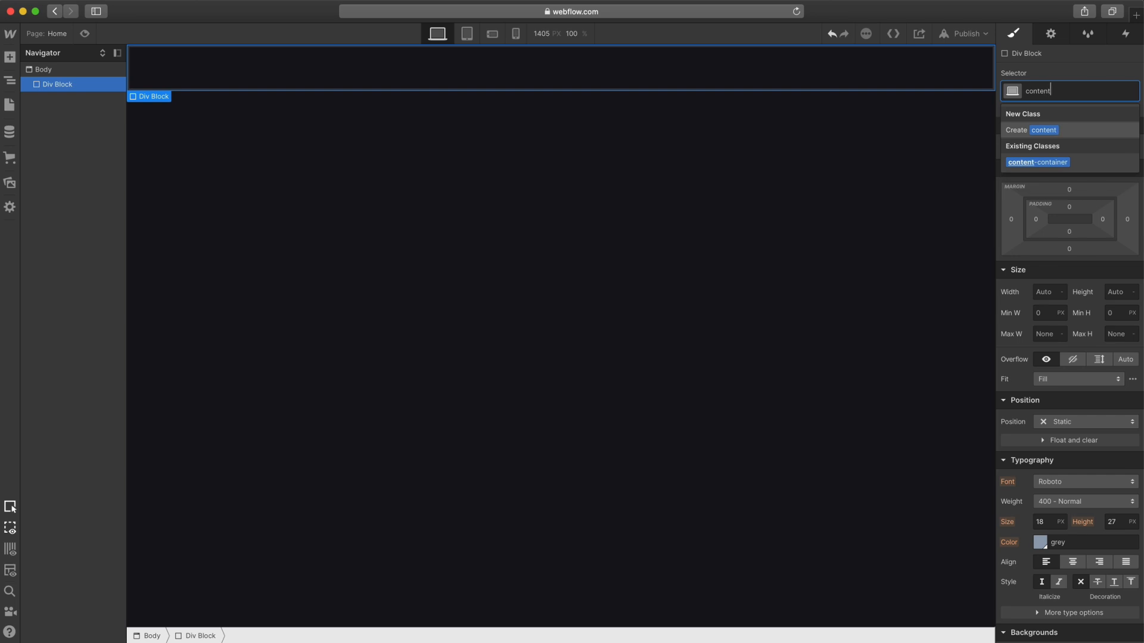
- Assign the existing class content-container to the selected div block
type("container")
key("Return")
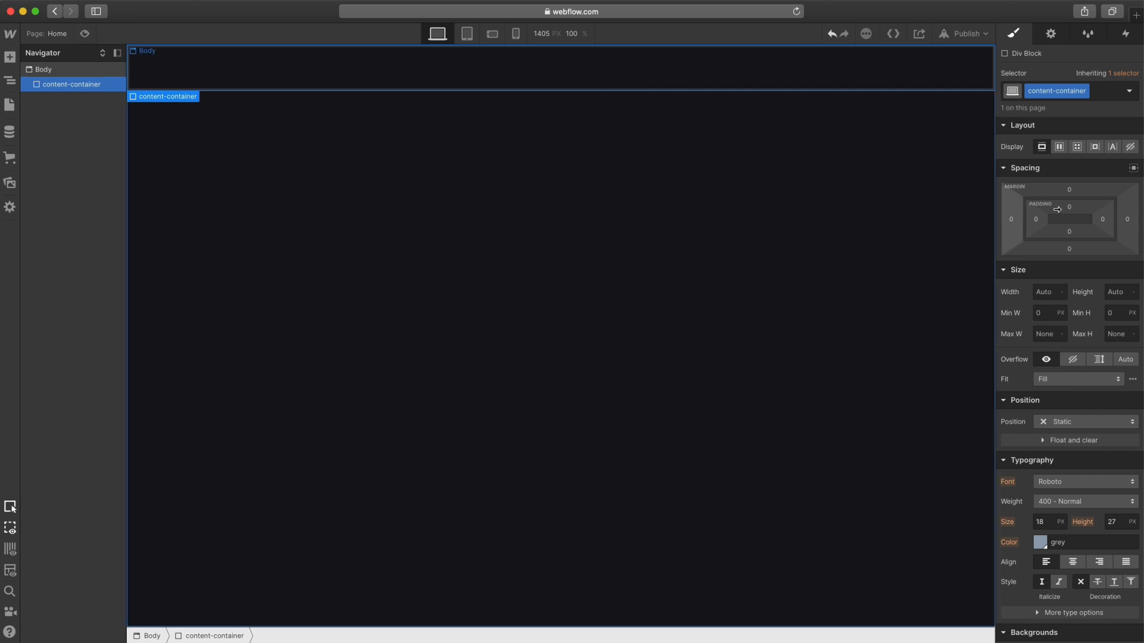
- Center the content-container with automatic side margins and set its maximum width to 1100 px
left_click(1133, 170)
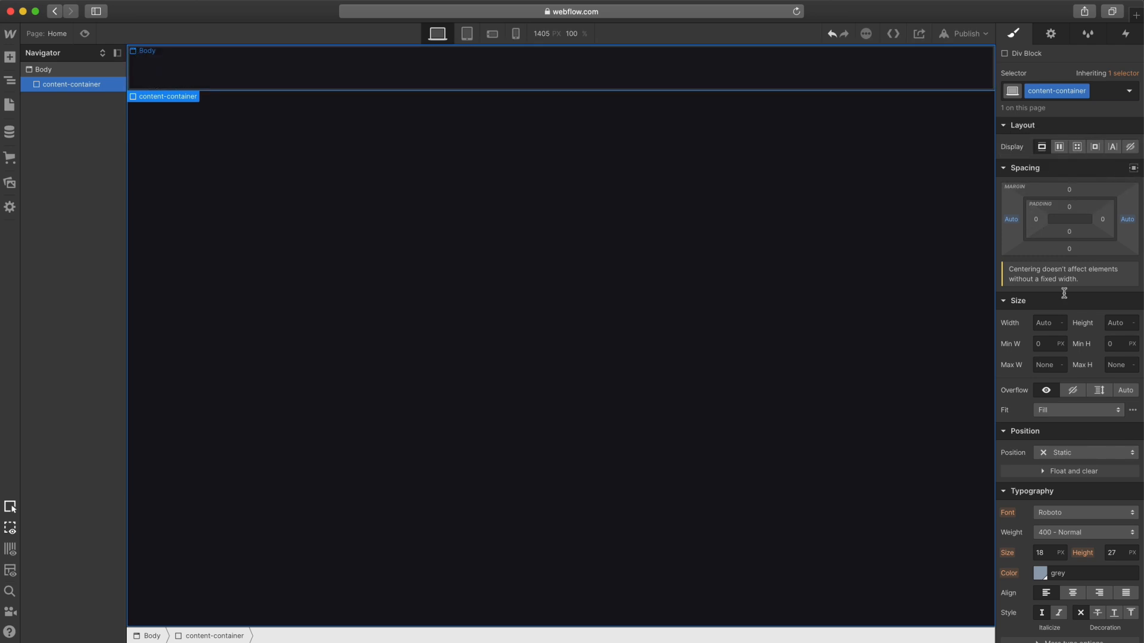
left_click(1049, 367)
key("Return")
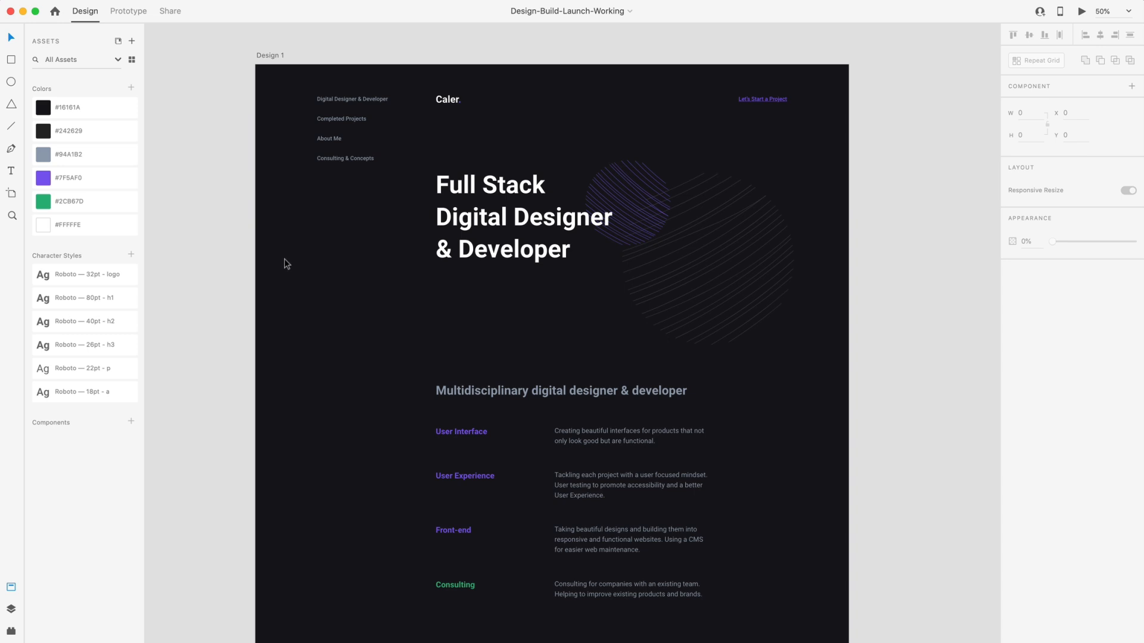
- Switch to the Adobe XD design, show the artboard's layout grid and examine how the content aligns to the columns down the page
scroll(267, 264, "down", 1)
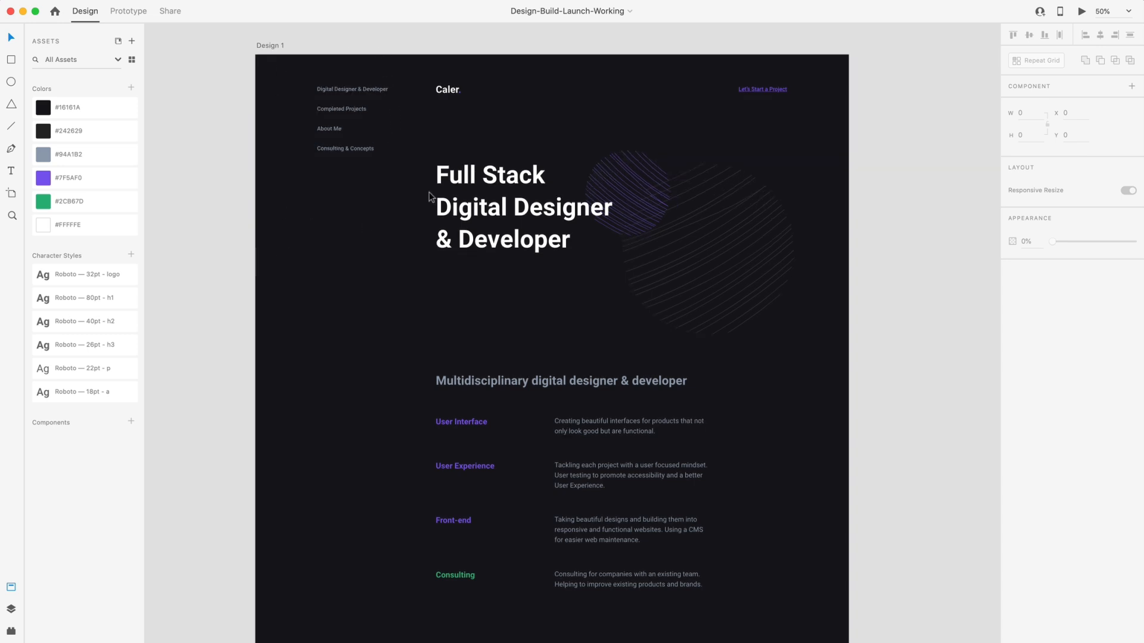
left_click(327, 72)
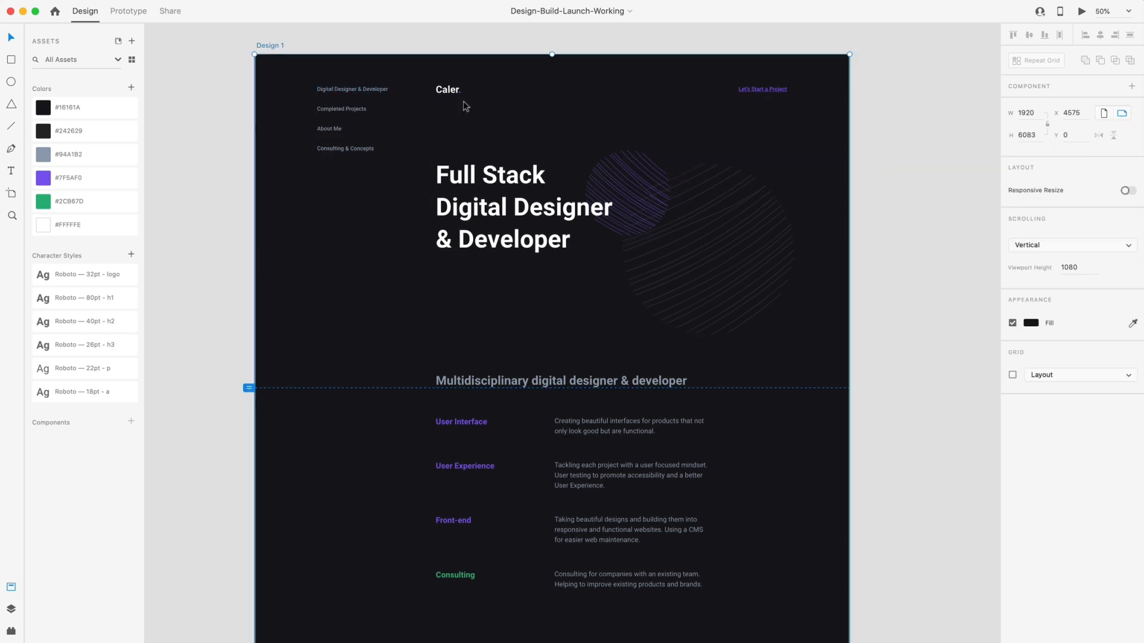
left_click(1012, 377)
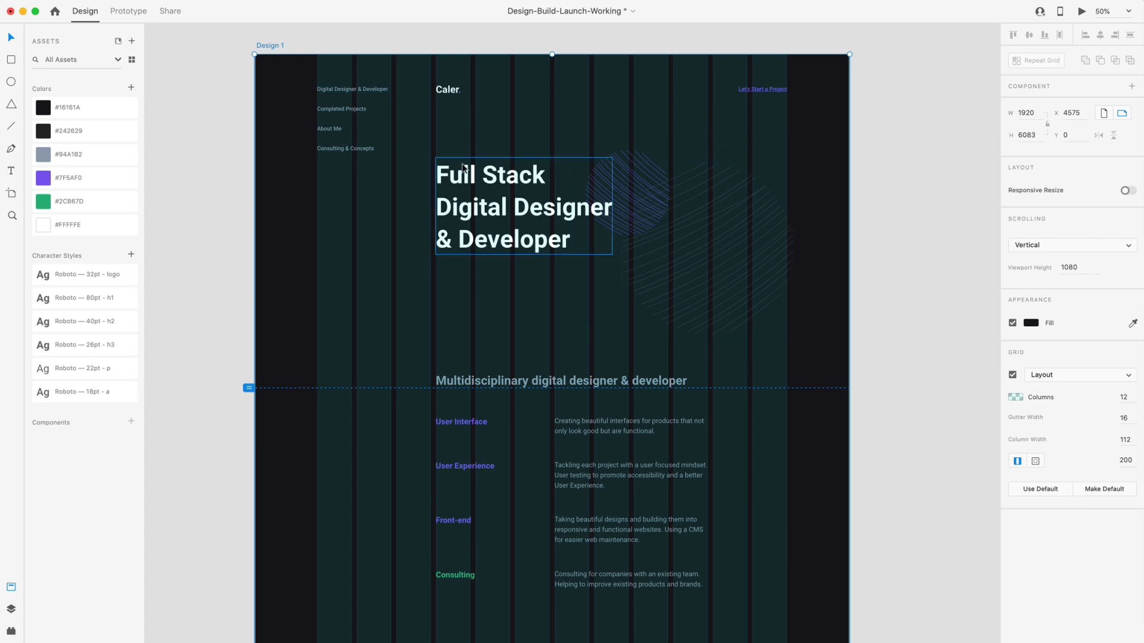
scroll(599, 182, "down", 2)
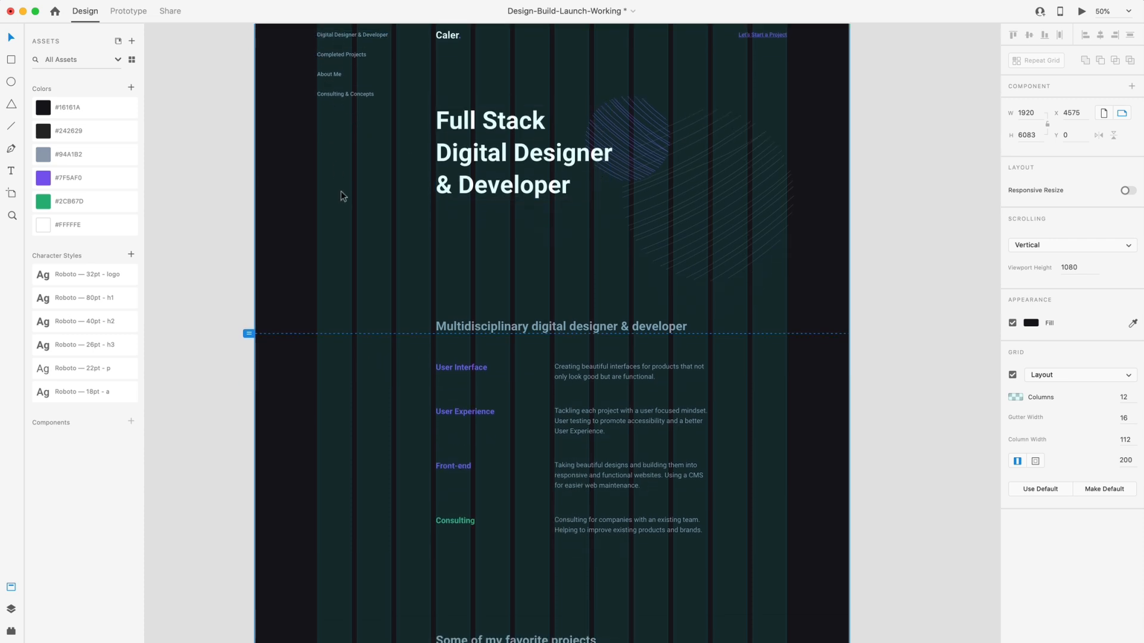
scroll(342, 222, "down", 10)
scroll(348, 239, "down", 20)
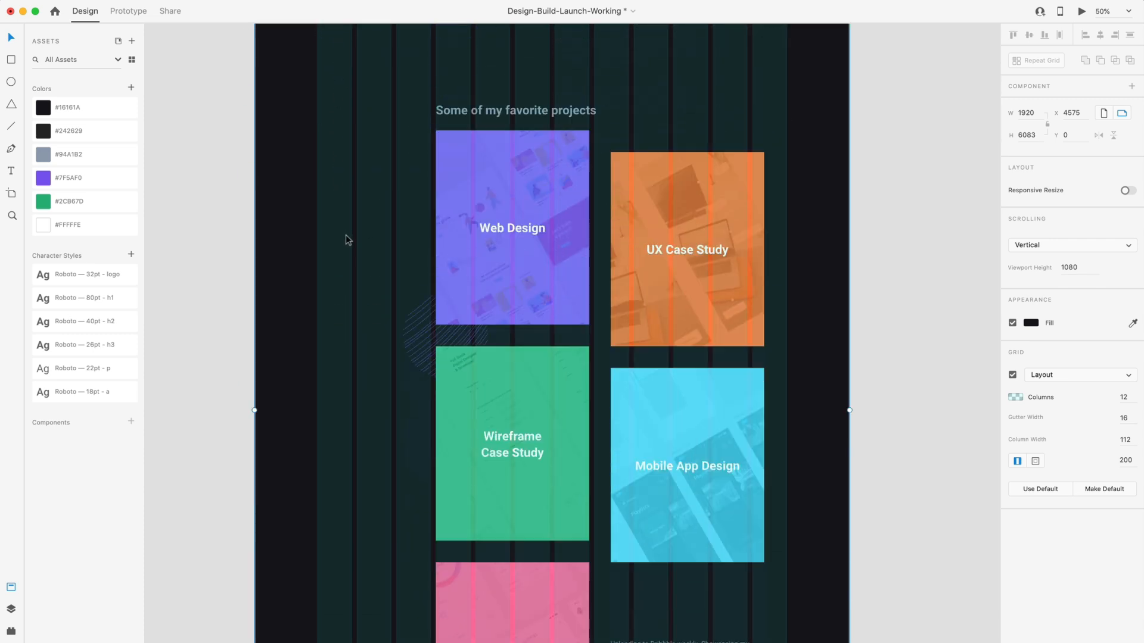
scroll(348, 244, "down", 5)
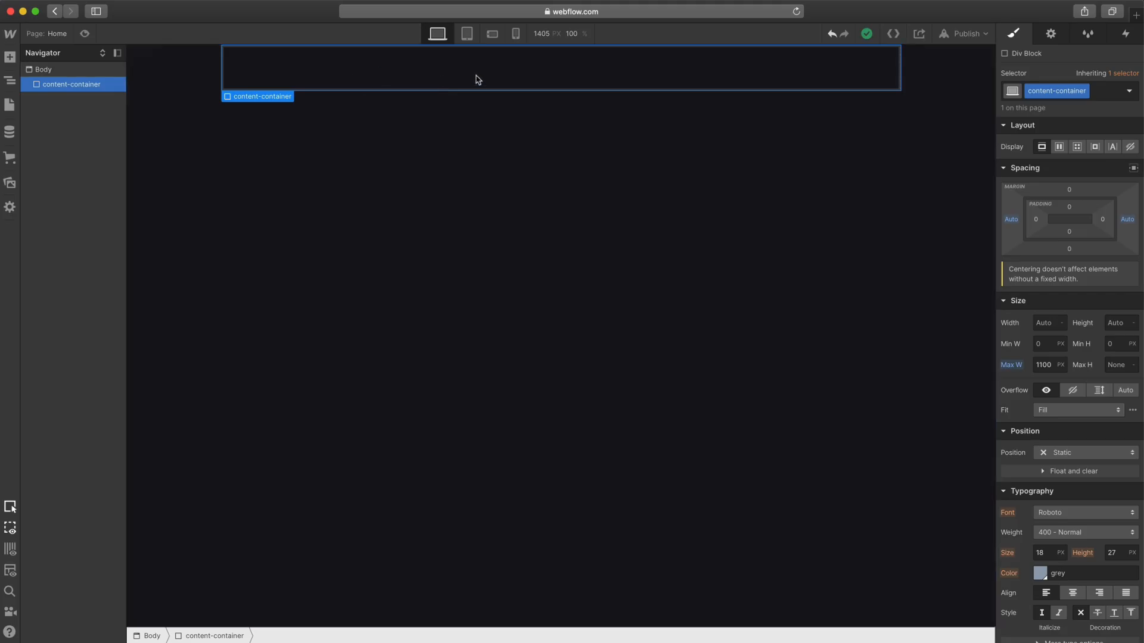
- Switch back to Webflow and set the content-container's left padding to 300 px
left_click(1036, 221)
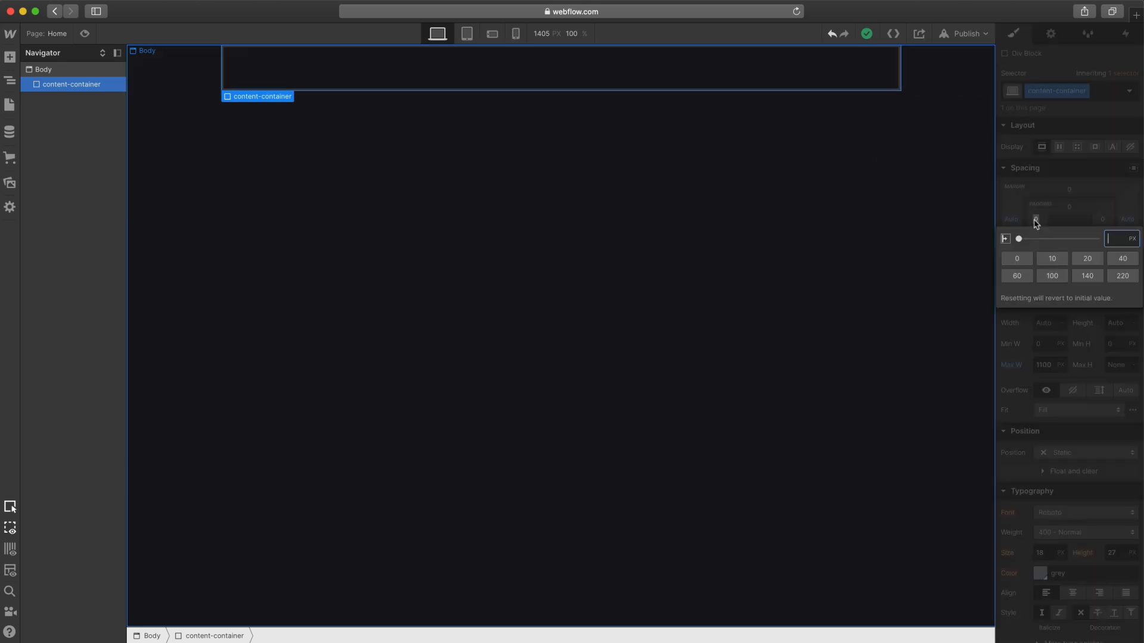
key("Return")
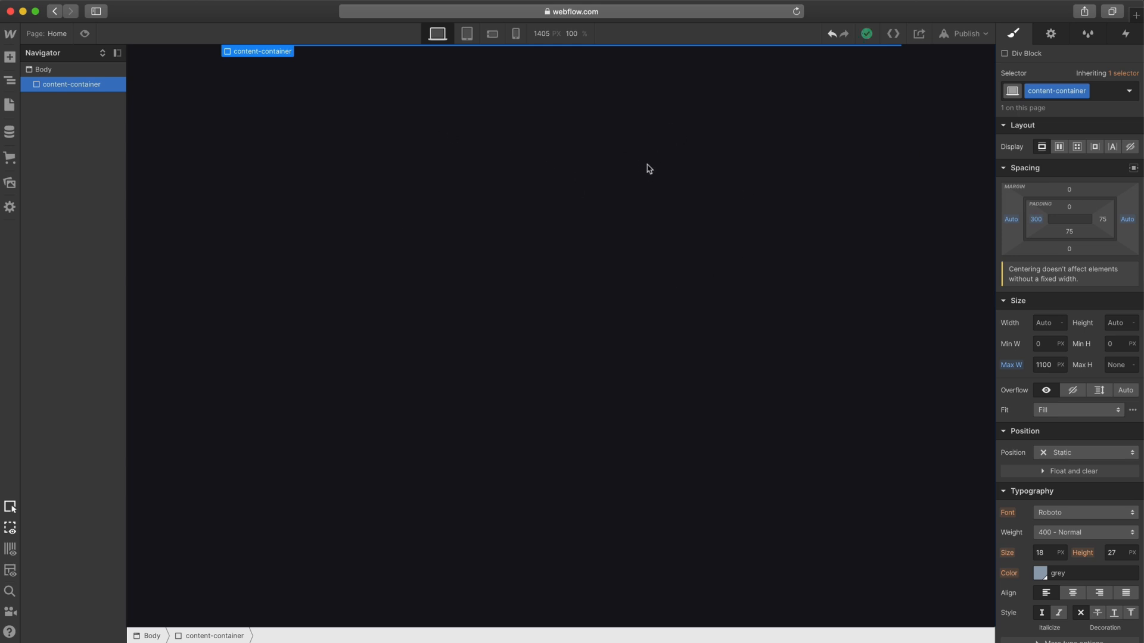
- Add a div block inside the content-container and give it the new class hero
key("a")
left_click(48, 274)
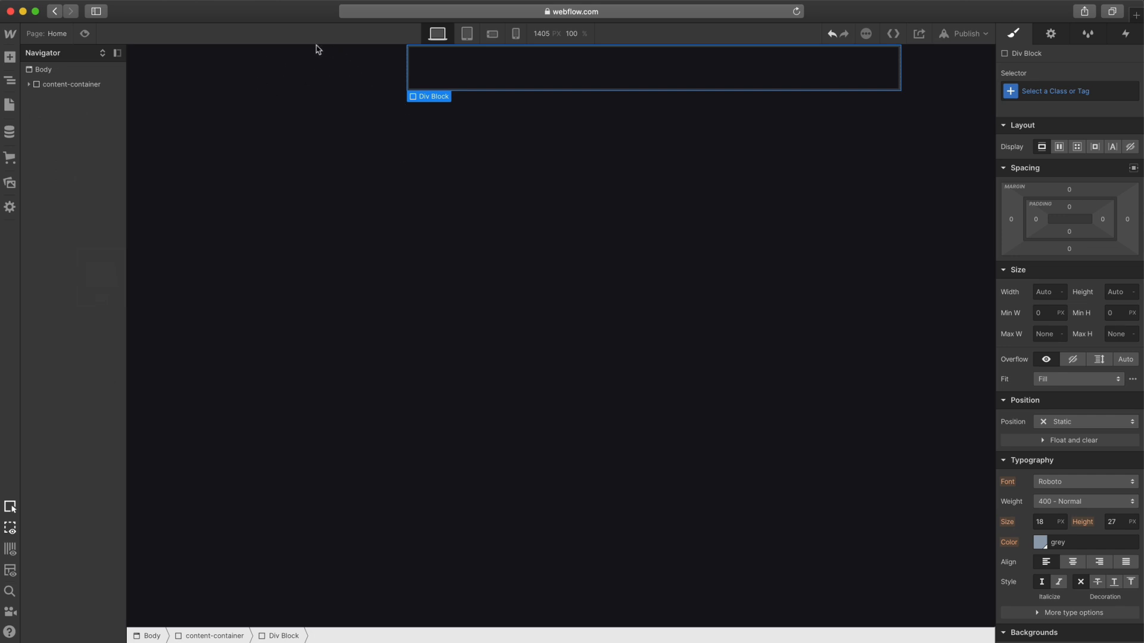
left_click(94, 85)
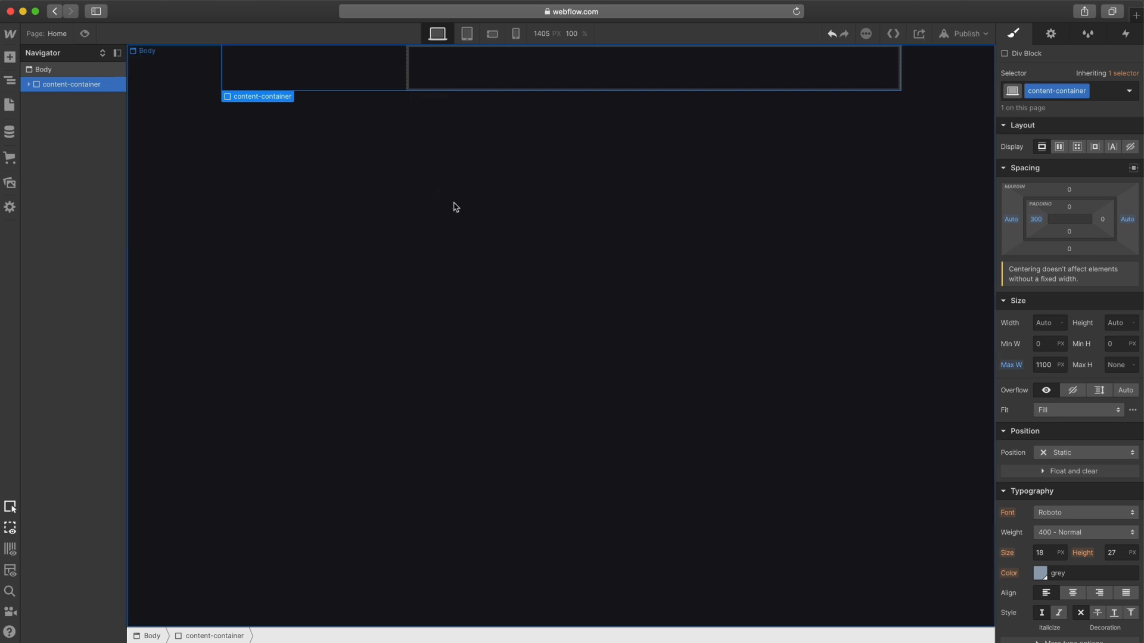
left_click(483, 70)
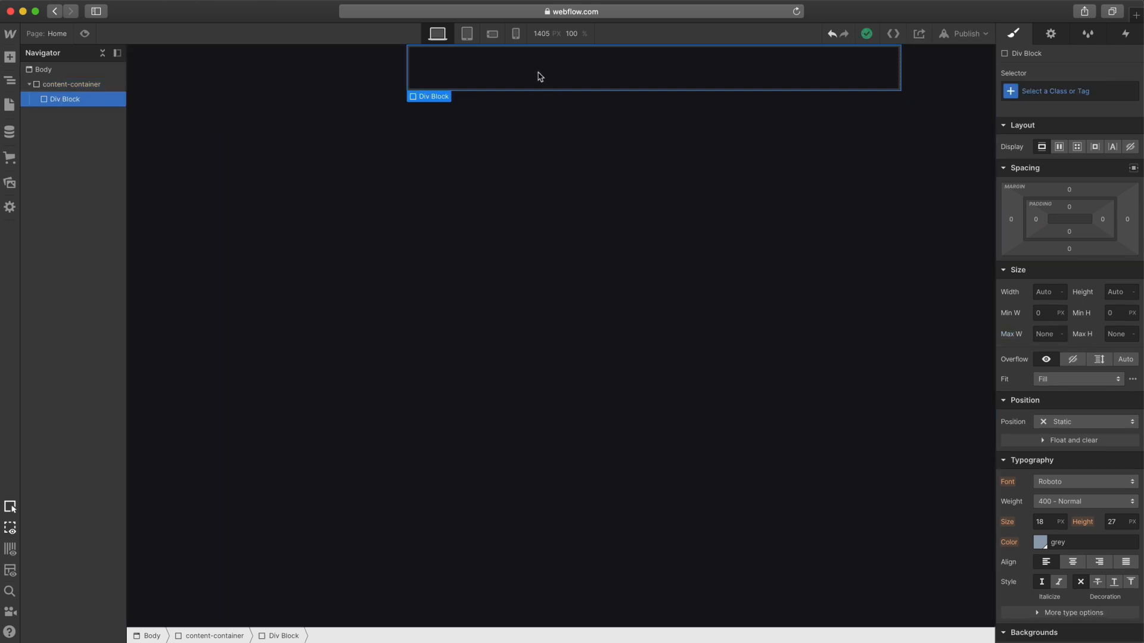
left_click(1049, 91)
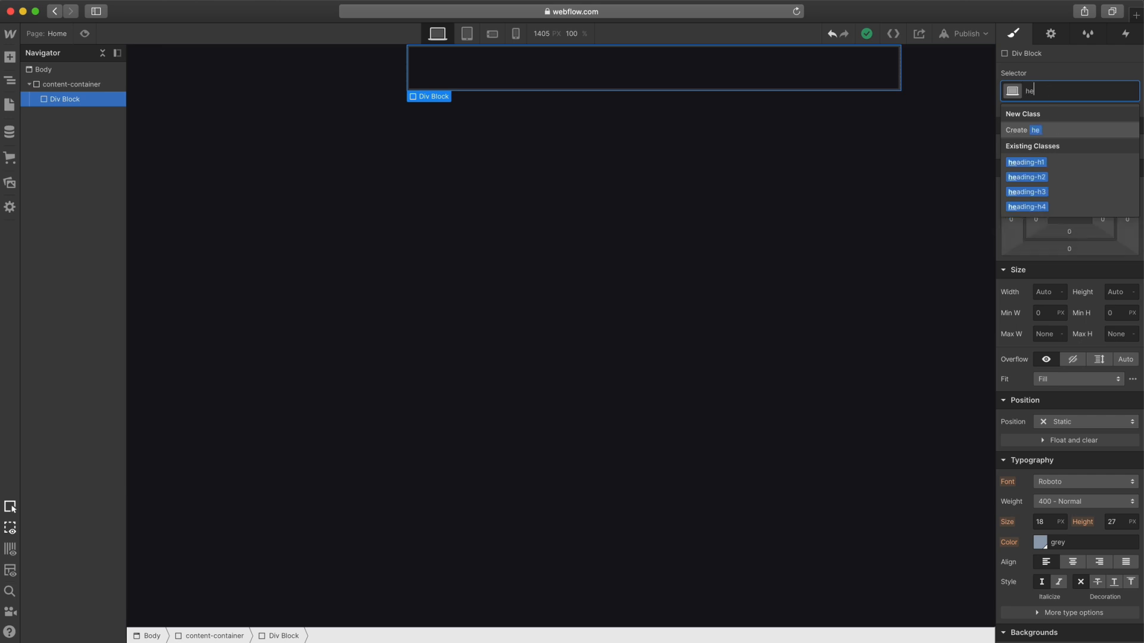
type("hero")
key("Return")
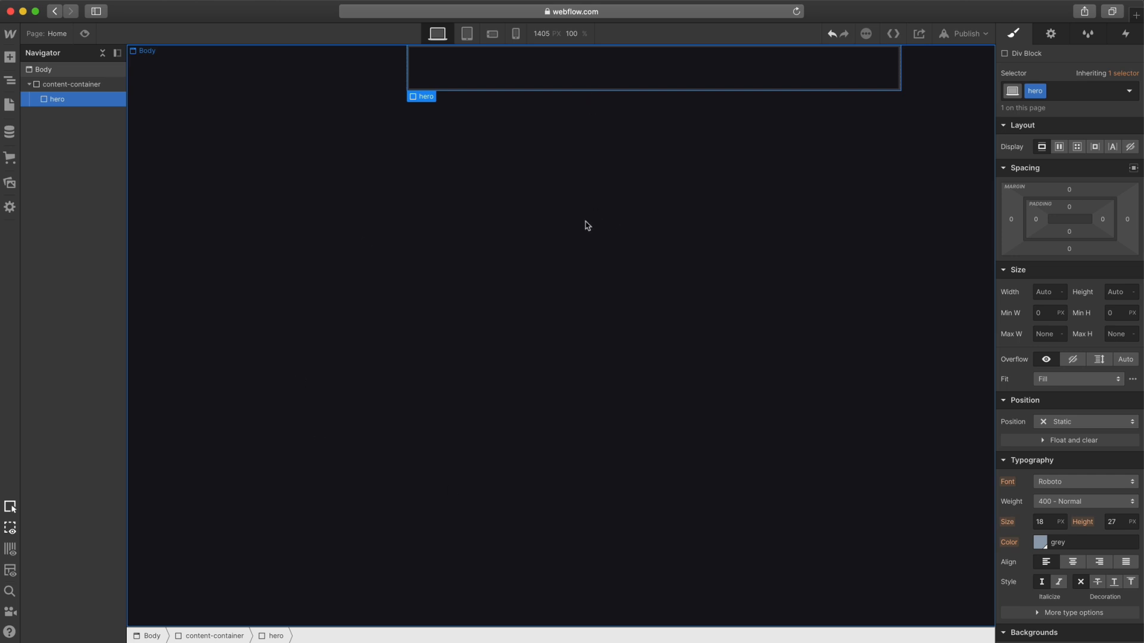
- Set the hero block's height to 100 VH and its minimum height to 700 px
left_click(1121, 292)
type("100vh")
key("Return")
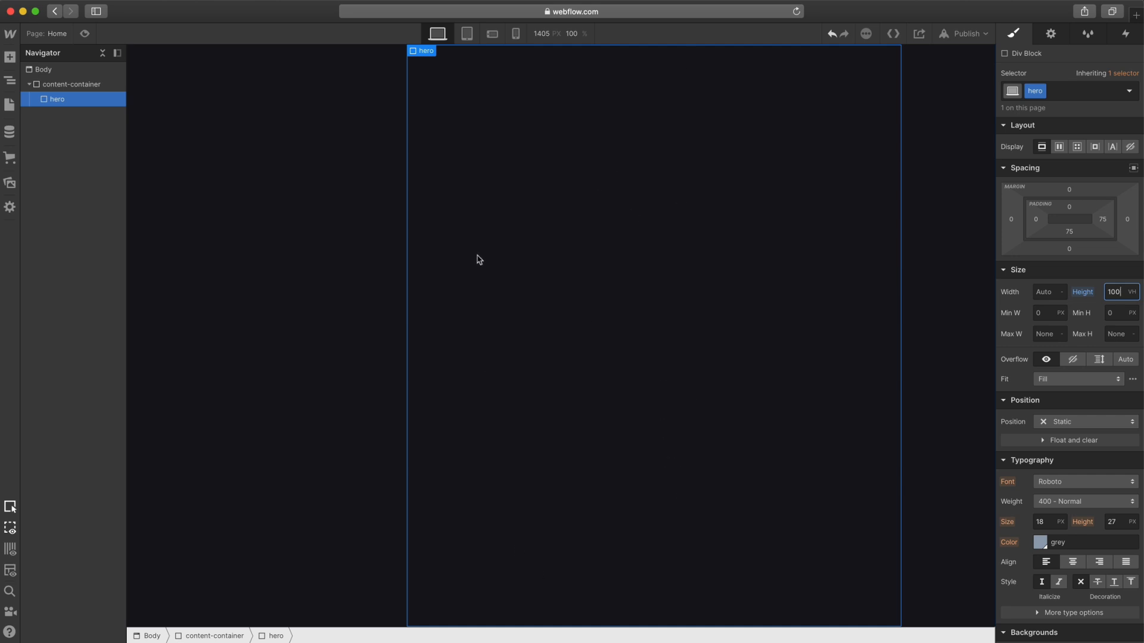
left_click(1113, 313)
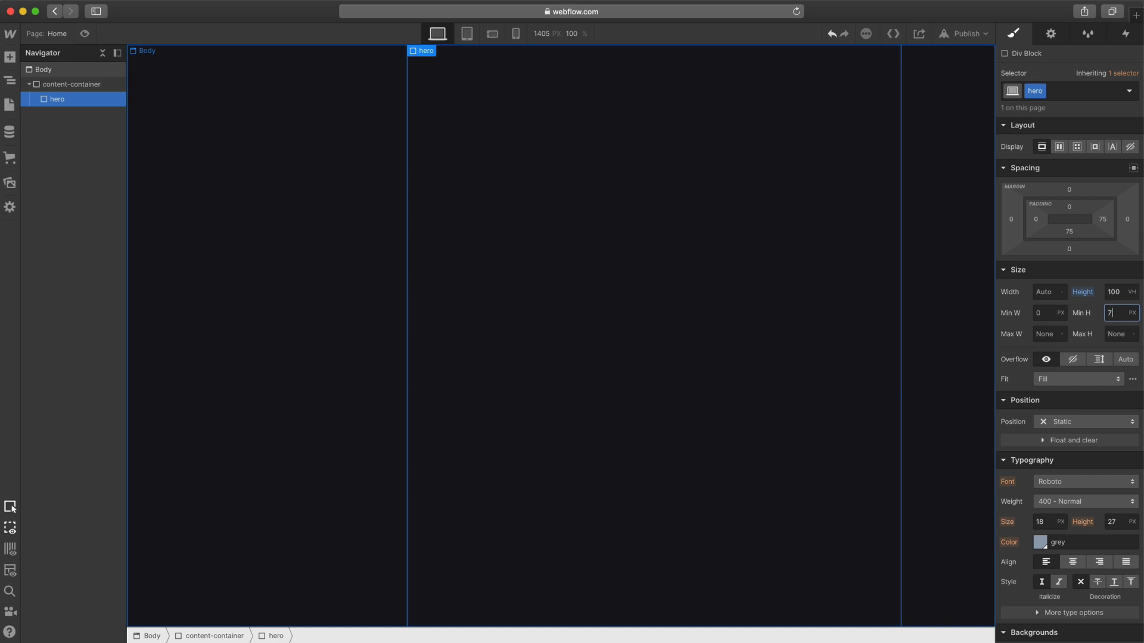
type("700p")
key("Return")
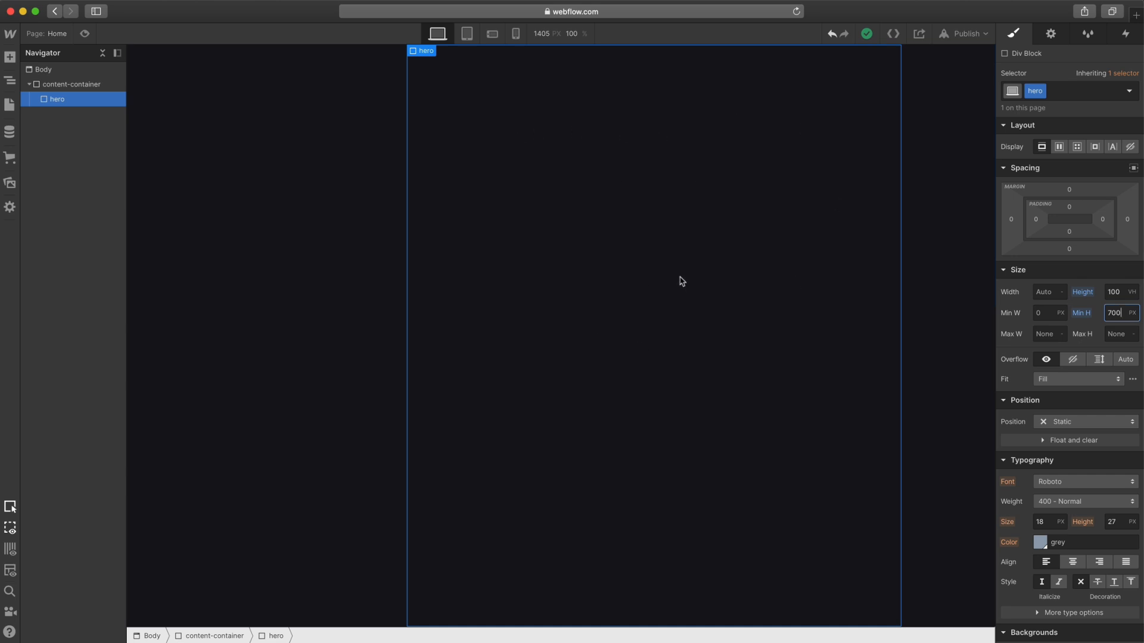
- Set the hero block's position to Relative
left_click(1073, 422)
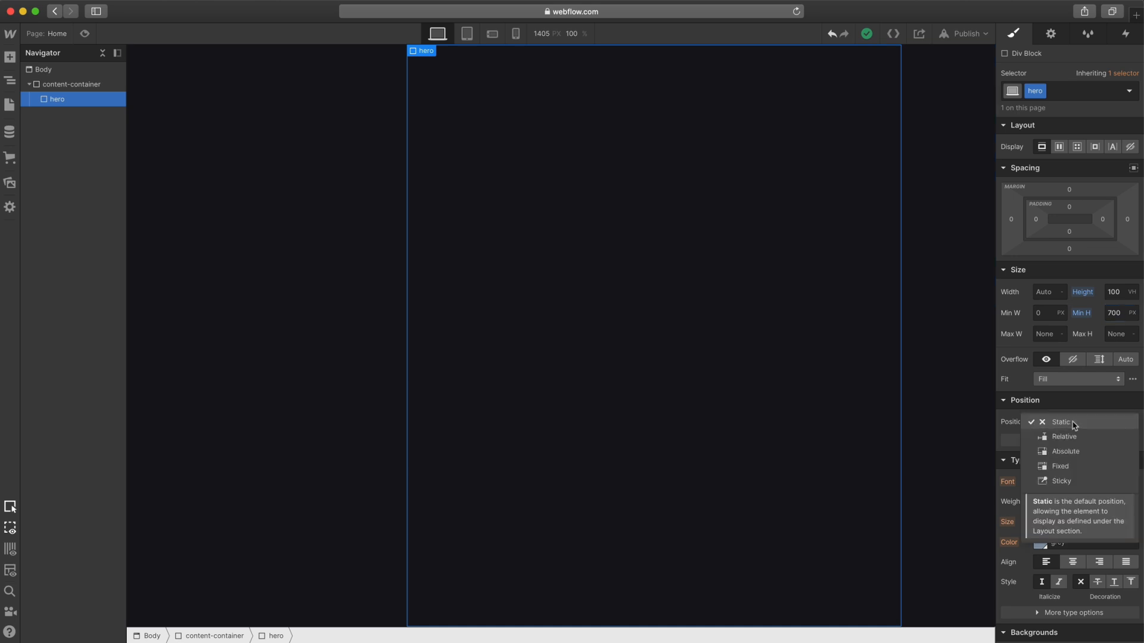
left_click(1075, 437)
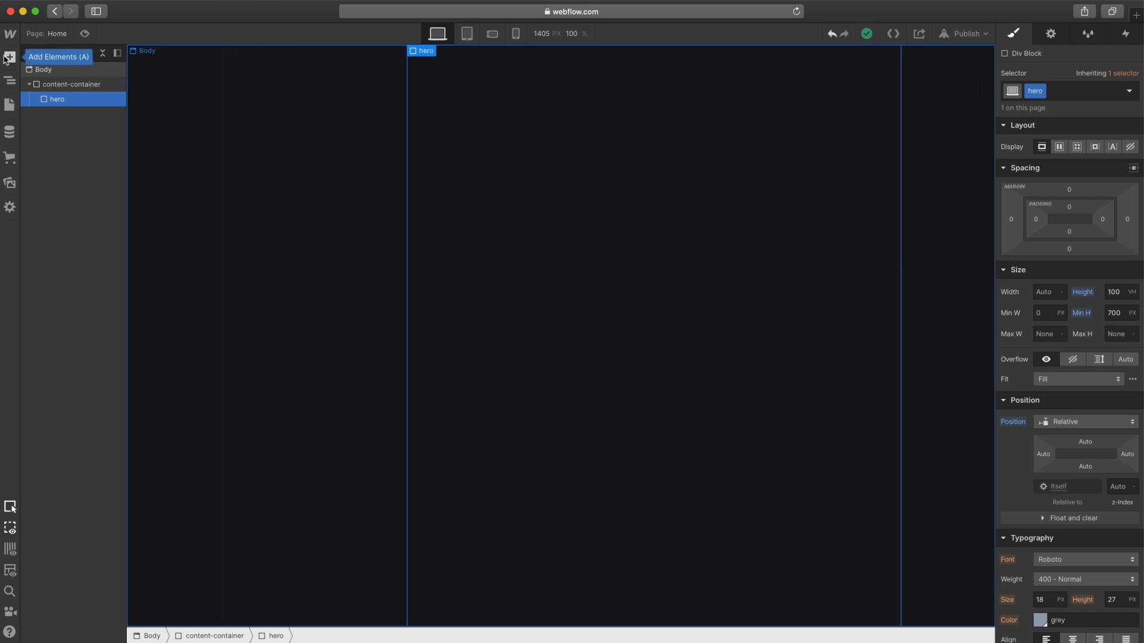
- Add a div block inside the hero block and give it the new class hero-header
key("super+e")
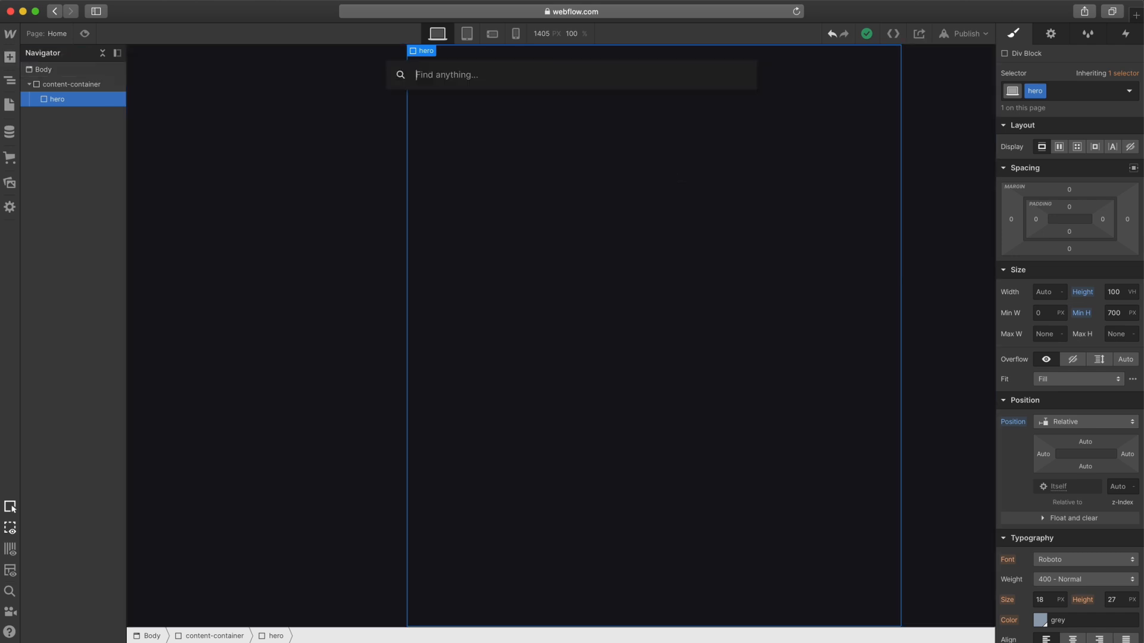
type("div")
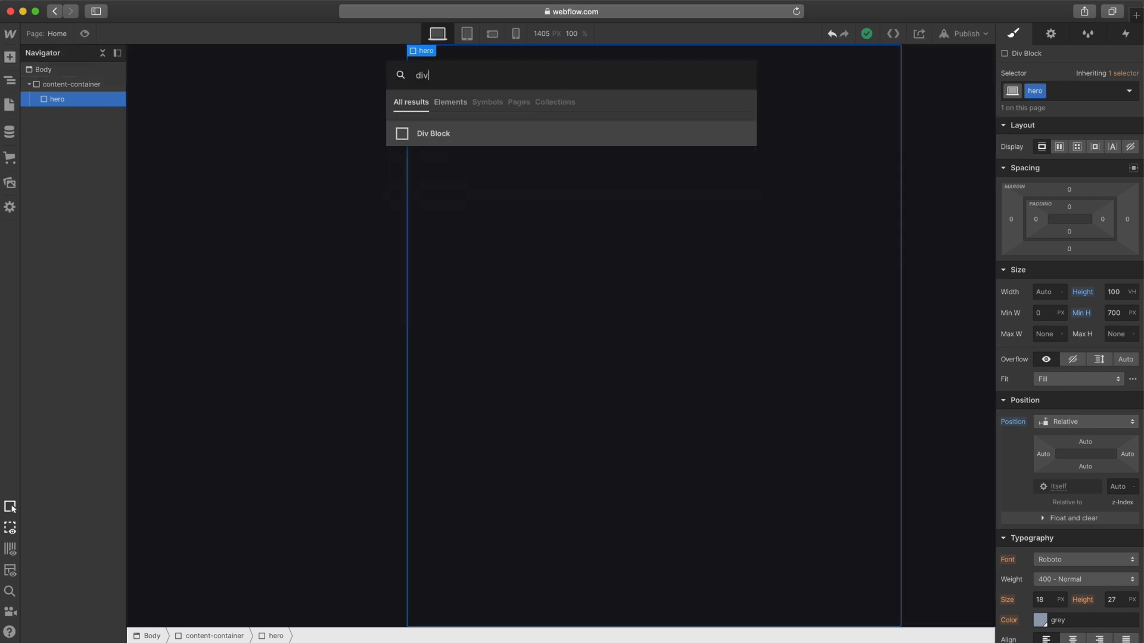
key("Return")
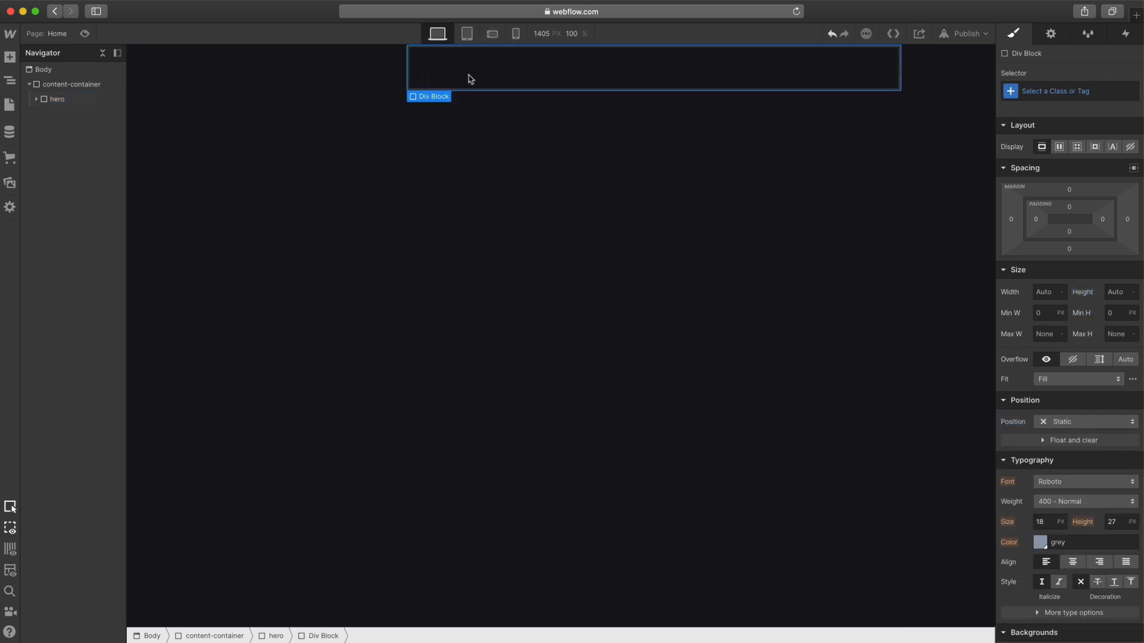
left_click(1063, 92)
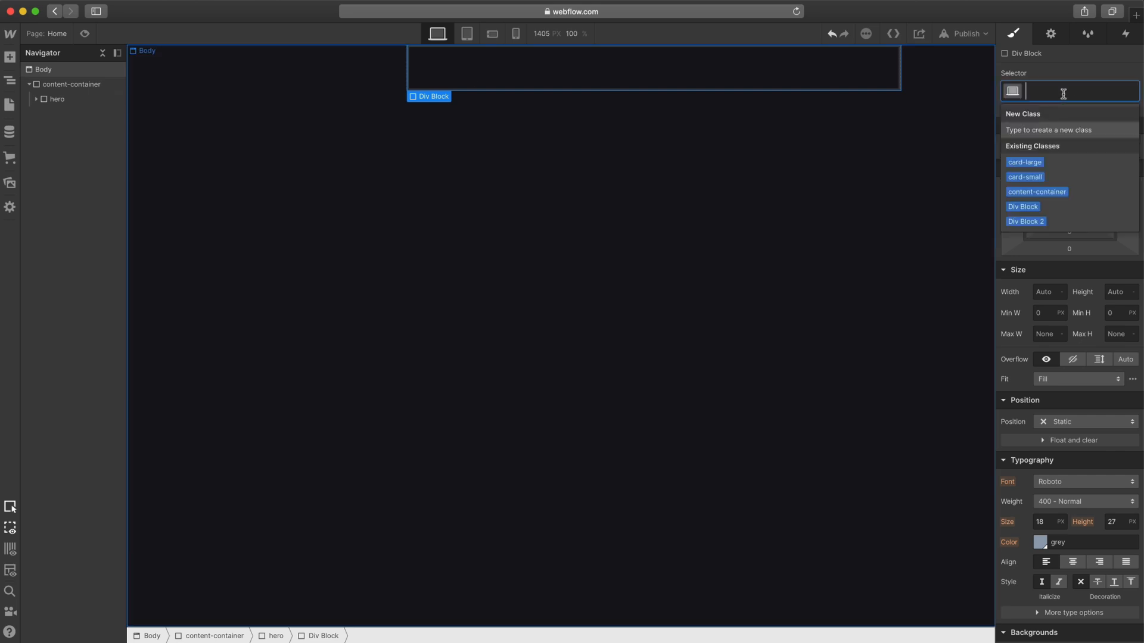
type("hero-")
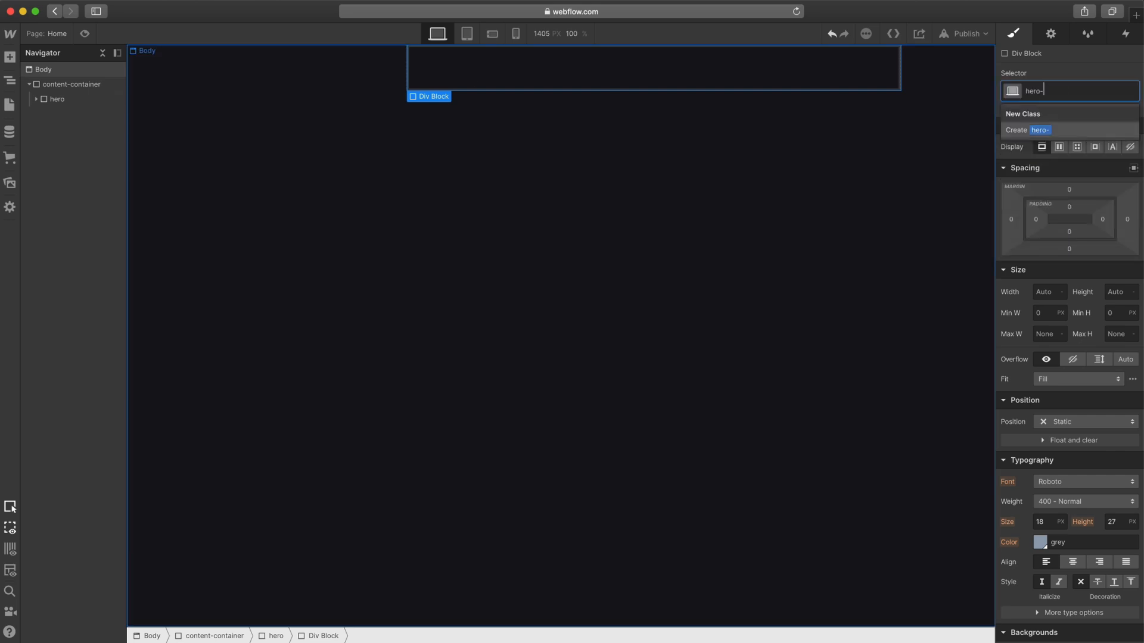
type("header")
key("Return")
- Add a heading inside the hero-header block and set its type to H3
key("super+k")
type("head")
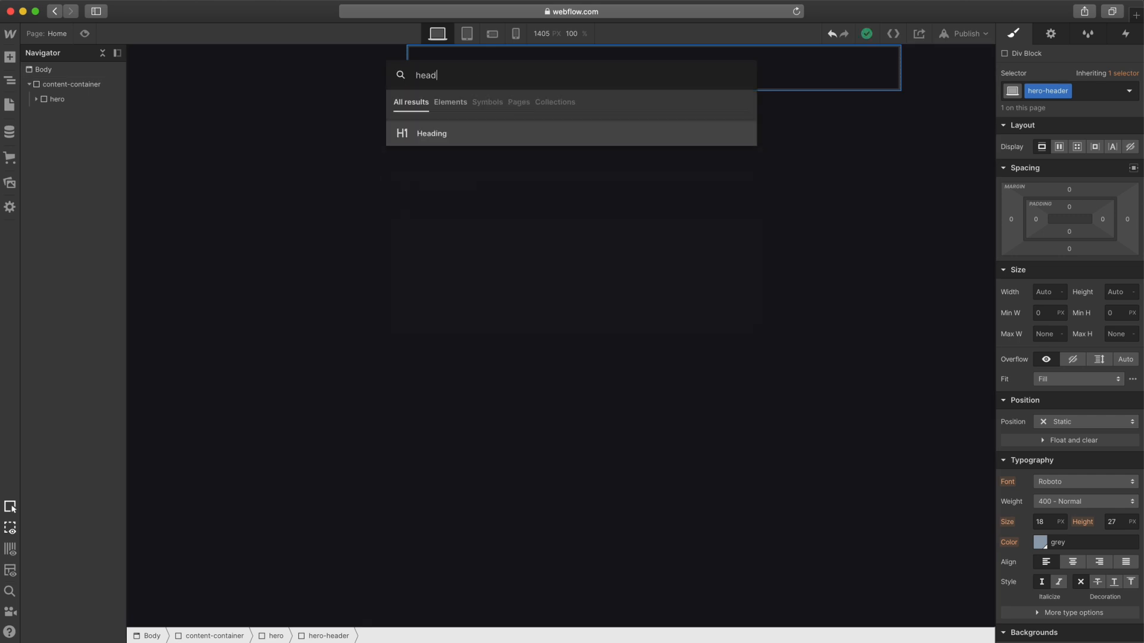
key("Return")
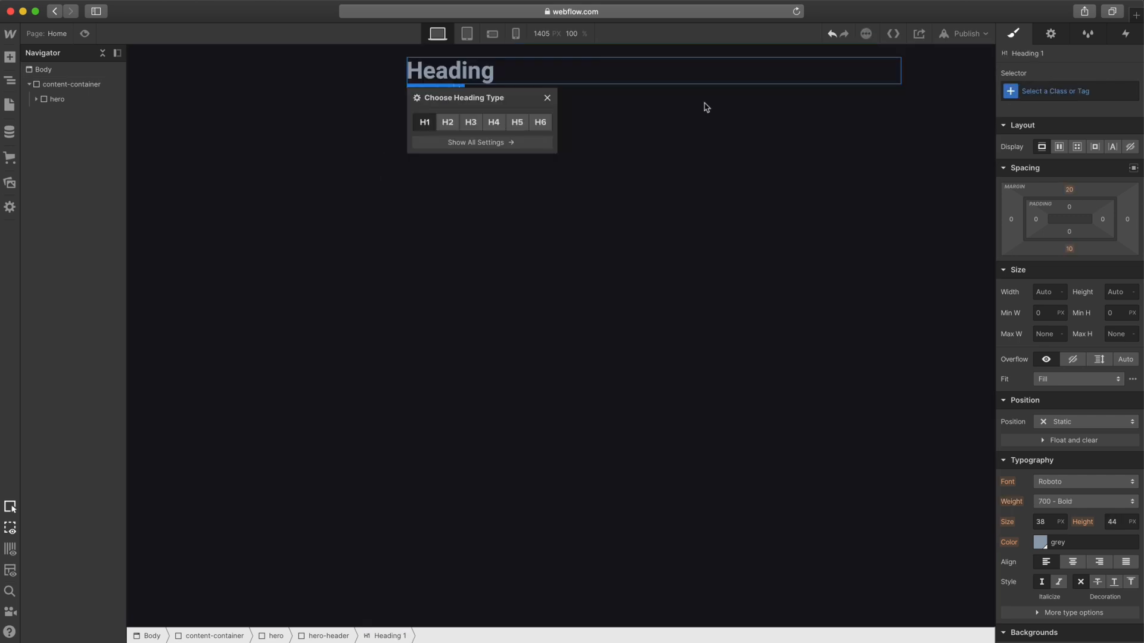
left_click(470, 122)
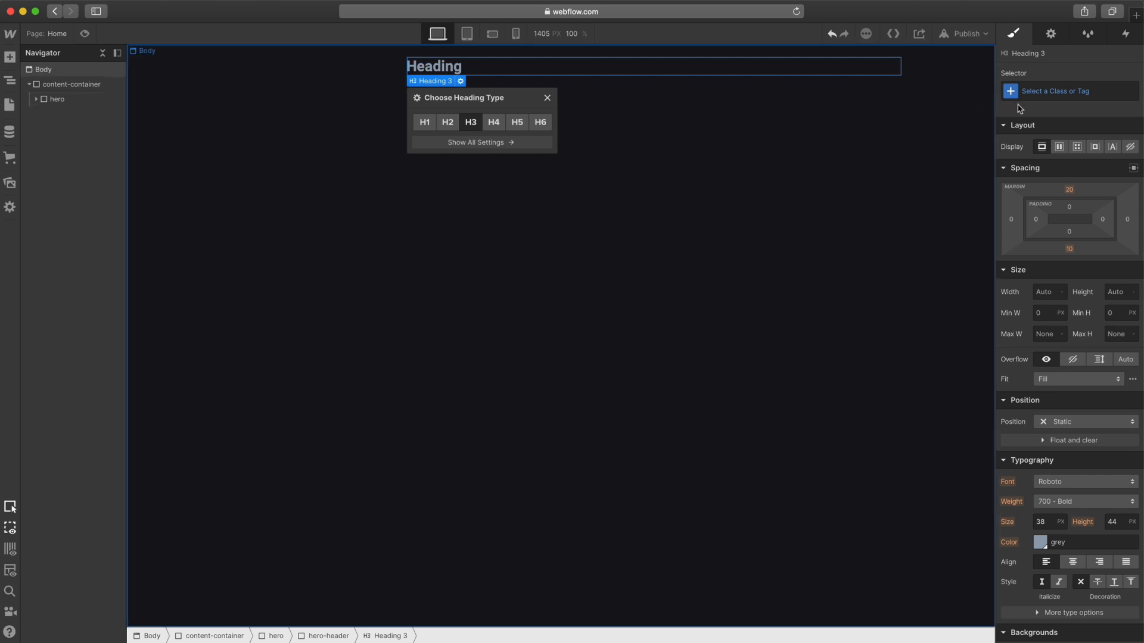
- Apply the existing class heading-h3 to the new heading and add the combo class logo
left_click(1055, 91)
type("headi")
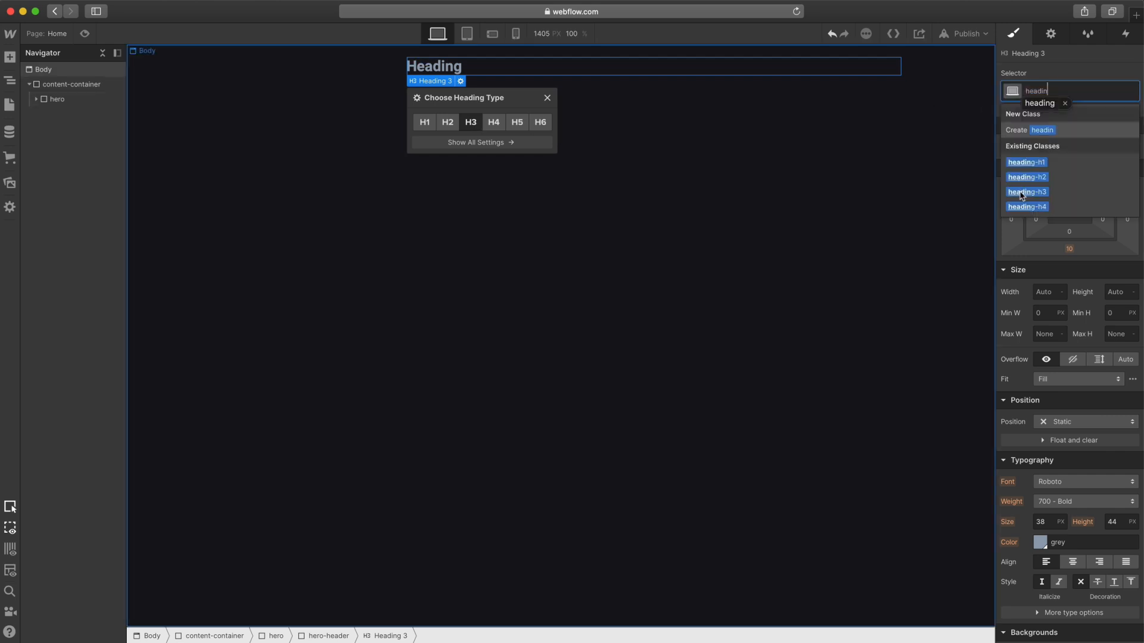
left_click(1021, 191)
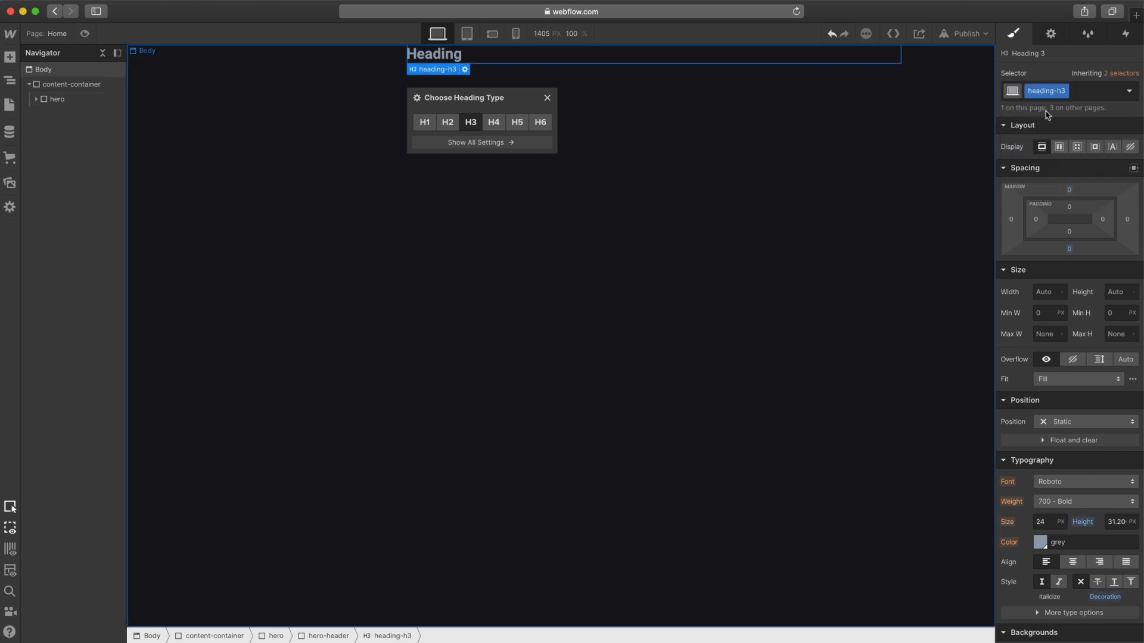
left_click(1088, 96)
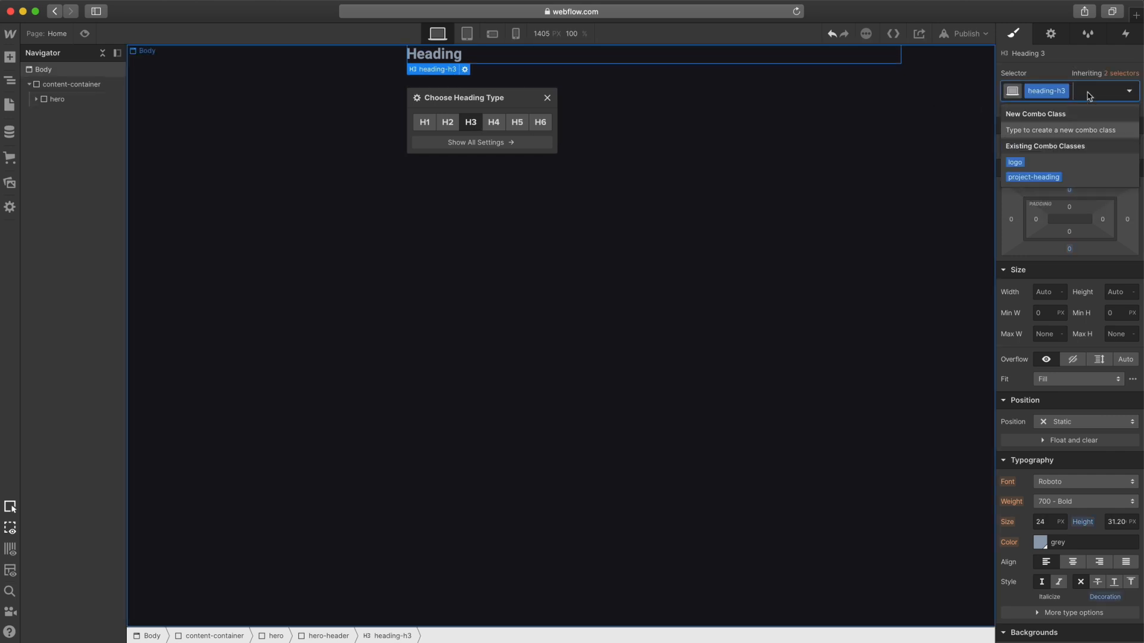
left_click(1015, 163)
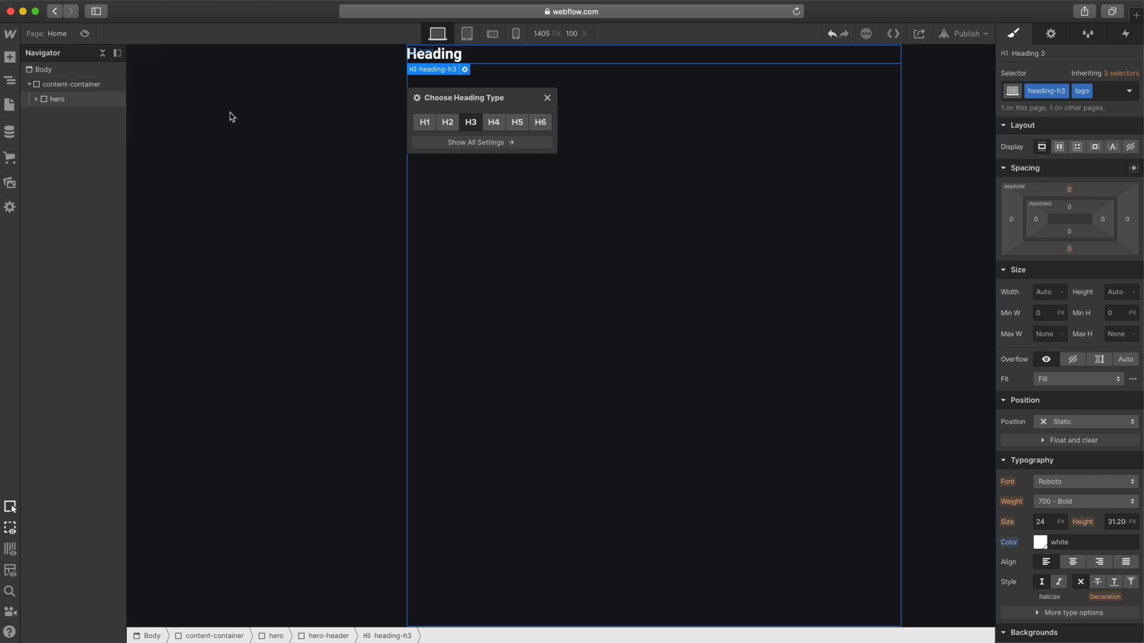
- Open the styles page and select the Logo heading to check its classes
left_click(49, 36)
left_click(60, 147)
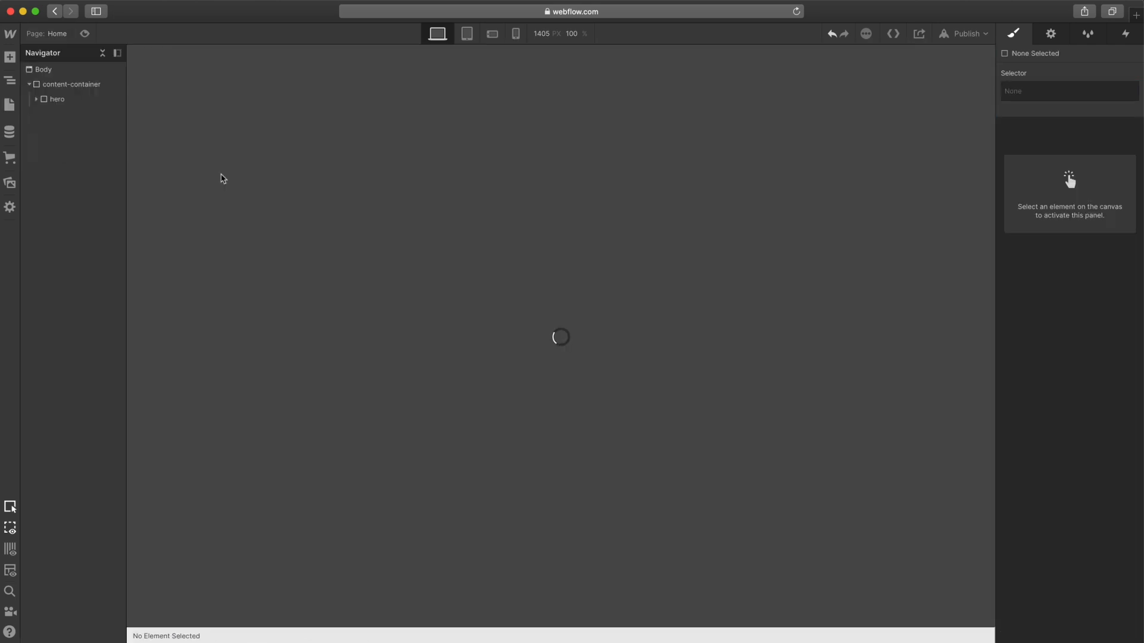
left_click(296, 230)
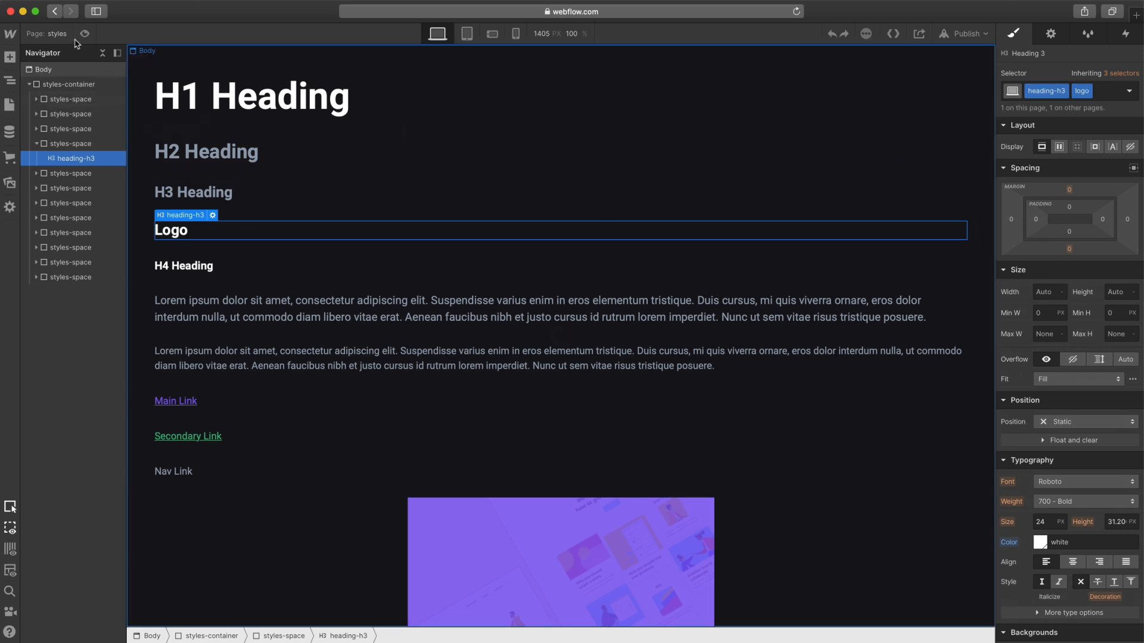
- Return to the Home page and add a text link inside the hero-header block
left_click(49, 39)
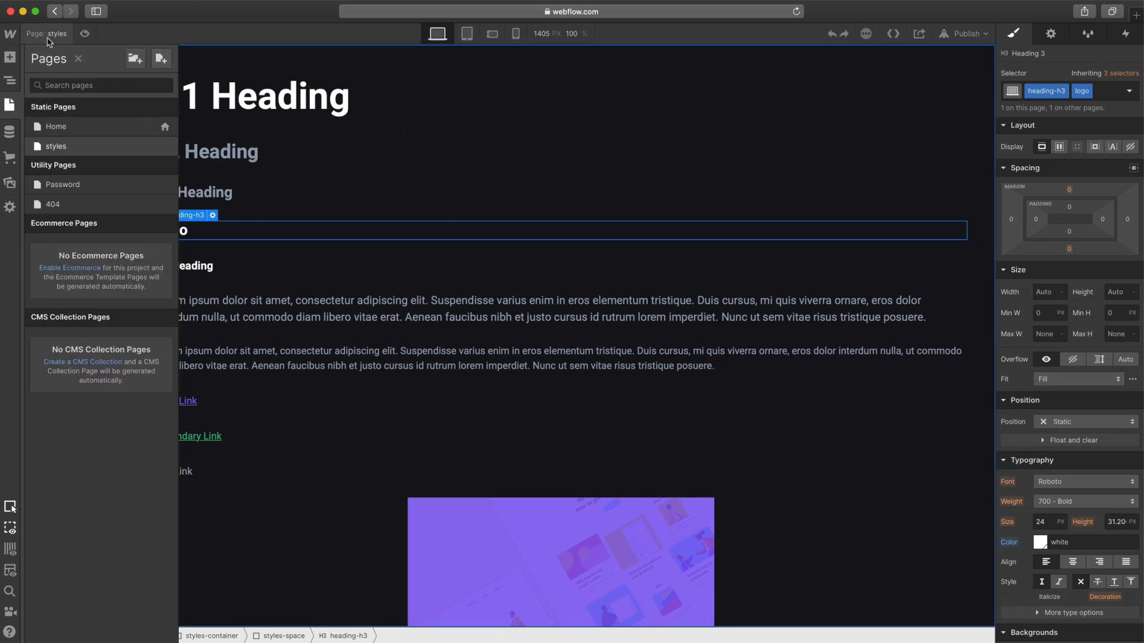
left_click(59, 127)
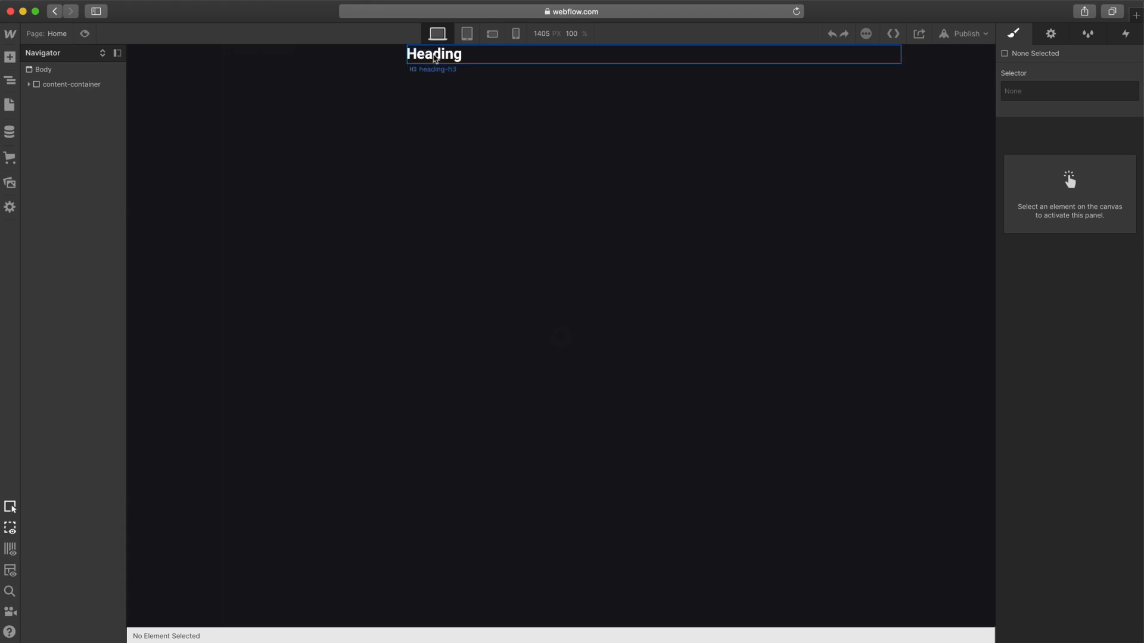
left_click(454, 58)
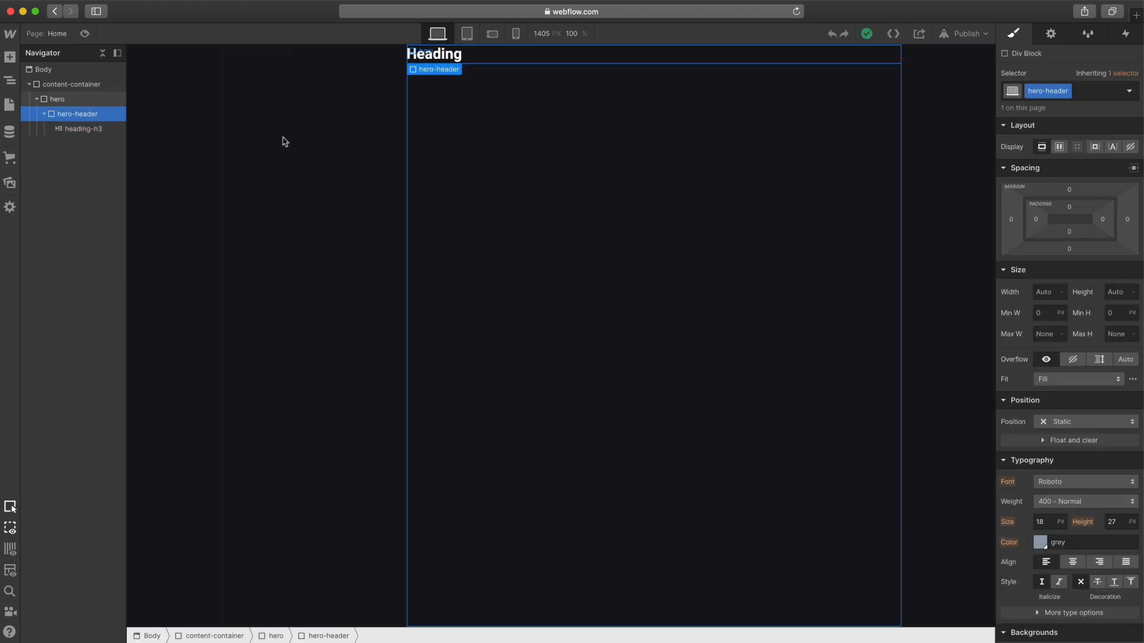
key("super+k")
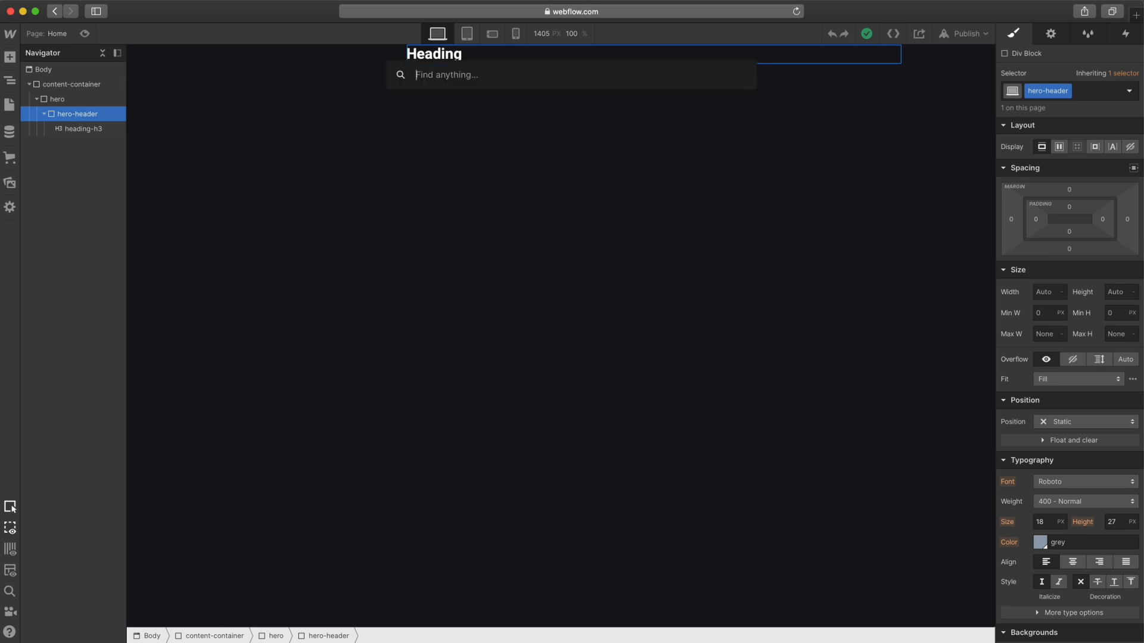
type("text")
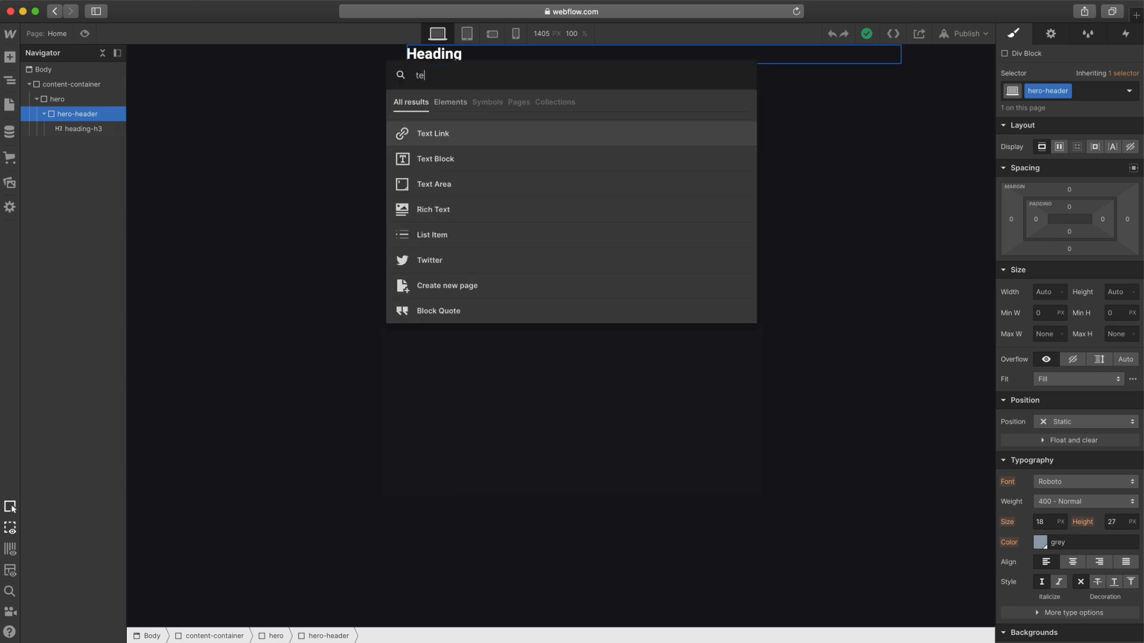
key("Return")
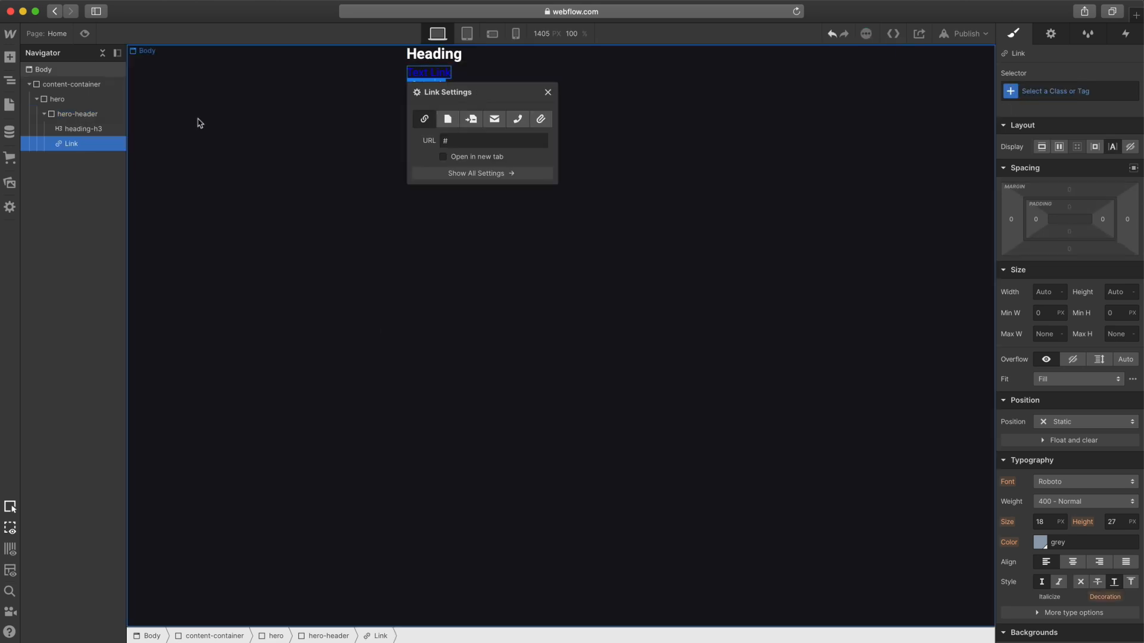
- Apply the existing class link-main to the new text link in the hero header
key("super+Return")
type("main")
left_click(1021, 162)
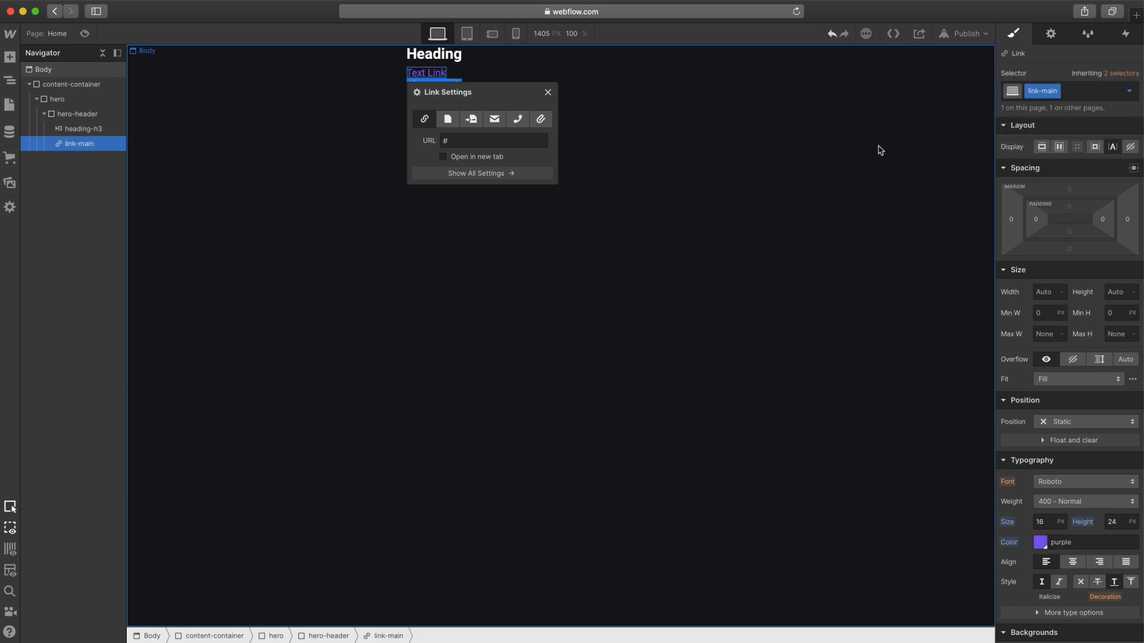
- Close the link's settings and replace its text with "Let's Start a Project"
left_click(547, 92)
double_click(420, 72)
key("super+a")
type("Let's Start a Project")
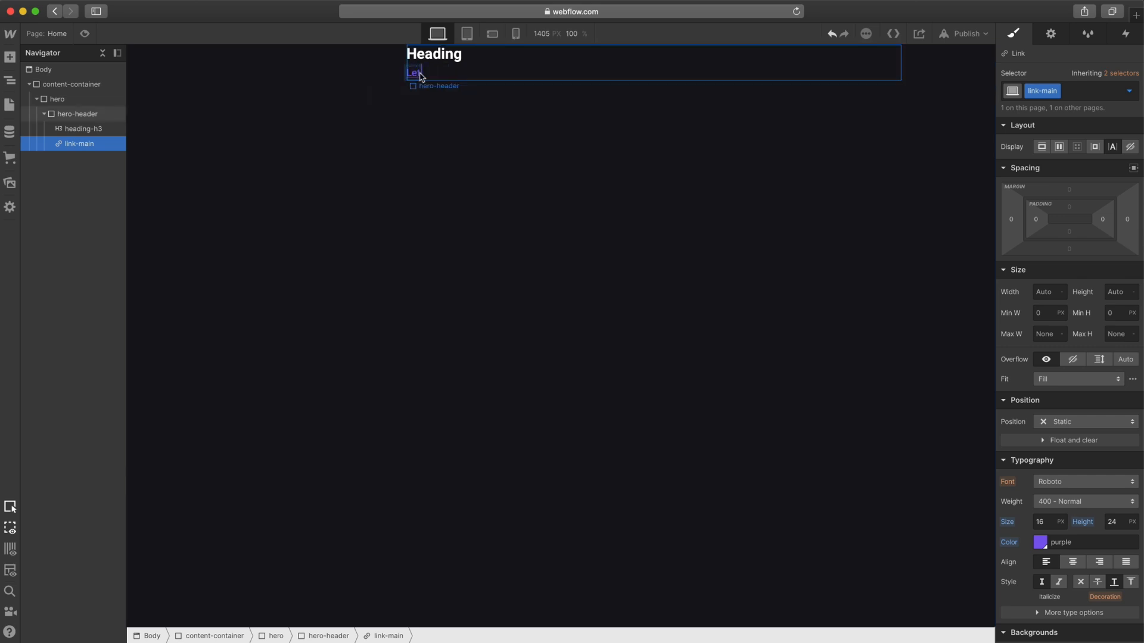
- Make the hero-header block a horizontal flex layout with centre alignment and space-between justification
left_click(64, 115)
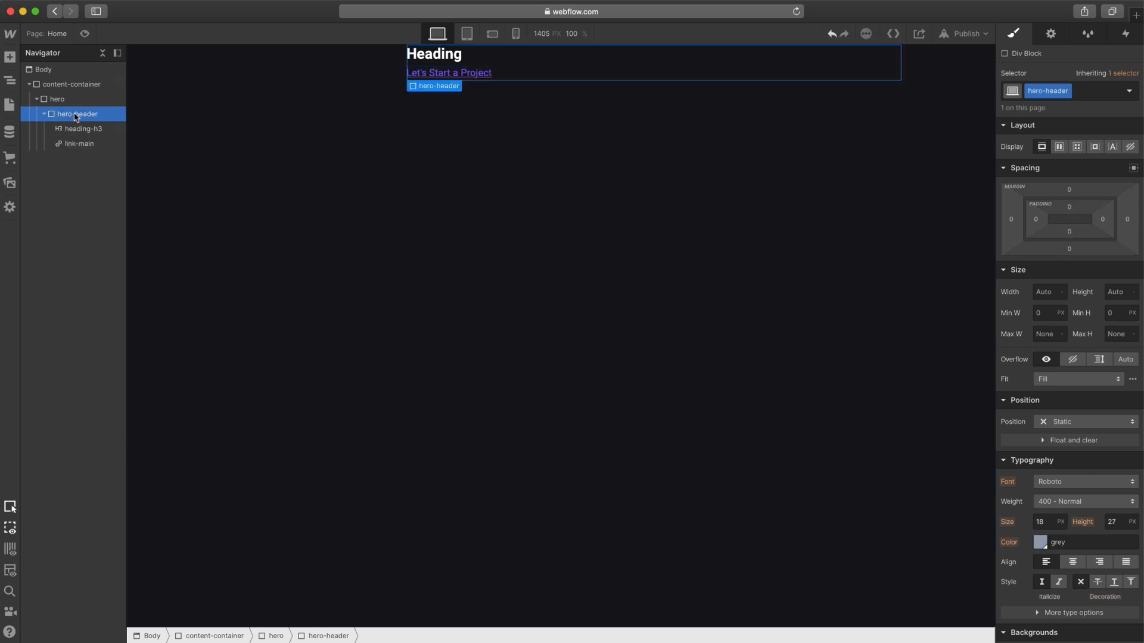
left_click(1059, 147)
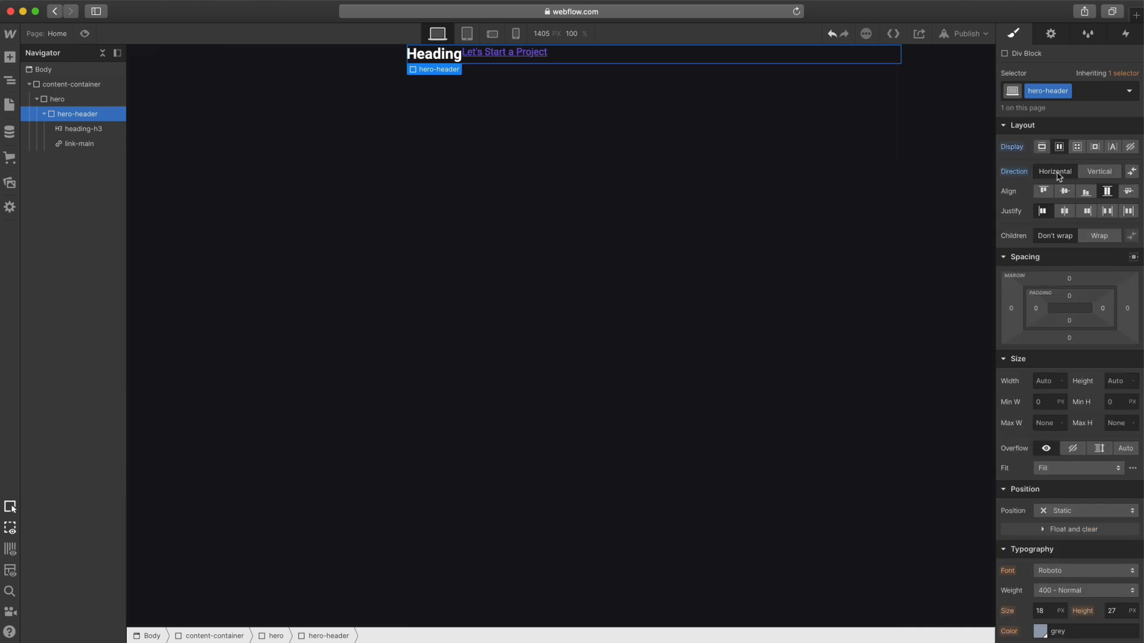
left_click(1064, 192)
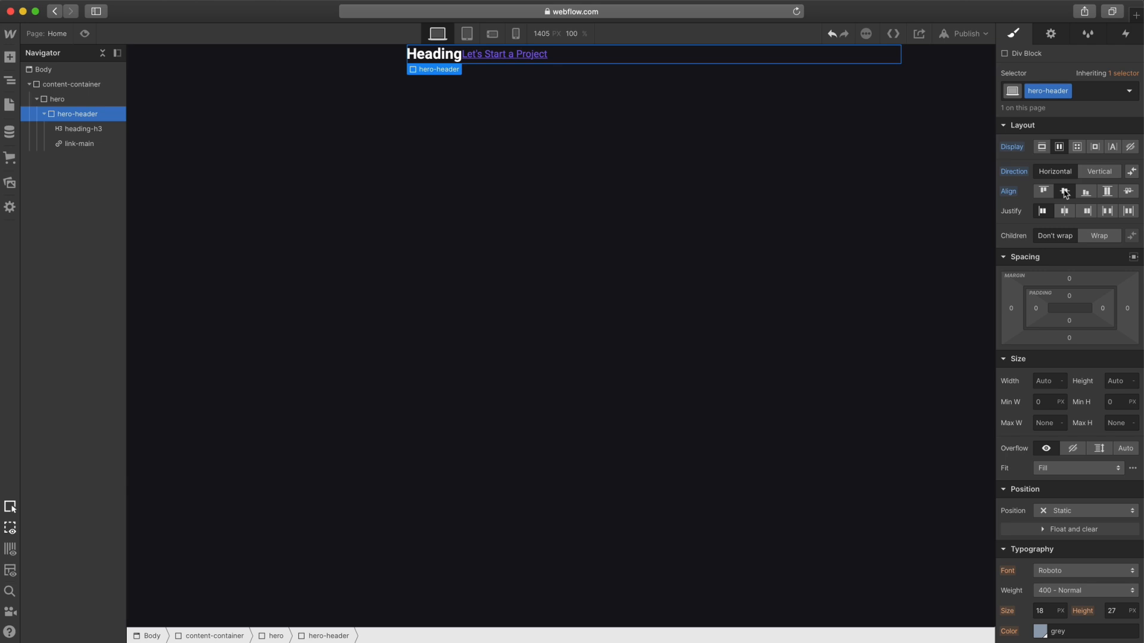
left_click(1108, 212)
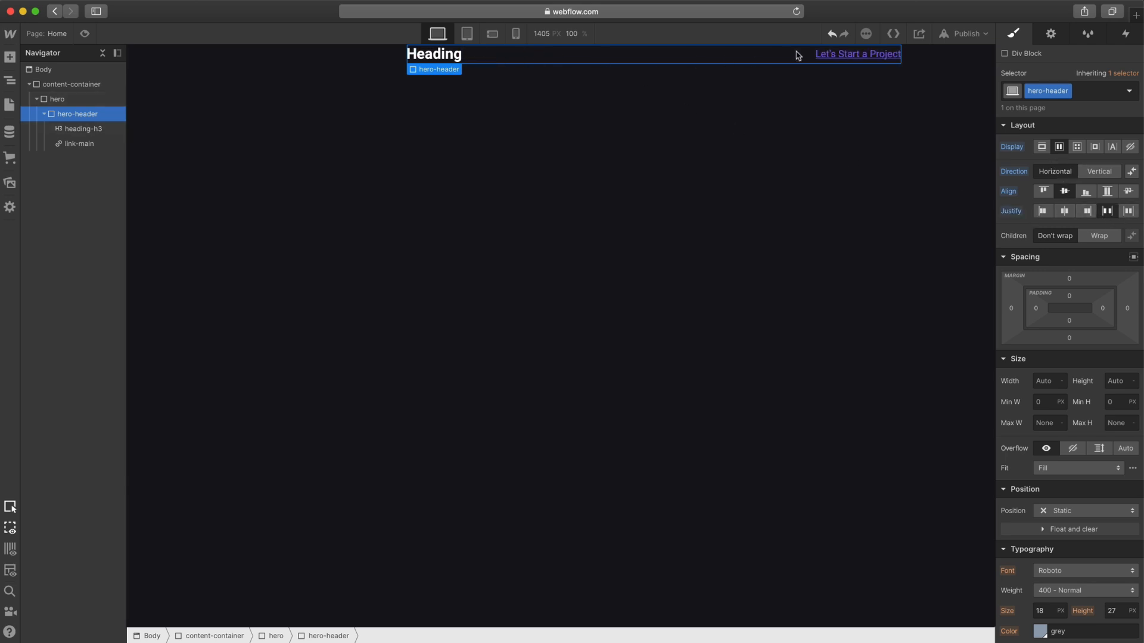
- Add an H1 heading inside the hero block, below the hero-header
left_click(780, 159)
key("super+e")
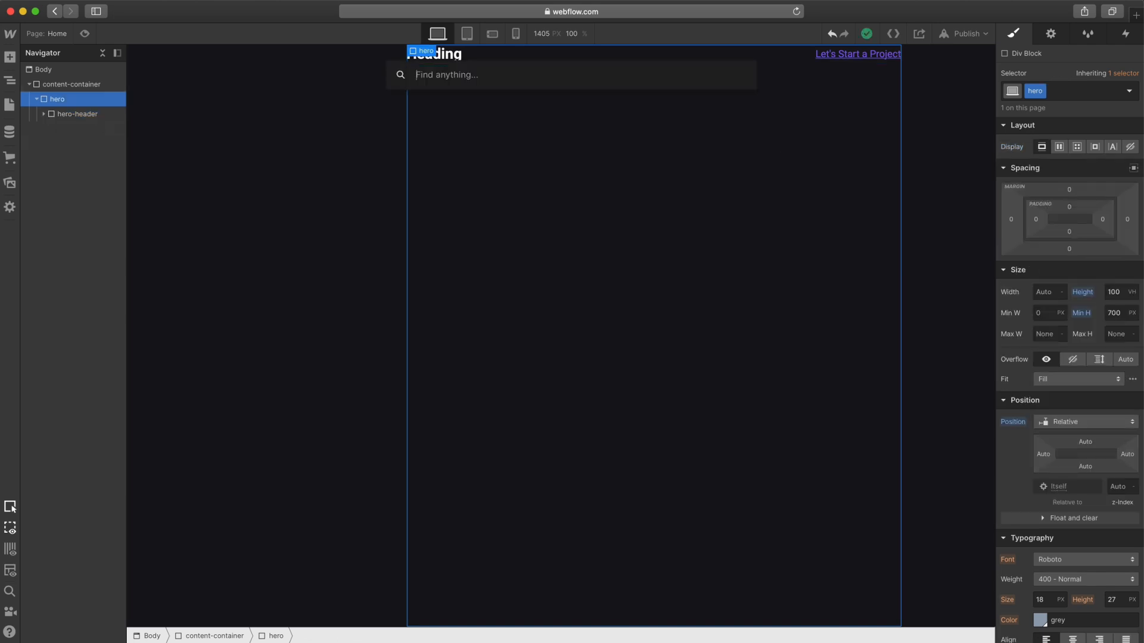
type("head")
key("Return")
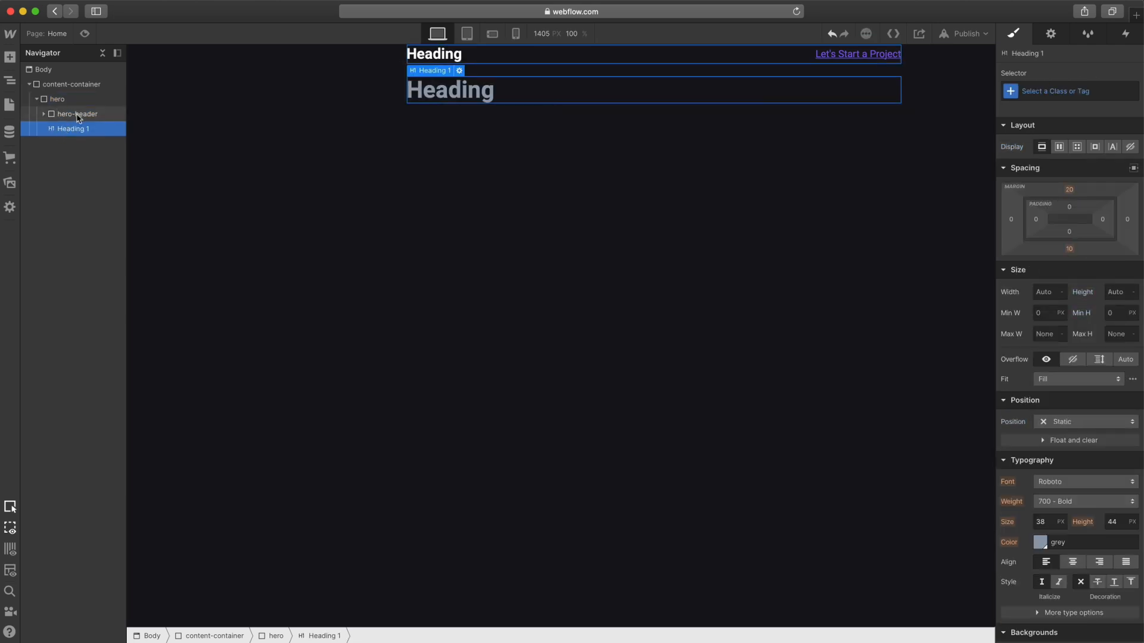
- Apply the existing class heading-h1 to the new heading and set its top margin to 110 px
left_click(1066, 92)
type("headin")
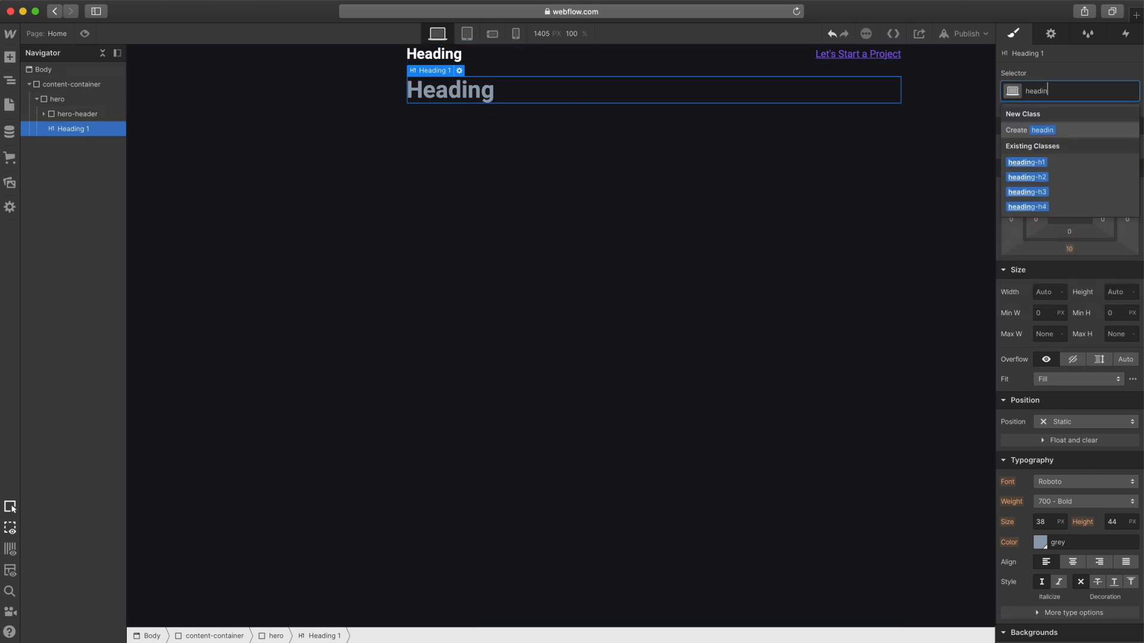
left_click(1020, 164)
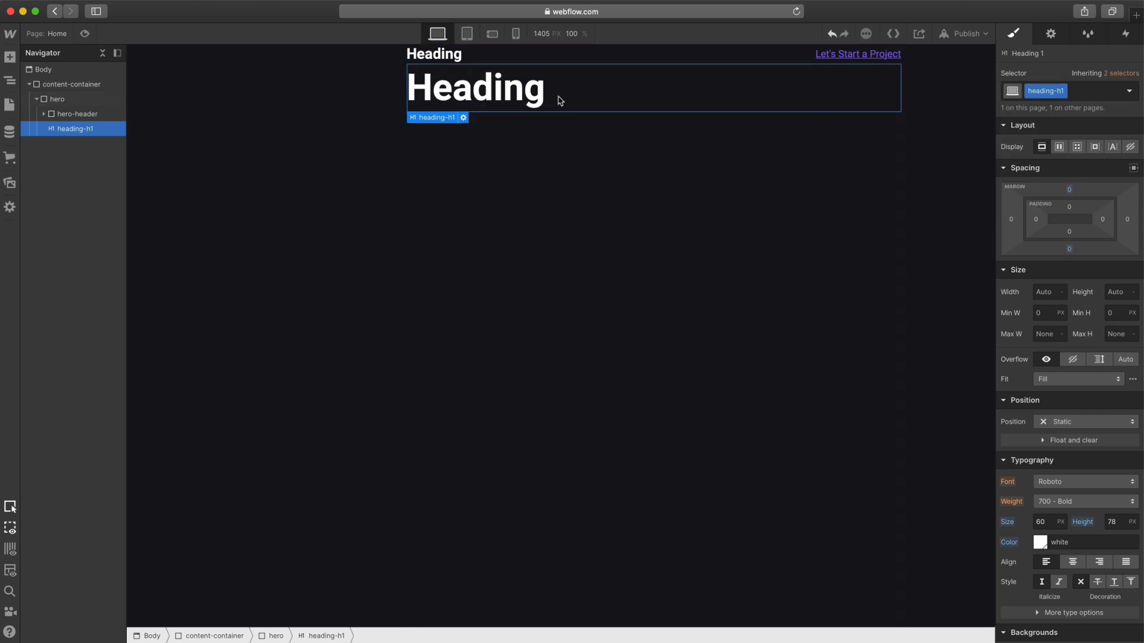
left_click(1069, 190)
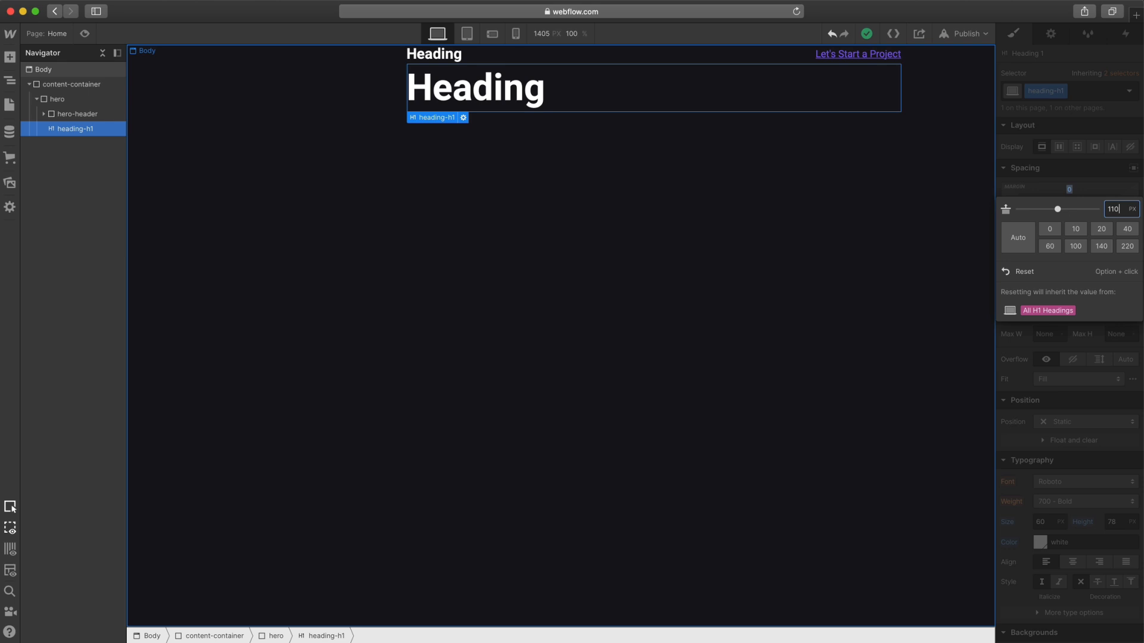
key("Return")
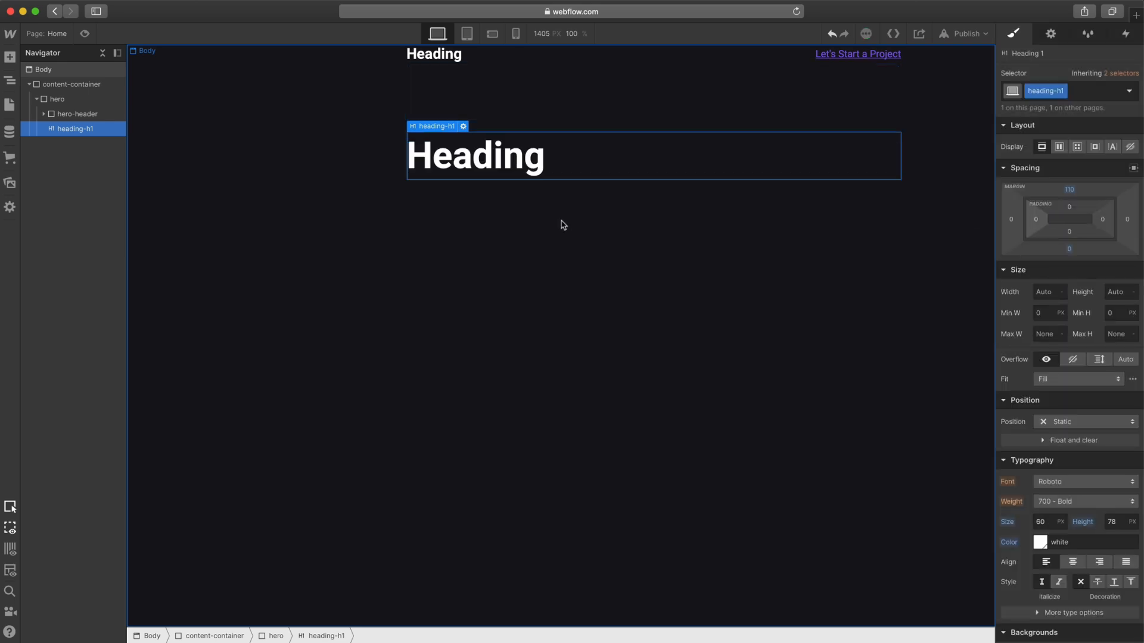
- Replace the H1 heading's text with "Full Stack", "Digital Designer" and "& Developer" on three lines
double_click(498, 160)
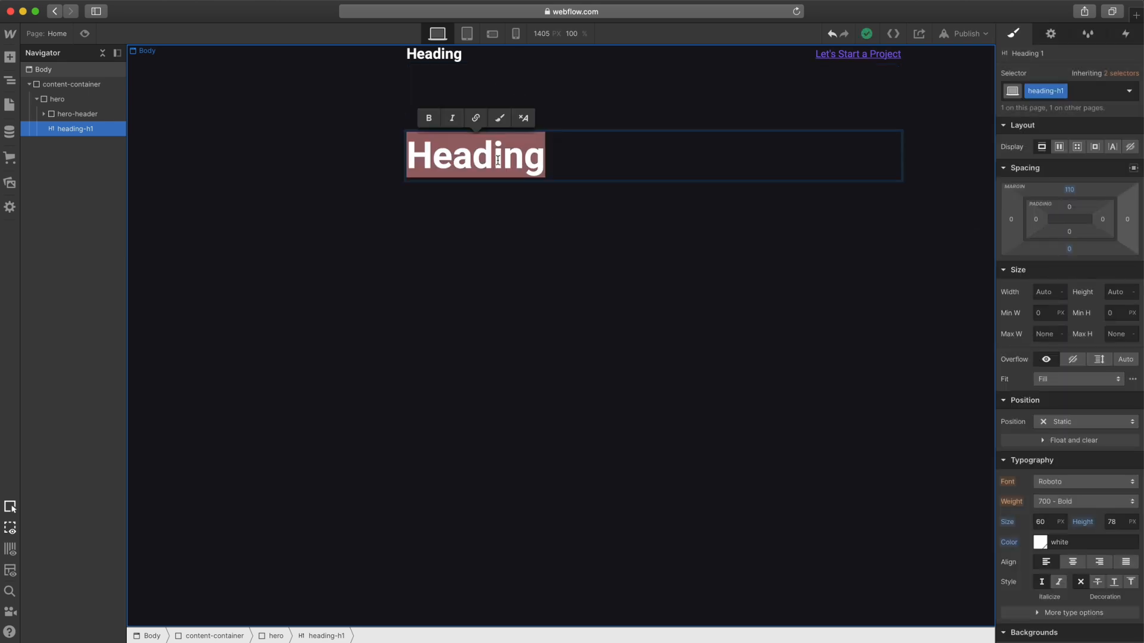
type("Full Stack")
key("shift+Return")
type("Digital Designer")
key("shift+Return")
type("& Developer")
key("Escape")
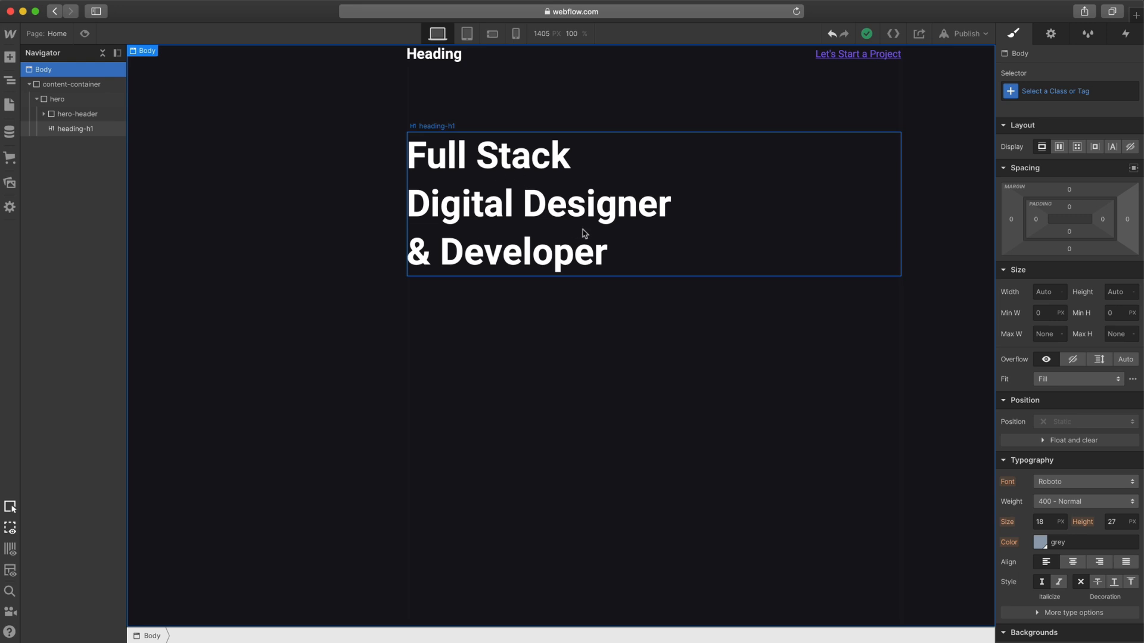
- Replace the logo heading's placeholder text in the hero header with "Caler."
left_click(433, 55)
double_click(432, 56)
type("Caler.")
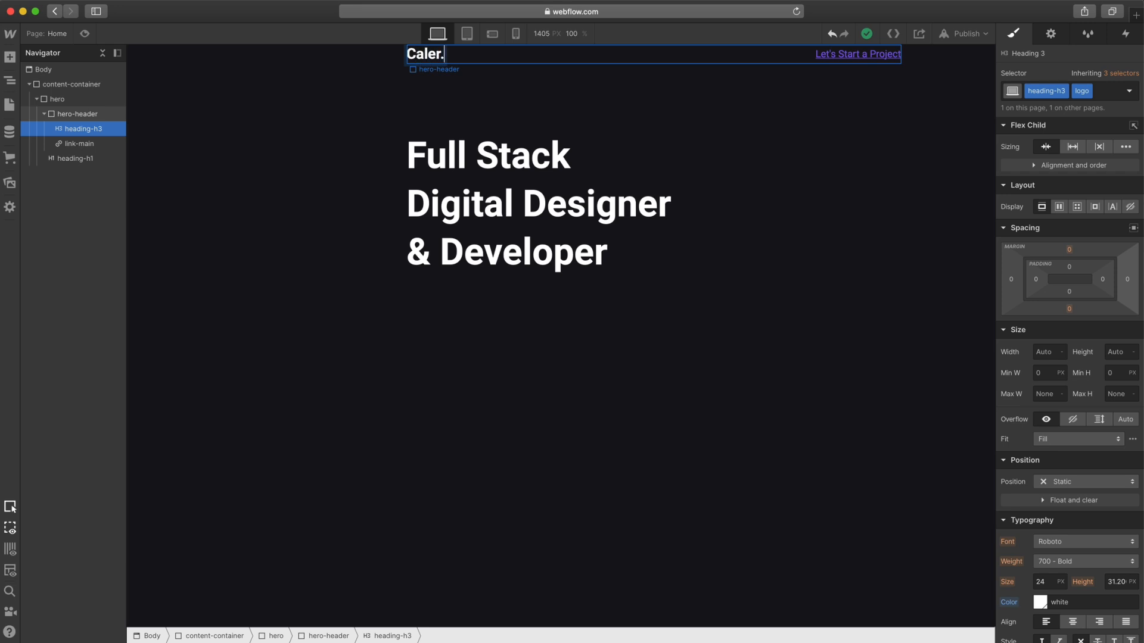
left_click(423, 81)
- Wrap the period at the end of the logo text in a span and give it the new class logo-span
double_click(439, 59)
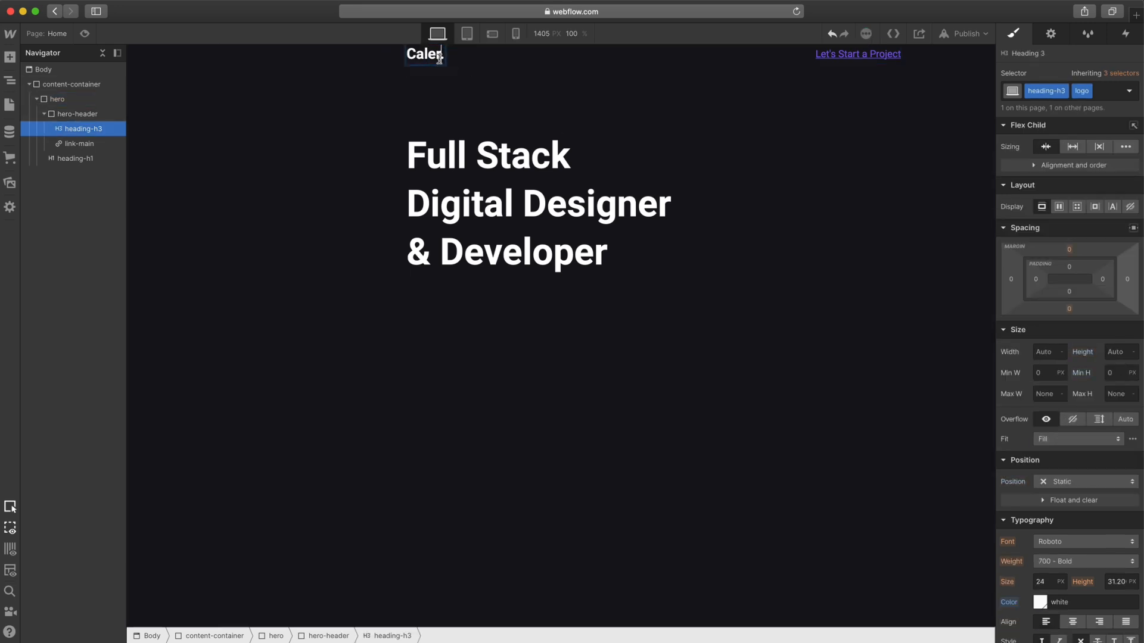
left_click_drag(440, 57, 452, 57)
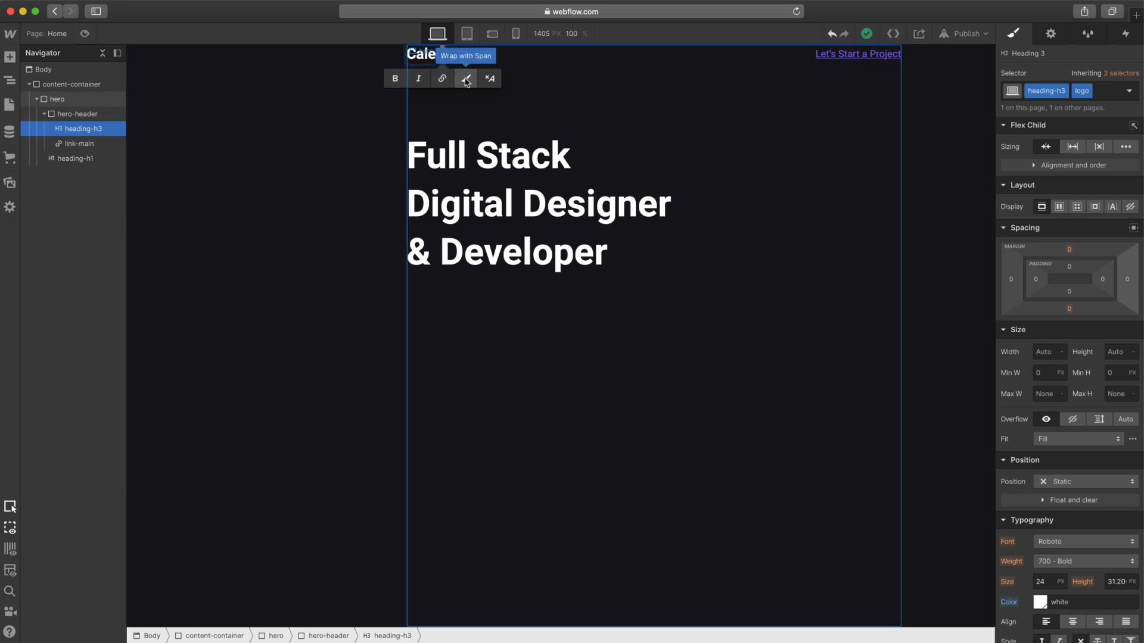
left_click(465, 79)
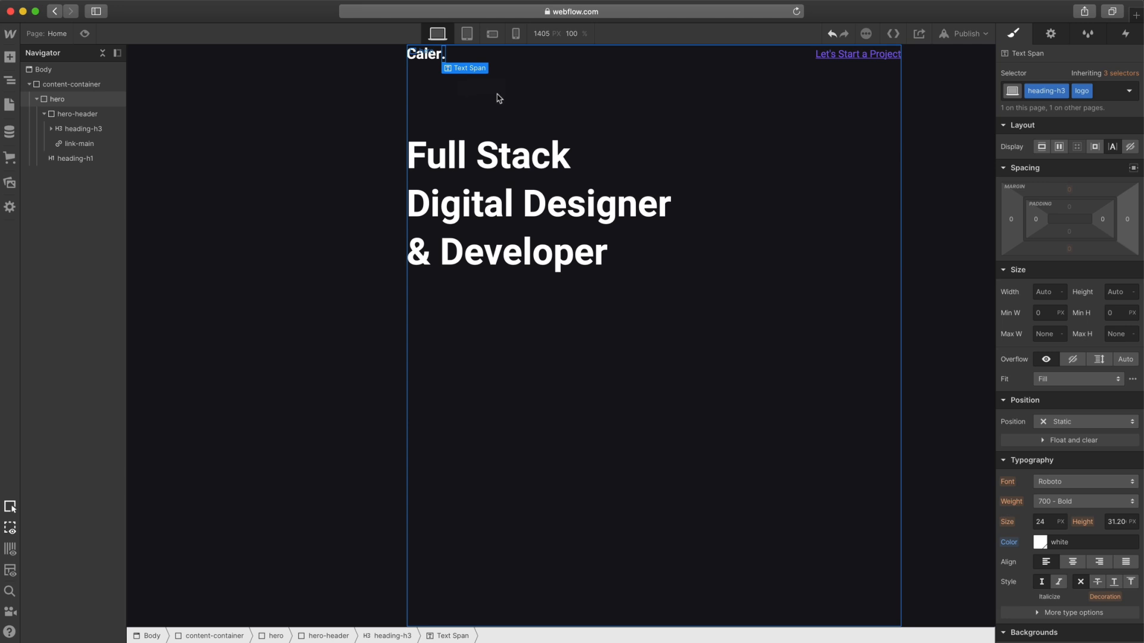
left_click(1049, 92)
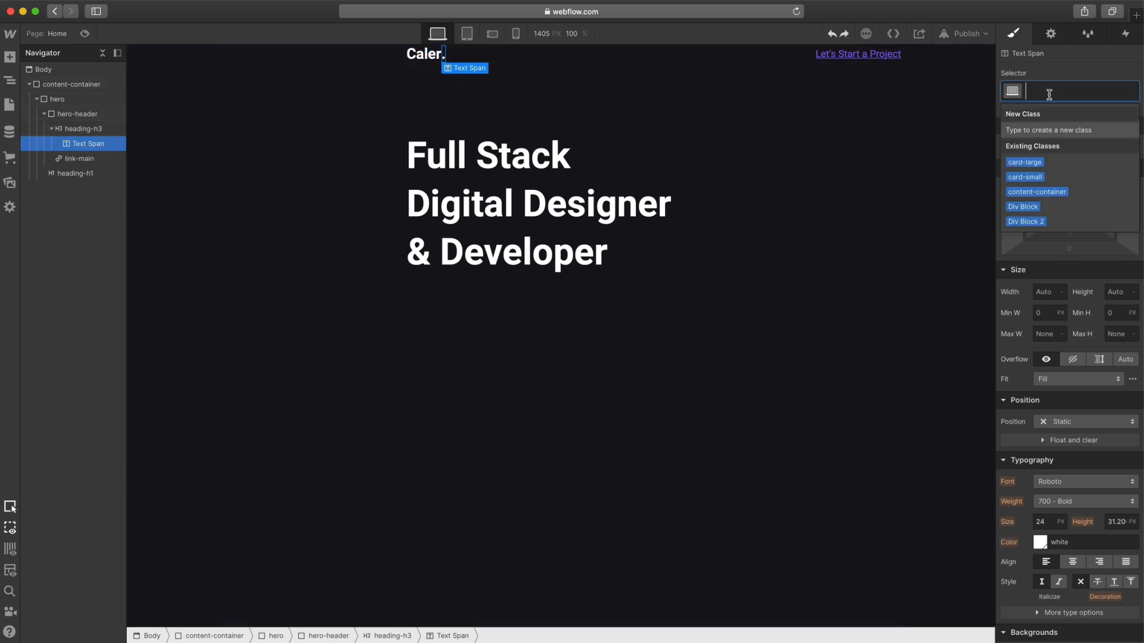
type("logo-")
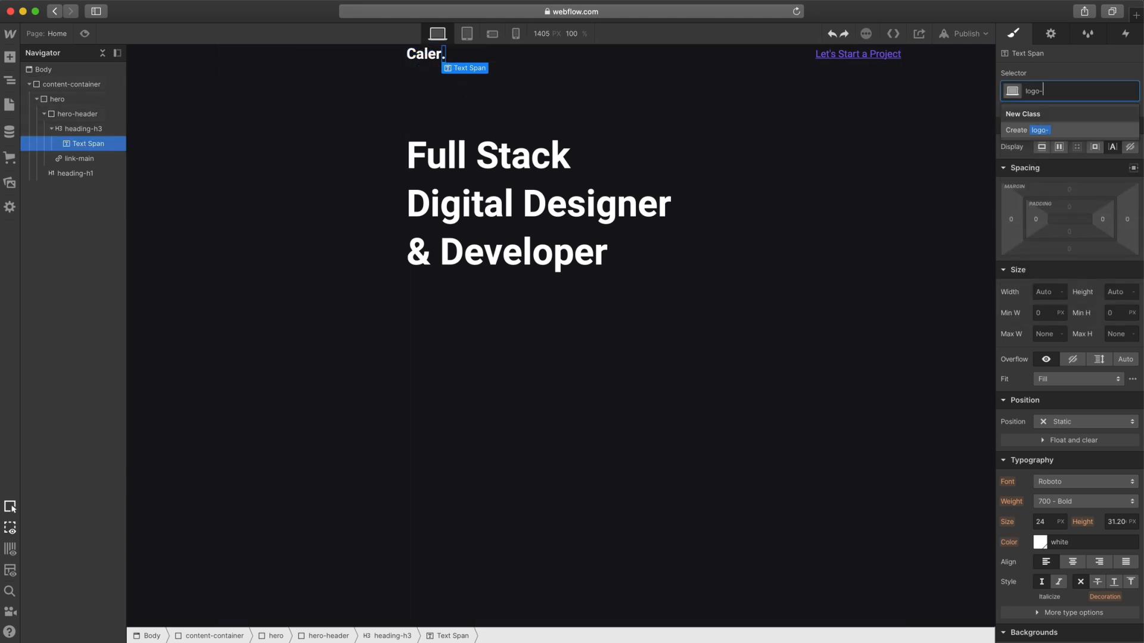
type("span")
key("Return")
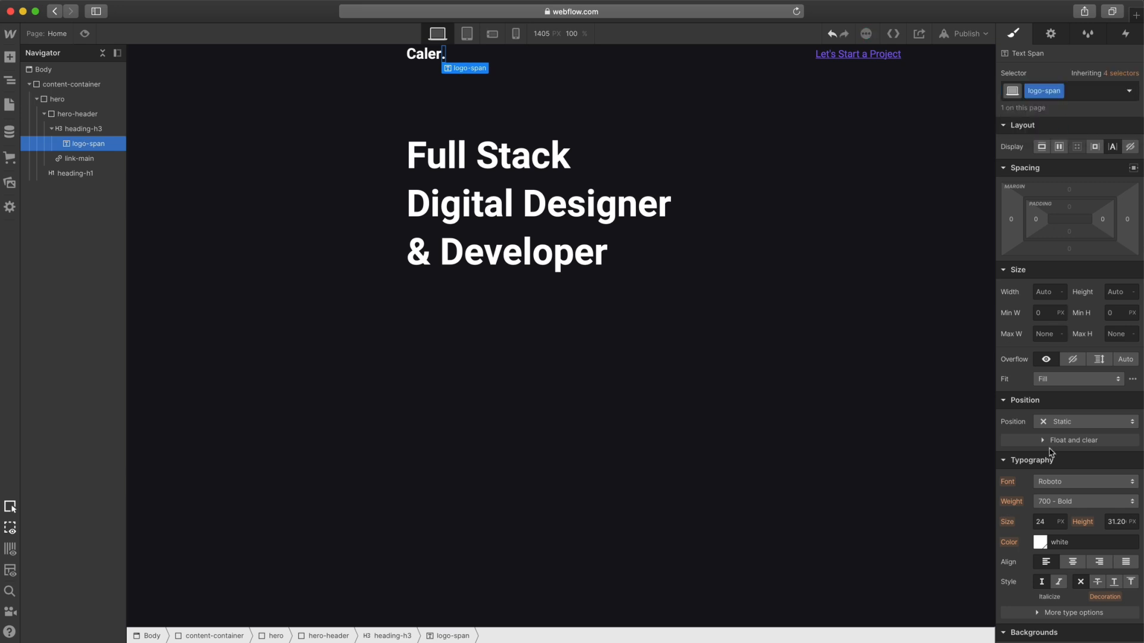
- Set the logo-span text colour to the purple swatch
left_click(1041, 543)
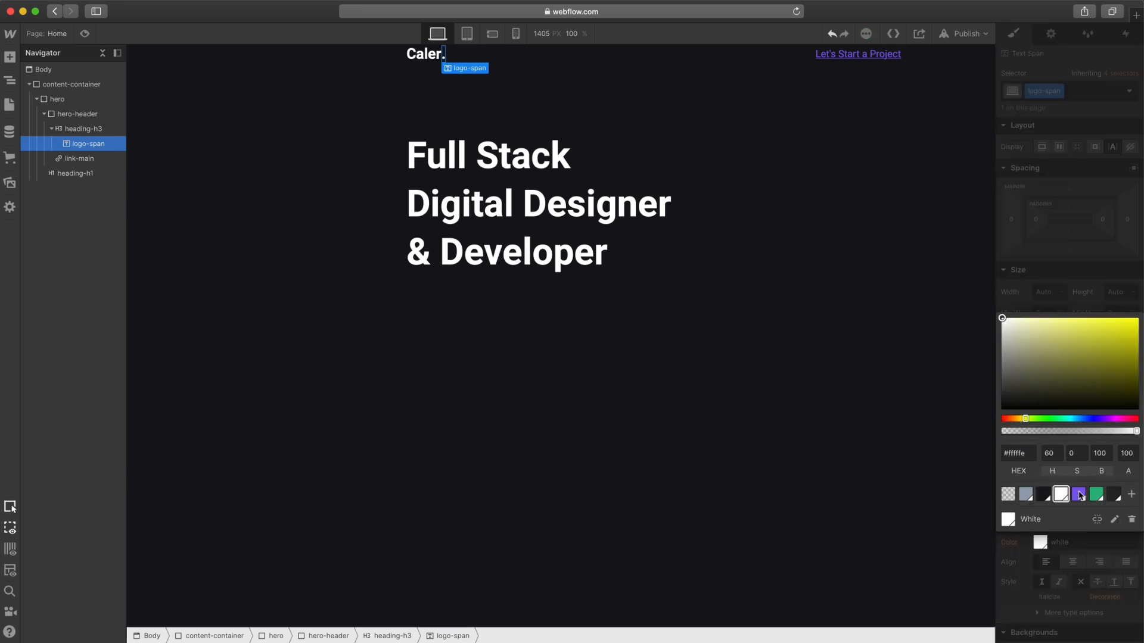
left_click(1079, 495)
left_click(1037, 274)
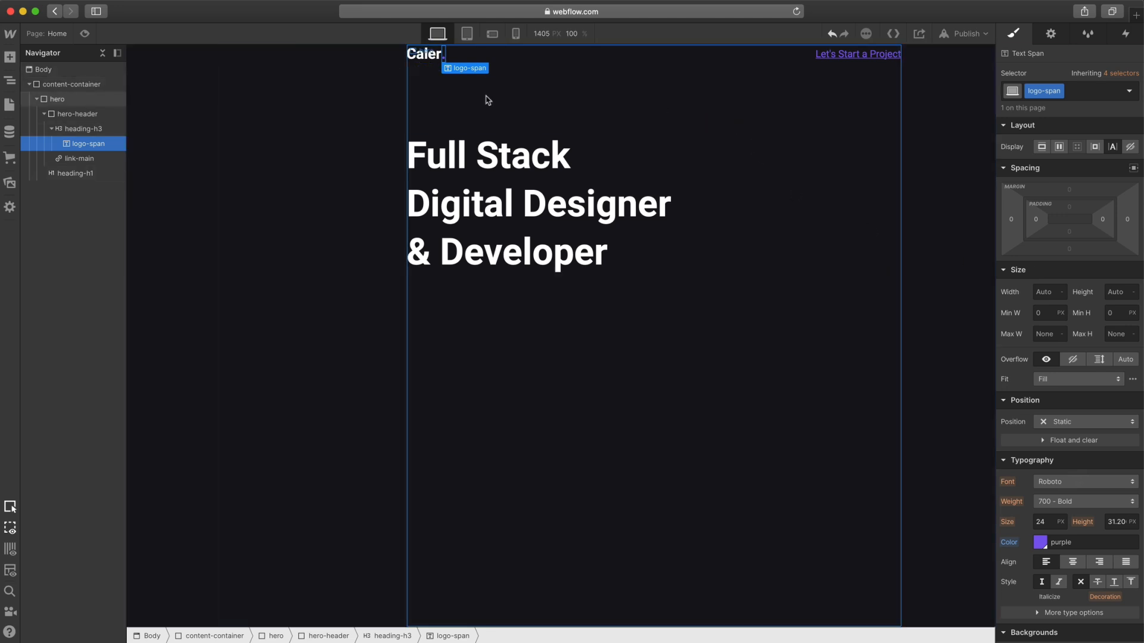
- Set the hero block's top padding to 58 px
left_click(57, 99)
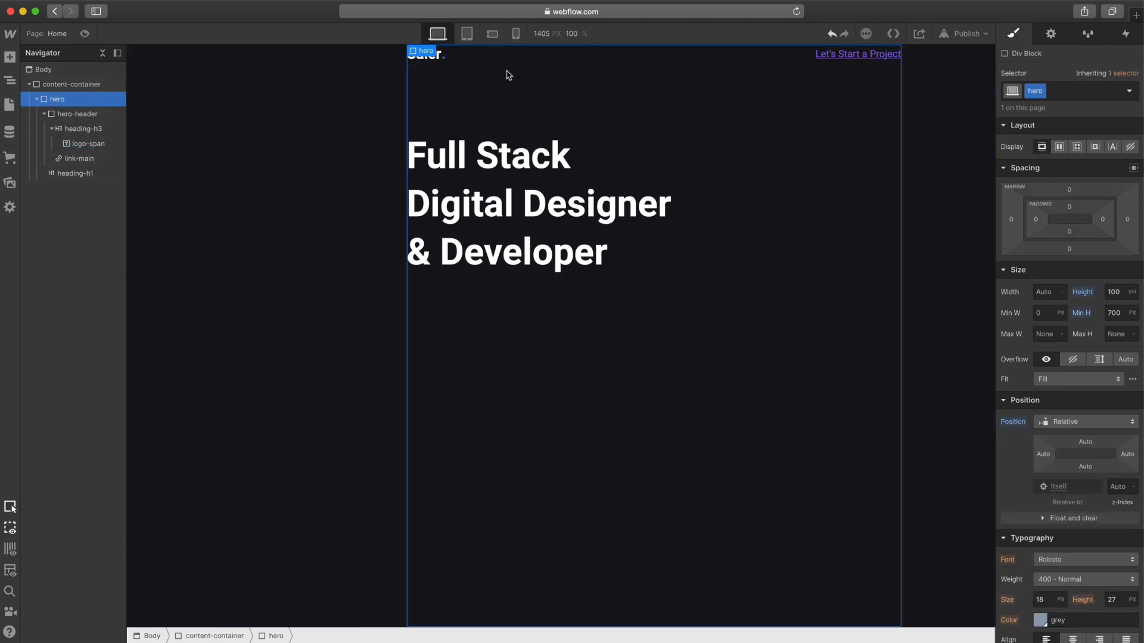
left_click(1069, 207)
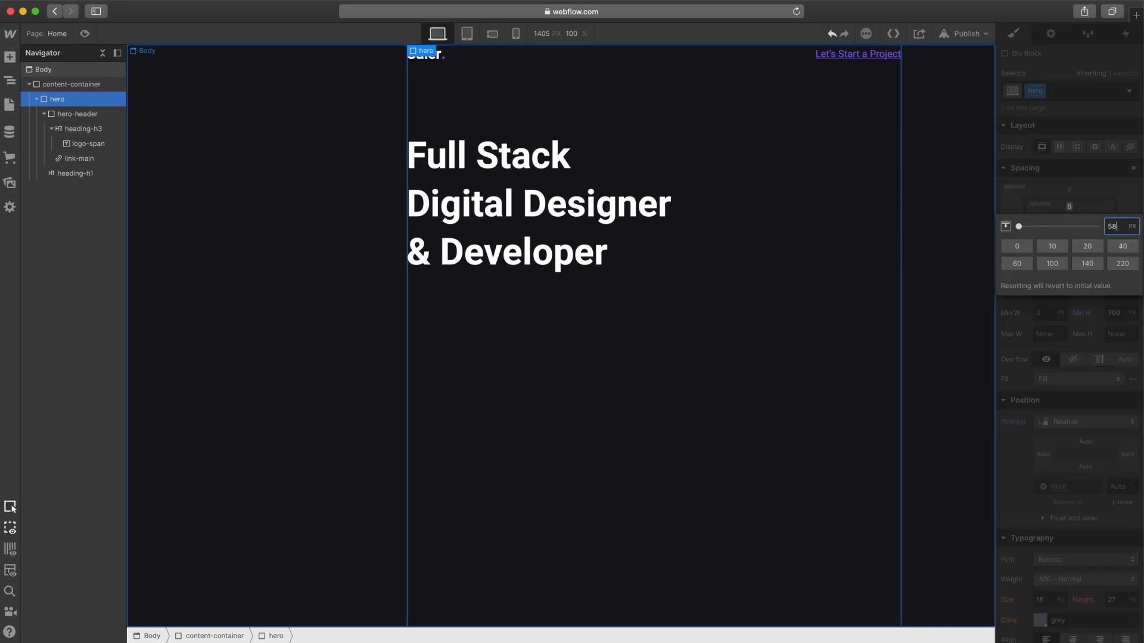
key("Return")
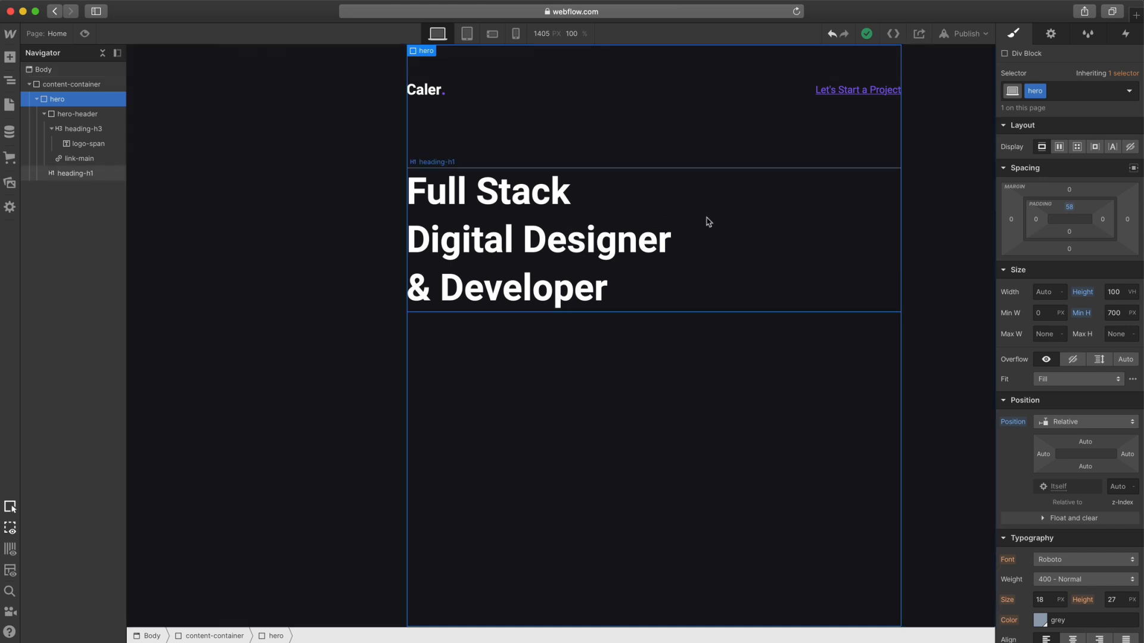
- Insert an image into the hero block using the Circ...1.png asset with the purple and grey lined circles
key("super+e")
type("imag")
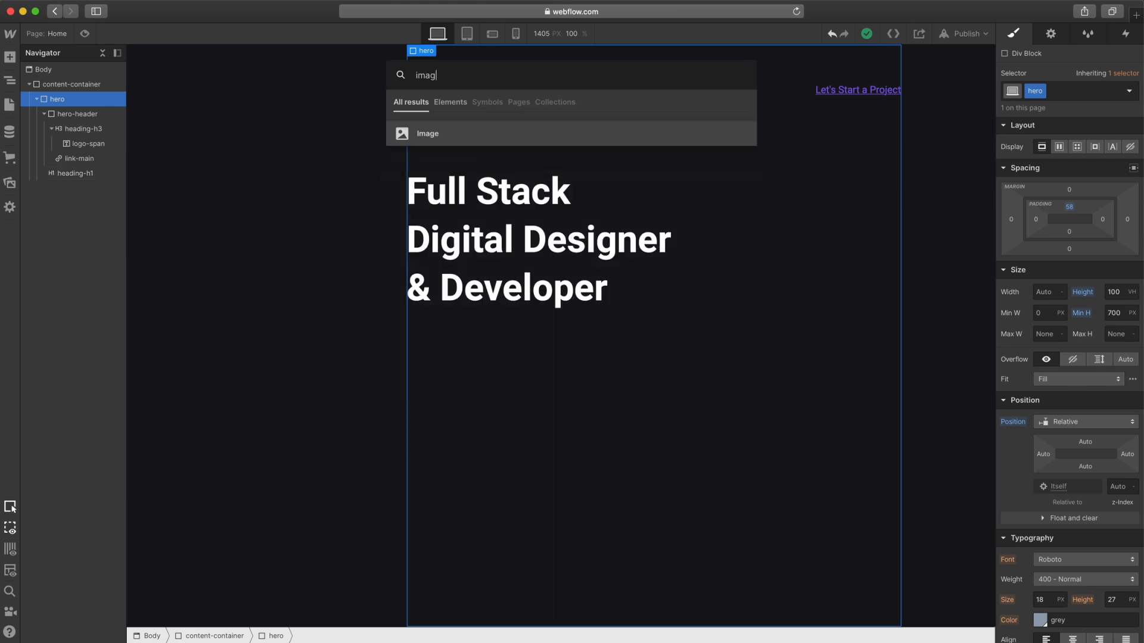
key("Return")
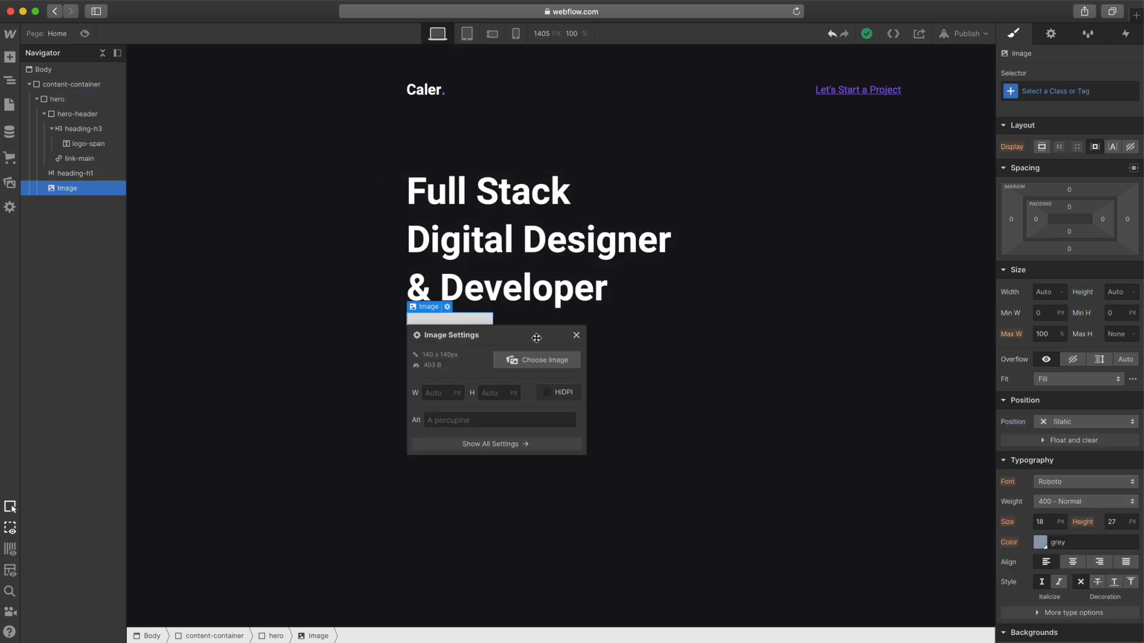
left_click(530, 365)
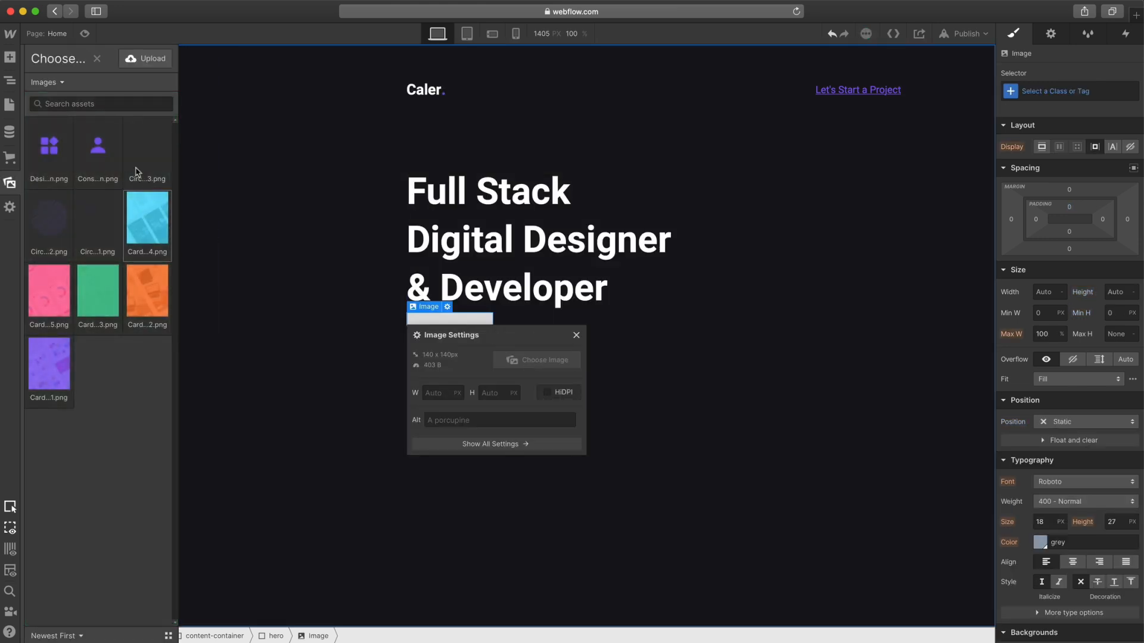
left_click(94, 233)
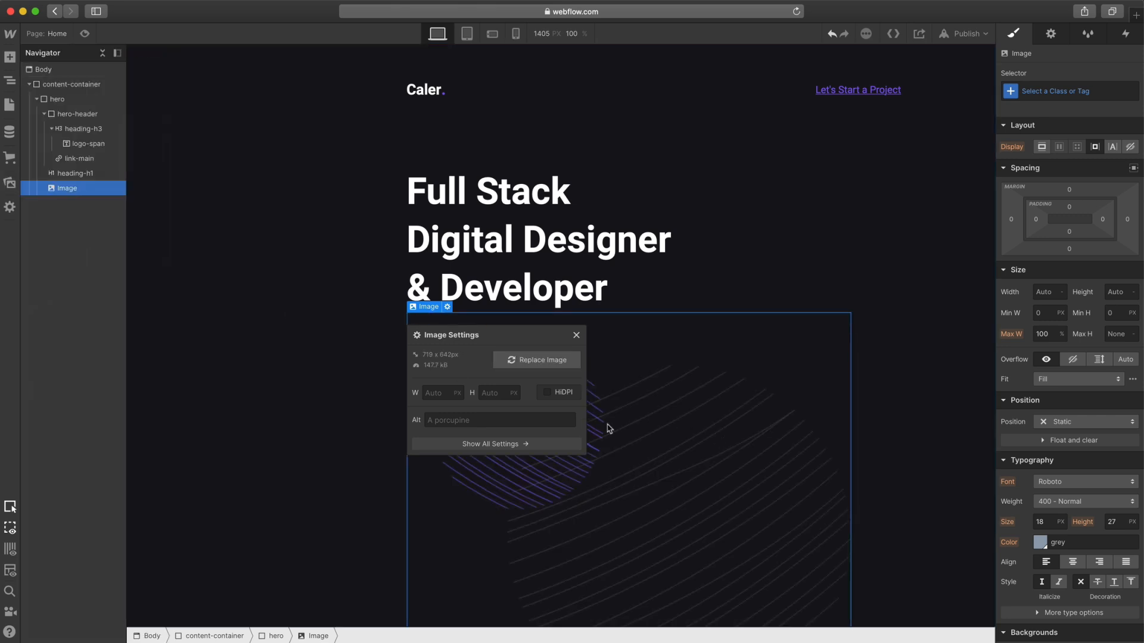
left_click(576, 336)
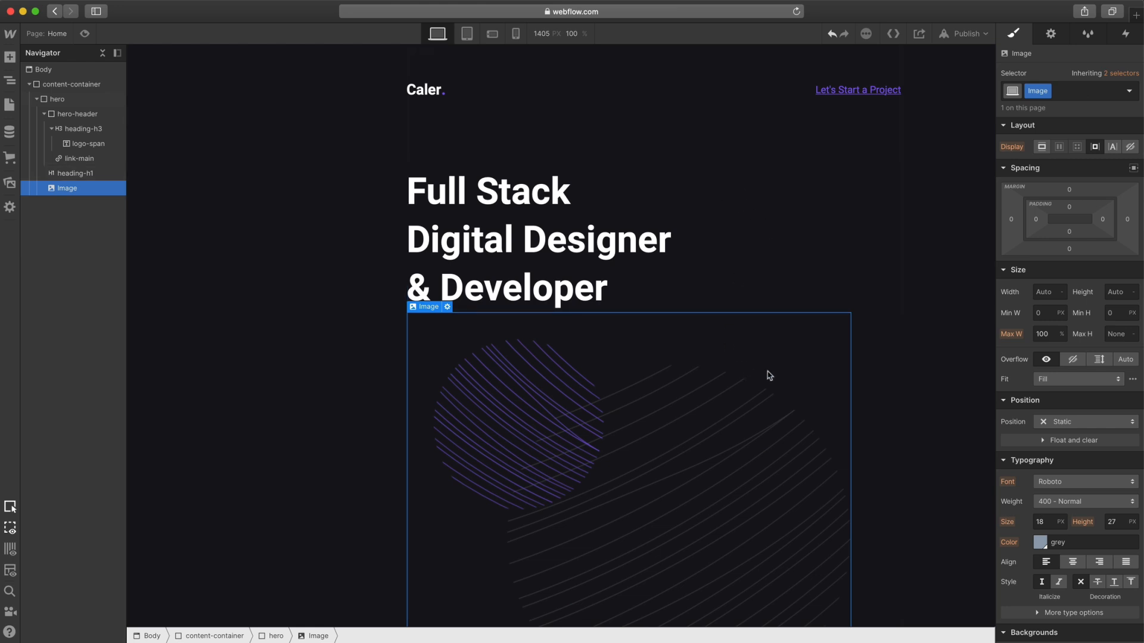
- Position the circles image absolutely within the hero, with a top offset of 18% and a right offset of 0%
left_click(1057, 426)
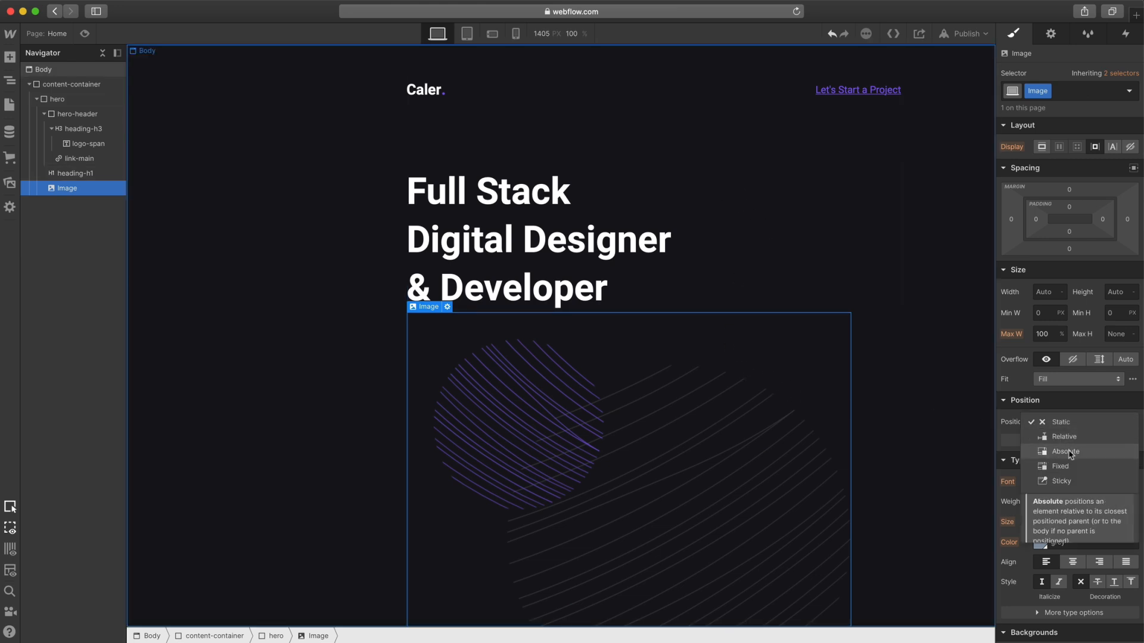
left_click(1066, 451)
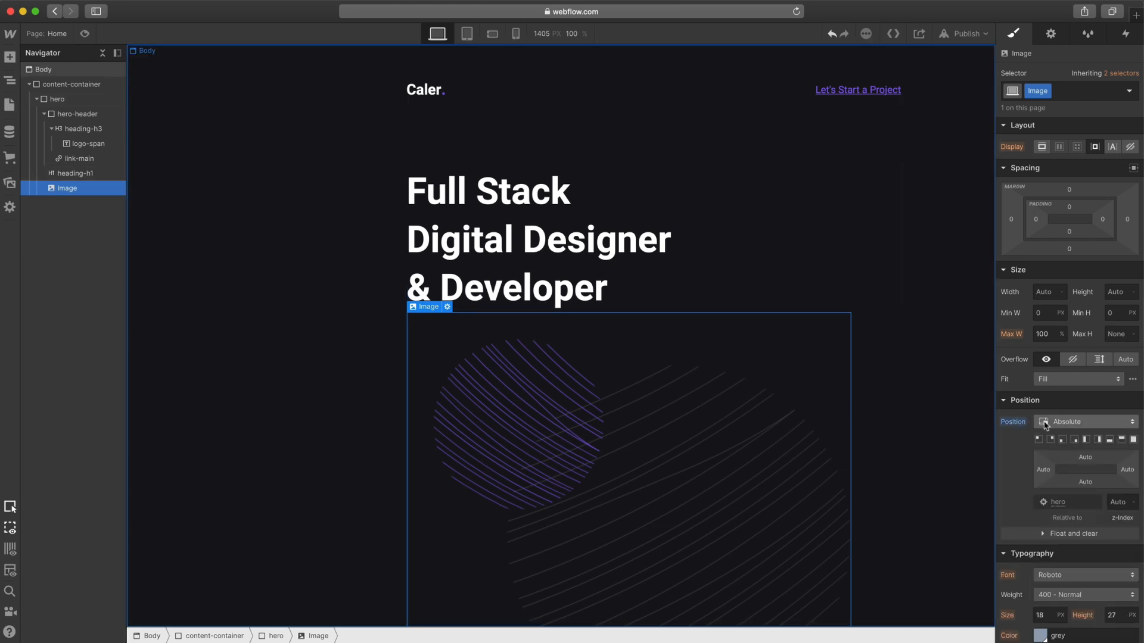
left_click(1086, 457)
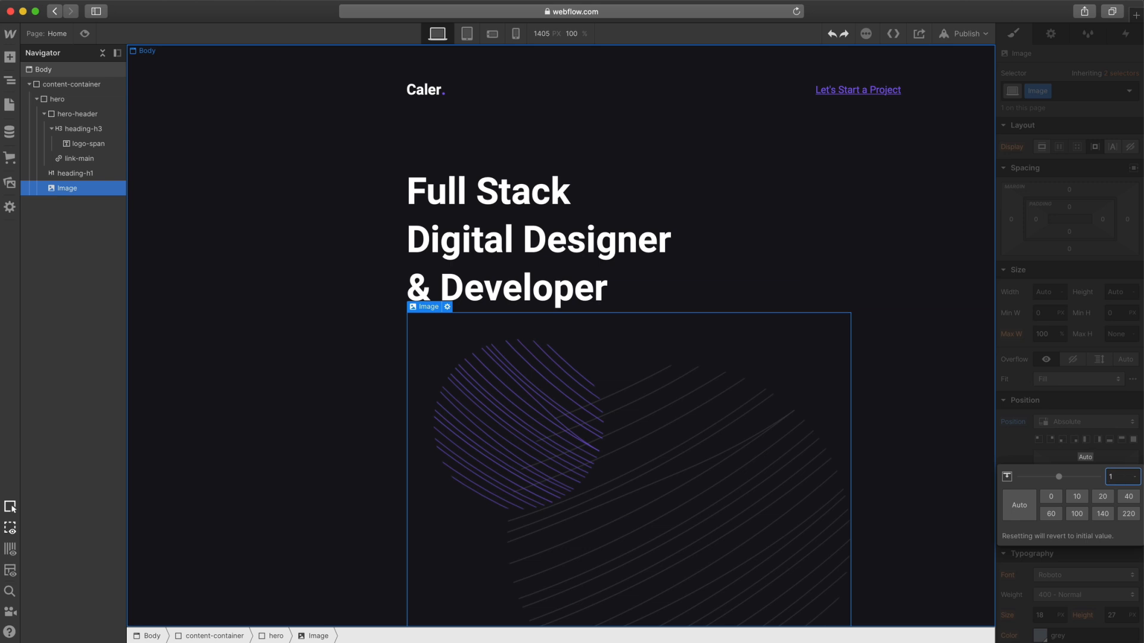
type("18%")
key("Return")
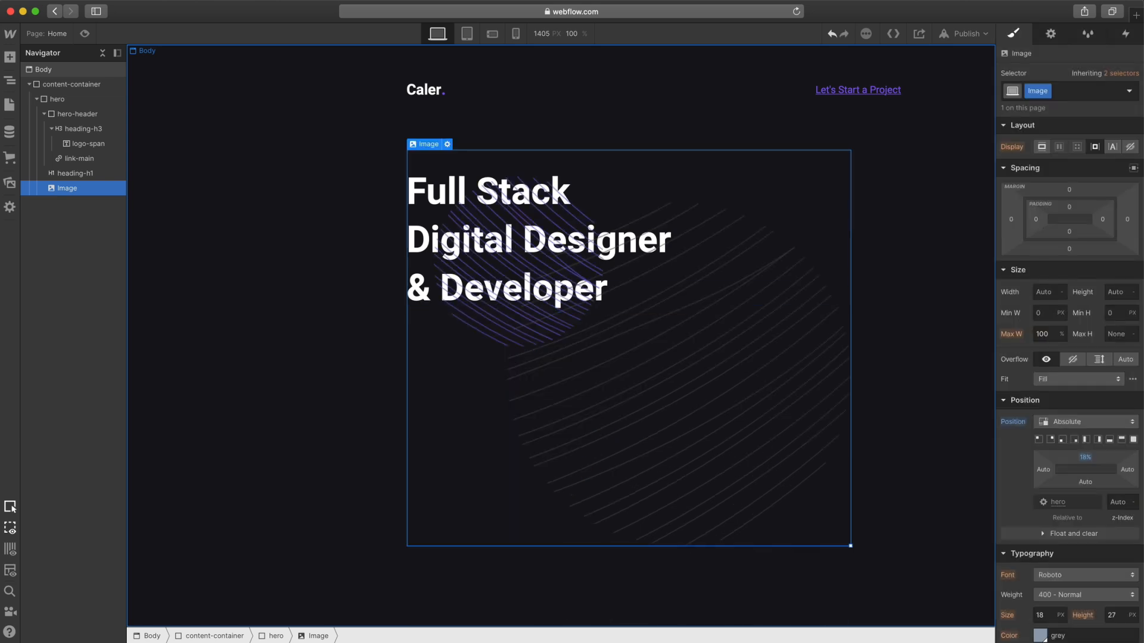
left_click(1126, 471)
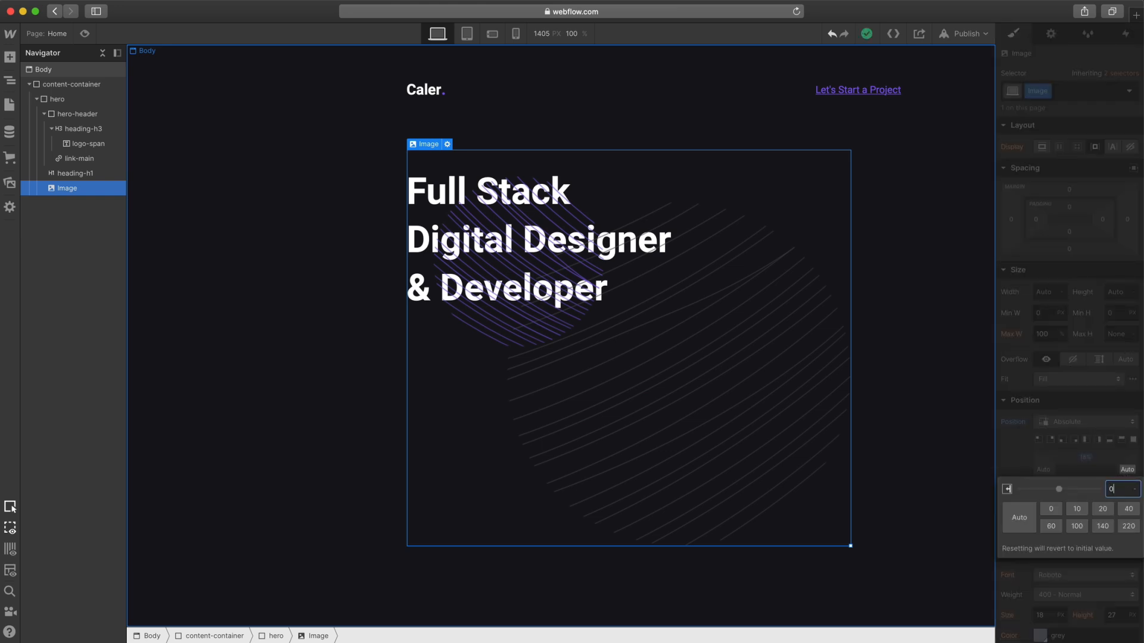
key("Return")
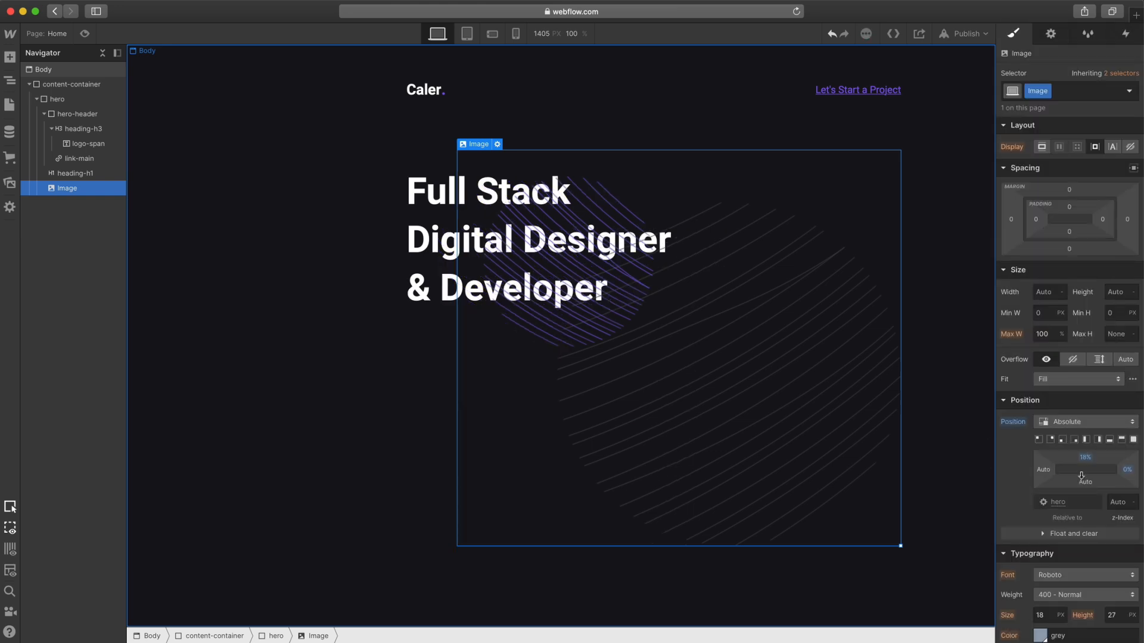
- Set the circles image's z-index to -1 and its maximum width to 500 px
left_click(1115, 502)
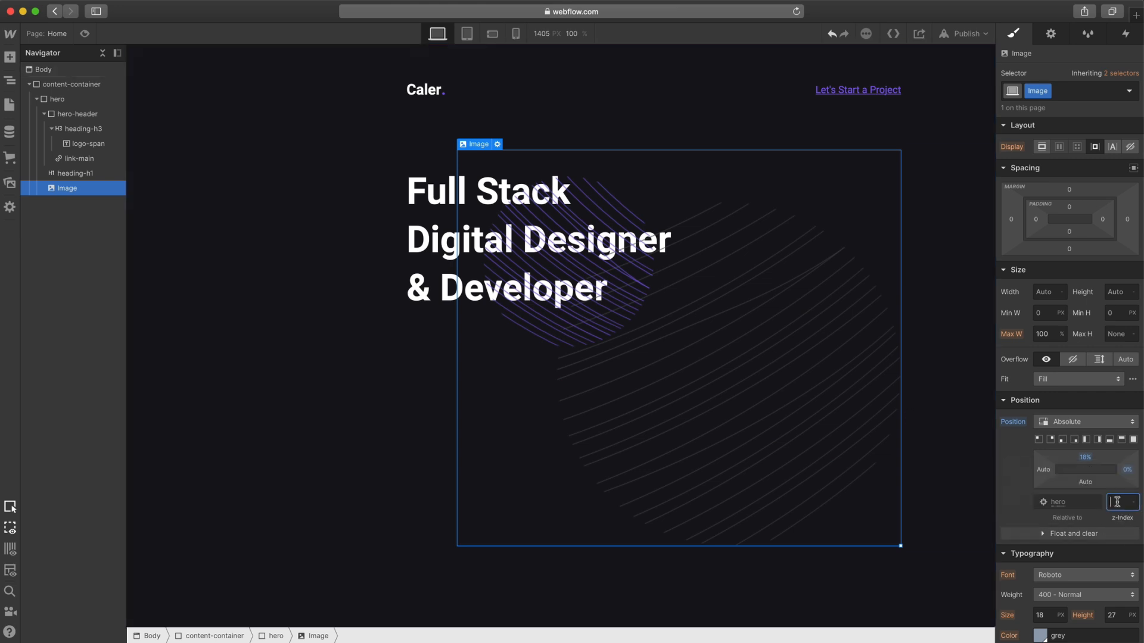
type("-1")
key("Return")
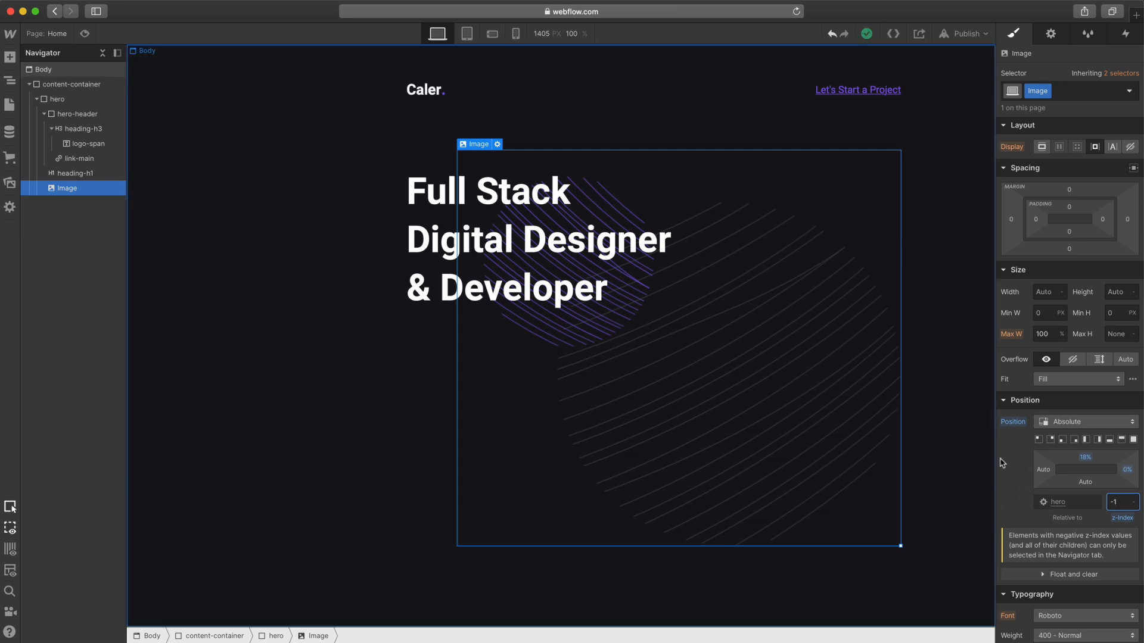
left_click(1047, 335)
type("500px")
key("Return")
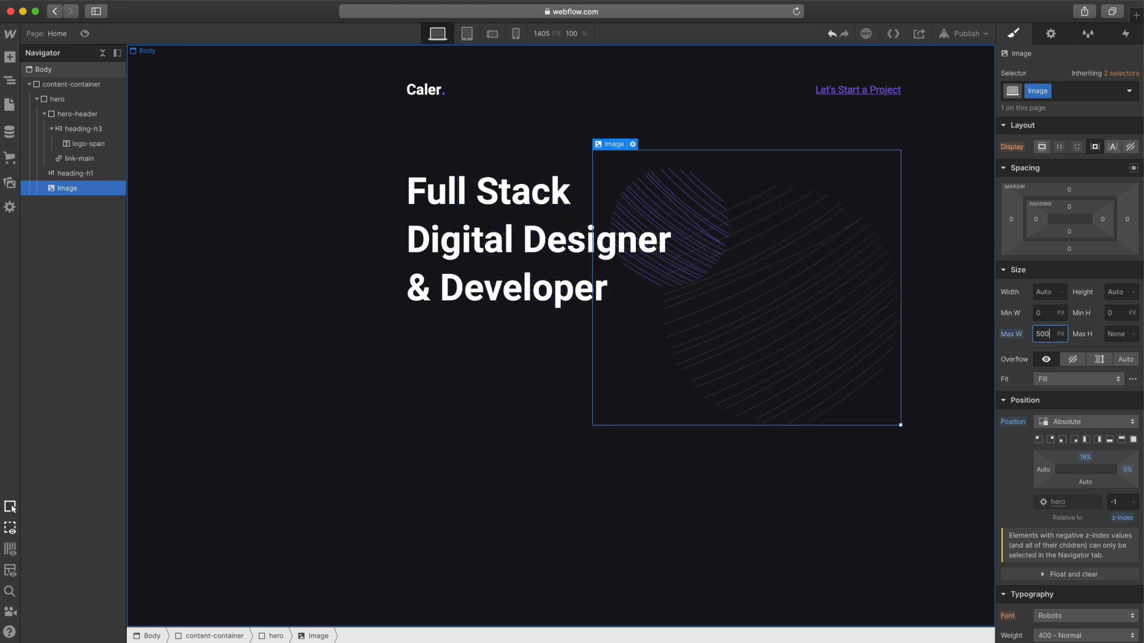
- Preview the page to check the hero layout and the placement of the circles image
left_click(86, 34)
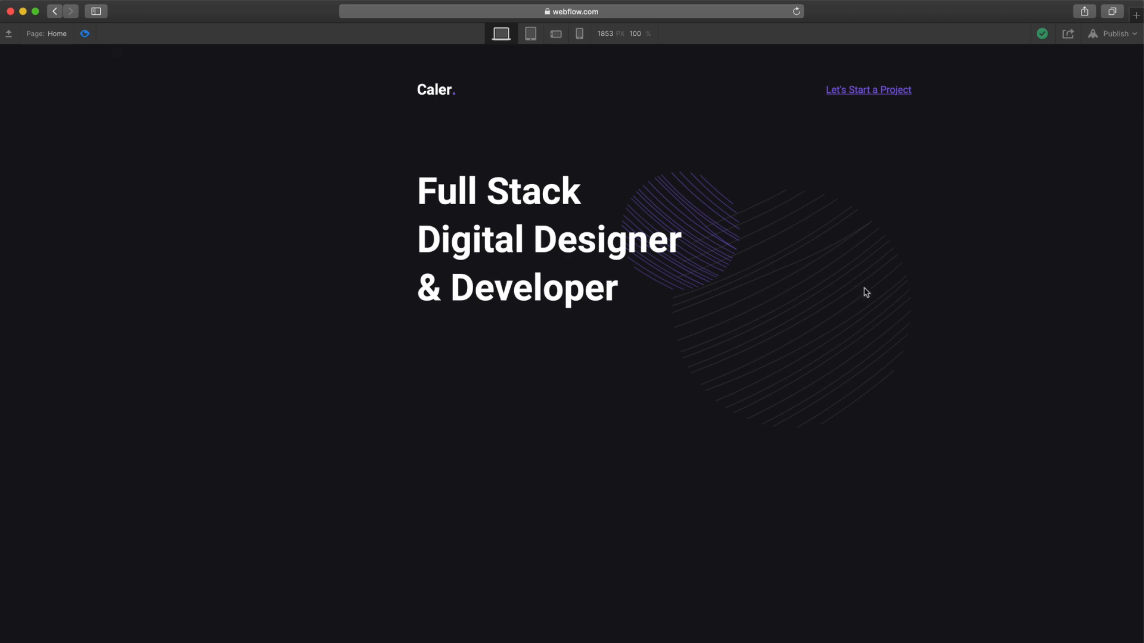
left_click_drag(1136, 340, 929, 240)
left_click(86, 34)
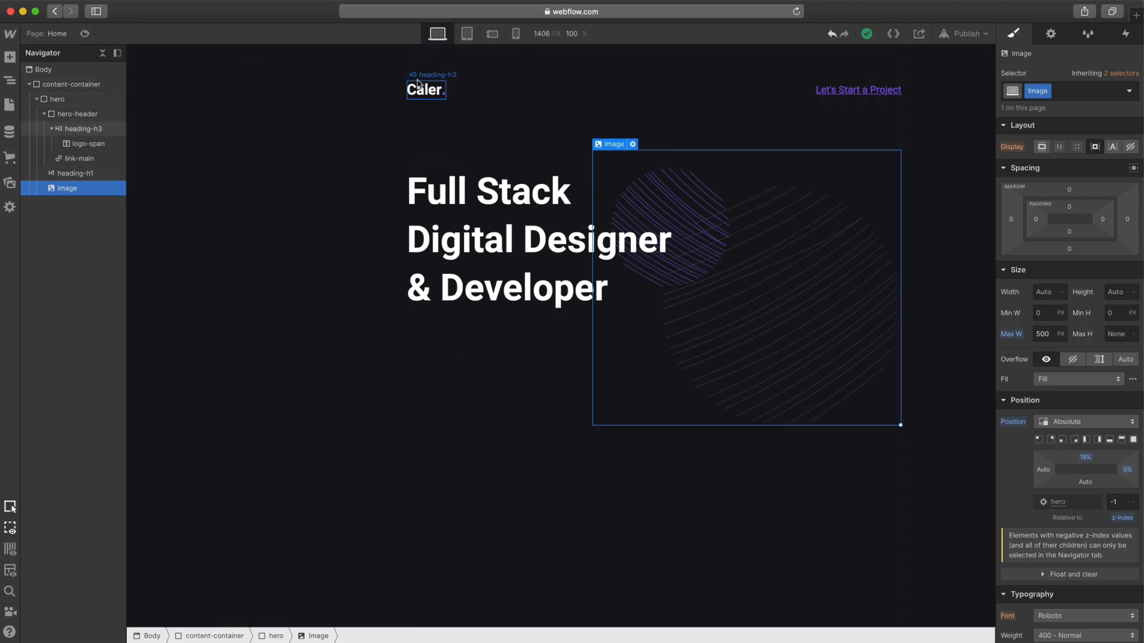
left_click(468, 88)
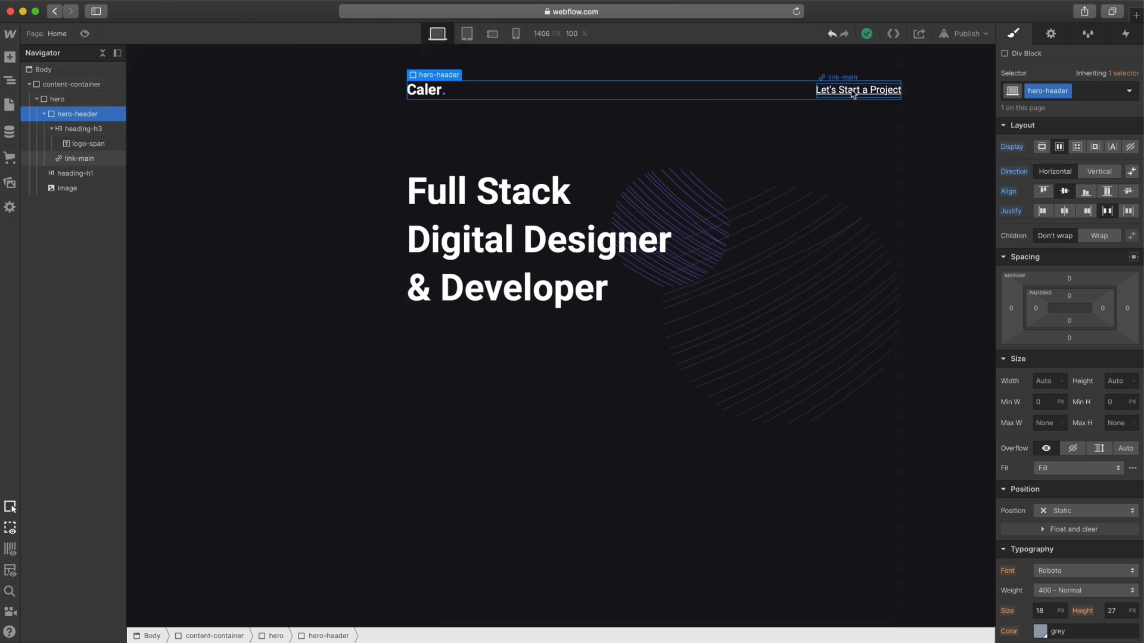
left_click(832, 373)
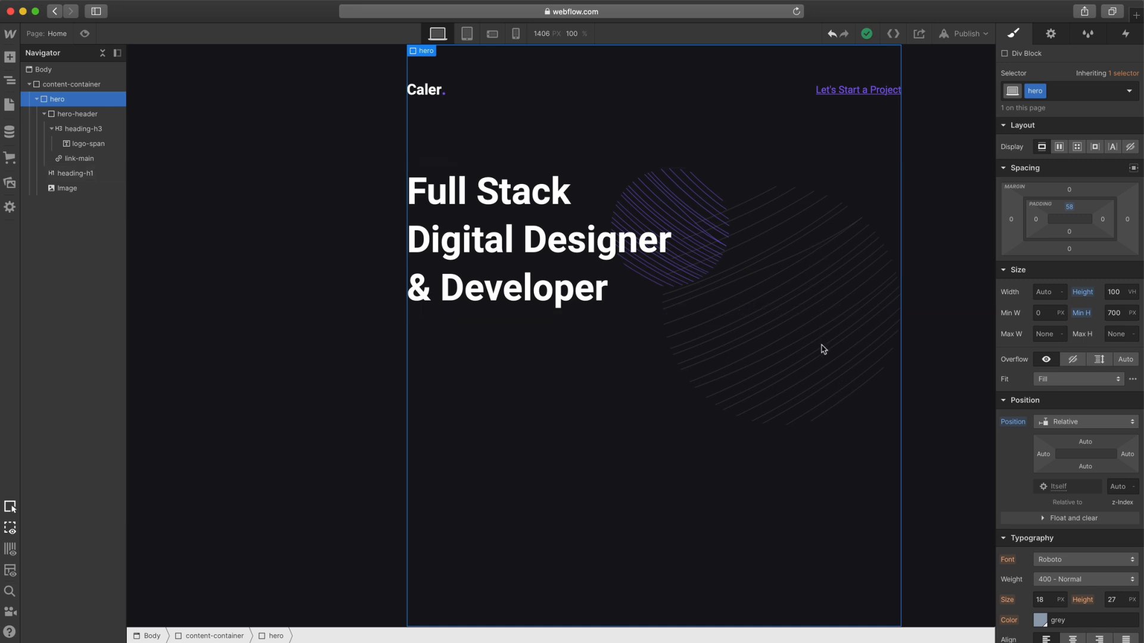
left_click(65, 188)
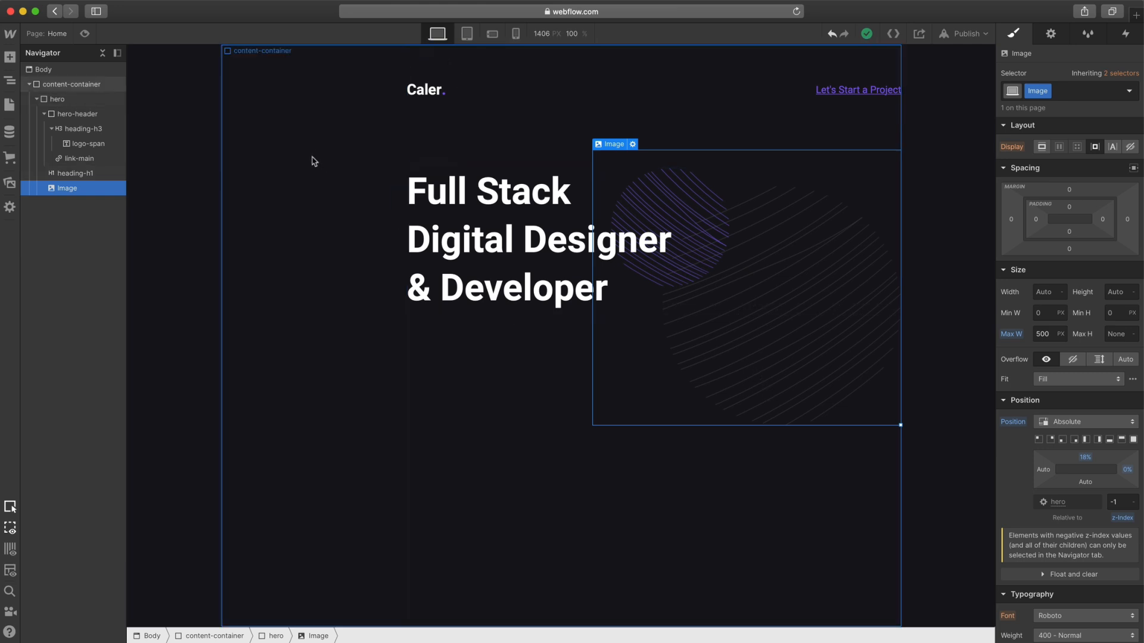
- Add a div block inside content-container below the hero and give it the new class skills
left_click(764, 360)
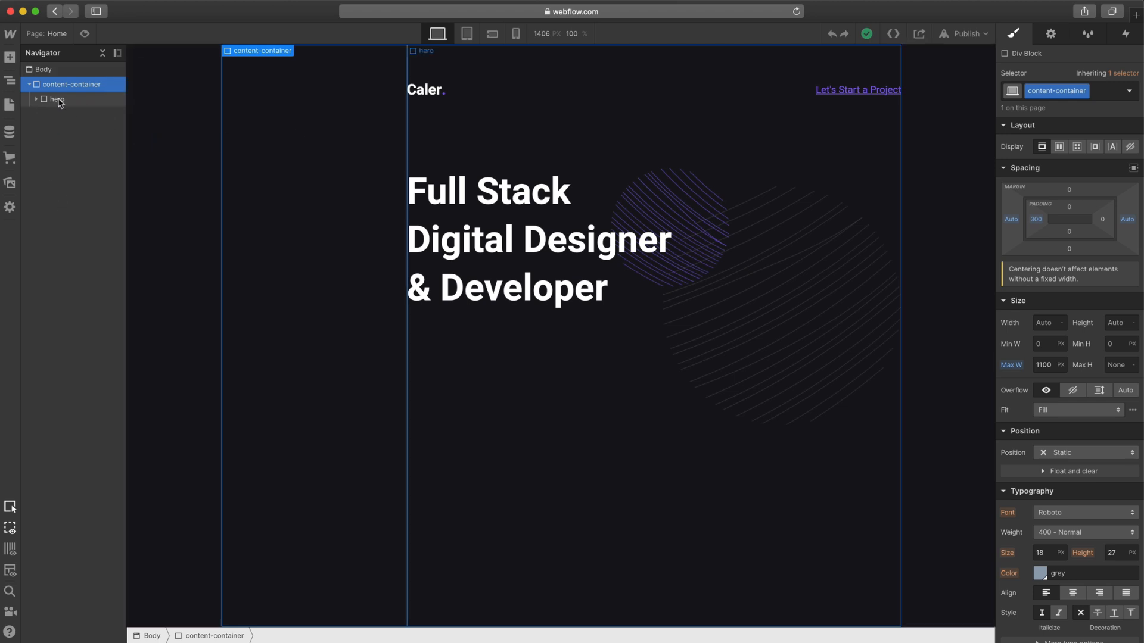
key("super+k")
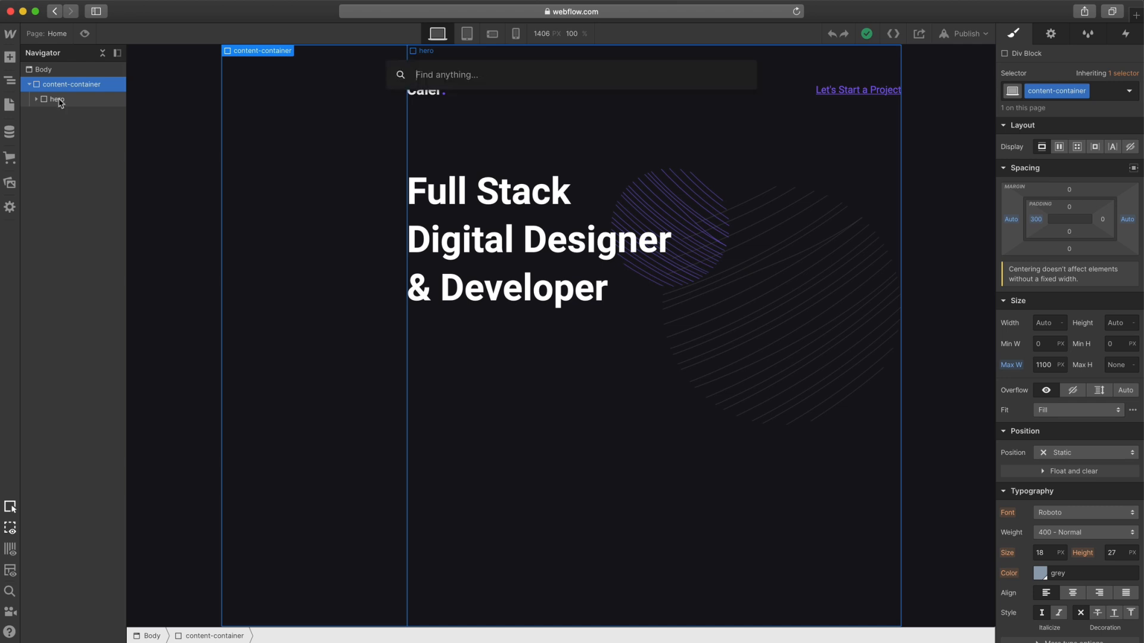
type("d")
left_click(448, 134)
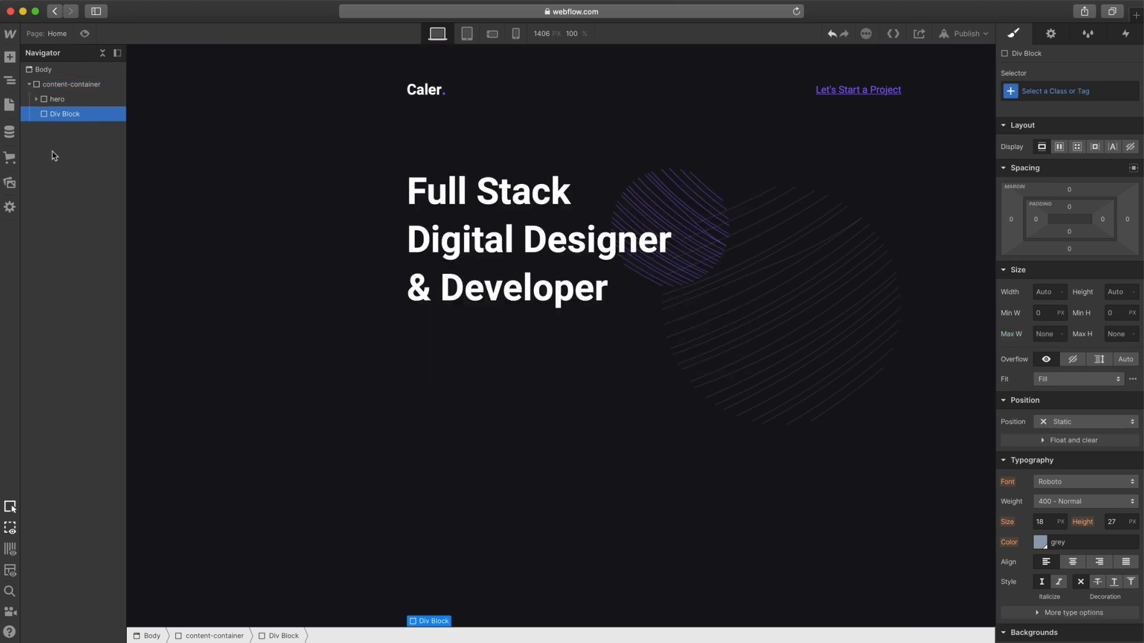
left_click(1036, 93)
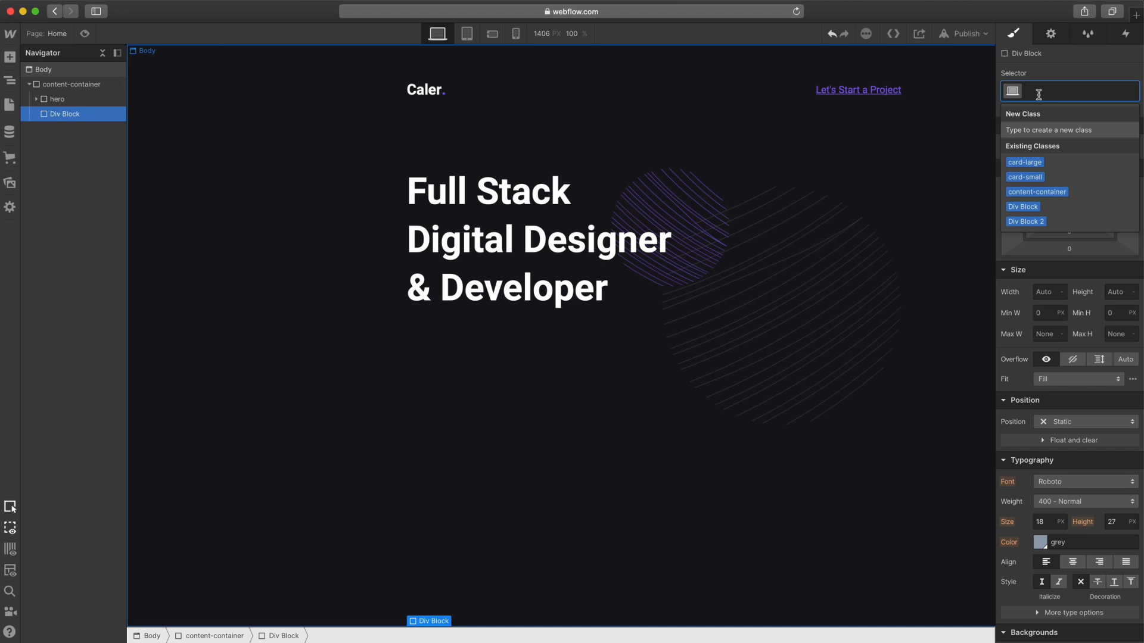
type("skills")
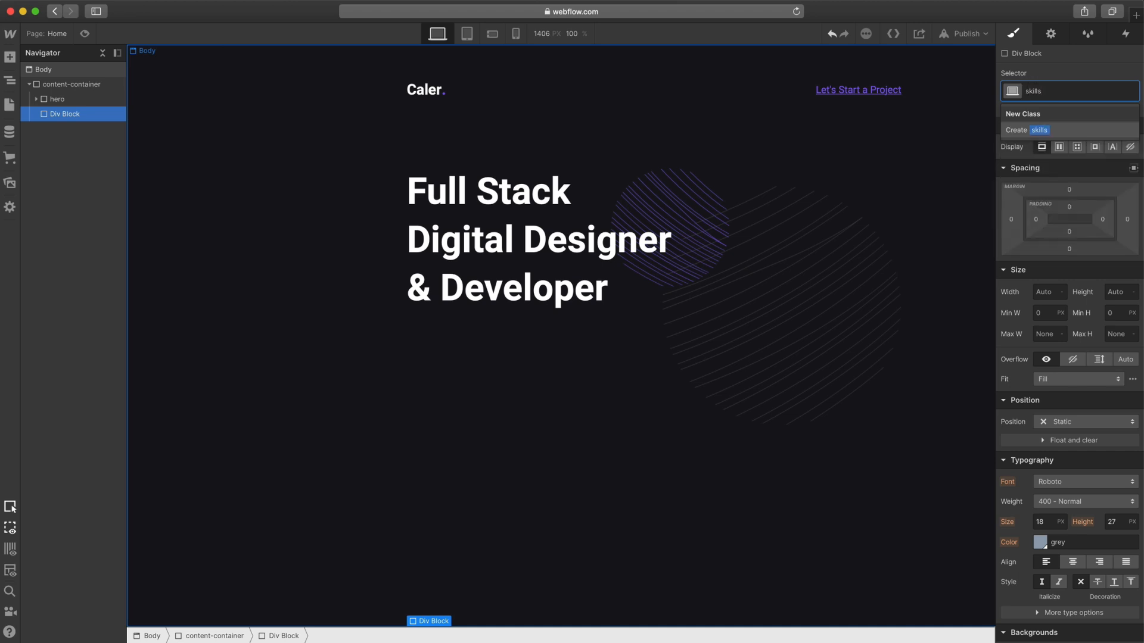
key("Return")
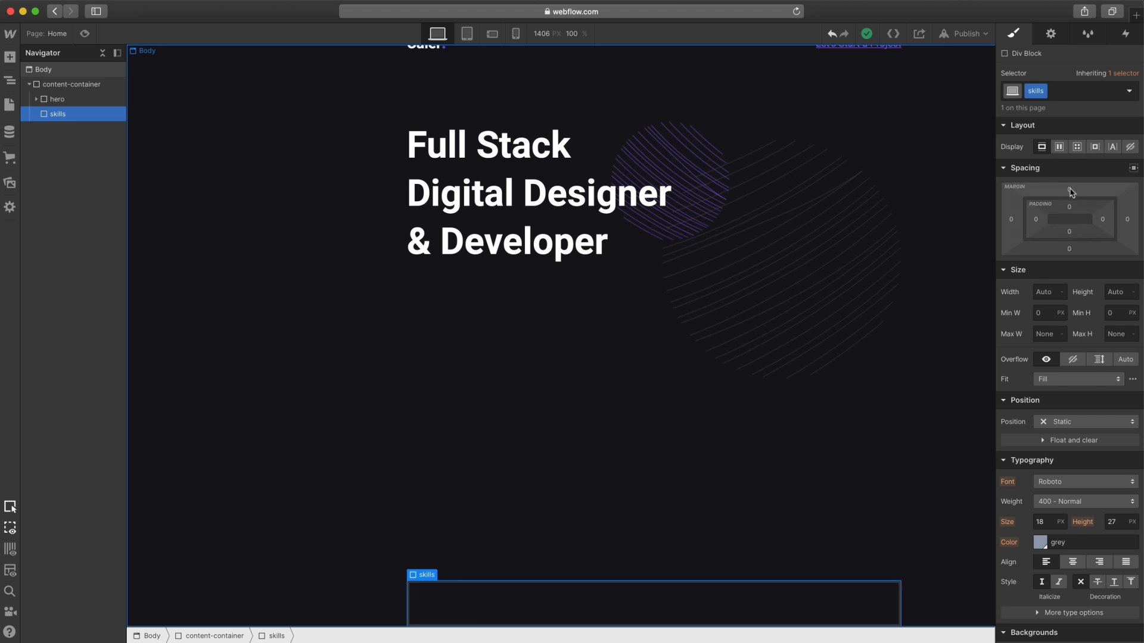
- Set the skills block's bottom padding to 150 px
left_click(1069, 232)
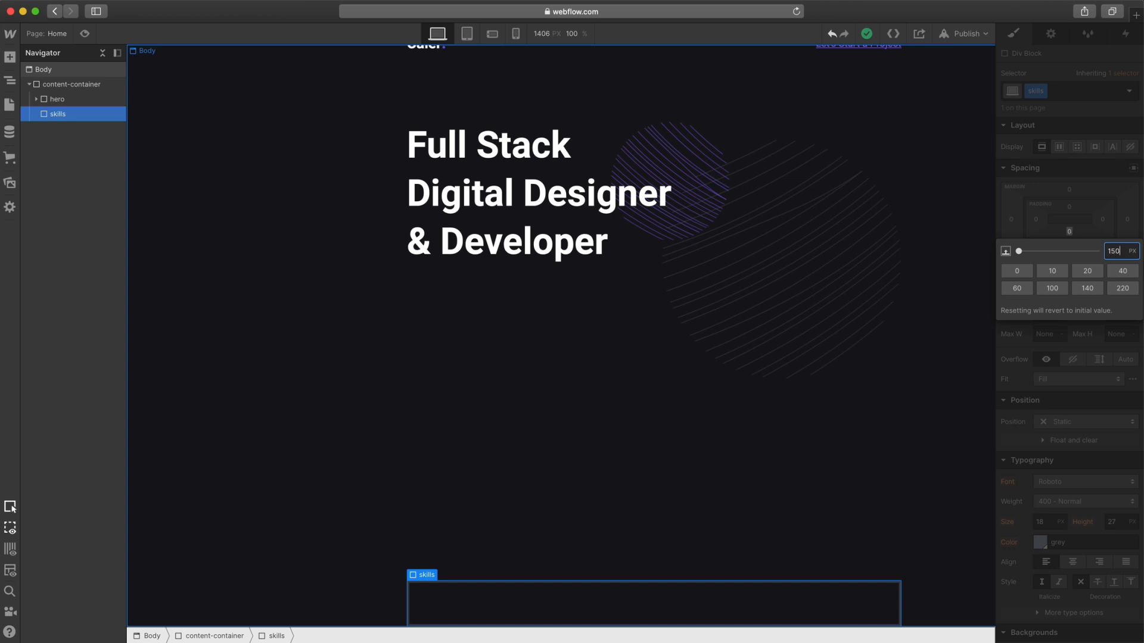
type("150")
key("Return")
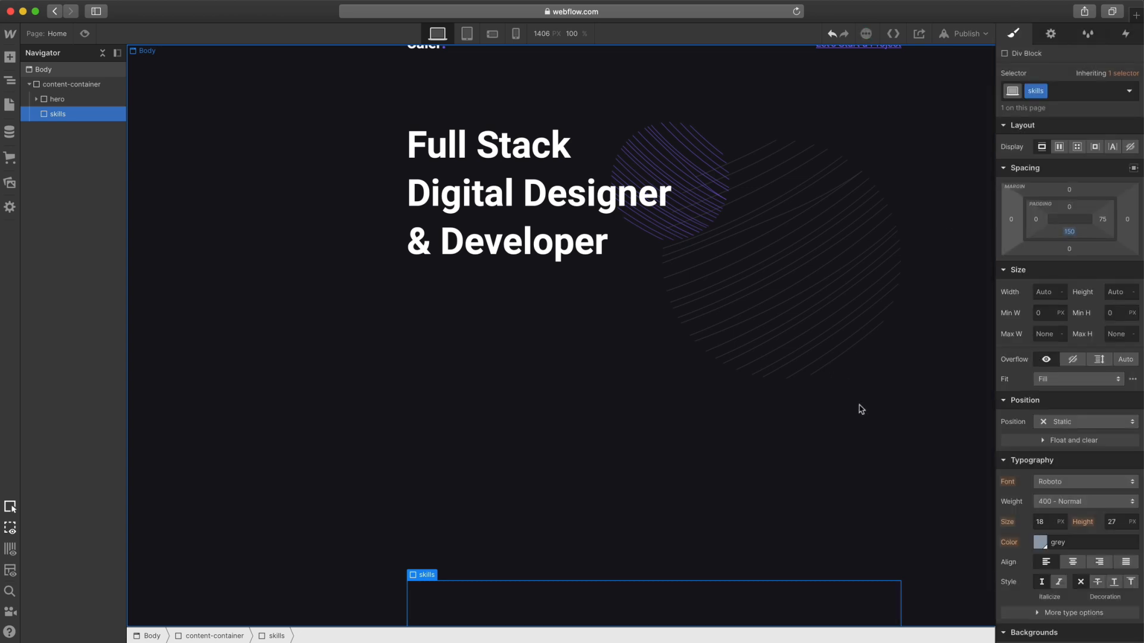
- Add a div block inside the skills block and give it the new class skills-header
key("super+e")
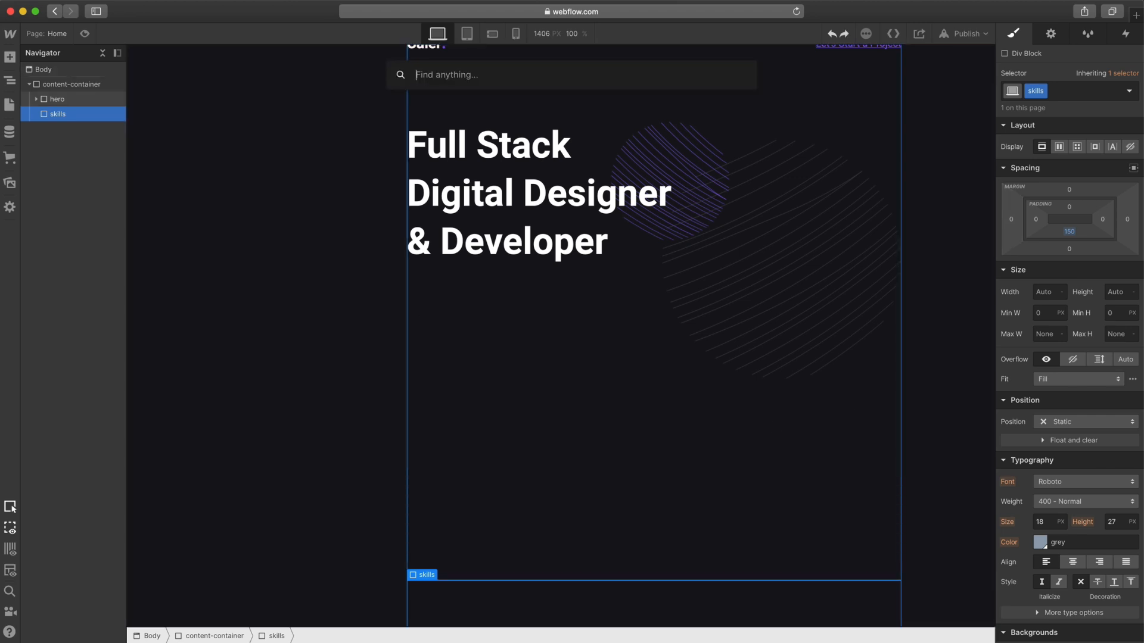
type("div")
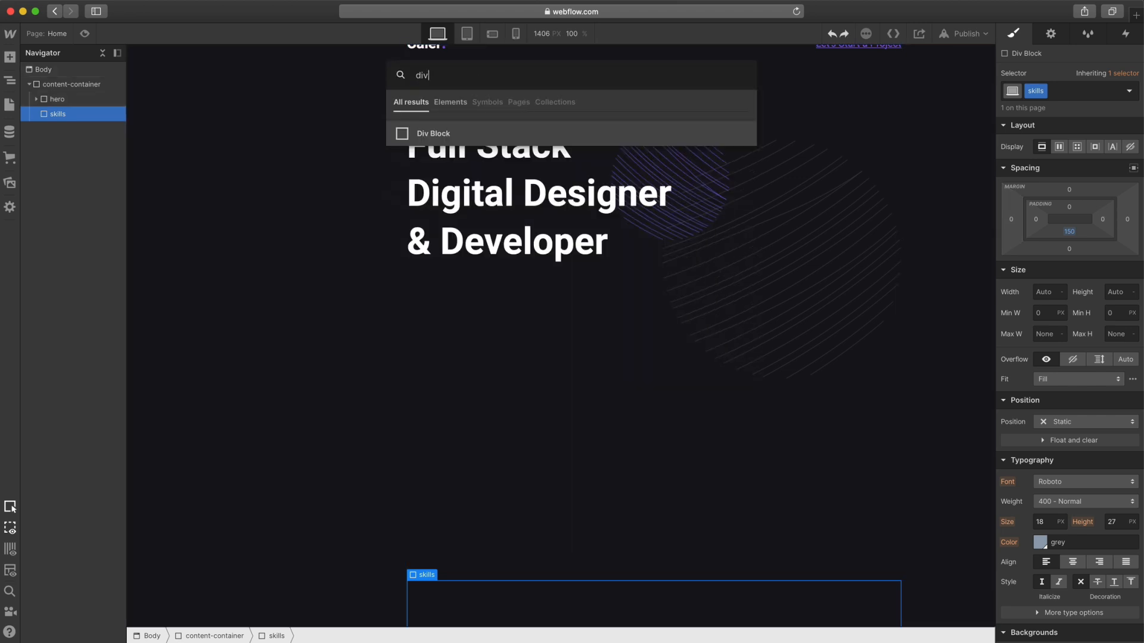
key("Return")
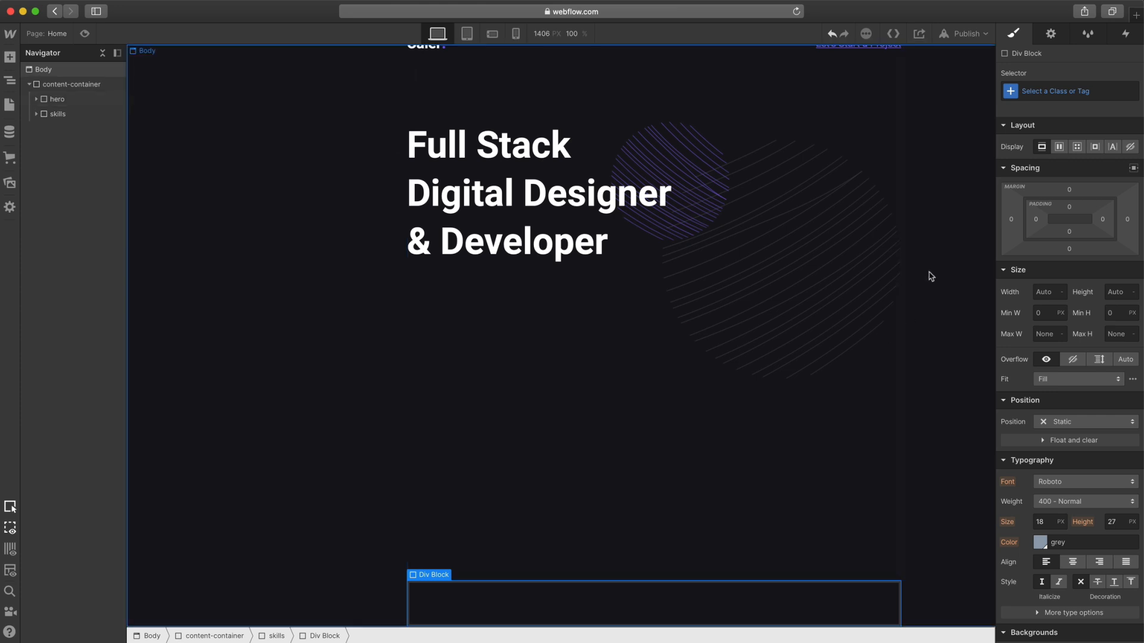
left_click(1047, 90)
type("s")
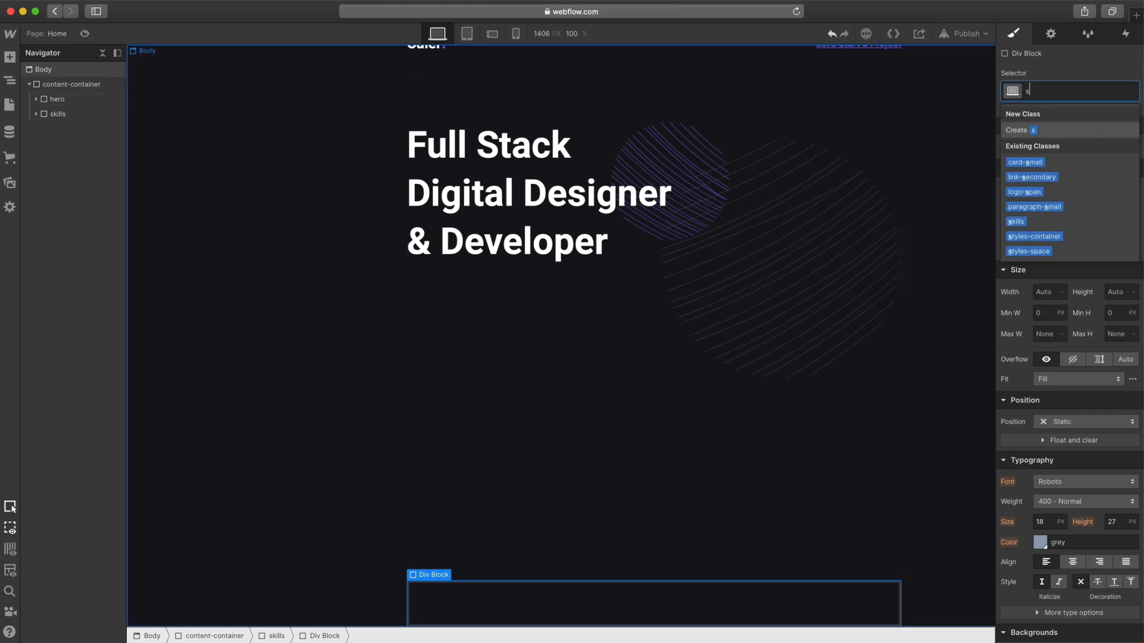
type("kills-header")
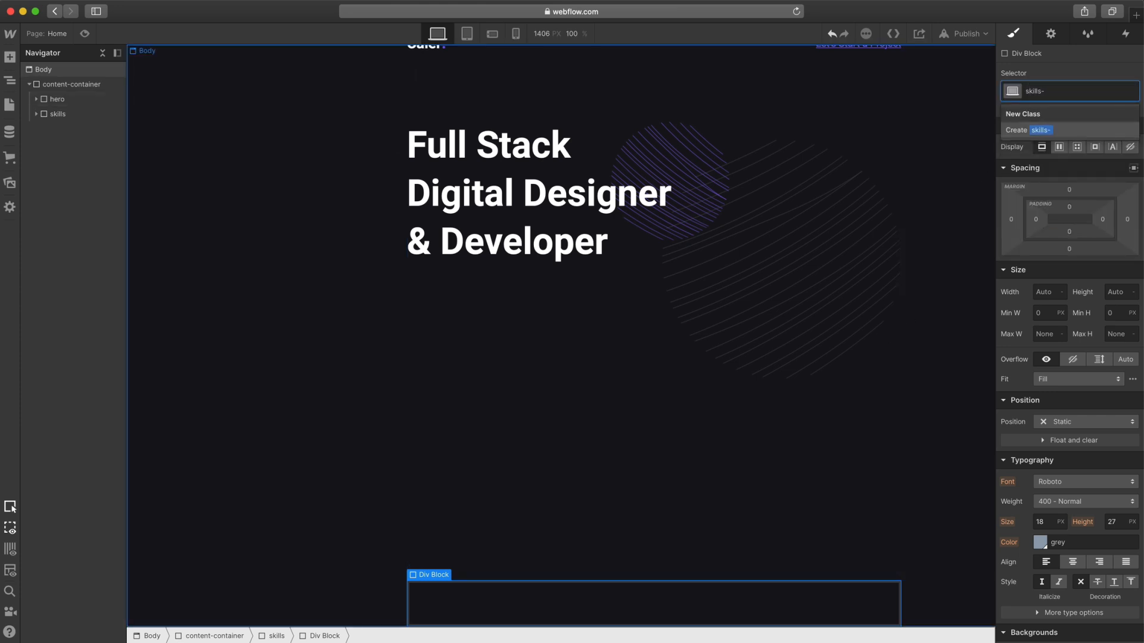
key("Return")
- Add an H2 heading inside the skills-header block and apply the existing class heading-h2
scroll(919, 439, "up", 2)
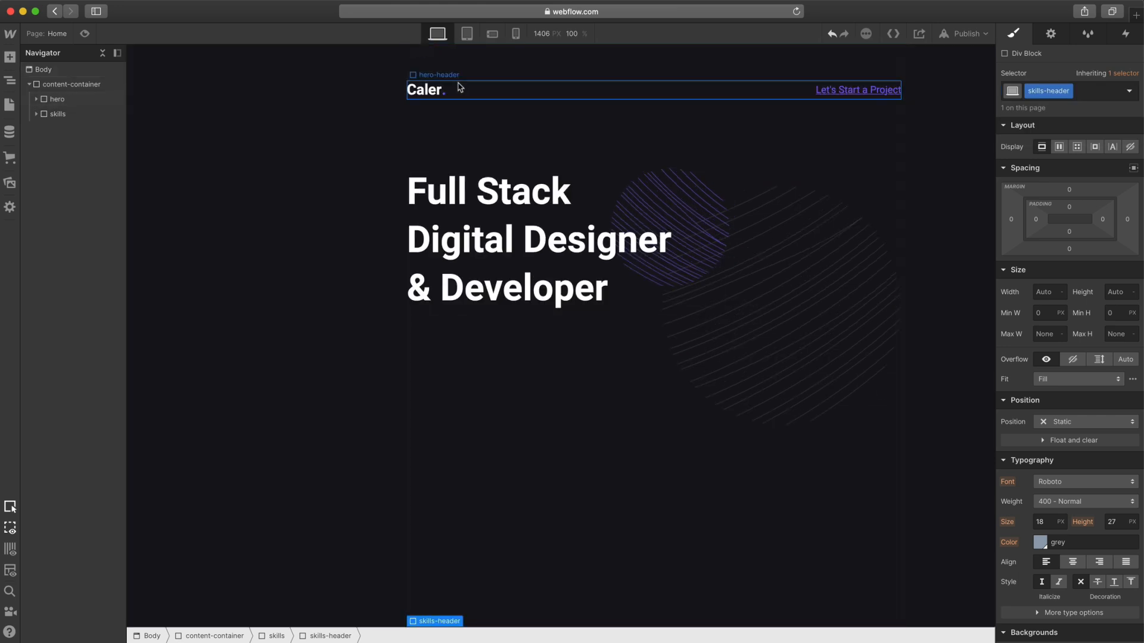
scroll(629, 327, "down", 2)
scroll(301, 317, "down", 1)
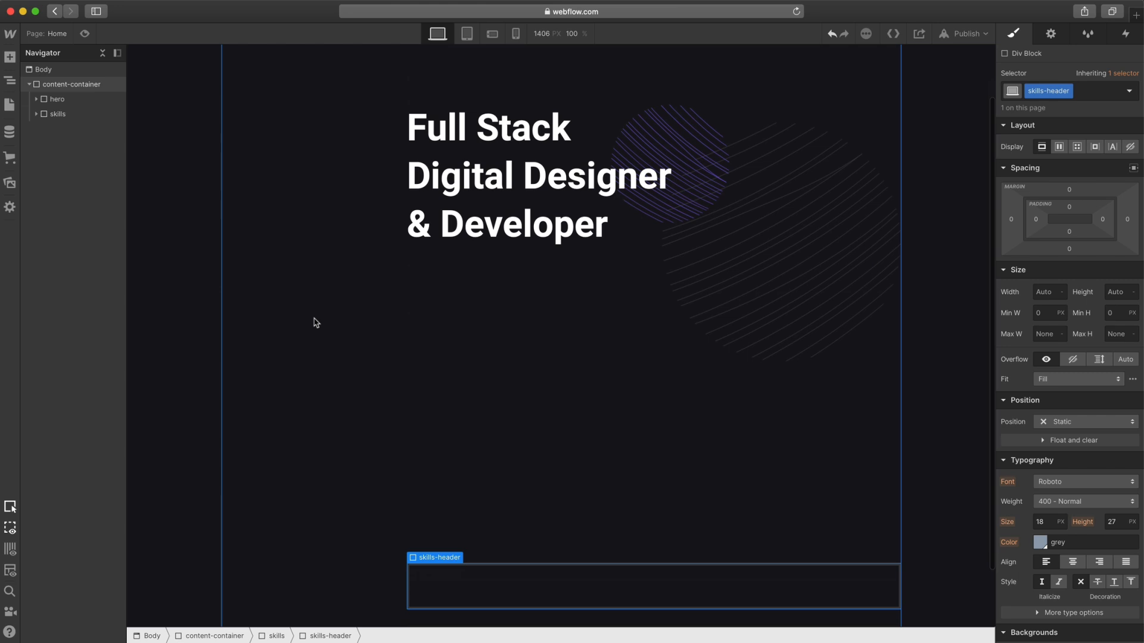
key("super+e")
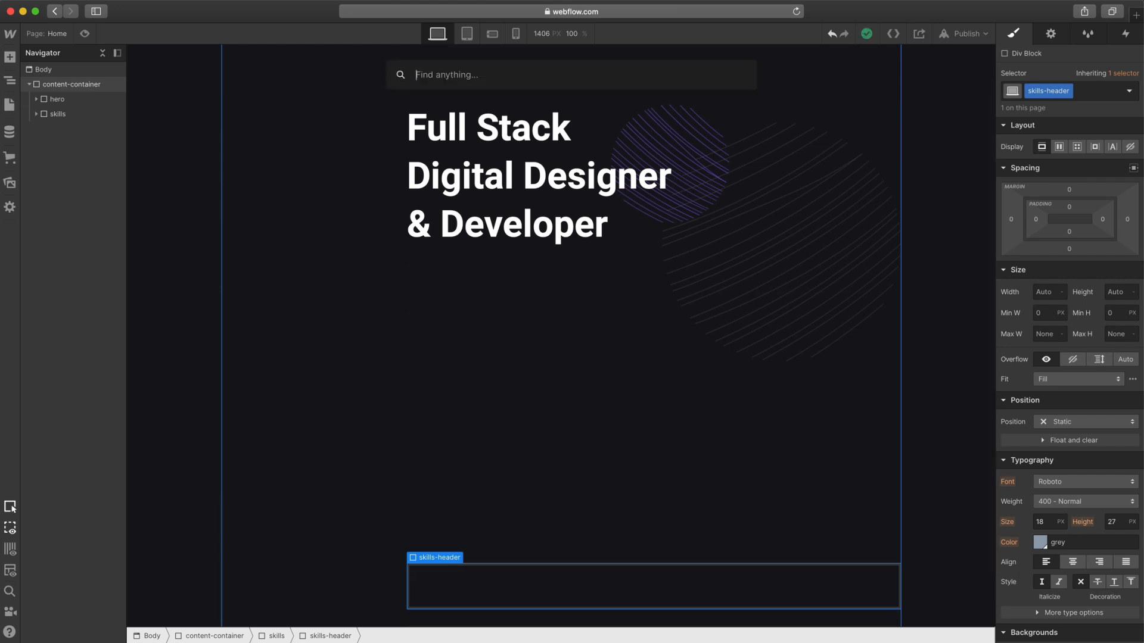
type("head")
key("Return")
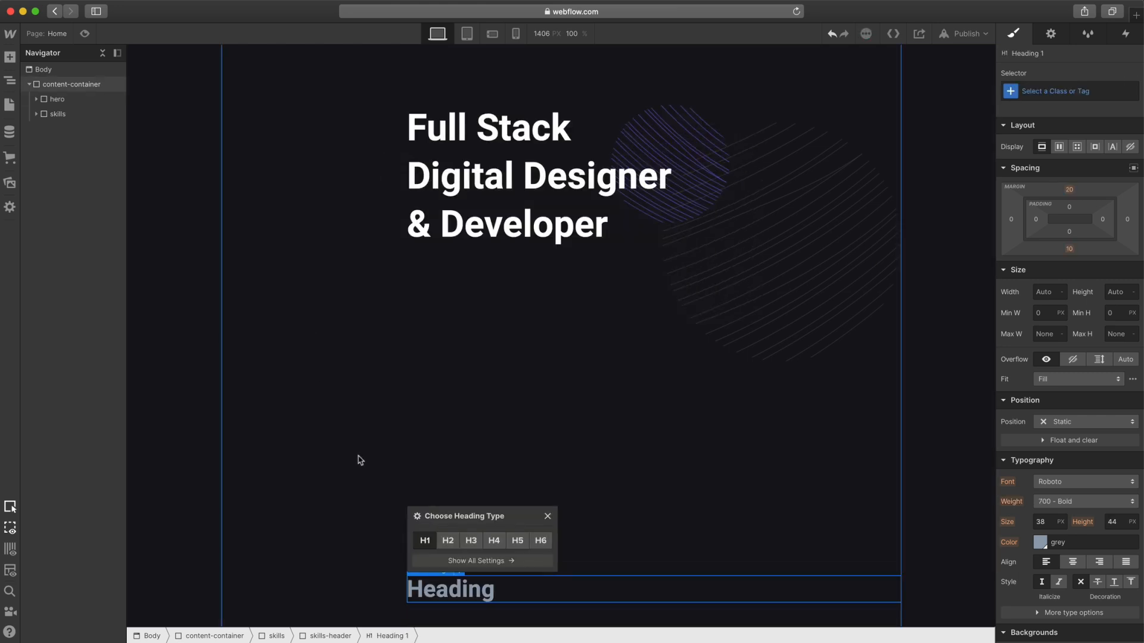
left_click(448, 542)
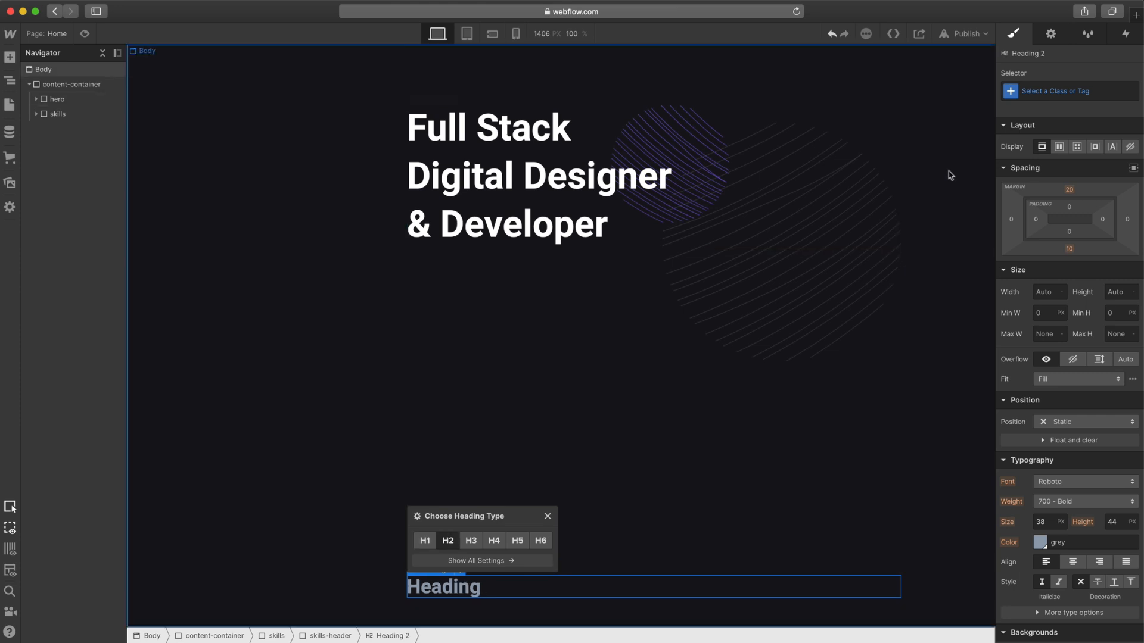
left_click(1053, 88)
type("head")
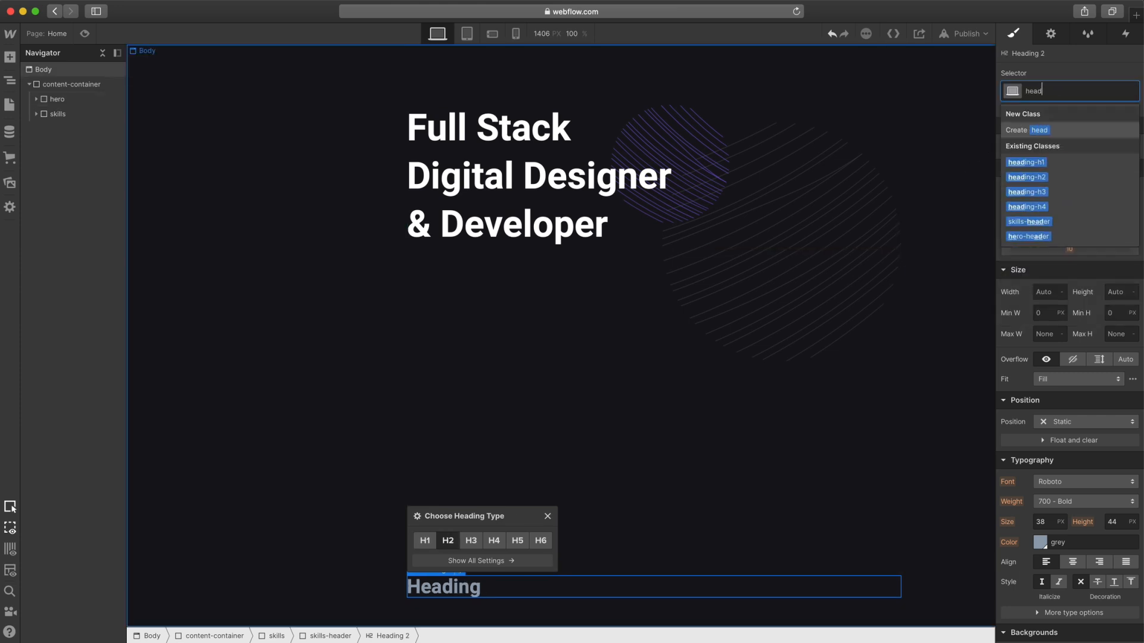
left_click(1023, 178)
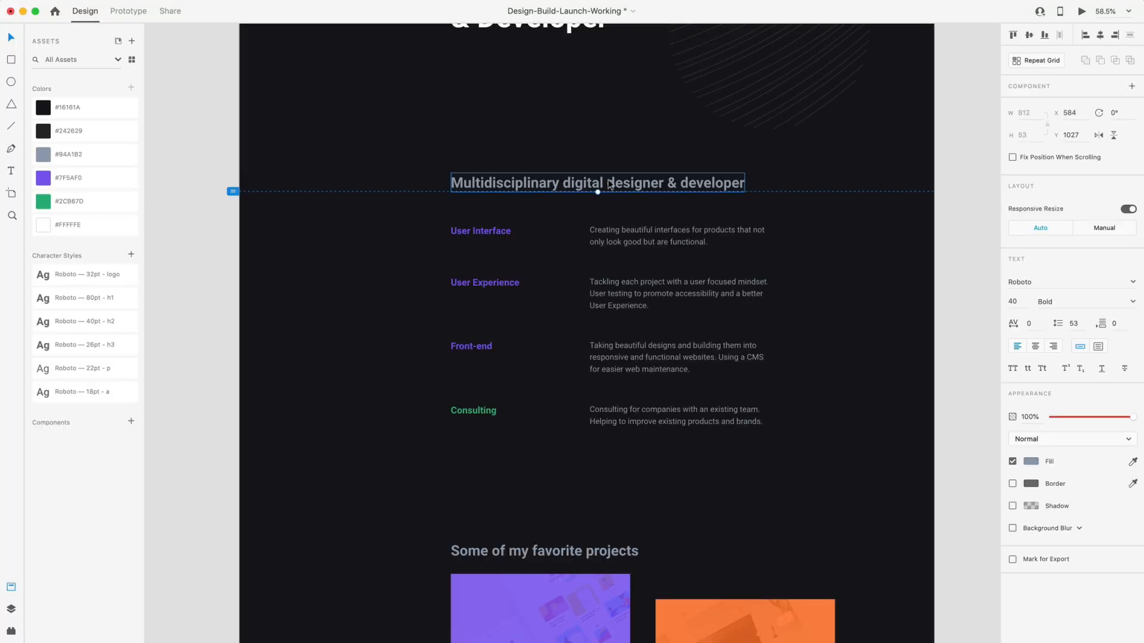
- Switch to Adobe XD, copy the heading text "Multidisciplinary digital designer & developer" and review the skills section's layout
double_click(600, 184)
key("super+c")
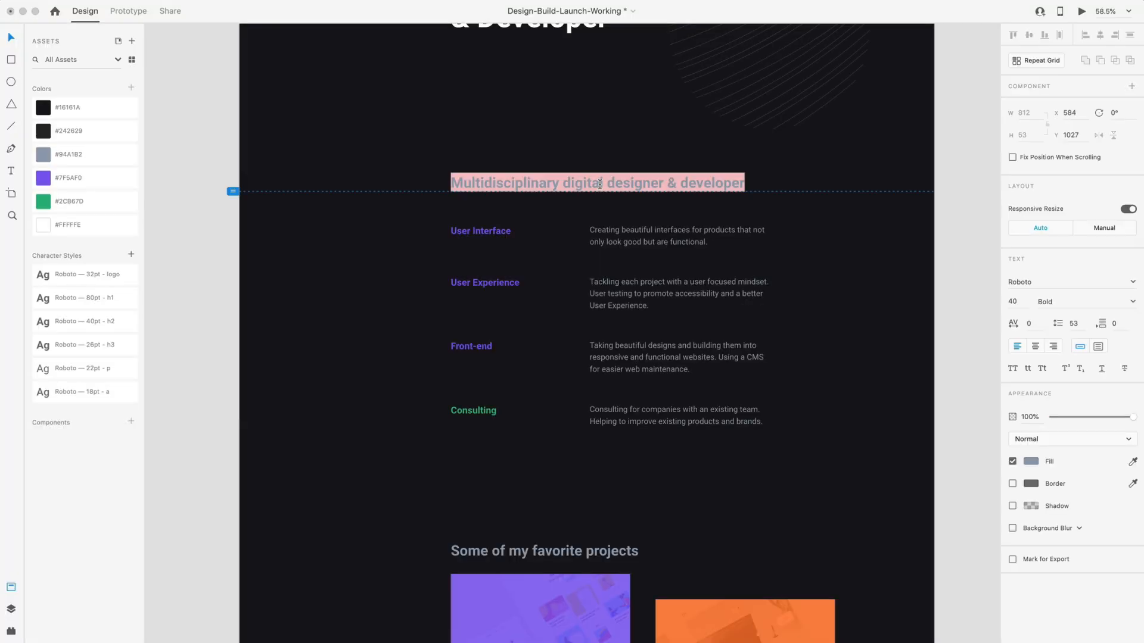
key("Escape")
key("Escape")
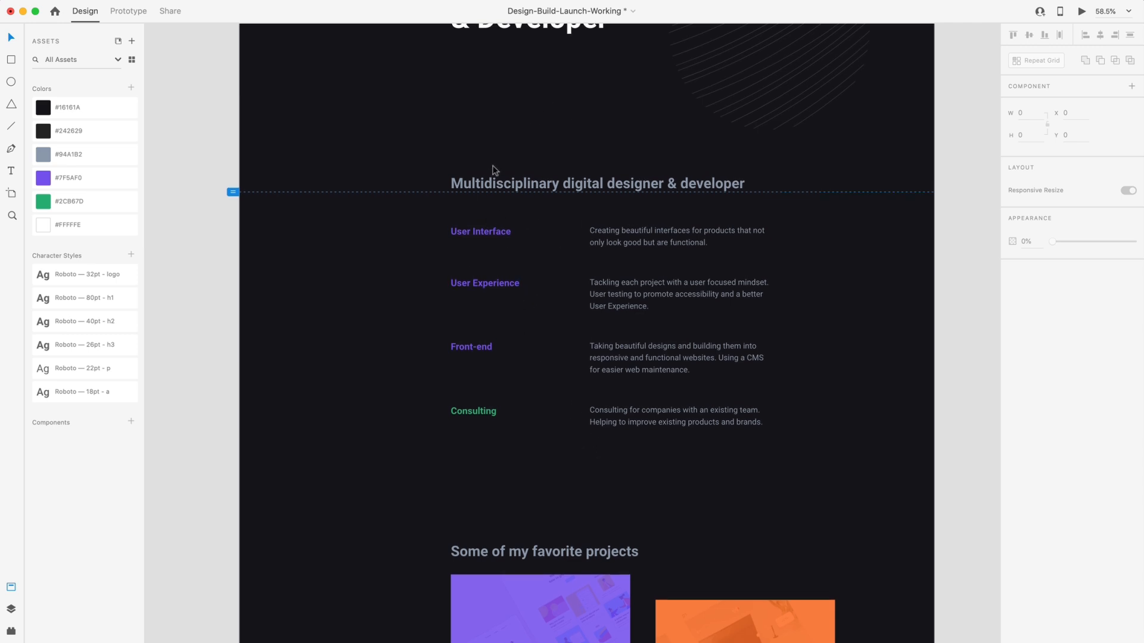
left_click(499, 186)
scroll(577, 201, "up", 5)
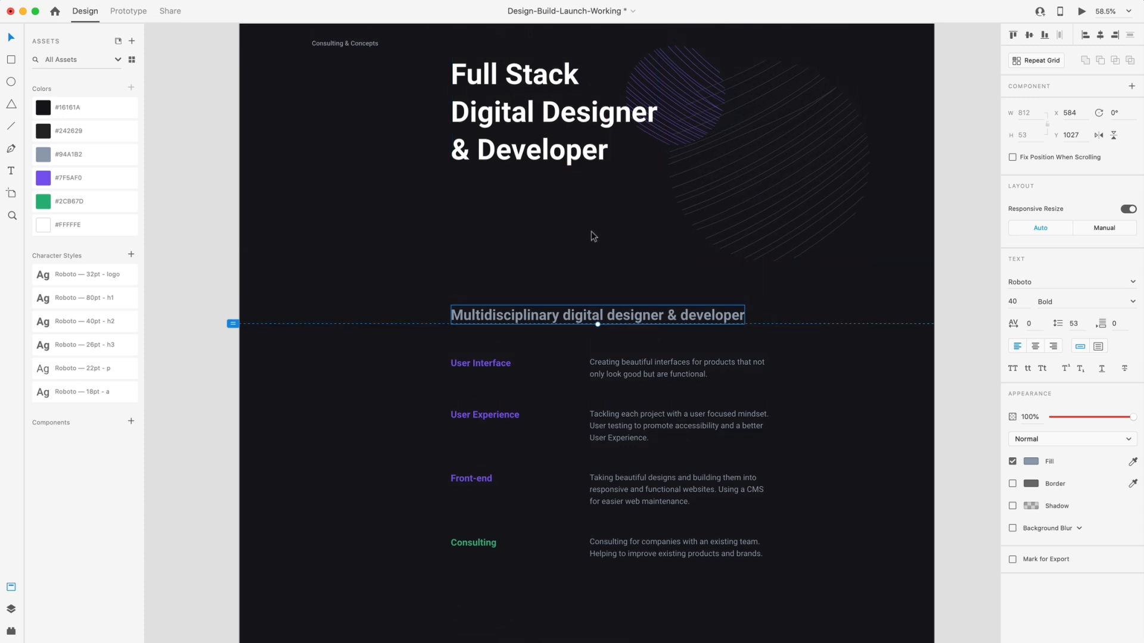
scroll(594, 233, "down", 1)
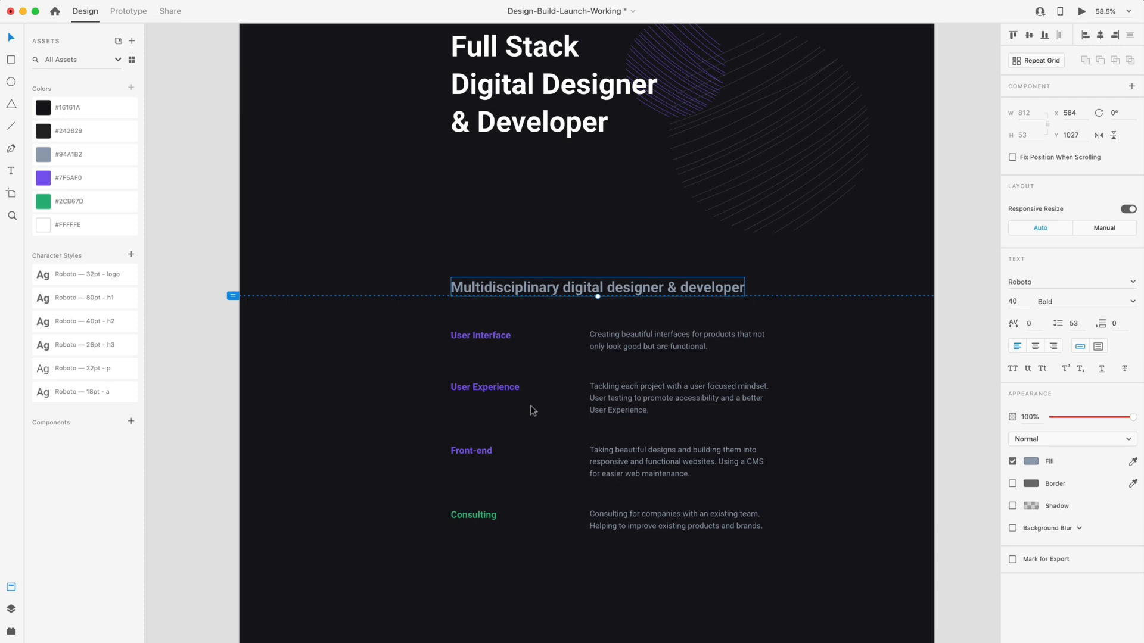
scroll(527, 406, "down", 1)
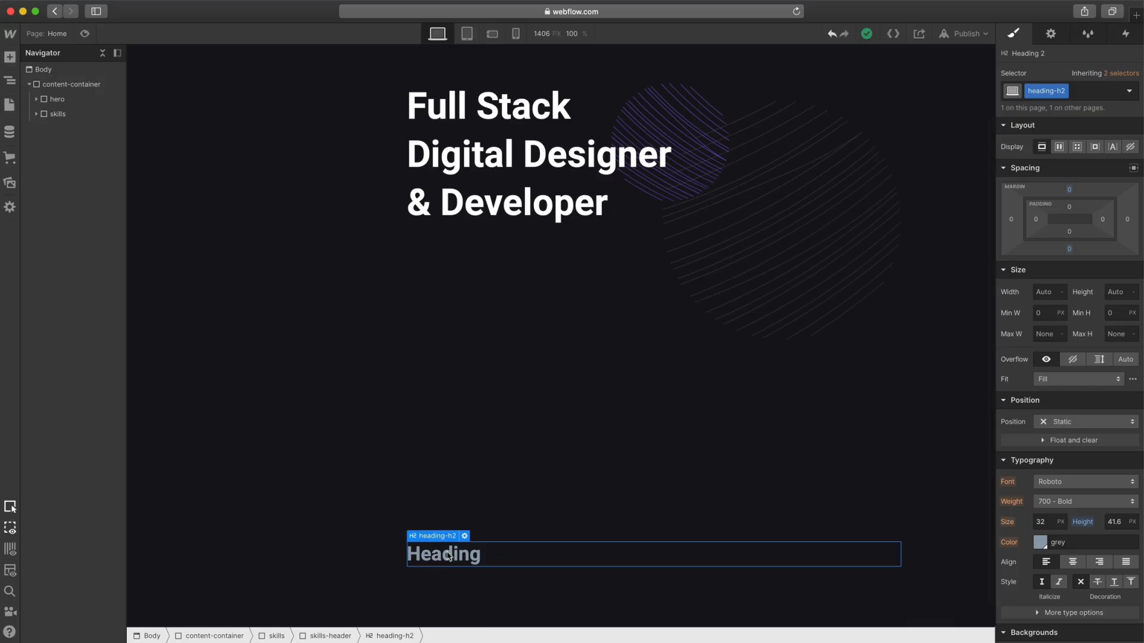
- Switch to Webflow and replace the H2 placeholder text with the copied "Multidisciplinary digital designer & developer"
double_click(447, 553)
double_click(447, 553)
key("super+v")
- Add a grid inside skills-header below the heading and extend it to two columns and four rows
left_click(344, 508)
scroll(253, 145, "down", 1)
key("super+k")
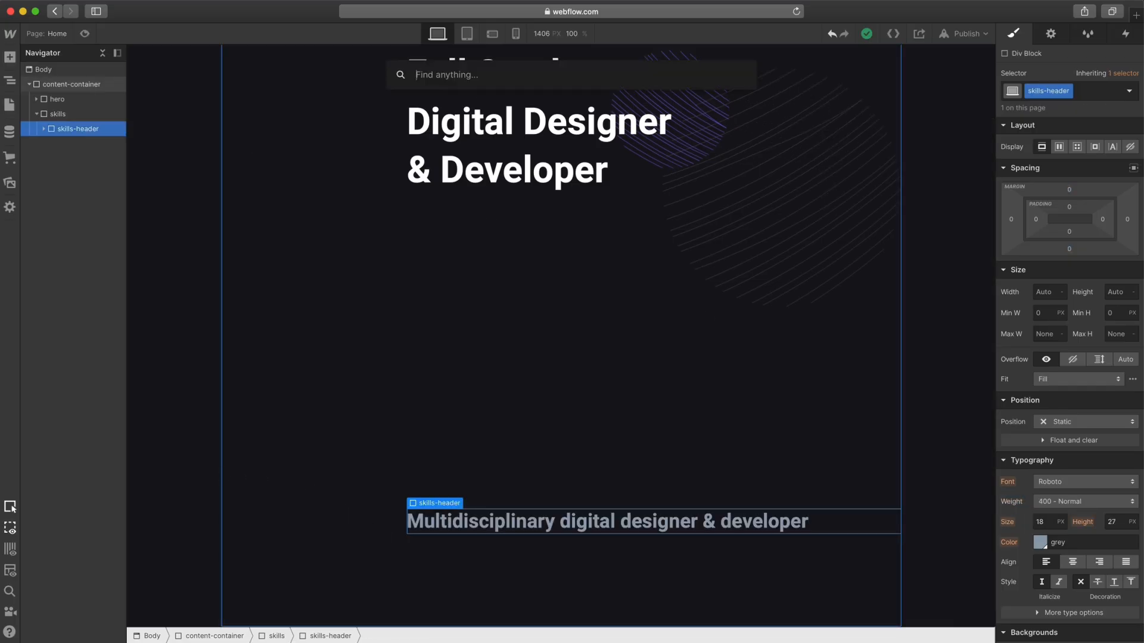
type("gri")
key("Return")
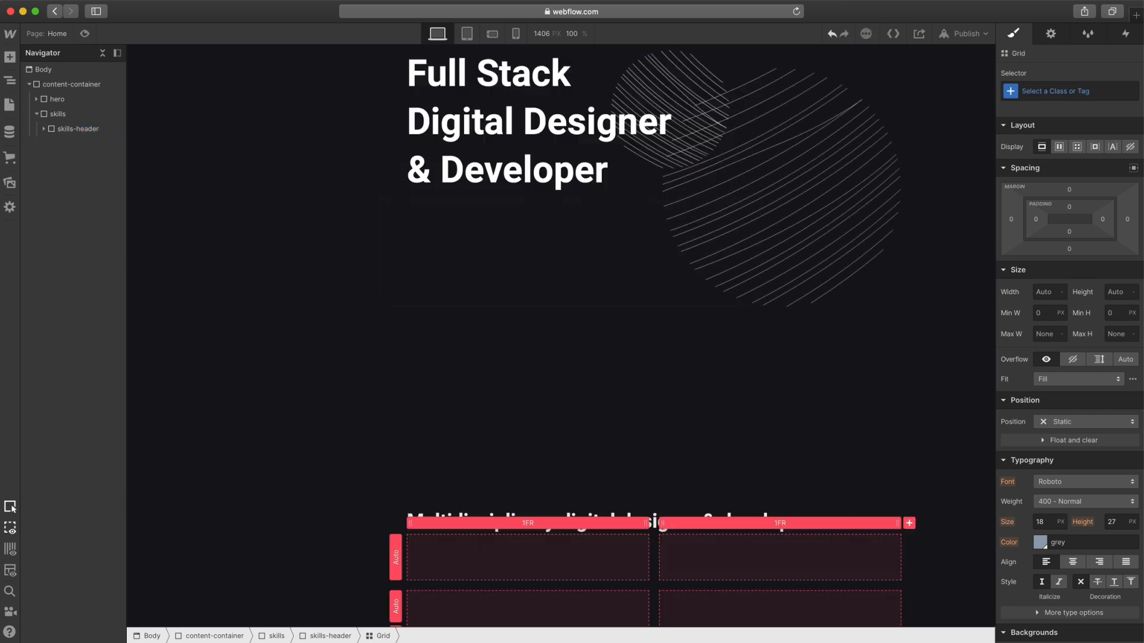
left_click(10, 57)
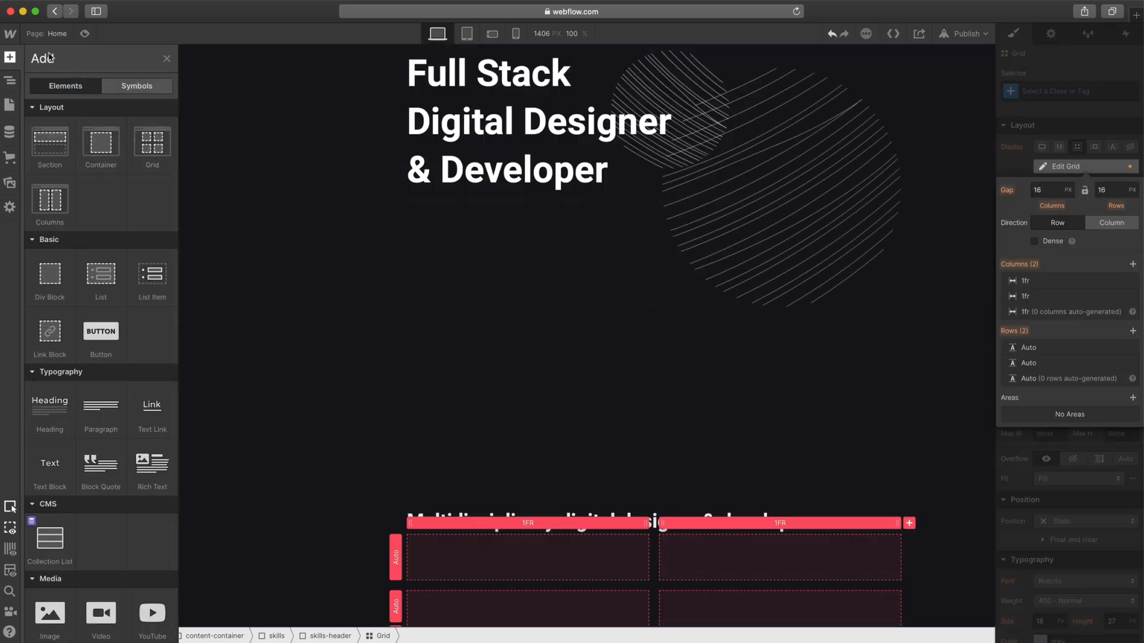
left_click(6, 58)
scroll(658, 337, "down", 2)
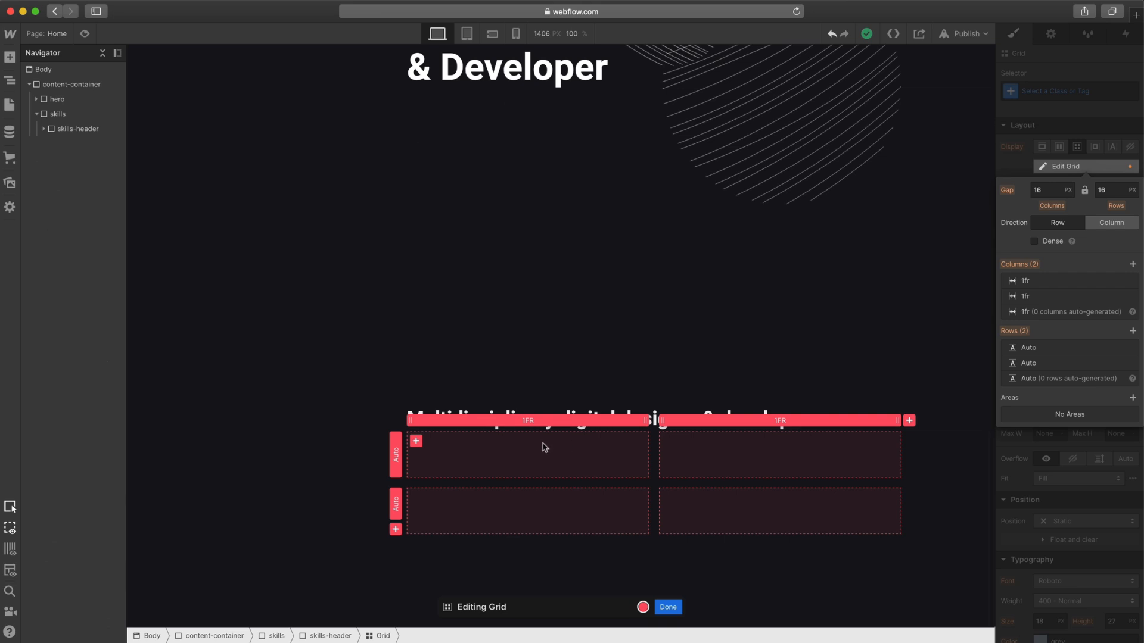
left_click(395, 529)
left_click(396, 531)
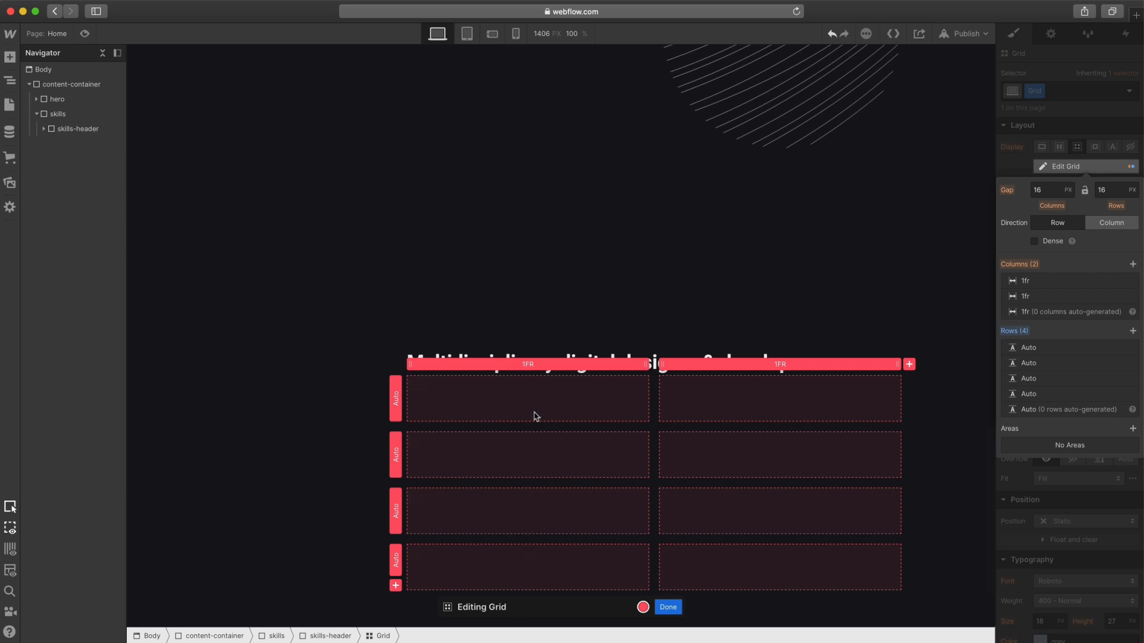
- Place an H3 heading in the grid's first cell and apply the existing class heading-h3
left_click(9, 58)
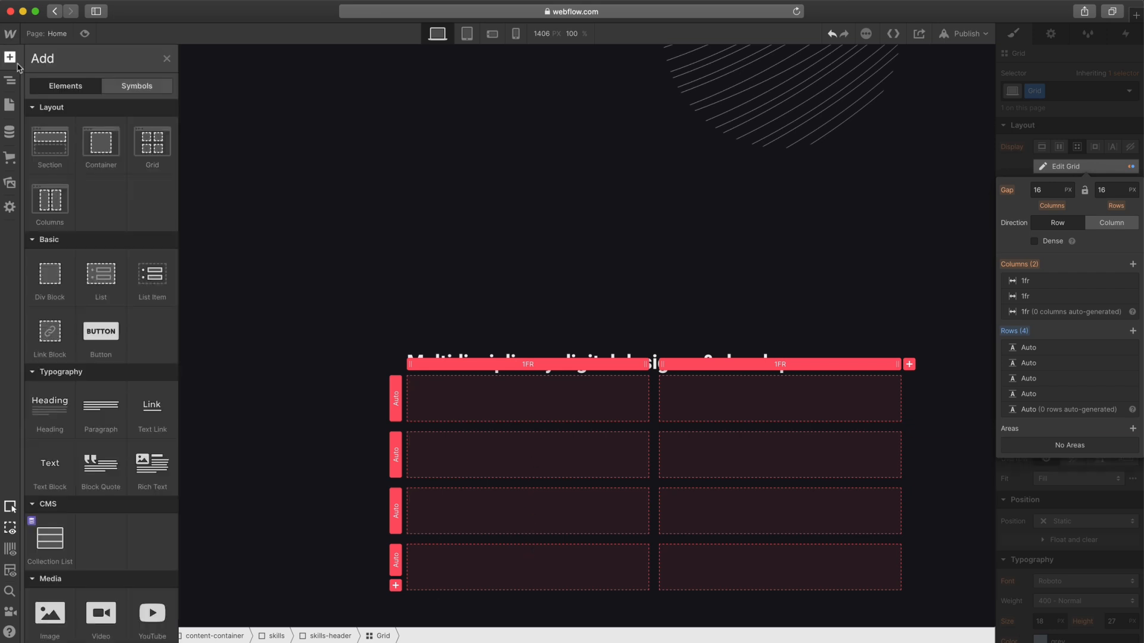
scroll(112, 355, "down", 2)
left_click_drag(49, 313, 461, 404)
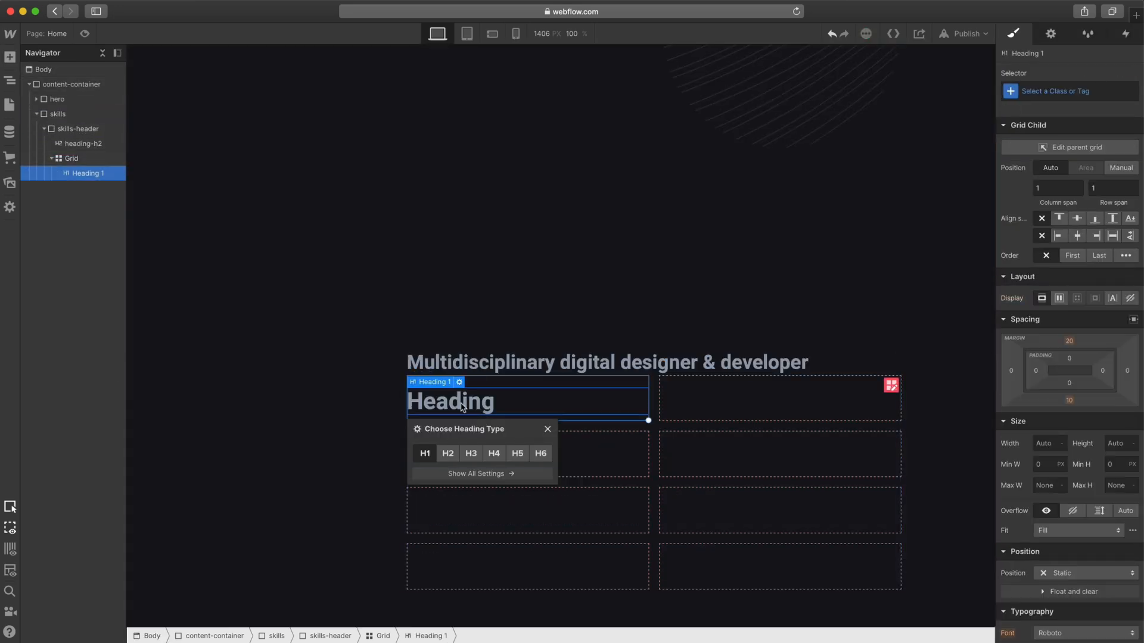
left_click(471, 454)
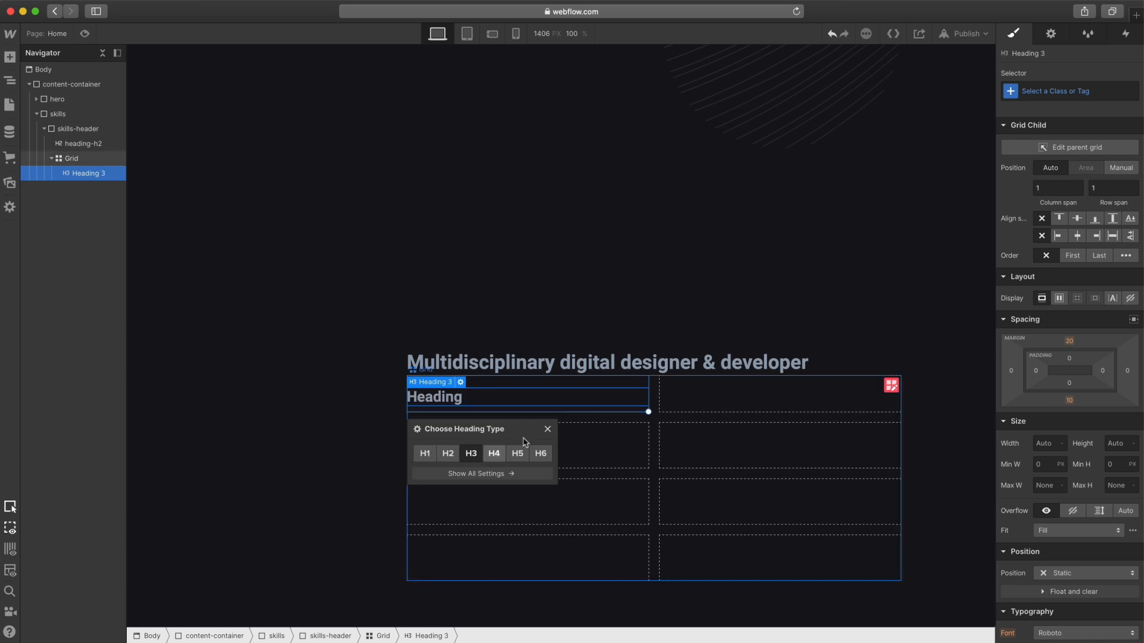
left_click(548, 429)
left_click(1070, 91)
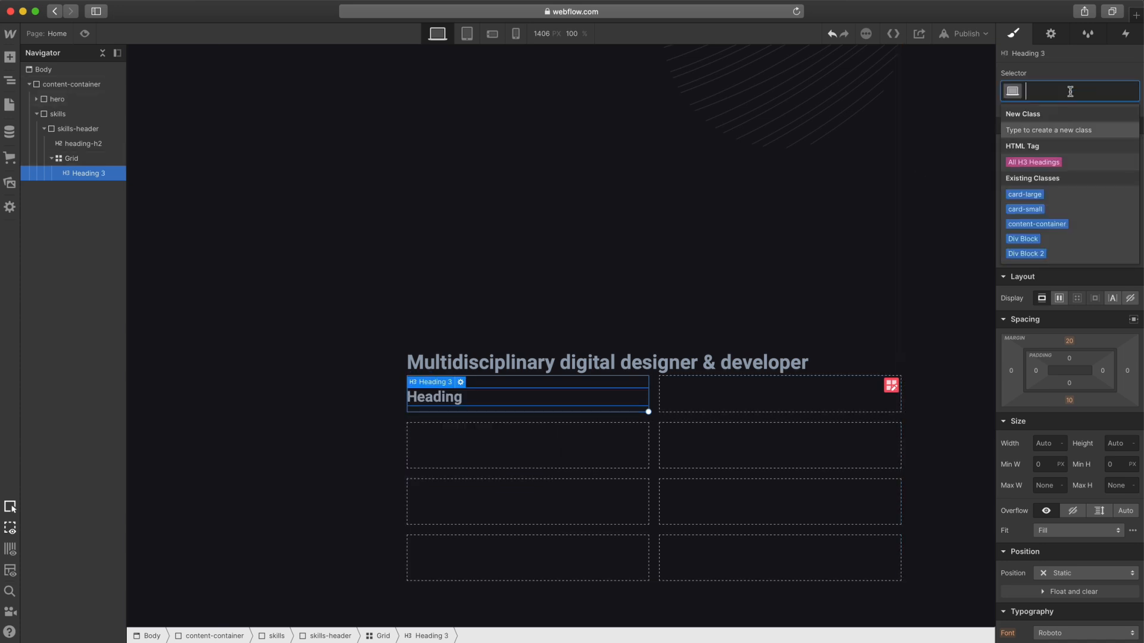
type("heading-h3")
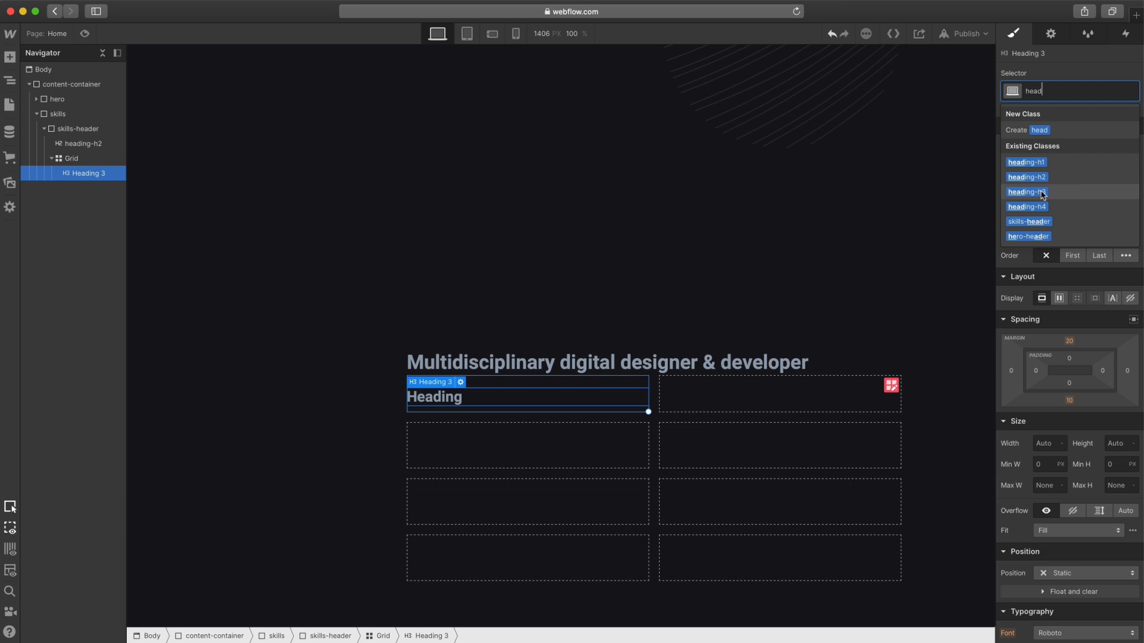
left_click(1042, 192)
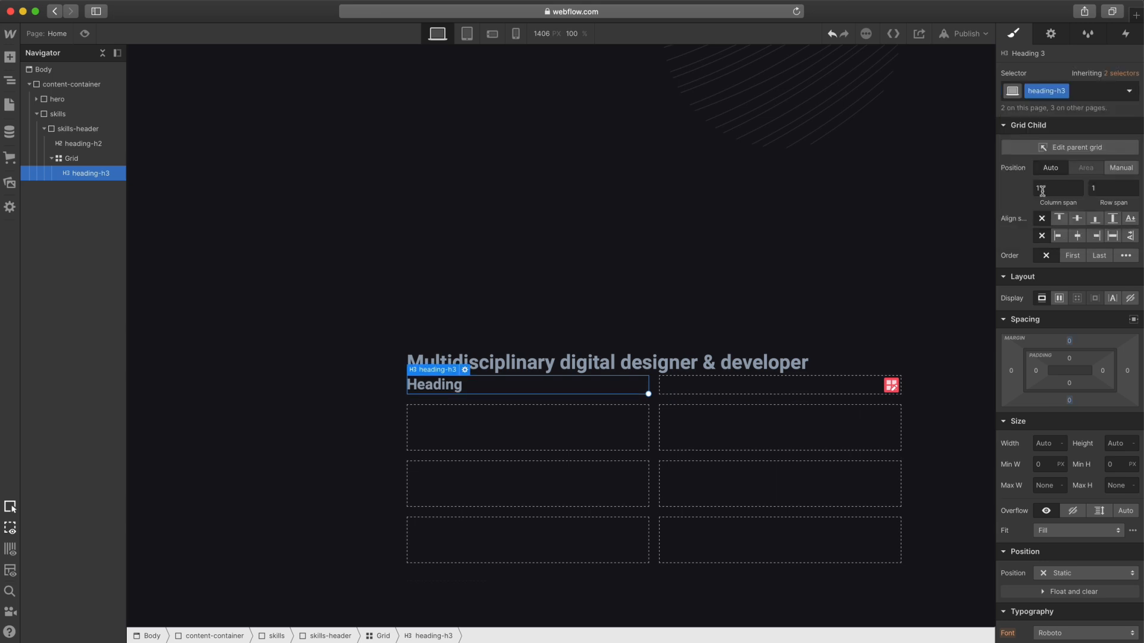
- Place a paragraph beside the H3 and fill it with "Creating beautiful interfaces for products that not only look good but are functional." copied from Adobe XD
left_click(9, 57)
left_click_drag(97, 411, 685, 423)
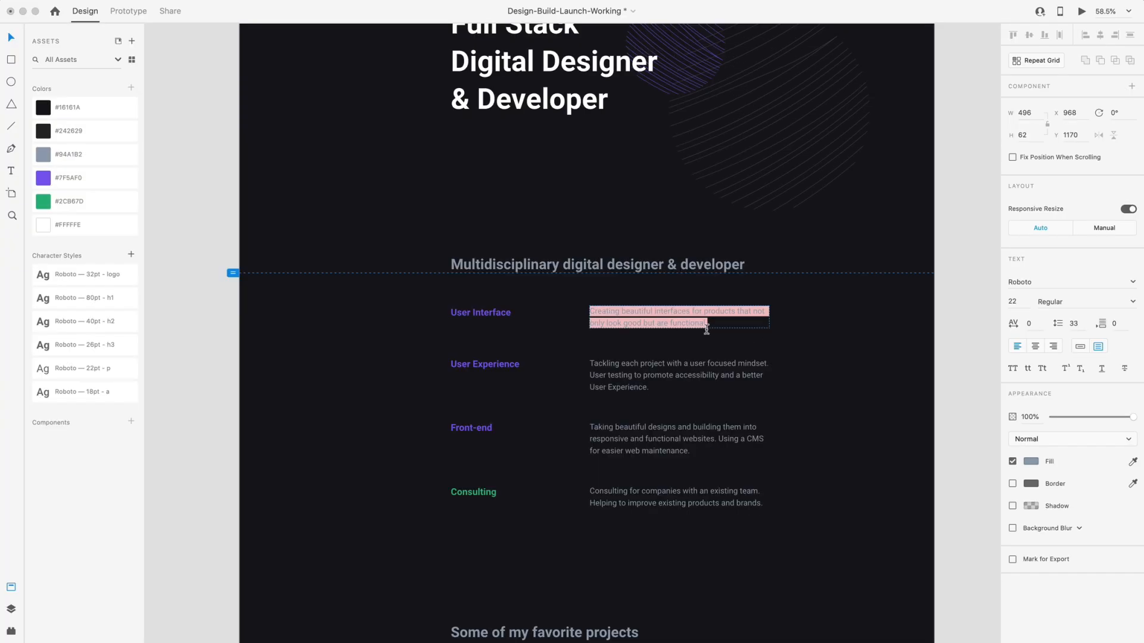
key("Escape")
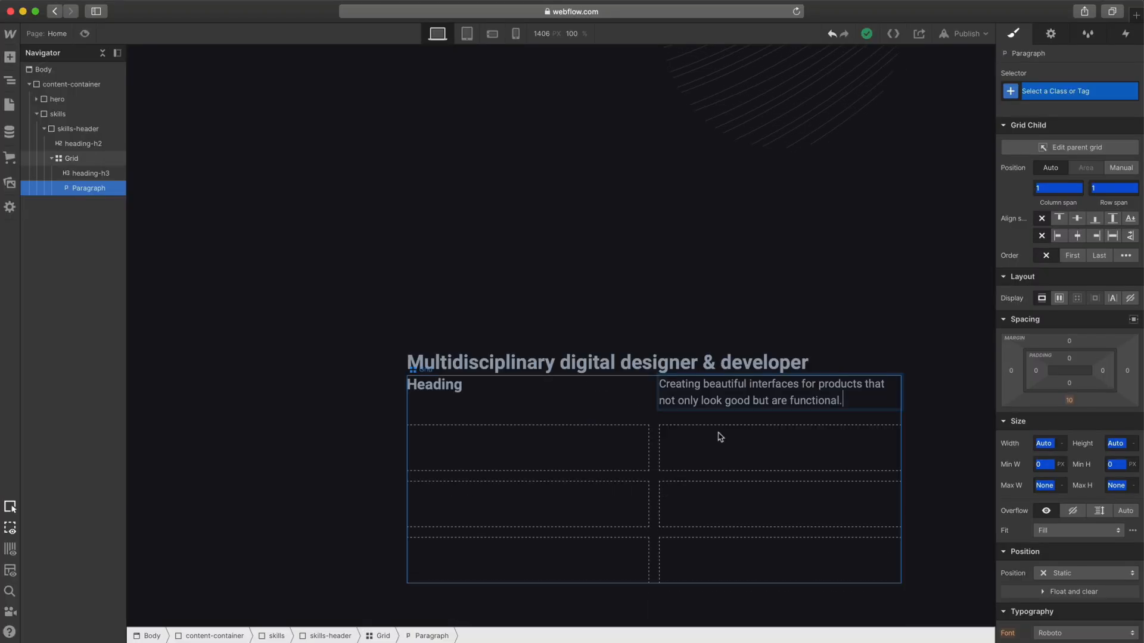
key("Escape")
- Apply the existing class paragraph-noraml to the paragraph in the grid and check its typography settings
key("super+Return")
type("par")
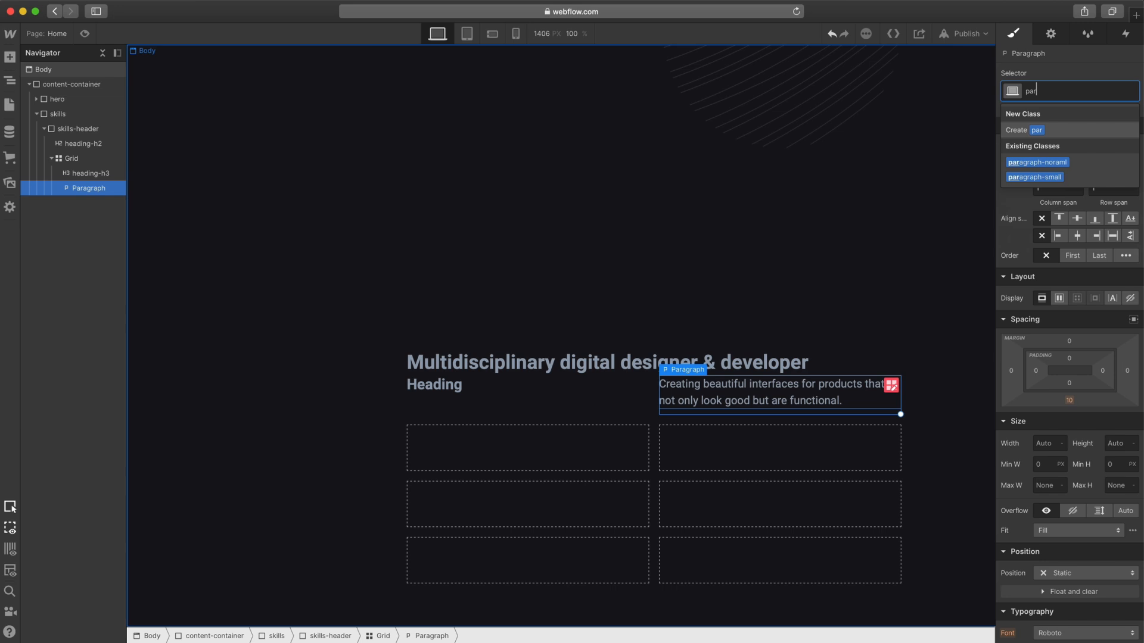
left_click(1024, 164)
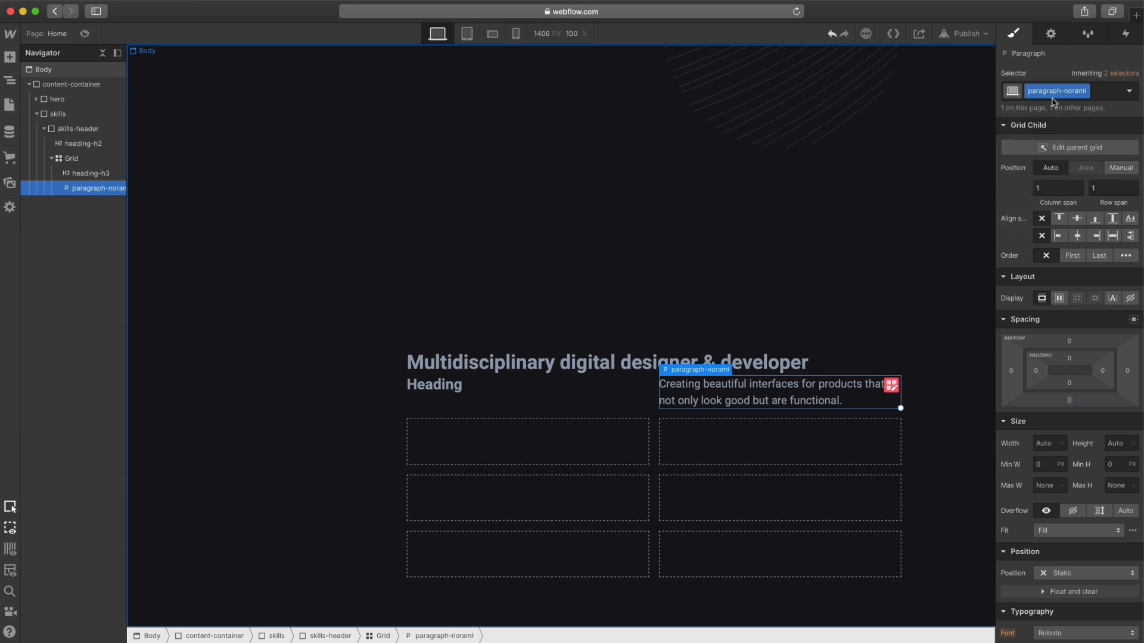
scroll(1050, 467, "down", 4)
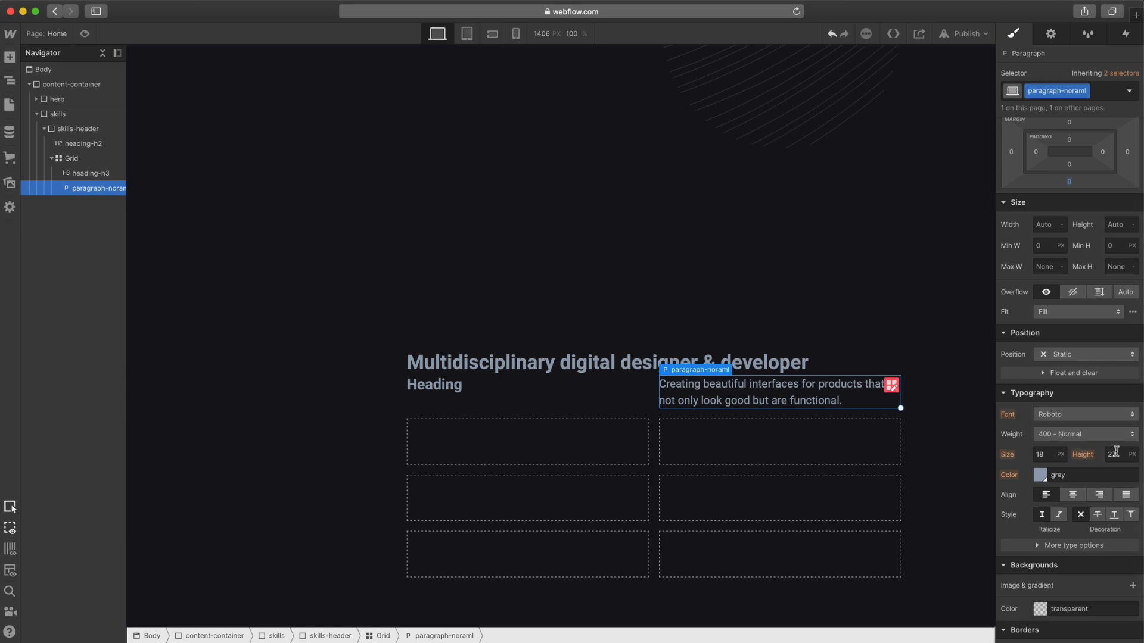
- Duplicate the first row's H3 heading and paragraph into the grid's three remaining rows
left_click(438, 388)
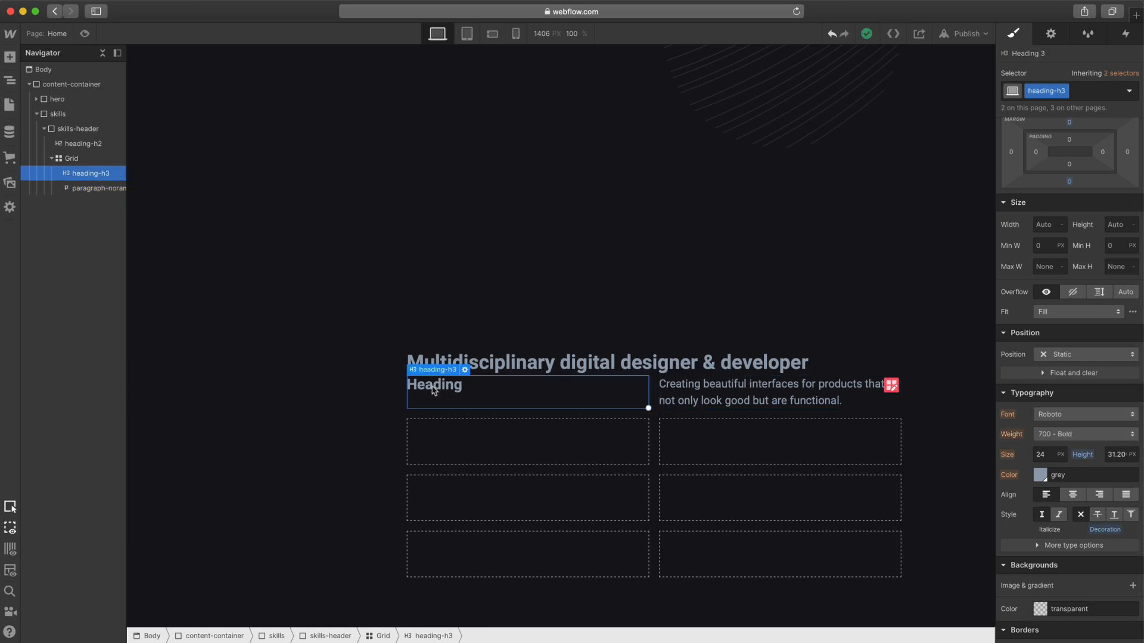
left_click_drag(437, 391, 438, 440)
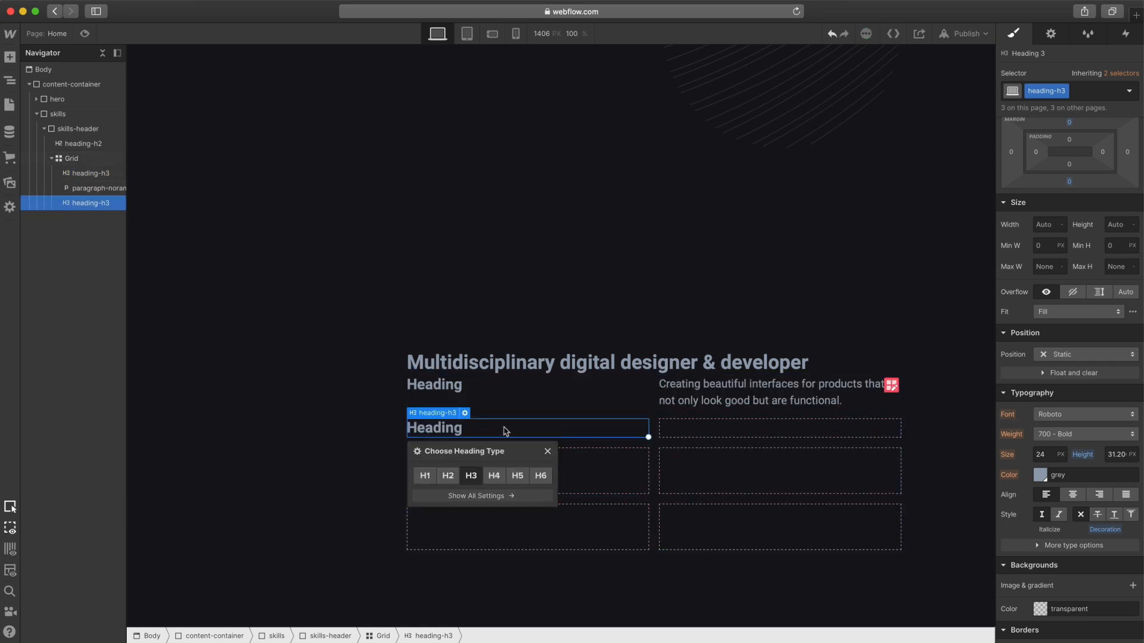
left_click_drag(732, 398, 737, 440)
left_click_drag(432, 428, 534, 476)
left_click_drag(703, 440, 707, 485)
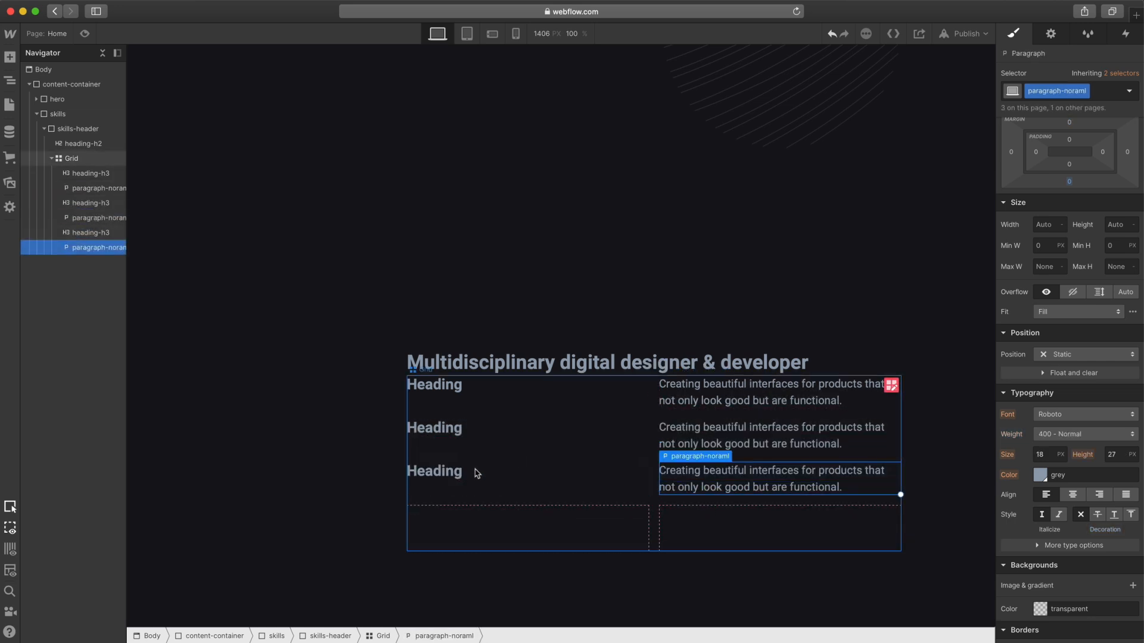
left_click_drag(462, 478, 462, 531)
left_click_drag(716, 498, 725, 531)
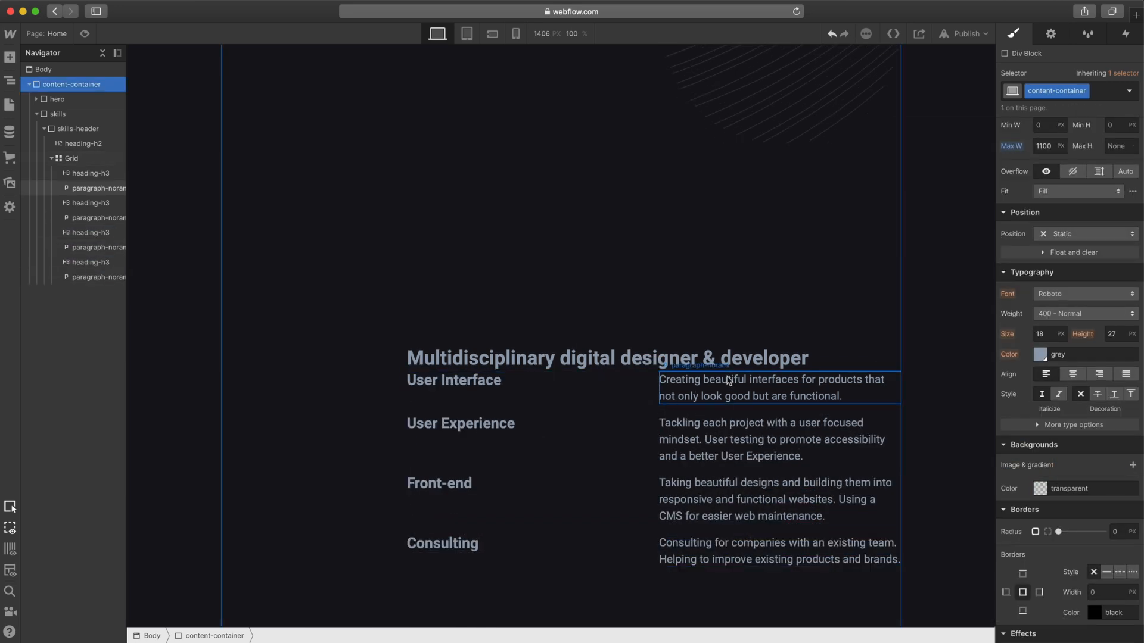
- Edit the skills grid and narrow its first column to 0.75fr
left_click(870, 410)
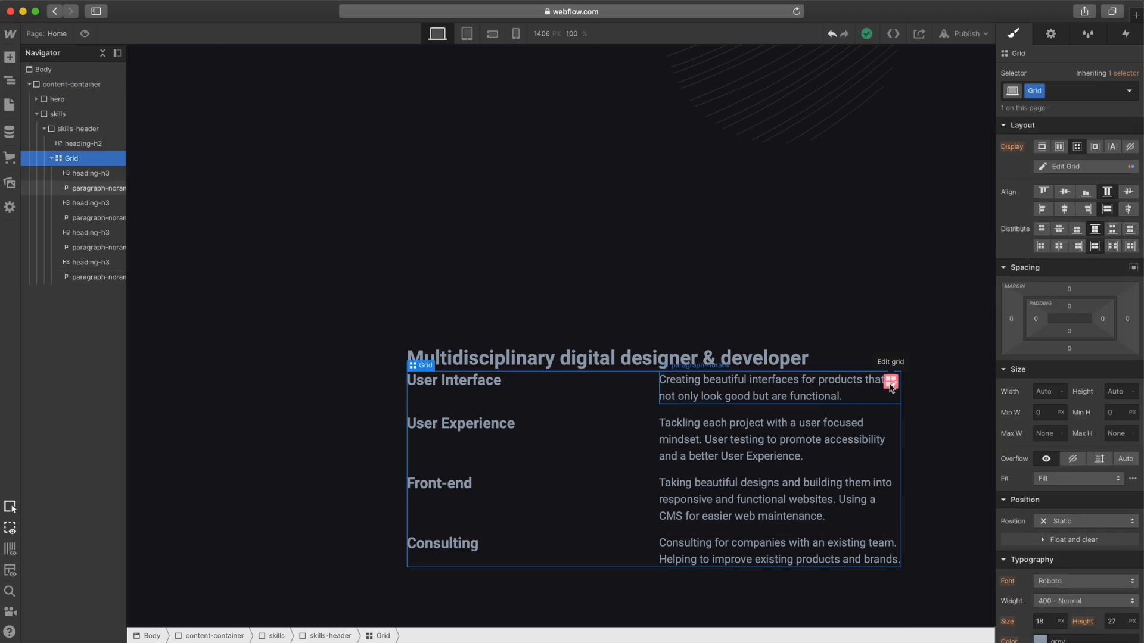
left_click(890, 385)
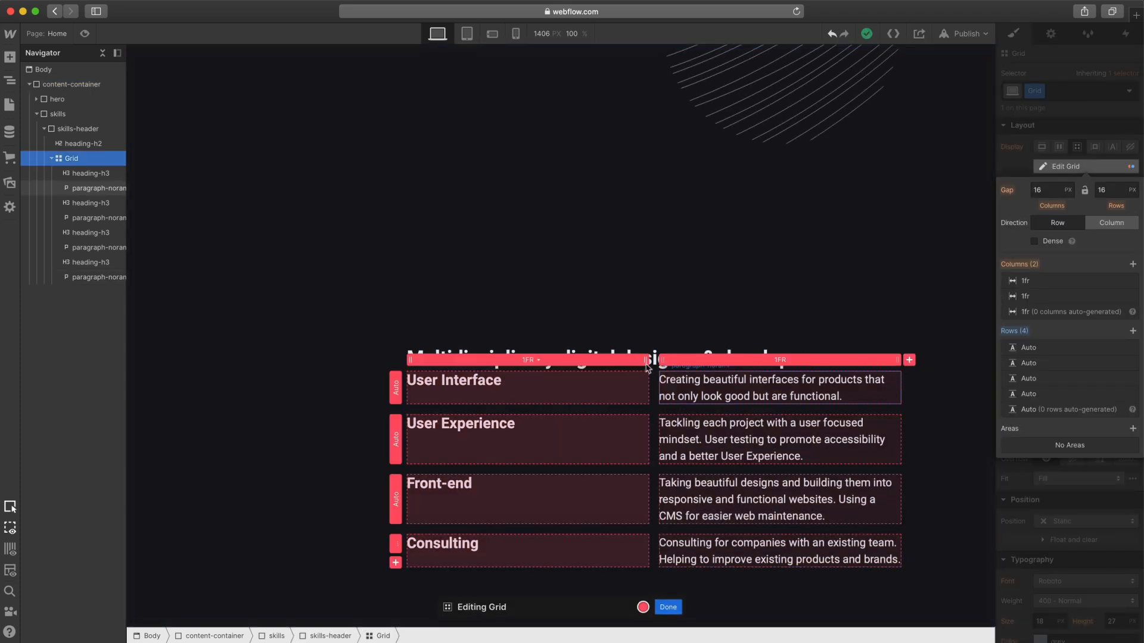
mouse_move(646, 359)
left_mouse_down()
mouse_move(573, 361)
mouse_move(625, 363)
left_mouse_up()
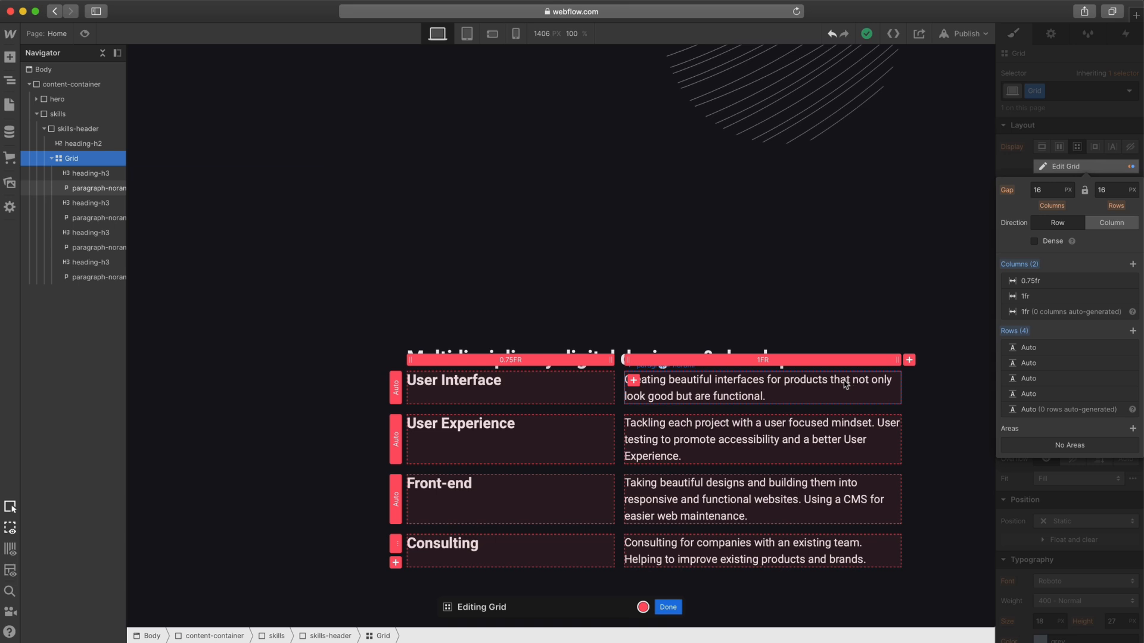
- Widen the row gap of the skills grid to 80 px and finish editing the grid
scroll(688, 376, "down", 1)
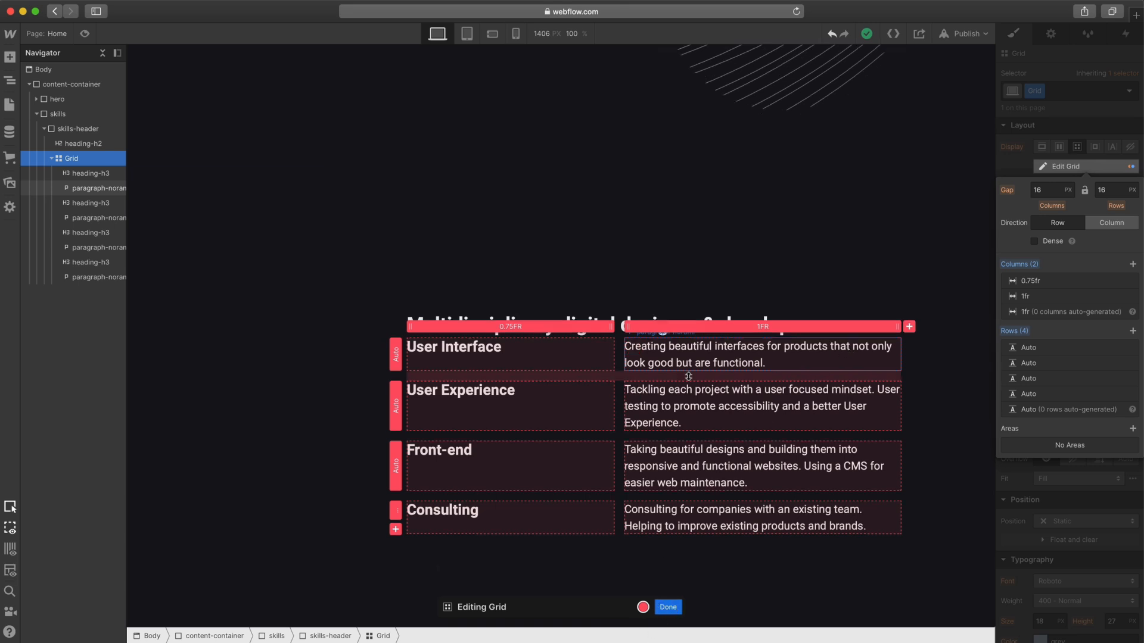
left_click_drag(693, 375, 694, 413)
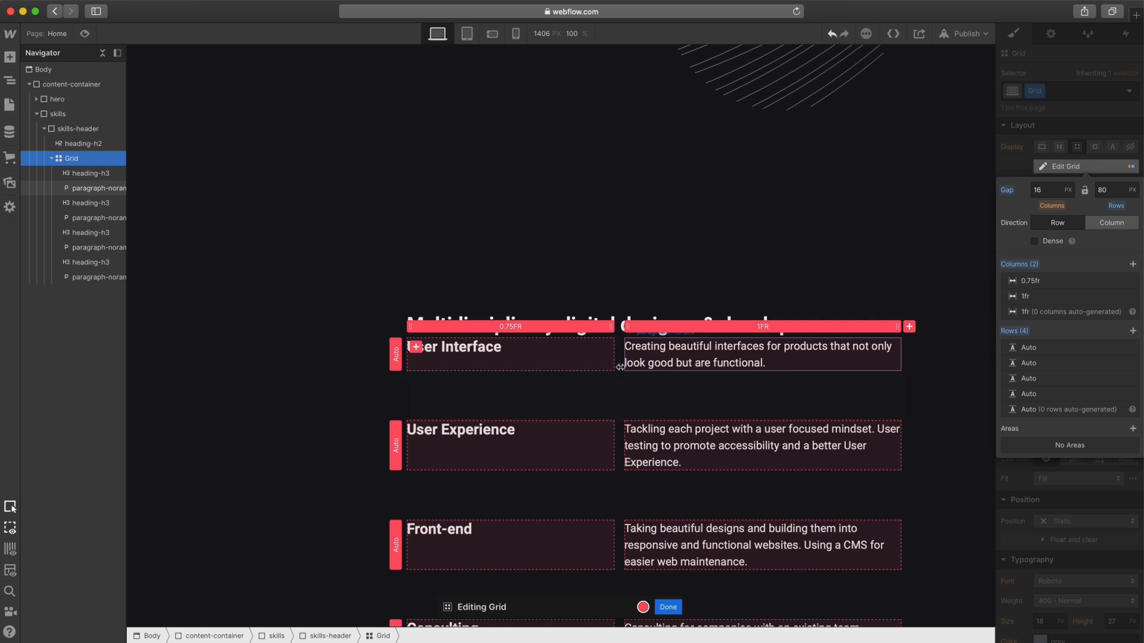
left_click_drag(614, 359, 619, 359)
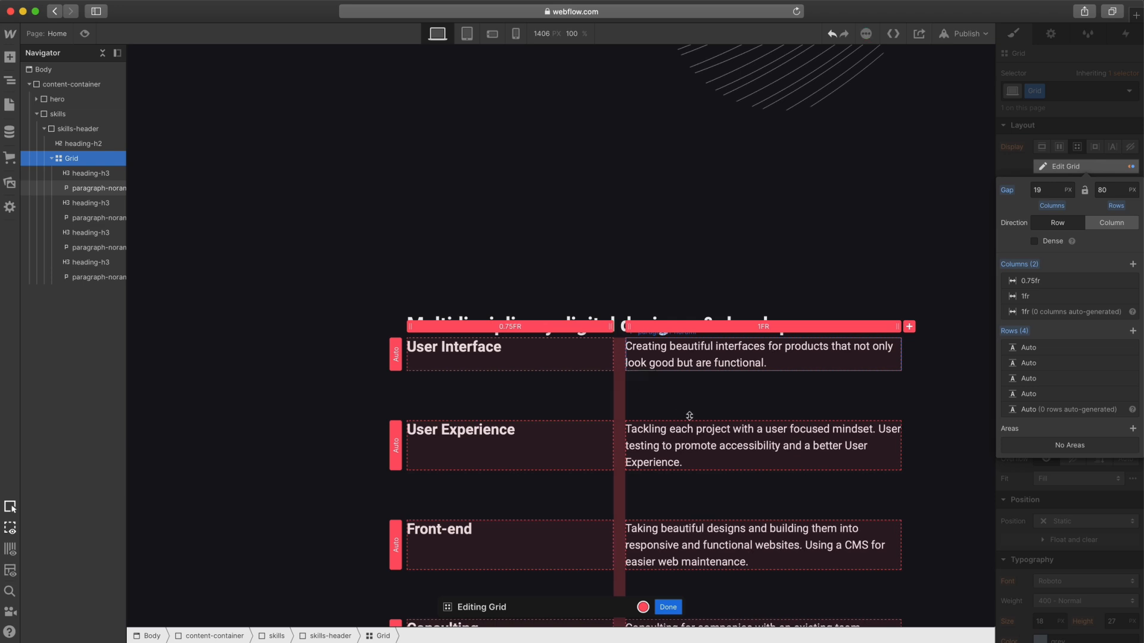
key("super+z")
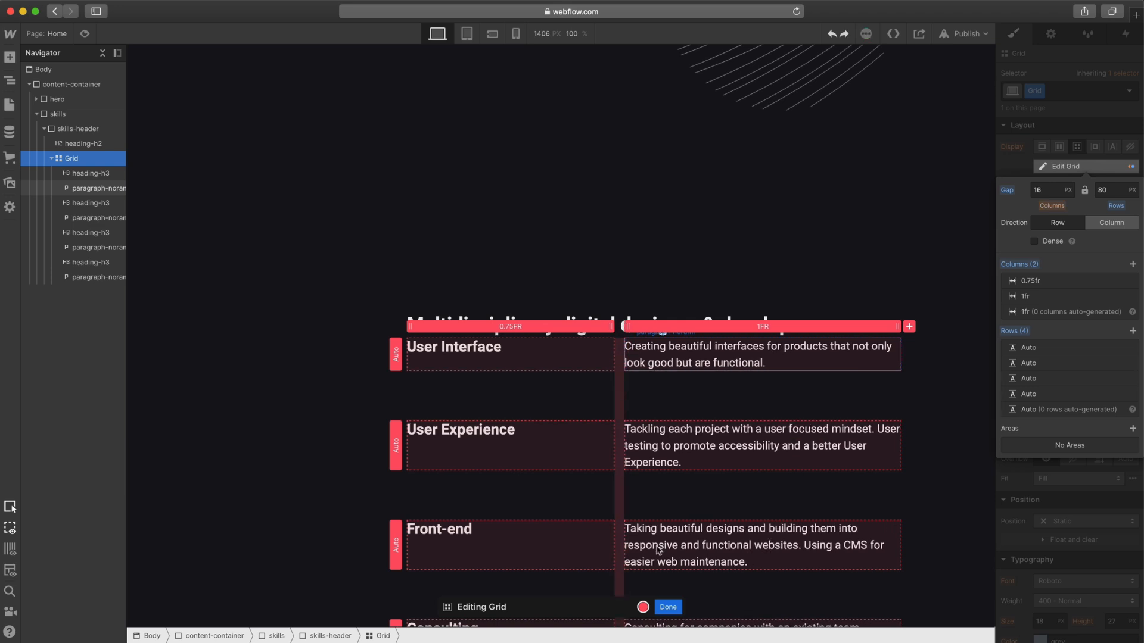
left_click(668, 608)
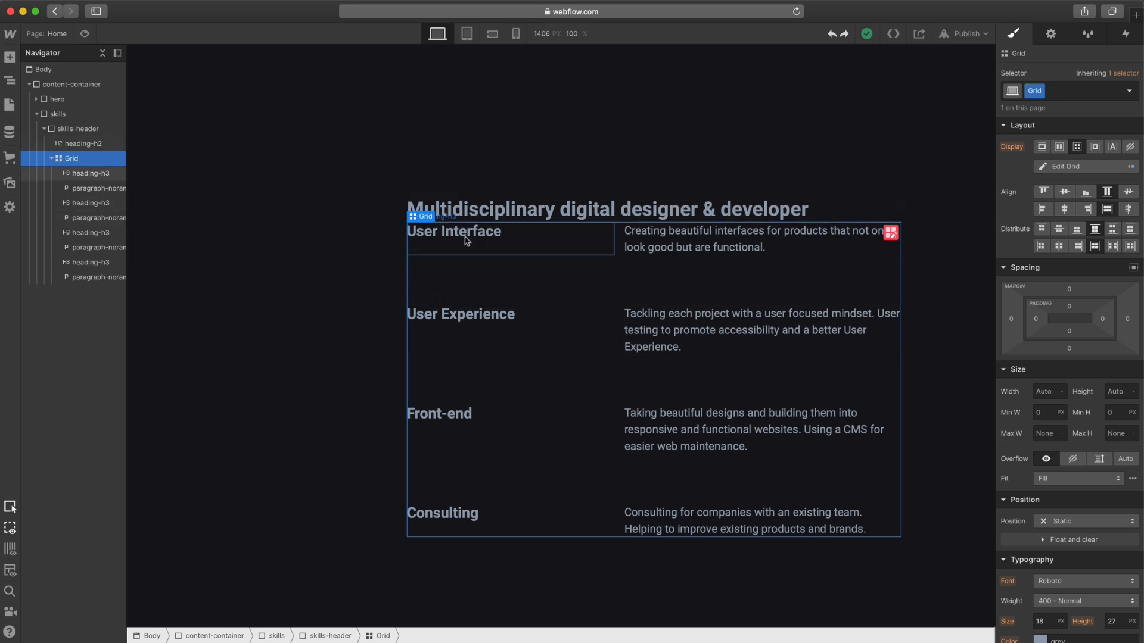
- Set the bottom margin of the skills-header div to 80 px
left_click(70, 129)
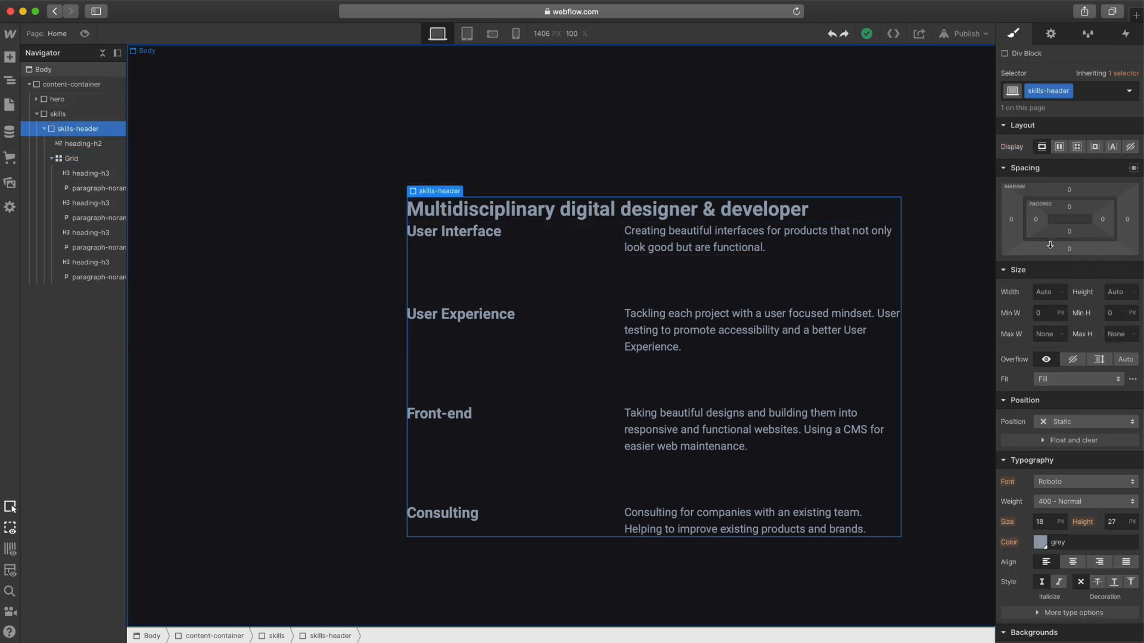
left_click(1069, 250)
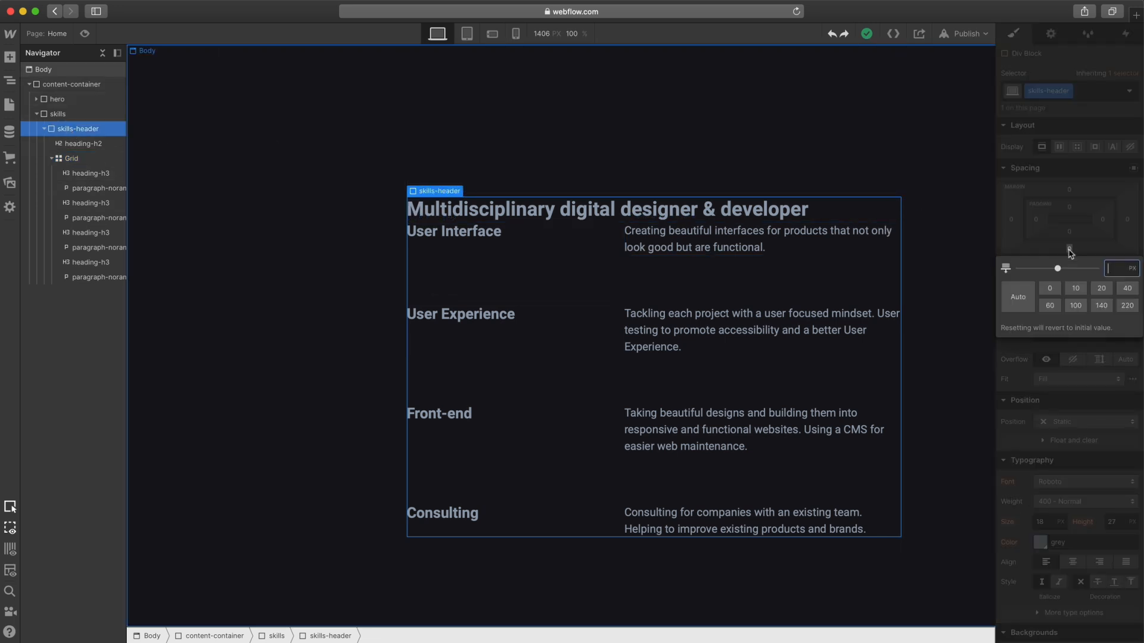
type("80")
key("Return")
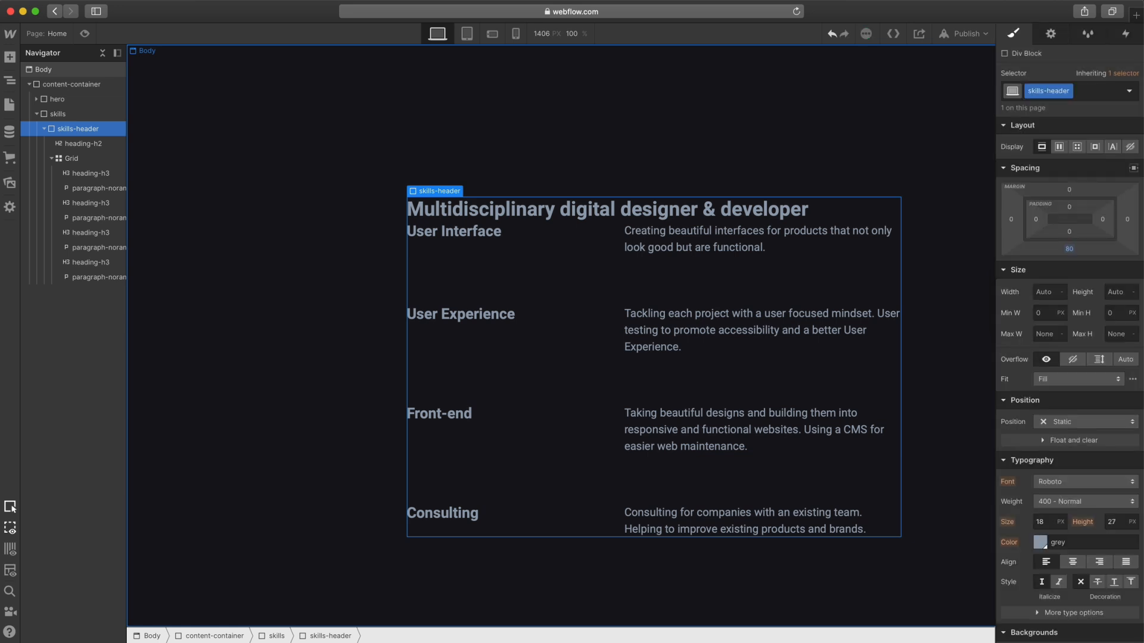
- Move the Grid out of skills-header so it sits directly below it within the skills div
left_click(51, 159)
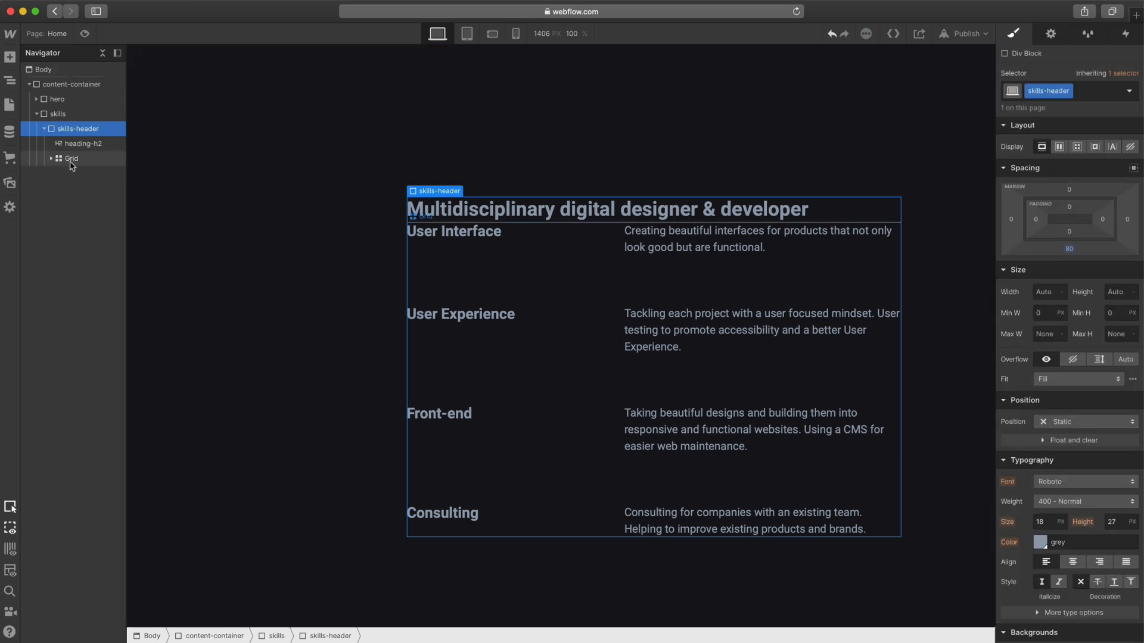
mouse_move(69, 159)
left_mouse_down()
mouse_move(52, 122)
mouse_move(66, 147)
mouse_move(62, 122)
mouse_move(56, 145)
left_mouse_up()
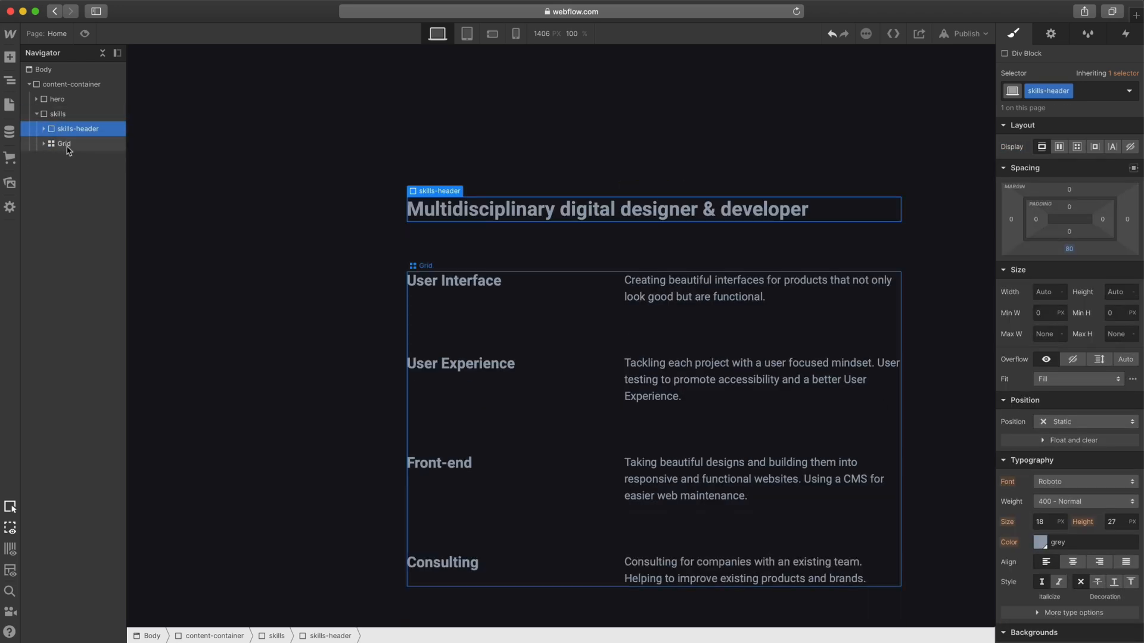
left_click(44, 130)
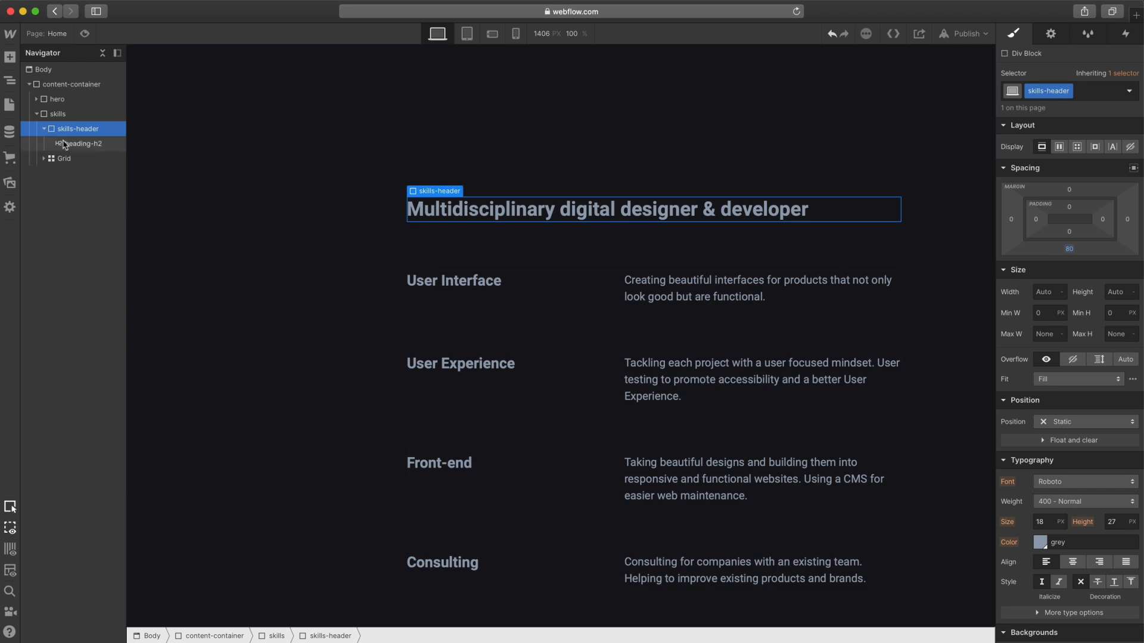
left_click(68, 145)
left_click(43, 128)
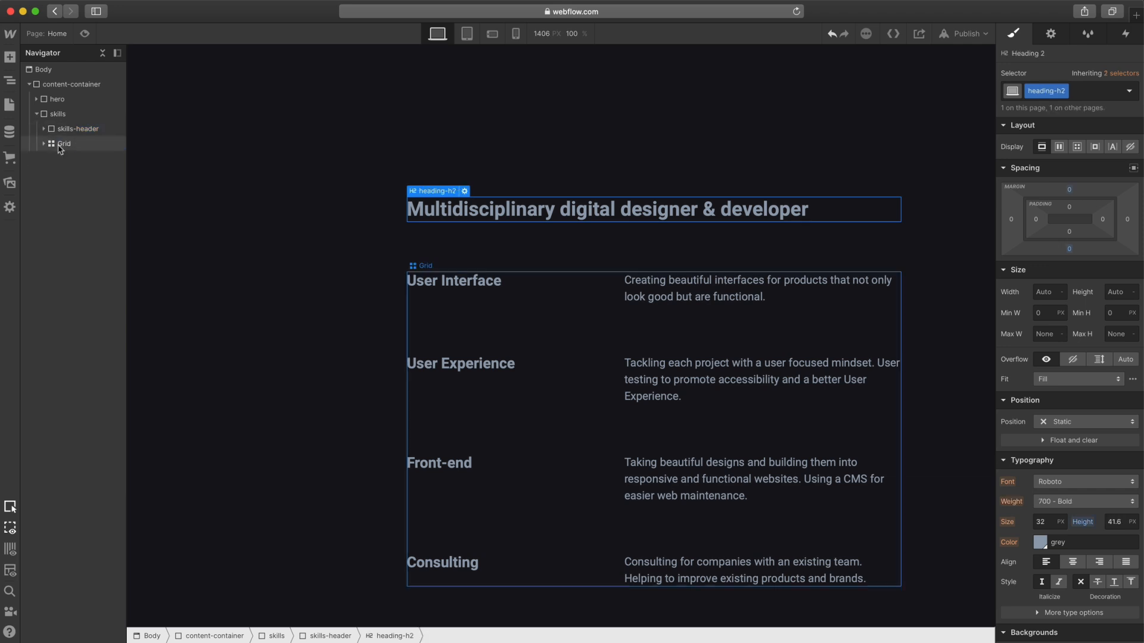
left_click(59, 145)
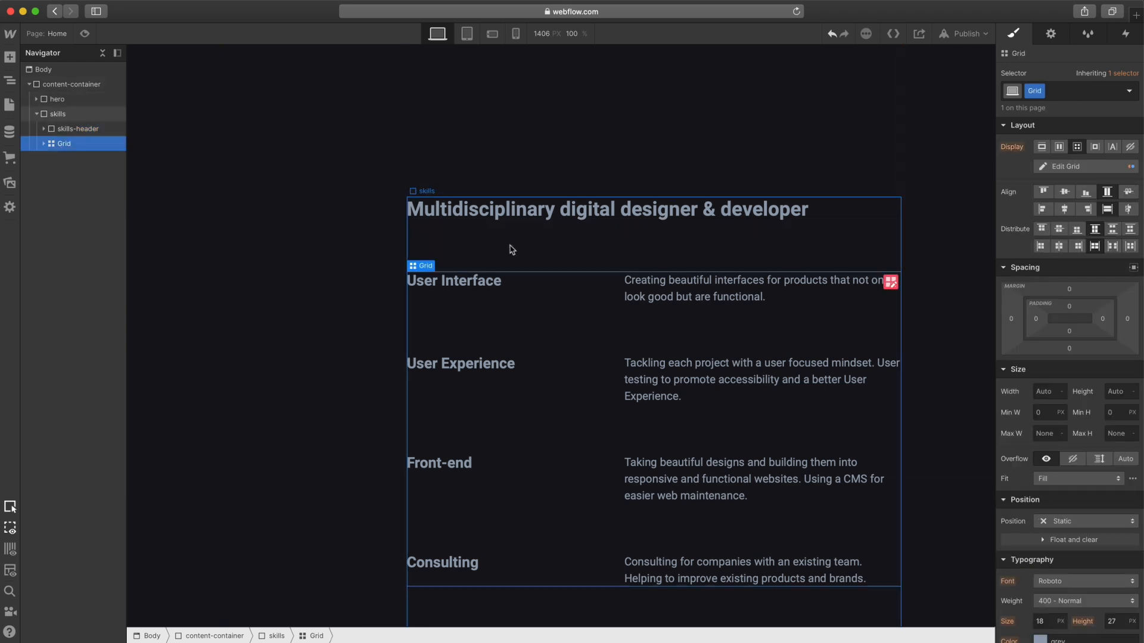
- Add a new combo class purple-text to the User Interface heading and set its text color to the purple swatch
scroll(762, 387, "down", 2)
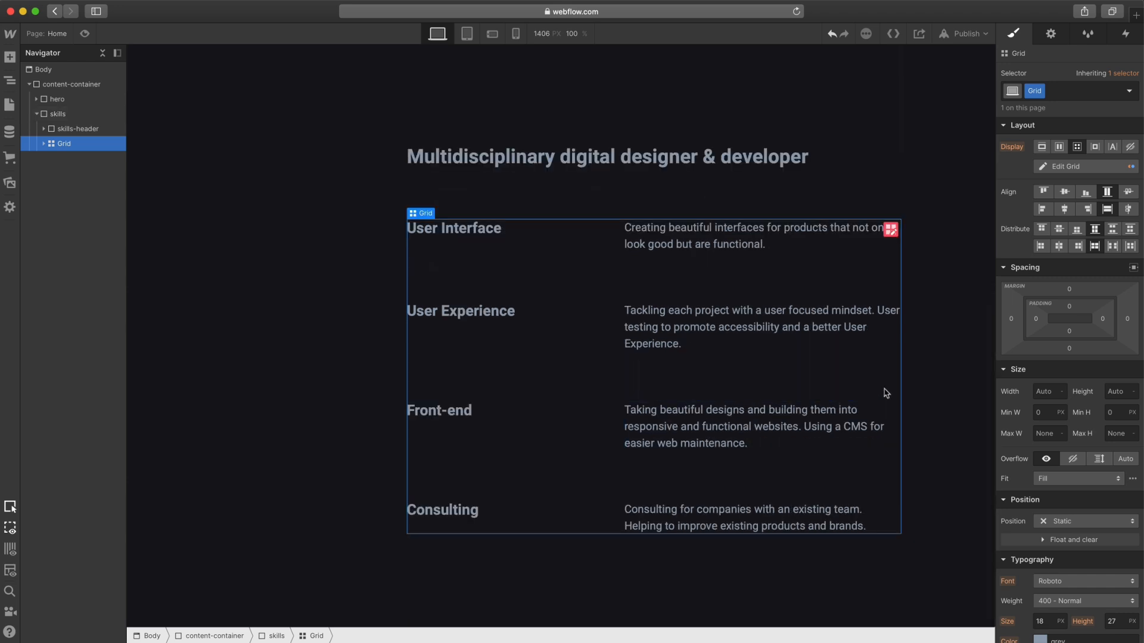
left_click(454, 318)
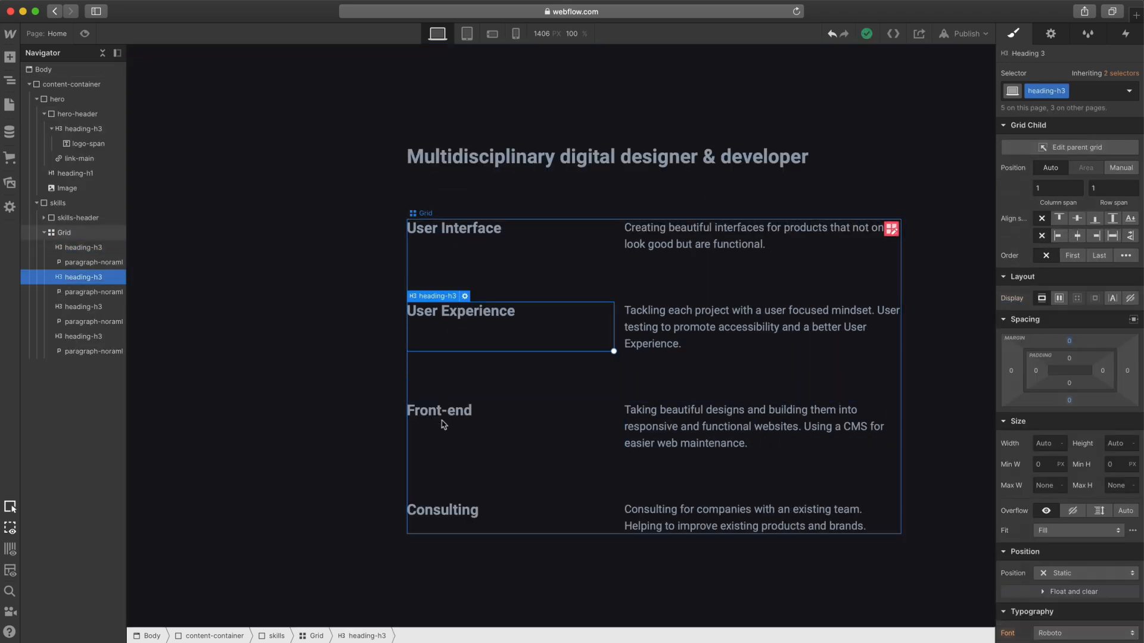
left_click(470, 233)
left_click(1101, 92)
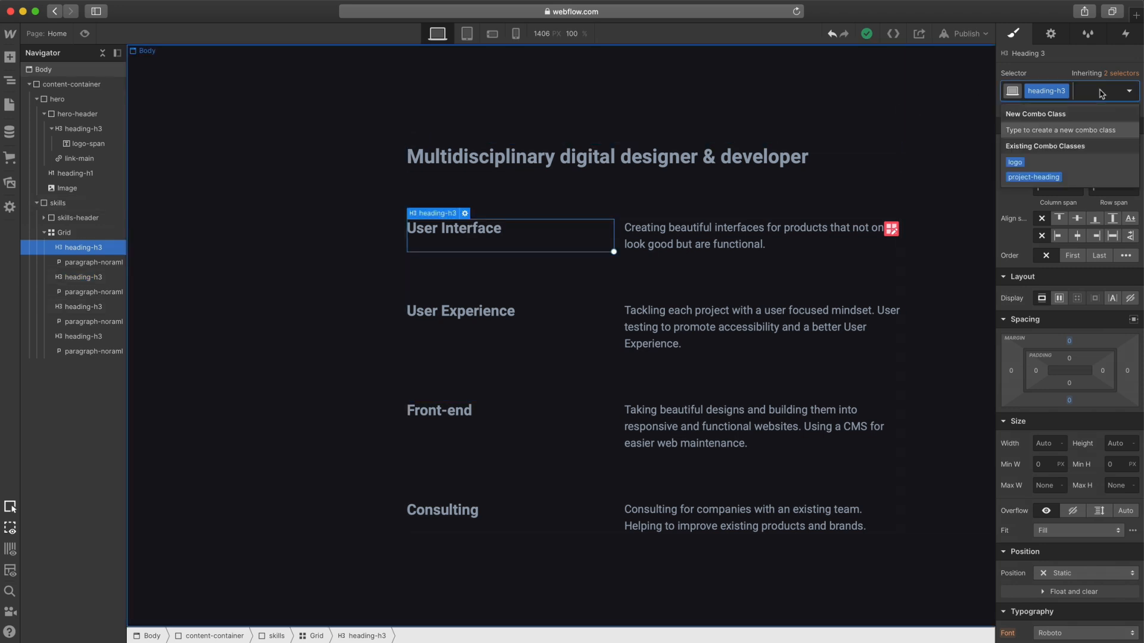
type("pu")
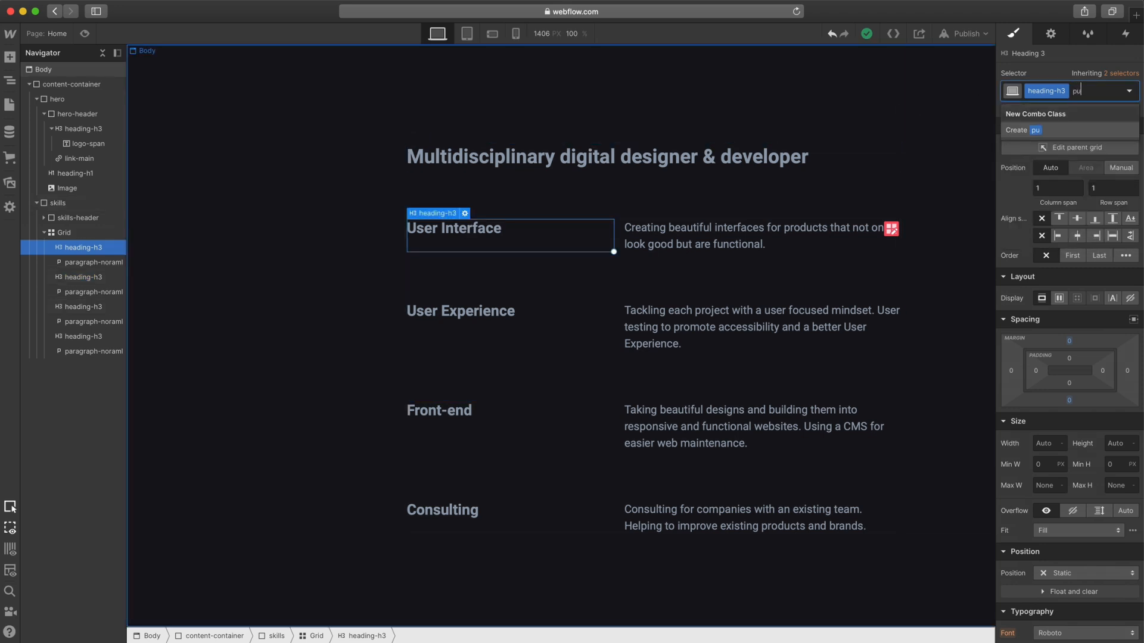
type("rple-text")
key("Return")
scroll(1027, 378, "down", 5)
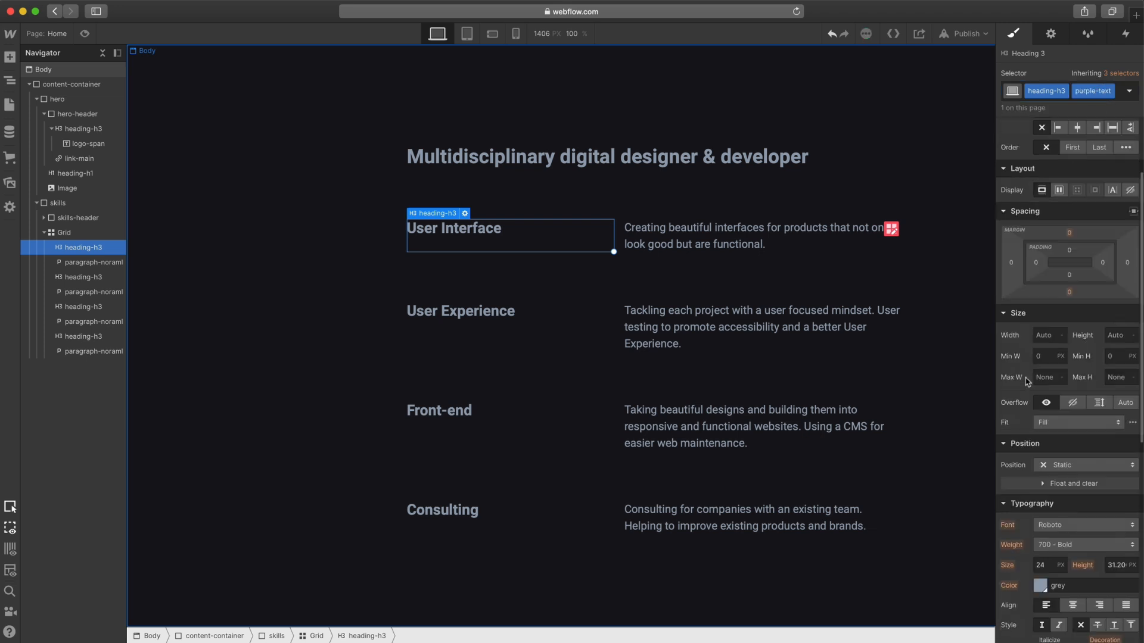
left_click(1042, 469)
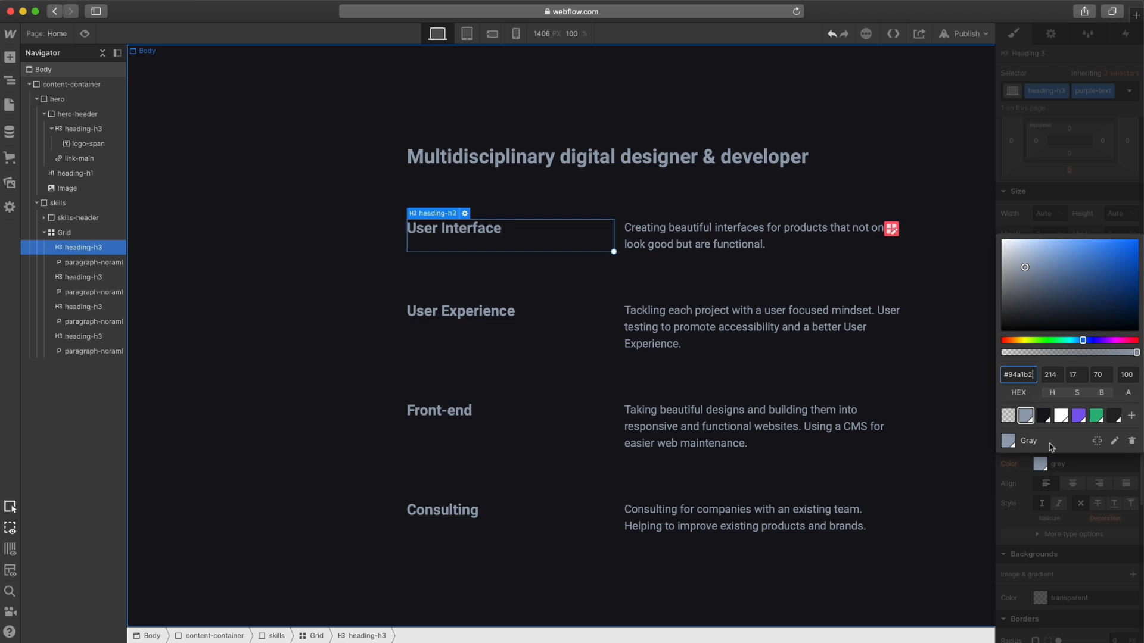
left_click(1078, 415)
- Apply the existing combo class purple-text to the User Experience and Front-end headings
left_click(444, 327)
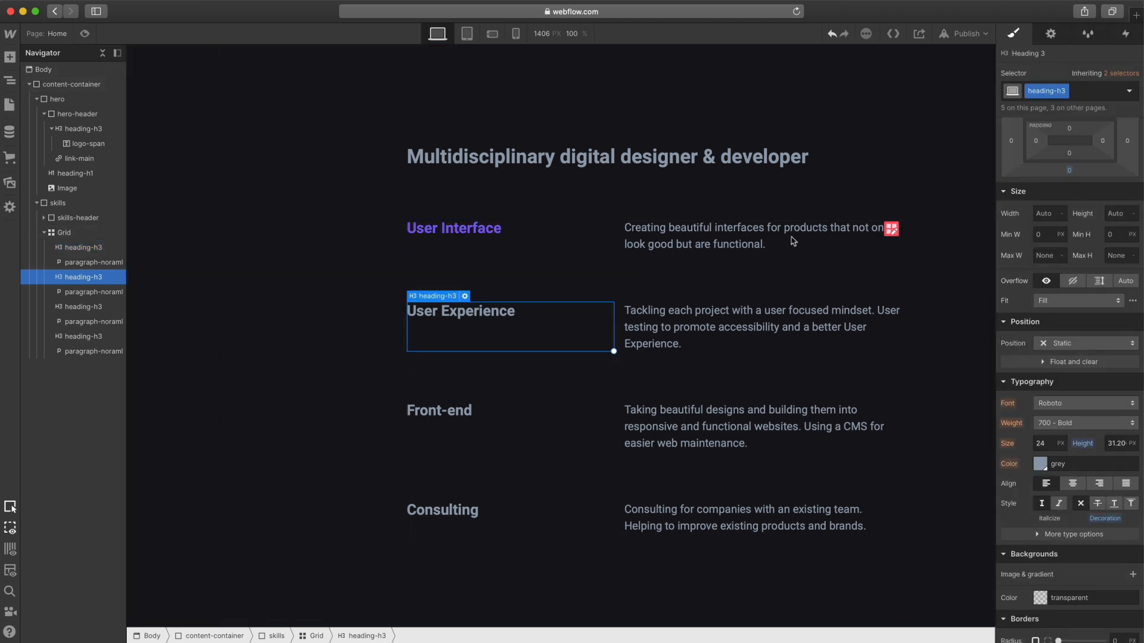
left_click(1091, 93)
type("pu")
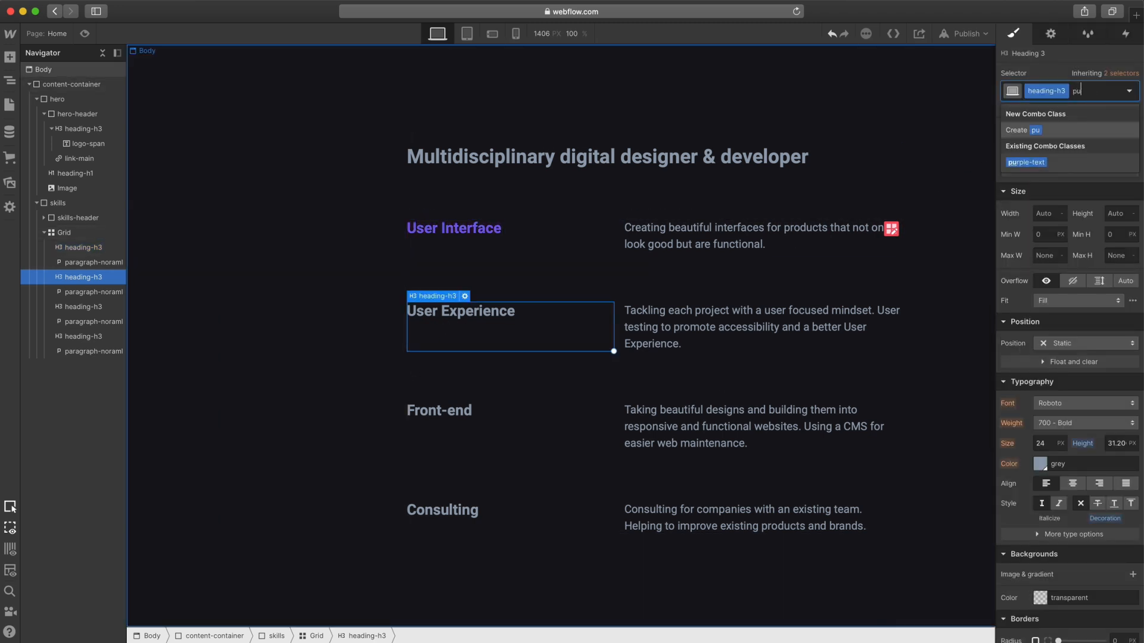
key("Return")
left_click(464, 412)
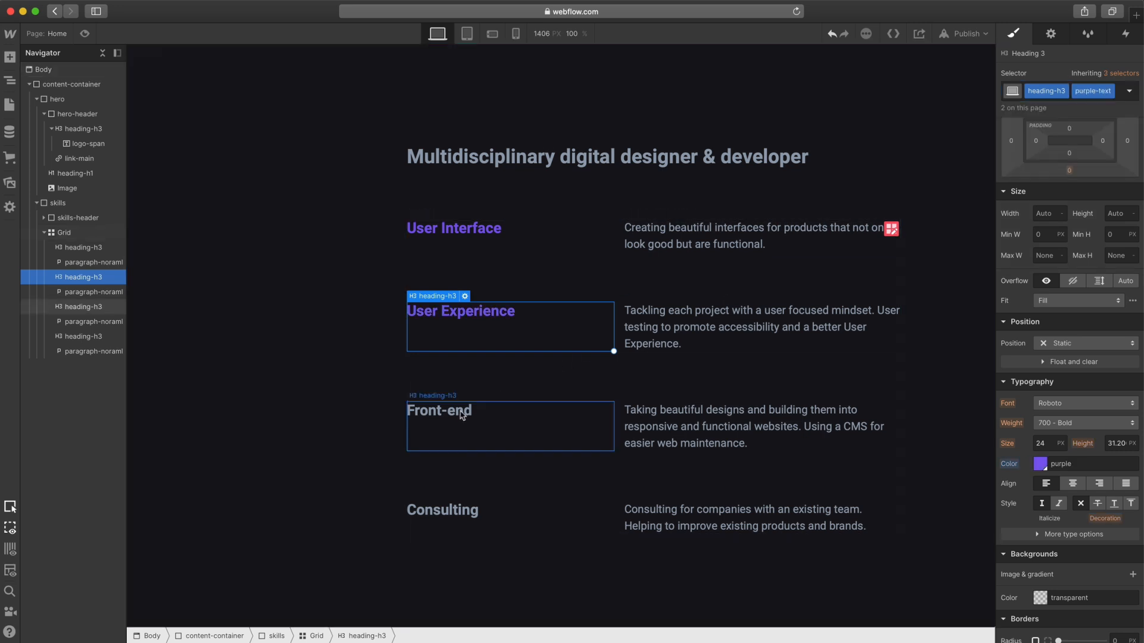
left_click(1100, 95)
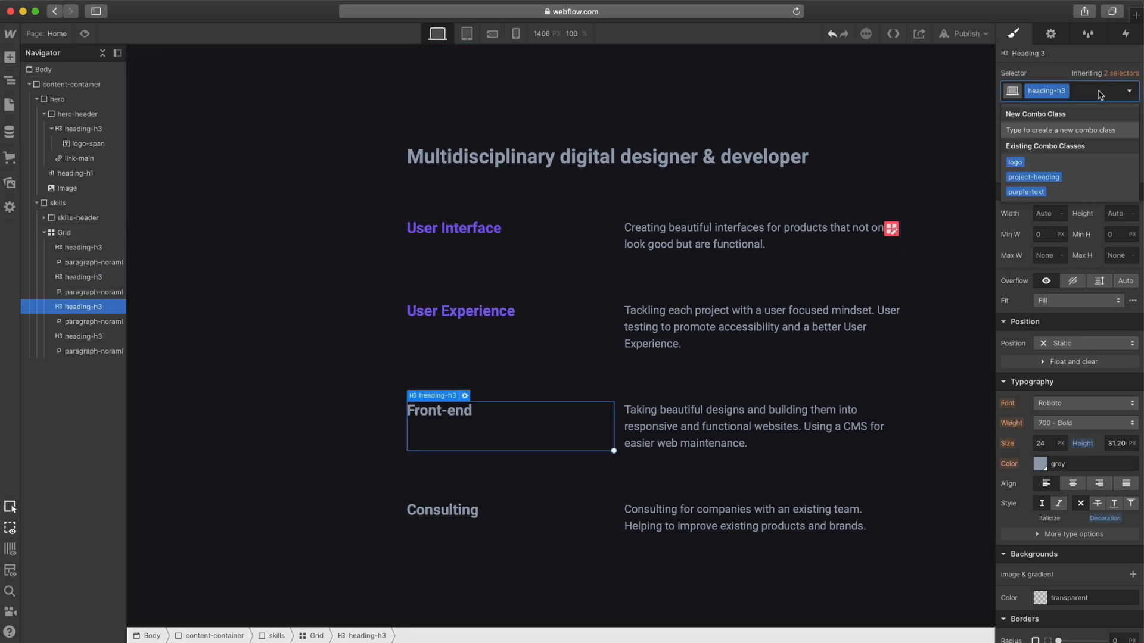
type("pu")
left_click(1028, 163)
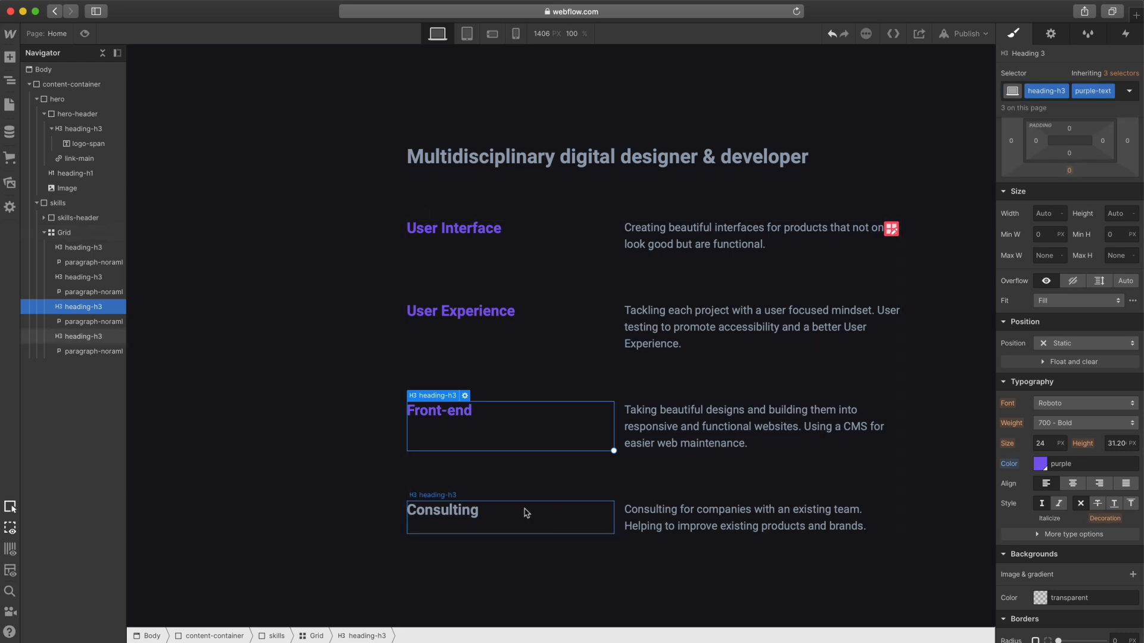
- Add a new combo class green-text to the Consulting heading and set its text color to the green swatch
left_click(467, 516)
left_click(1089, 92)
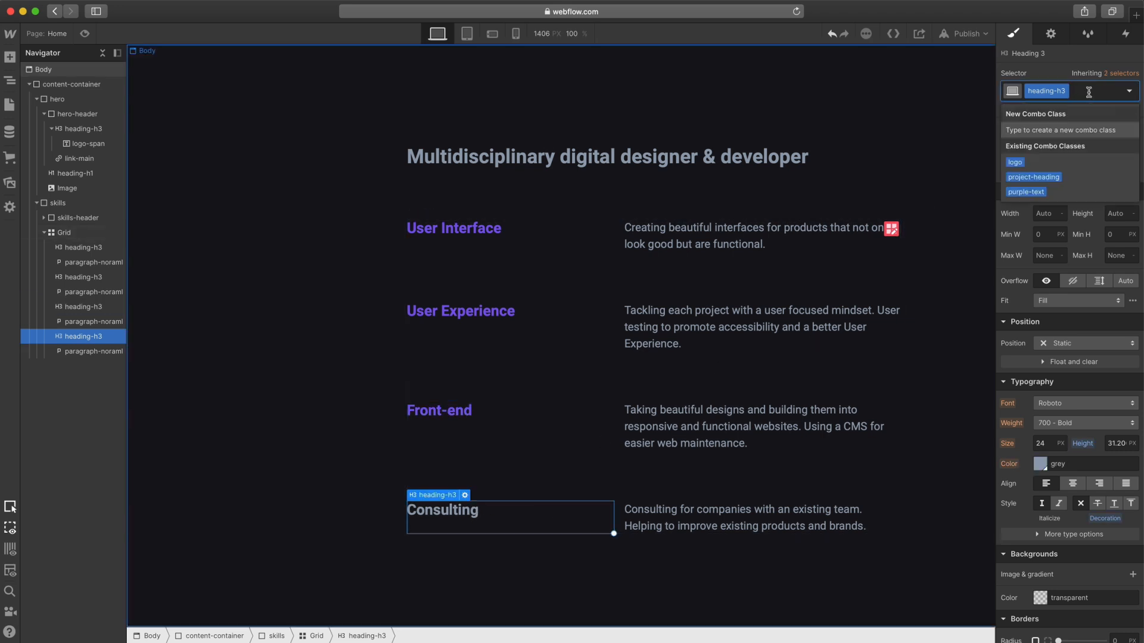
type("green-t")
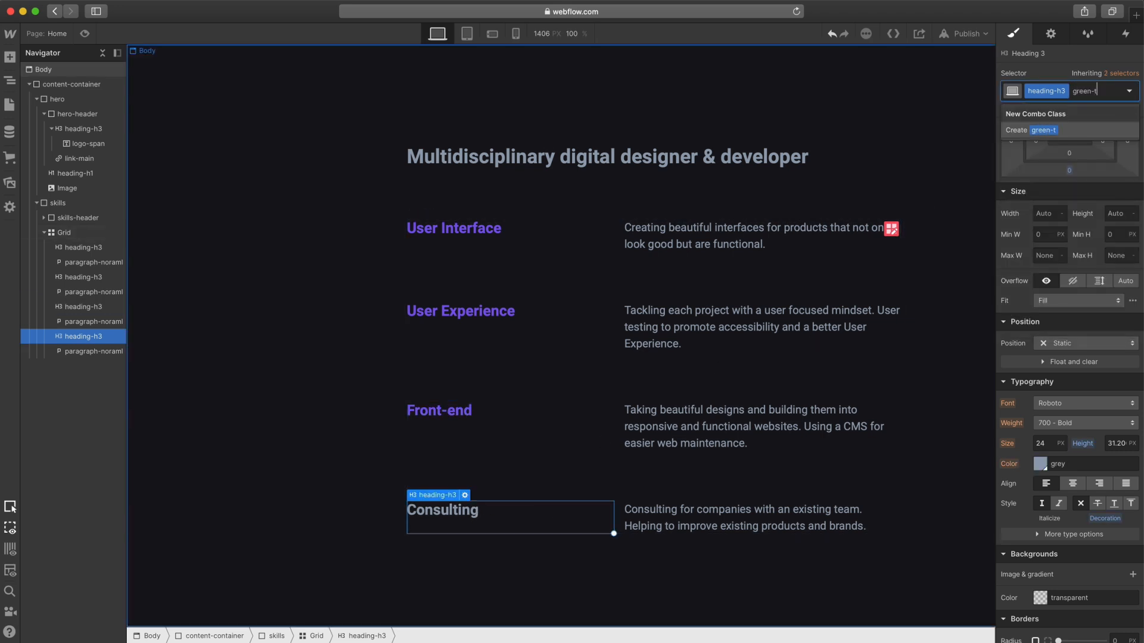
key("Return")
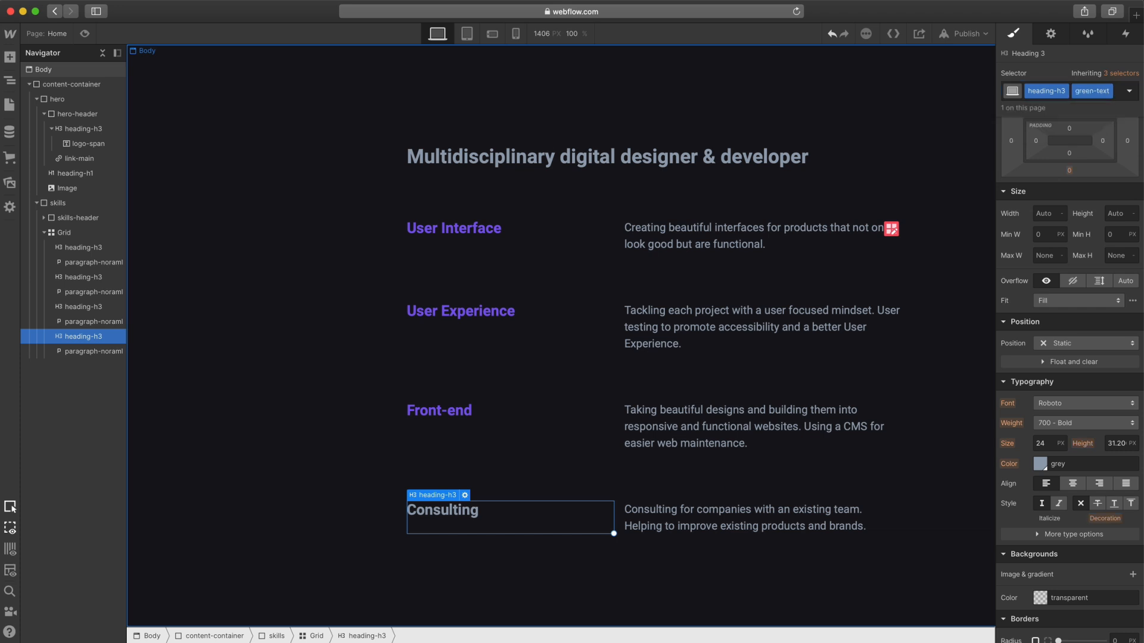
left_click(1039, 464)
left_click(1096, 416)
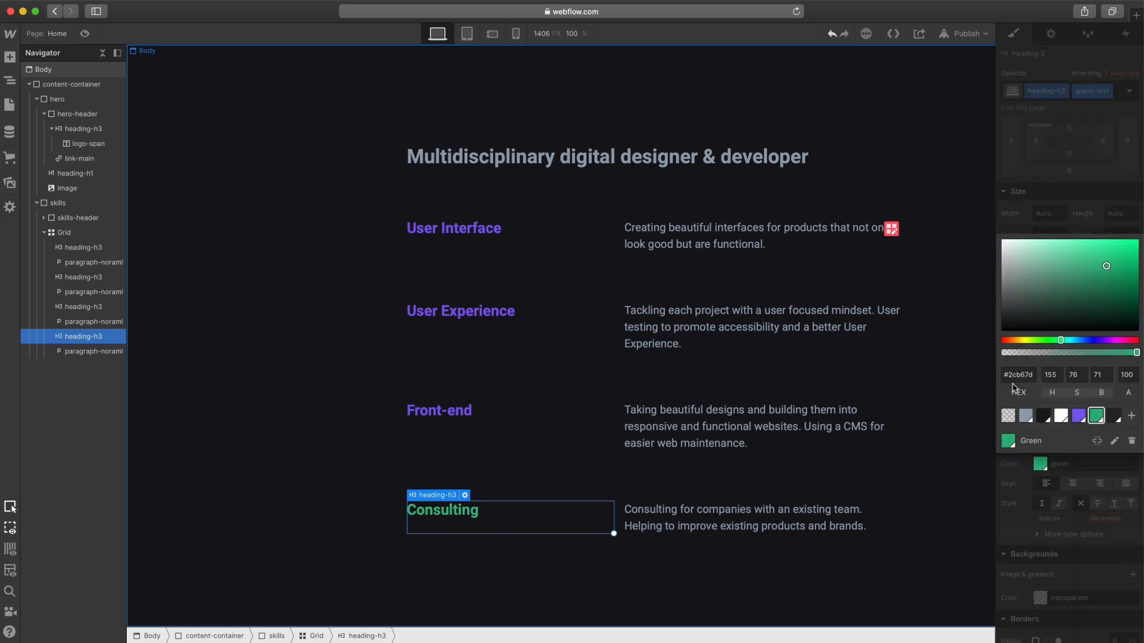
left_click(982, 180)
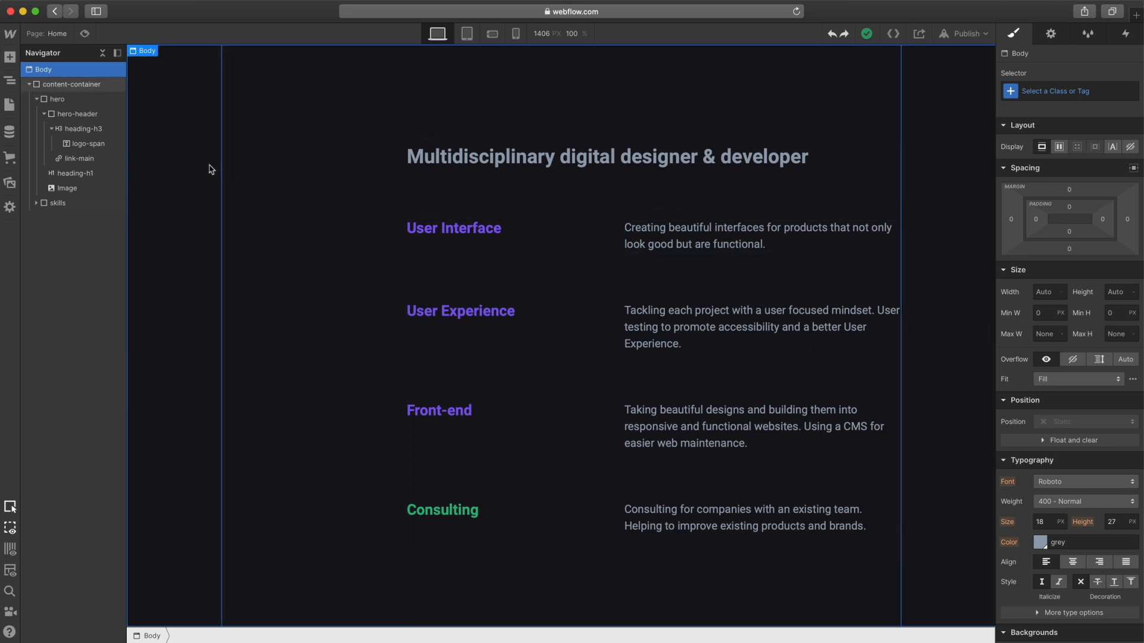
- Give the skills div a top margin of -42 px to pull it up toward the hero
left_click(60, 204)
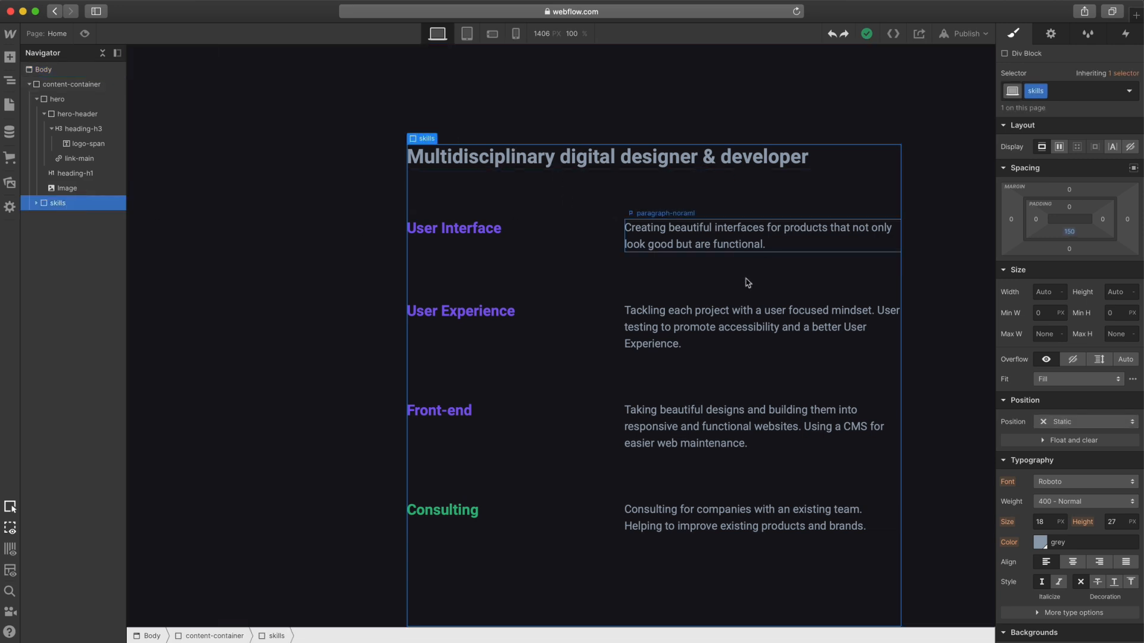
scroll(834, 391, "up", 8)
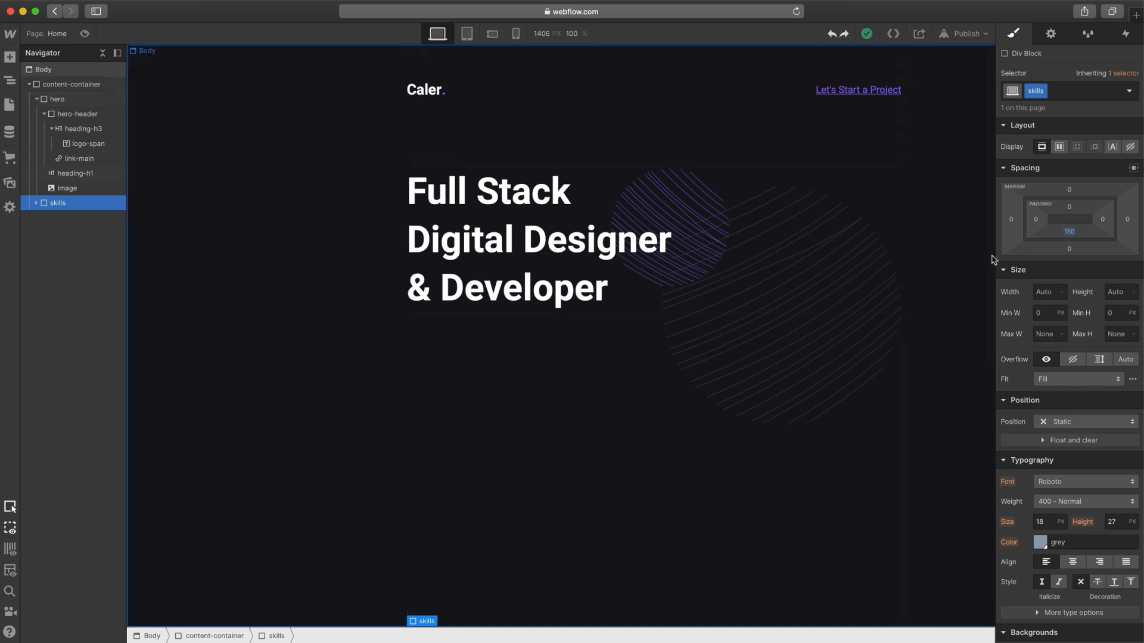
left_click_drag(1070, 192, 1082, 269)
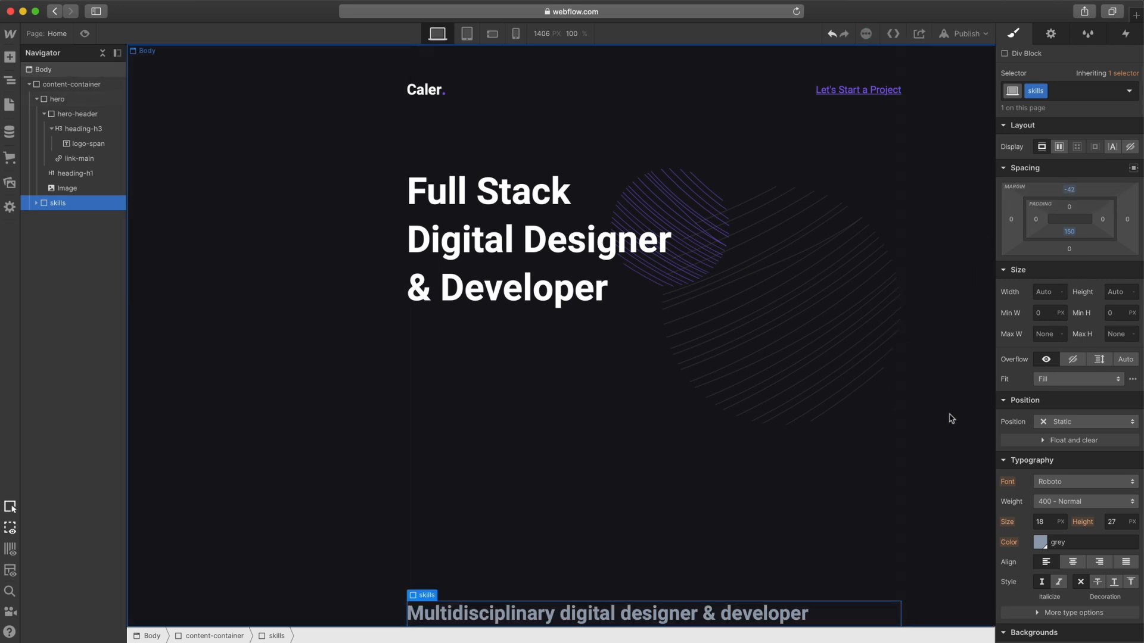
scroll(949, 417, "down", 8)
scroll(929, 410, "up", 8)
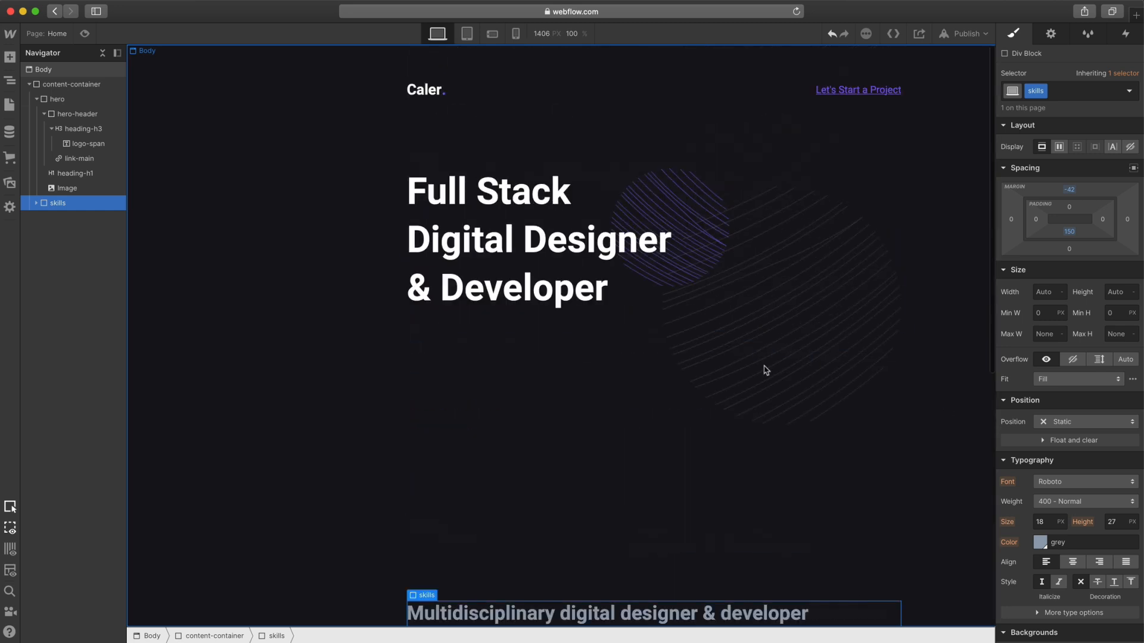
- Preview the page, make the skills div's top margin slightly more negative, and preview the page again
left_click(85, 33)
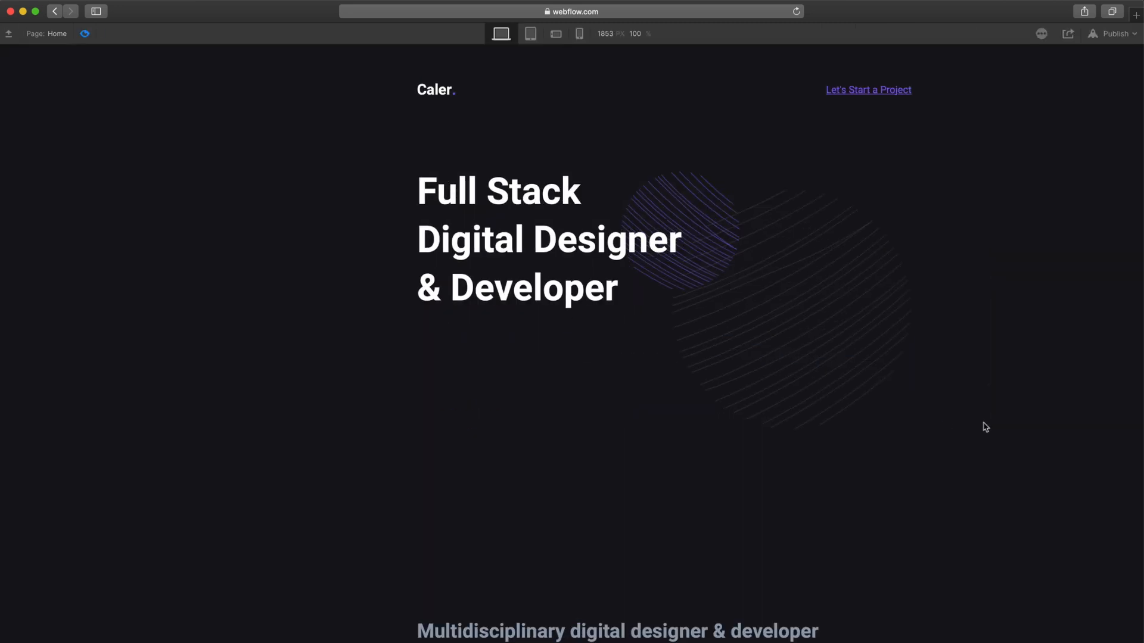
left_click(84, 33)
left_click_drag(1069, 191, 1088, 196)
left_click(84, 33)
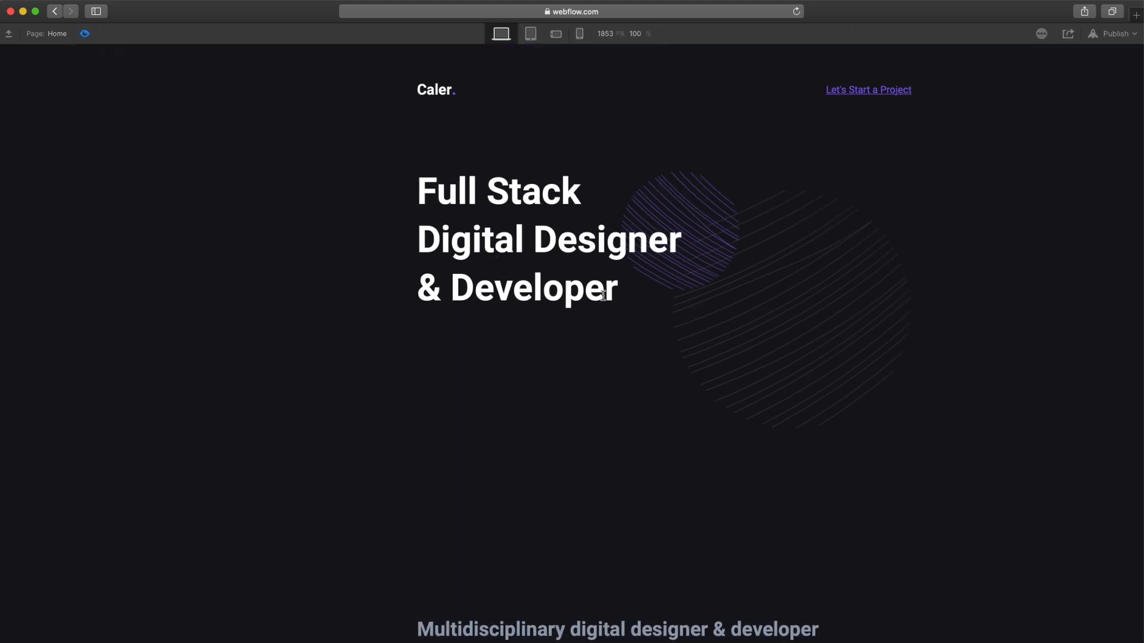
- Check the hero and skills spacing in the page preview, then return to editing at the skills section
scroll(953, 425, "down", 8)
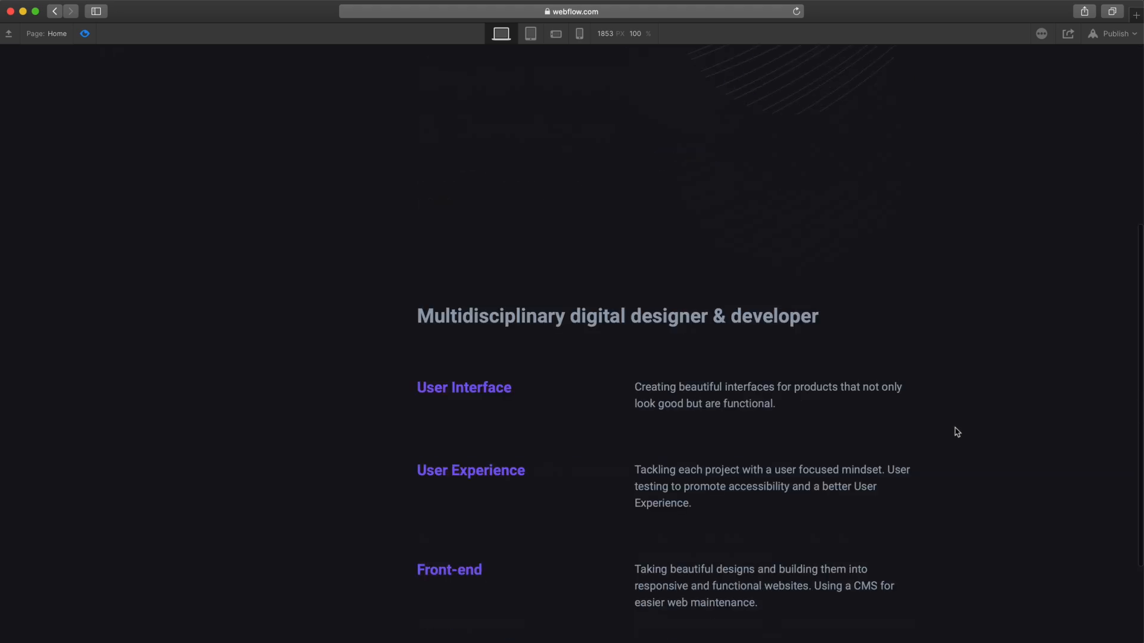
scroll(957, 433, "up", 7)
key("super+shift+p")
scroll(920, 304, "down", 8)
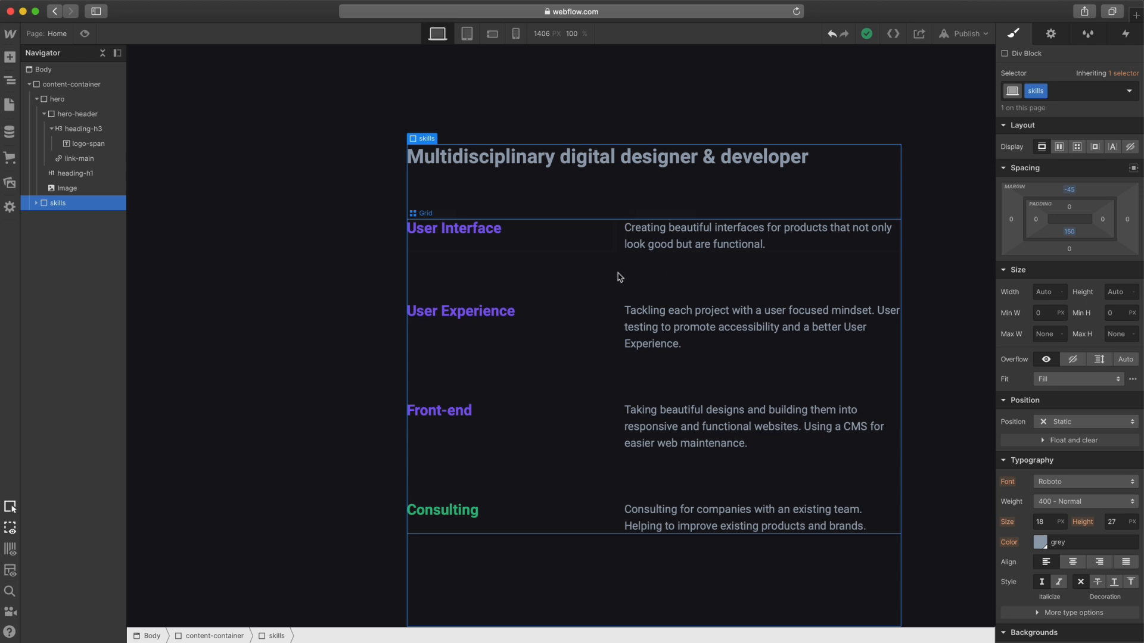
- Switch to the Adobe XD design and examine the layout from the hero through the skills section to the favorite projects section
key("super+Tab")
scroll(961, 258, "up", 5)
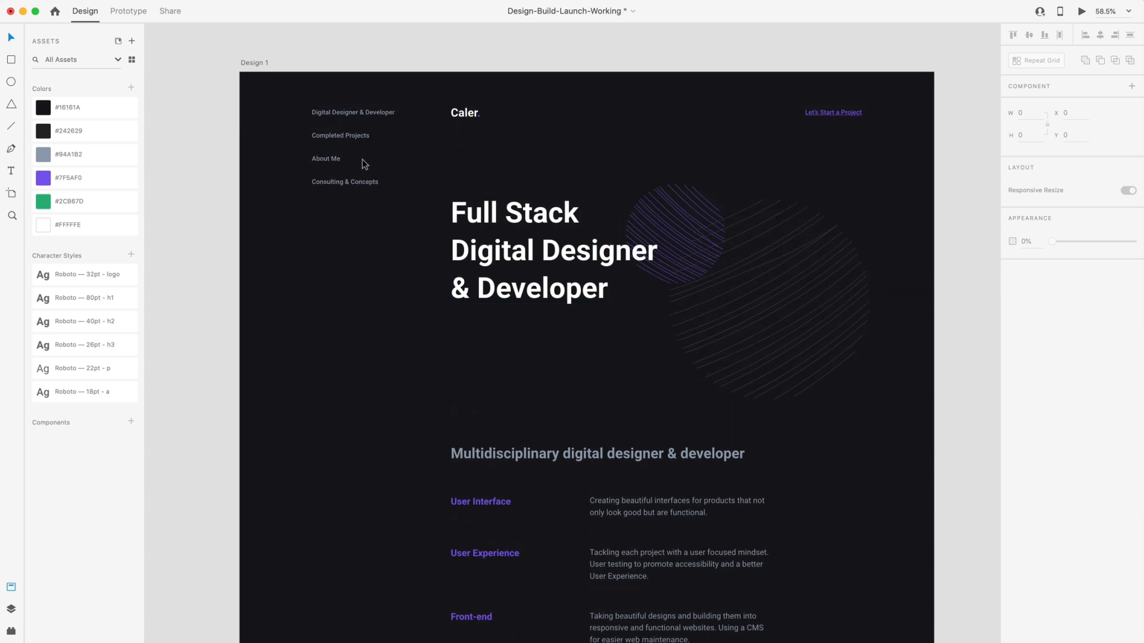
scroll(379, 177, "down", 2)
scroll(379, 177, "down", 5)
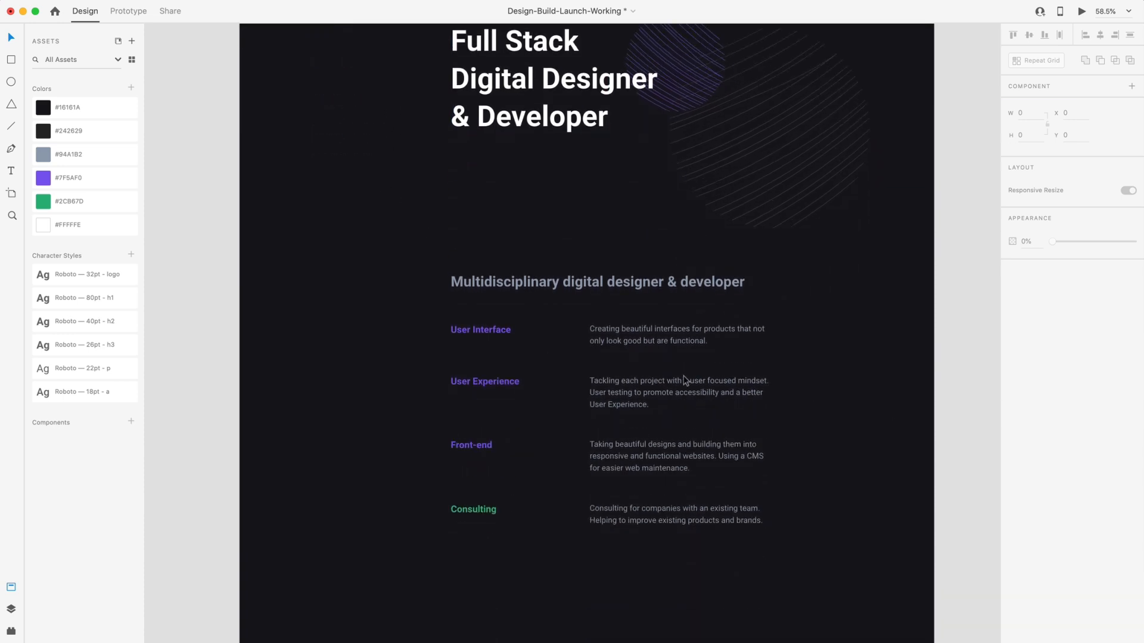
scroll(810, 380, "down", 9)
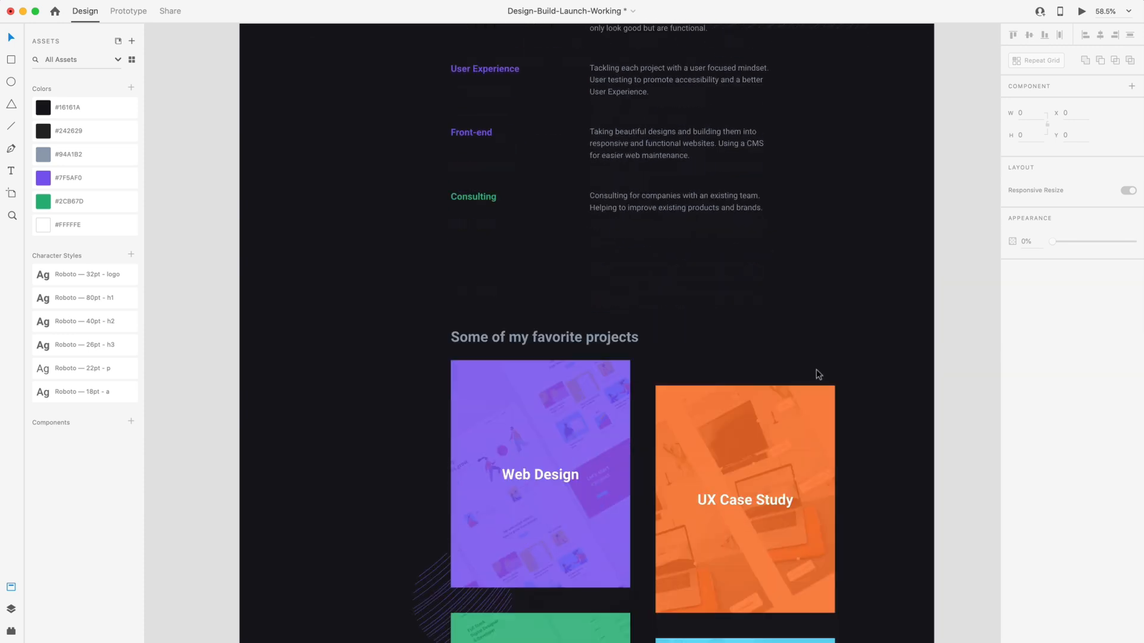
scroll(733, 371, "down", 2)
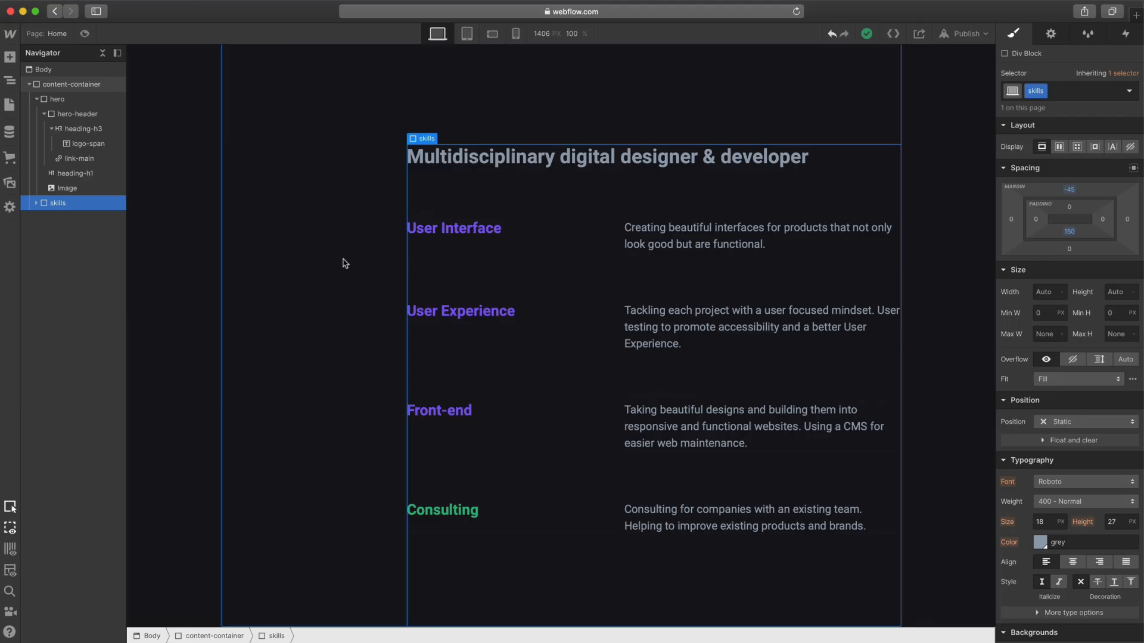
- Add a div block in Webflow and place it directly inside content-container, below the skills div
key("super+e")
type("div")
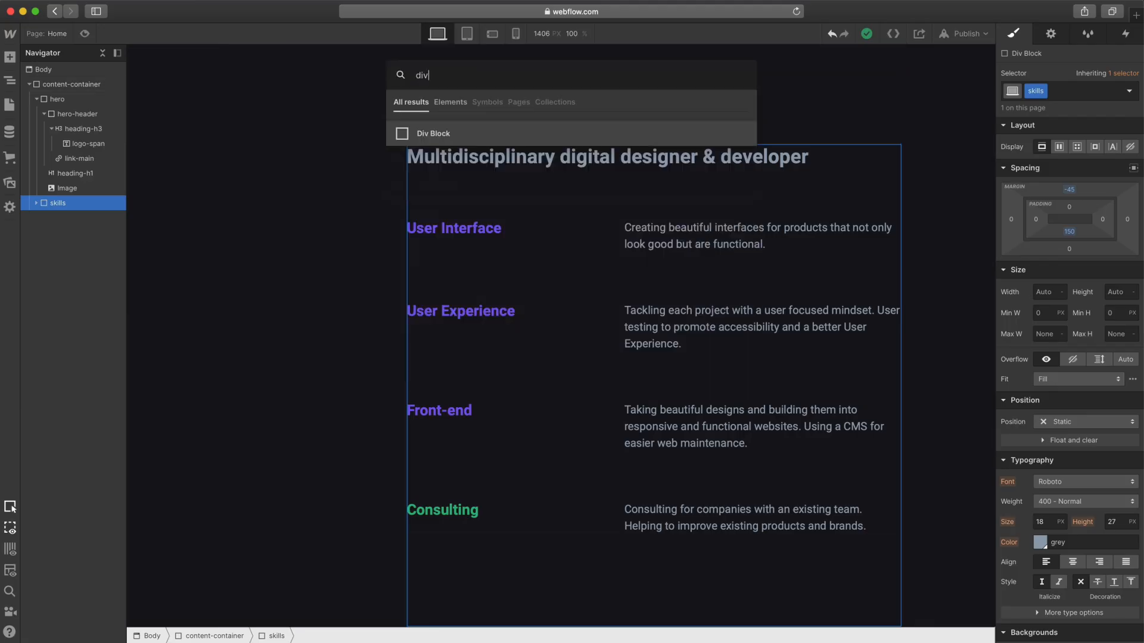
key("Return")
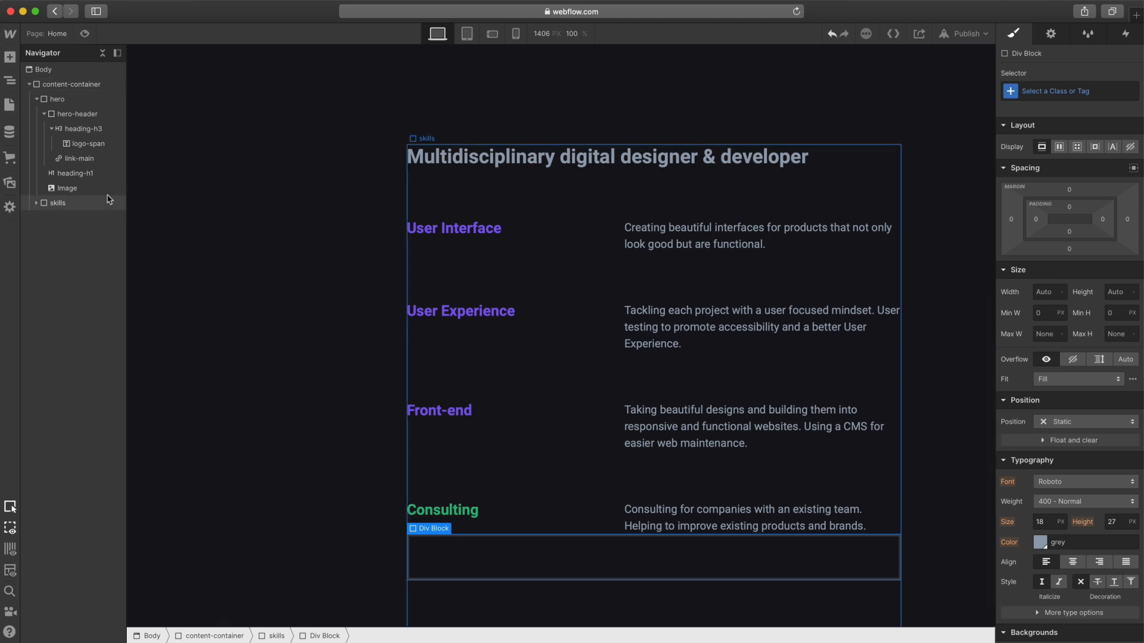
left_click(36, 203)
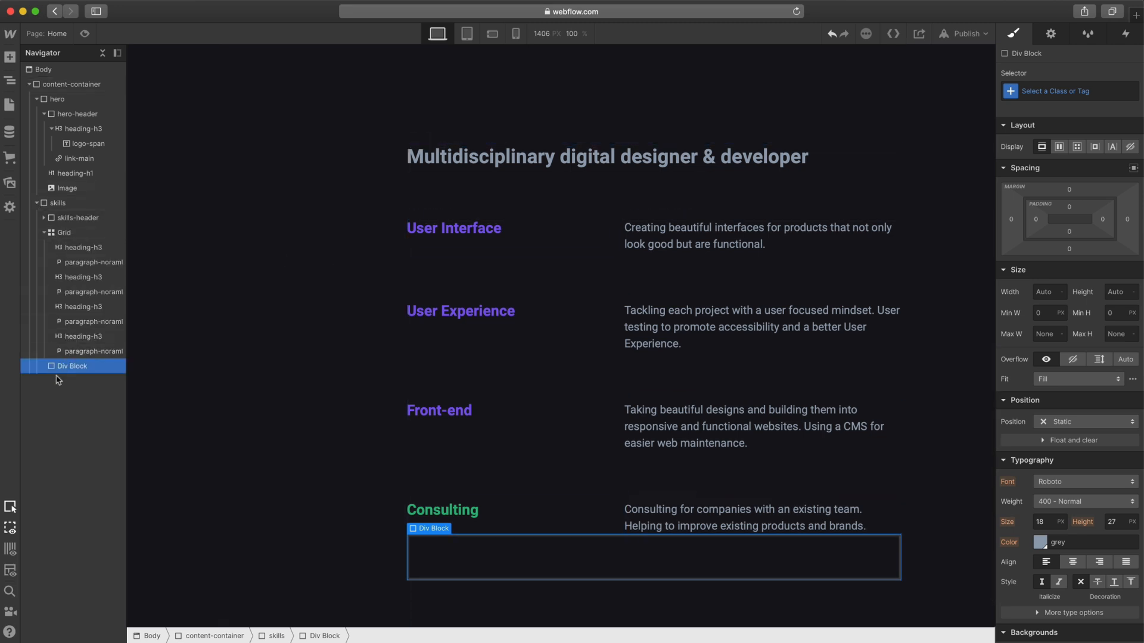
left_click_drag(62, 369, 80, 292)
left_click(36, 219)
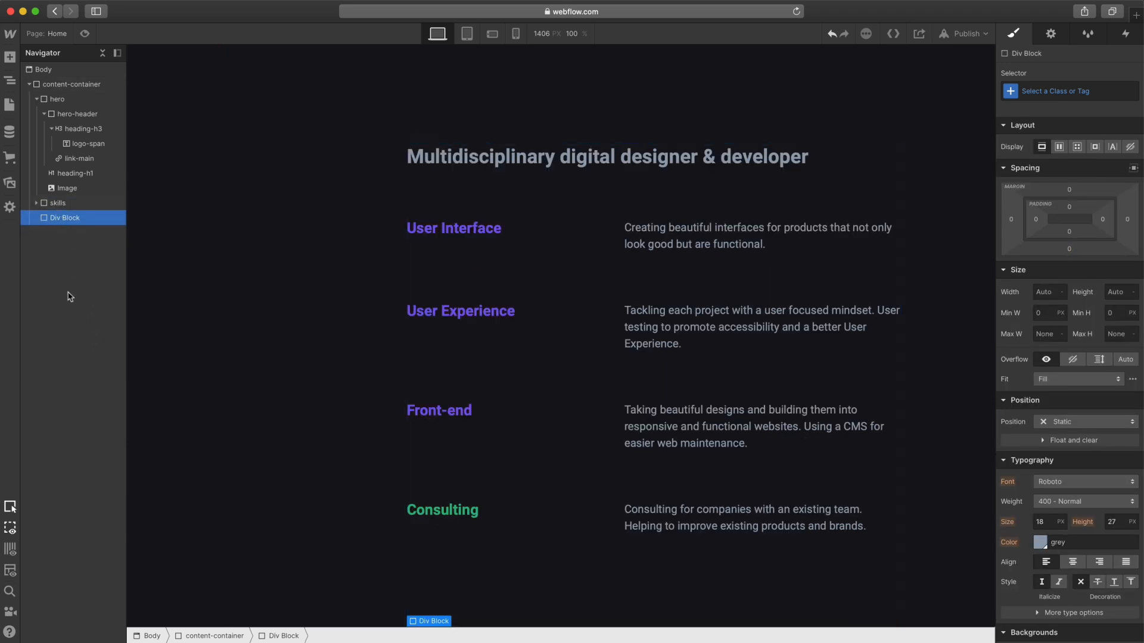
- Give the new div block the class projects
left_click(1047, 92)
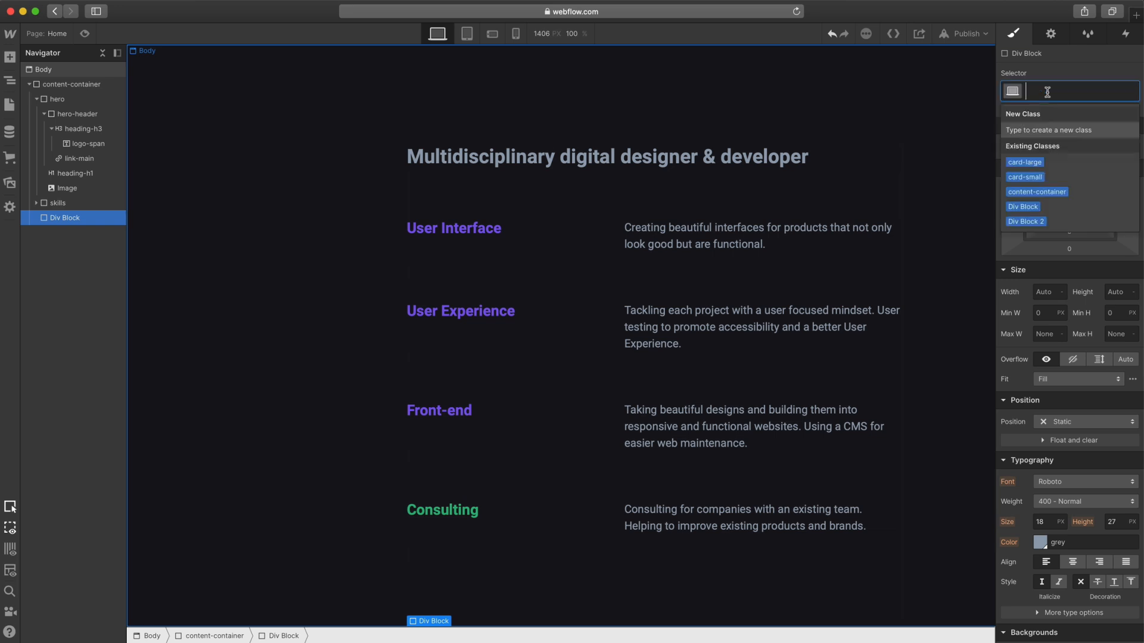
type("projects")
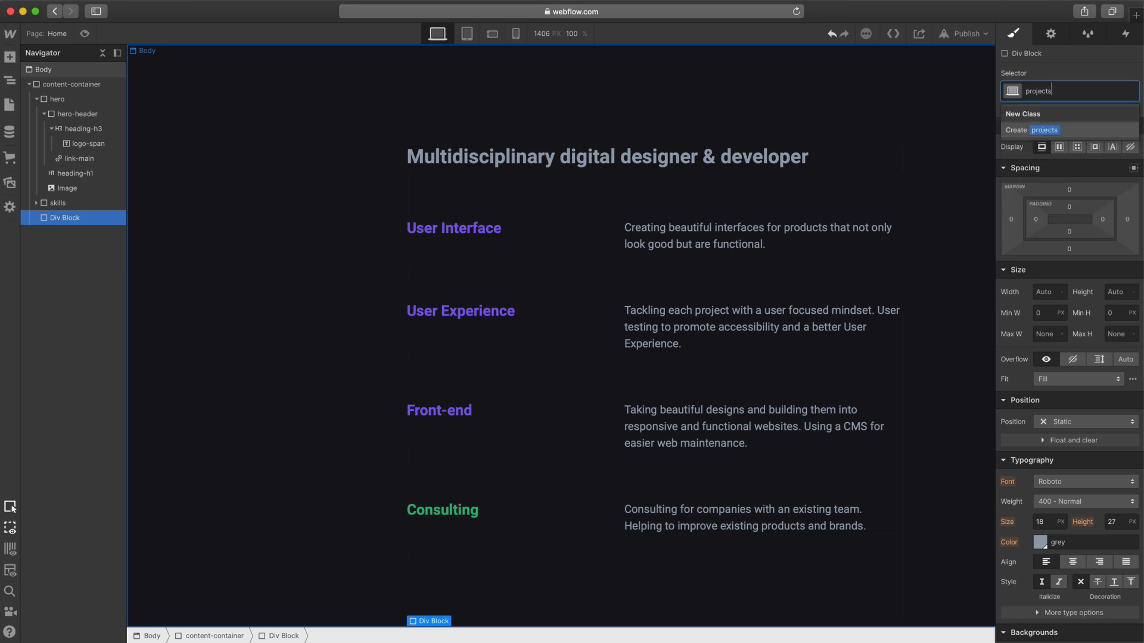
key("Return")
- Set the projects div's top and bottom padding to 150 px each
scroll(562, 502, "down", 1)
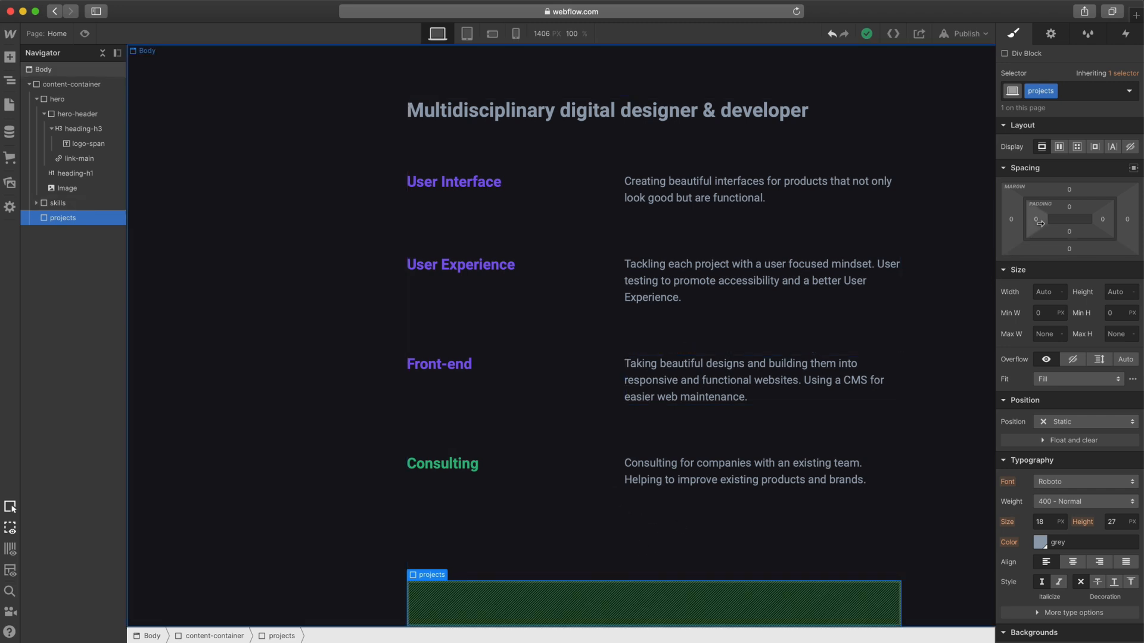
left_click(1069, 209)
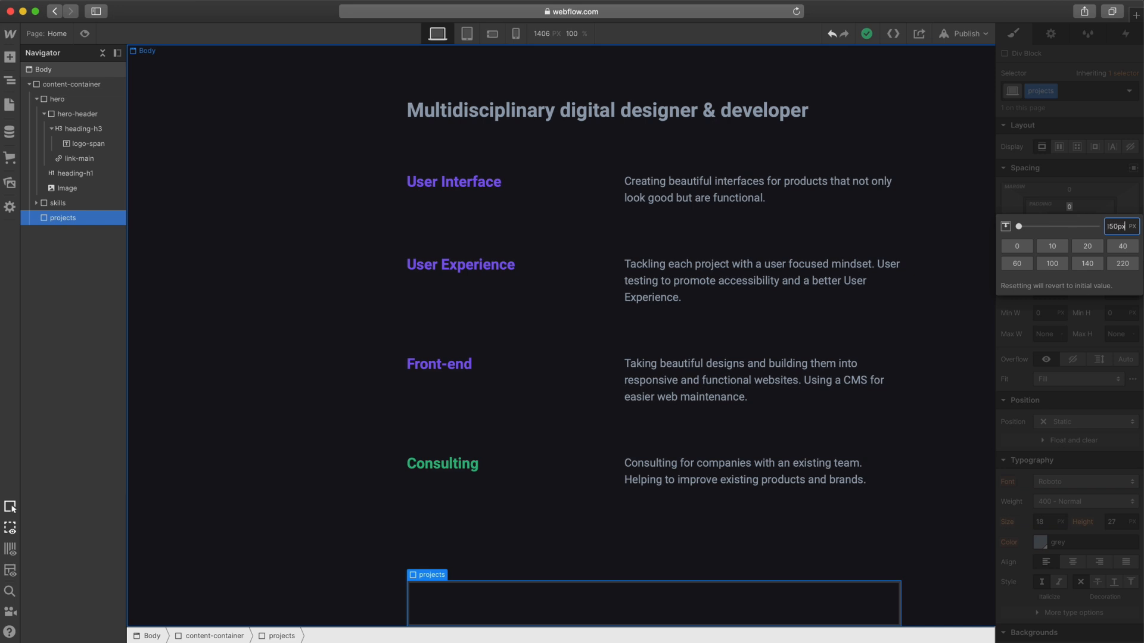
key("Return")
scroll(616, 536, "down", 1)
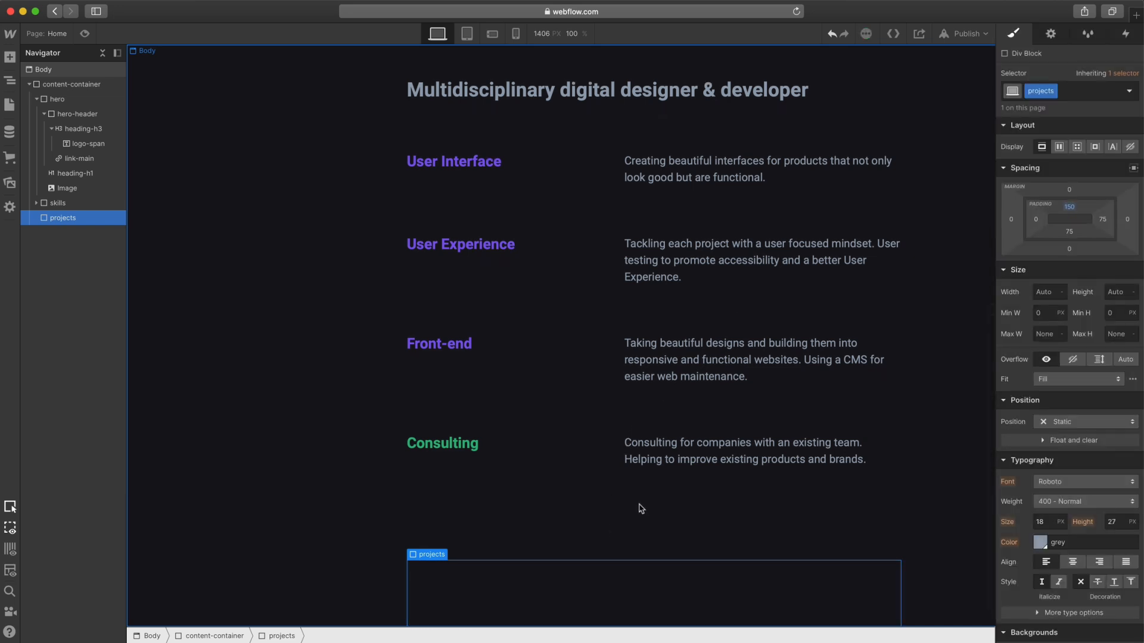
left_click(1069, 231)
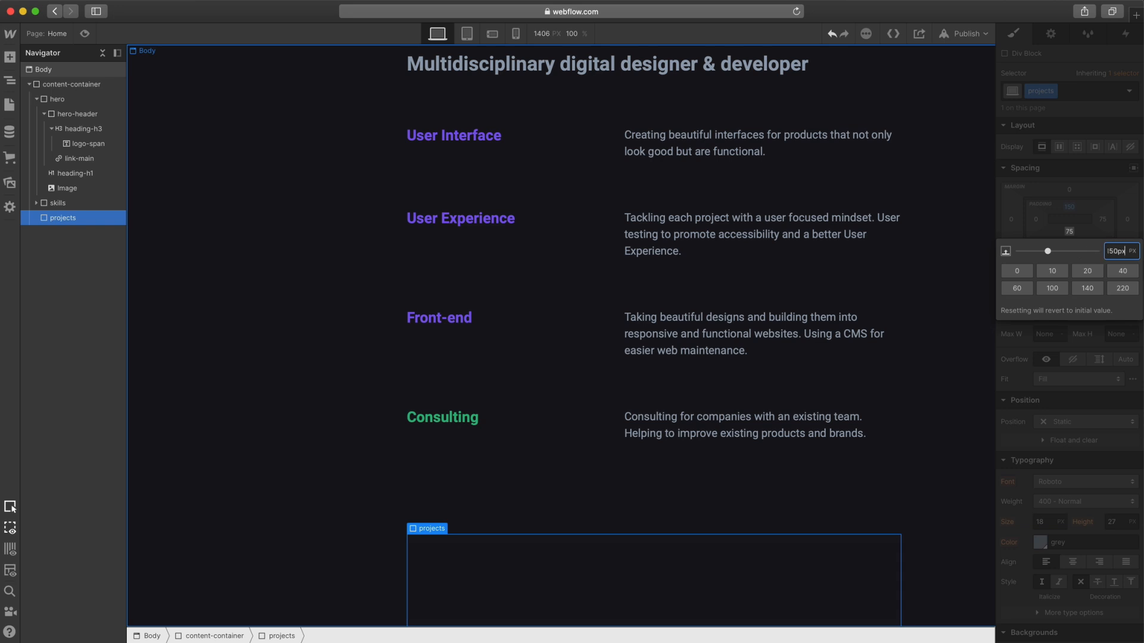
type("150px")
key("Return")
scroll(546, 417, "down", 3)
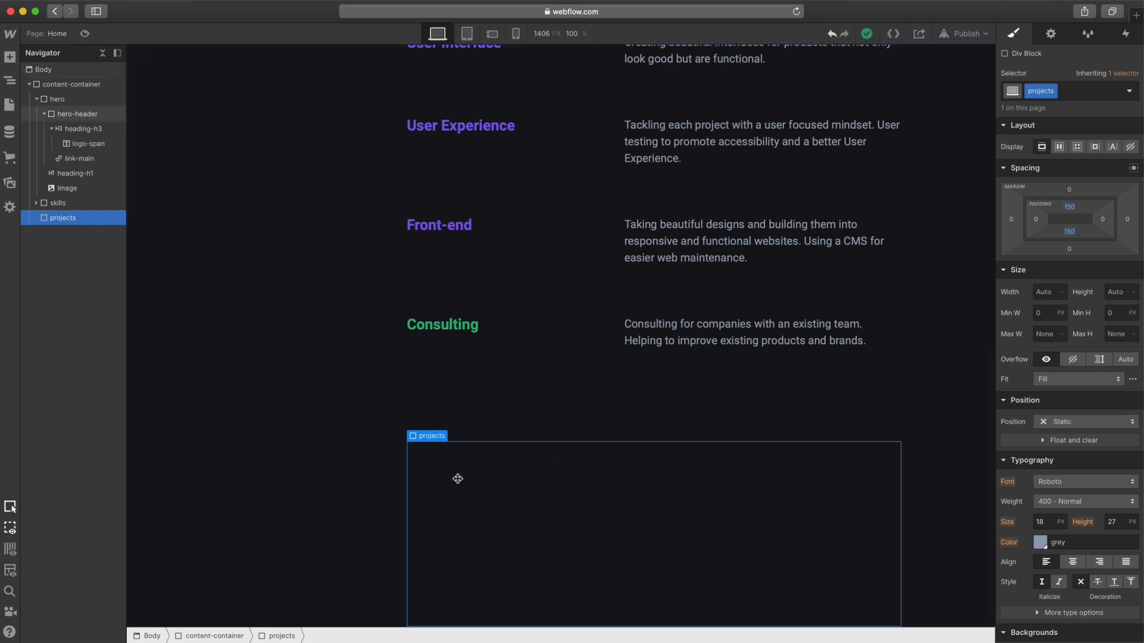
- Add a div block inside the projects div and give it the class projects-header
key("super+e")
type("divl")
key("BackSpace")
key("BackSpace")
key("BackSpace")
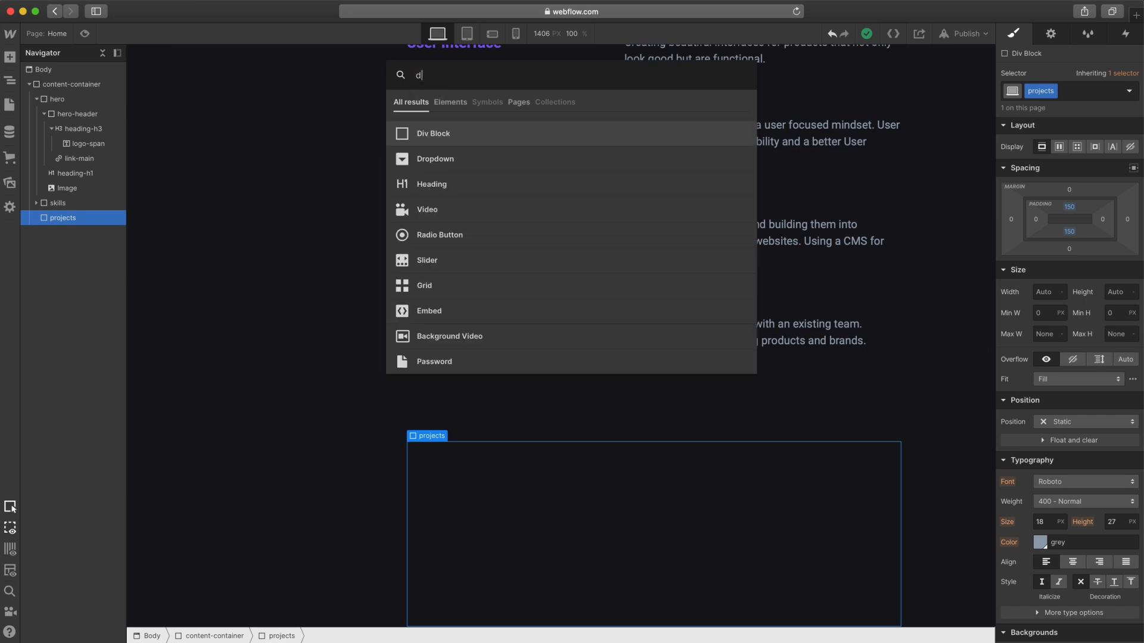
type("iv")
key("Return")
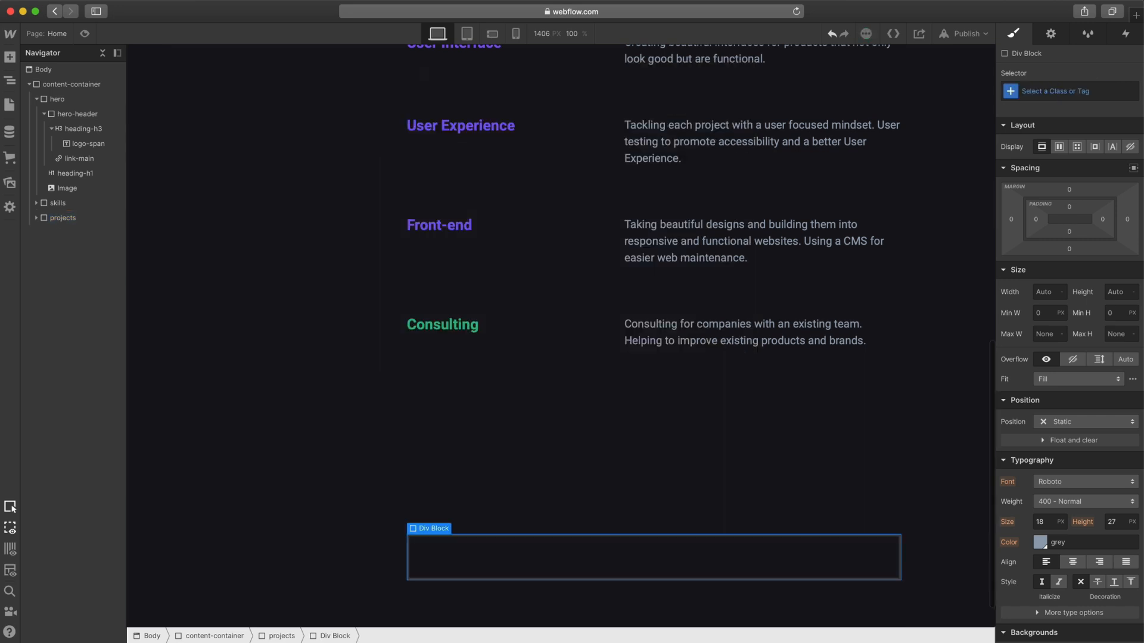
left_click(1042, 96)
type("projects-")
type("header")
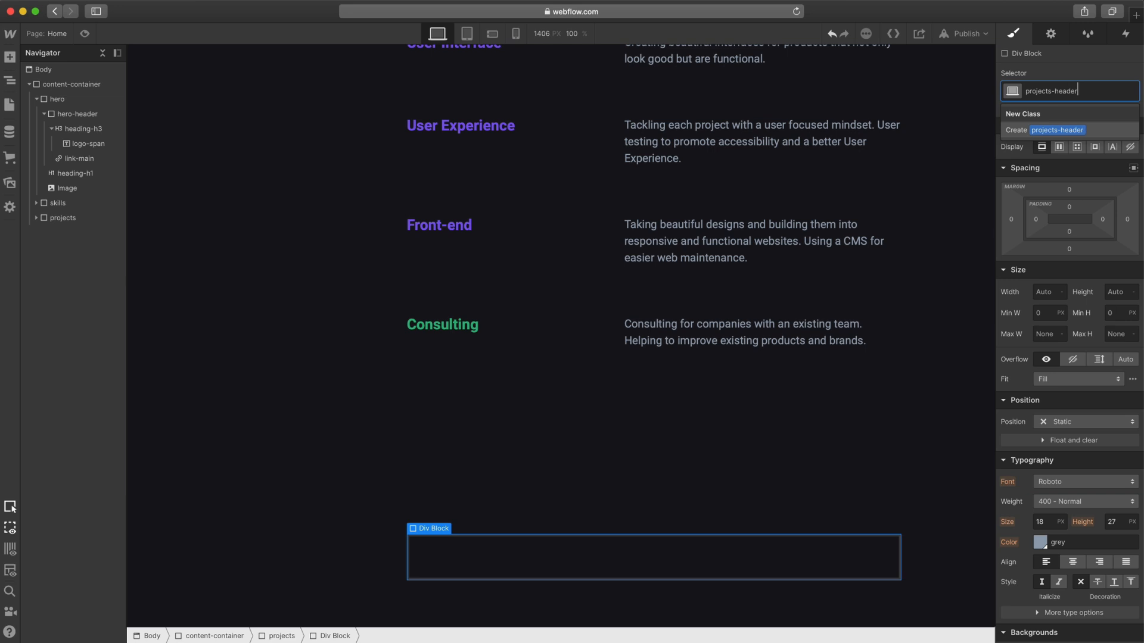
key("Return")
- Add a heading inside the projects-header div and set its type to H2
key("super+e")
type("head")
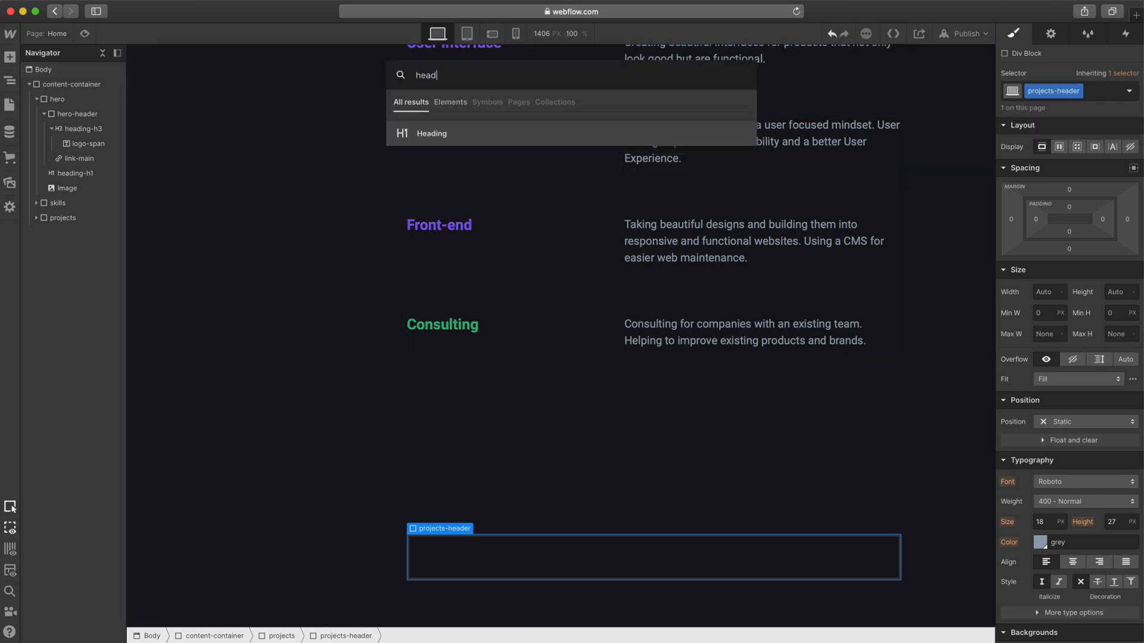
key("Return")
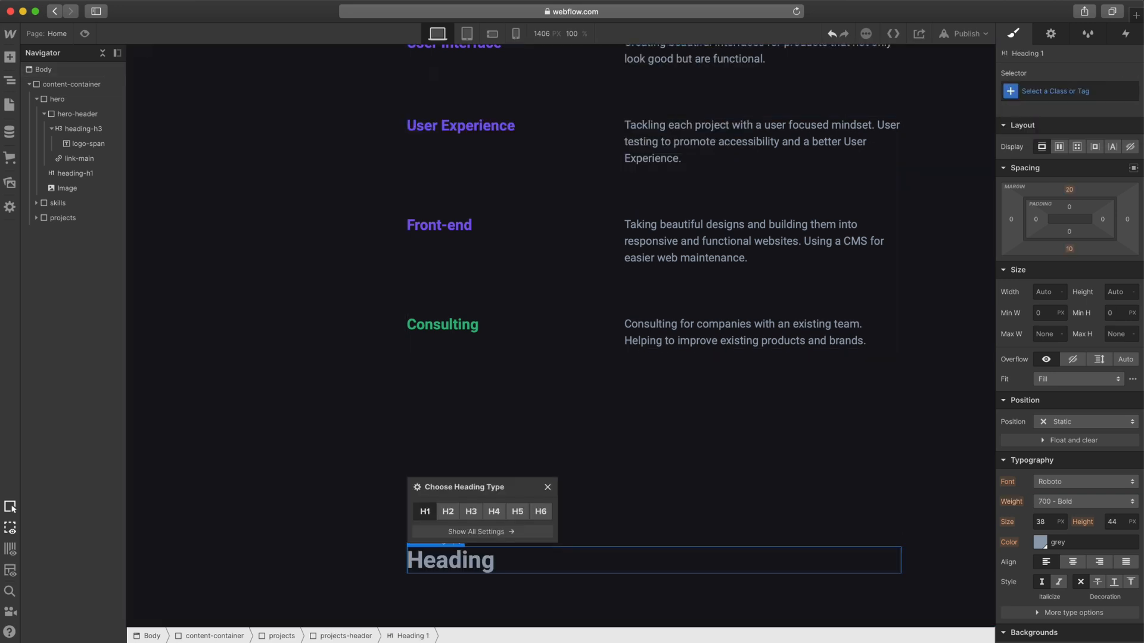
left_click(448, 511)
- Apply the existing class heading-h2 to the new heading and change its text to "Some of my favorite projects"
left_click(1048, 90)
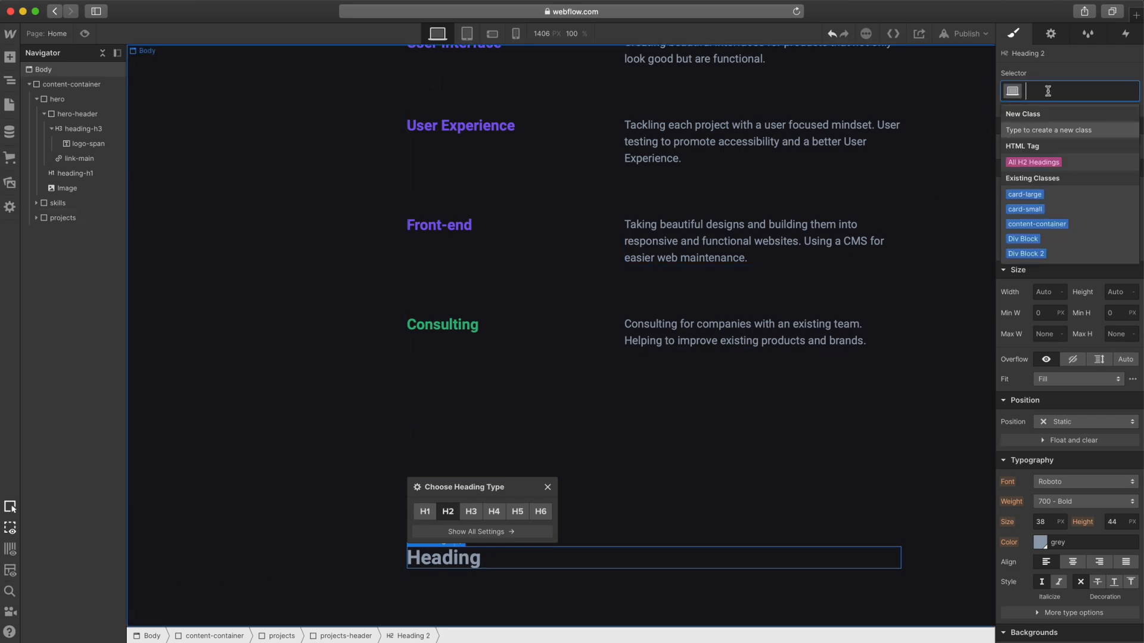
type("heading-h2")
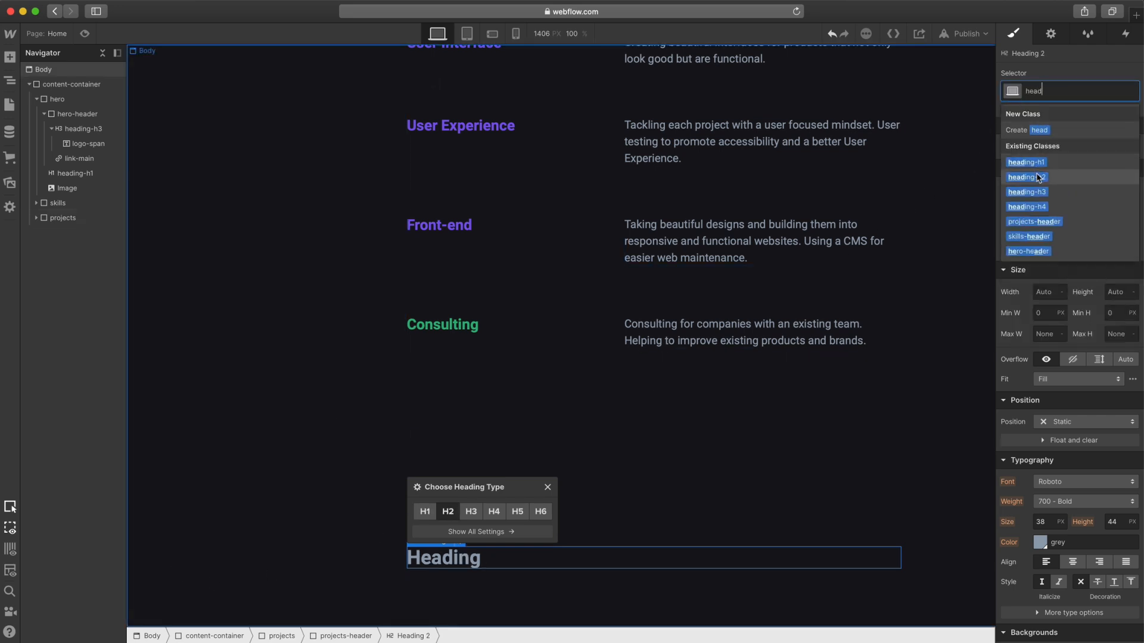
left_click(1024, 178)
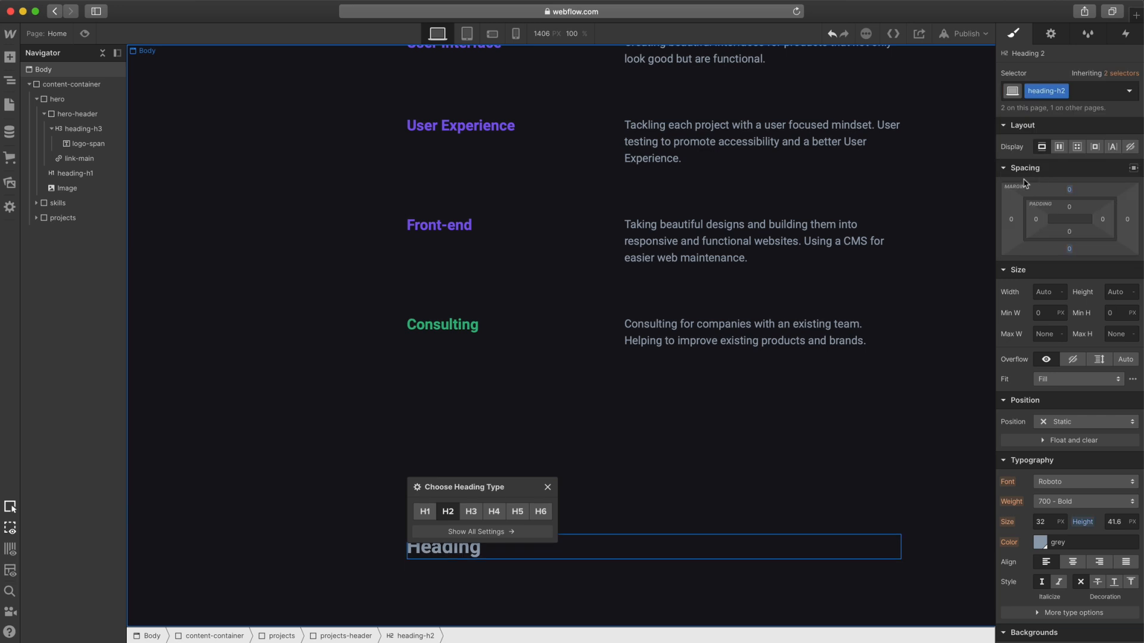
left_click(548, 487)
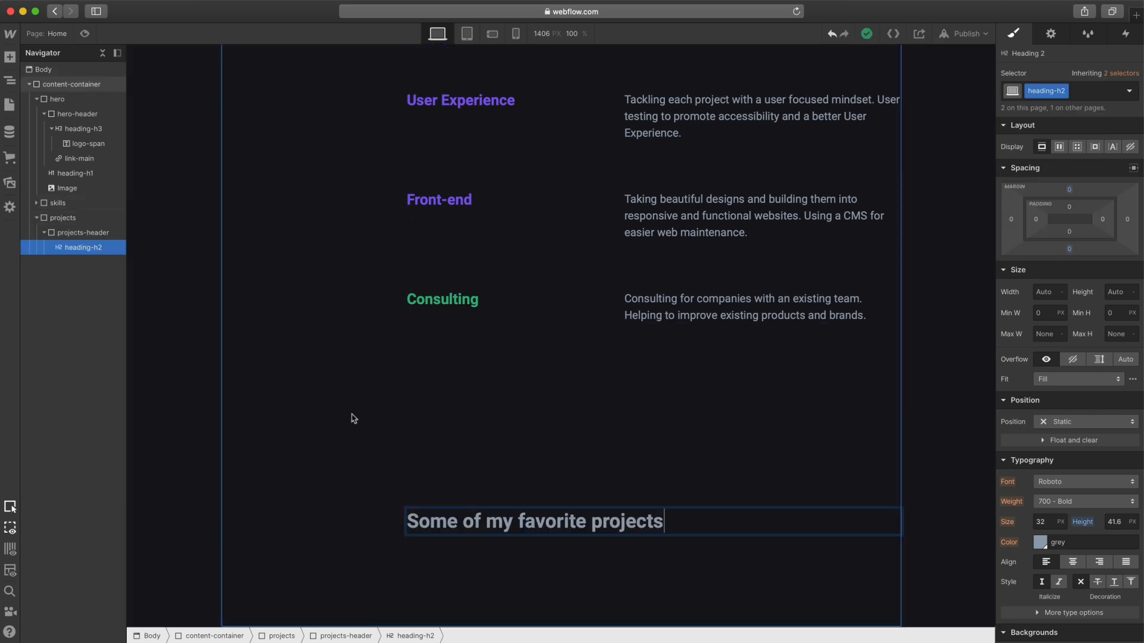
left_click(352, 418)
- Add a grid with two columns and three rows below the "Some of my favorite projects" heading
left_click(462, 522)
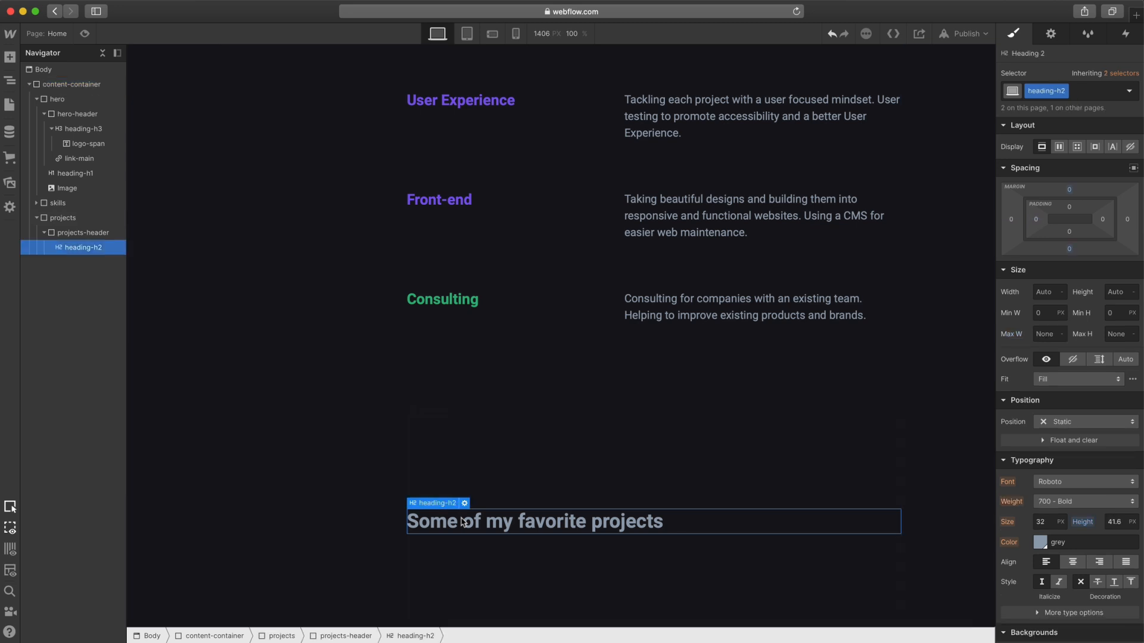
key("super+e")
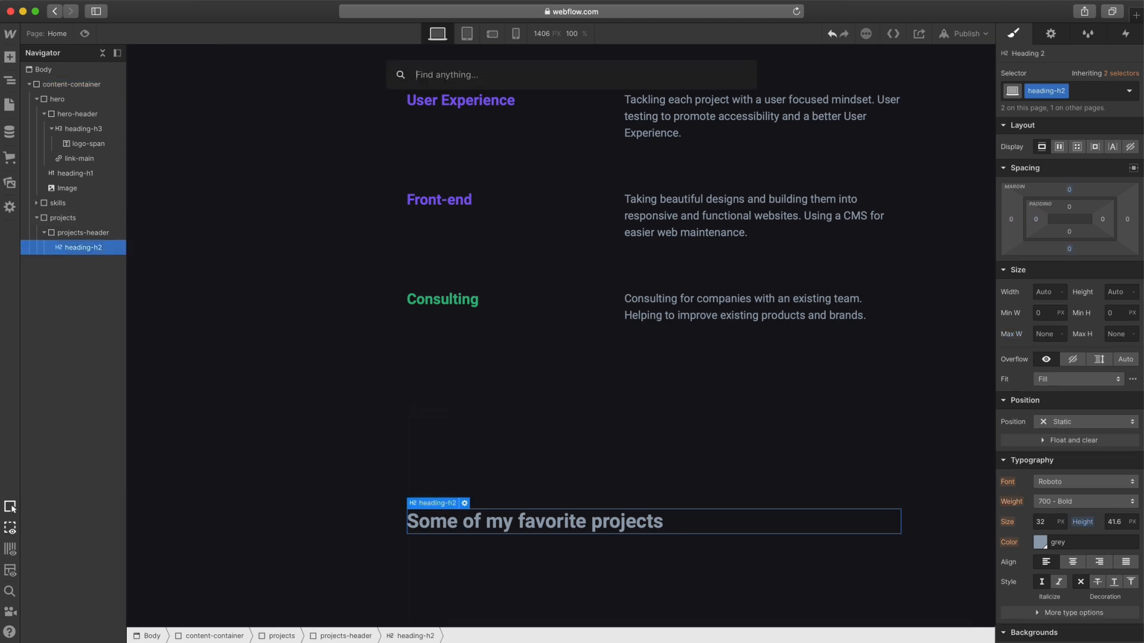
type("grid")
key("Return")
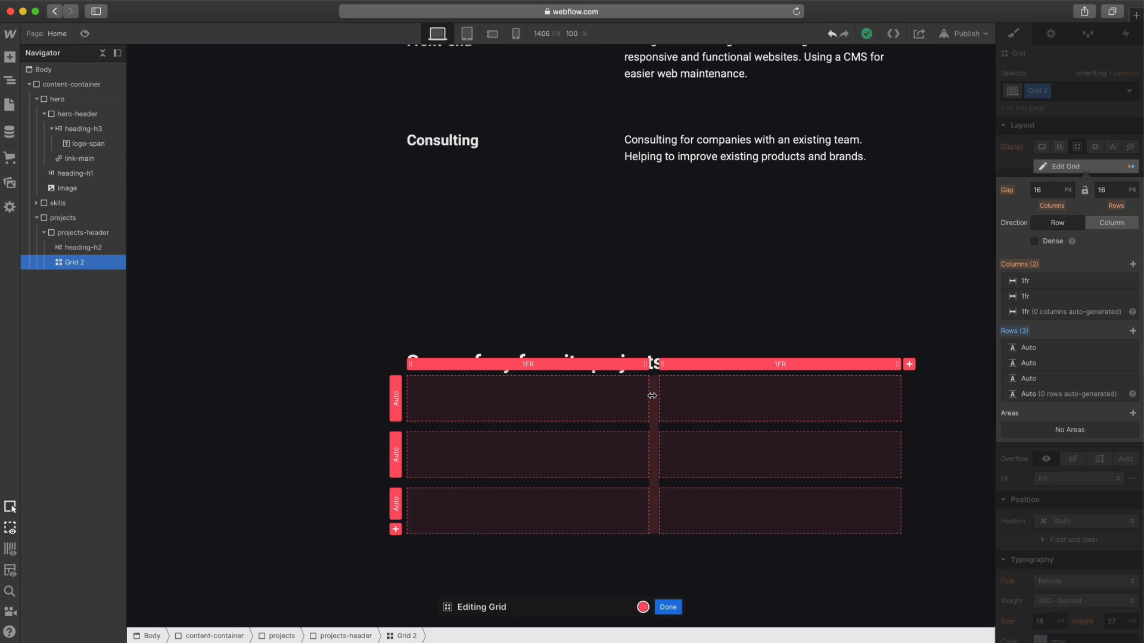
- Set the projects grid's column and row gaps to 60 px and align its items vertically to the start
left_click_drag(652, 396, 712, 457)
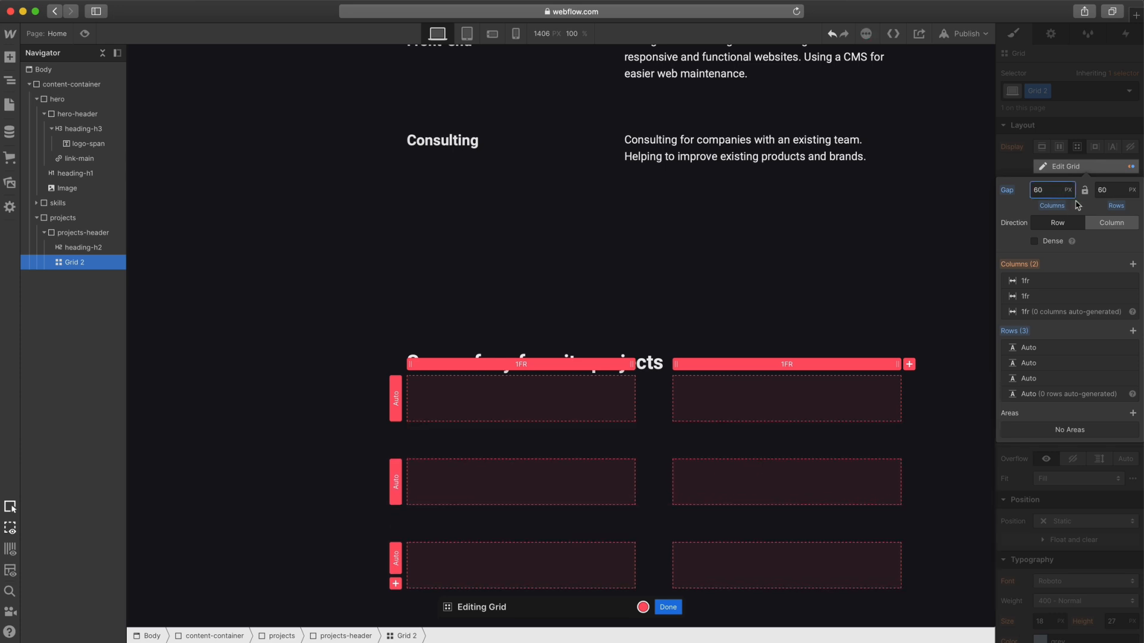
key("Return")
left_click(668, 607)
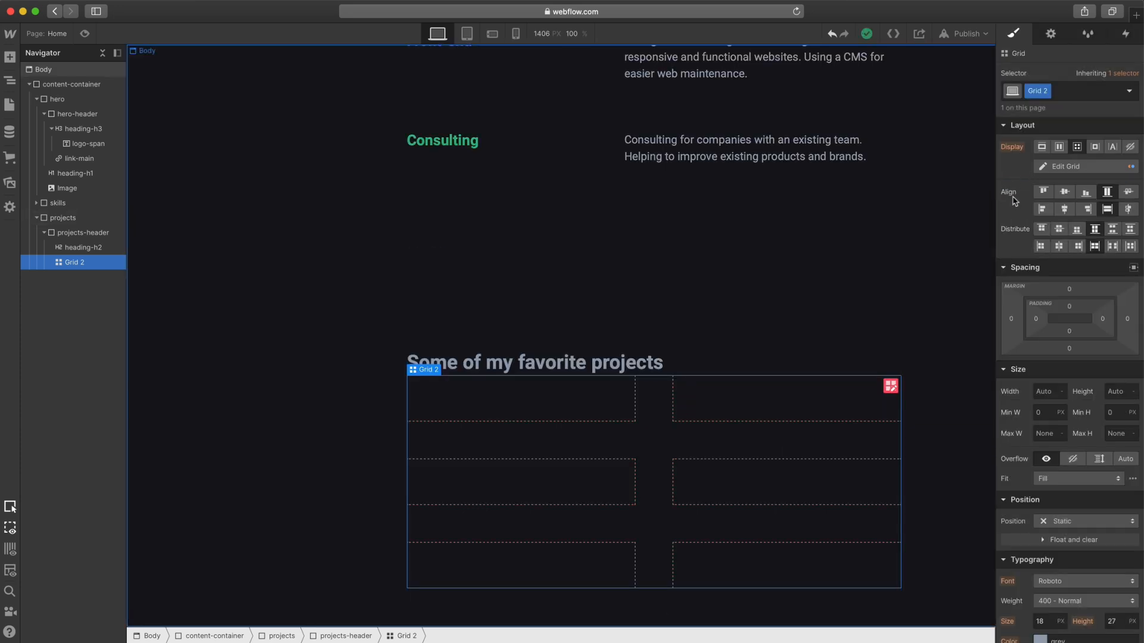
left_click(1043, 192)
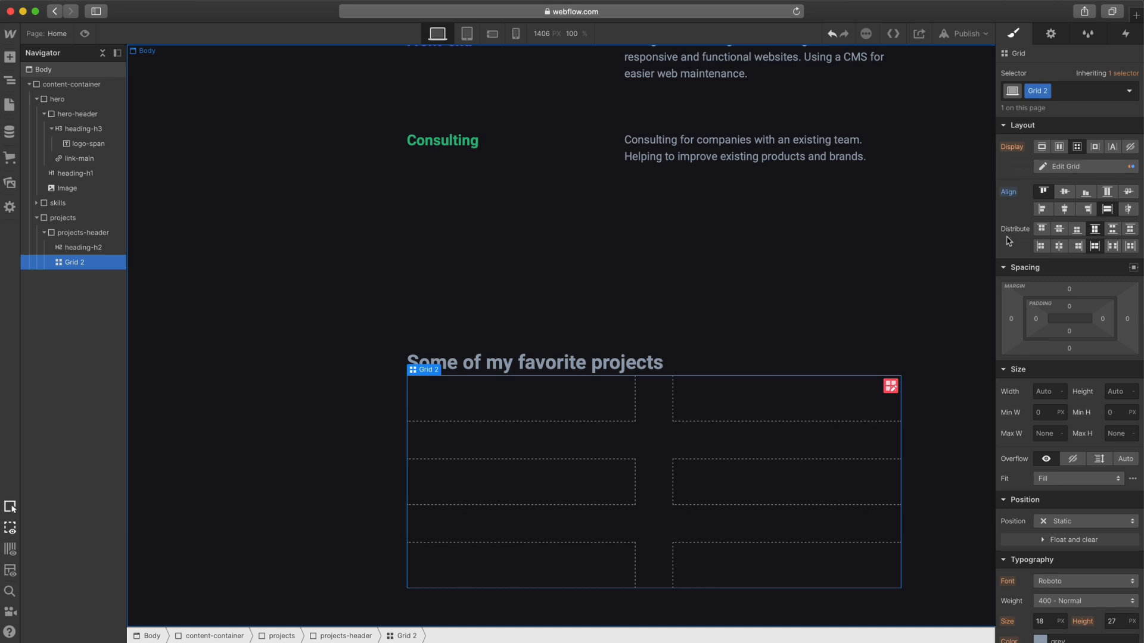
- Copy the card-large link block from the styles page
left_click(53, 33)
left_click(55, 147)
scroll(750, 256, "down", 7)
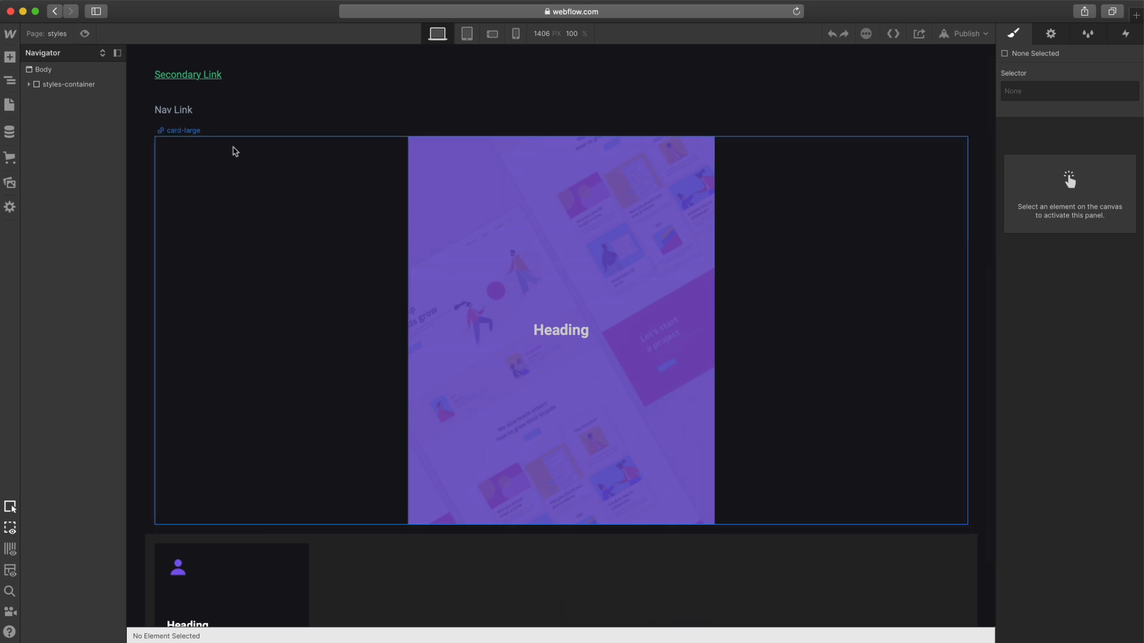
left_click(234, 151)
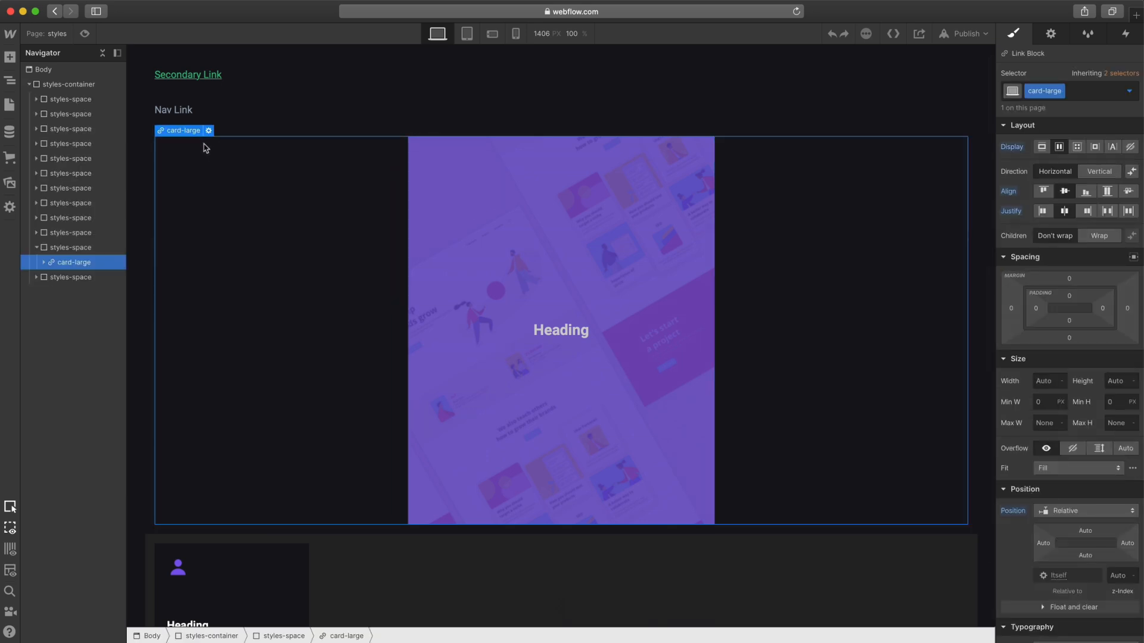
- Return to the Home page and paste the card-large block into the grid below "Some of my favorite projects"
left_click(57, 34)
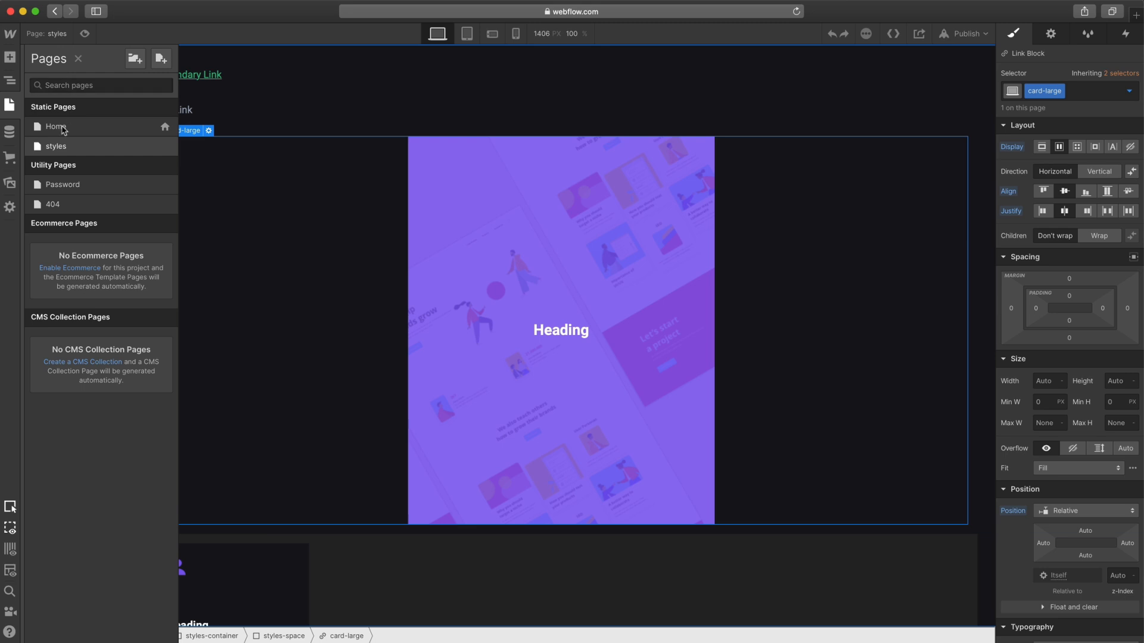
left_click(62, 132)
scroll(401, 414, "down", 10)
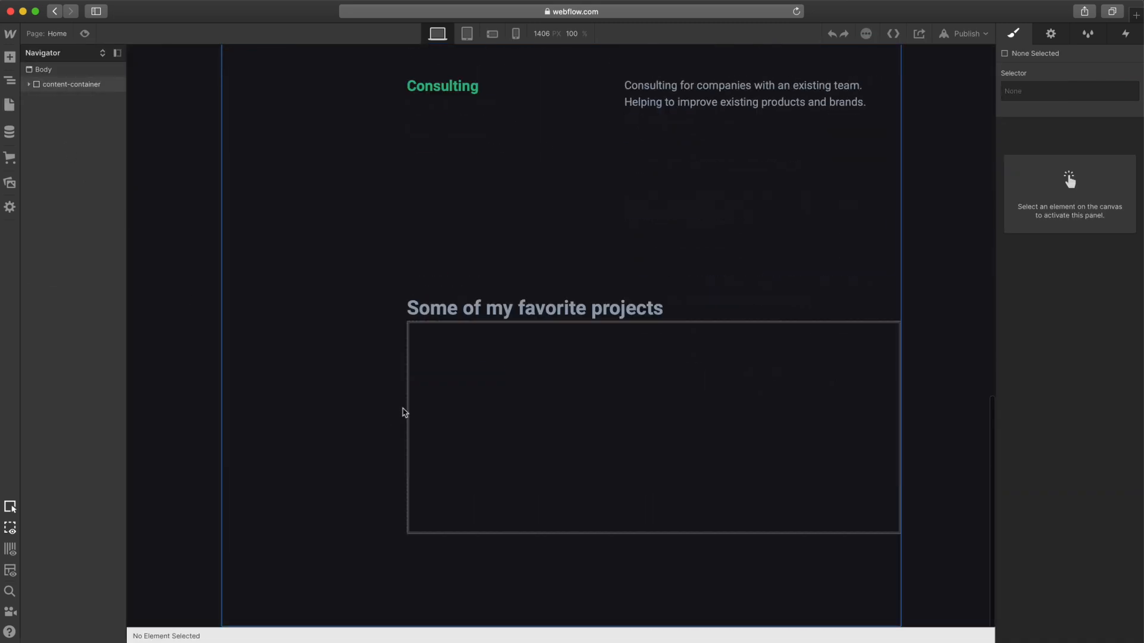
left_click(482, 355)
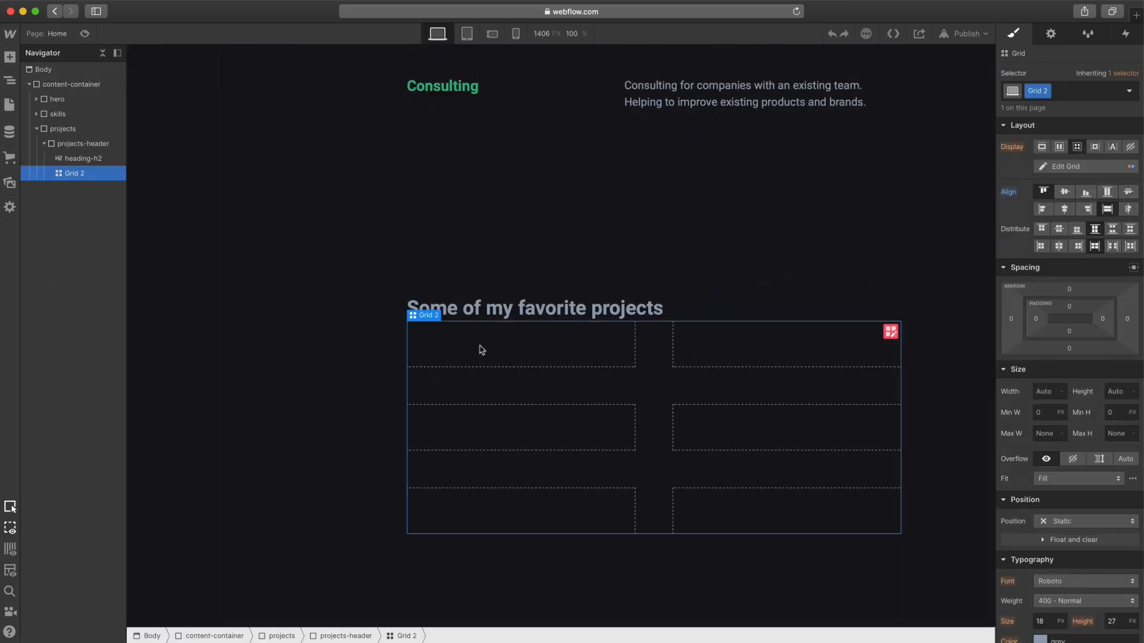
key("super+v")
scroll(534, 365, "down", 3)
scroll(532, 362, "down", 2)
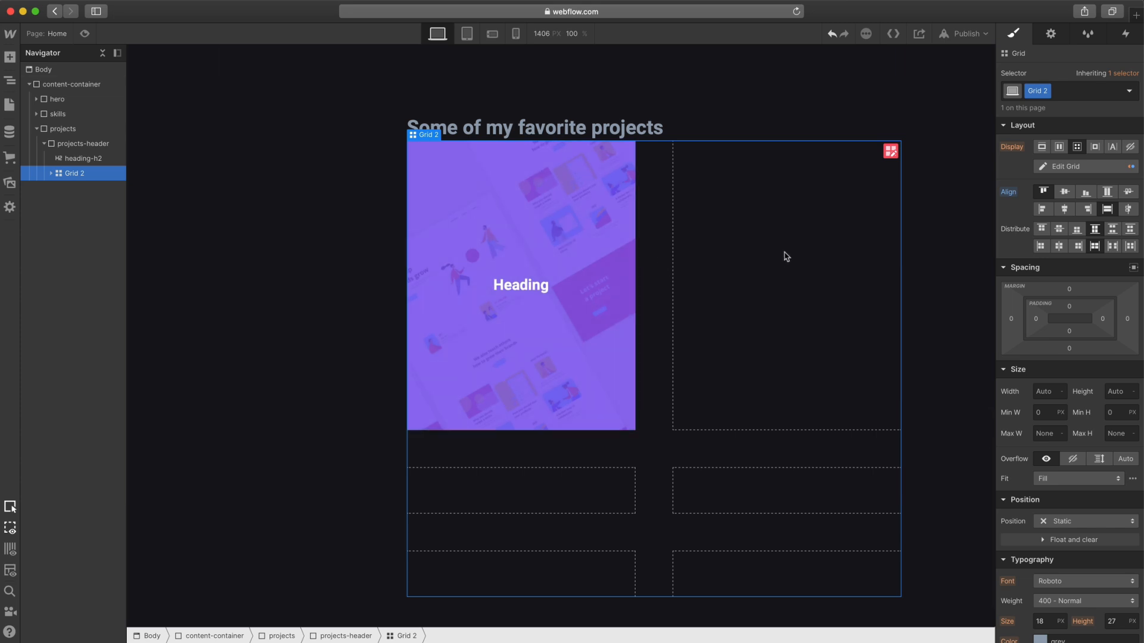
- Paste four more copies of the card-large block into the projects grid
key("super+v")
key("super+v")
key("super+v")
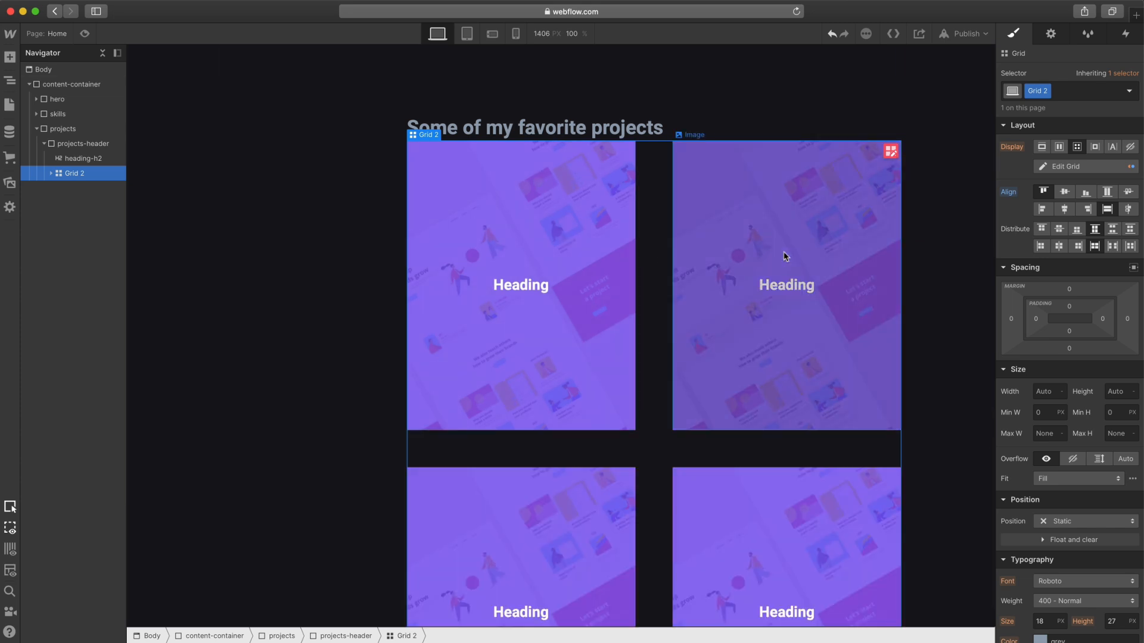
scroll(785, 256, "down", 8)
key("super+v")
scroll(626, 294, "up", 9)
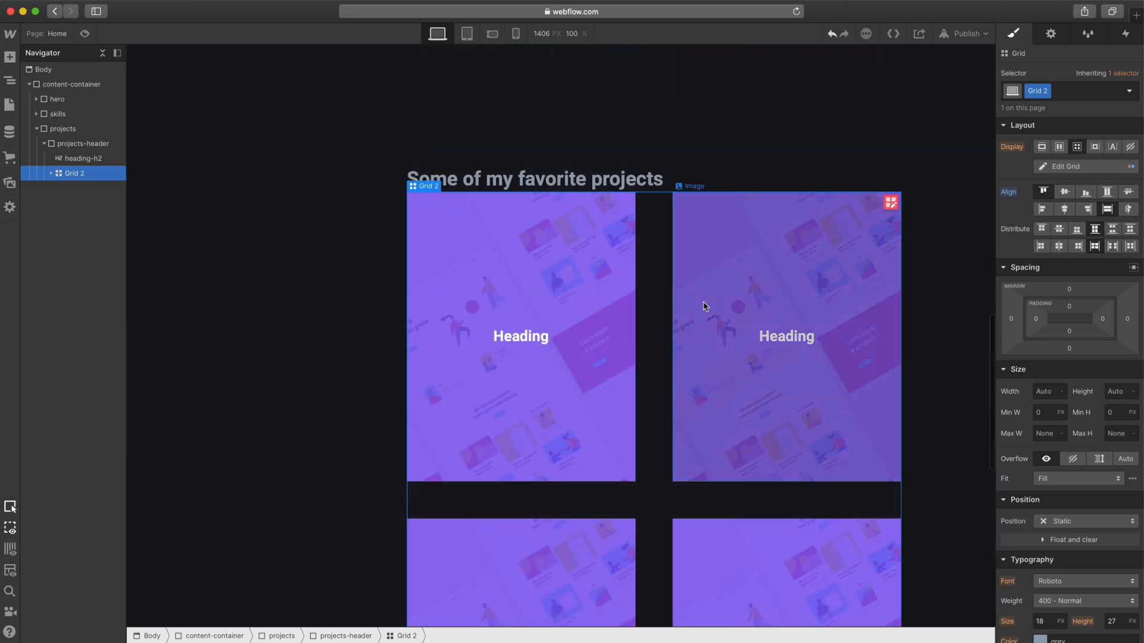
- Replace the second project card's image with the orange card image ending in 2.png
left_click(807, 227)
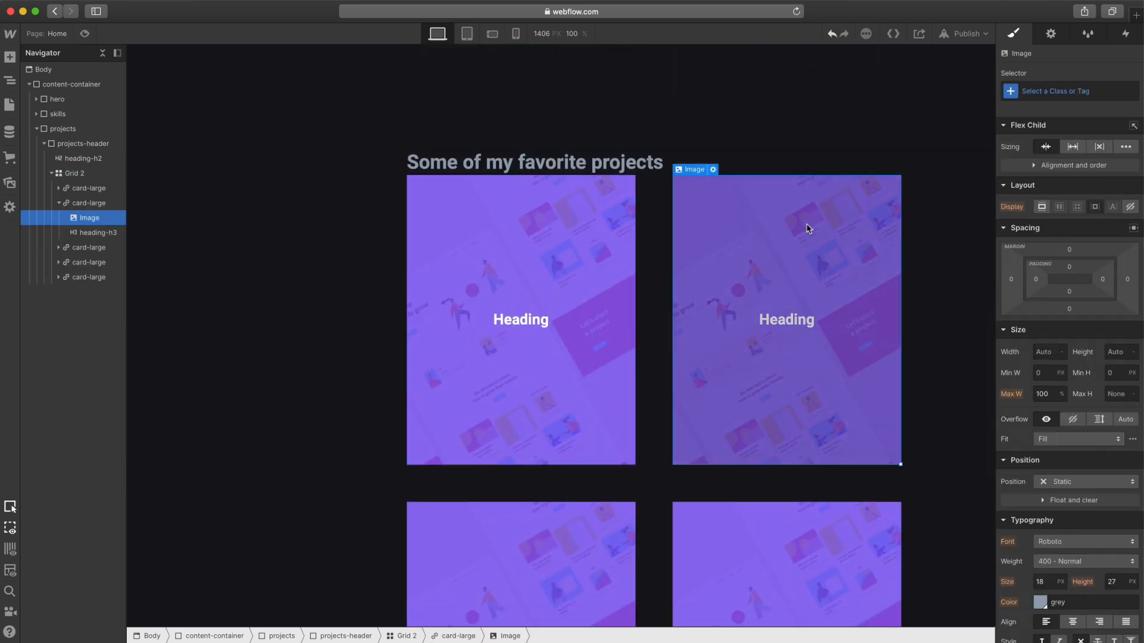
left_click(713, 170)
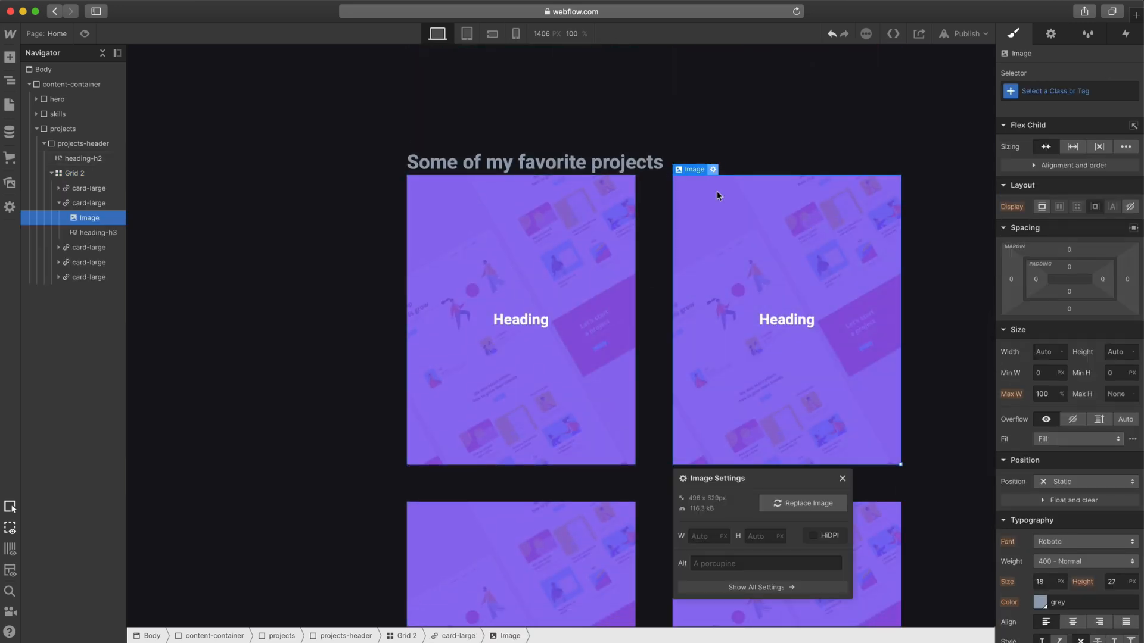
left_click(805, 504)
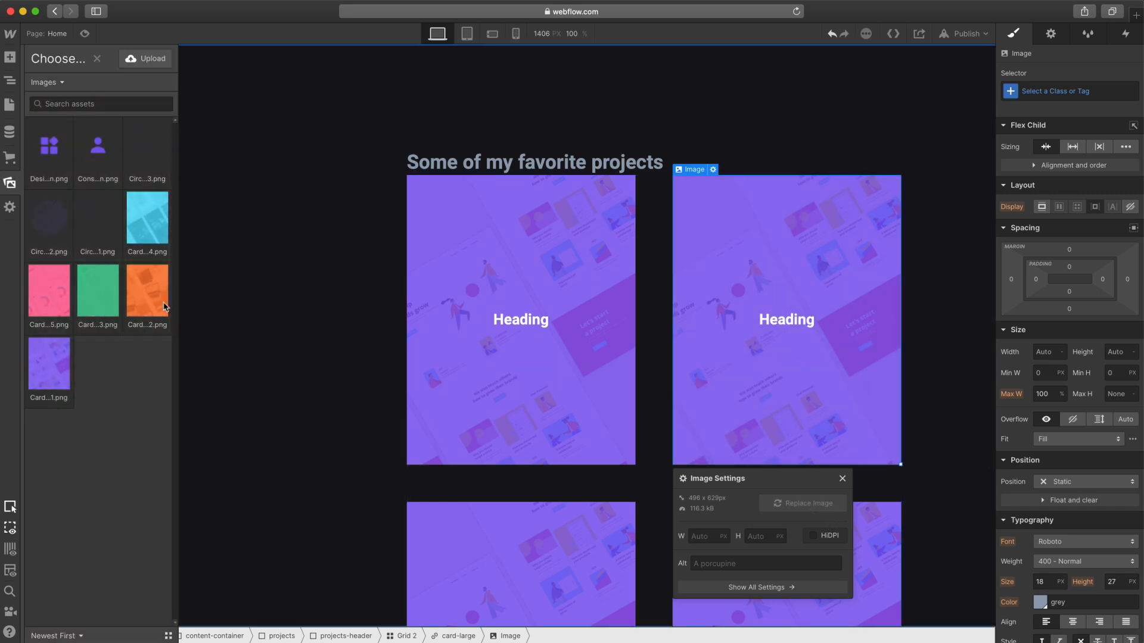
left_click(147, 288)
- Replace the third project card's image with the green card image ending in 3.png
scroll(557, 320, "down", 4)
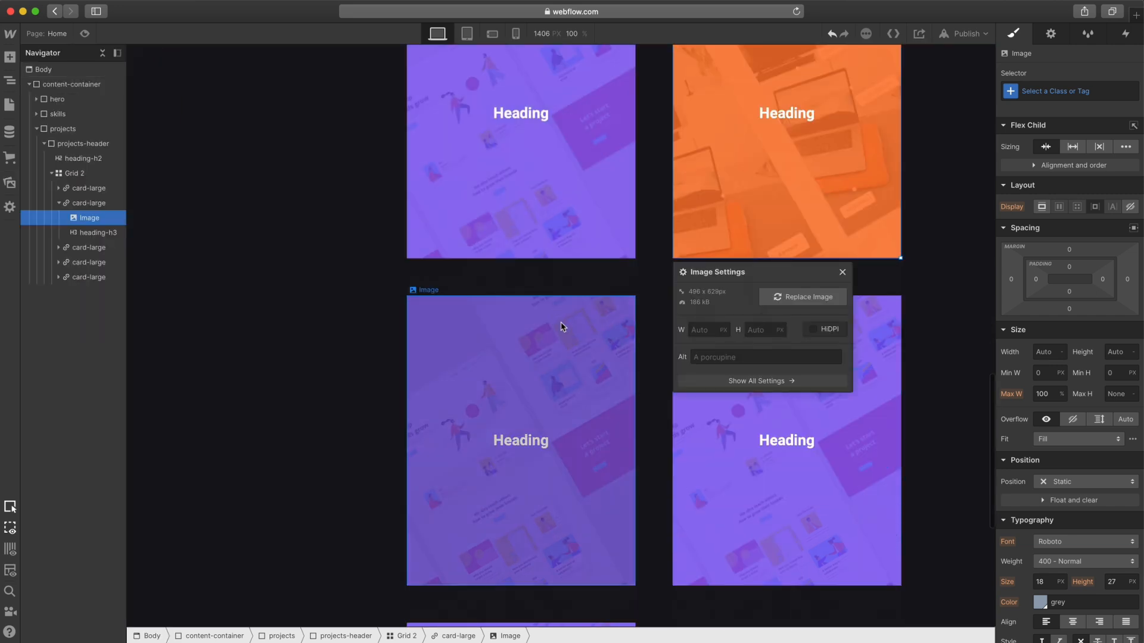
left_click(625, 337)
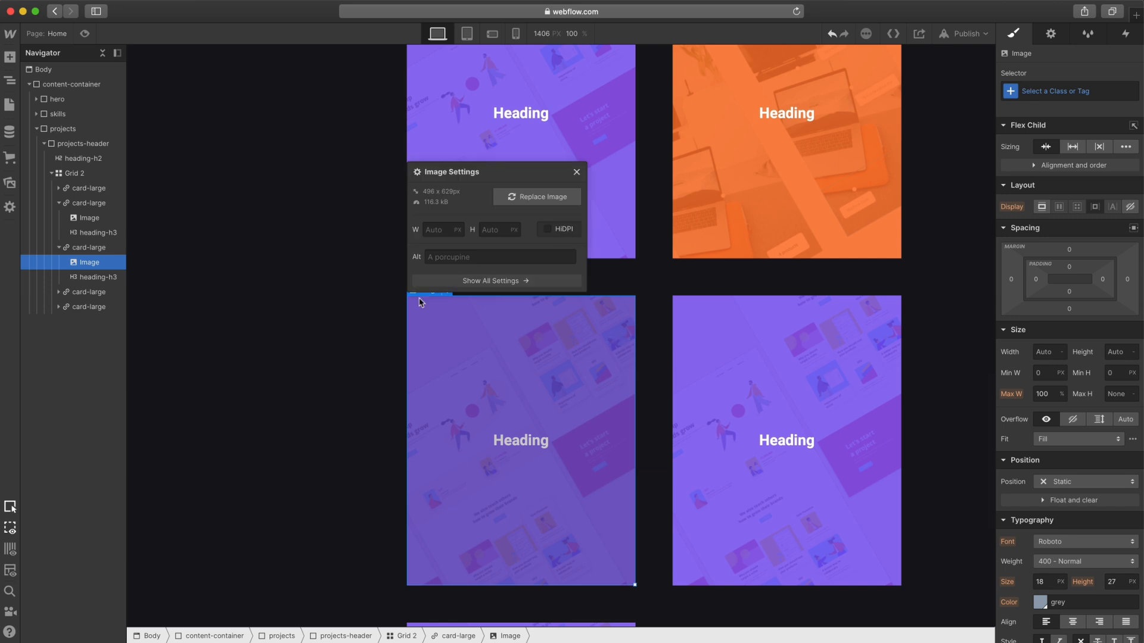
left_click(543, 197)
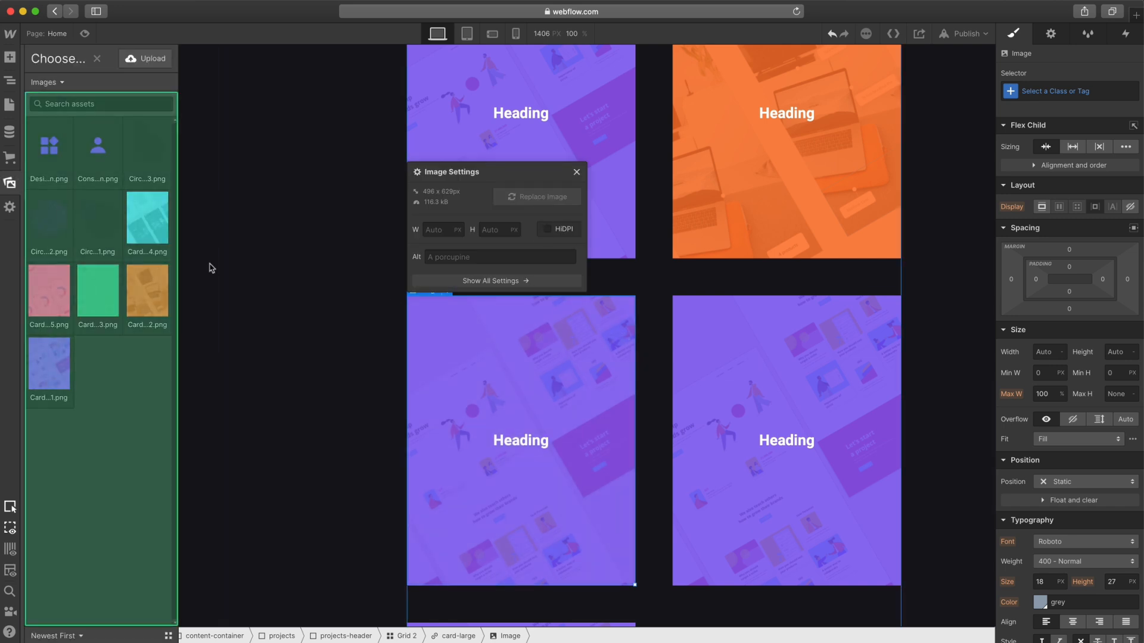
left_click(92, 291)
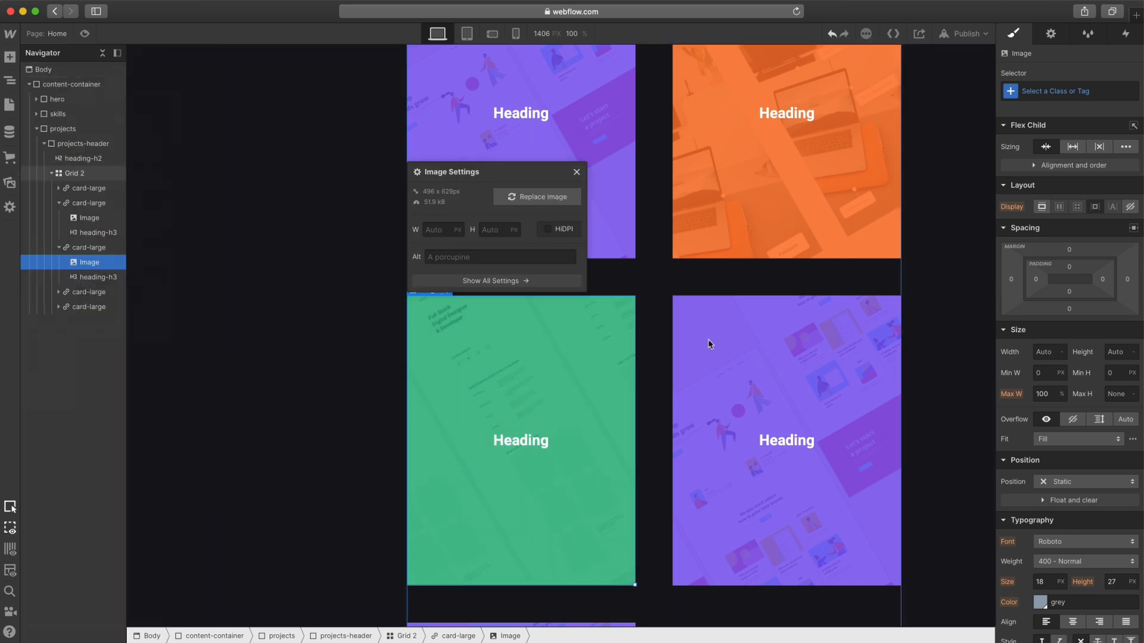
- Replace the fourth project card's image with the blue card image ending in 4.png
left_click(710, 341)
left_click(803, 197)
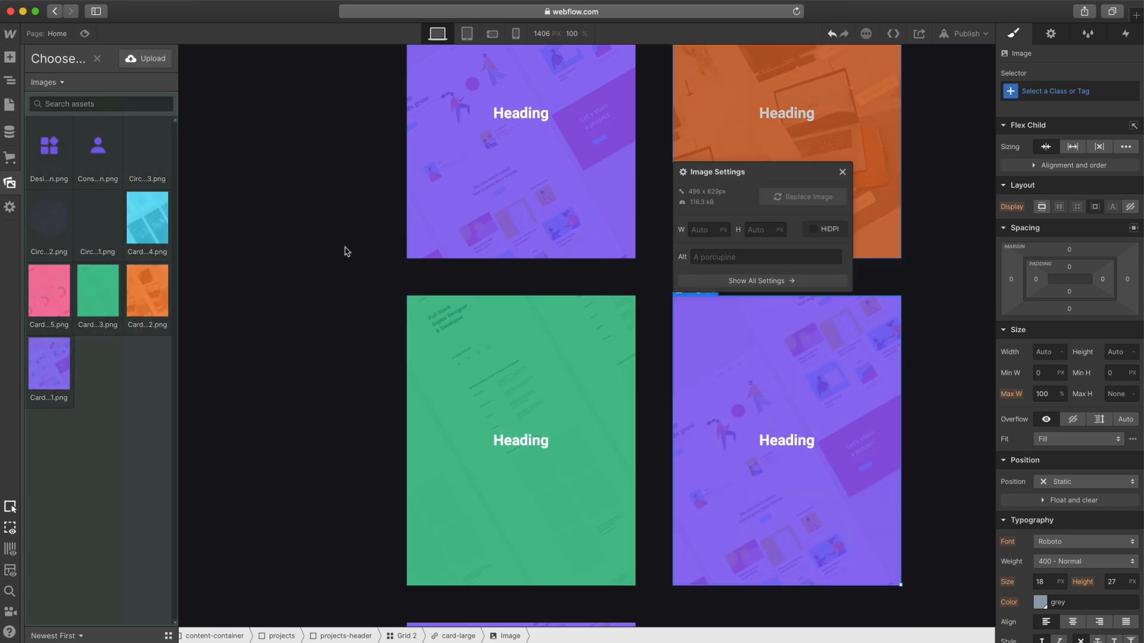
left_click(148, 224)
- Replace the fifth project card's image with the pink card image ending in 5.png and close the image settings
scroll(423, 362, "down", 5)
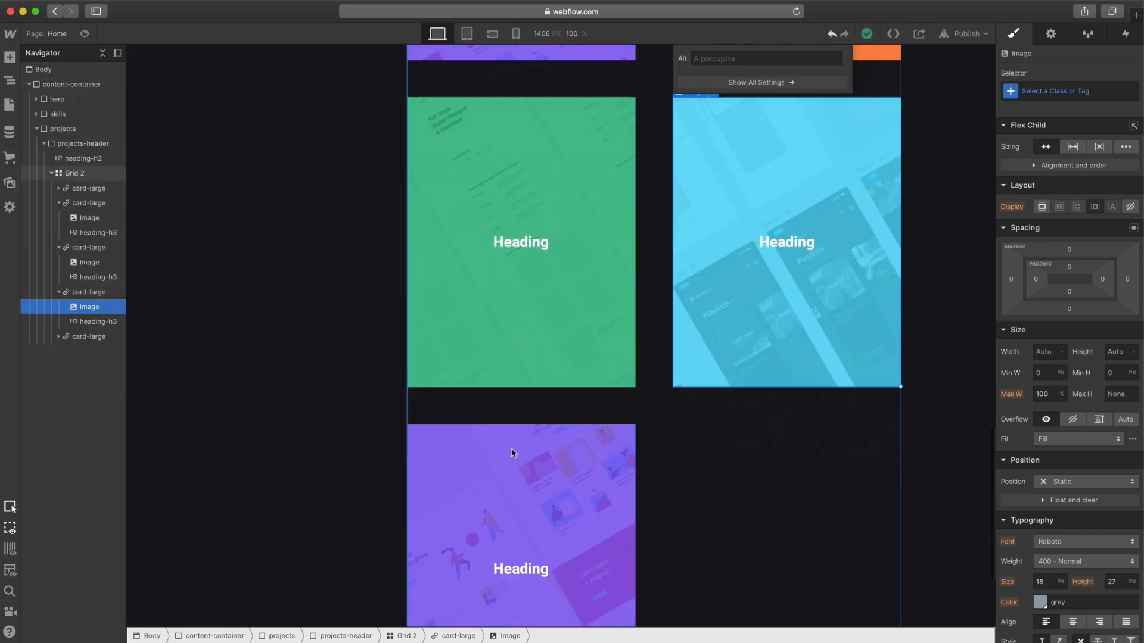
left_click(502, 492)
left_click(537, 325)
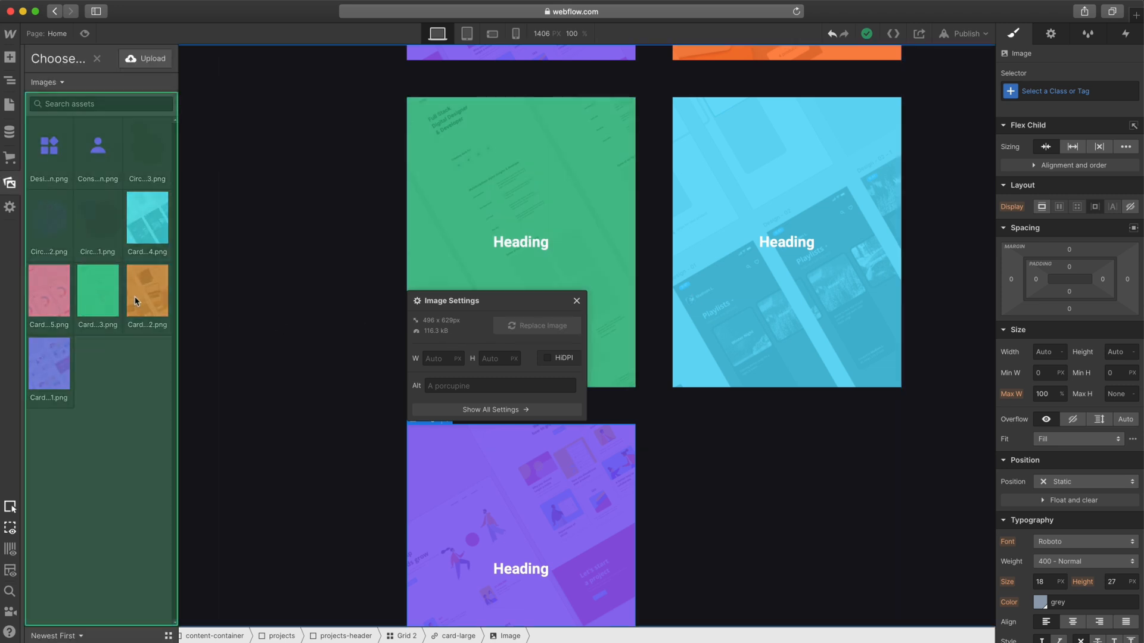
left_click(48, 292)
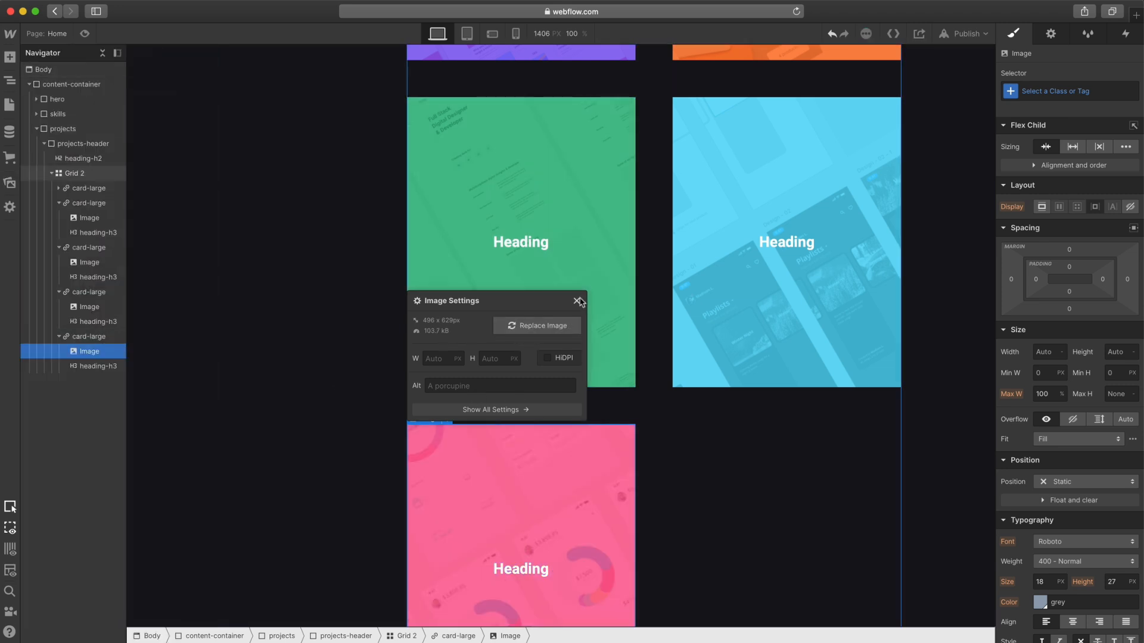
left_click(576, 300)
- Change the five card headings in order to "Web Design", "UX Case Study", "Wireframe Case Study", "Mobile App Design" and "Product Design"
scroll(596, 327, "up", 8)
left_click(521, 243)
left_click(521, 243)
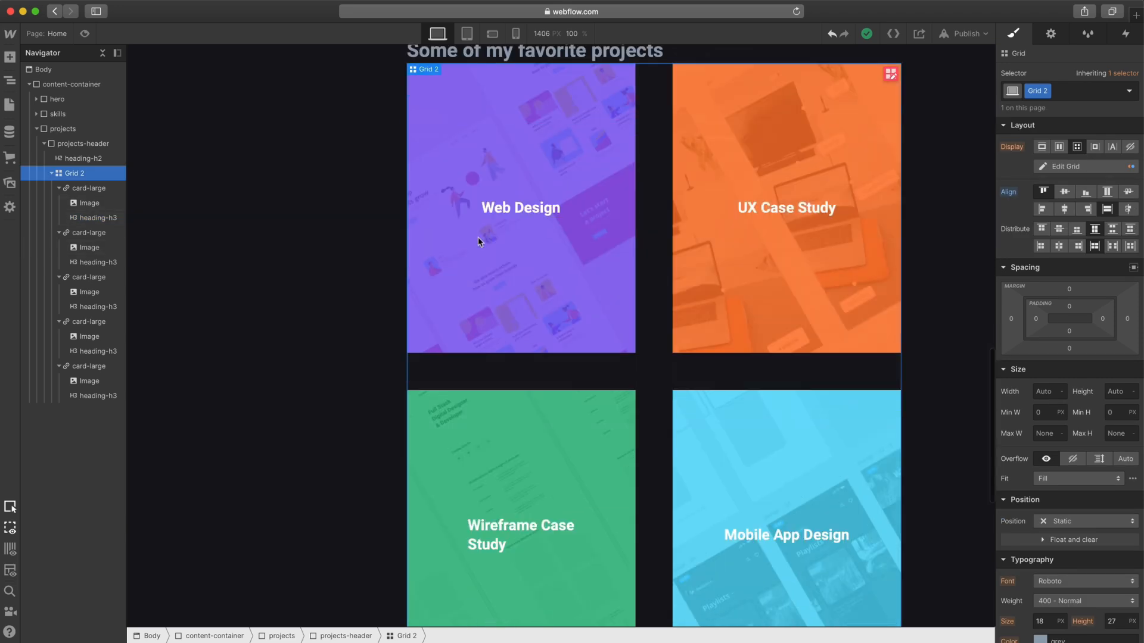
- Center-align the text of the project-heading class using the "Wireframe Case Study" heading
scroll(822, 224, "down", 6)
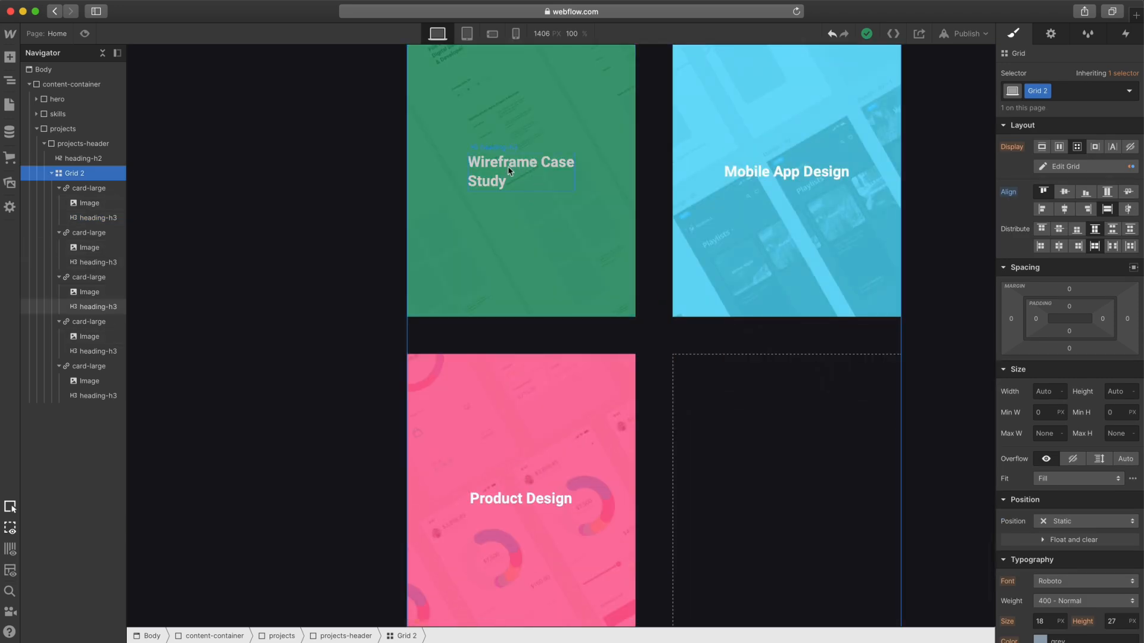
left_click(517, 169)
scroll(1067, 352, "down", 5)
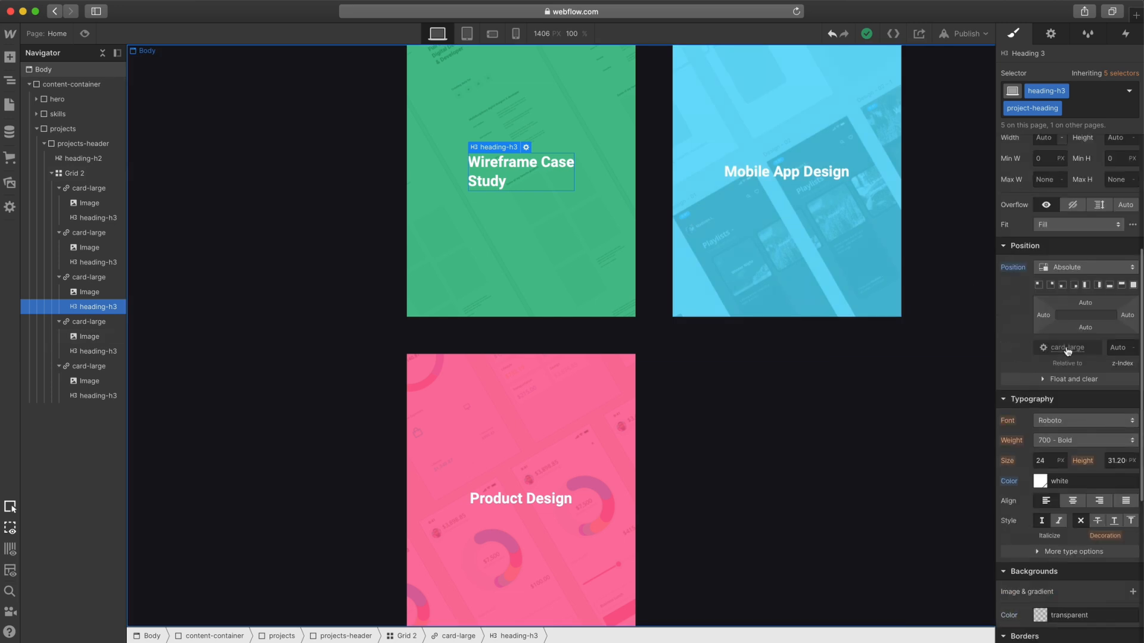
left_click(1073, 477)
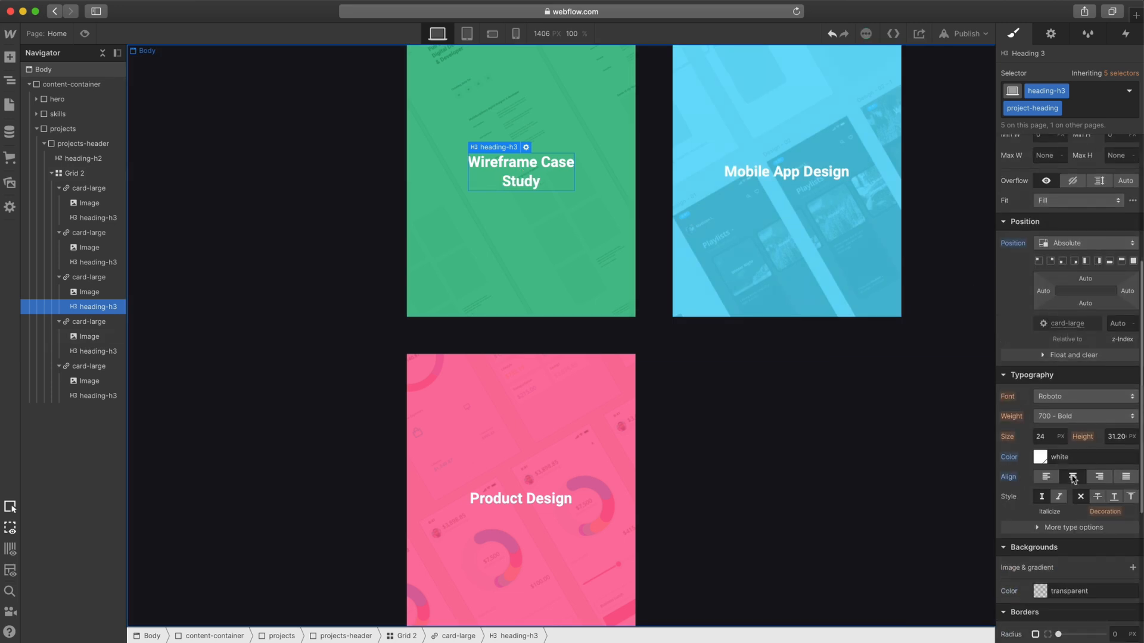
left_click(804, 349)
- Add a div block to the projects grid and place it in the empty cell beside the Product Design card
scroll(805, 350, "down", 2)
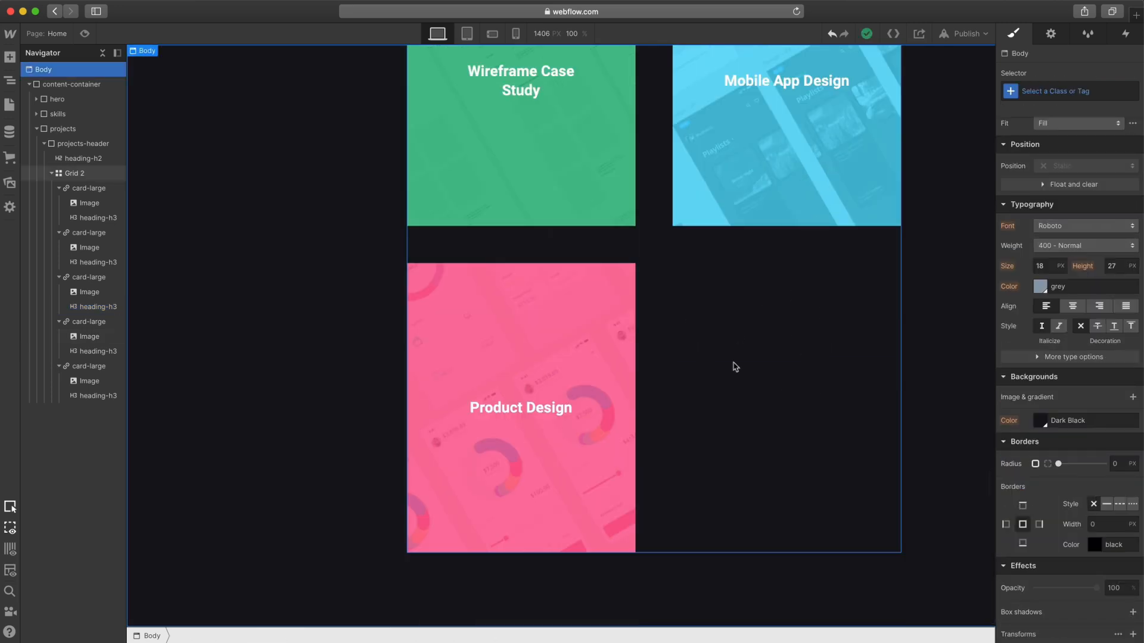
left_click(10, 56)
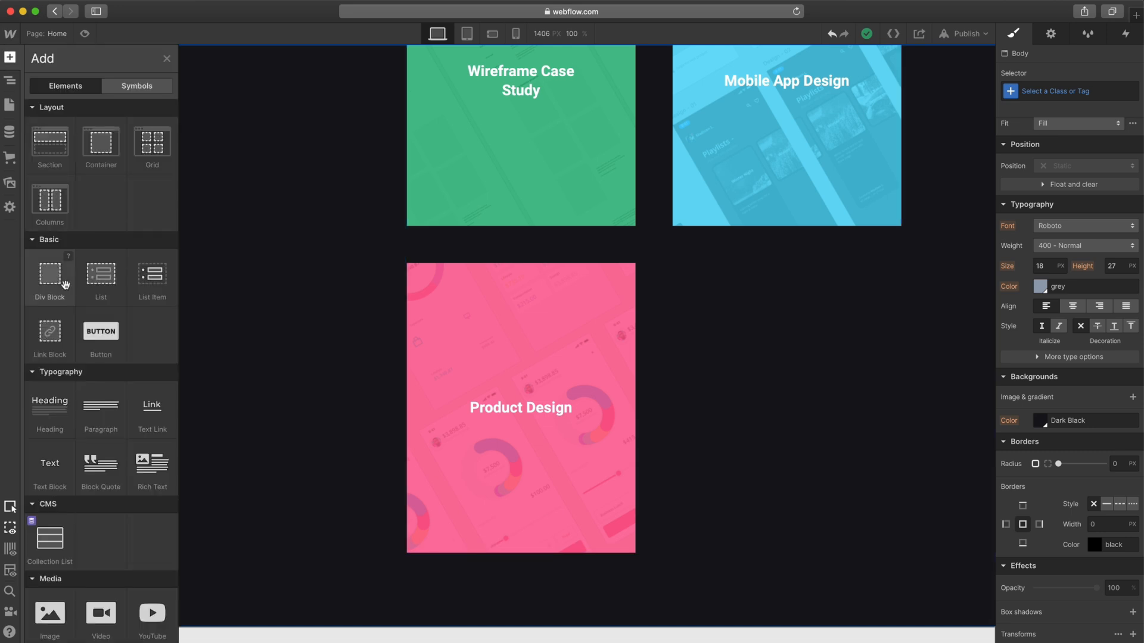
left_click_drag(48, 274, 772, 370)
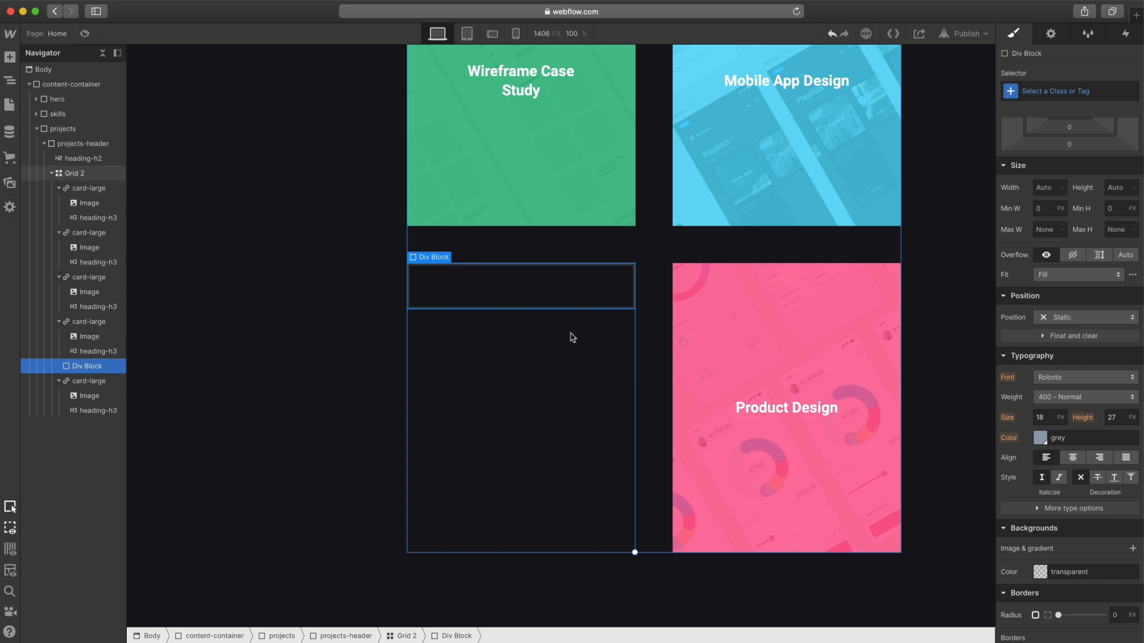
left_click_drag(546, 314, 754, 334)
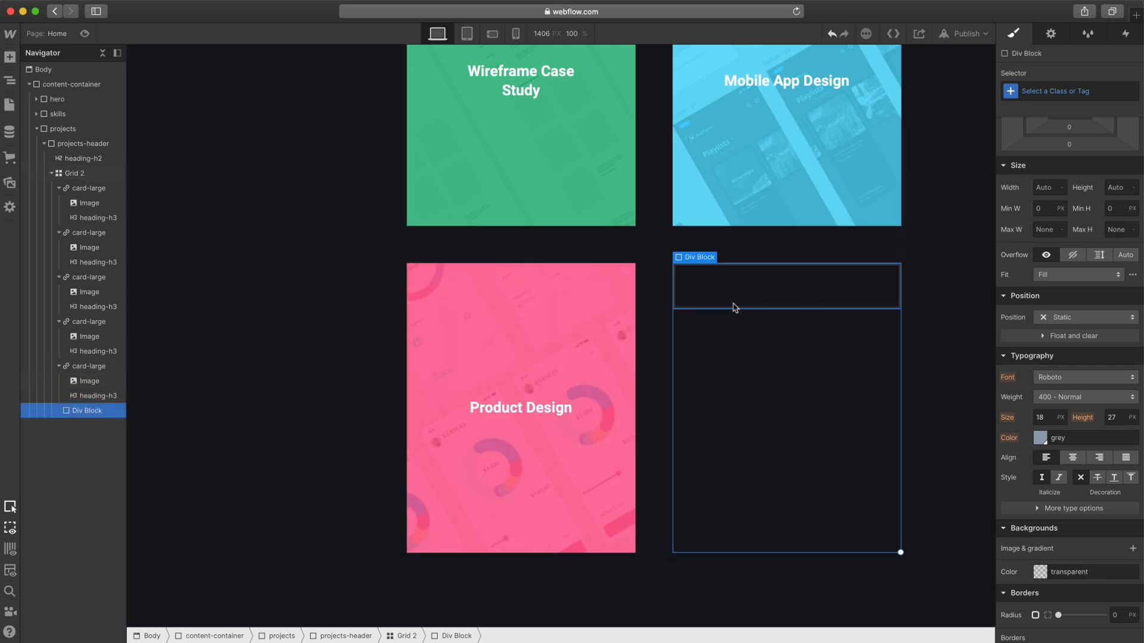
- Apply the existing class card-large to the new div block
key("super+Return")
type("card")
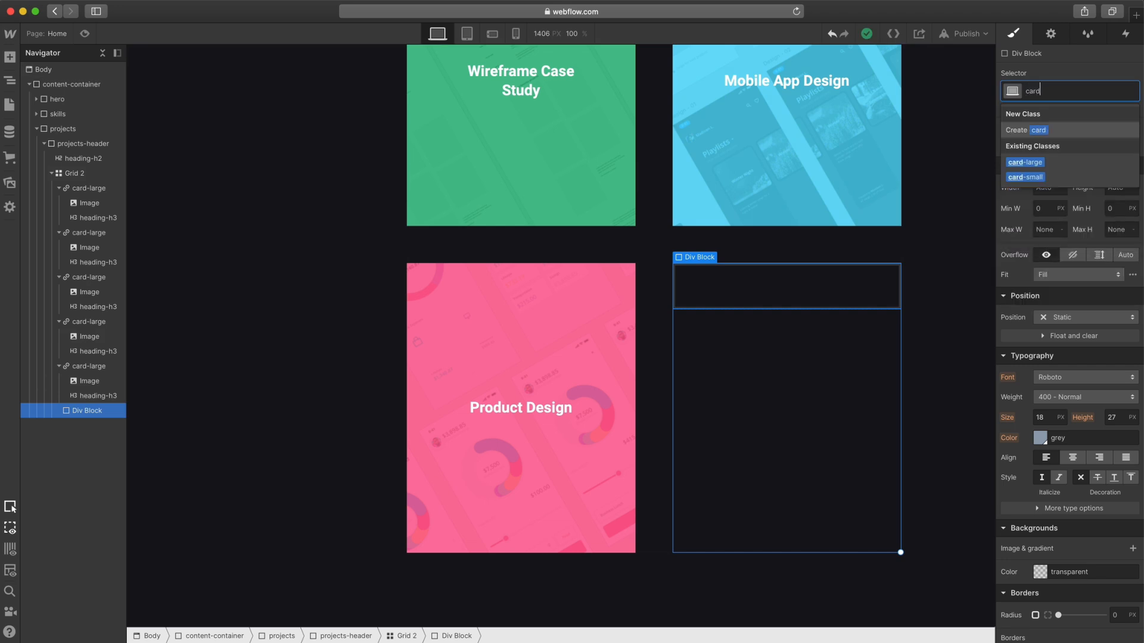
key("Down")
key("Return")
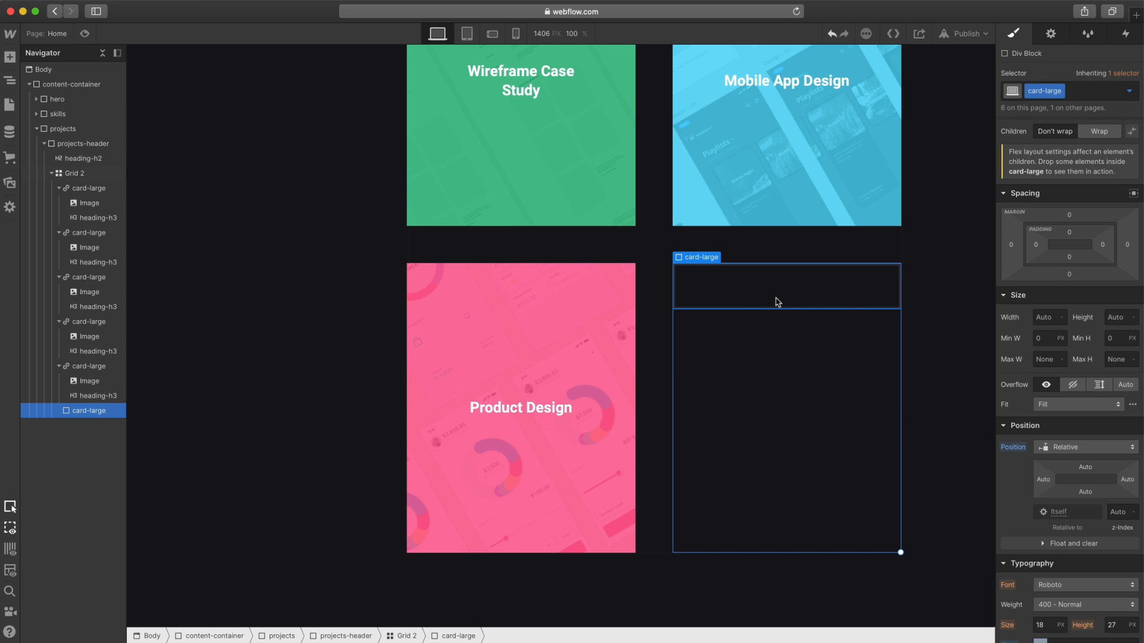
- Add a paragraph and a text link inside the new card-large div
key("super+e")
type("pa")
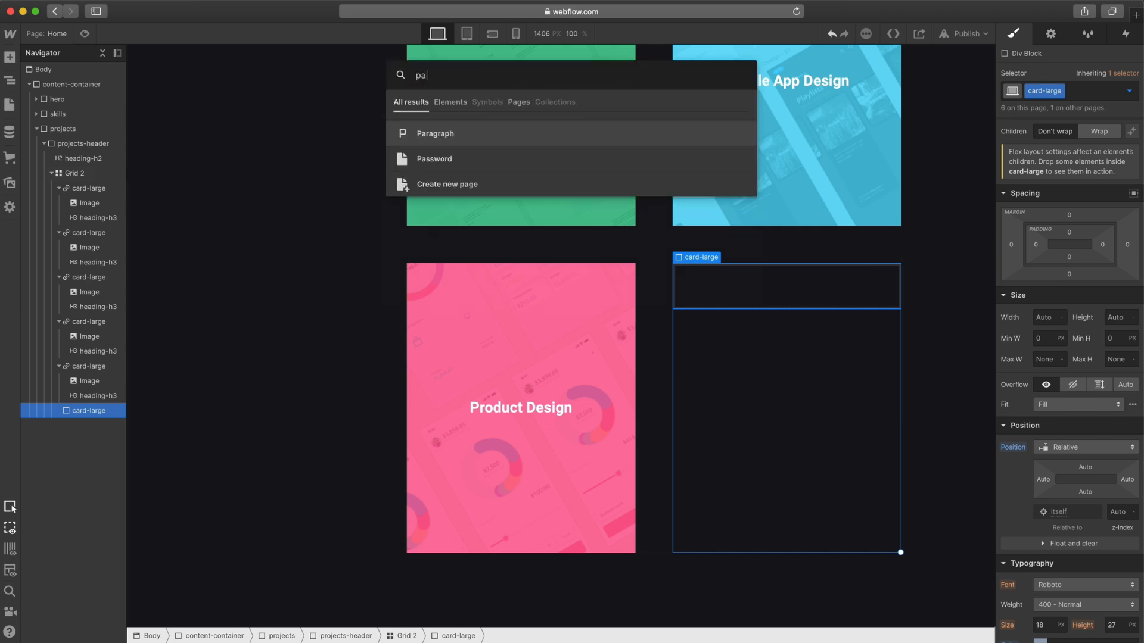
key("Return")
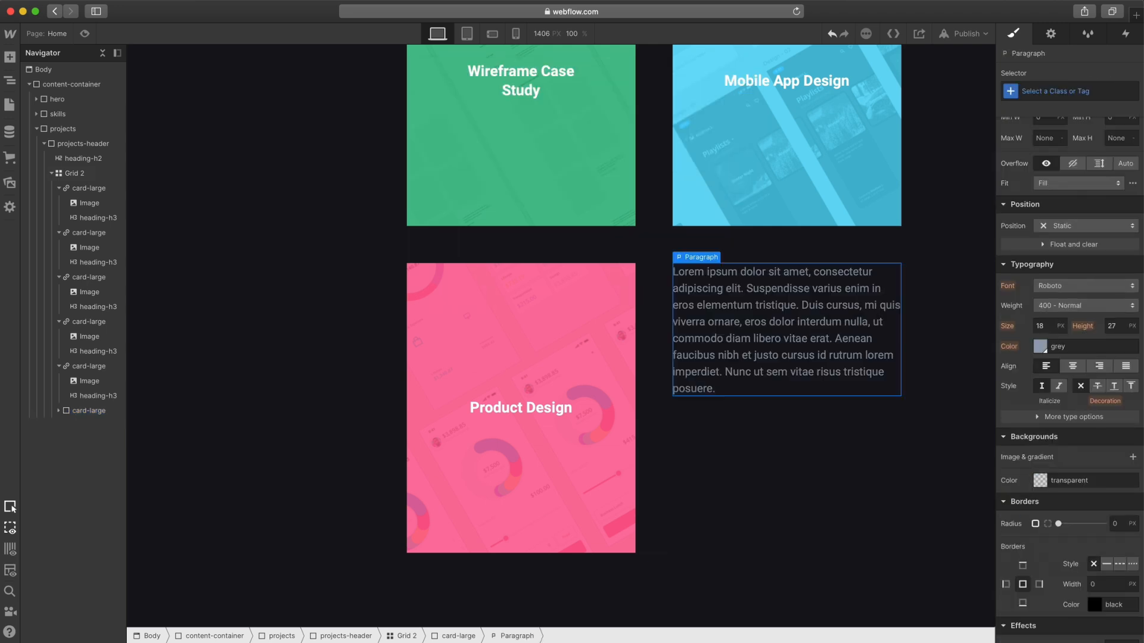
key("super+e")
type("text")
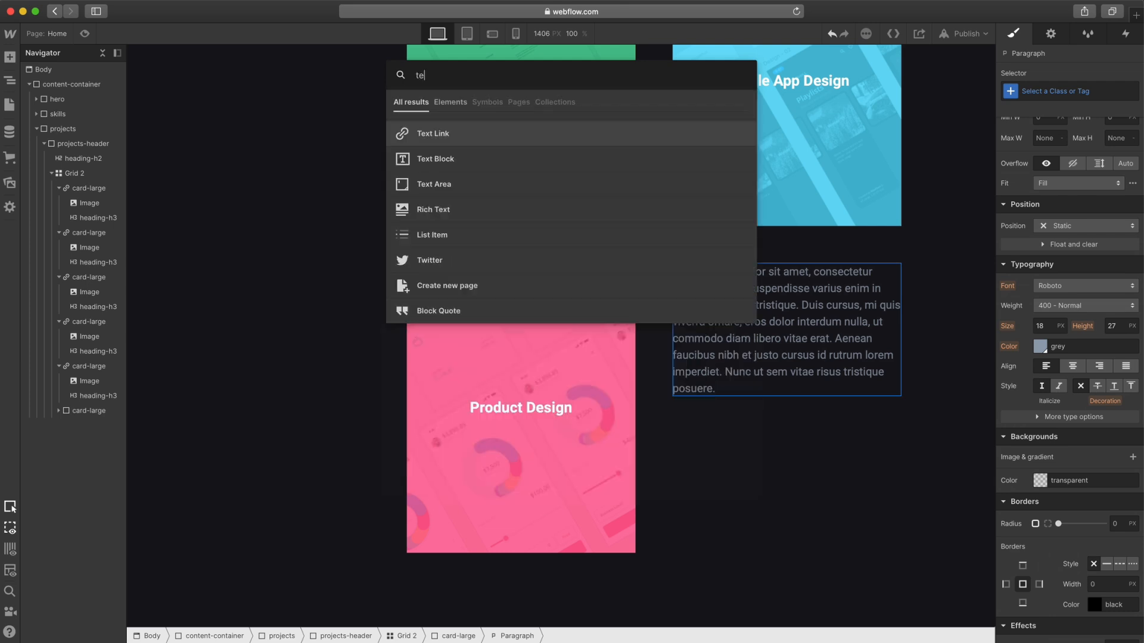
key("Return")
- Add the combo class text-card to the card-large div holding the paragraph and link, and set its flex direction to vertical
key("Up")
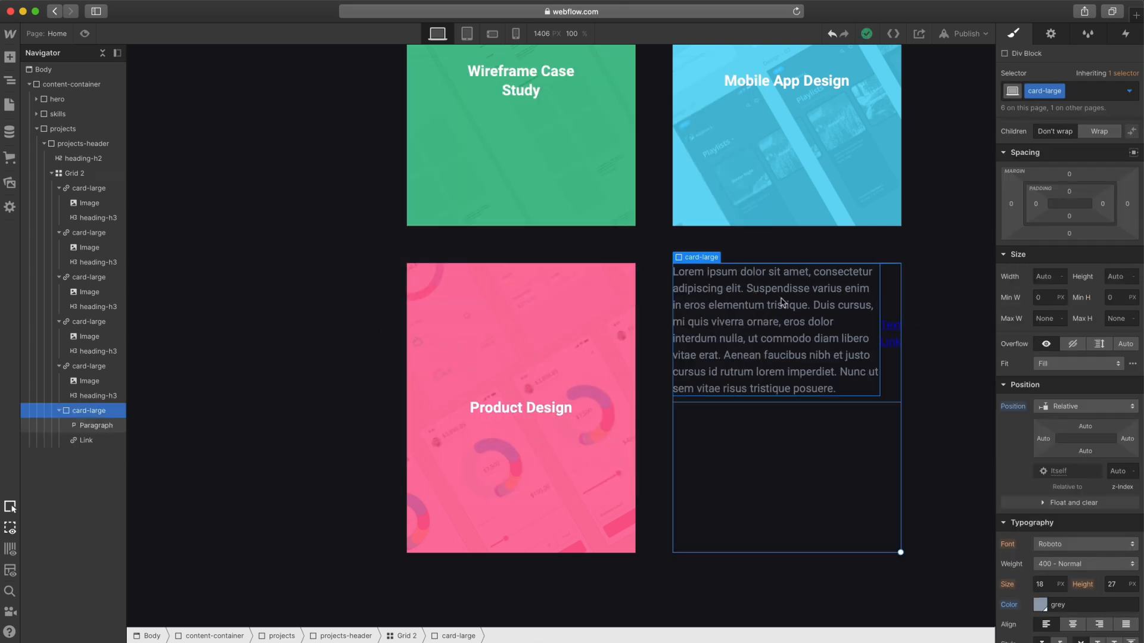
left_click(1090, 93)
type("text-ca")
key("Return")
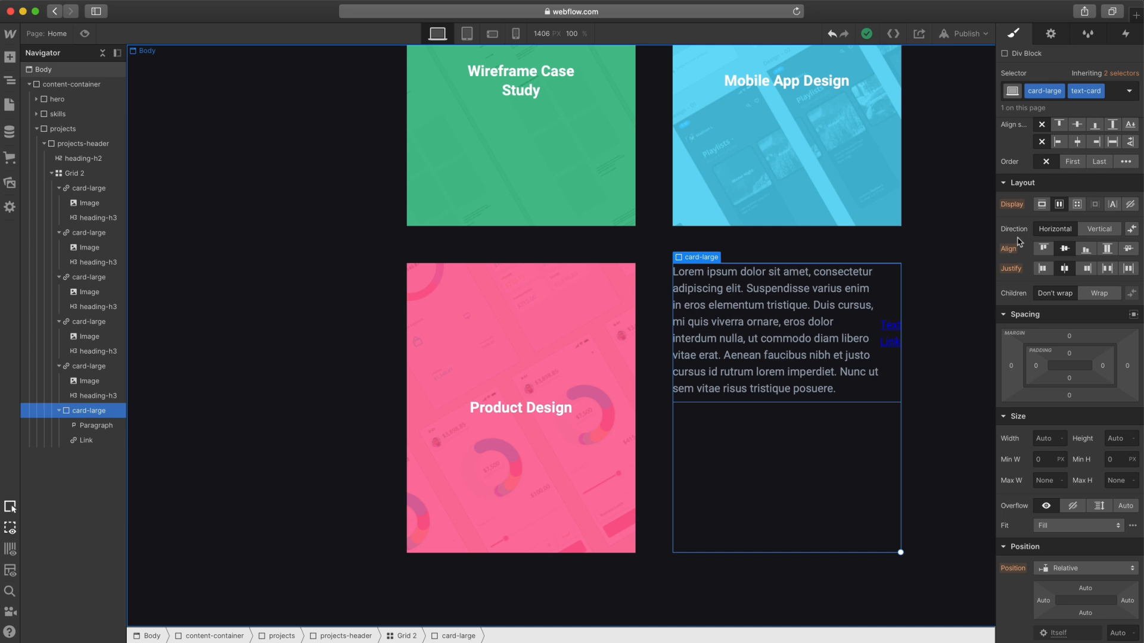
left_click(1082, 230)
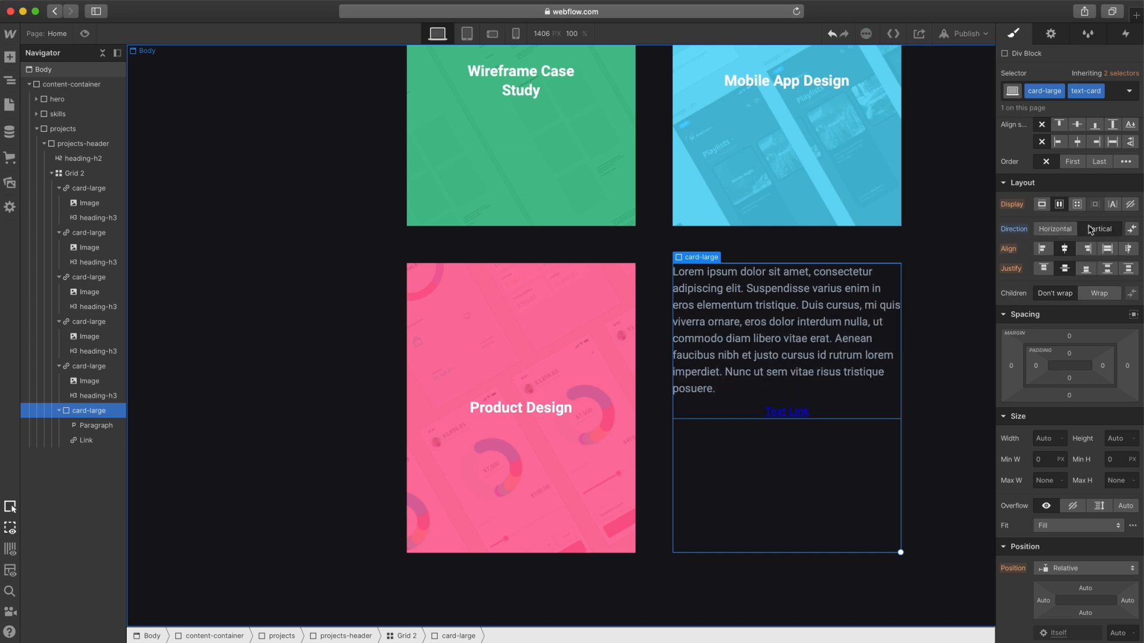
- Align the text-card's contents to the start and vertically center the card within its grid cell
left_click(1042, 250)
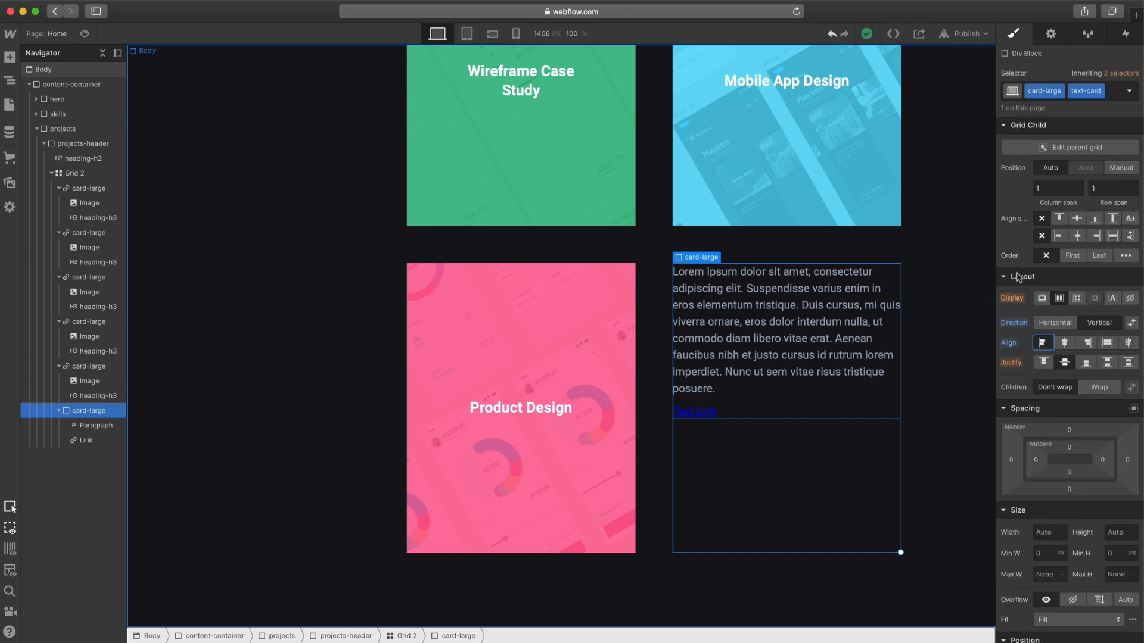
mouse_move(1016, 225)
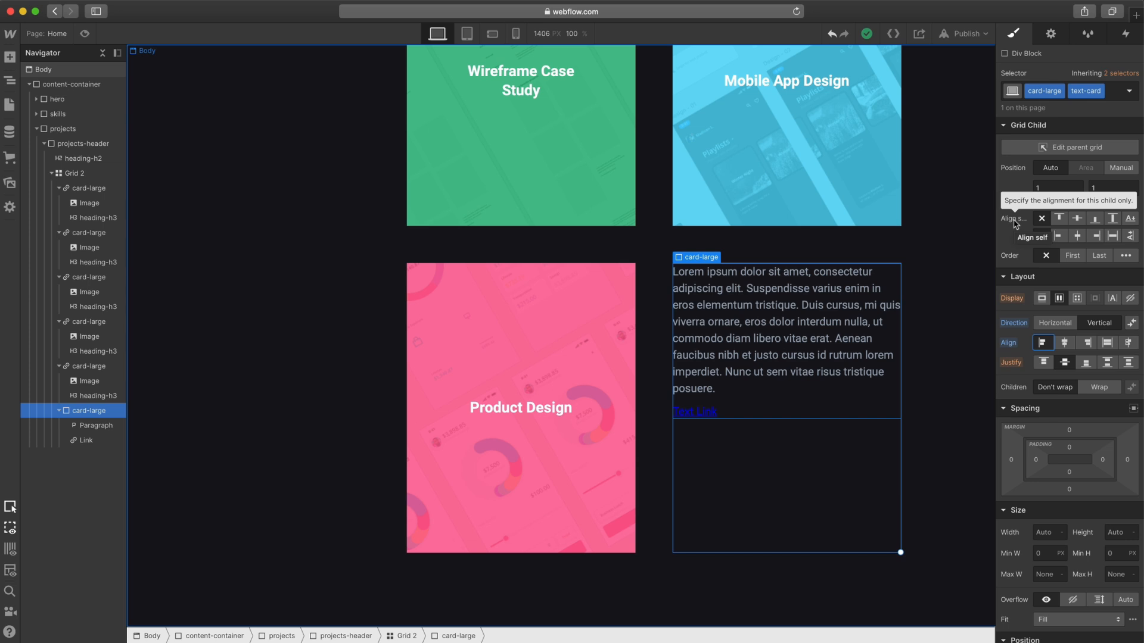
left_click(1077, 218)
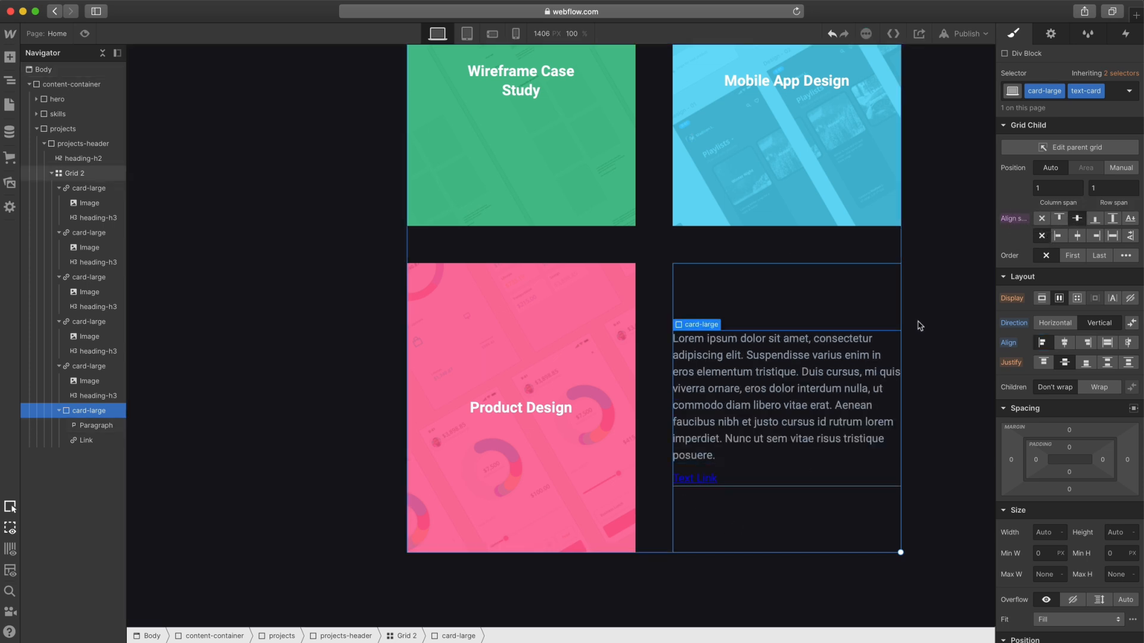
- Replace the text card's paragraph with "Uploading to Dribbble weekly. Showcasing my latest product & digital design works."
scroll(834, 370, "down", 1)
left_click(749, 377)
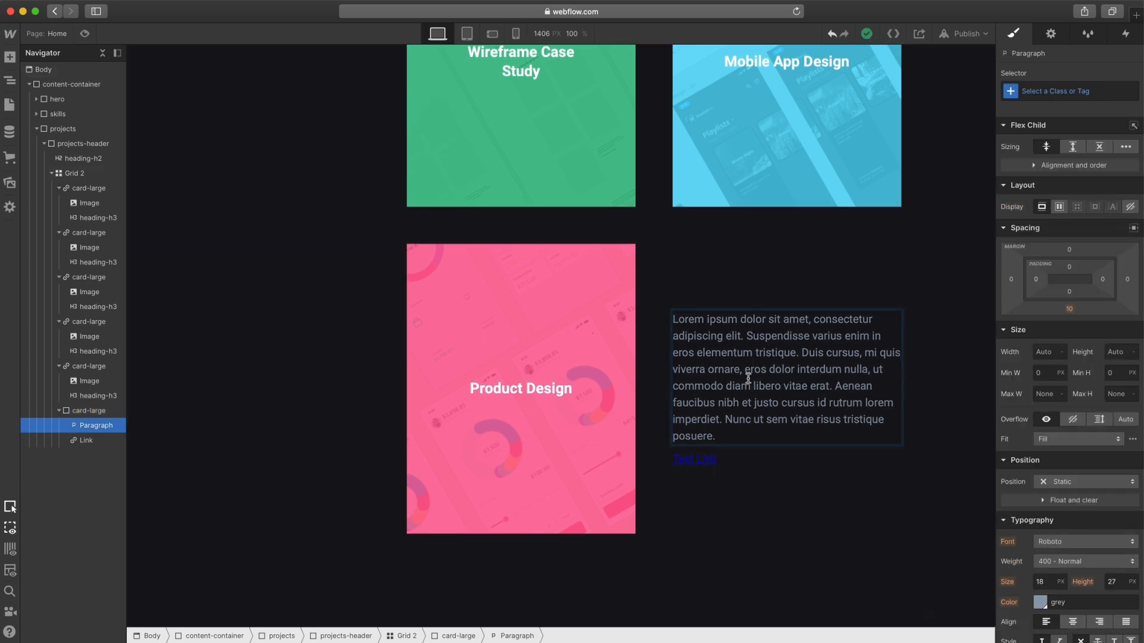
double_click(748, 377)
type("Uploading to Dribbble weekly. Showcasing my latest product & digital design works.")
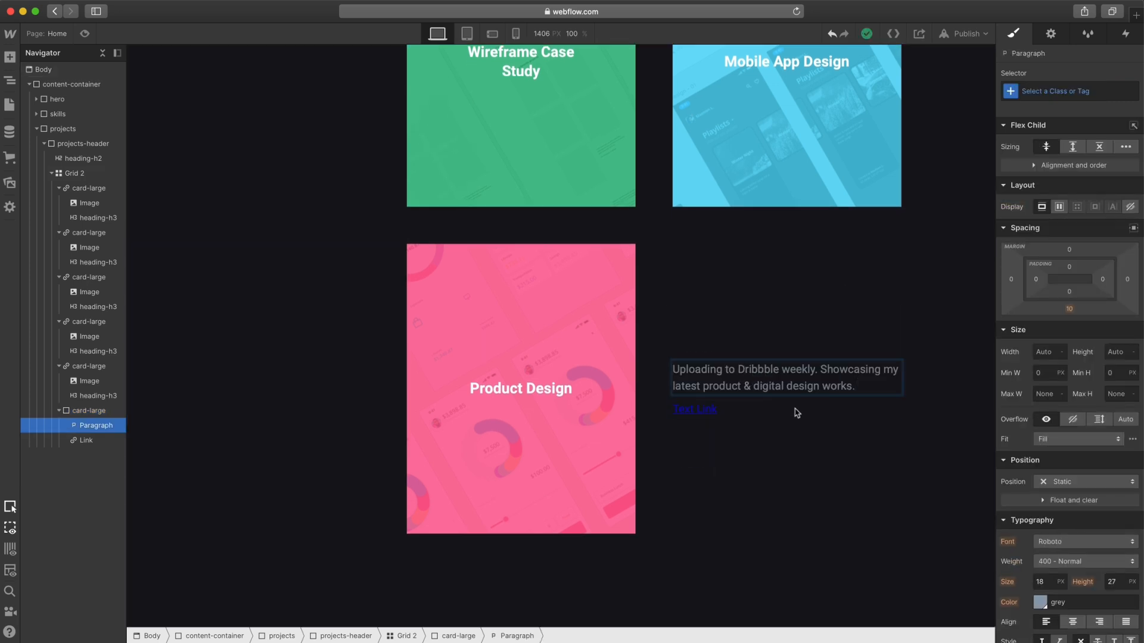
- Apply the existing class paragraph-noraml to the text card's paragraph
left_click(1045, 92)
type("par")
key("Down")
key("Return")
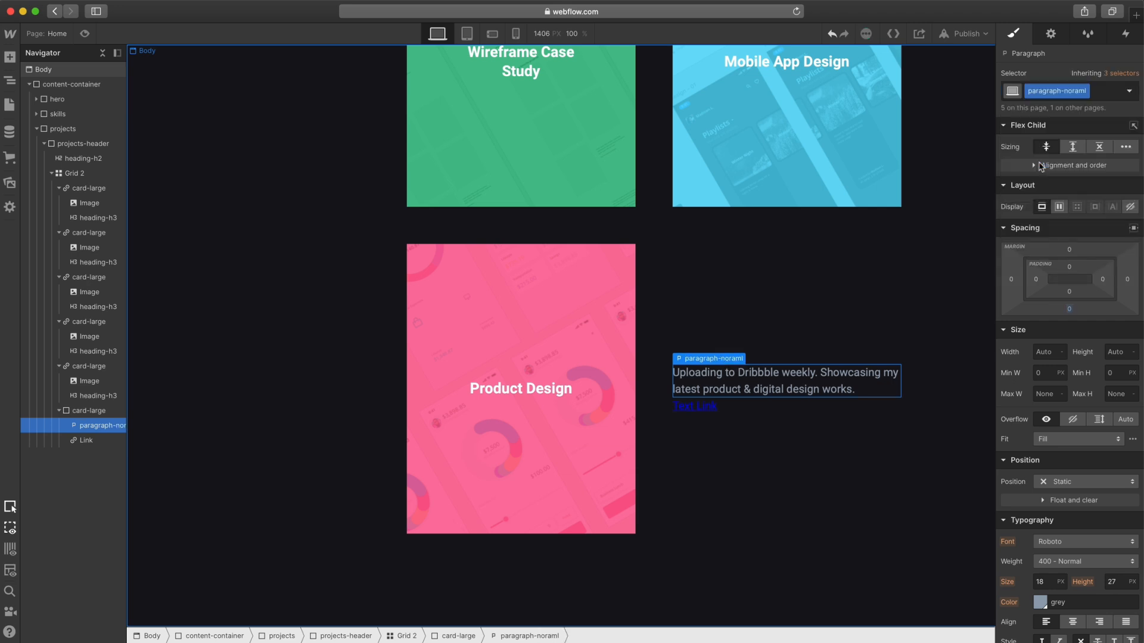
- Apply the existing class link-secondary to the text link below the paragraph
left_click(698, 406)
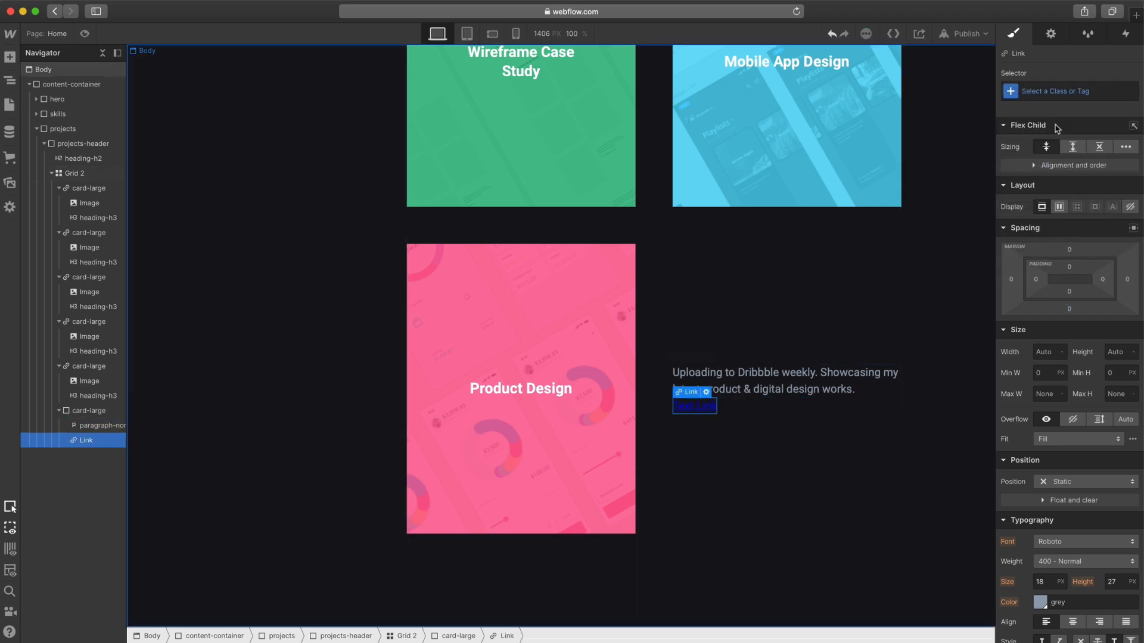
left_click(1070, 91)
type("sec")
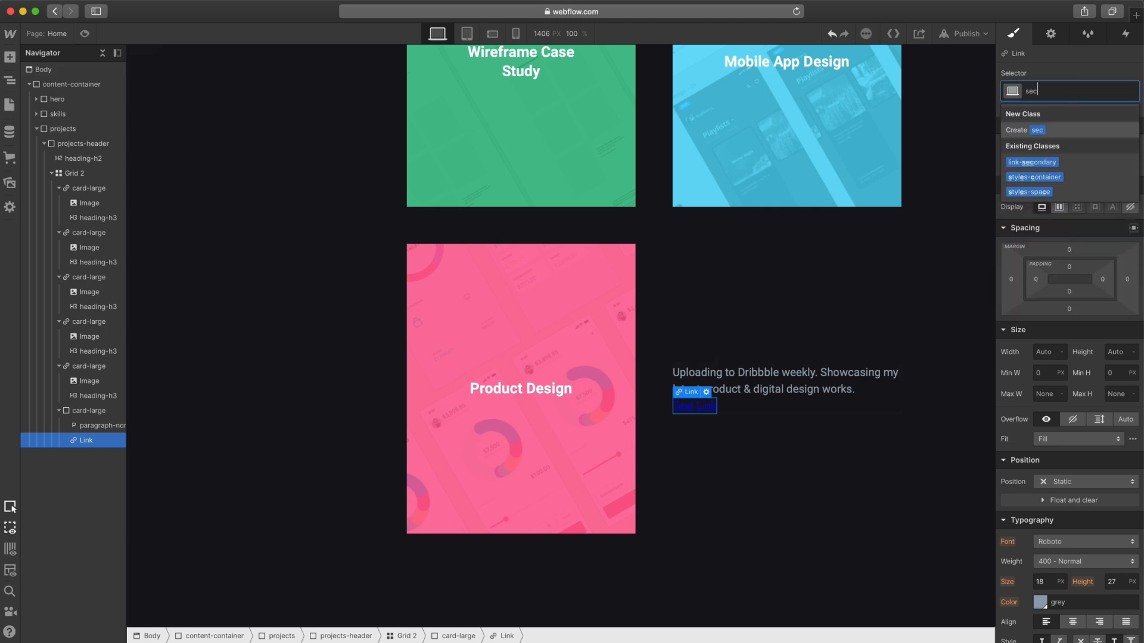
left_click(1042, 163)
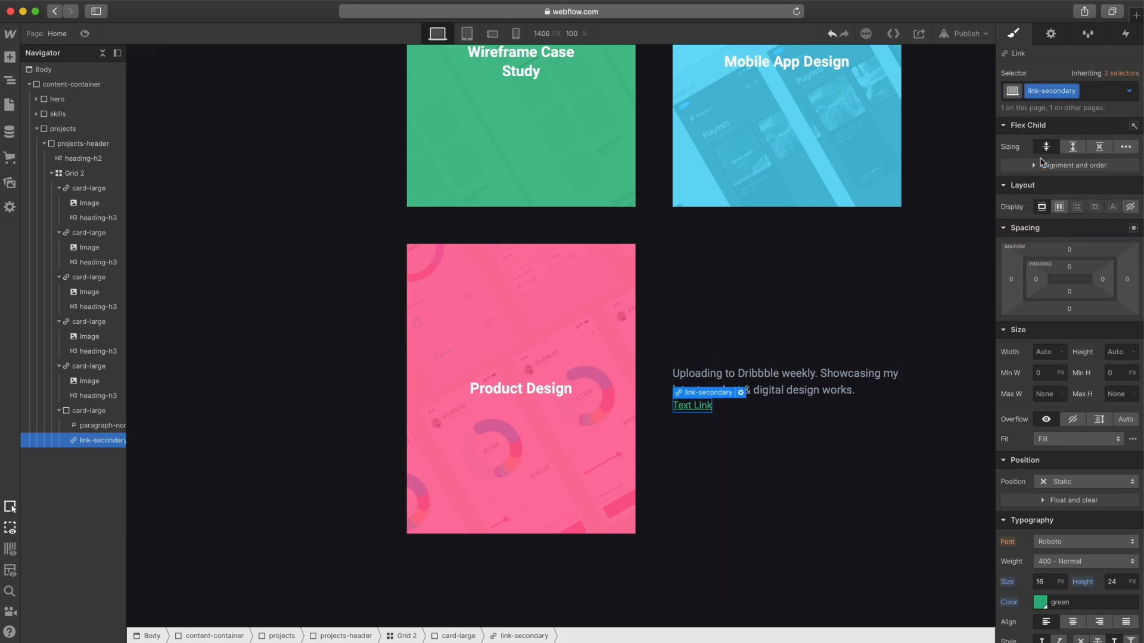
- Change the text link's wording to "View more projects on Dribbble"
double_click(697, 409)
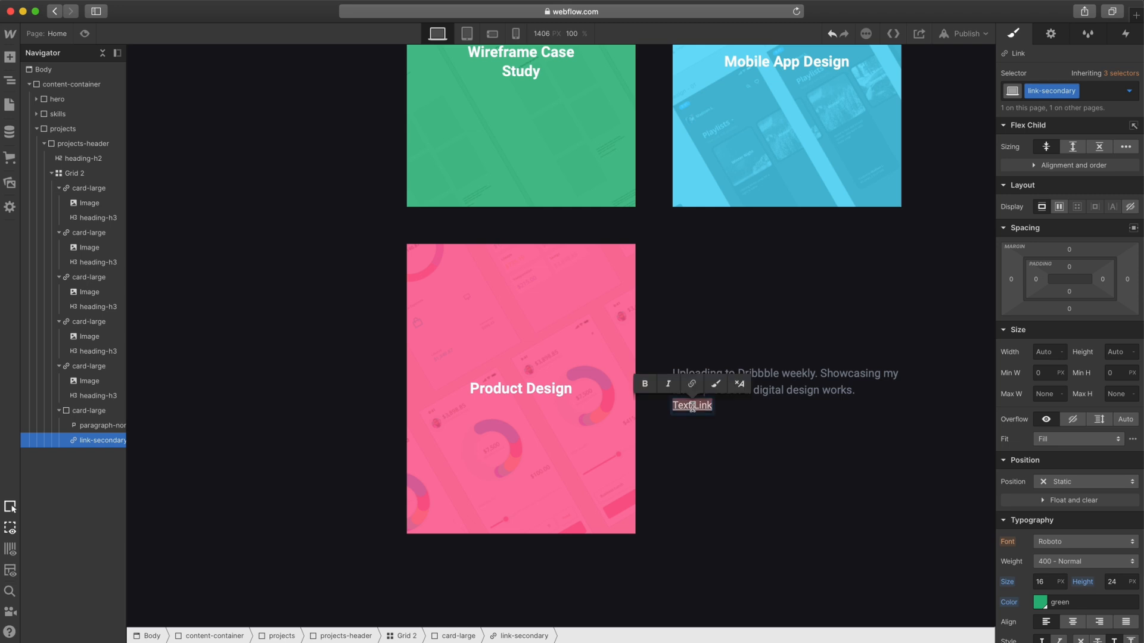
type("View more projects on Dribbble")
key("Escape")
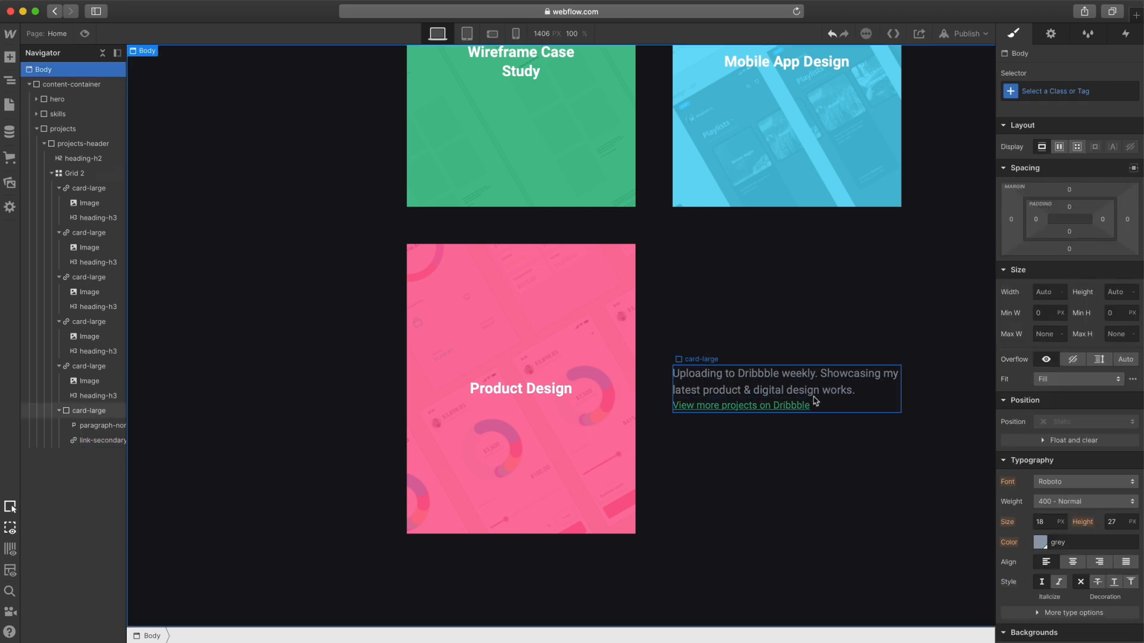
- Preview the page and raise the text-card's hover-state opacity to full
left_click(85, 33)
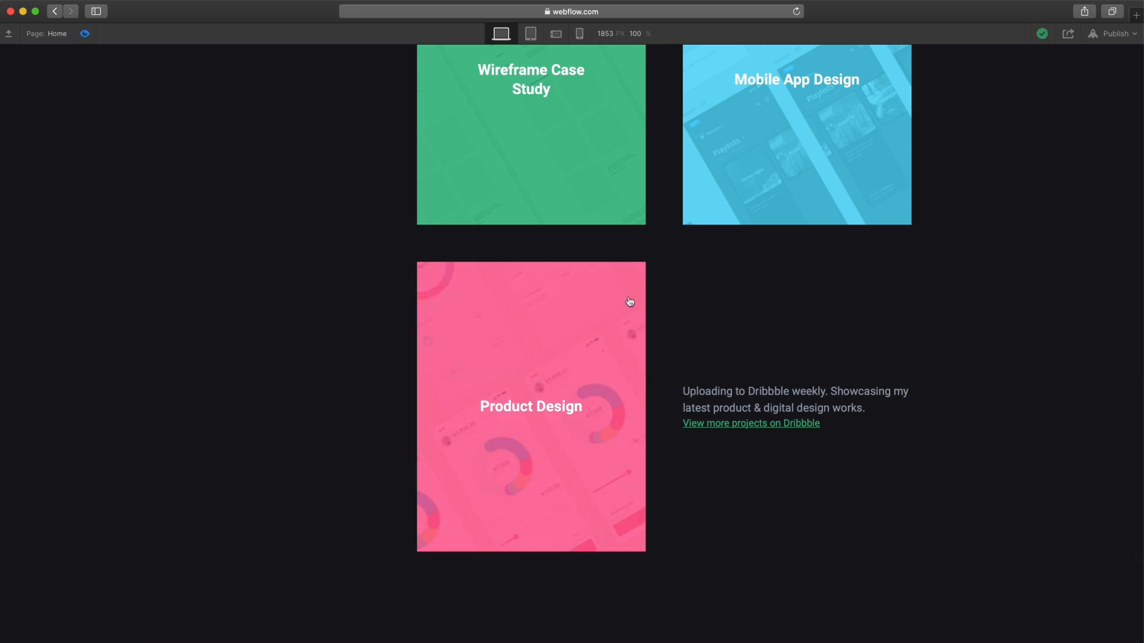
left_click(86, 34)
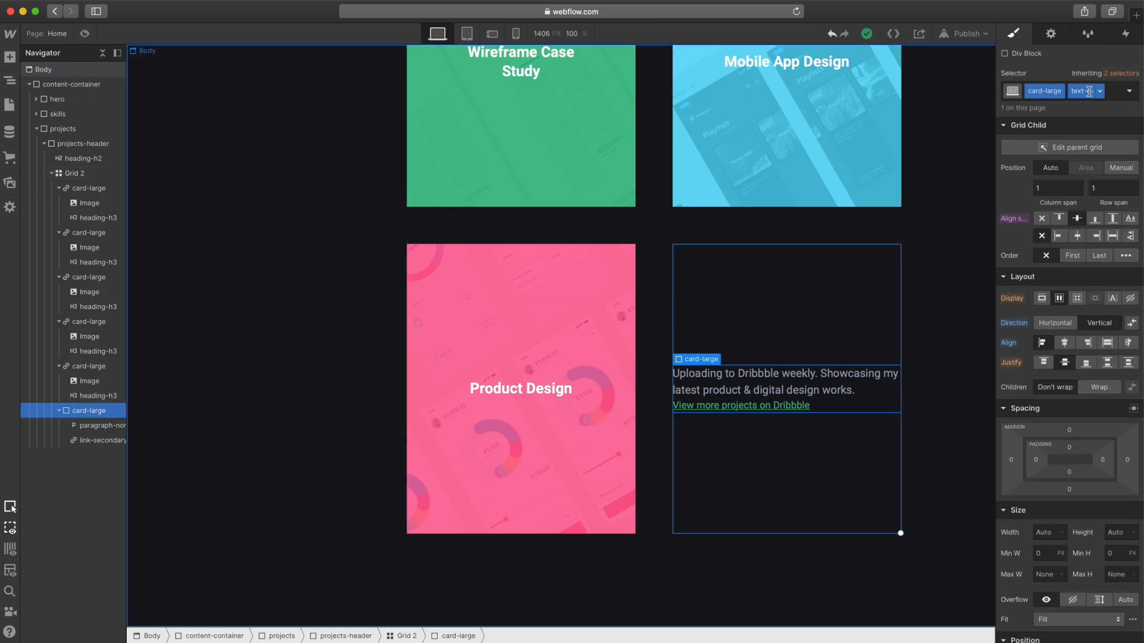
left_click(1130, 91)
scroll(1029, 227, "down", 10)
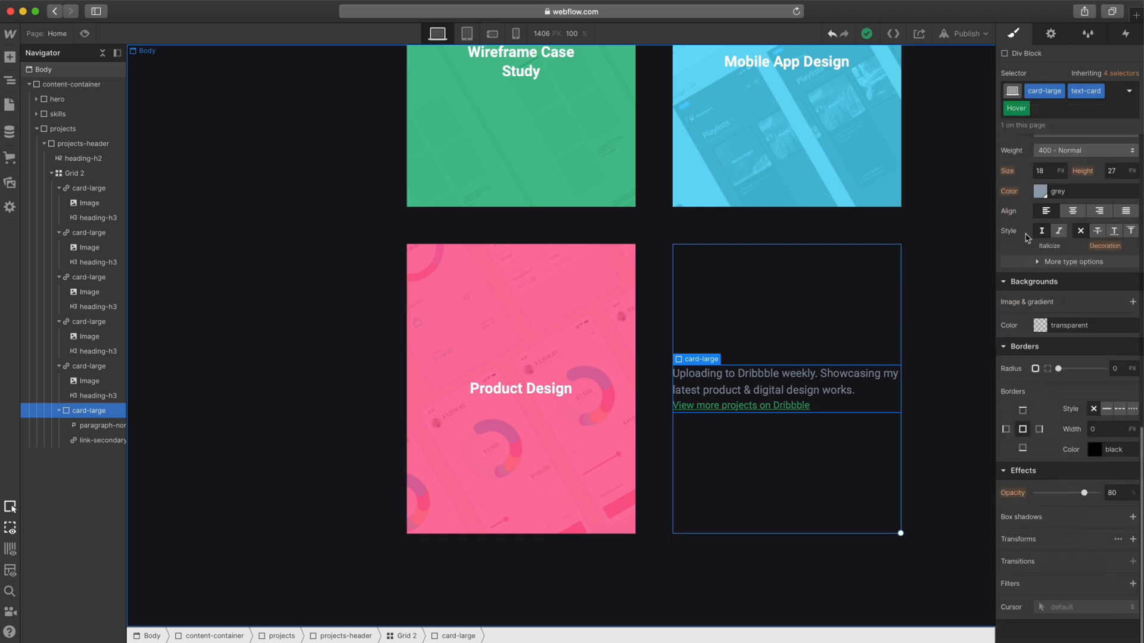
left_click_drag(1085, 494, 1098, 494)
scroll(1057, 481, "up", 10)
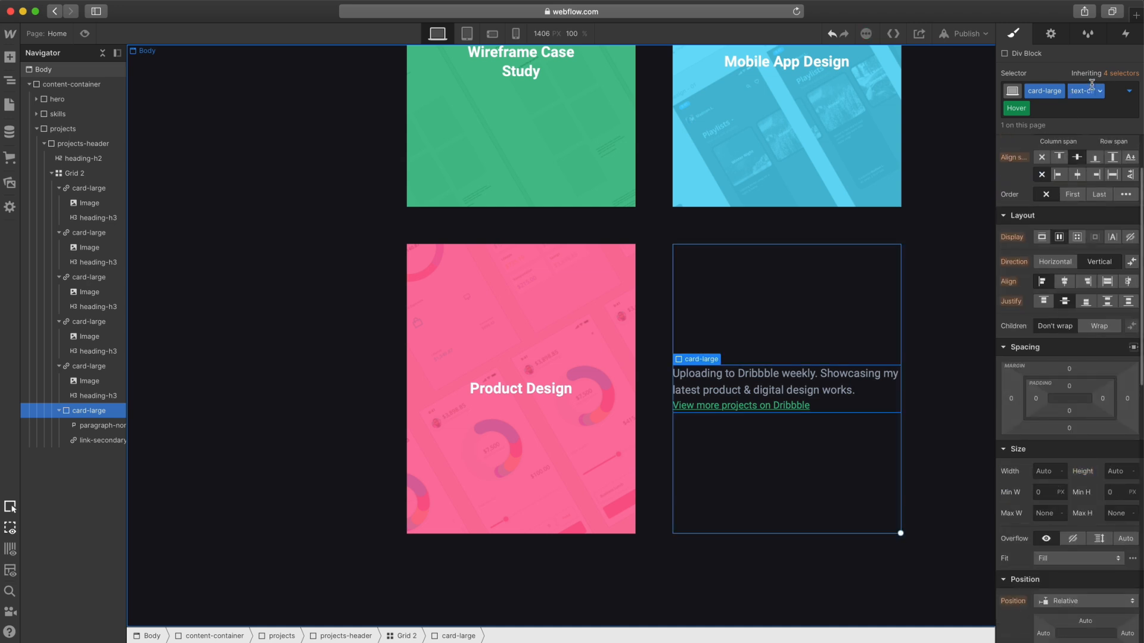
left_click(1132, 92)
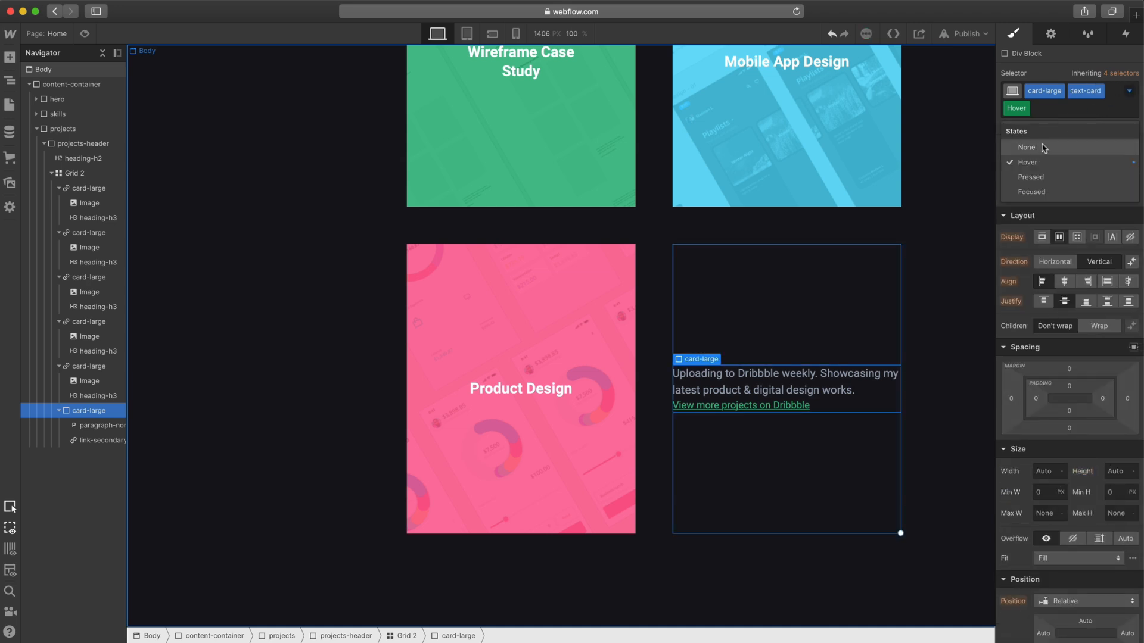
left_click(934, 321)
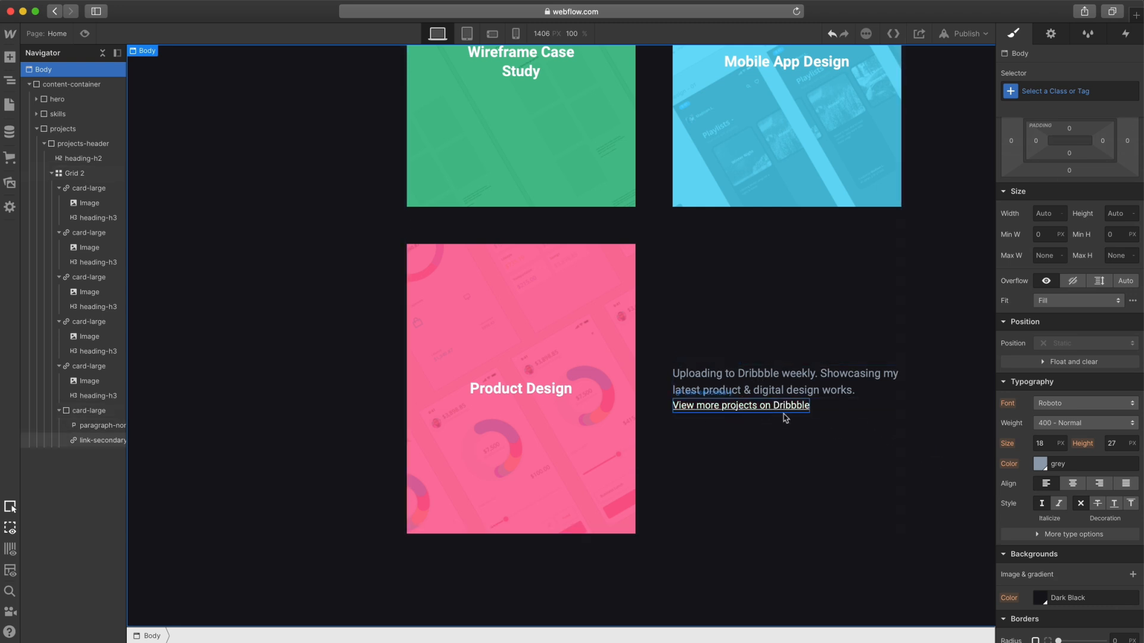
- Give the projects-header block above the cards a bottom margin of 40 px
scroll(944, 387, "up", 10)
scroll(940, 341, "up", 2)
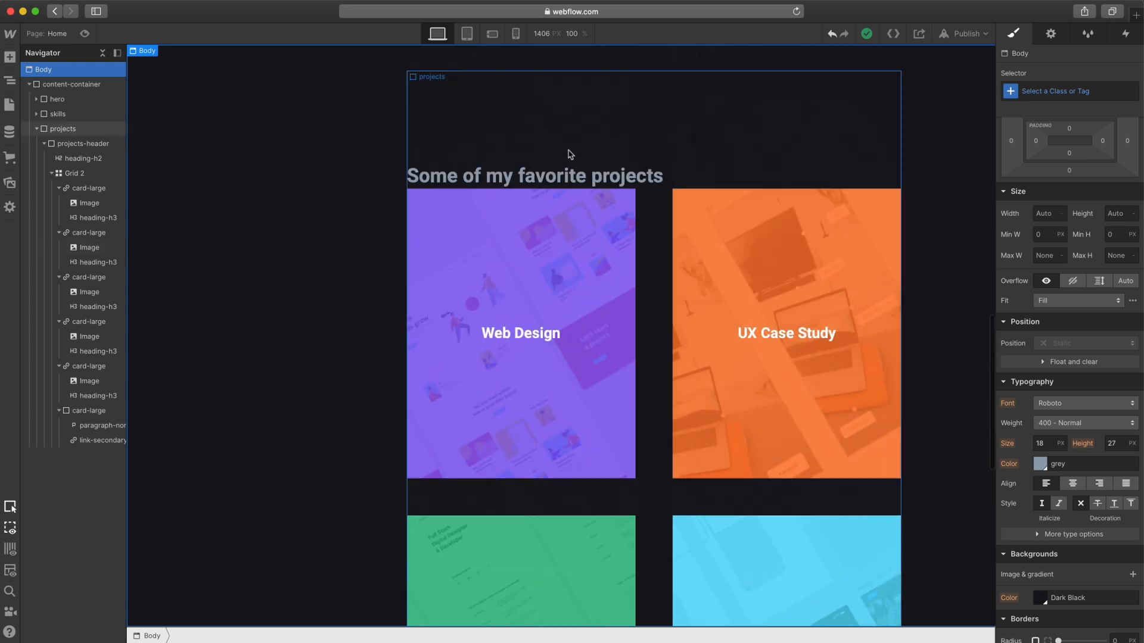
left_click(557, 172)
left_click(86, 145)
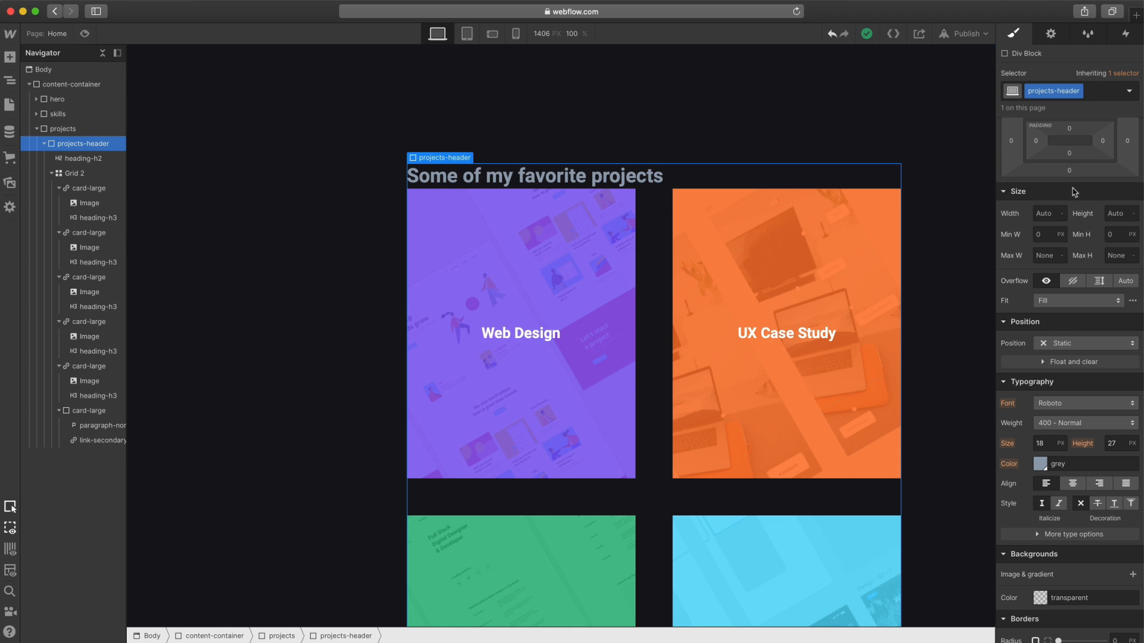
scroll(1074, 234, "up", 2)
left_click(1069, 249)
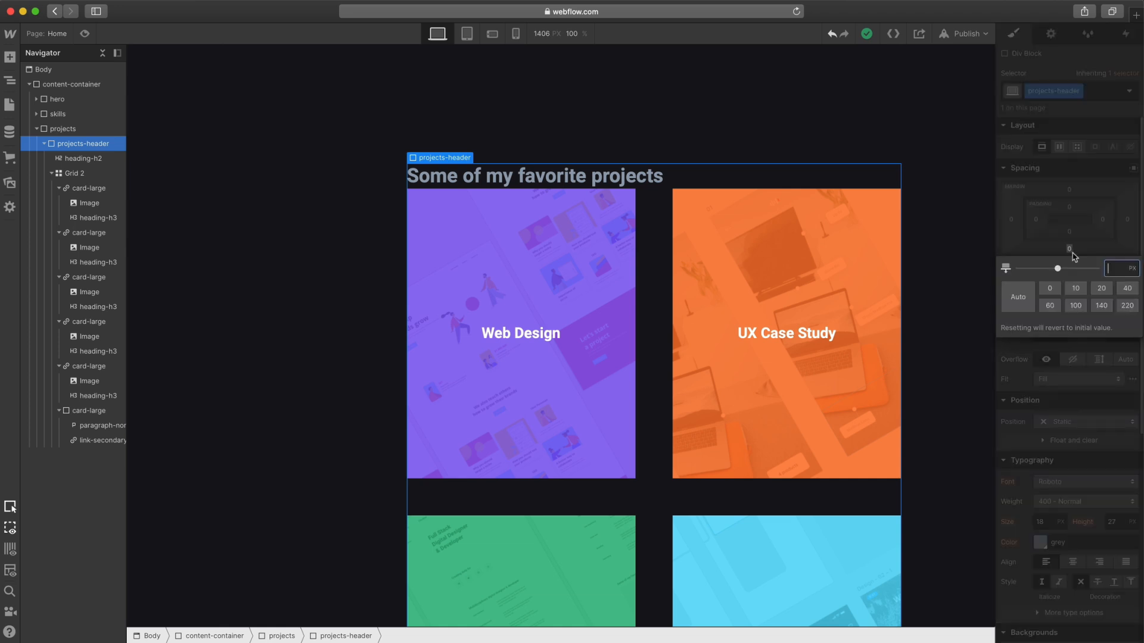
type("40")
key("Return")
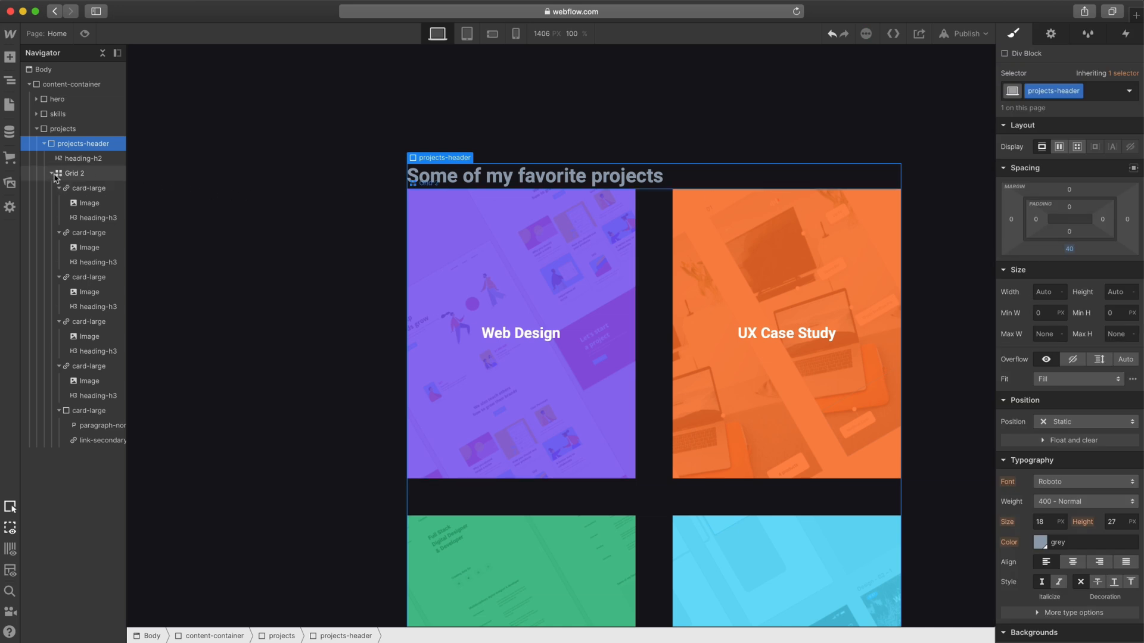
- Move Grid 2 out of projects-header so it sits directly inside projects, and collapse projects-header
left_click_drag(53, 176, 53, 137)
left_click(44, 159)
left_click(65, 158)
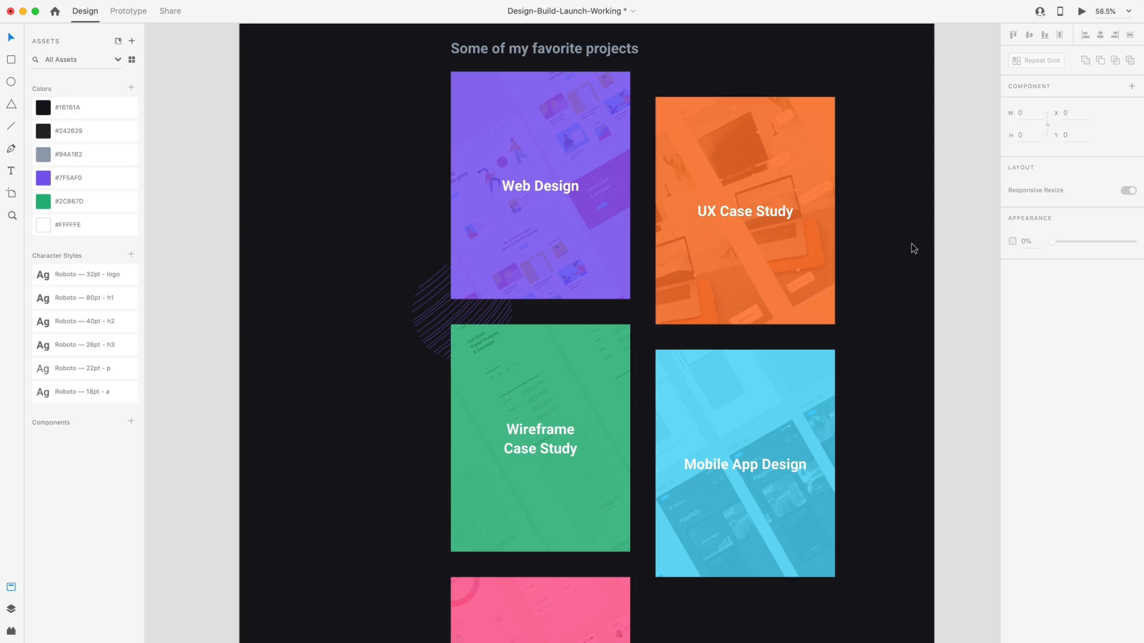
- Examine the staggered card columns in the Adobe XD design, switch back to Webflow and compare them with its projects grid
scroll(907, 249, "down", 5)
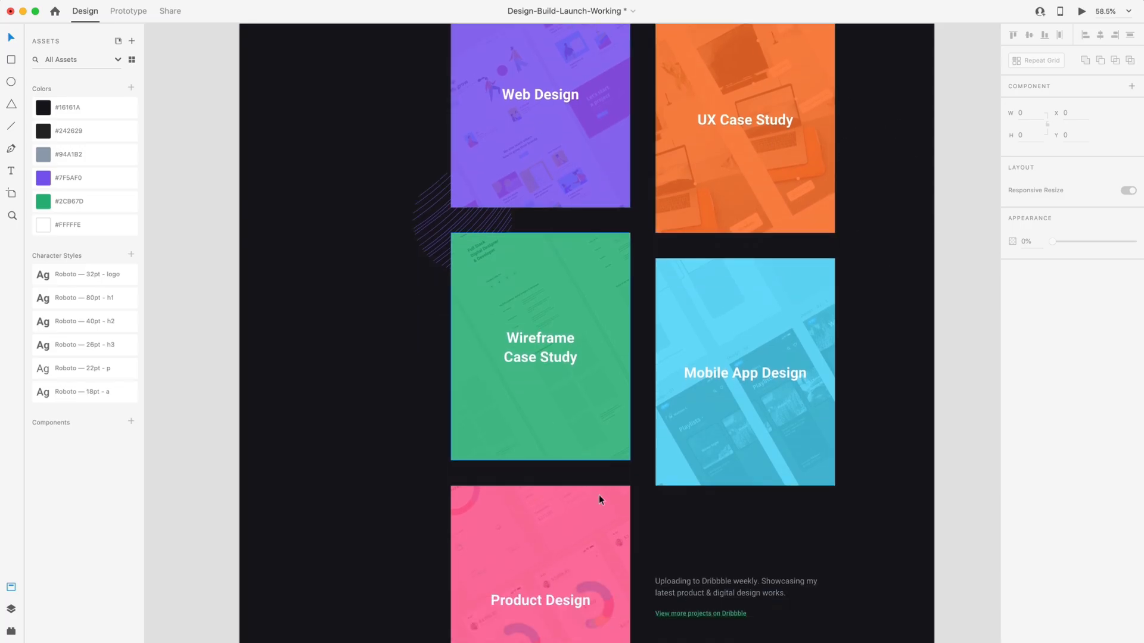
scroll(891, 424, "up", 6)
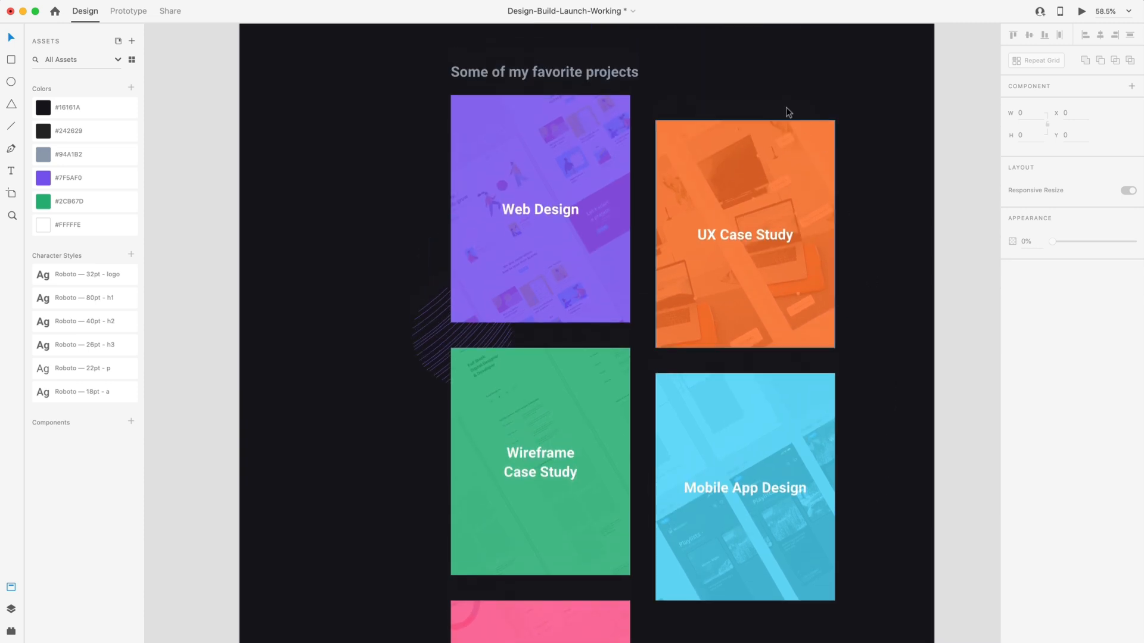
scroll(843, 114, "down", 1)
key("super+Tab")
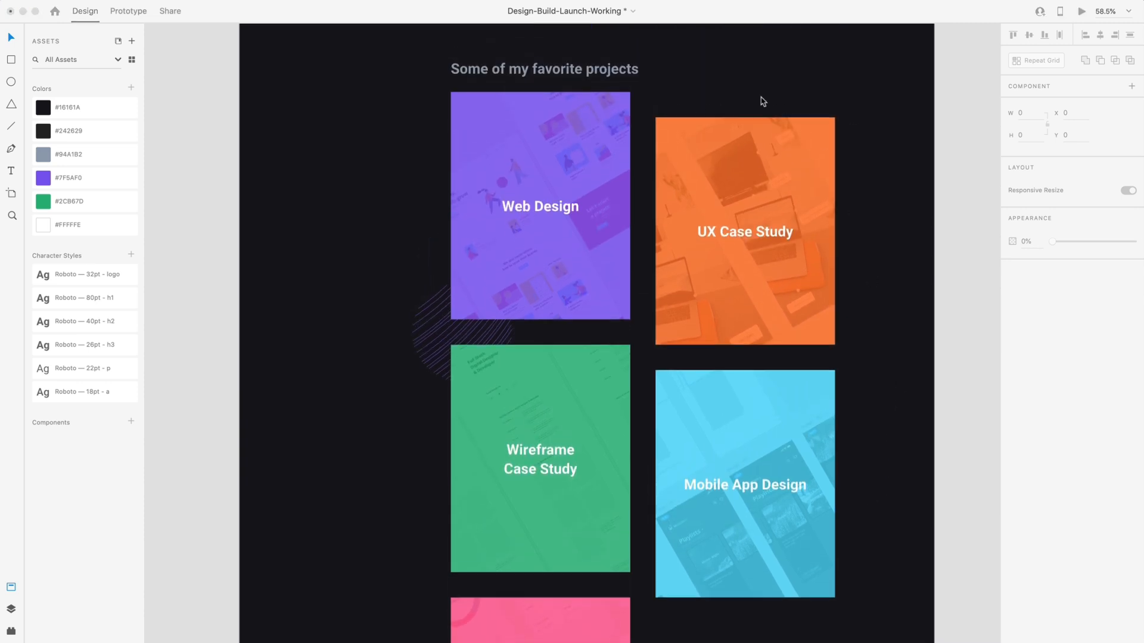
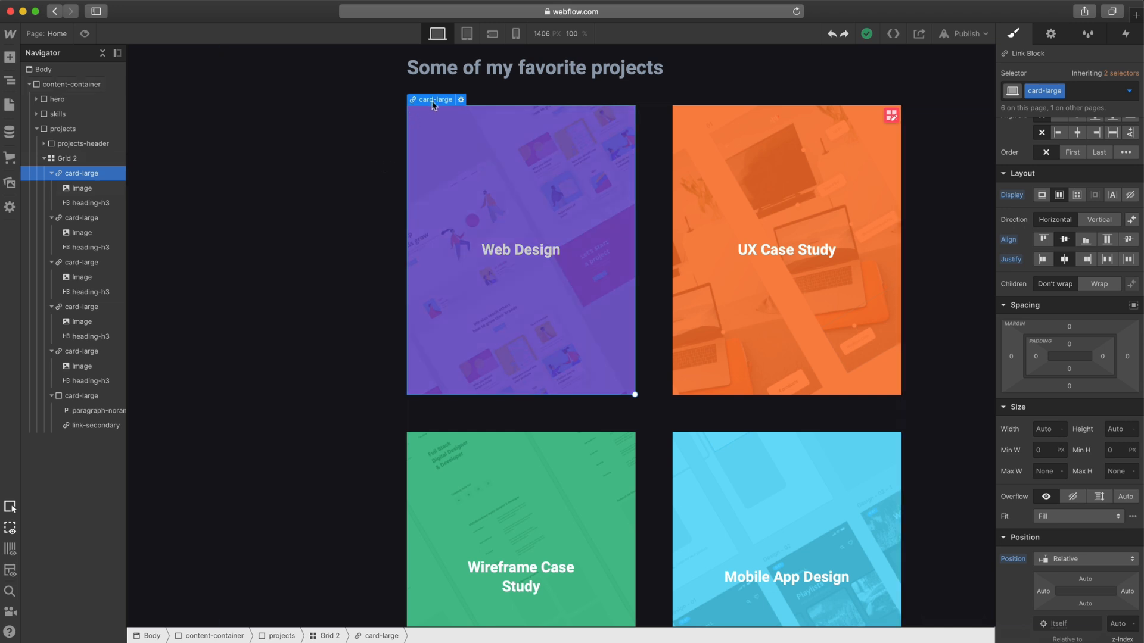
scroll(653, 199, "down", 5)
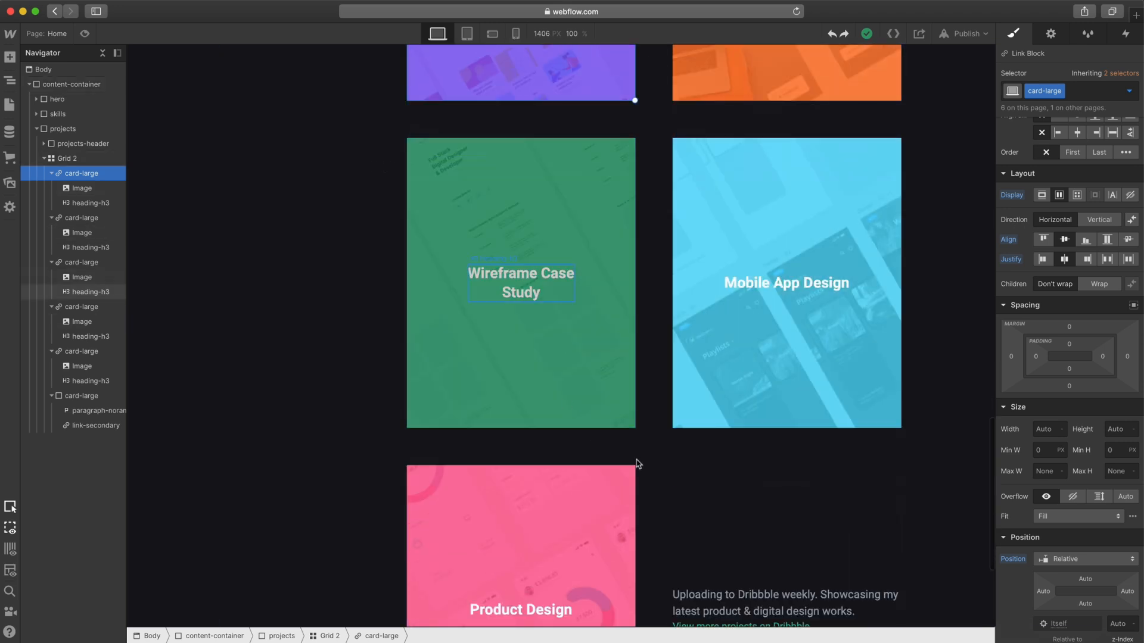
scroll(663, 333, "up", 7)
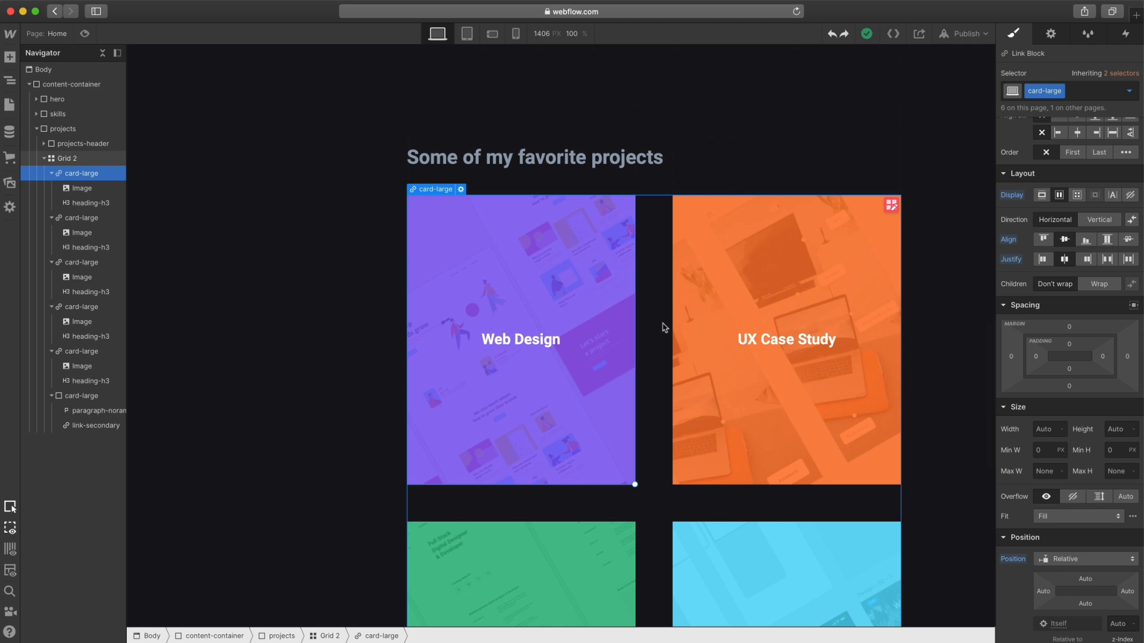
scroll(663, 327, "down", 1)
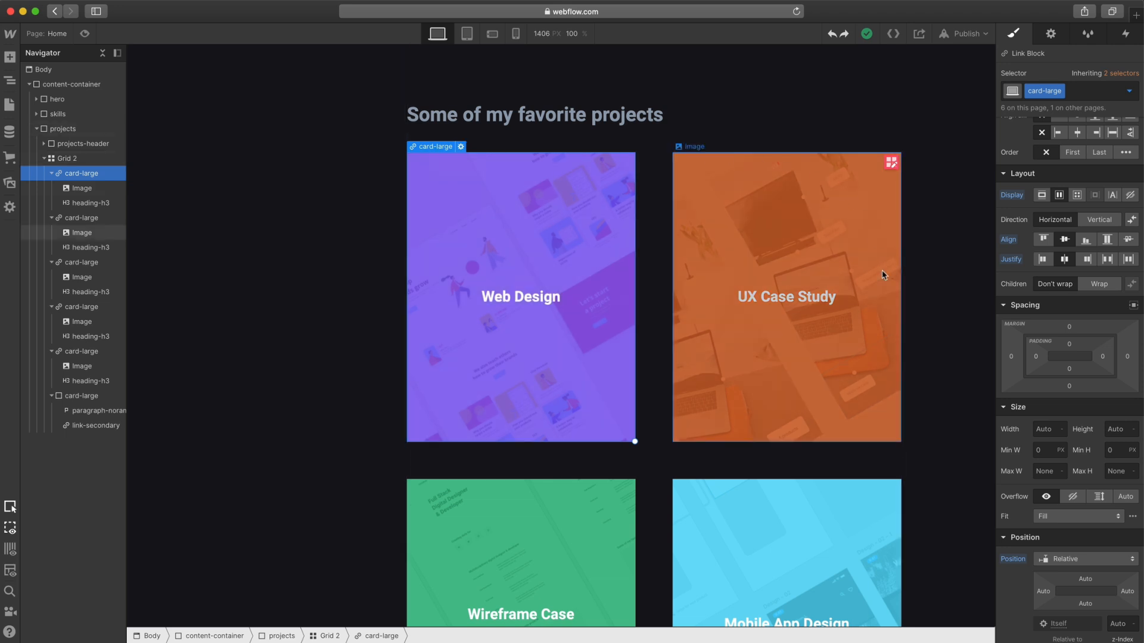
- Set the bottom margin of the card-large class to -60 px
left_click(1068, 385)
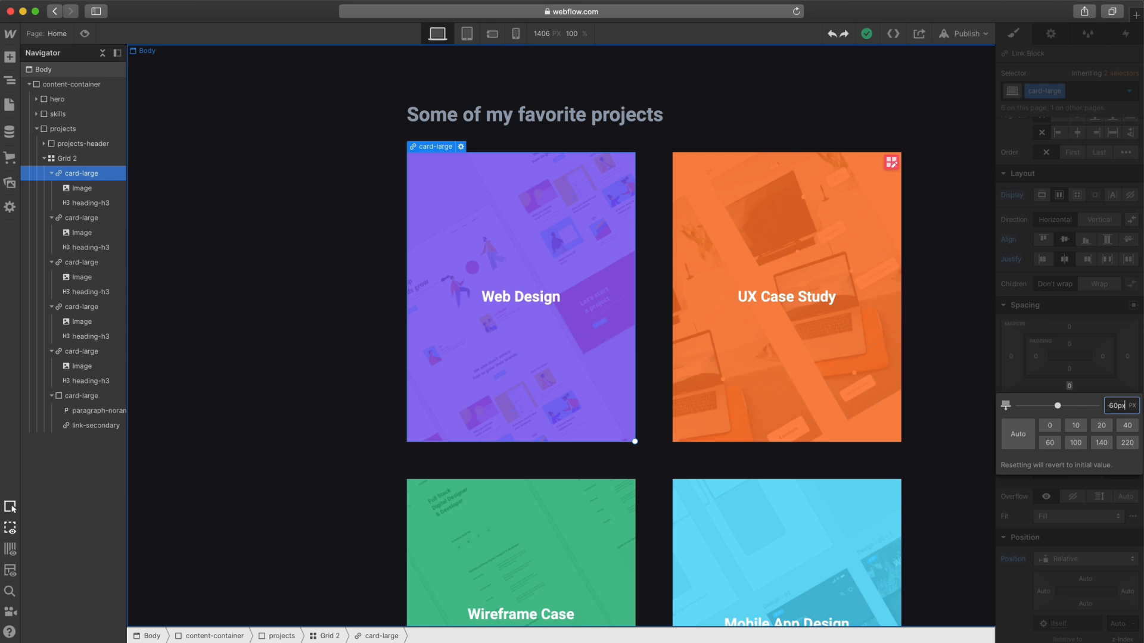
key("Return")
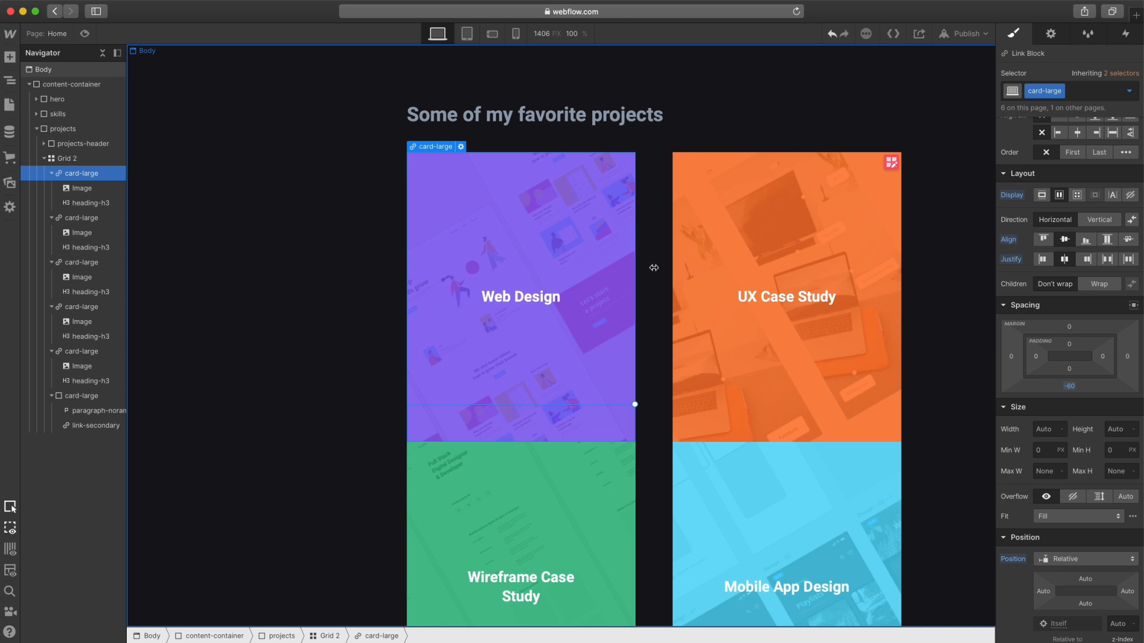
scroll(653, 263, "down", 1)
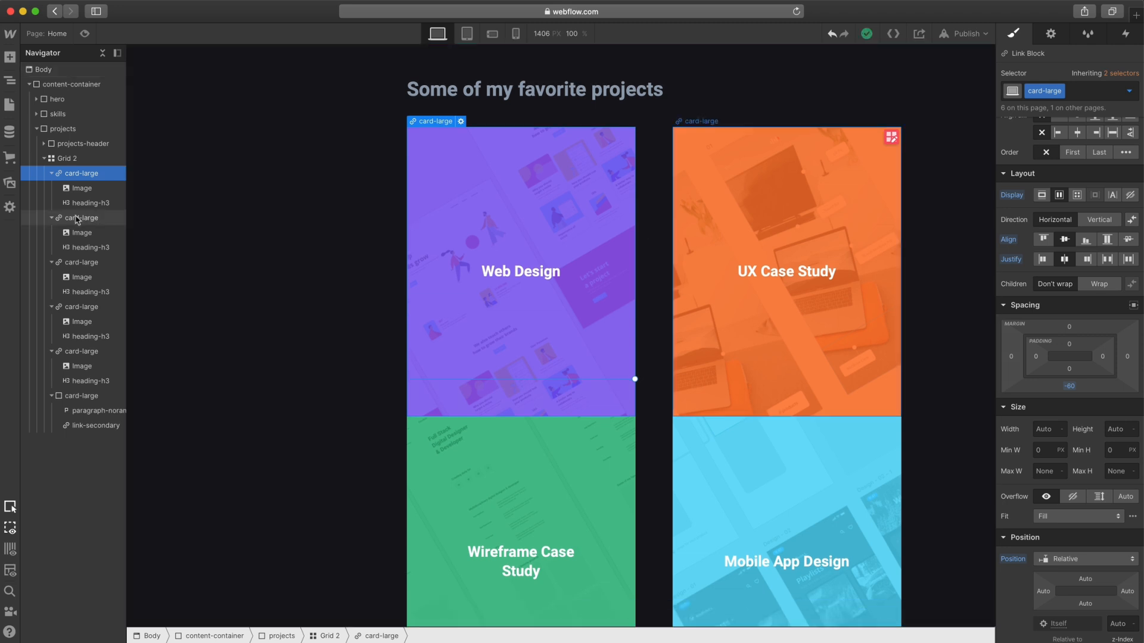
- Add the combo class right-card to the UX Case Study card
left_click(79, 218)
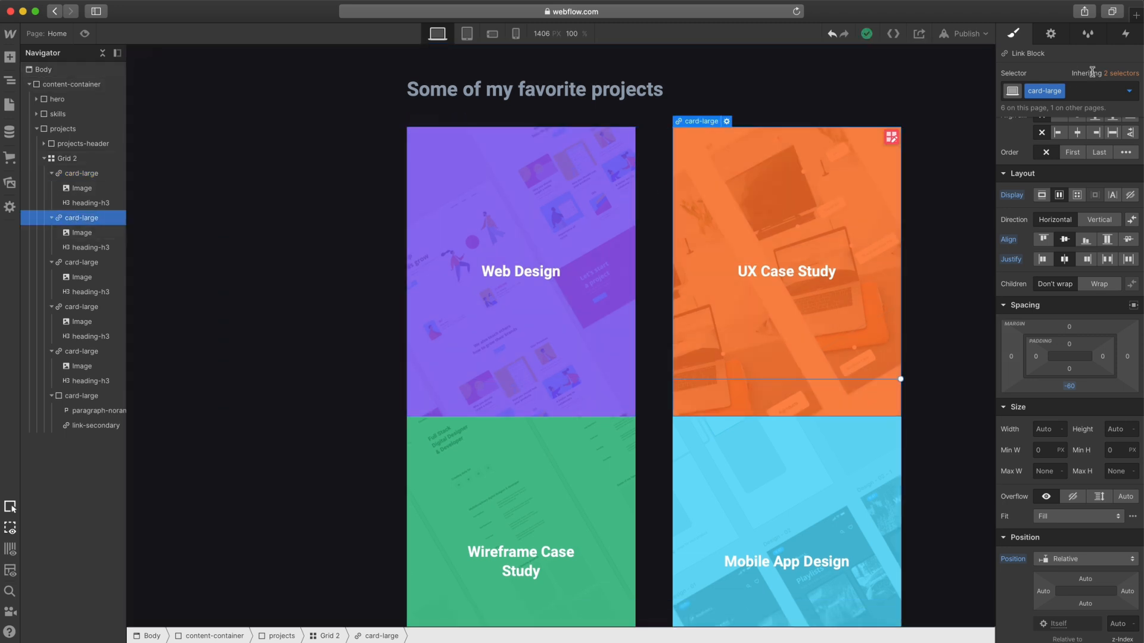
left_click(1095, 94)
type("right-card")
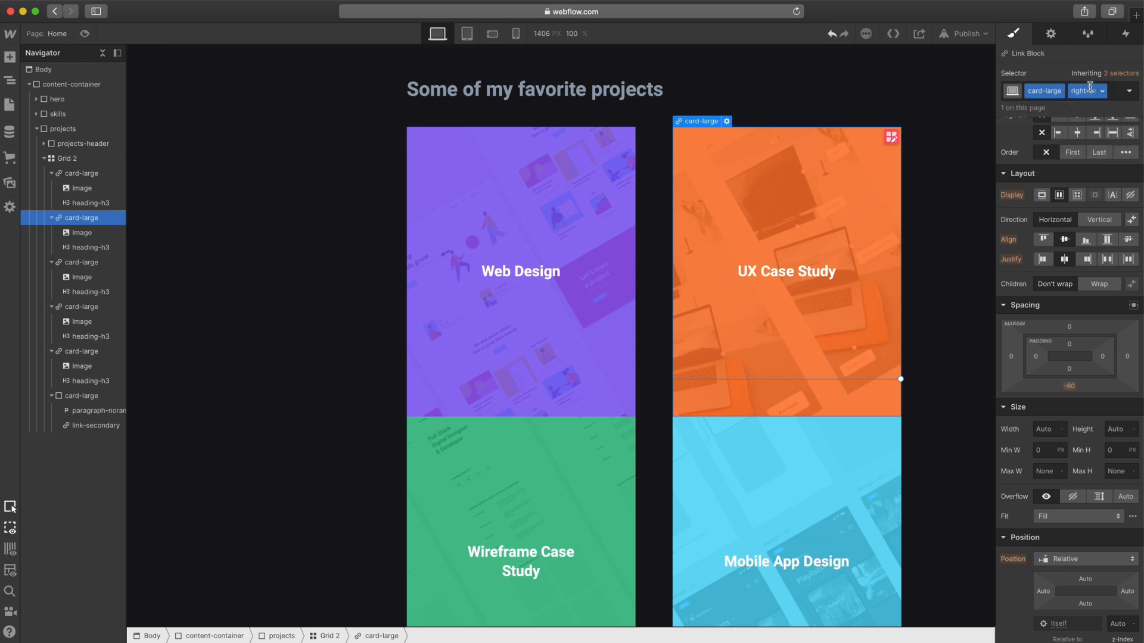
key("Return")
scroll(903, 238, "down", 3)
scroll(904, 239, "down", 4)
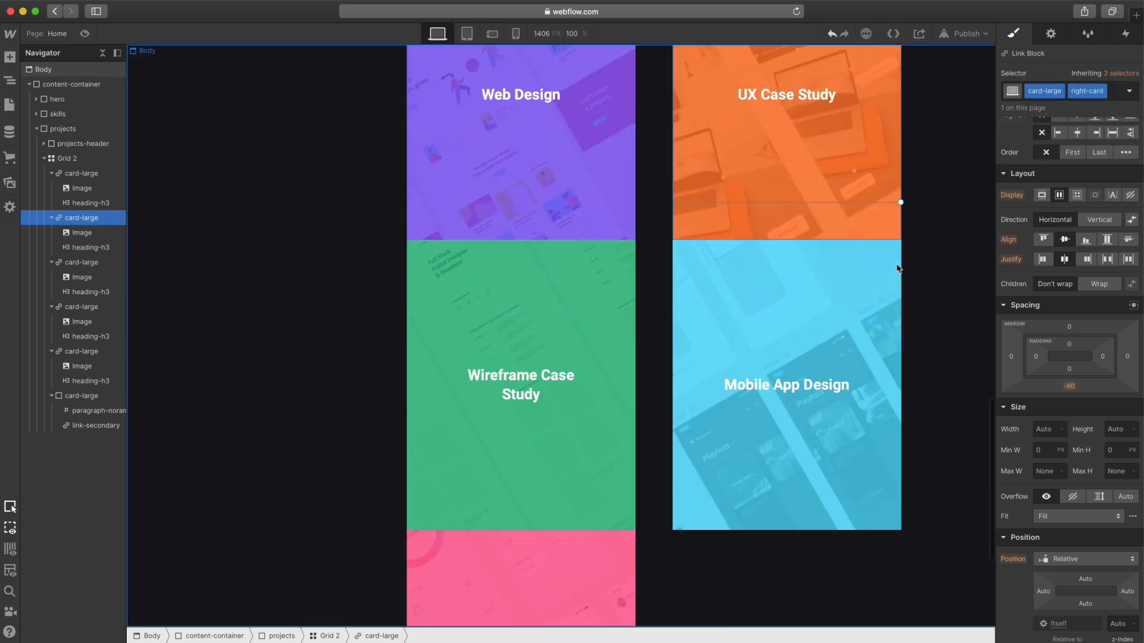
- Add the combo class right-card to the Mobile App Design card
left_click(74, 307)
left_click(1095, 90)
type("rig")
key("Return")
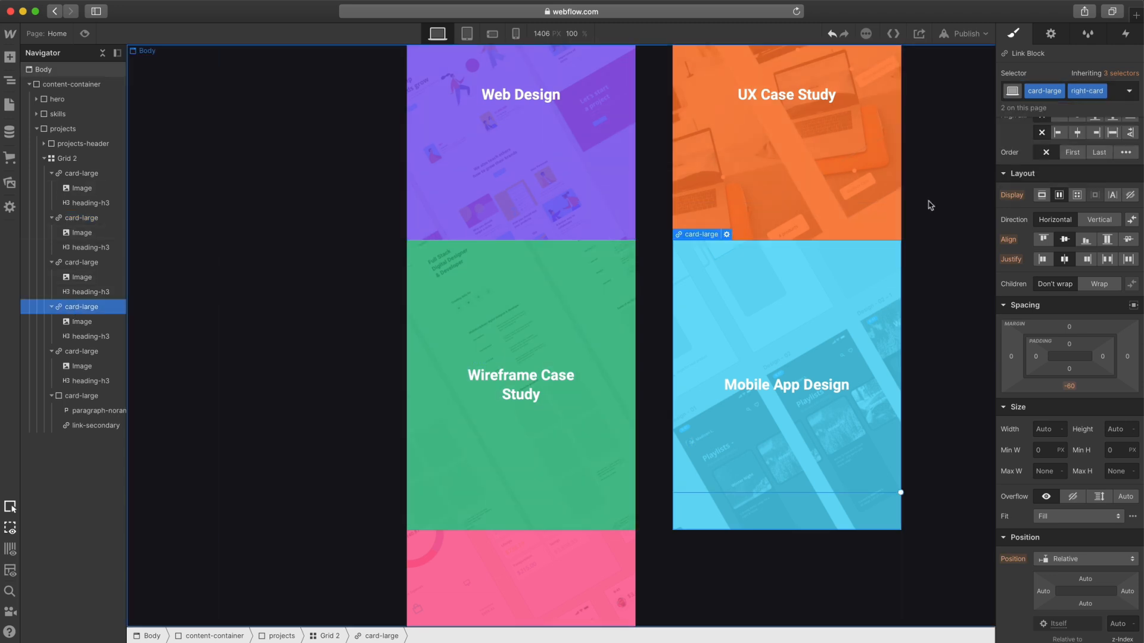
- Set the top margin of the right-card combo class to 60 px and preview the staggered projects grid
scroll(929, 204, "down", 6)
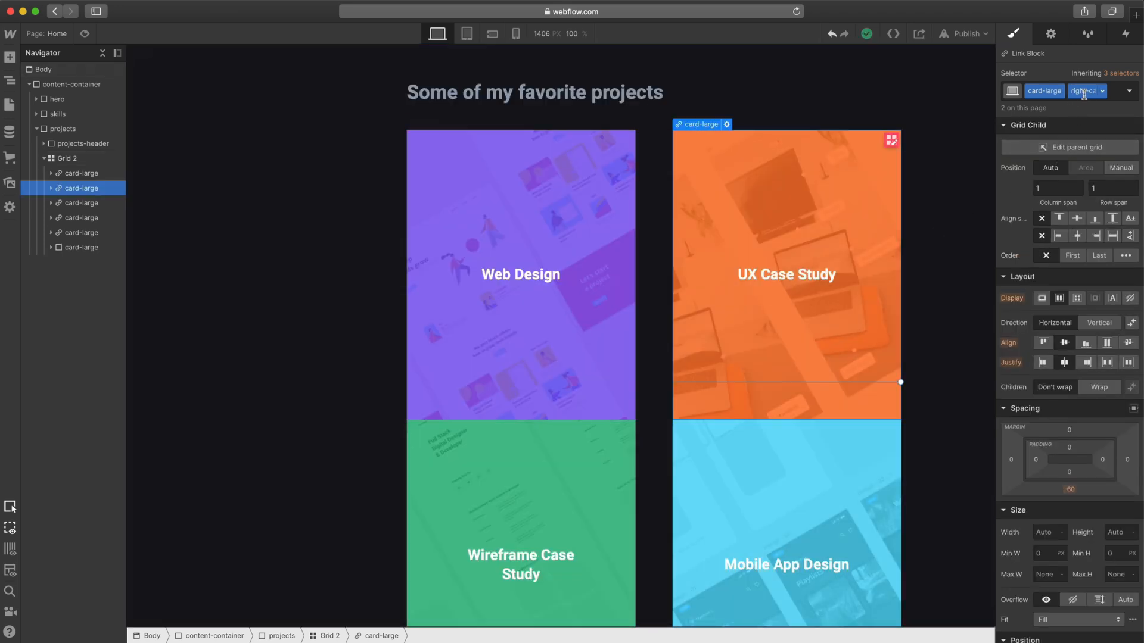
left_click(1069, 432)
type("60")
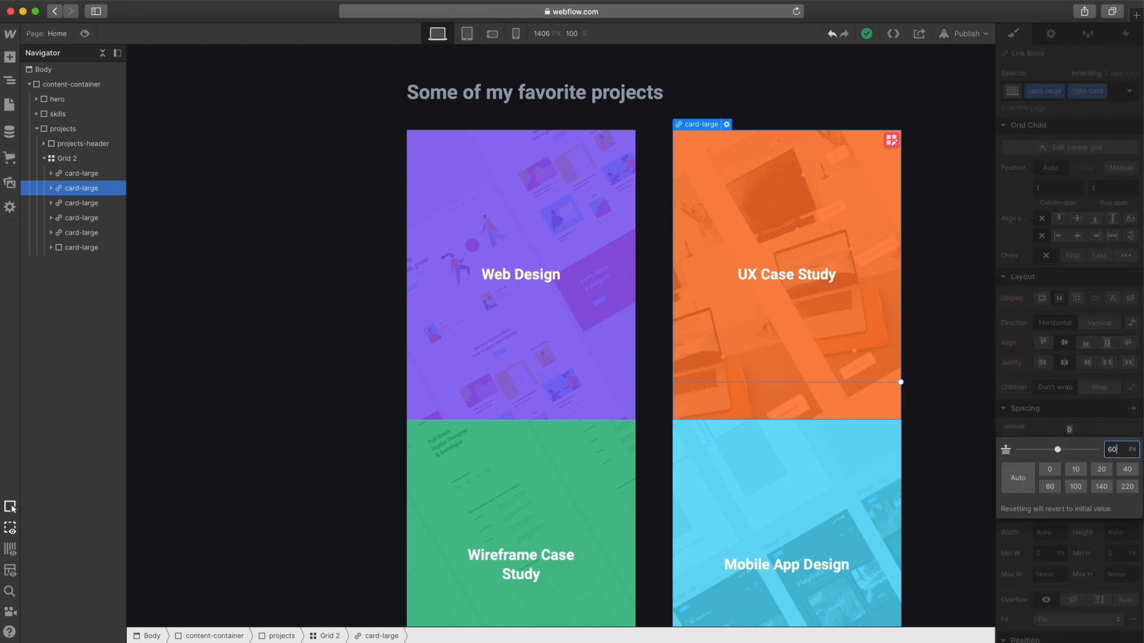
type("px")
key("Return")
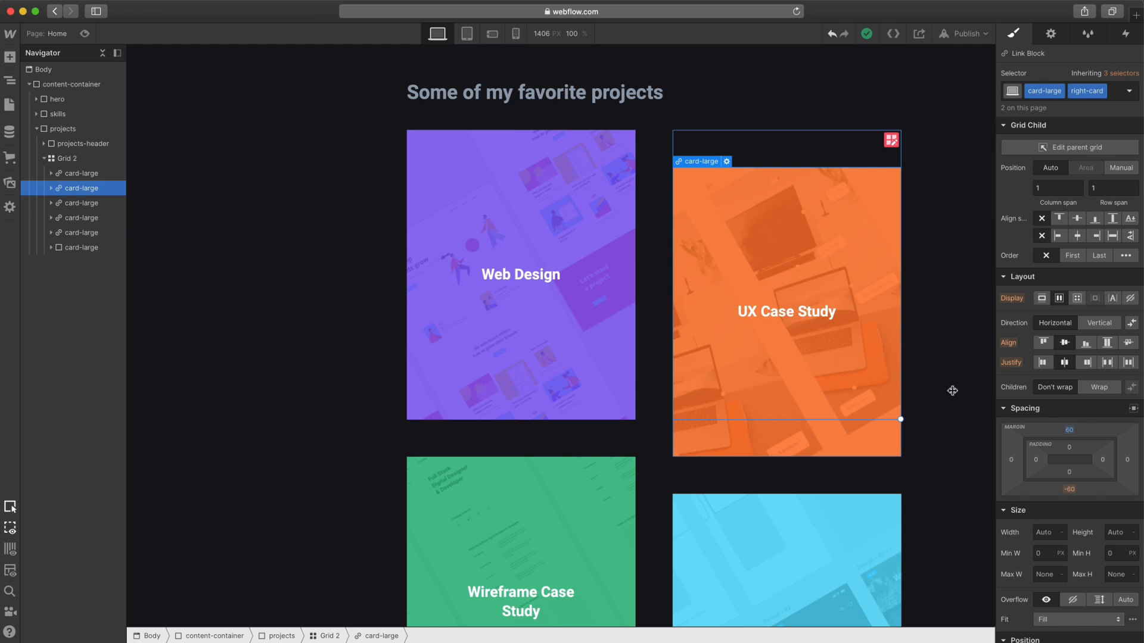
left_click(85, 34)
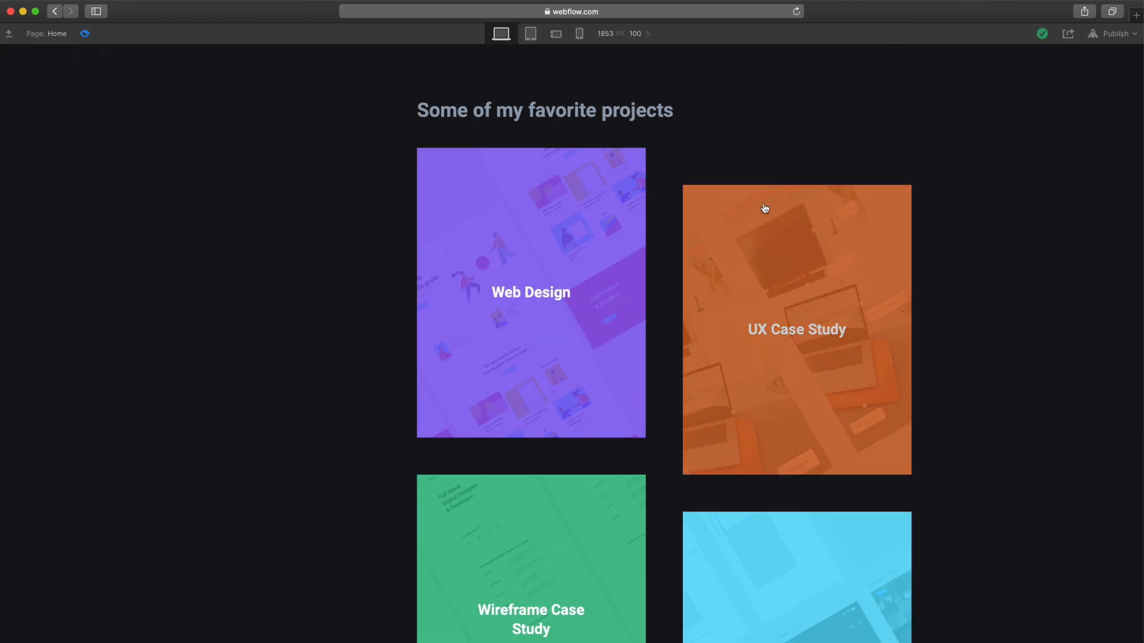
scroll(688, 467, "down", 10)
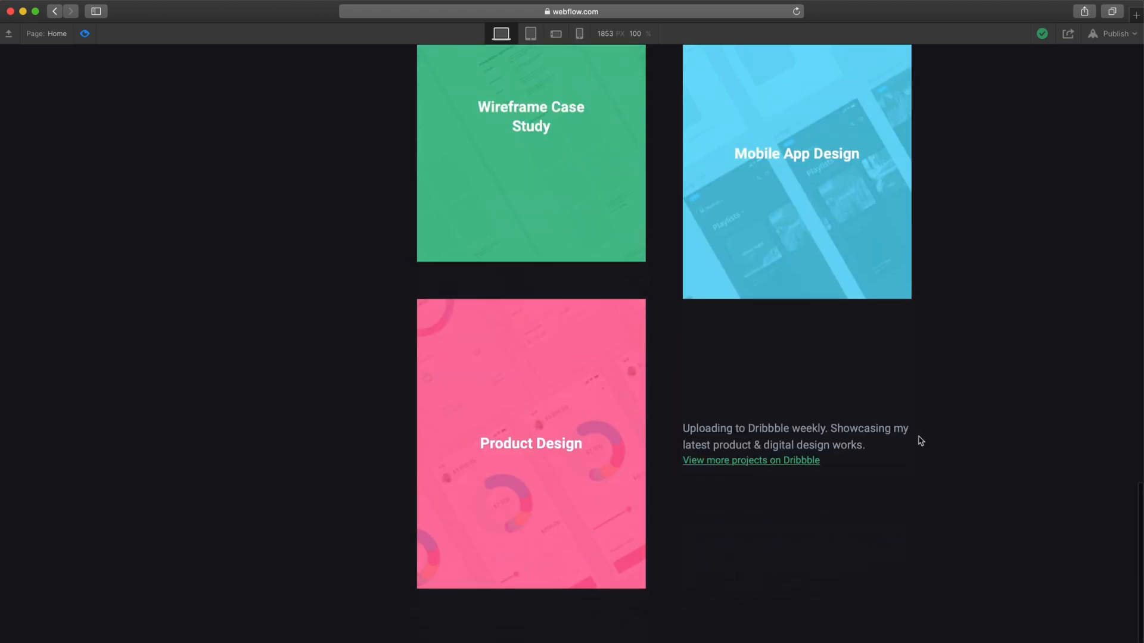
scroll(970, 469, "up", 6)
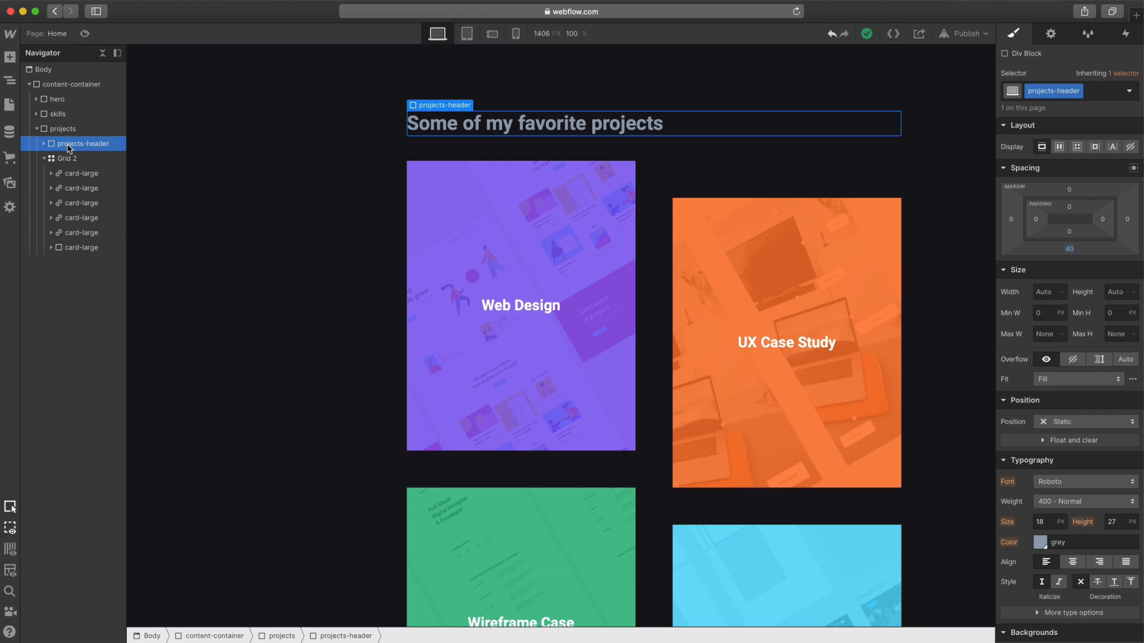
- Insert an image element into projects-header and assign it the purple striped circle asset
key("super+e")
type("ima")
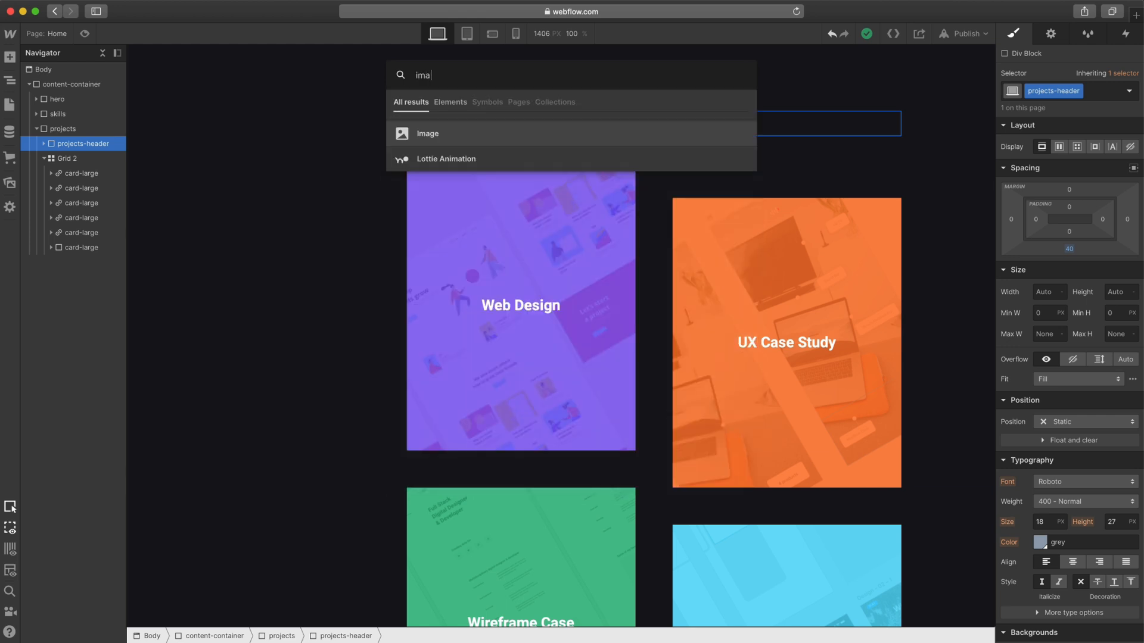
key("Return")
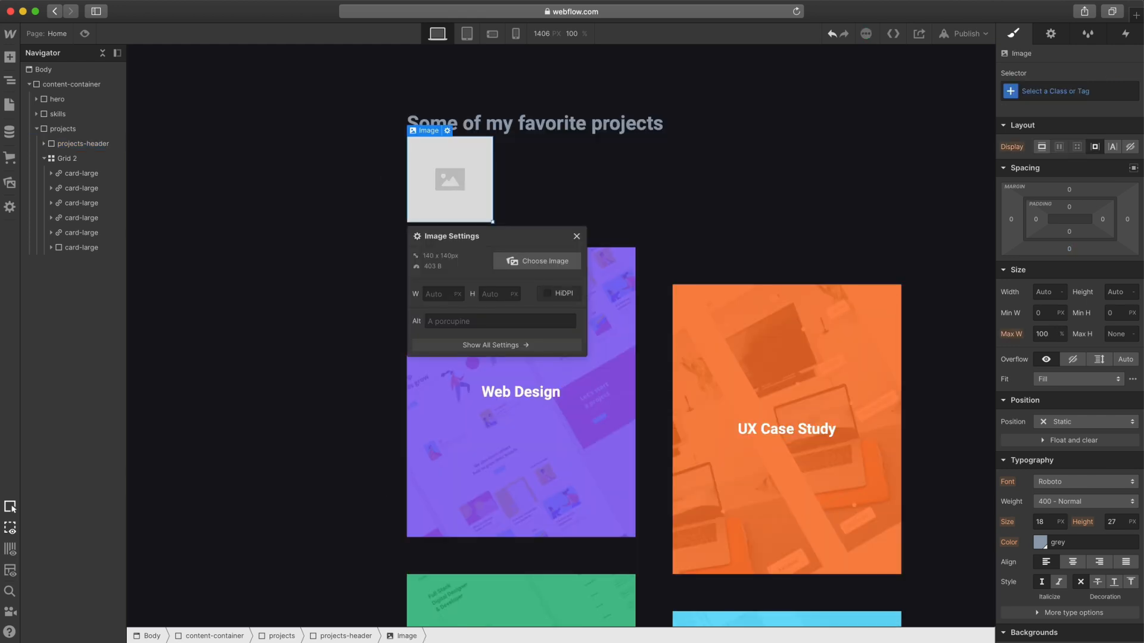
left_click(534, 267)
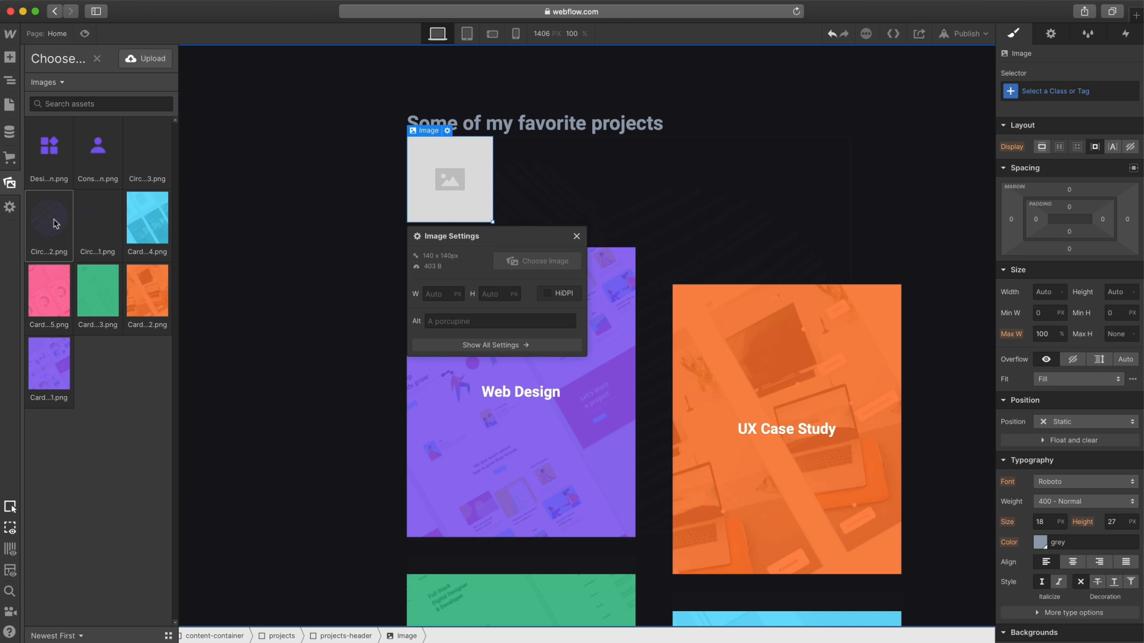
left_click(53, 223)
left_click(577, 236)
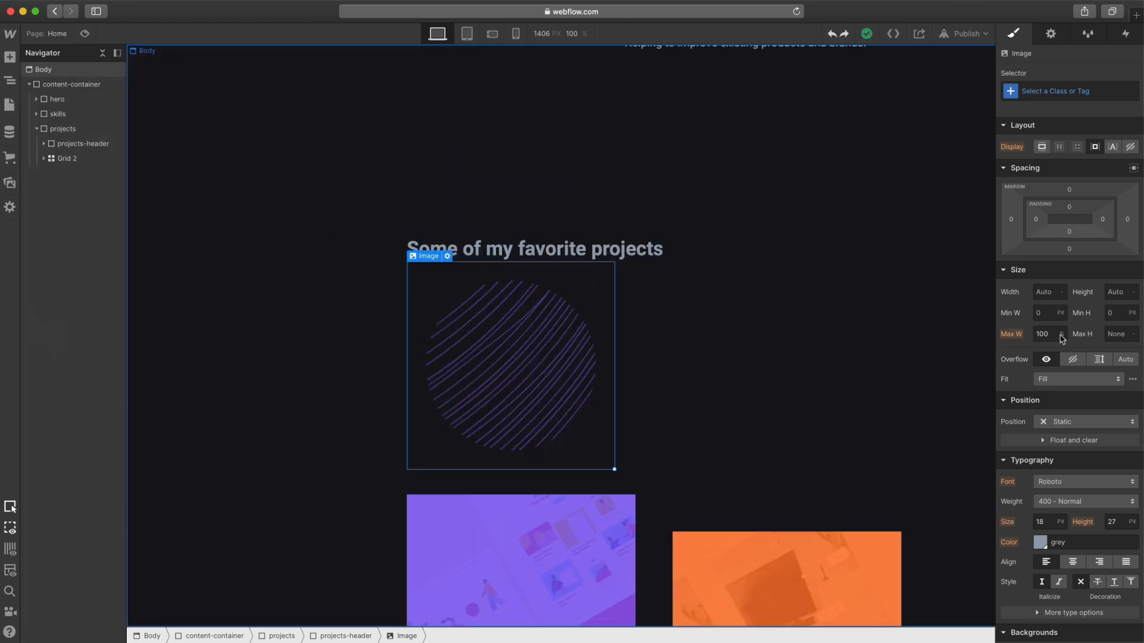
- Set the maximum width of the circle image to 240 px
left_click(1058, 334)
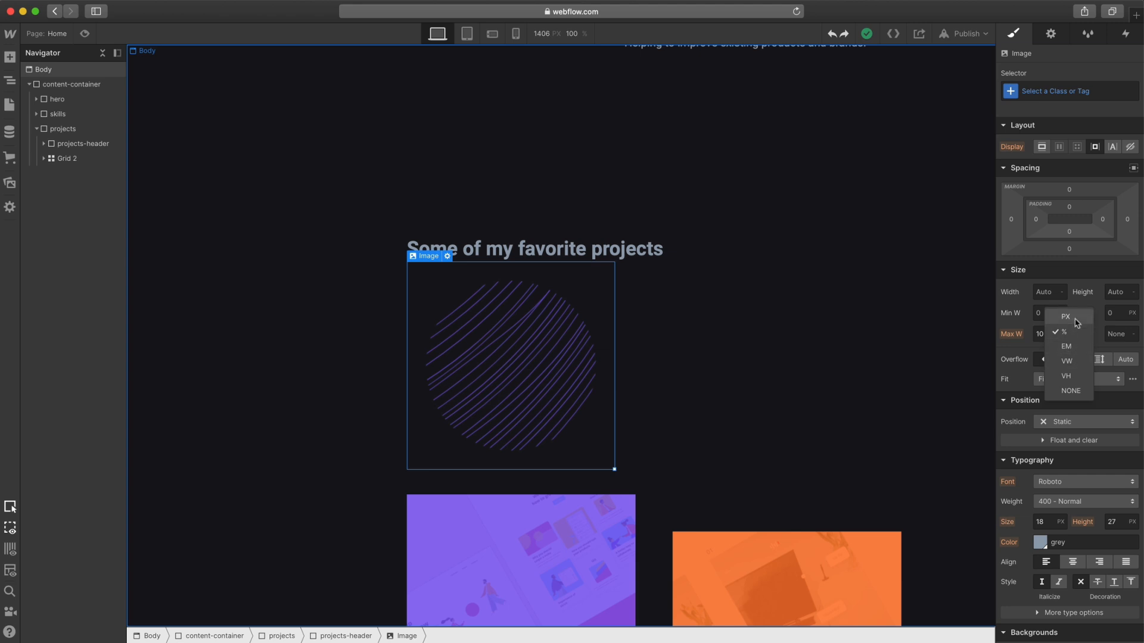
left_click(1077, 323)
left_click(1050, 334)
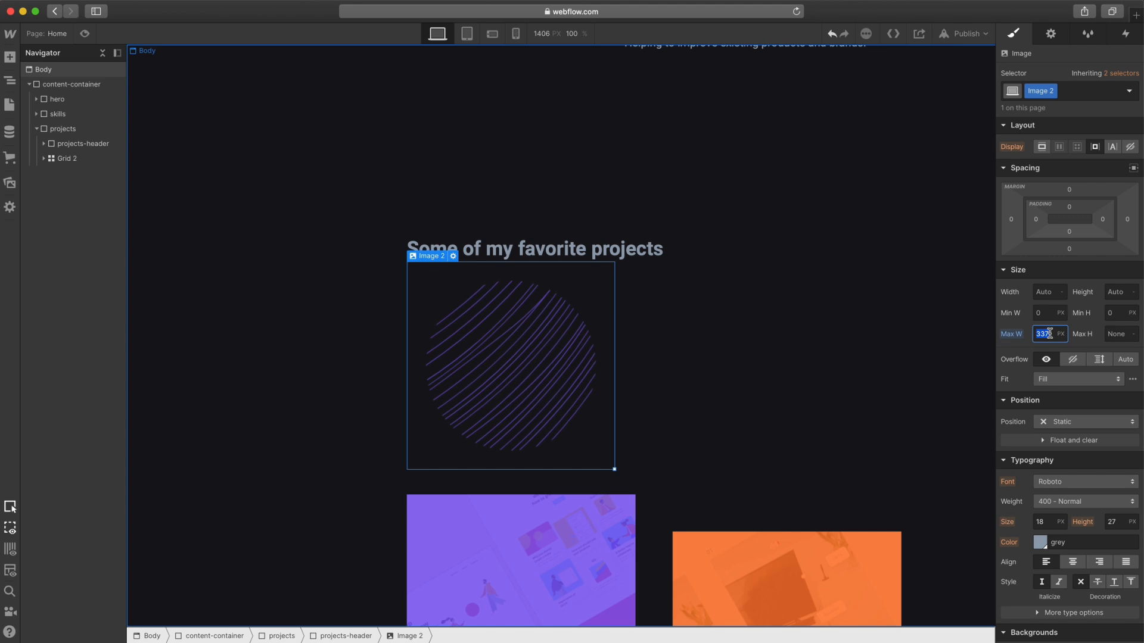
type("240px")
key("Return")
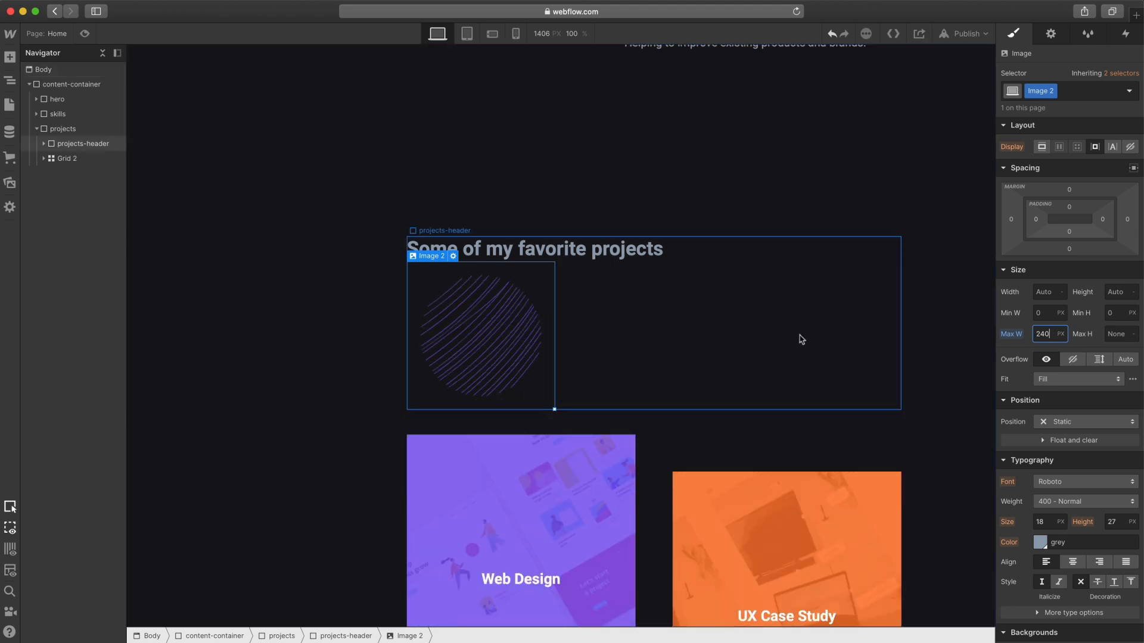
- Move the circle image out of projects-header so it sits below Grid 2 inside projects, and collapse projects-header
left_click(44, 144)
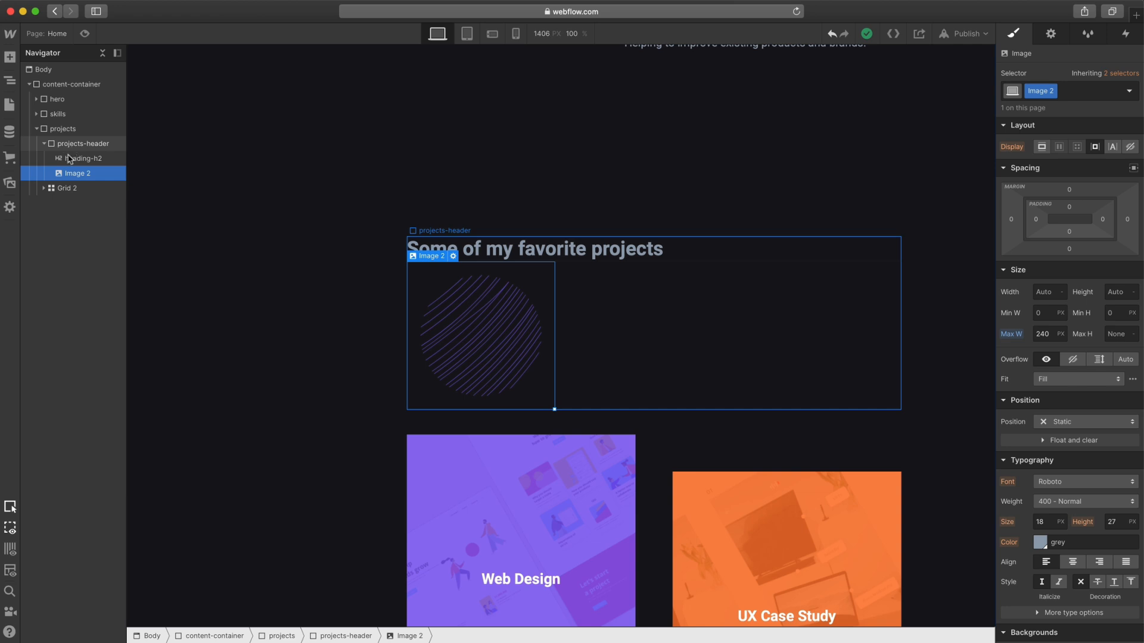
left_click_drag(81, 178, 77, 198)
left_click(44, 143)
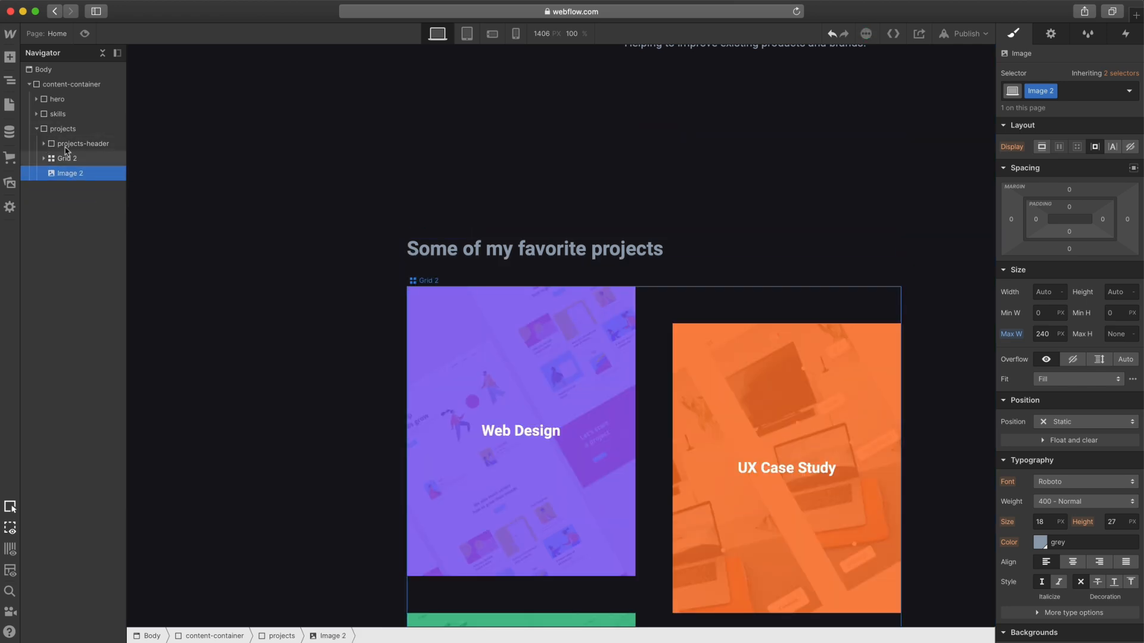
- Set the position of the projects div block to Relative
left_click(65, 130)
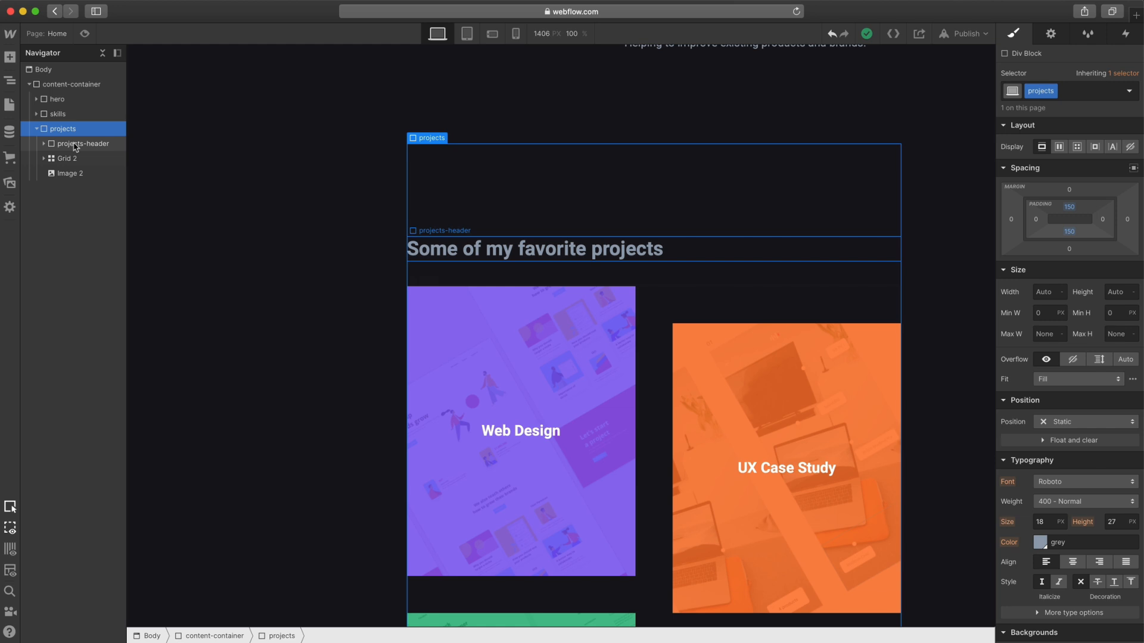
left_click(69, 173)
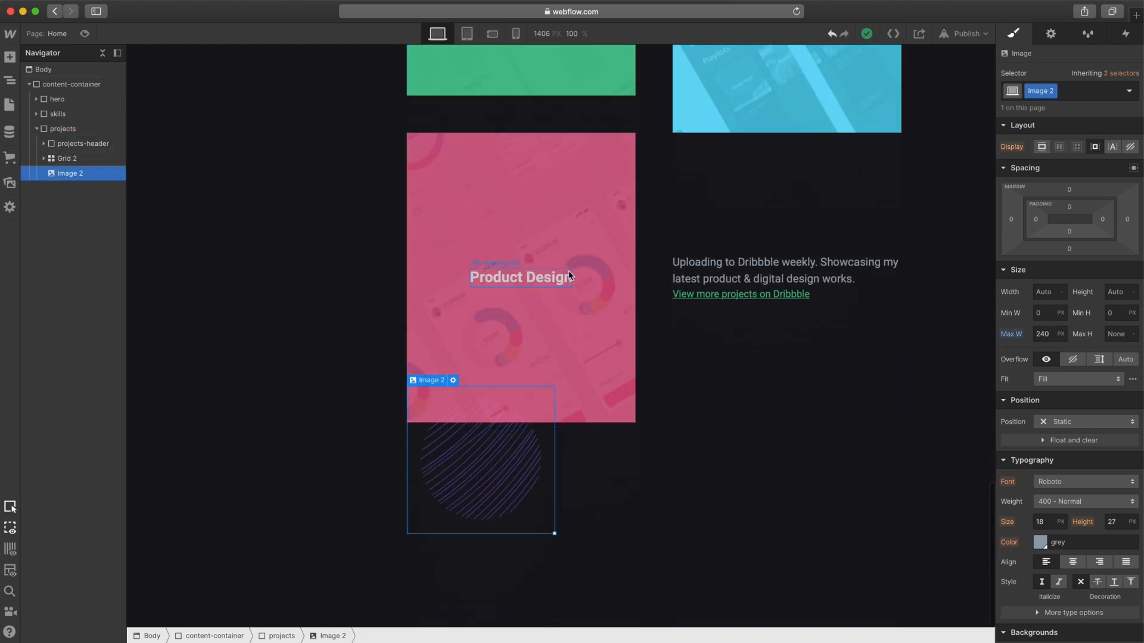
left_click(75, 130)
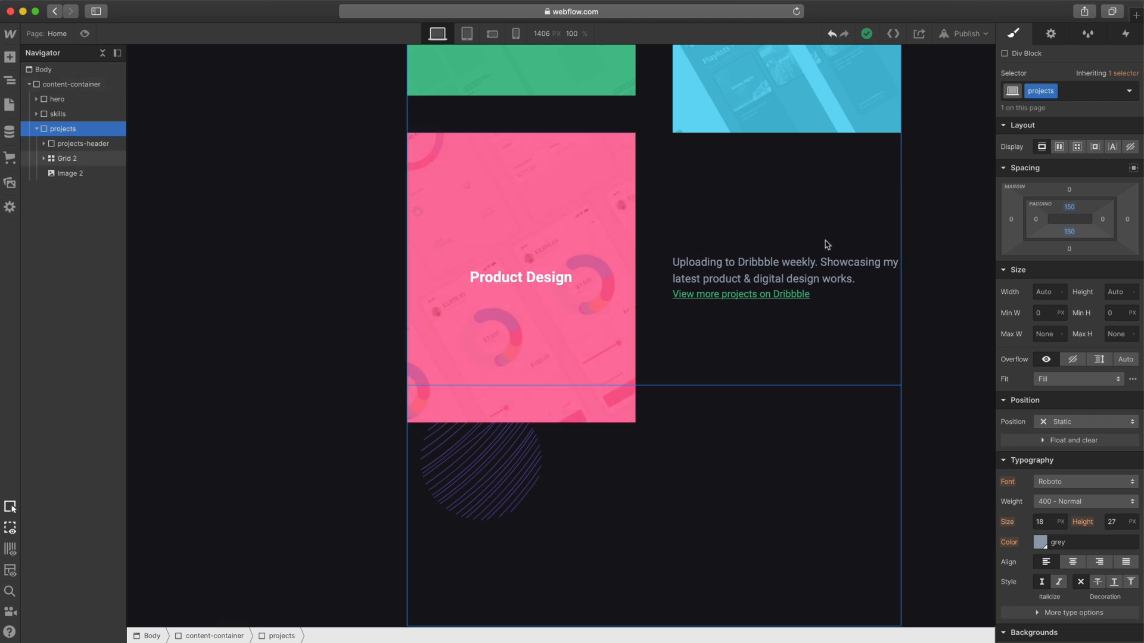
left_click(1068, 424)
left_click(1065, 437)
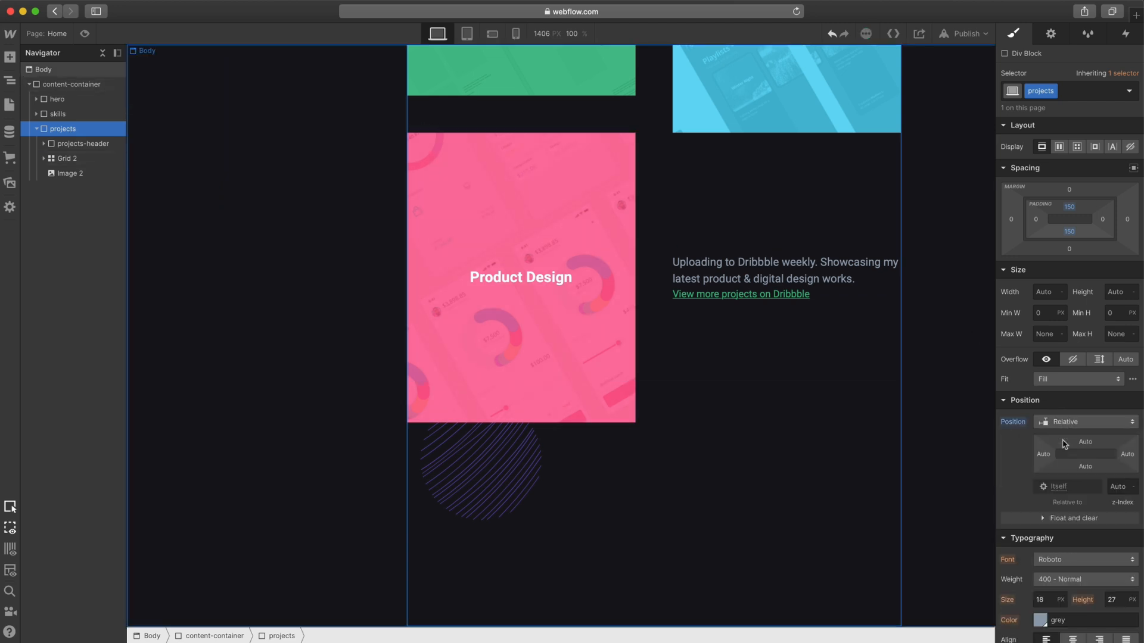
- Position the circle image absolutely within projects with a left offset of -10%
left_click(77, 174)
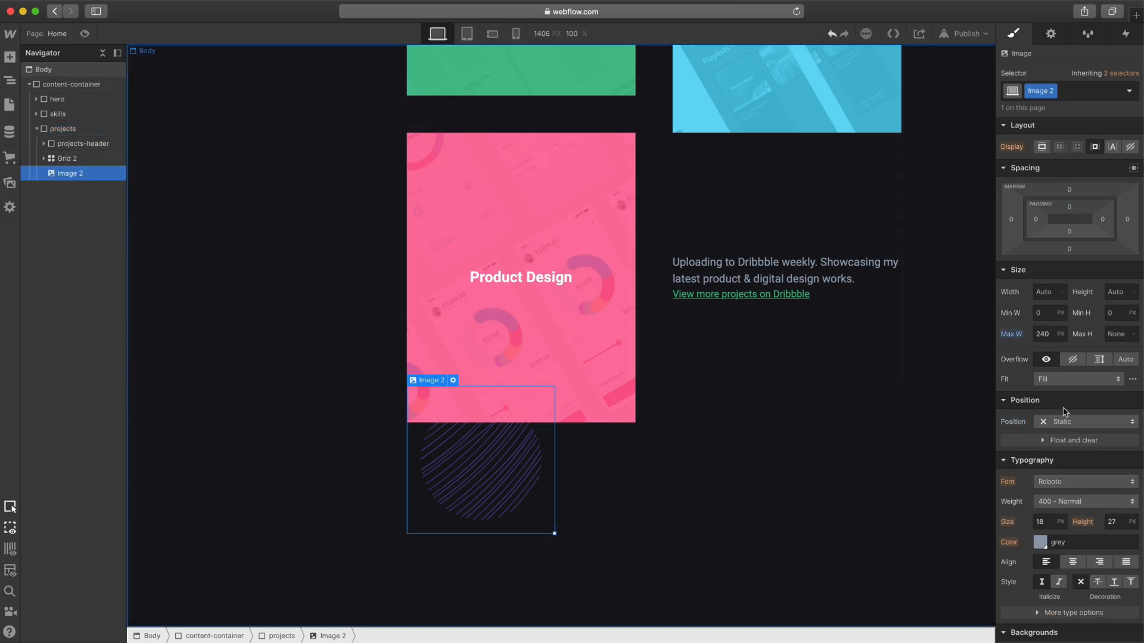
left_click(1066, 421)
left_click(1058, 453)
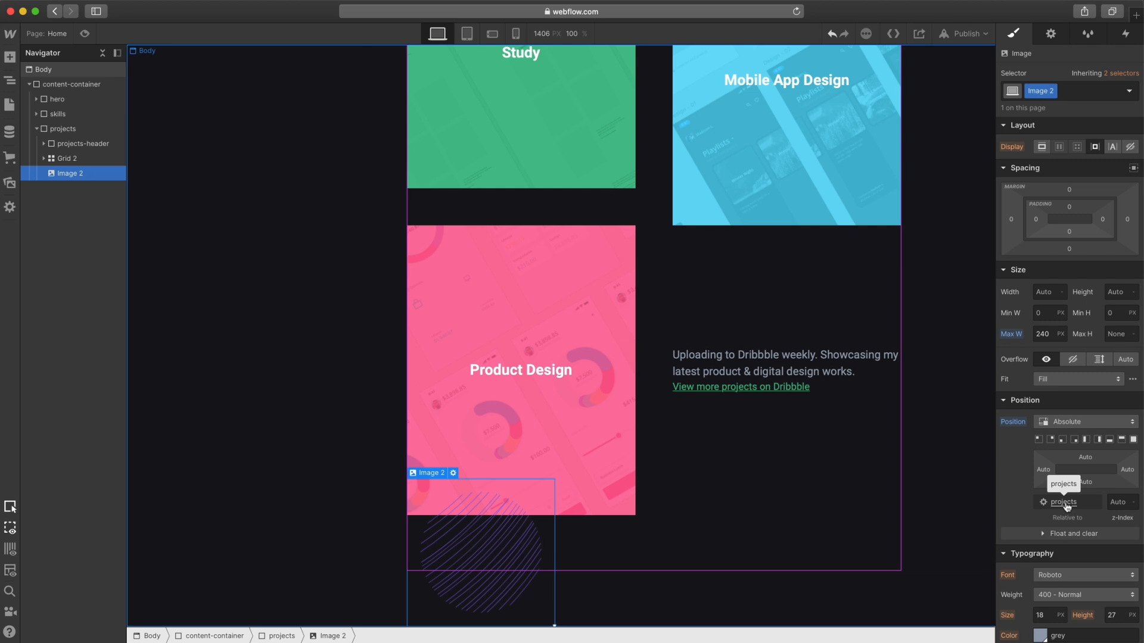
left_click(1043, 470)
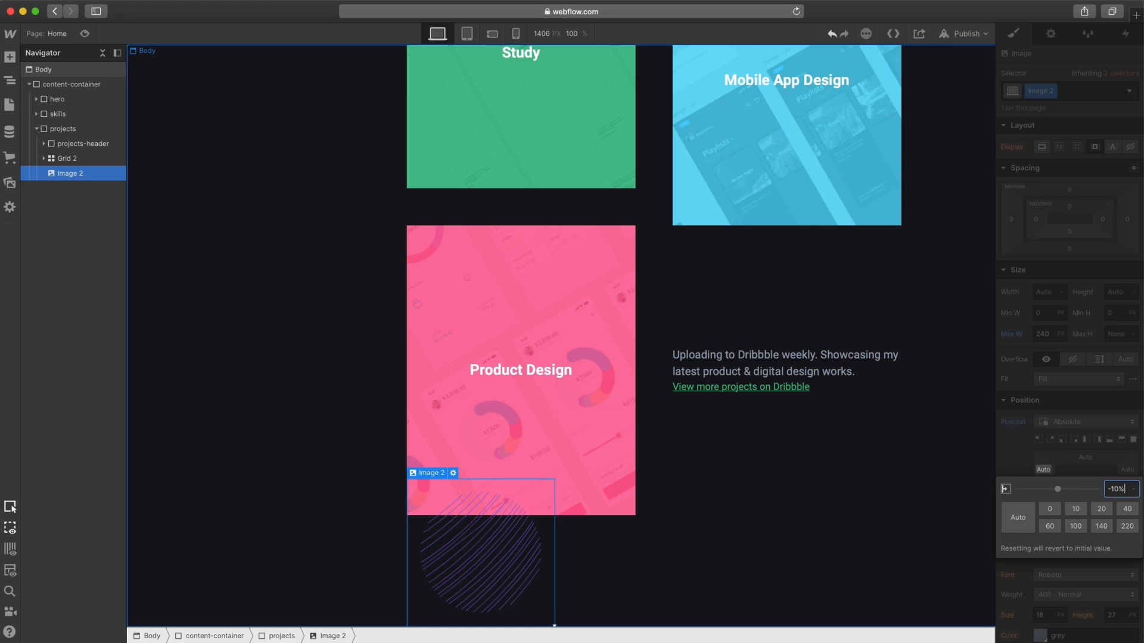
type("-10%")
key("Return")
- Set the circle image's top offset to 34% and its z-index to -1, and preview the page
left_click(1086, 456)
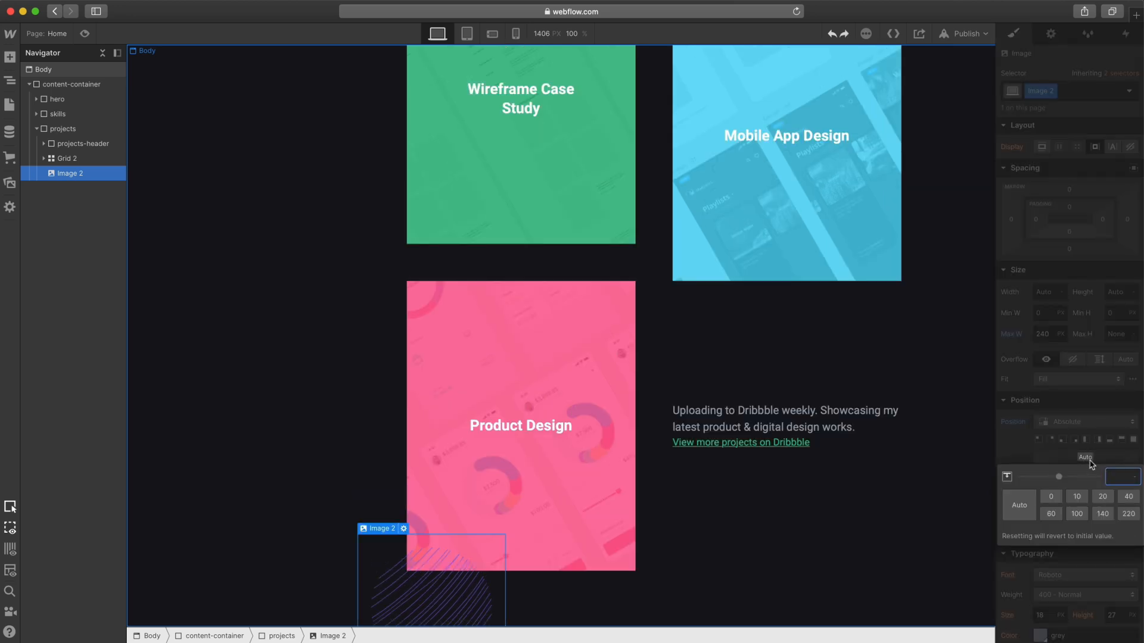
type("0%")
key("Return")
scroll(751, 386, "up", 10)
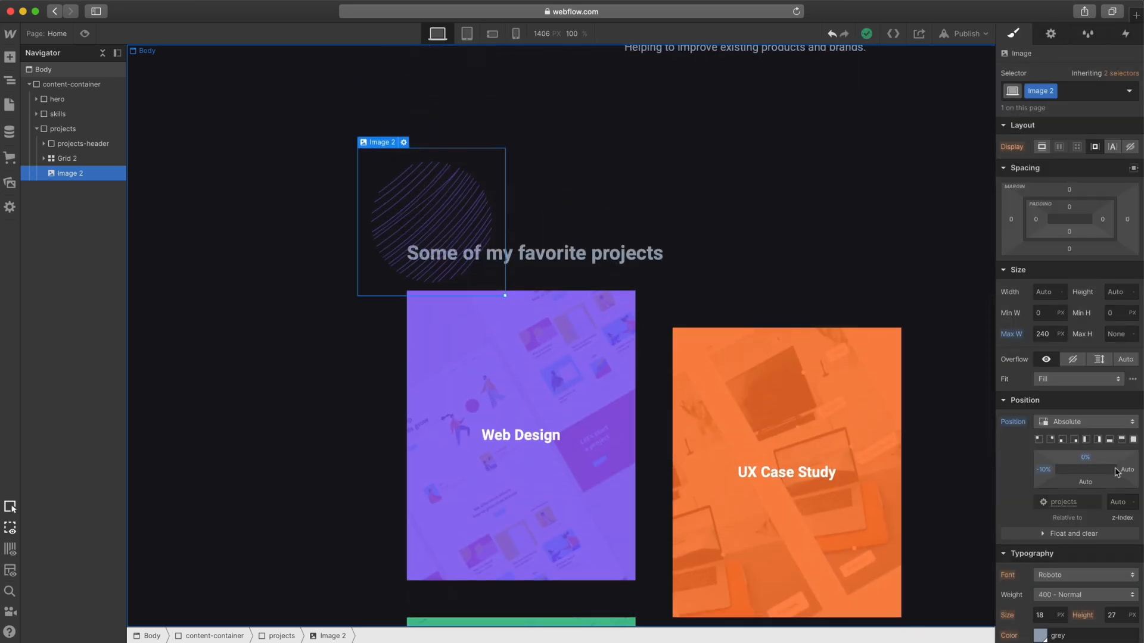
left_click_drag(1089, 459, 1086, 520)
scroll(783, 398, "down", 3)
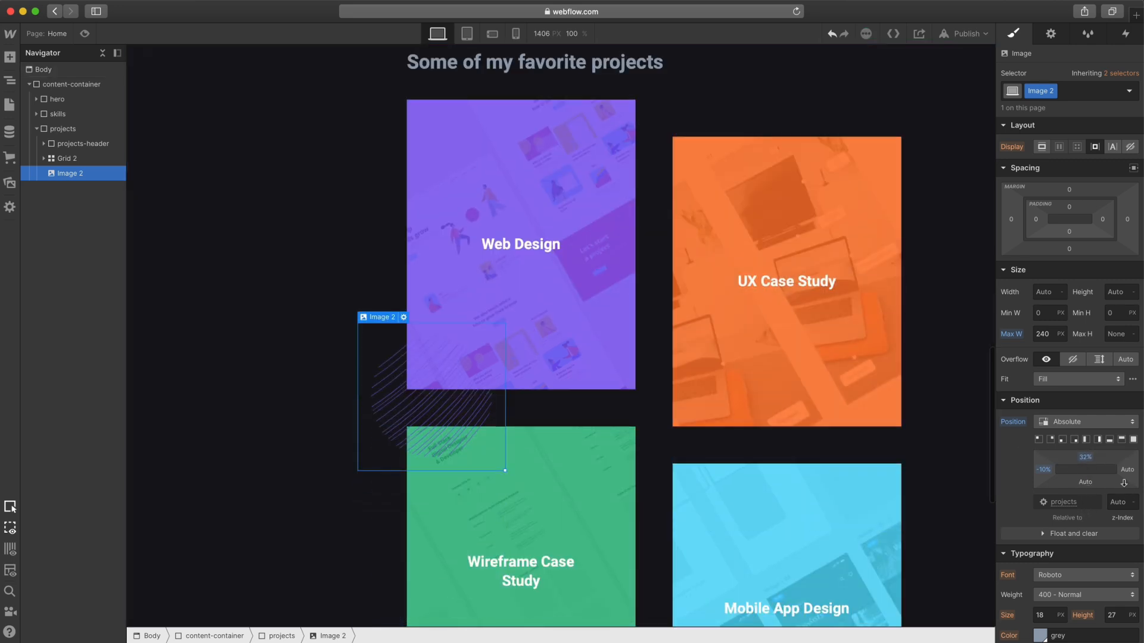
left_click_drag(1085, 457, 1085, 463)
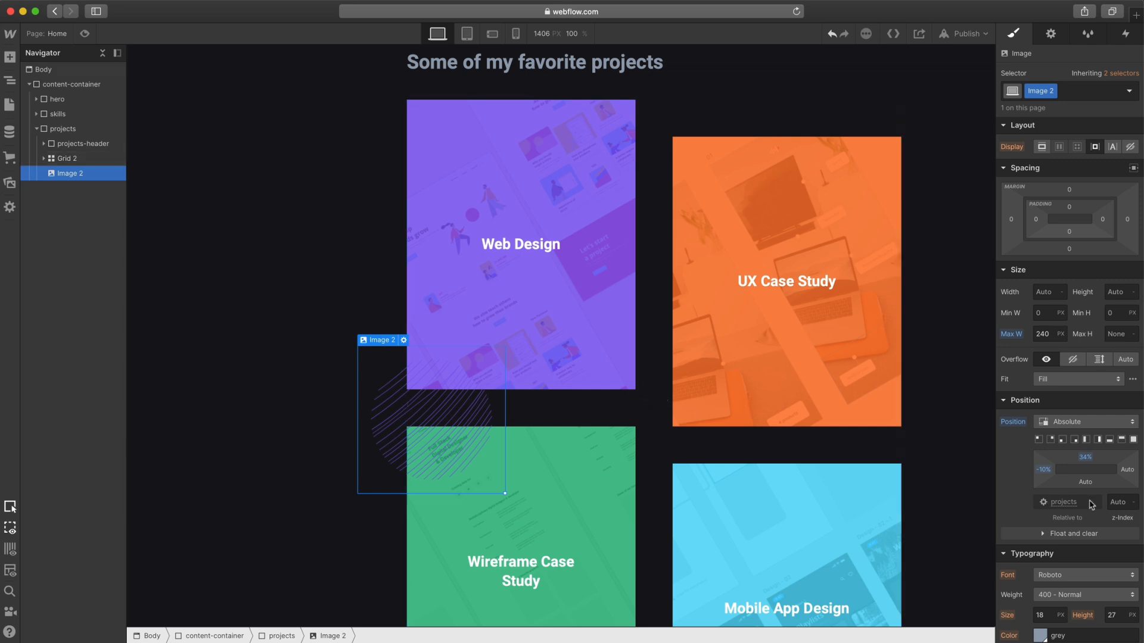
left_click(1116, 503)
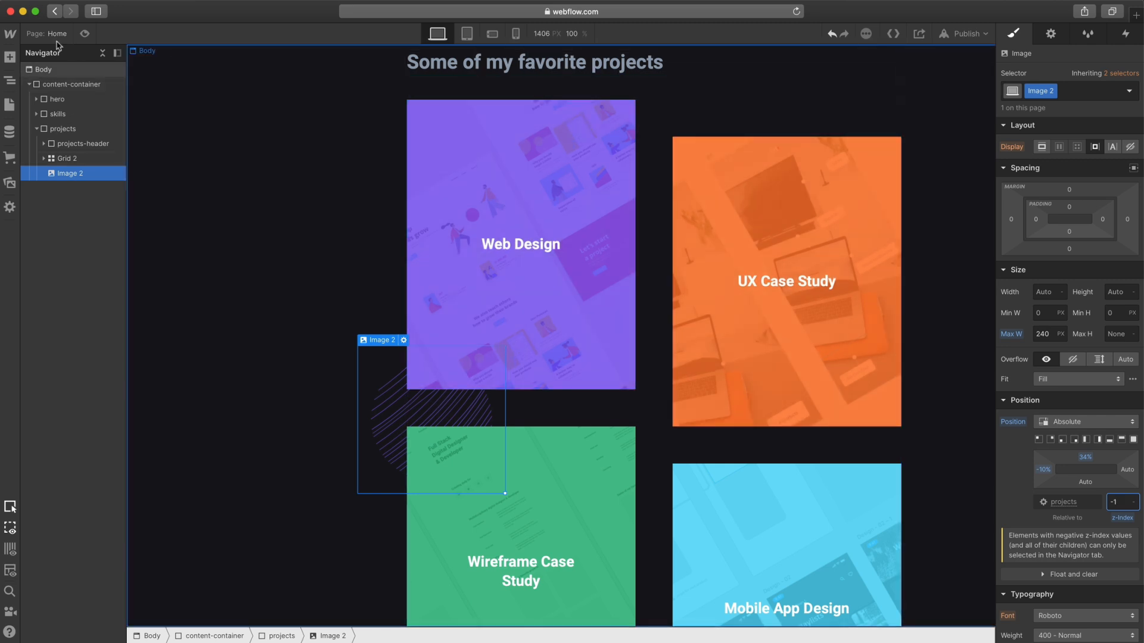
left_click(84, 35)
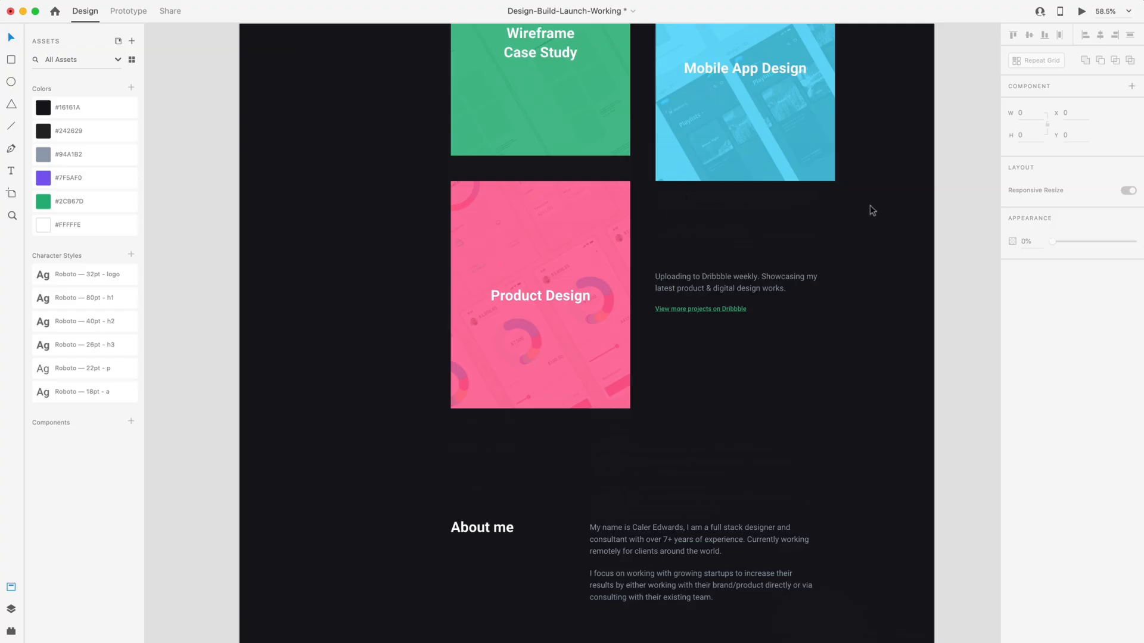
- Check the About me section in the Adobe XD design, switch back to Webflow and add a div block below projects inside content-container
scroll(871, 210, "down", 5)
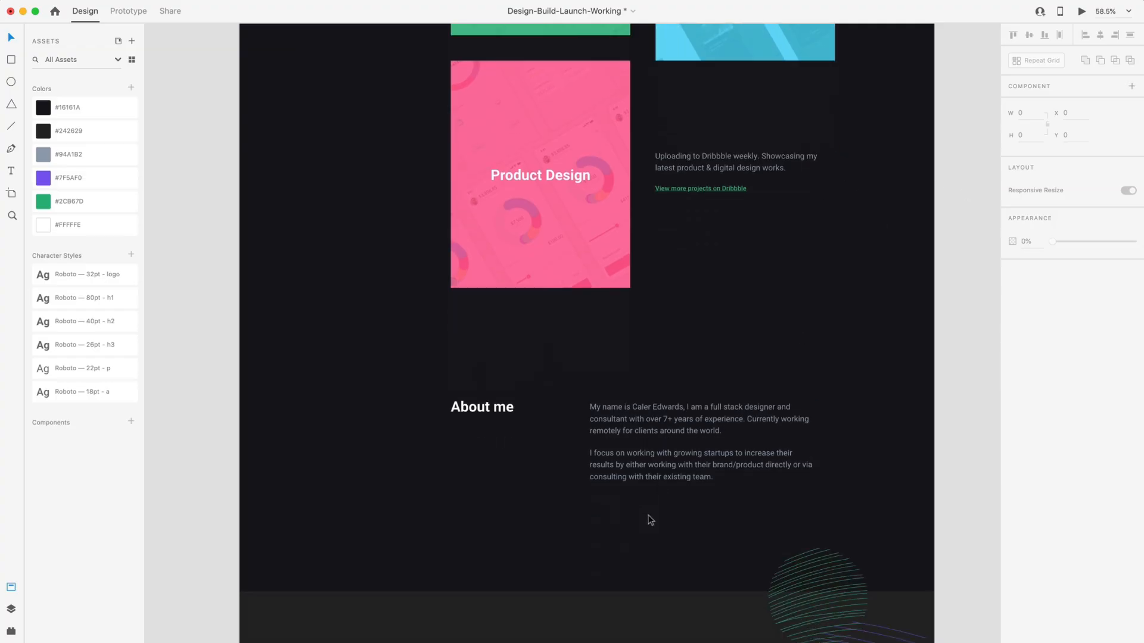
scroll(519, 394, "down", 4)
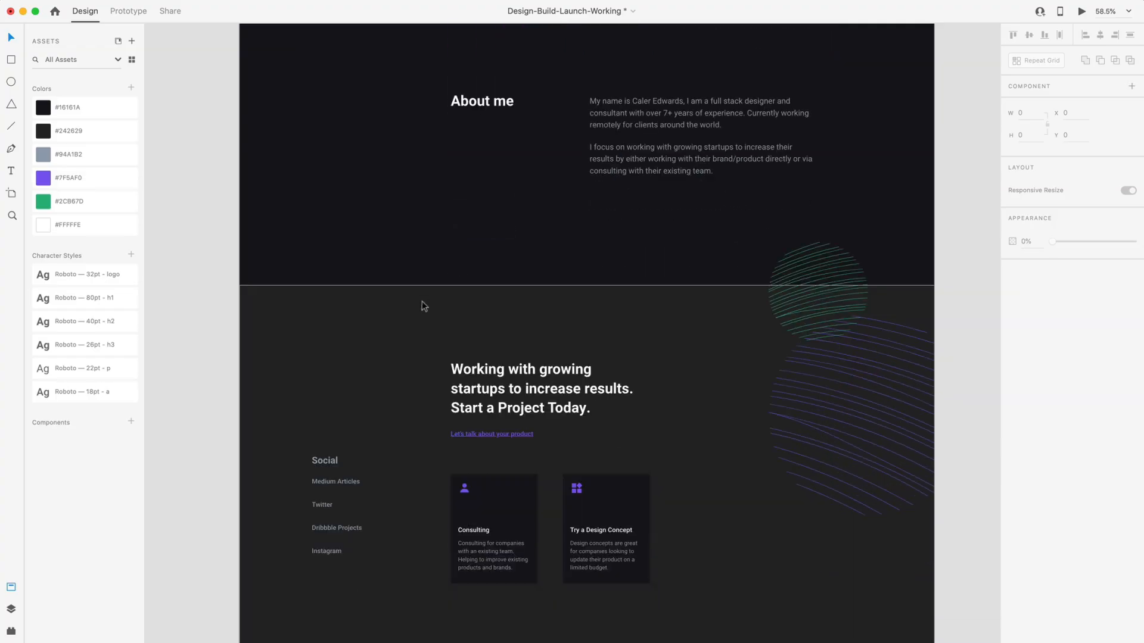
scroll(743, 406, "up", 2)
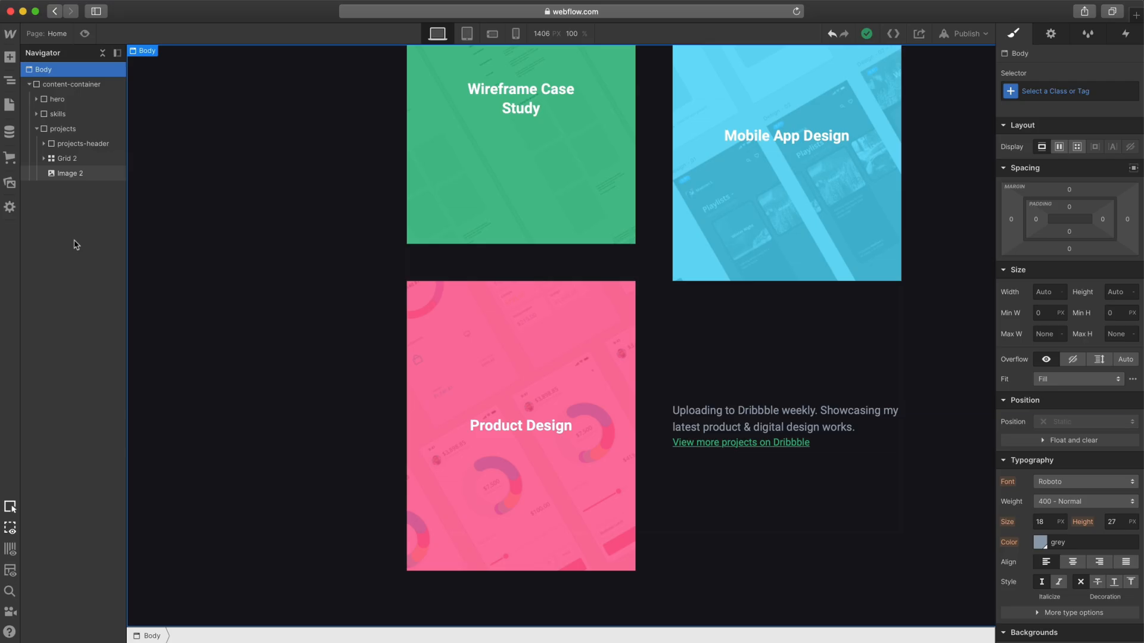
key("super+e")
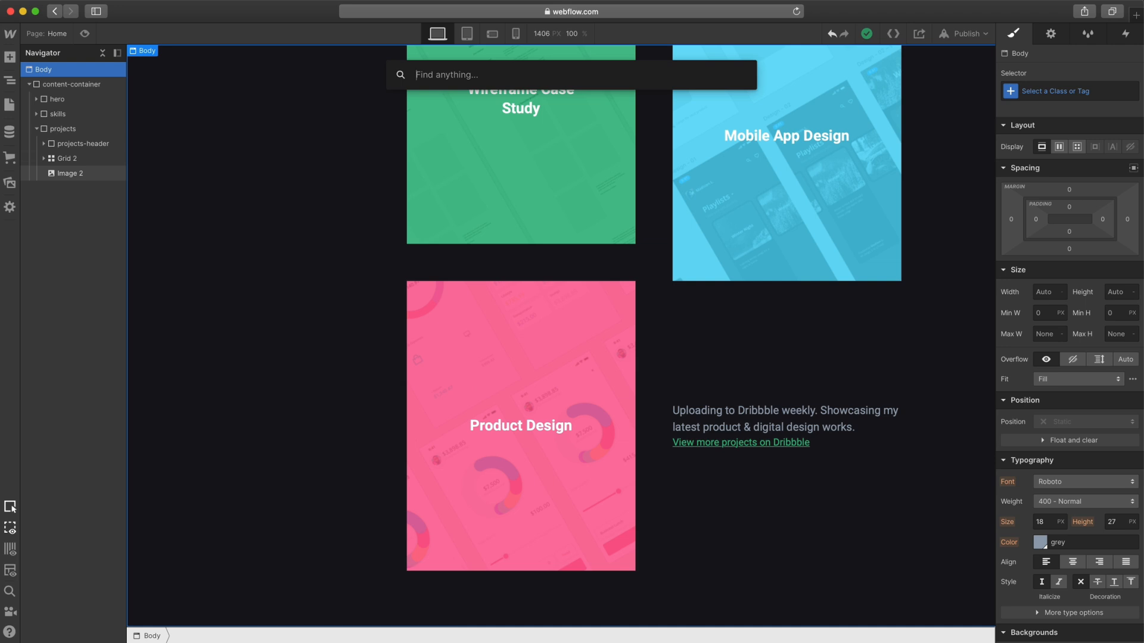
type("div")
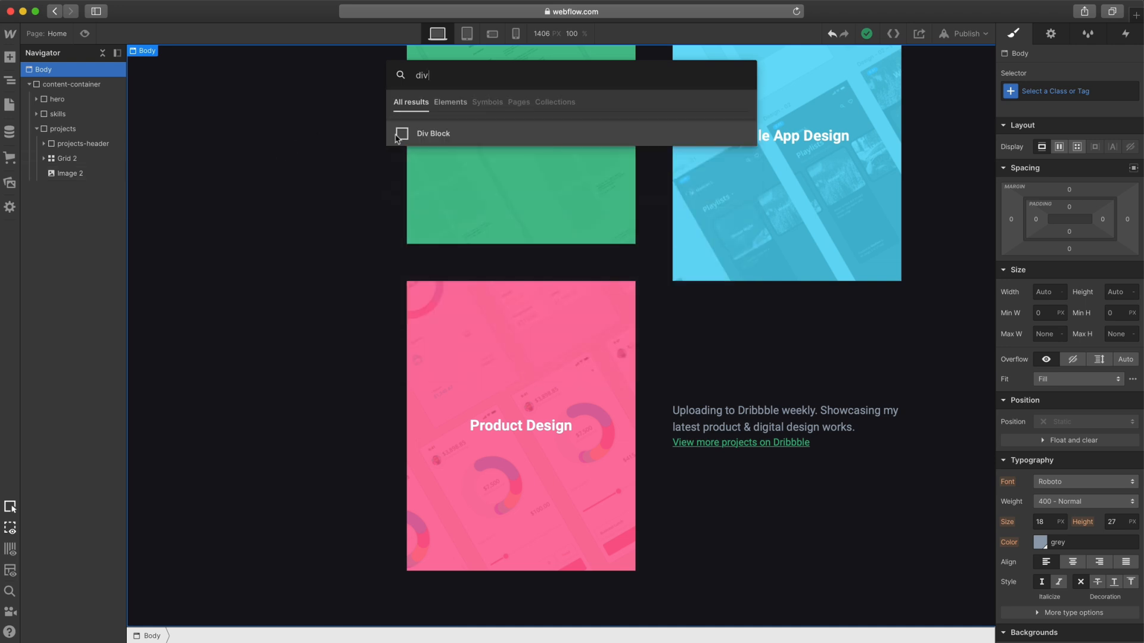
left_click(433, 135)
left_click_drag(71, 98, 84, 145)
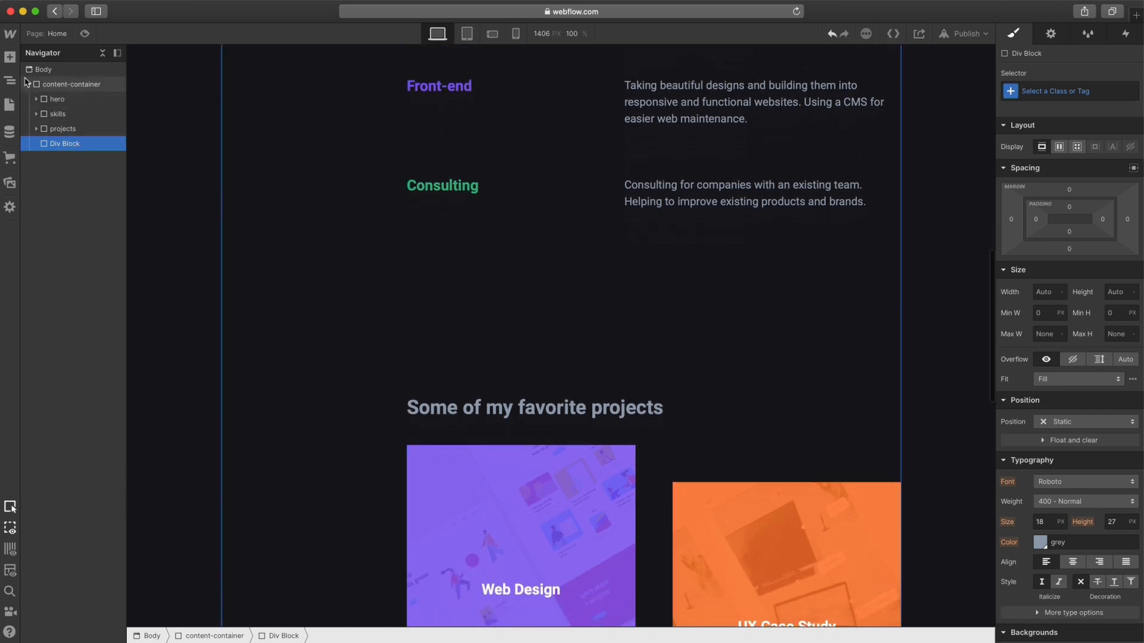
- Give the new div block the class about and set its top and bottom padding to 150 px
left_click(1037, 90)
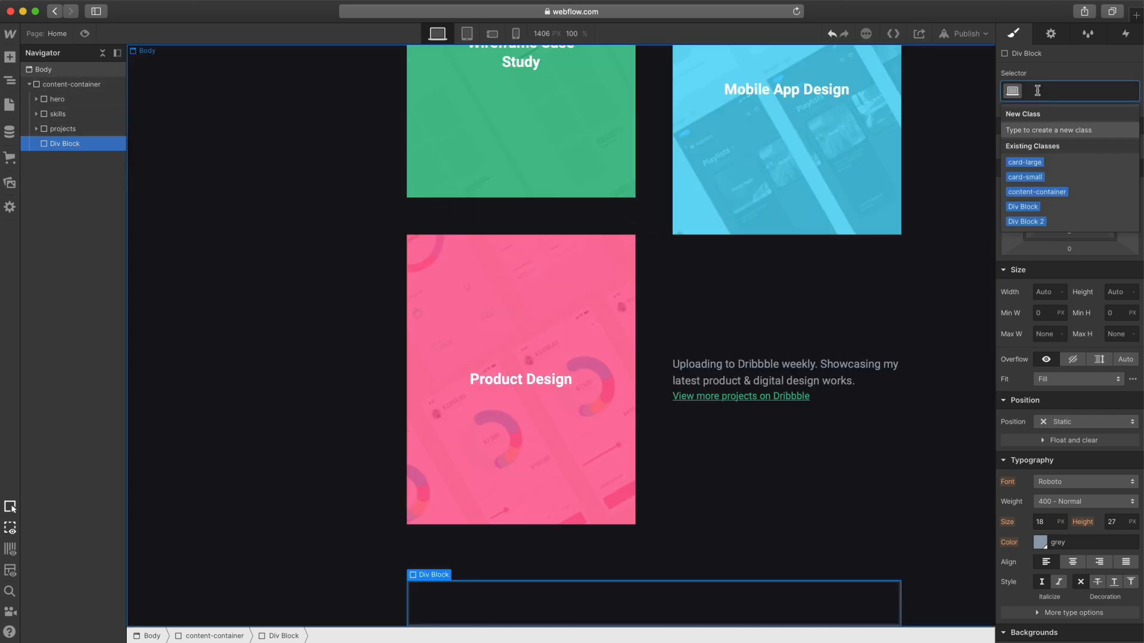
type("about")
key("Return")
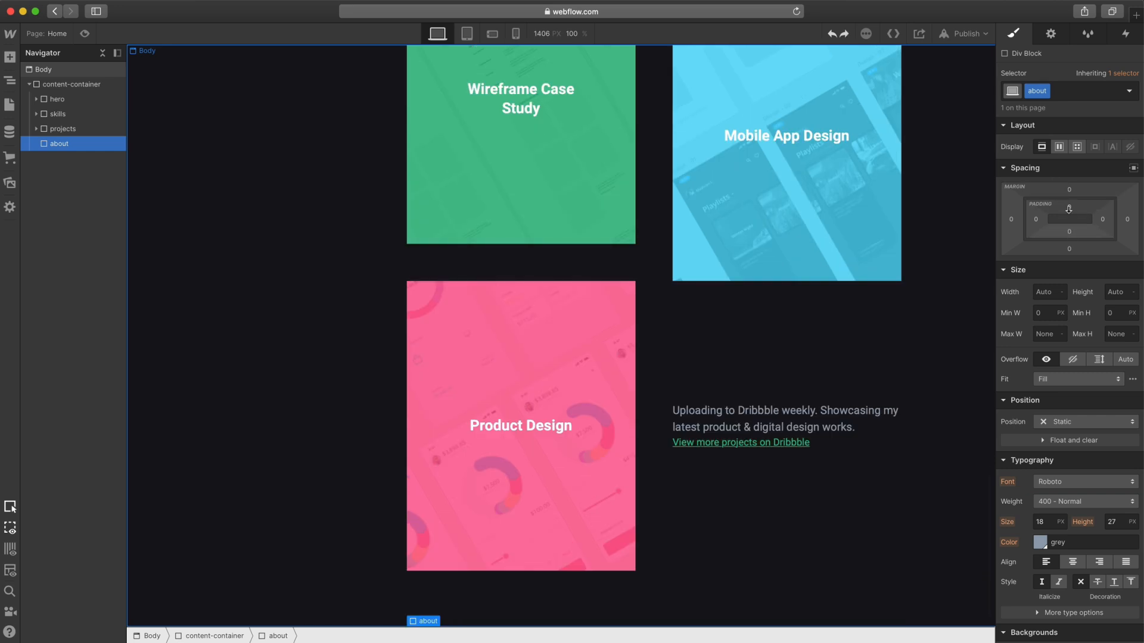
left_click_drag(1069, 218, 1080, 433)
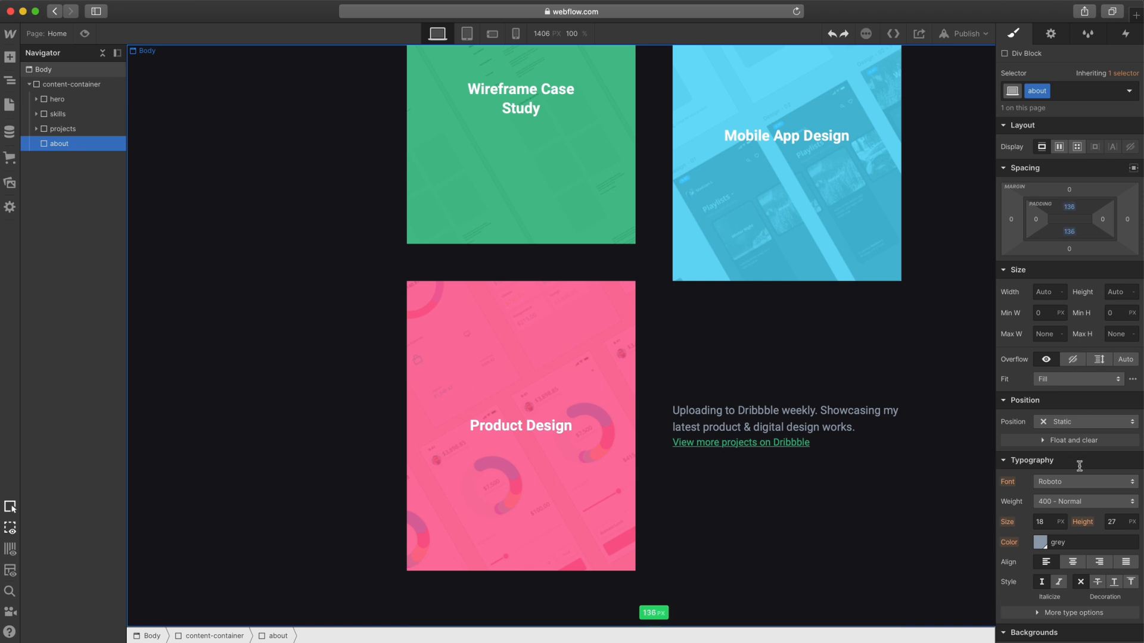
left_click_drag(1080, 482, 1080, 480)
scroll(828, 298, "down", 3)
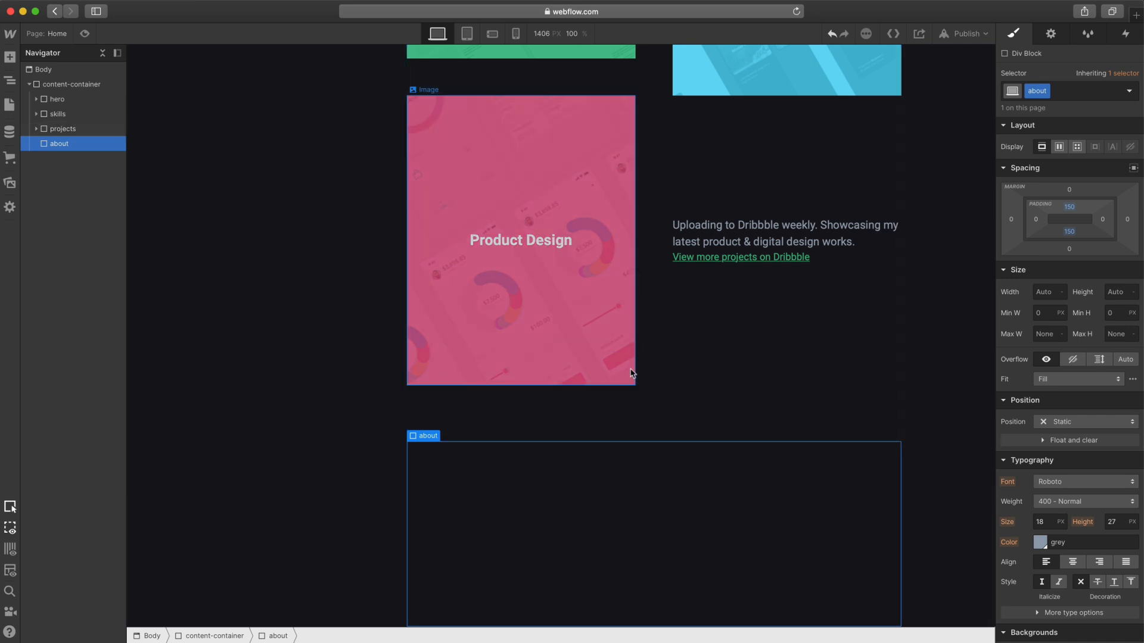
- Increase the about section's top padding by 60 px to 210 px
left_click(1069, 207)
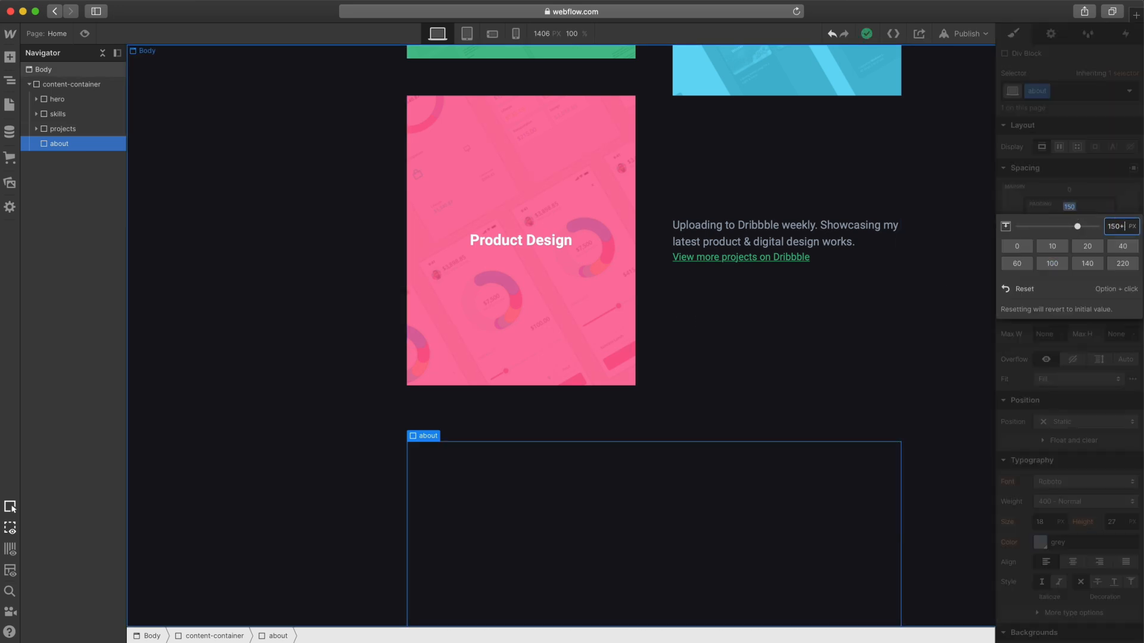
type("+60")
key("Return")
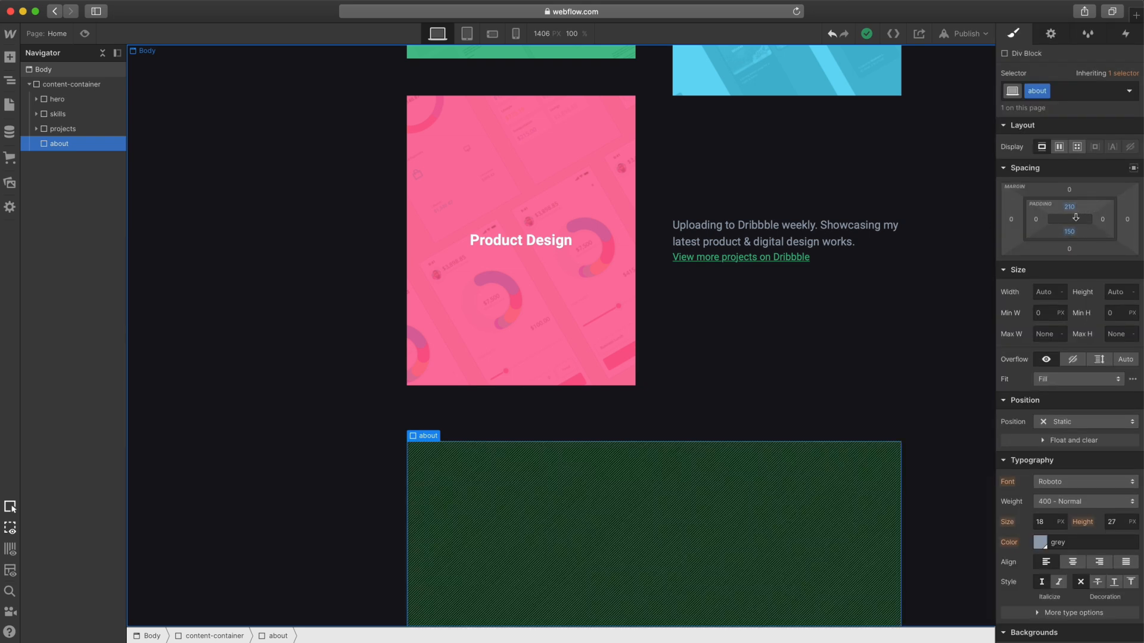
- Add a grid inside the about section with a single row and two columns sized 0.75fr and 1fr
scroll(759, 338, "down", 1)
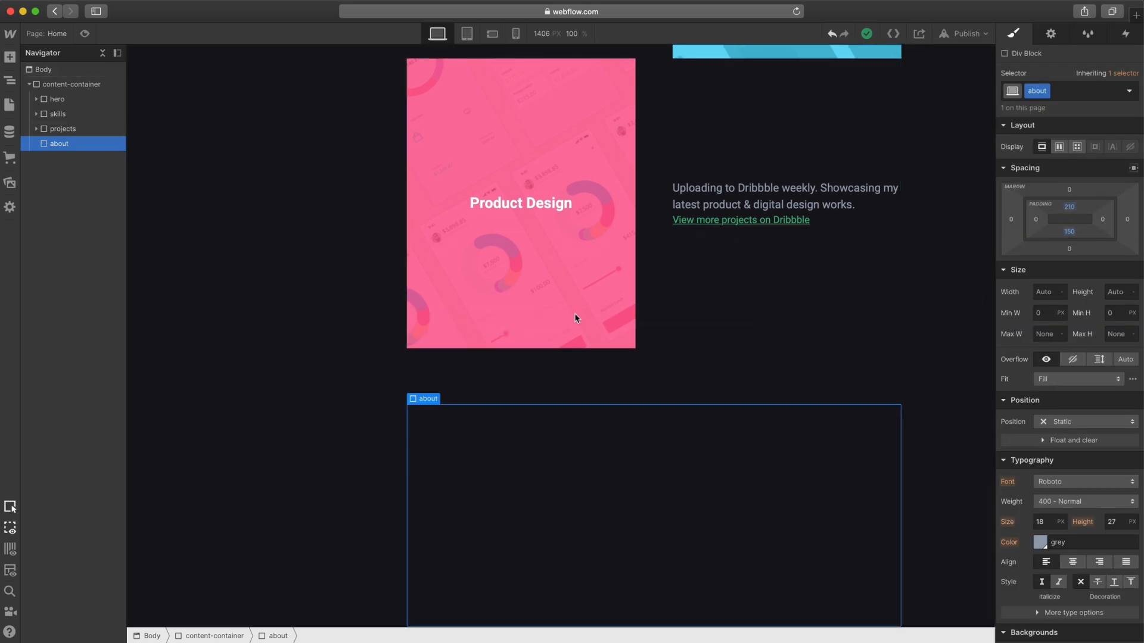
key("super+e")
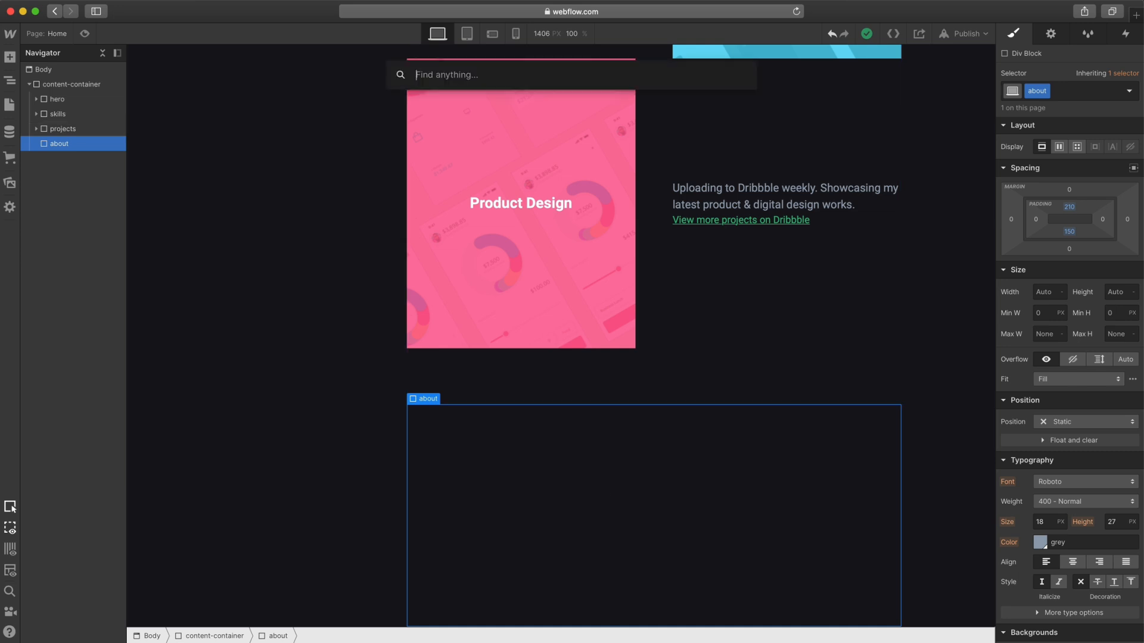
type("gr")
key("Return")
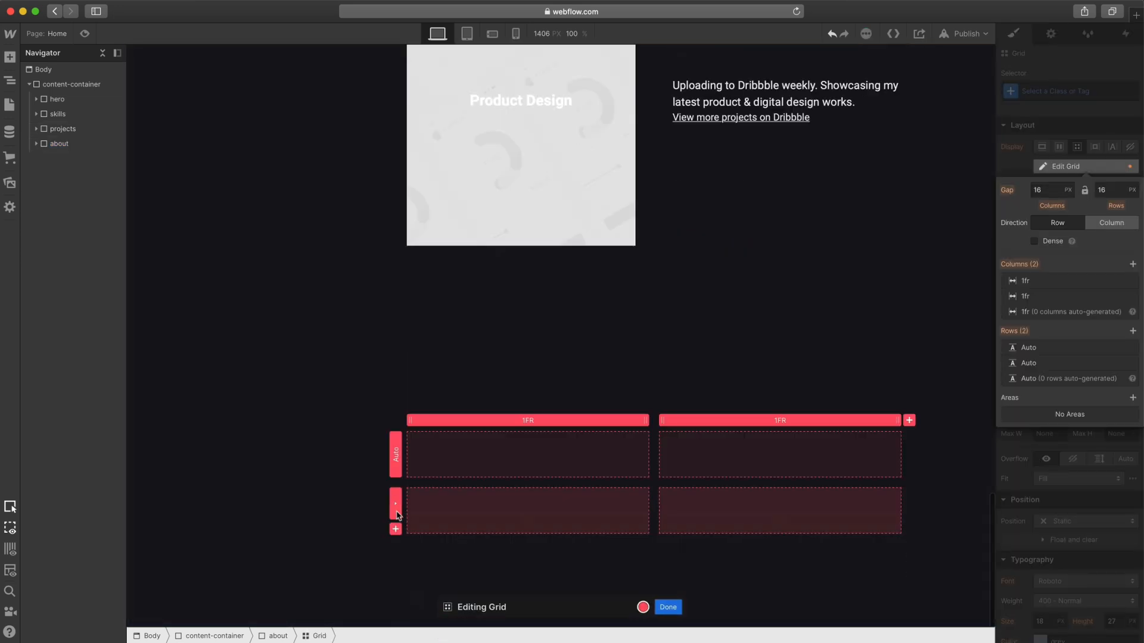
left_click(394, 512)
left_click(410, 554)
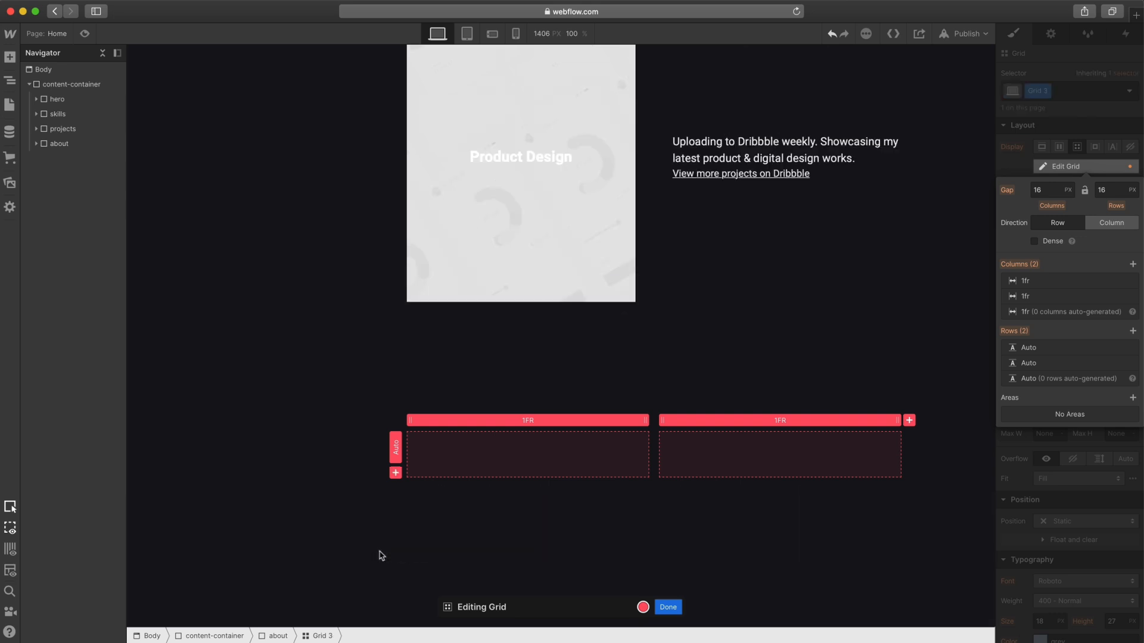
mouse_move(633, 478)
left_mouse_down()
mouse_move(615, 480)
mouse_move(624, 484)
left_mouse_up()
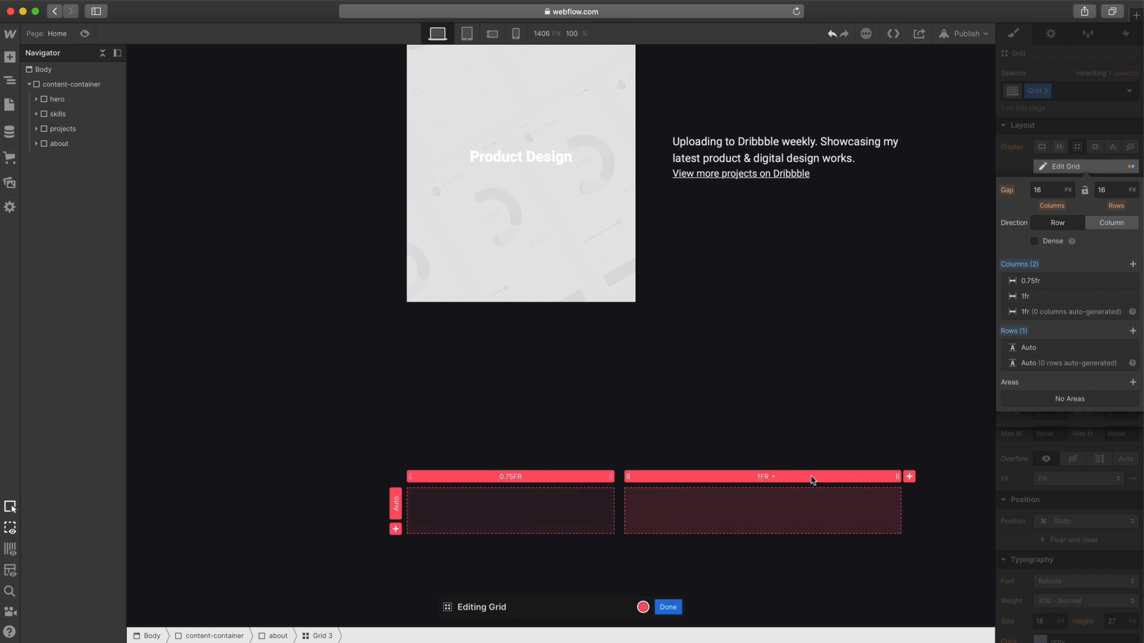
left_click(667, 607)
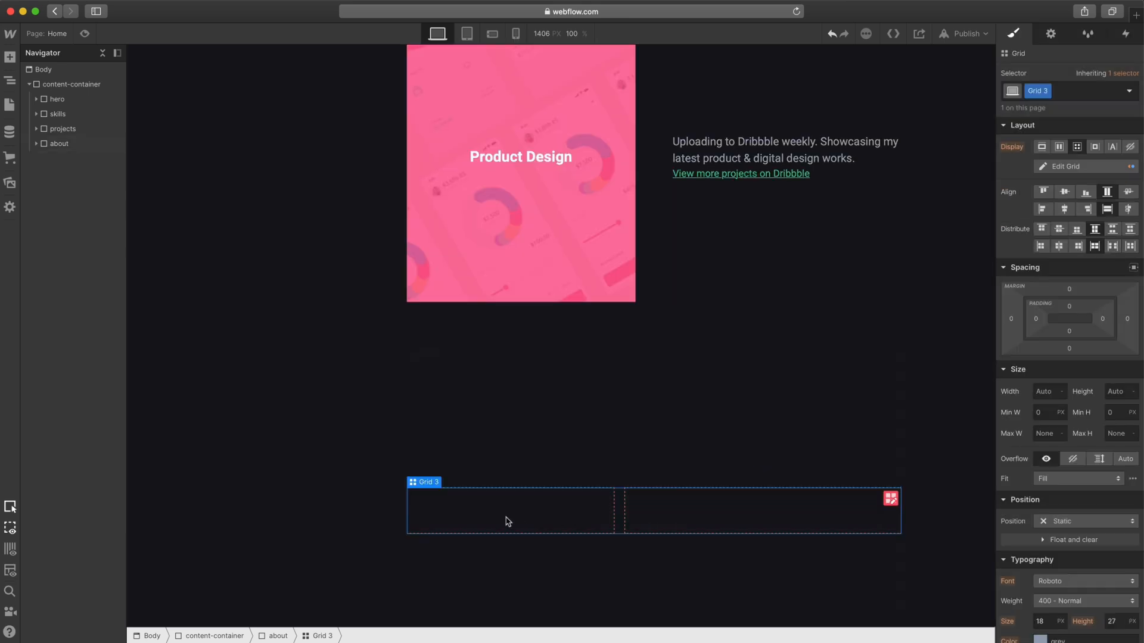
- Add a heading to the grid's first column and make it an H2
key("super+e")
type("head")
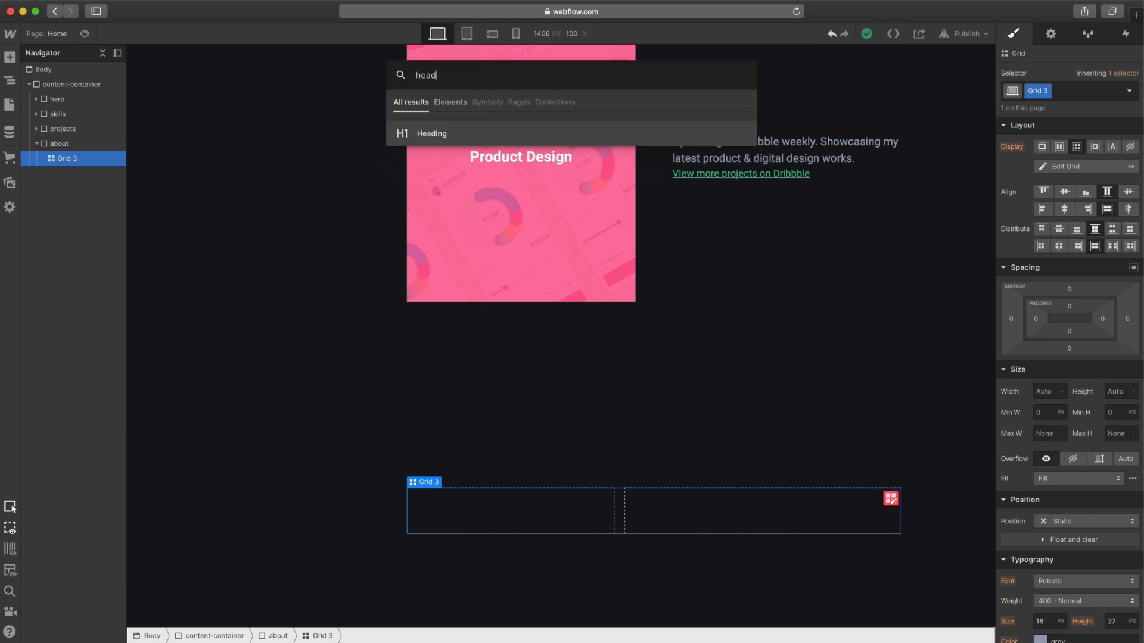
key("Return")
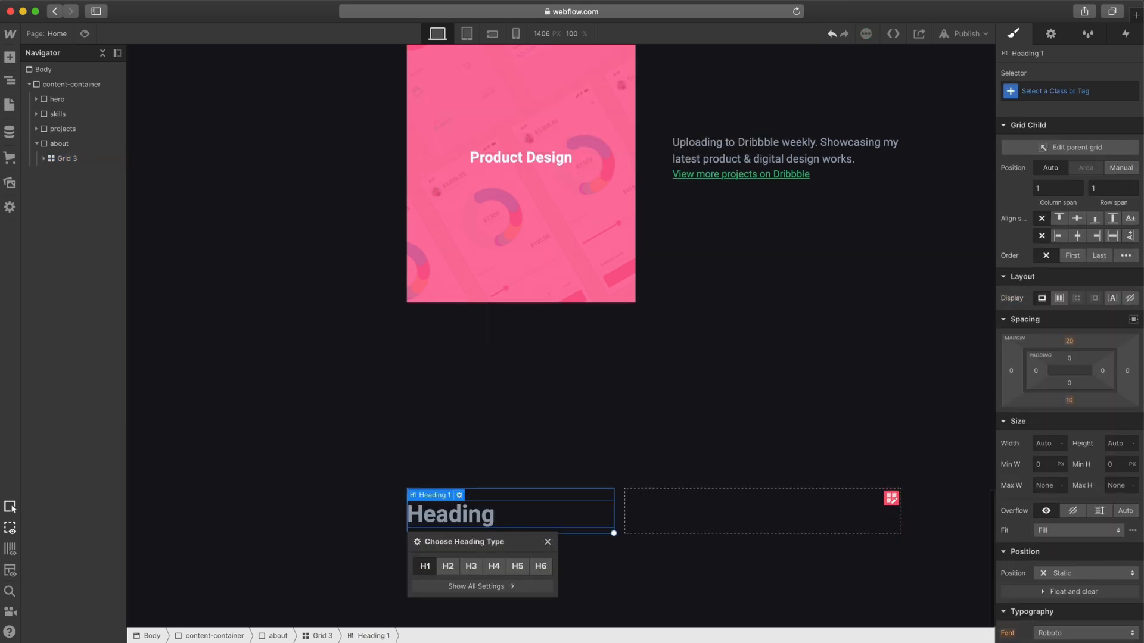
left_click(471, 567)
- Add a paragraph to the second column of the about section's grid
left_click(665, 524)
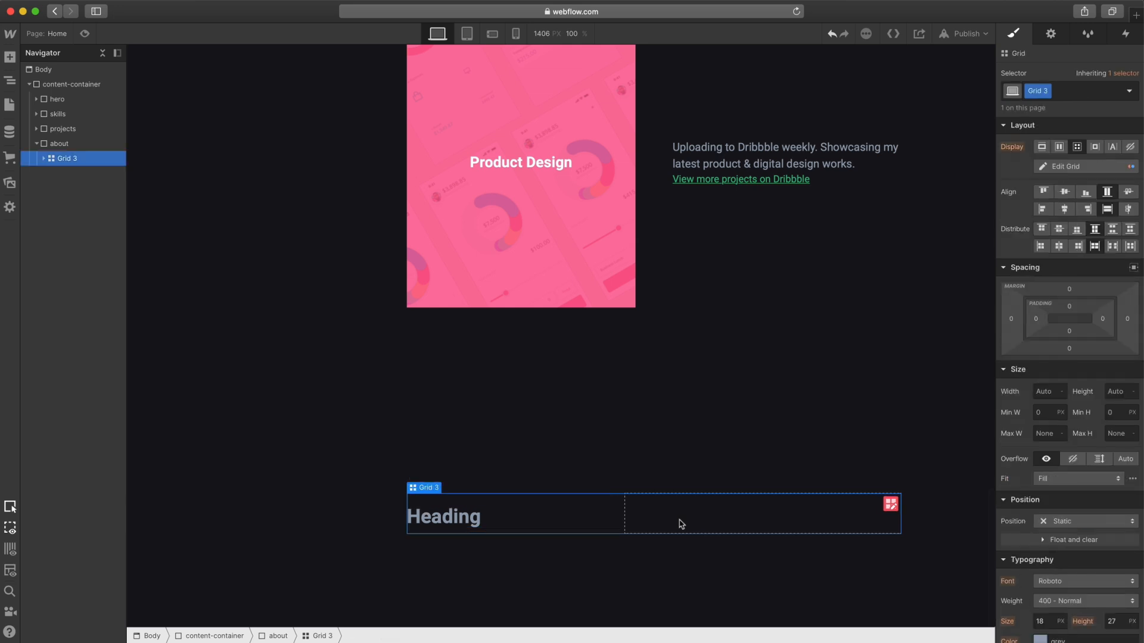
key("super+e")
type("para")
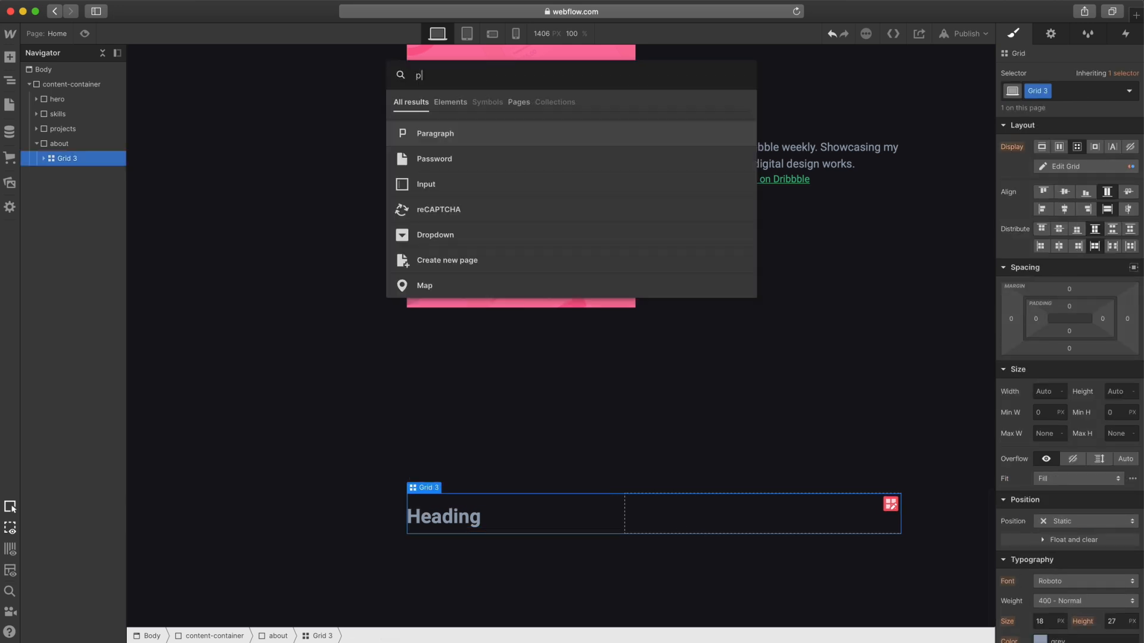
key("Return")
- Apply the existing heading-h2 class to the new heading and add the combo class about-heading
scroll(569, 526, "down", 2)
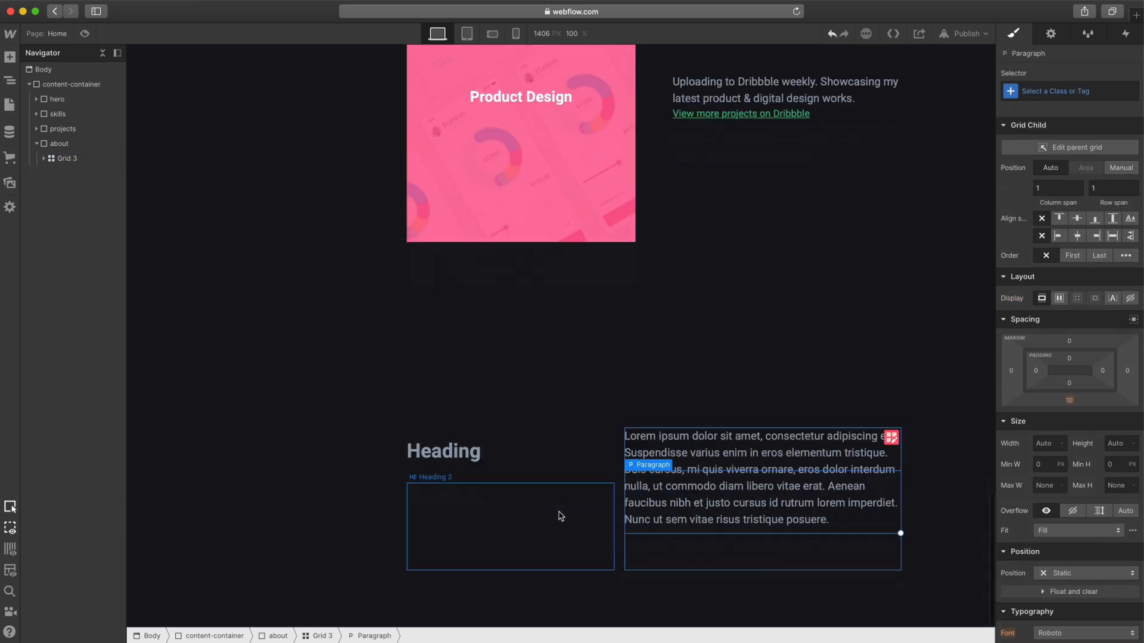
left_click(534, 470)
left_click(1048, 92)
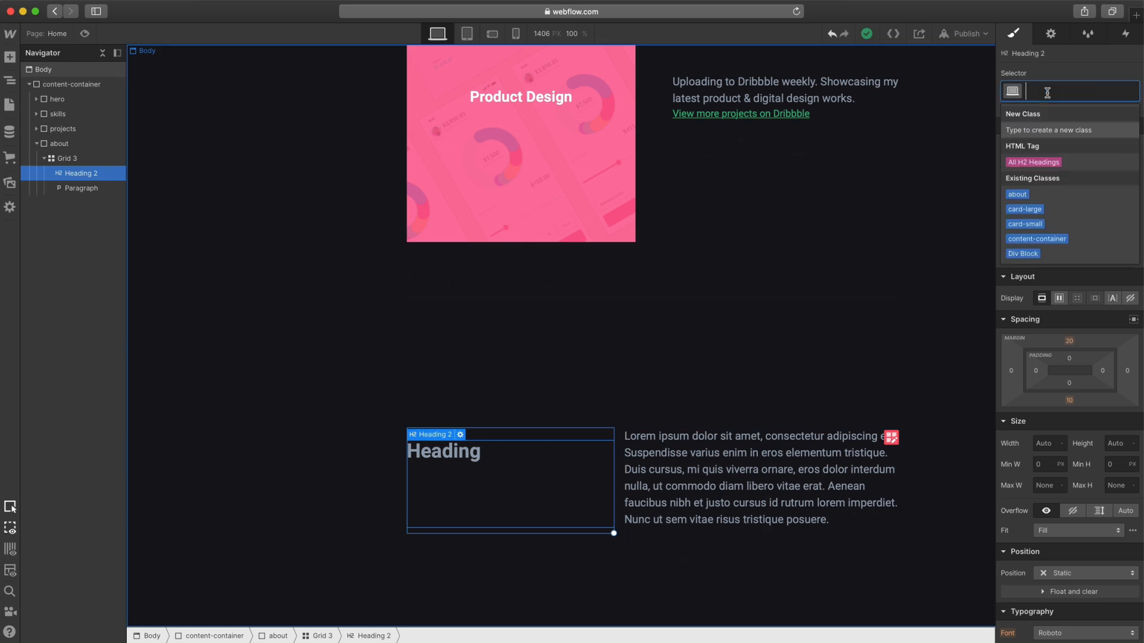
type("head")
left_click(1028, 178)
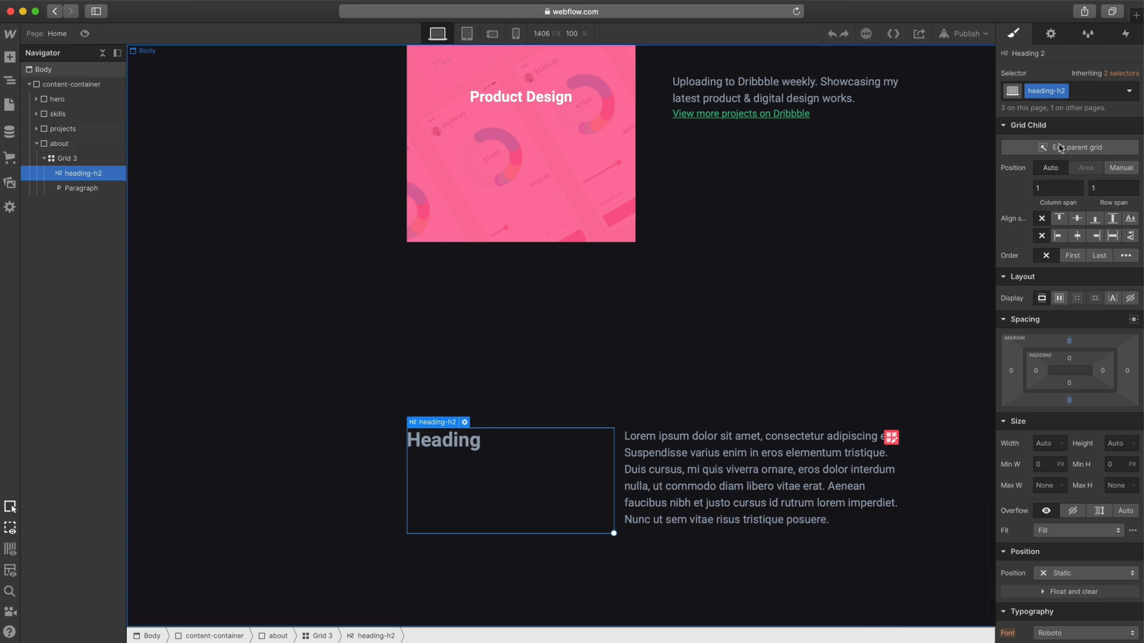
left_click(1088, 90)
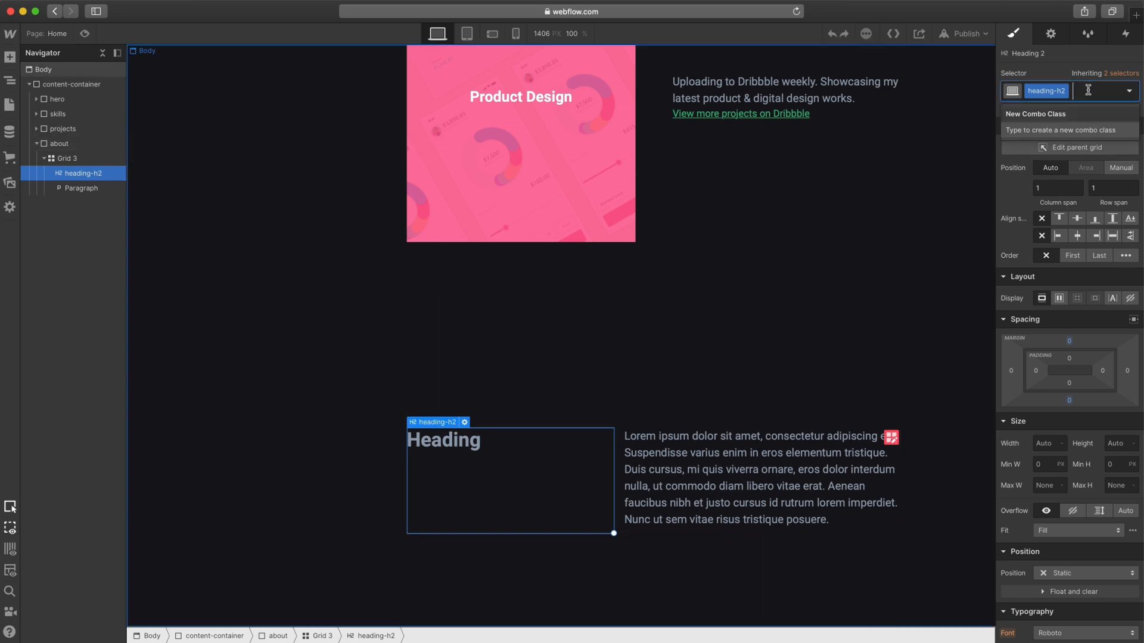
type("about-heading")
key("Return")
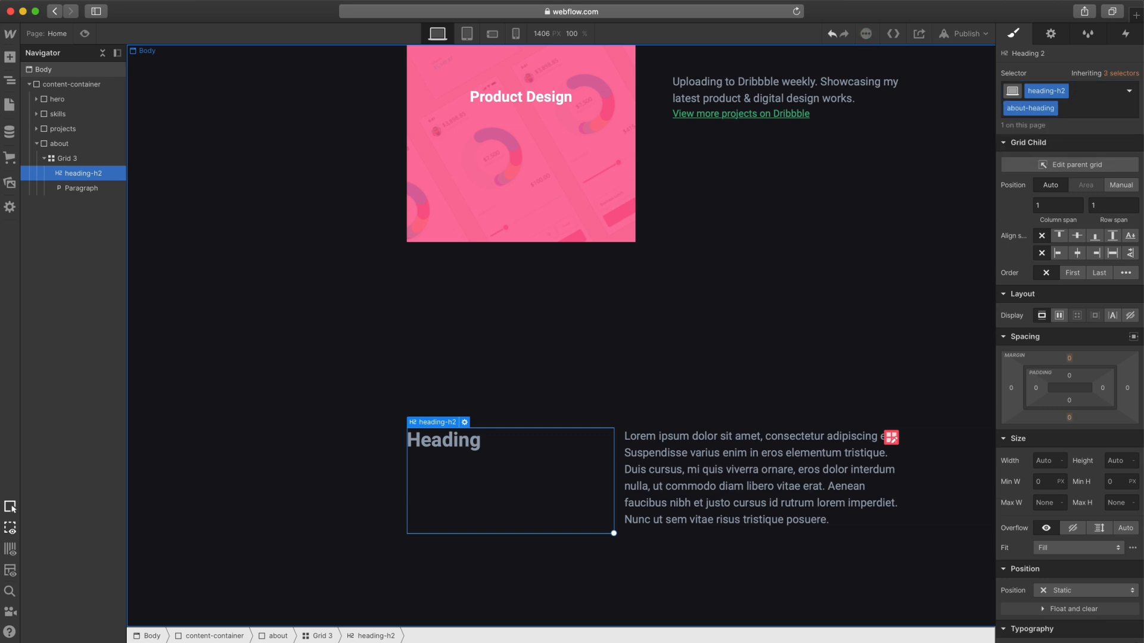
- Set the about heading's text color to the White swatch
scroll(1059, 401, "down", 5)
left_click(1041, 487)
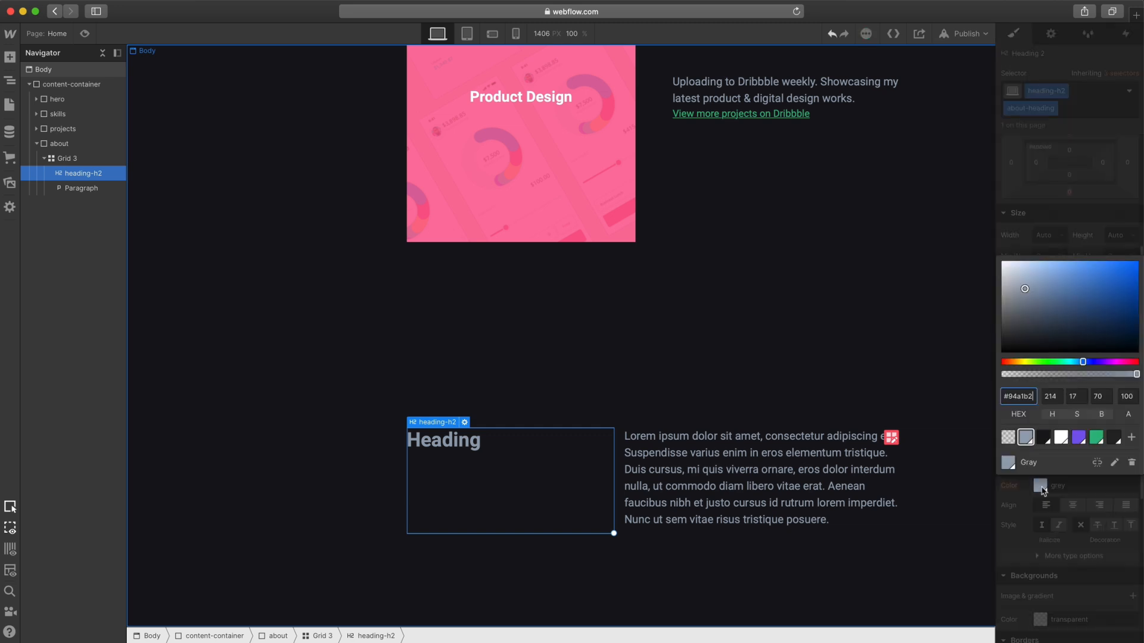
left_click(1062, 438)
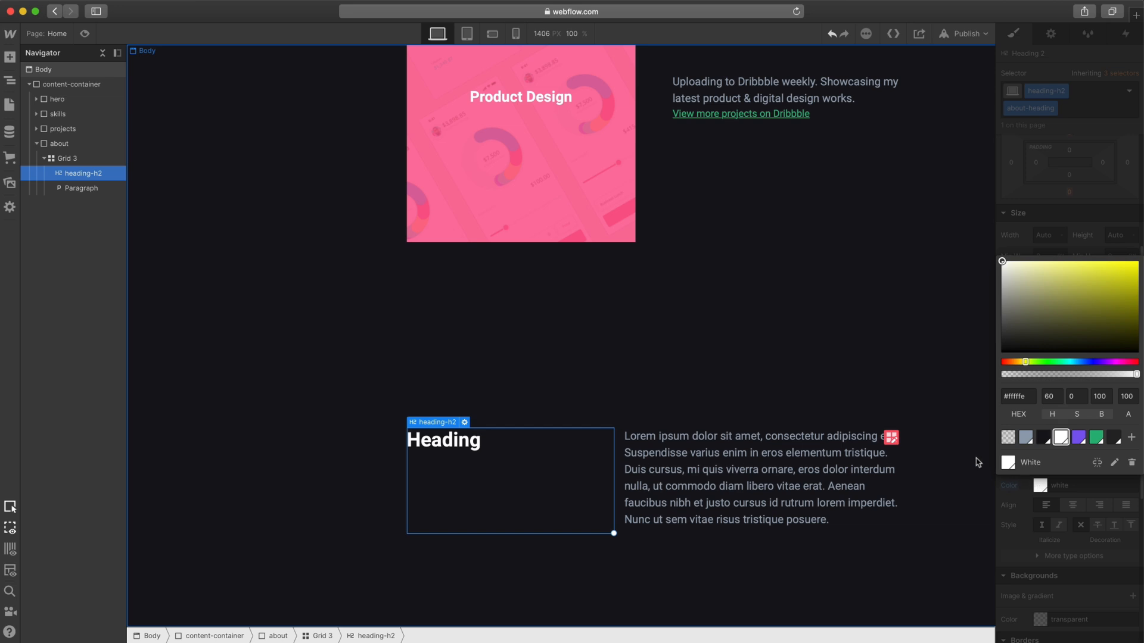
left_click(933, 398)
- Replace the placeholder paragraph with the full stack designer's bio, leaving a blank line before "I focus on working with growing startups"
left_click(740, 447)
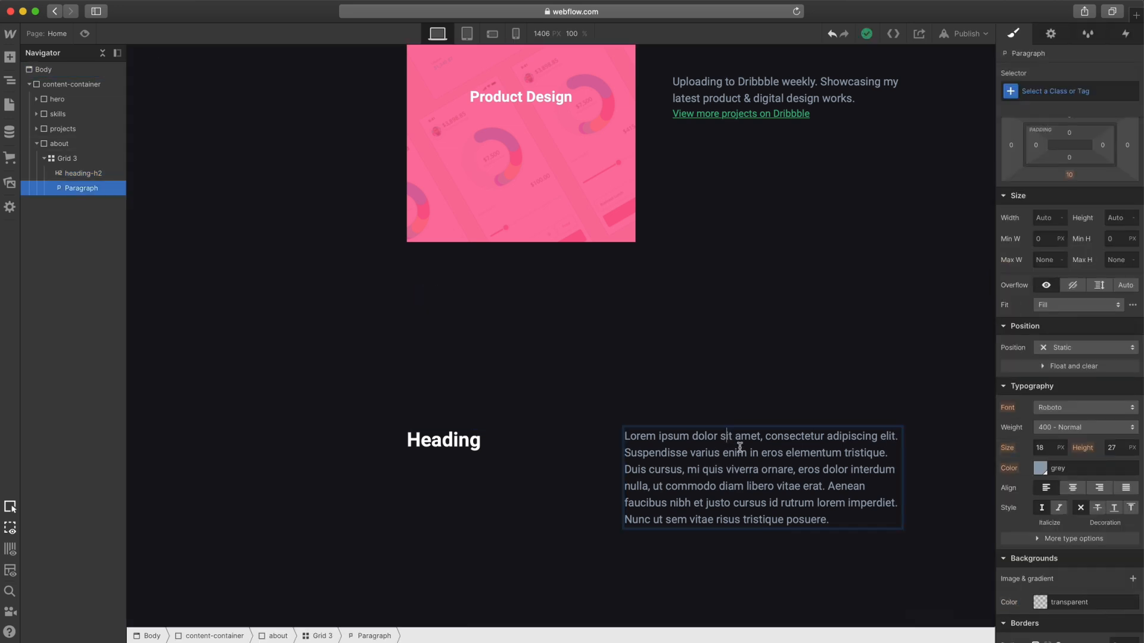
triple_click(734, 449)
type("My name is Caler Edwards, I am a full stack designer and consultant with over 7+ years of experience. Currently working remotely for clients around the world. I focus on working with growing startups to increase their results by either working with their brand/product directly or via consulting with their existing team.")
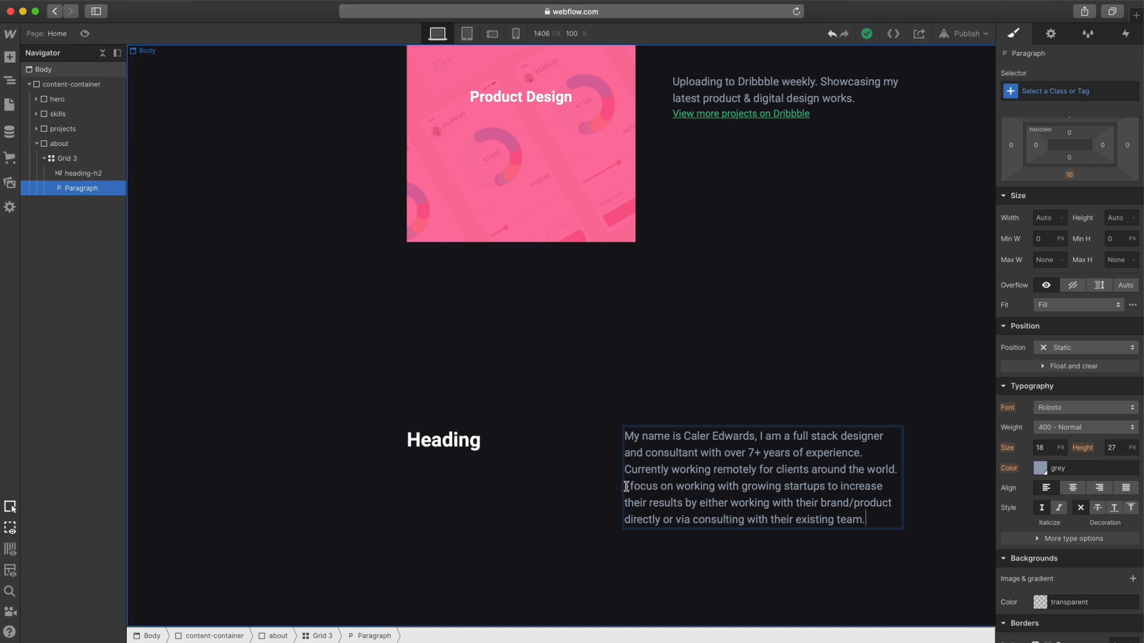
key("shift+Return")
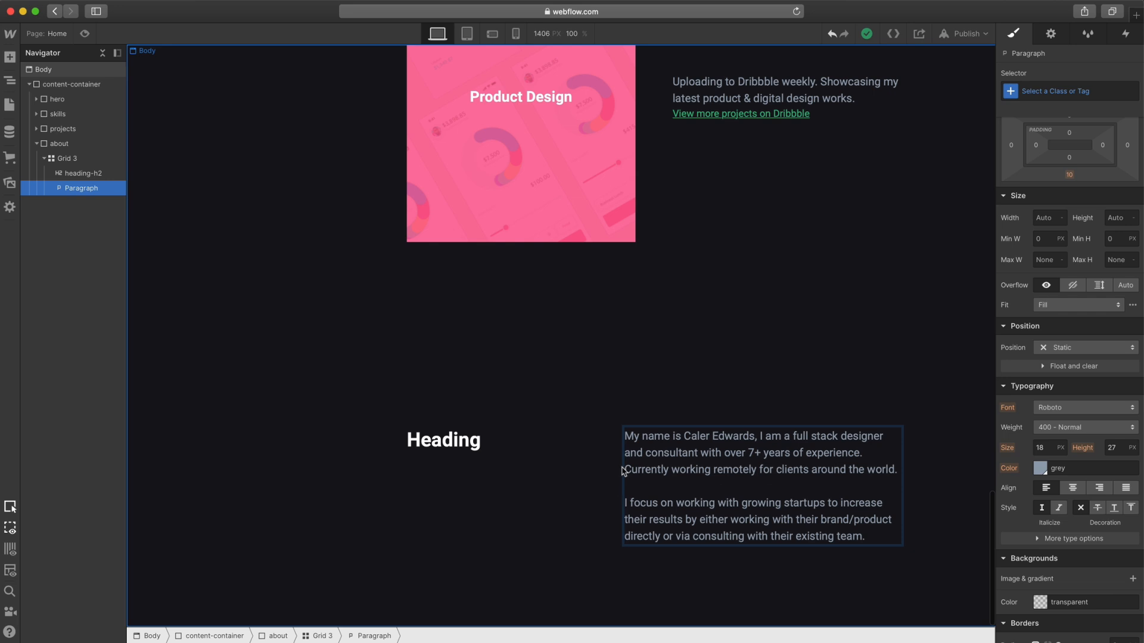
left_click(911, 405)
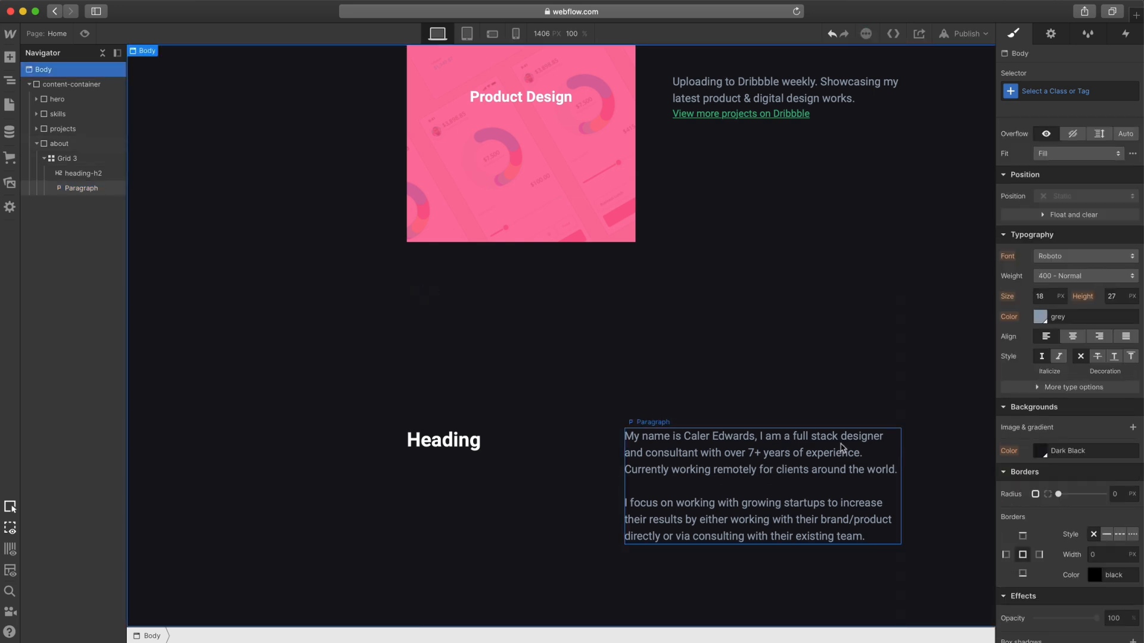
- Apply the existing paragraph-noraml class to the bio paragraph
left_click(845, 447)
left_click(1057, 92)
type("par")
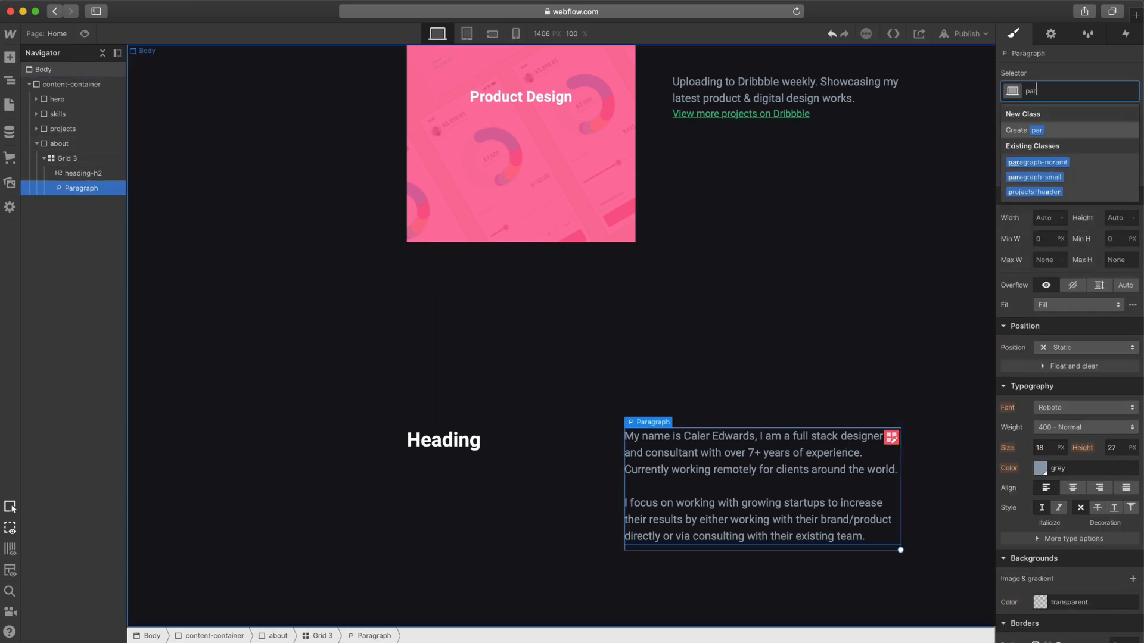
left_click(1034, 166)
- Change the about section's heading text to "About me"
scroll(762, 423, "down", 1)
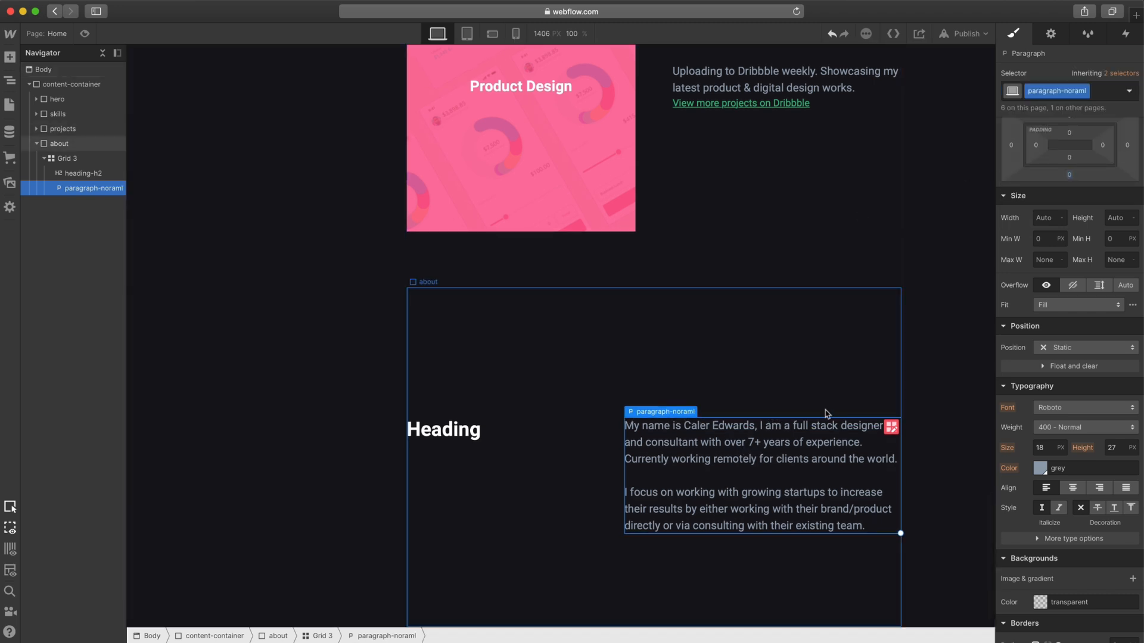
double_click(428, 430)
type("About M")
key("BackSpace")
type("me")
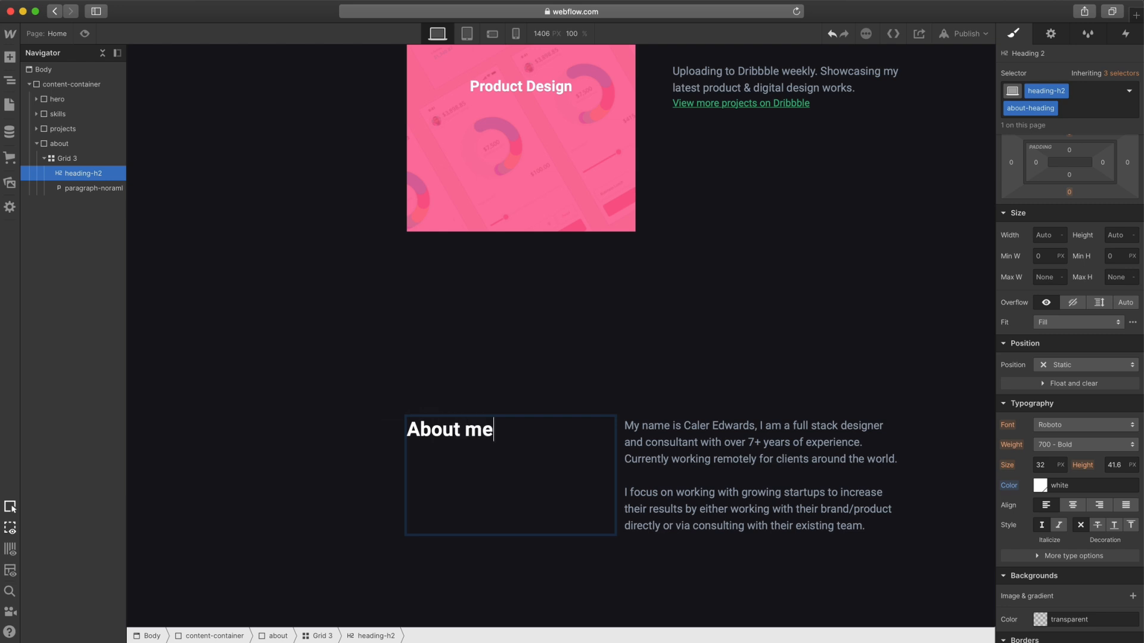
left_click(914, 396)
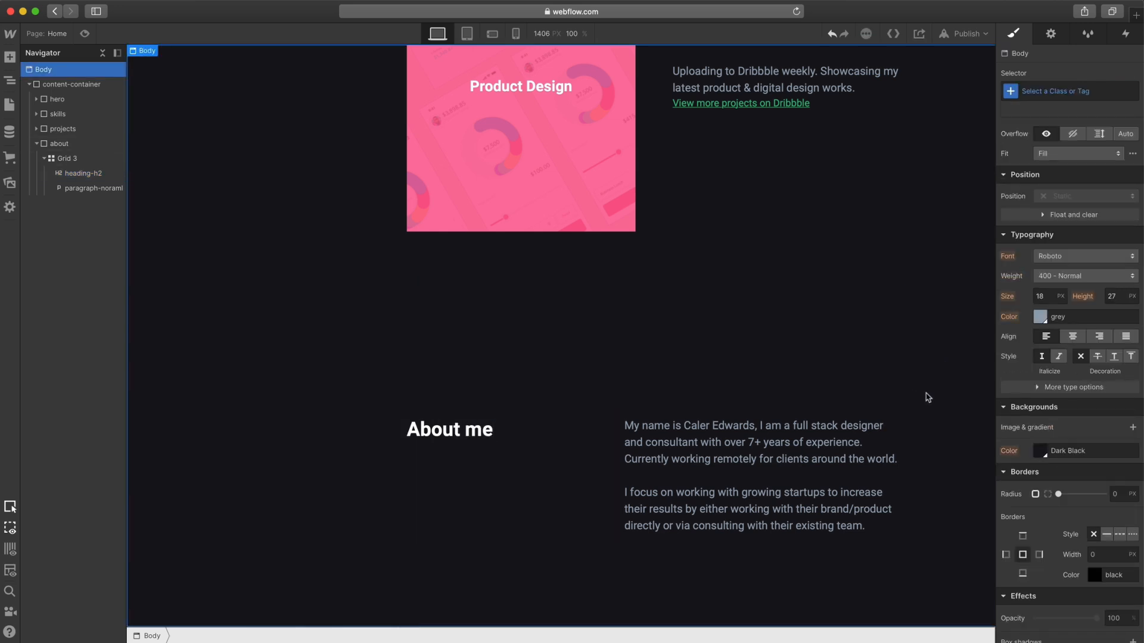
- Add a div block inside content-container after the about section and give it the new class footer
left_click(66, 85)
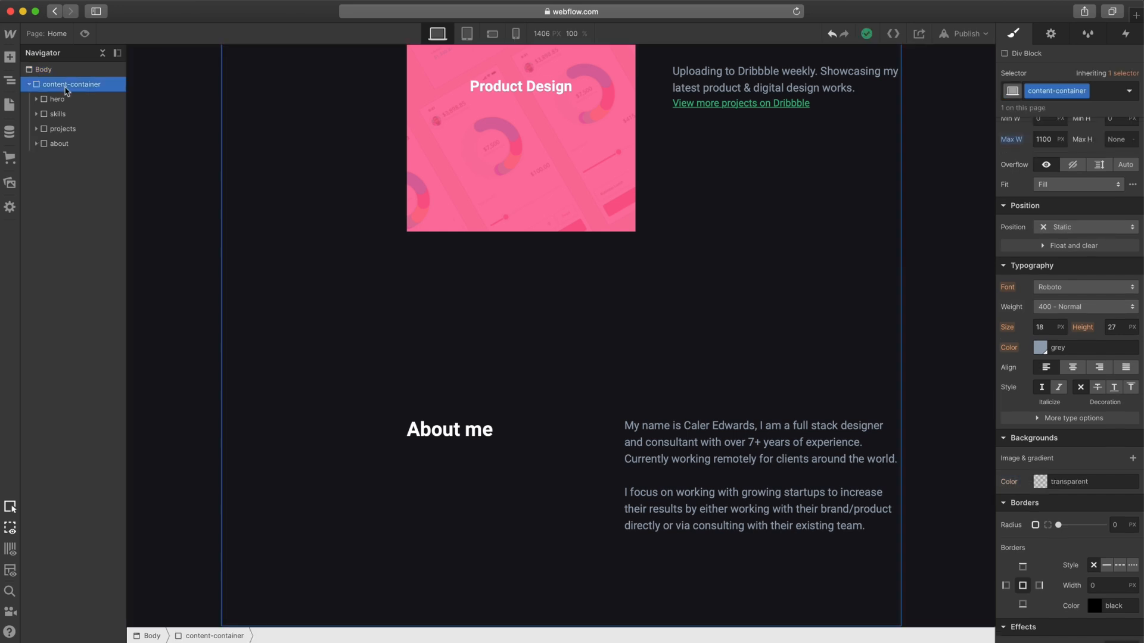
key("super+e")
type("div")
key("Return")
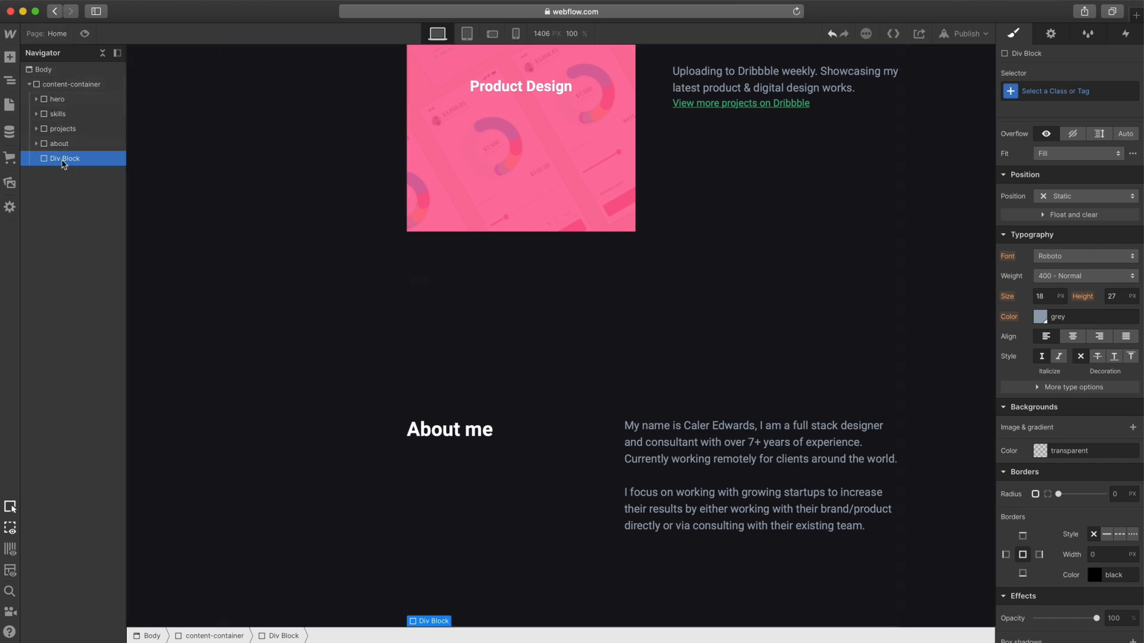
left_click(1026, 92)
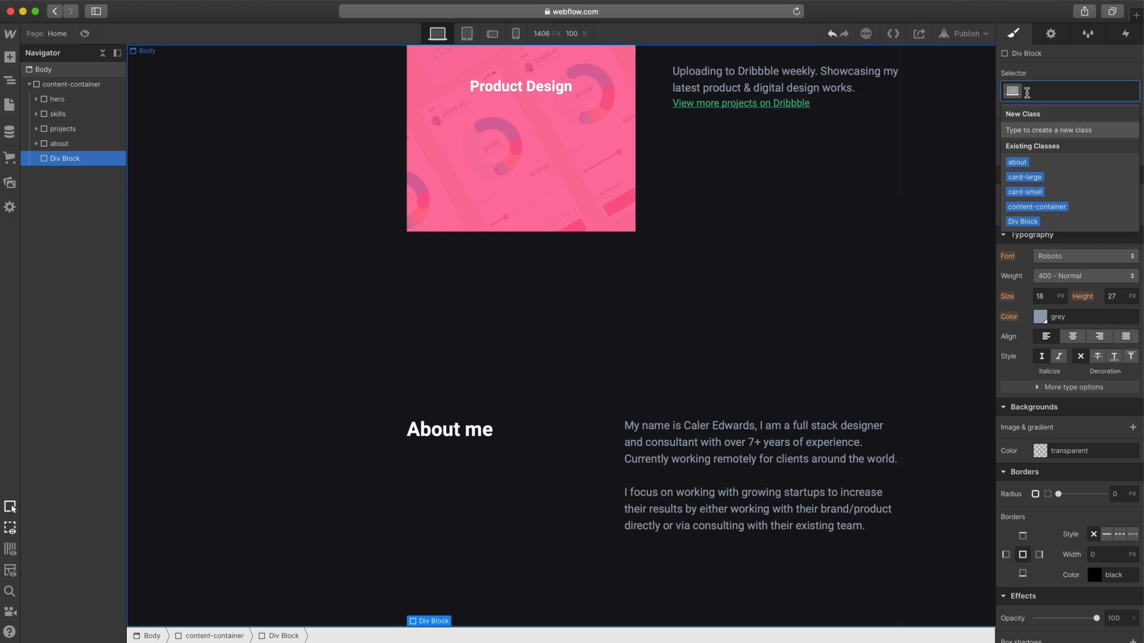
type("footer")
key("Return")
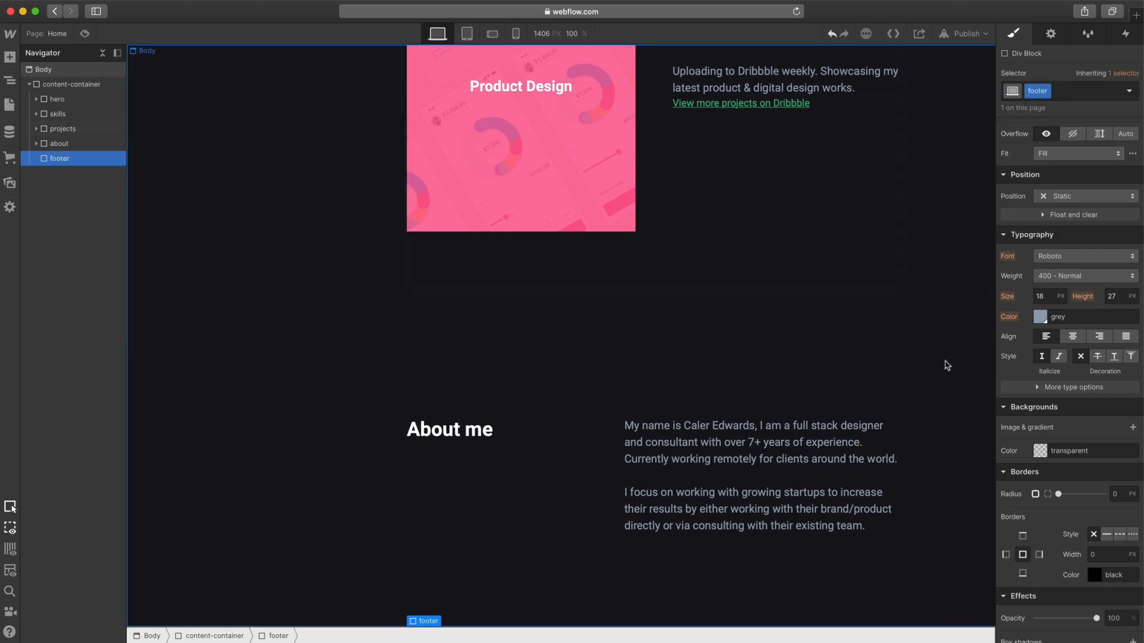
- Set the footer block's height to 900 px
scroll(949, 366, "down", 2)
scroll(1011, 330, "up", 5)
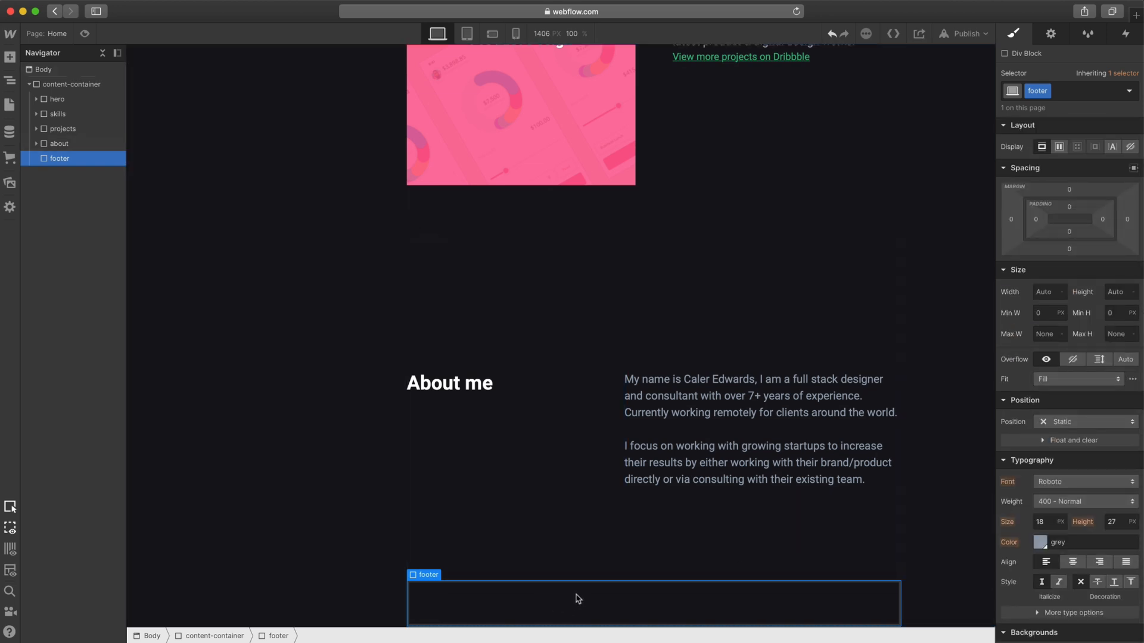
left_click(1116, 293)
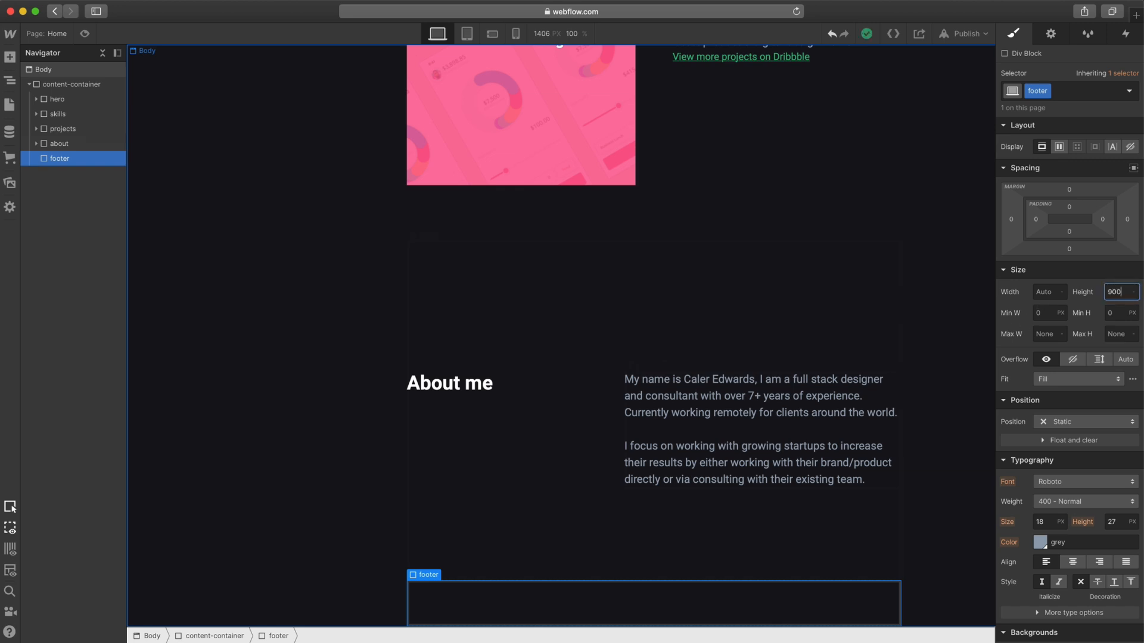
key("Return")
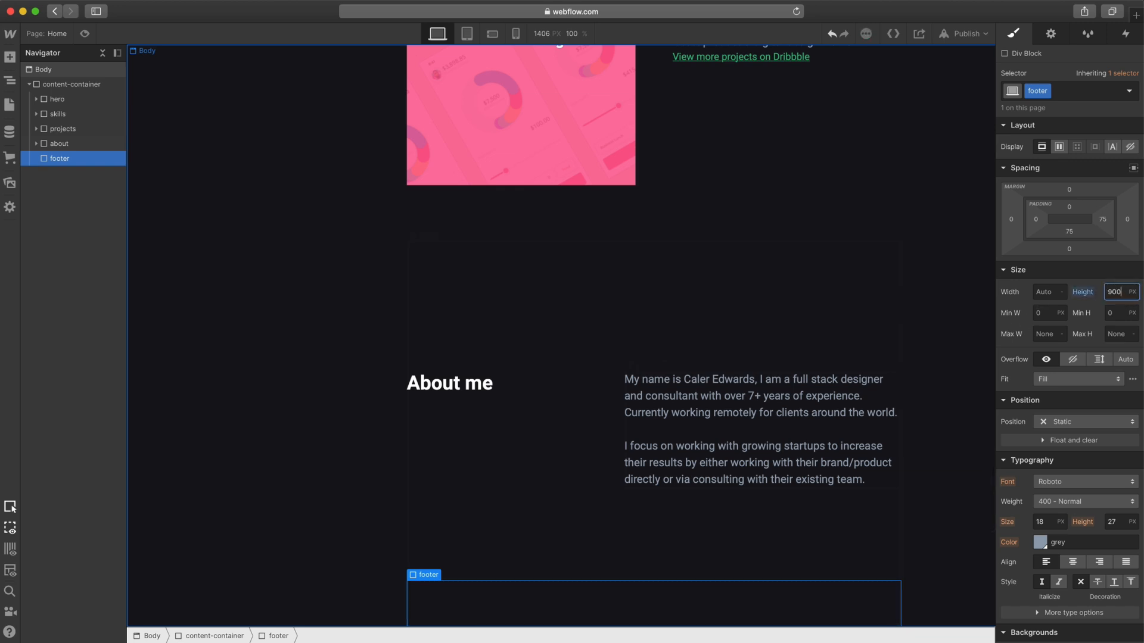
scroll(1028, 500, "down", 2)
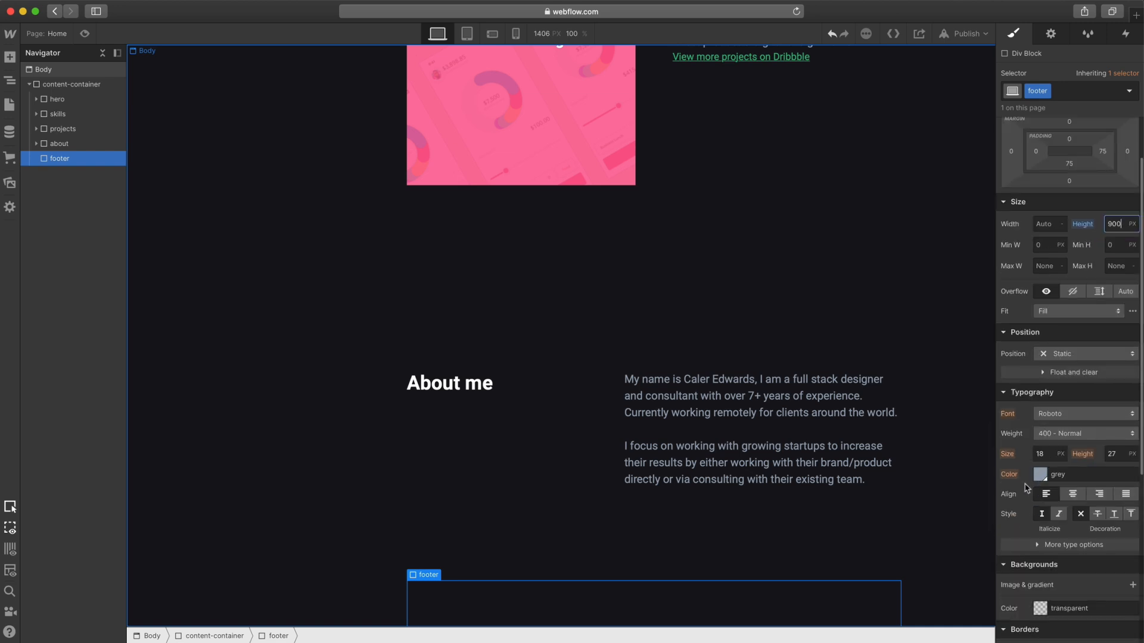
- Set the footer block's background color to the Medium Black swatch
scroll(1026, 489, "down", 5)
left_click(1039, 392)
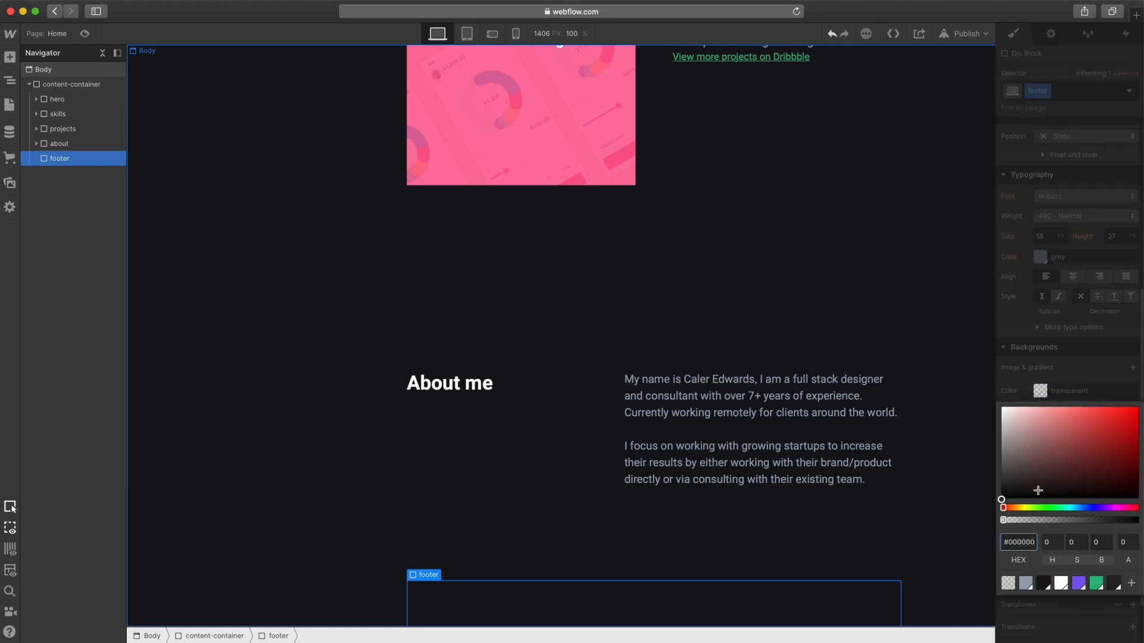
left_click(1114, 583)
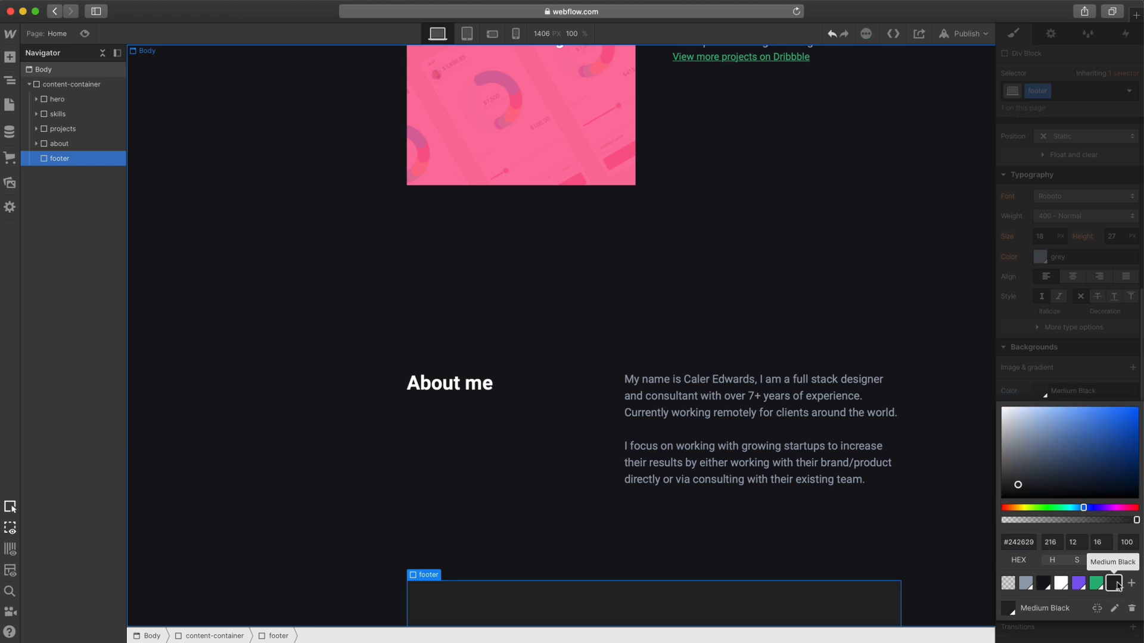
left_click(934, 451)
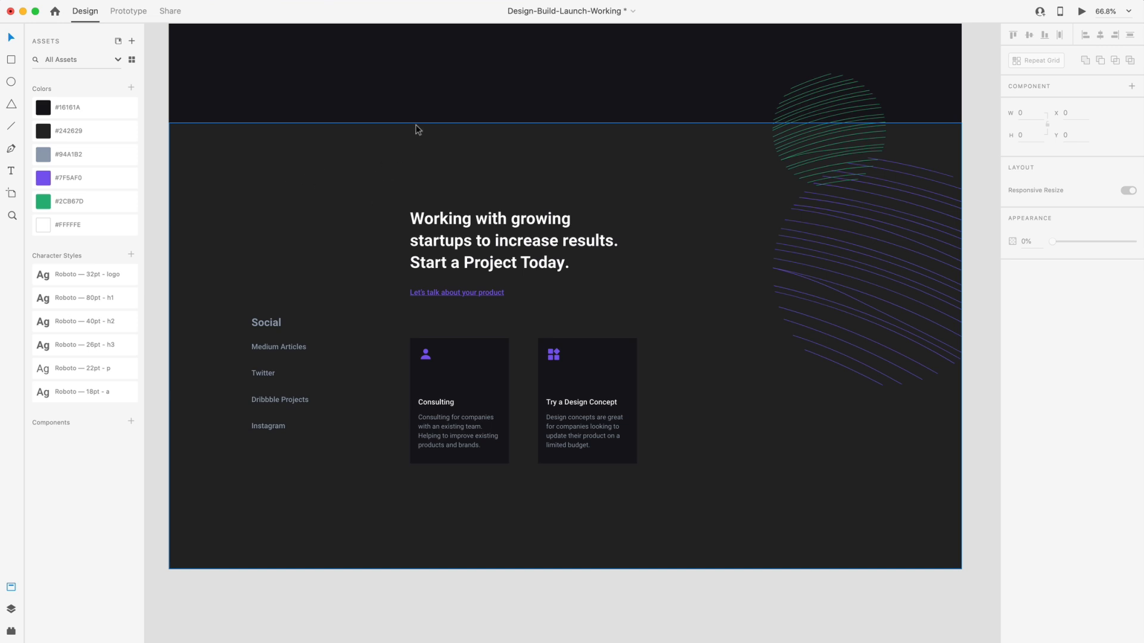
- Switch to the Adobe XD design and narrow the footer background rectangle to 854 wide around its center
left_click(282, 200)
left_click_drag(171, 344, 389, 345)
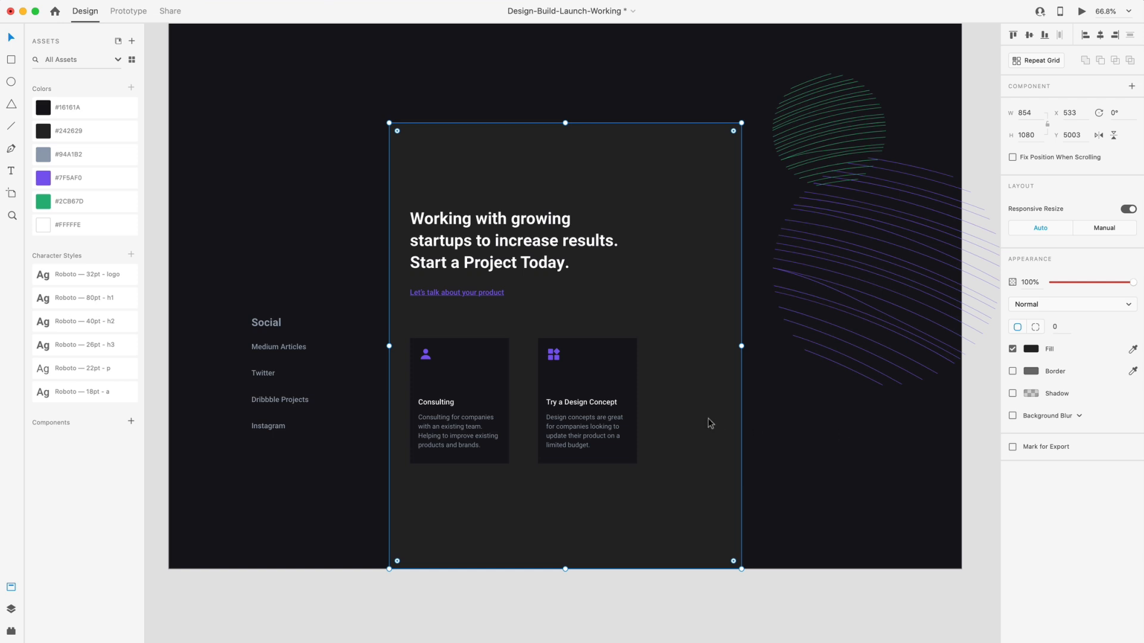
- Add a second footer background rectangle 1920 wide and send it behind all the footer content
key("shift+super+]")
left_click_drag(618, 270, 666, 266)
key("super+z")
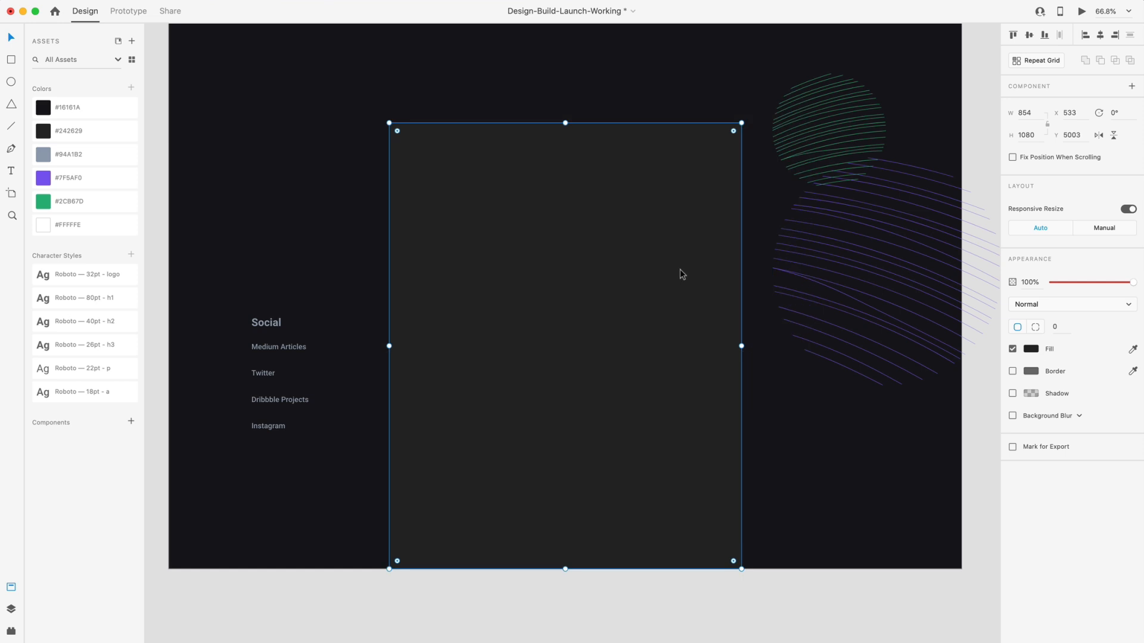
key("alt")
left_click_drag(851, 345, 962, 343)
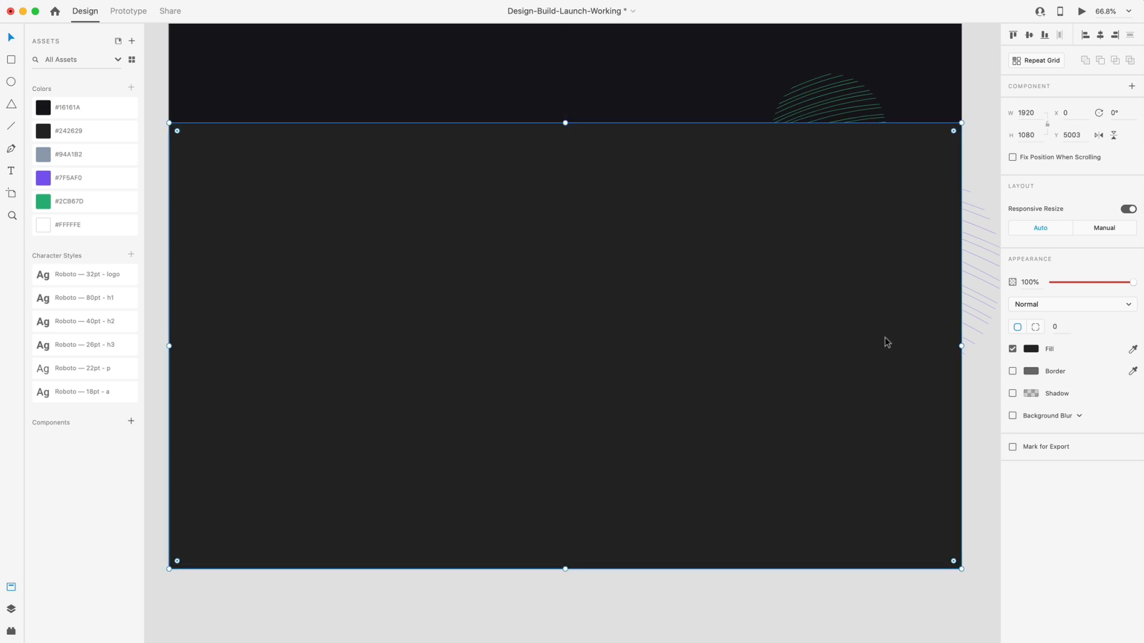
key("super+shift+bracketleft")
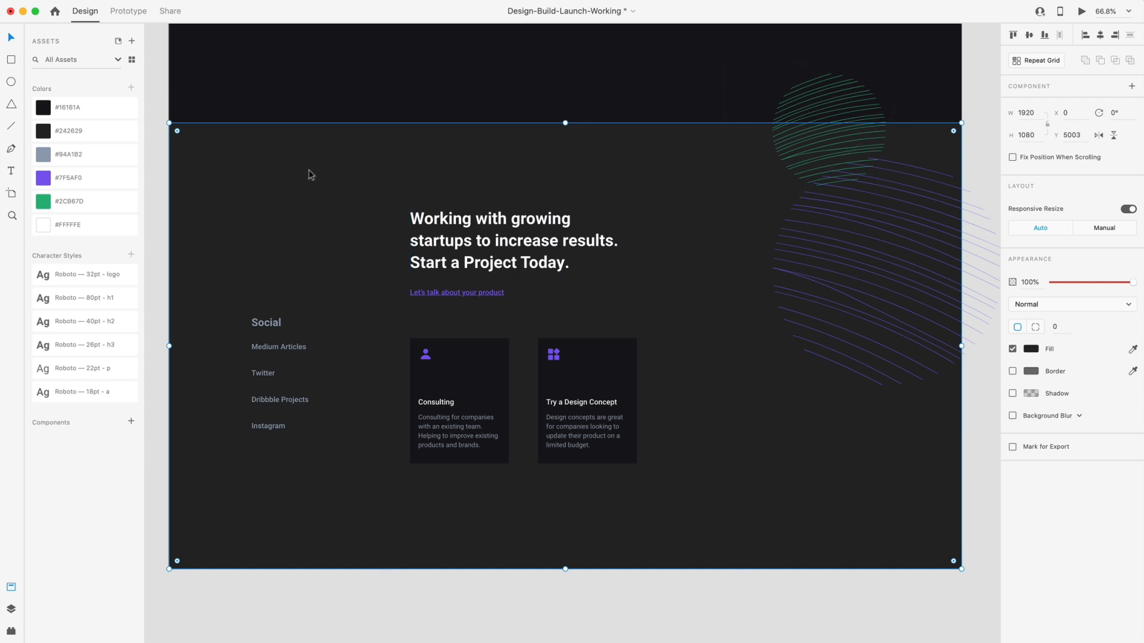
- Examine how the full-width and the narrow centered footer backgrounds sit below the about section in the design
scroll(304, 128, "up", 3)
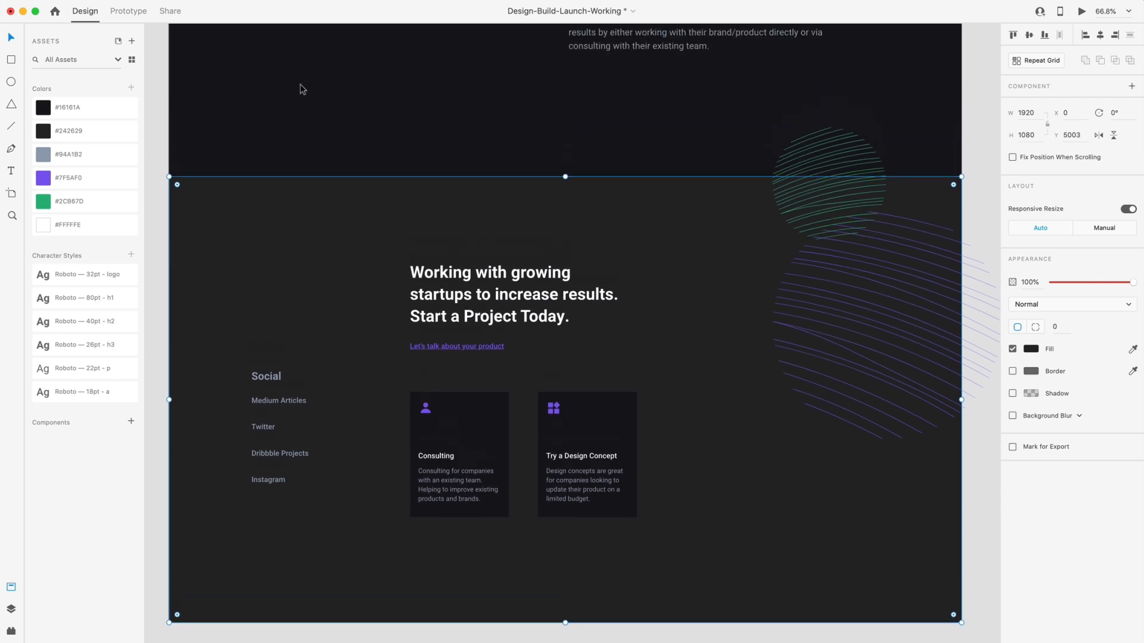
scroll(256, 60, "down", 2)
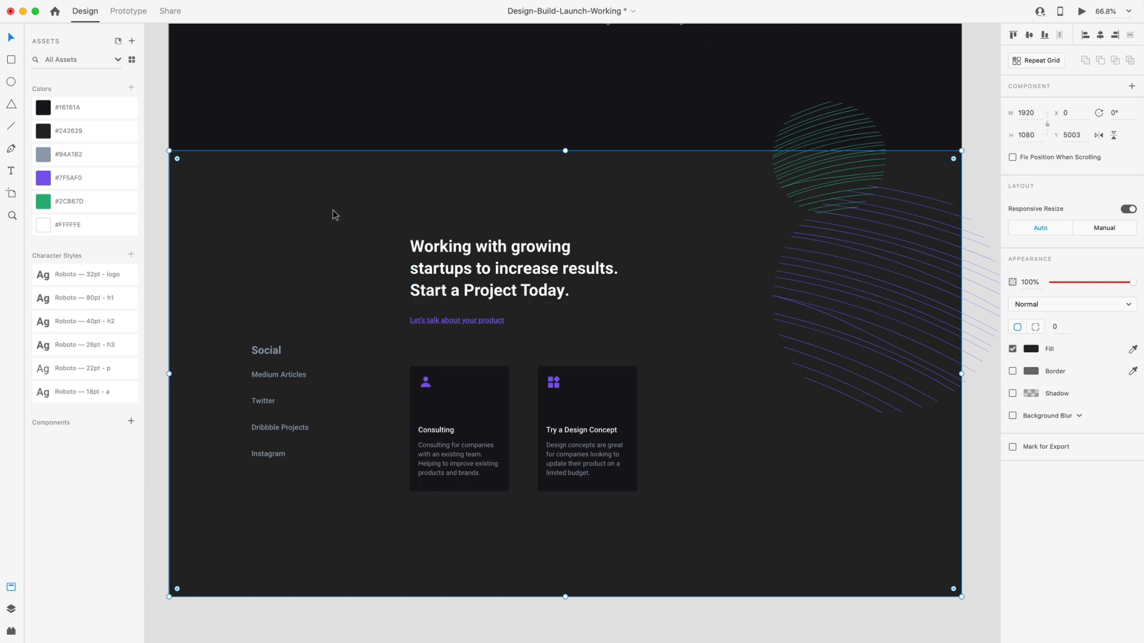
scroll(326, 197, "up", 4)
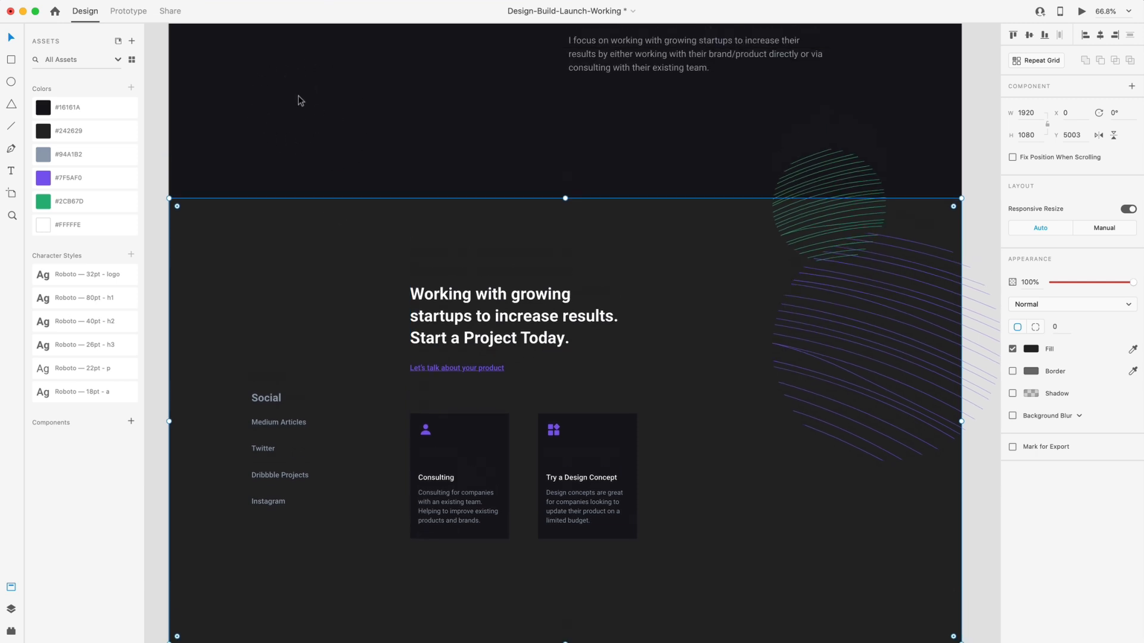
scroll(297, 92, "down", 4)
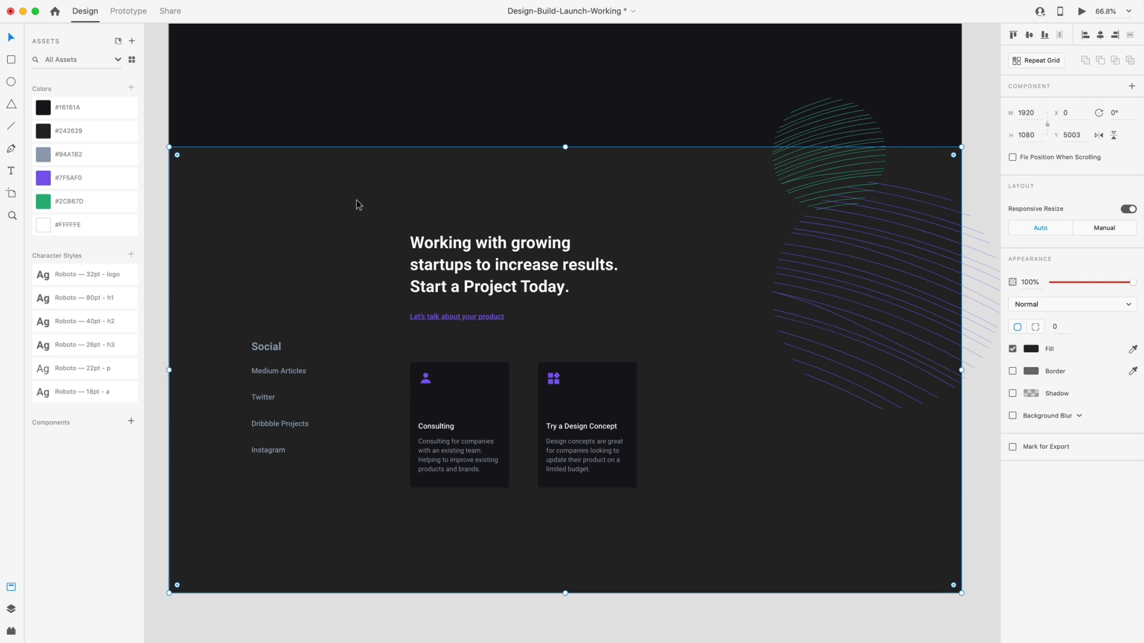
left_click(452, 179)
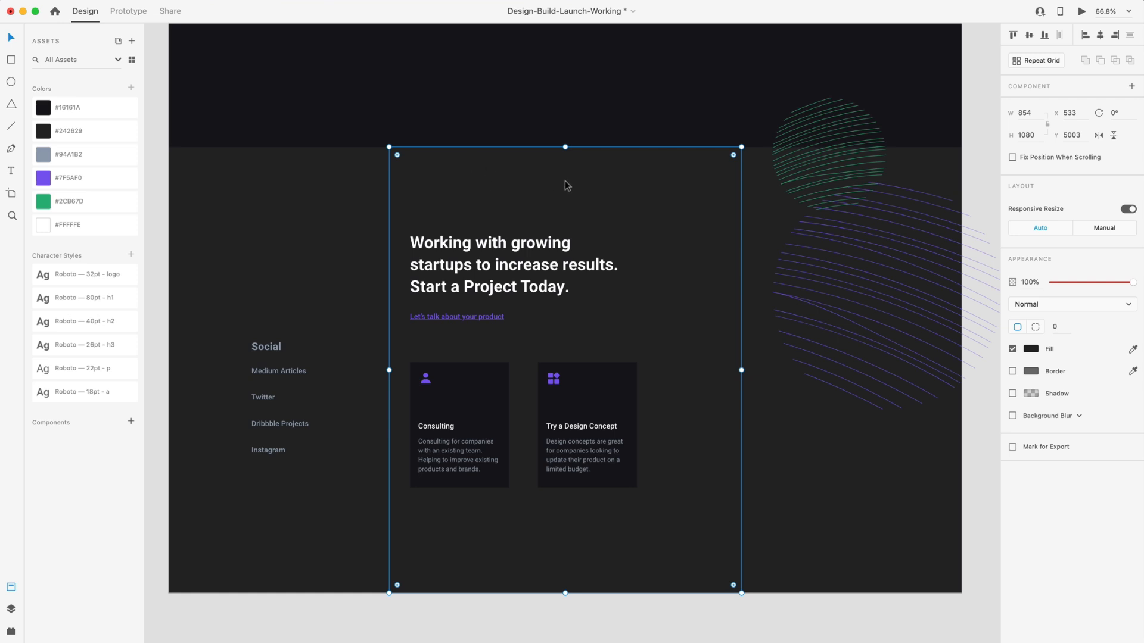
left_click(308, 201)
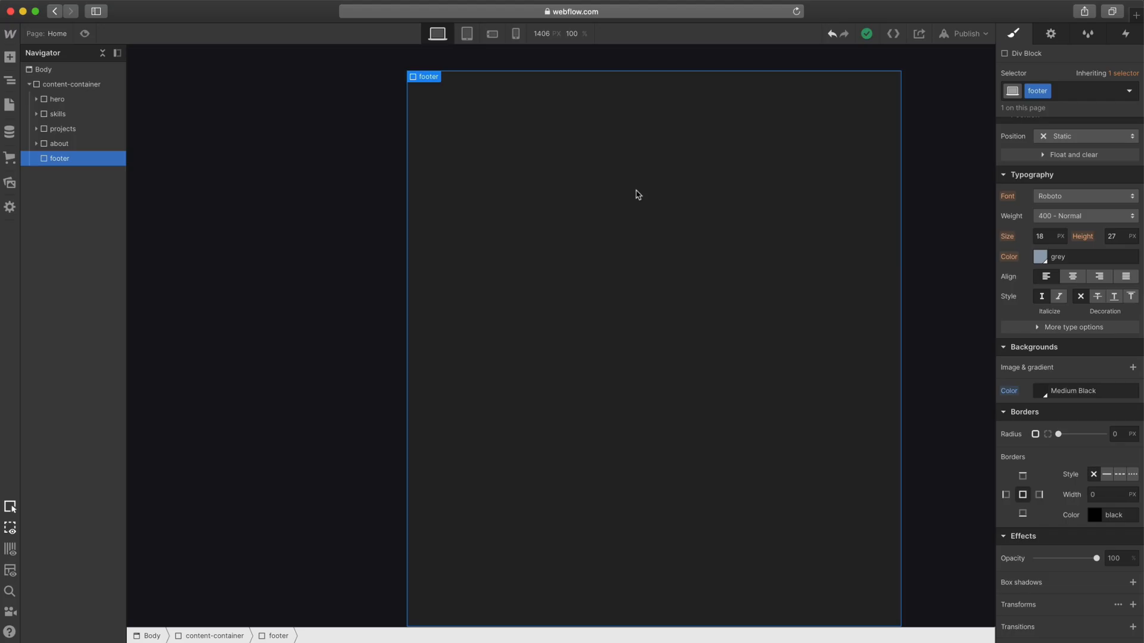
- Switch back to Webflow and add an H2 heading inside the footer block
key("super+e")
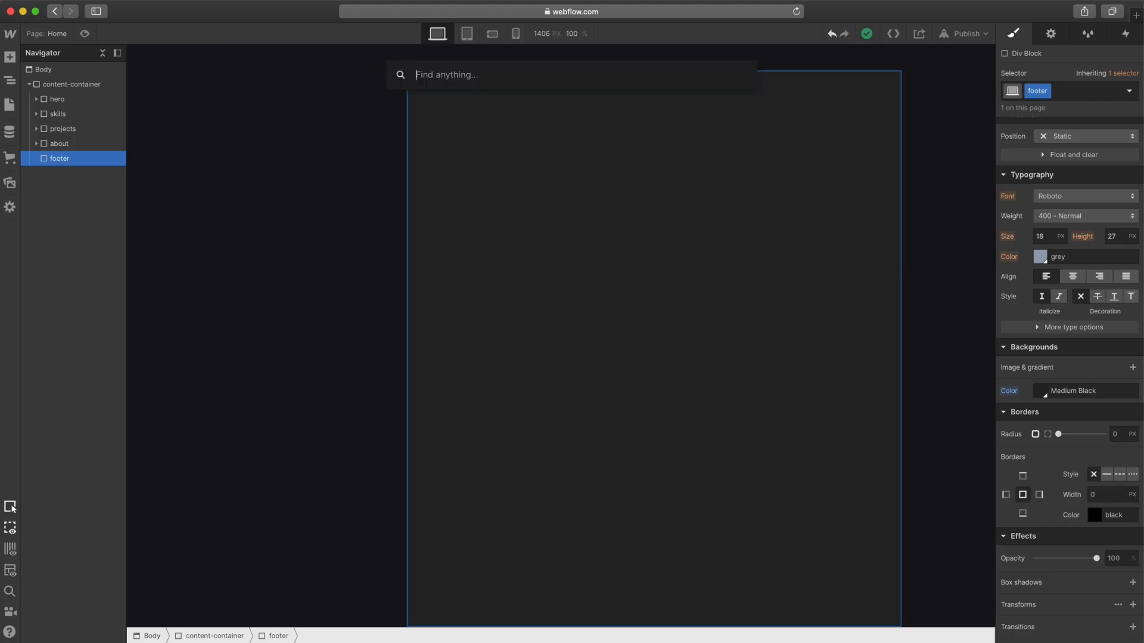
type("head")
key("Return")
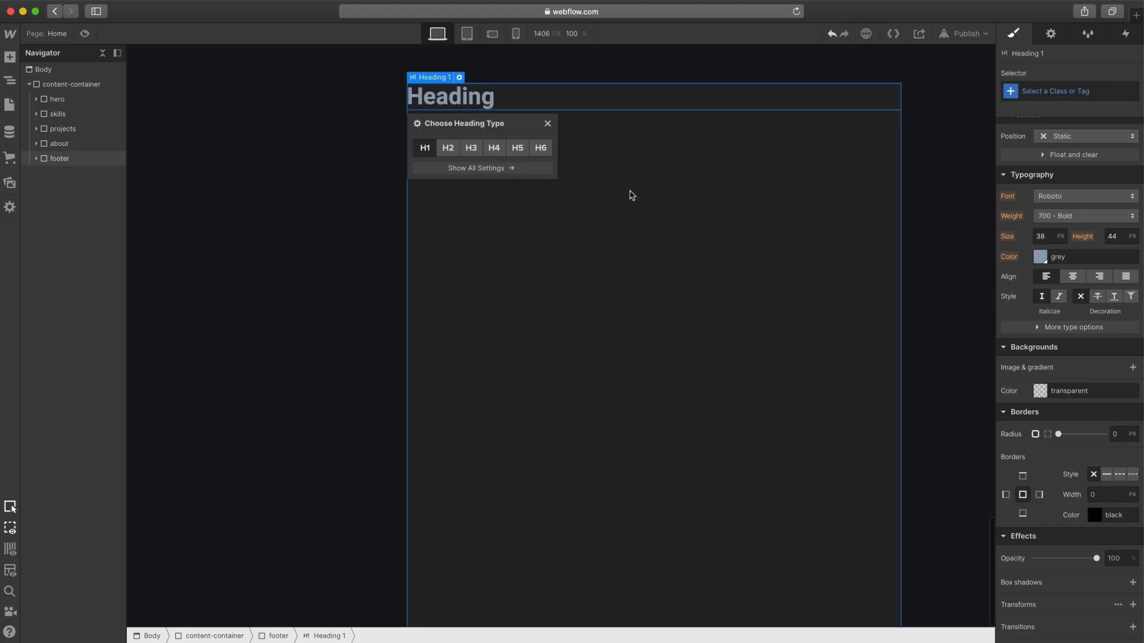
left_click(448, 149)
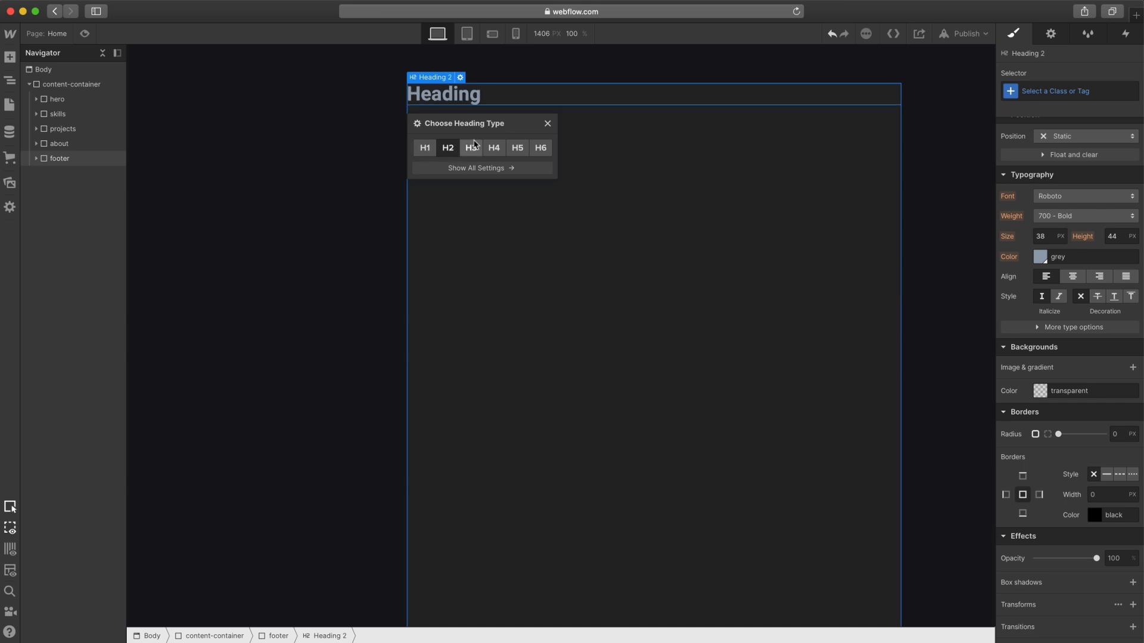
- Apply the existing heading-h2 class to the footer heading and add the new combo class heading-footer
key("super+Return")
type("head")
left_click(1026, 177)
left_click(1089, 93)
type("heading-foot")
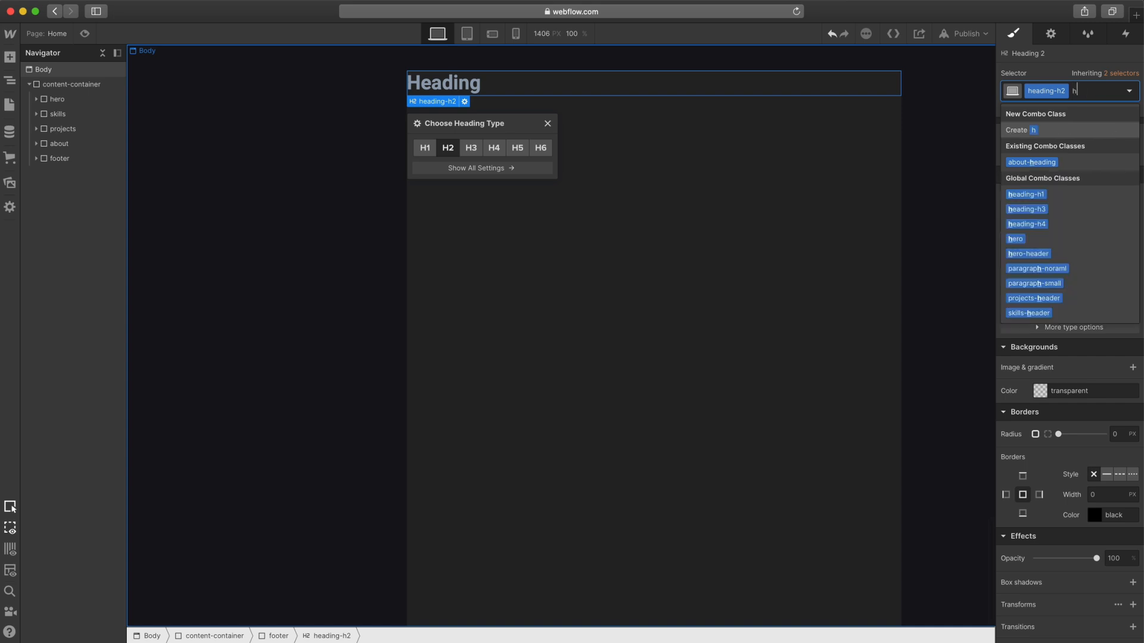
type("er")
key("Return")
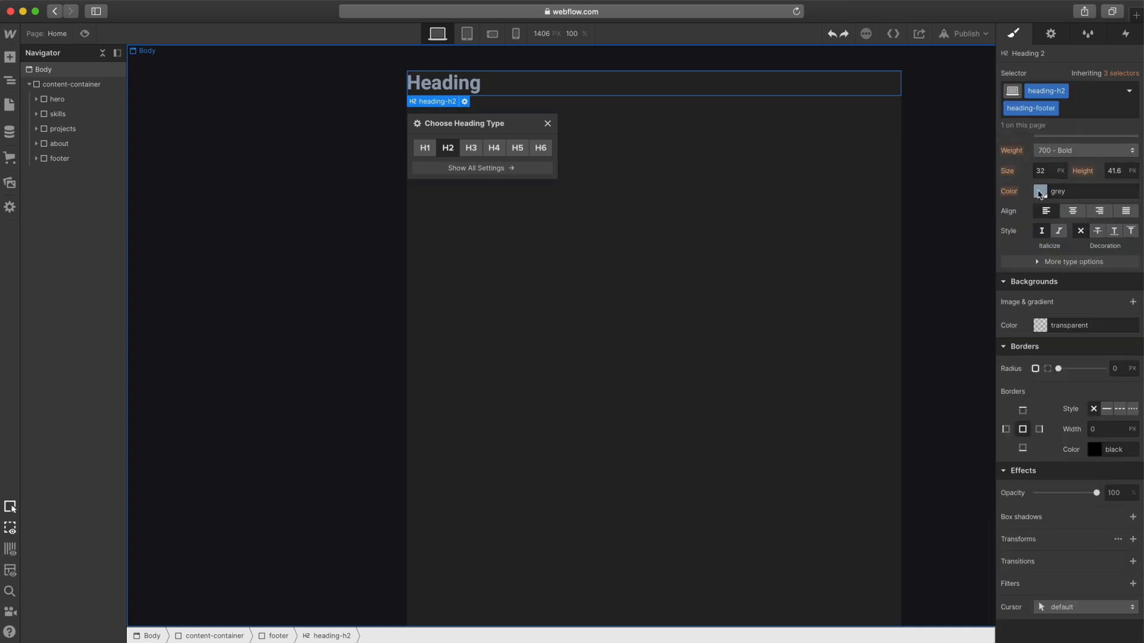
- Color the footer heading white and change its text to "Working with growing startups to increase results. Start a Project Today."
left_click(1039, 192)
left_click(1061, 383)
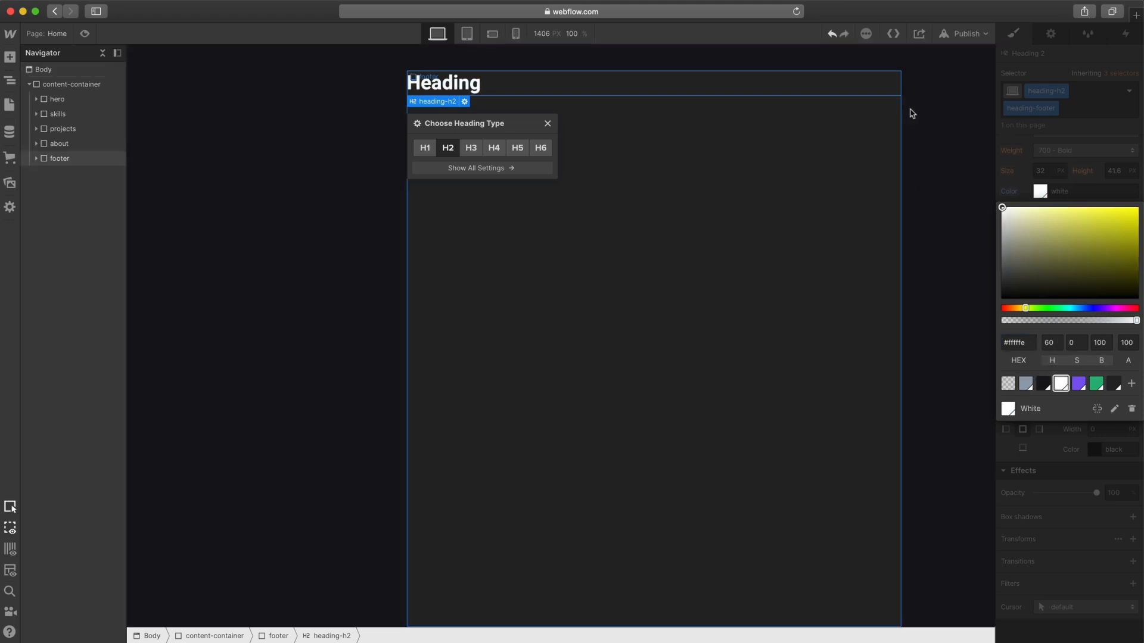
double_click(453, 84)
type("Working with growing startups to increase results. Start a Project Today.")
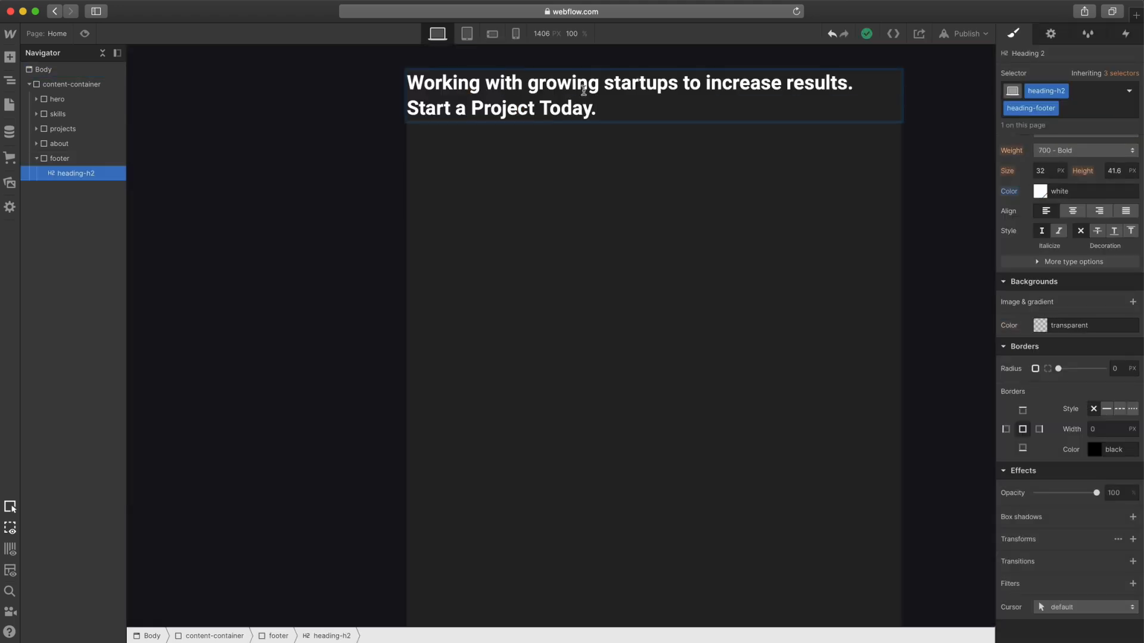
key("Escape")
- Limit the footer heading's maximum width to 53% and set its top padding to 140 px
left_click(1052, 297)
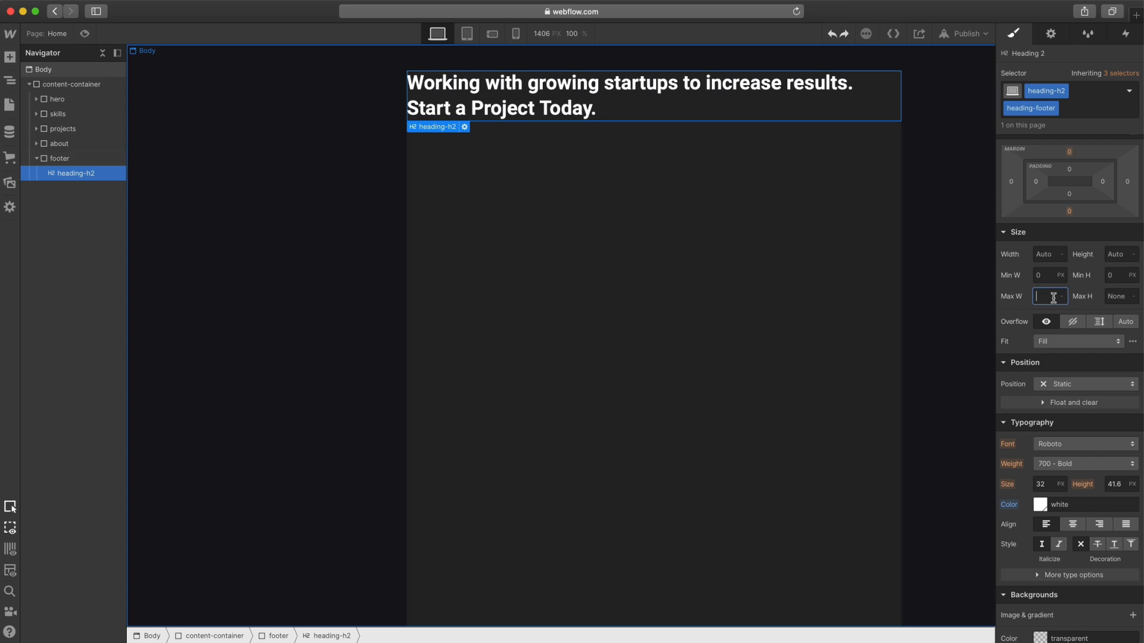
type("53%")
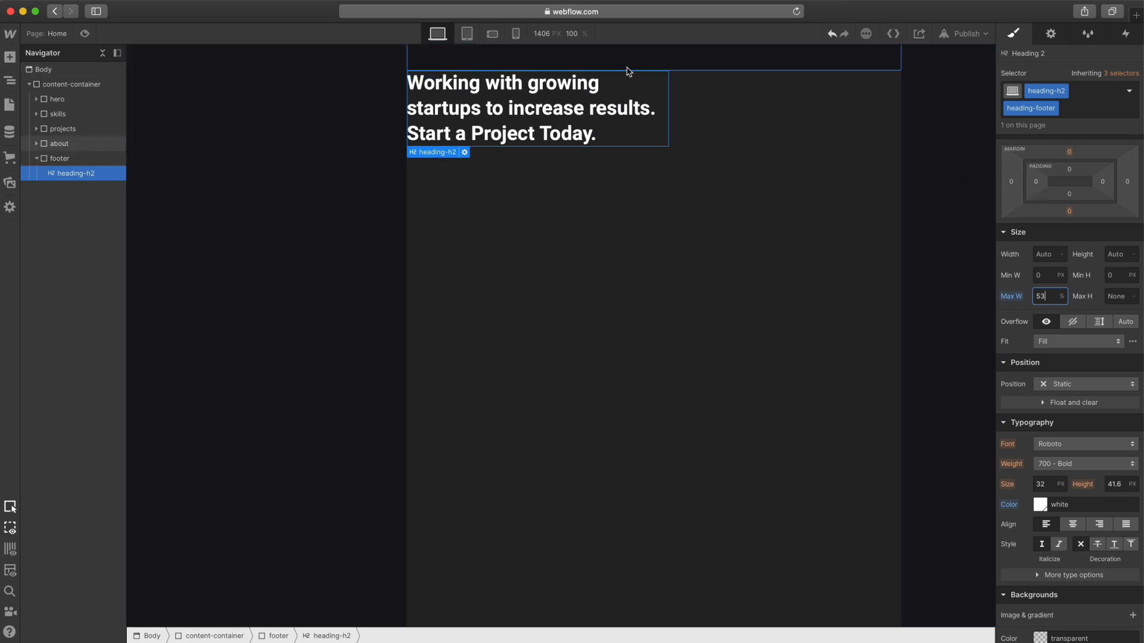
left_click(1069, 170)
type("140")
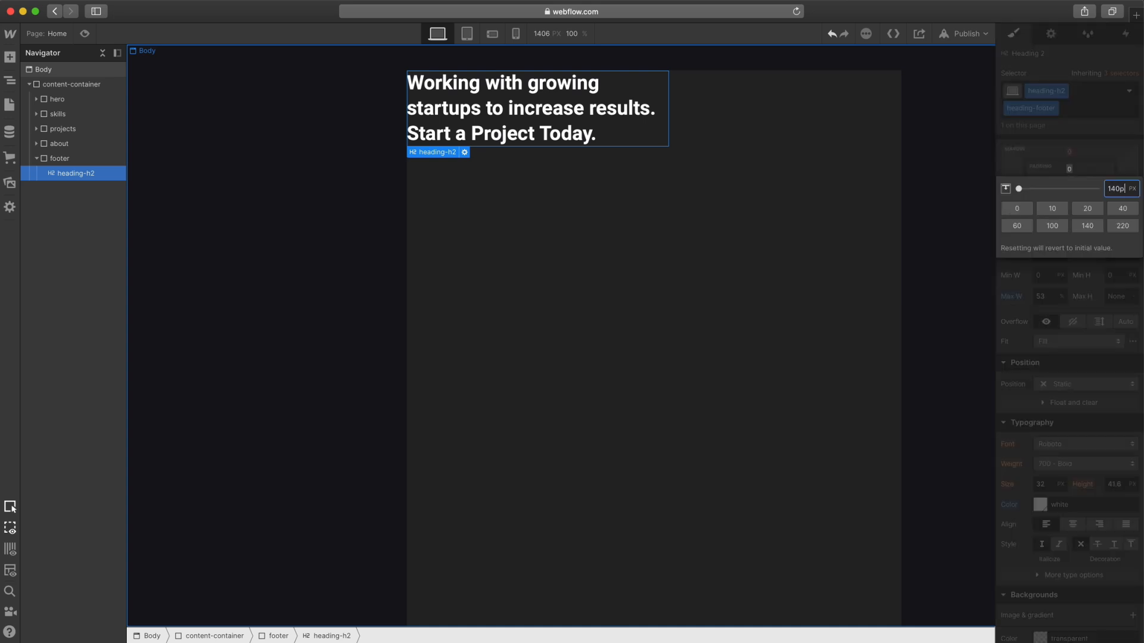
key("Return")
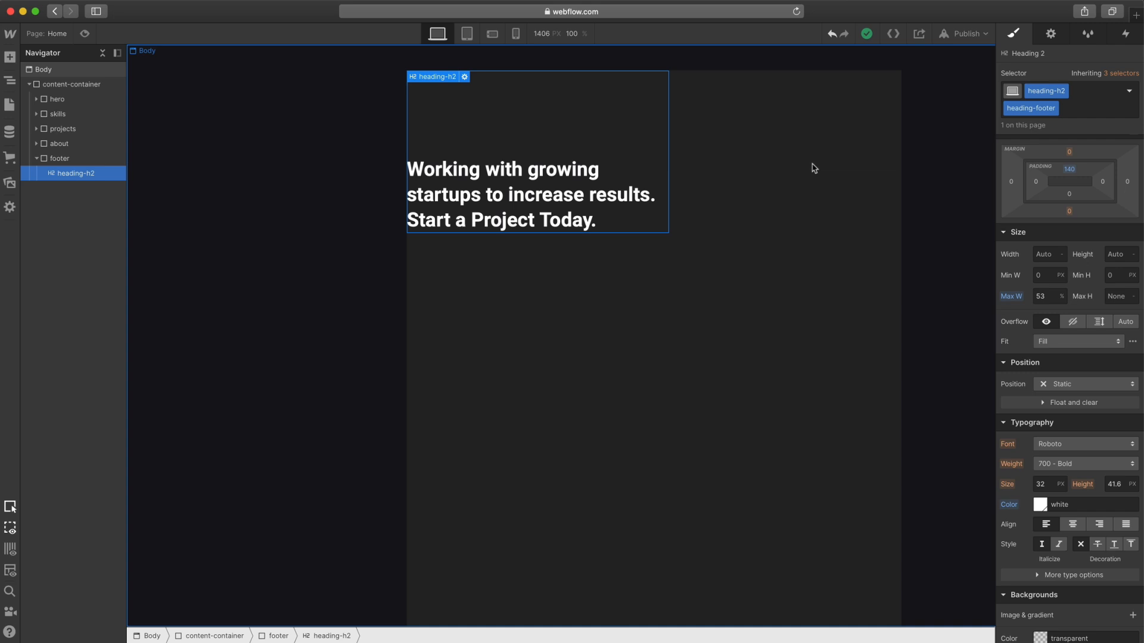
- Set the footer heading's bottom margin to 30 px
left_click(1069, 213)
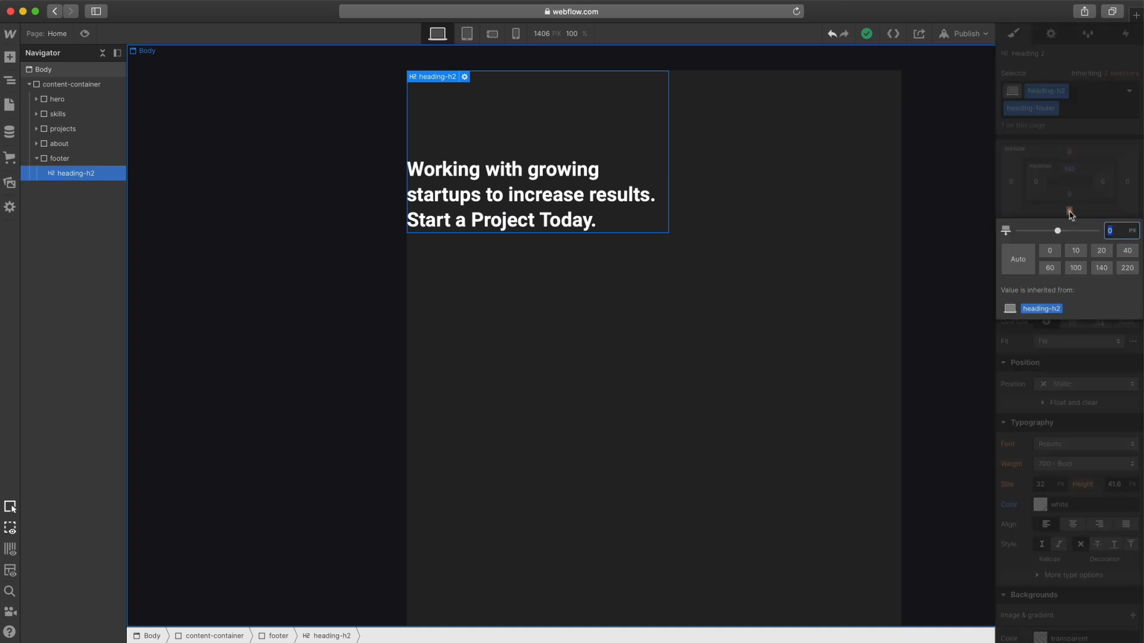
type("30")
key("Return")
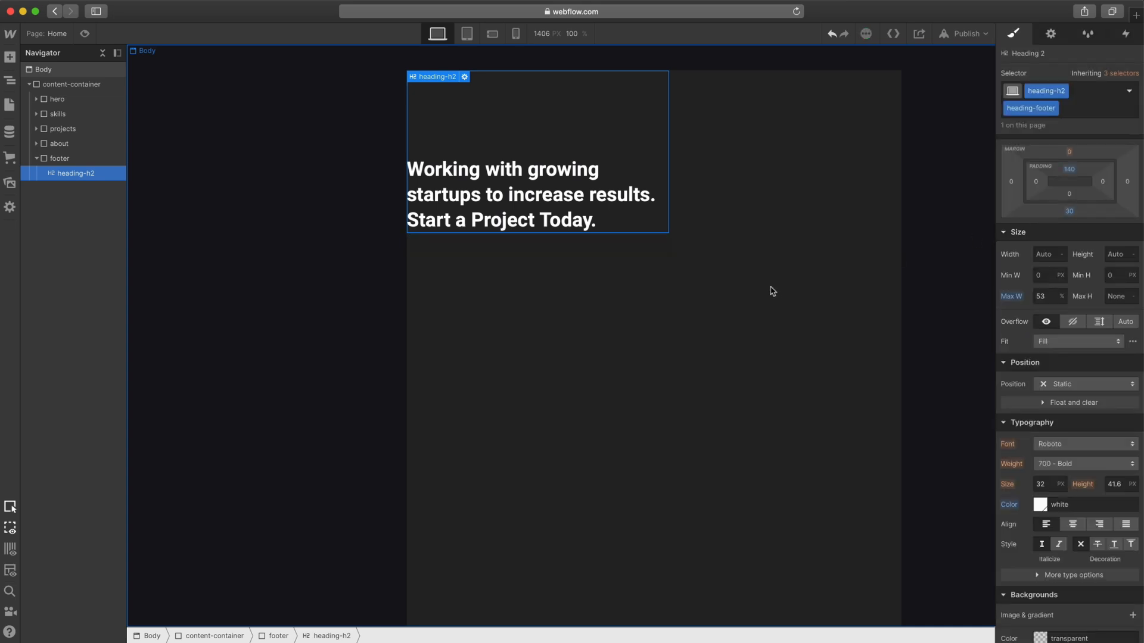
- Add a text link below the footer heading
key("super+e")
type("text l")
key("Return")
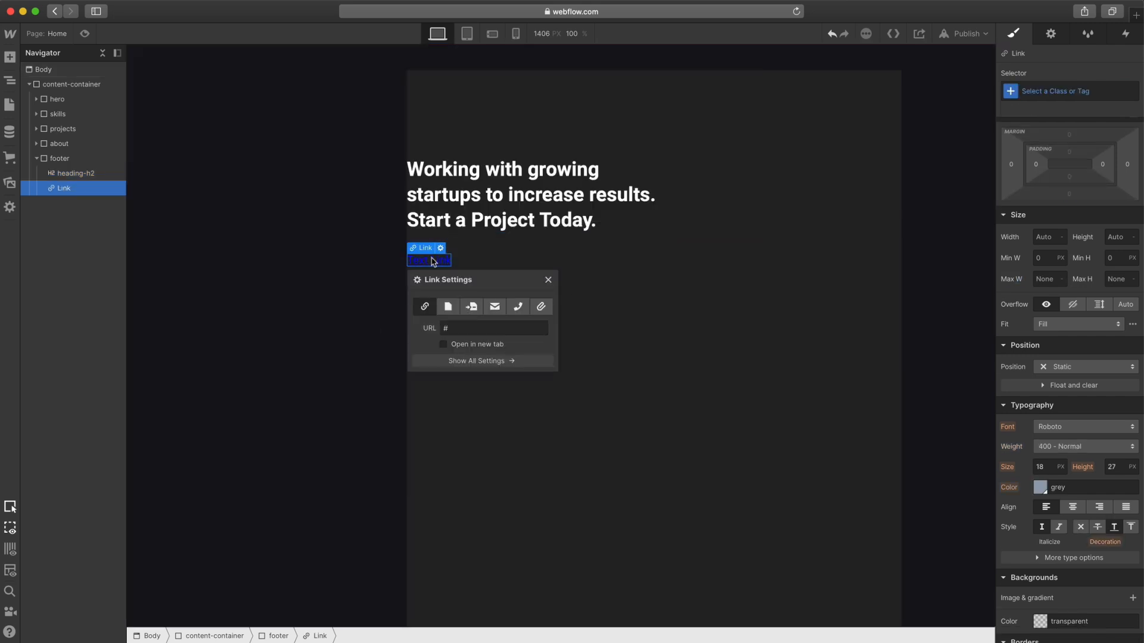
- Apply the existing link-main class to the footer link and change its text to "Let's talk about your product"
left_click(1029, 92)
type("main")
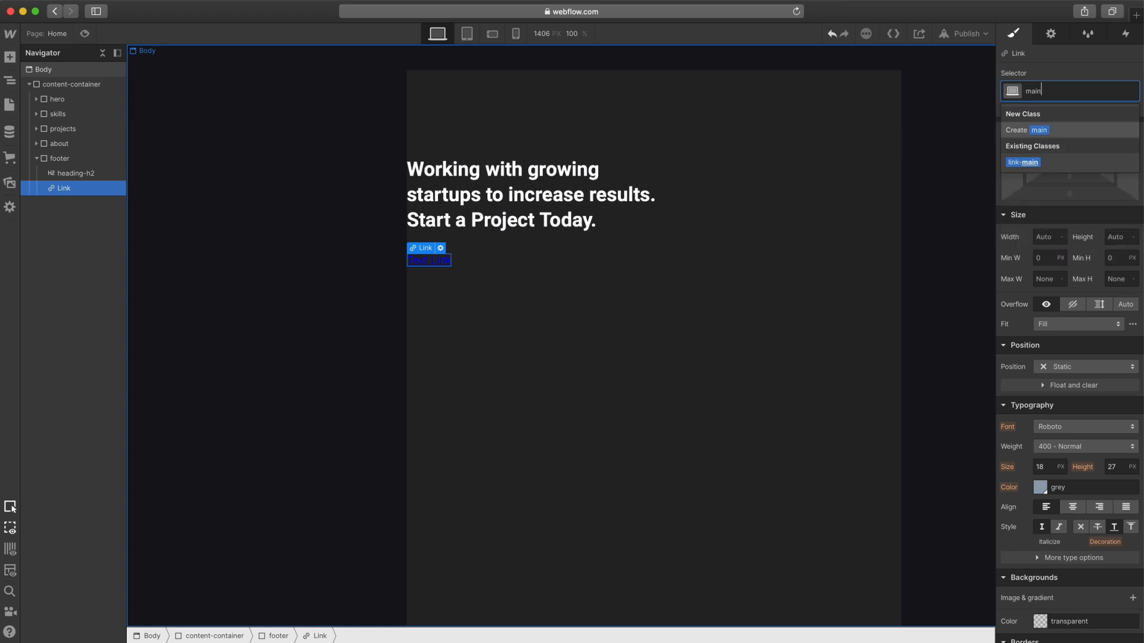
left_click(1024, 162)
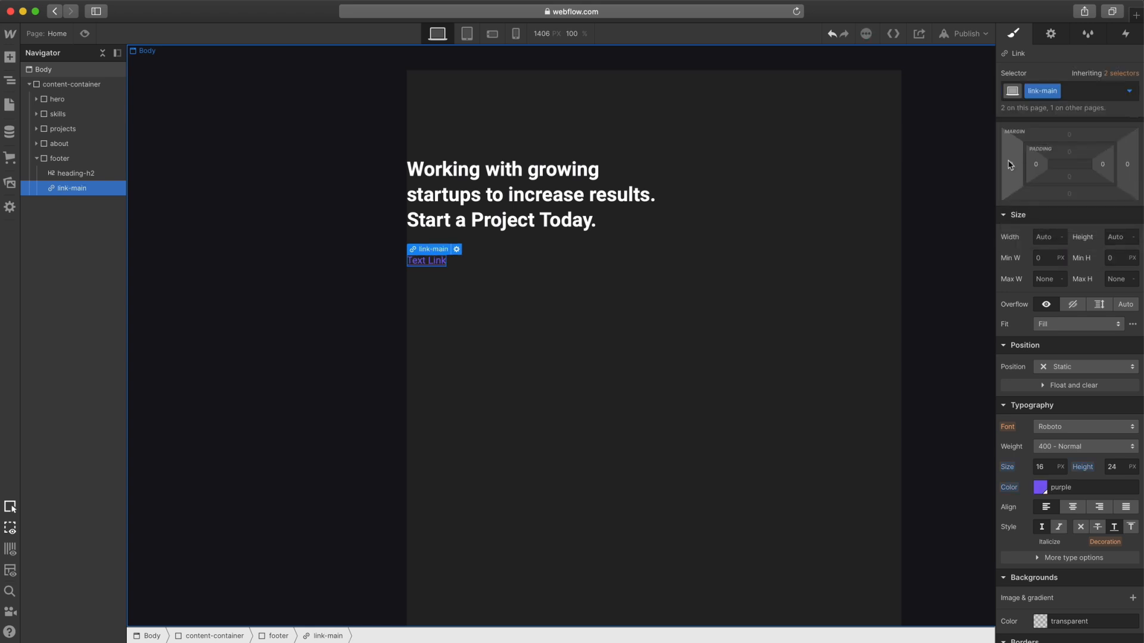
left_click(419, 268)
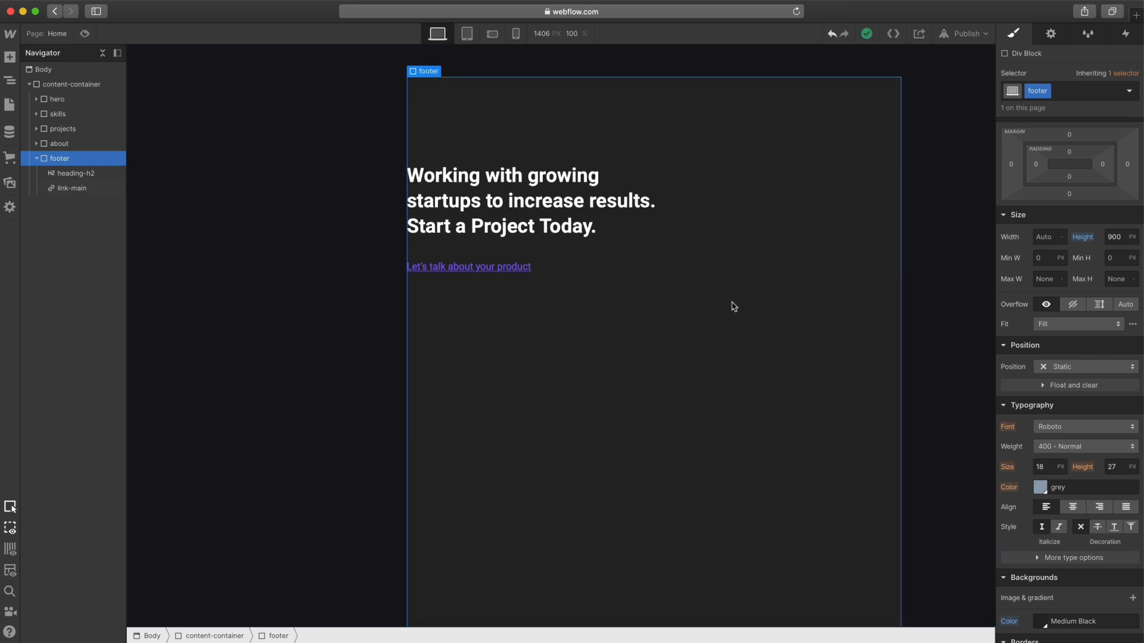
- Add the new combo class p-space to the "Uploading to Dribbble weekly" paragraph in the projects section
scroll(728, 306, "up", 10)
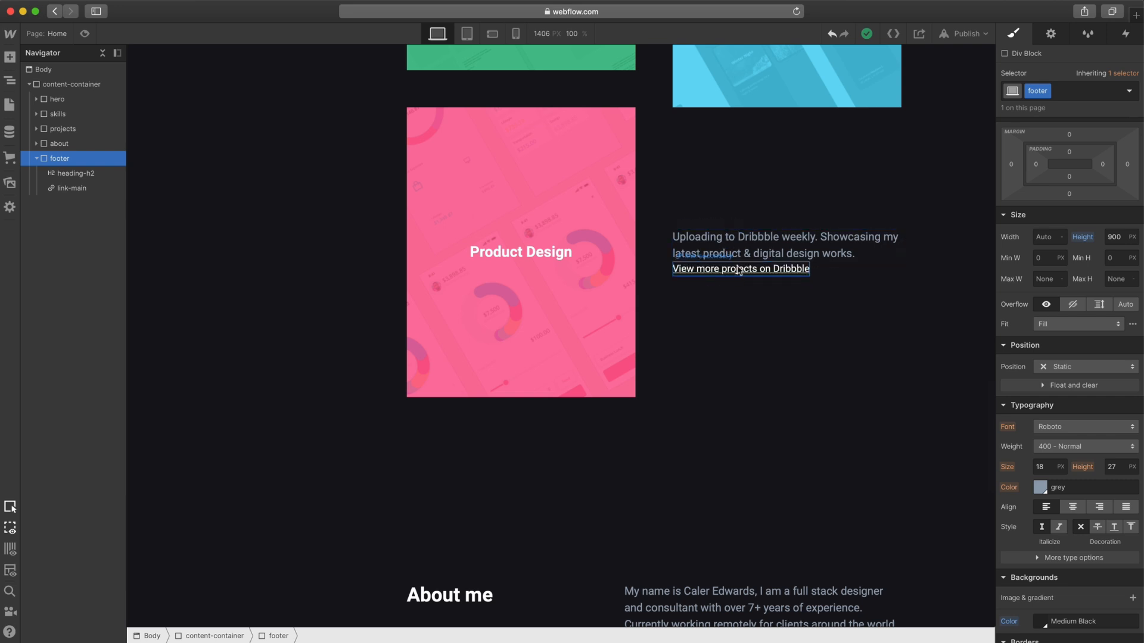
left_click(748, 251)
key("super+Return")
type("p-space")
key("Return")
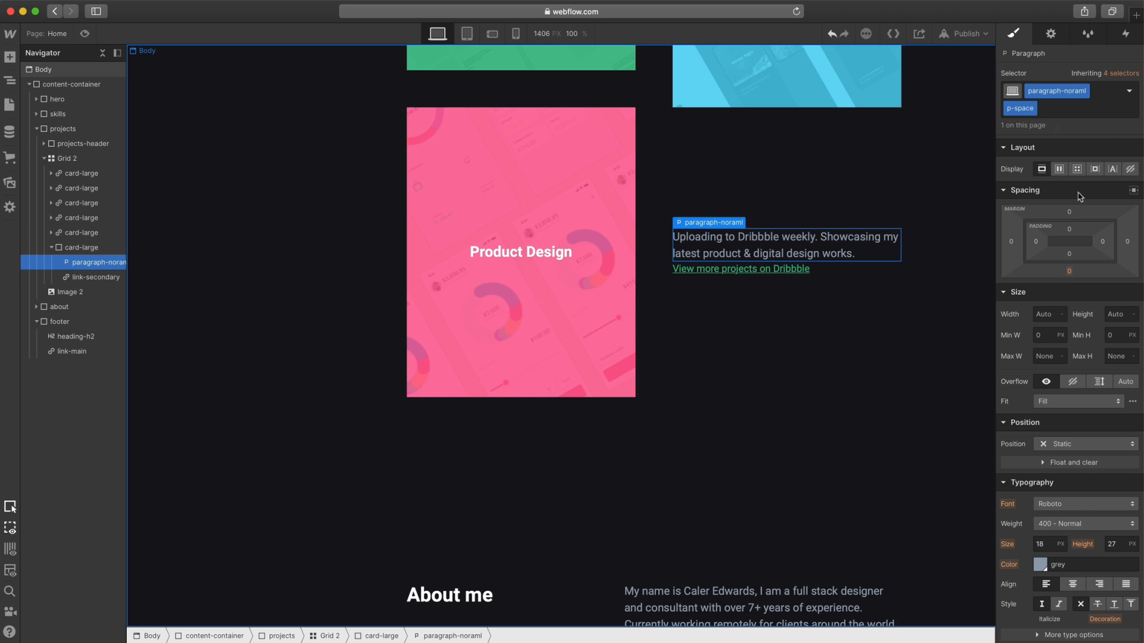
- Set the bottom margin of the Dribbble paragraph to 30 px
left_click(1070, 272)
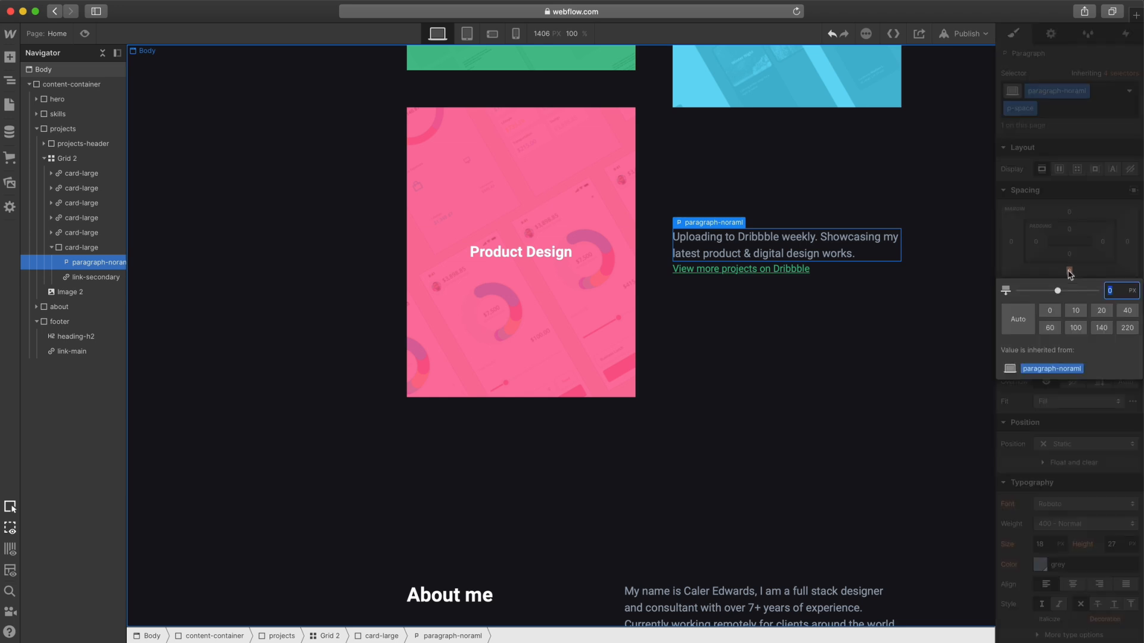
type("30")
key("Return")
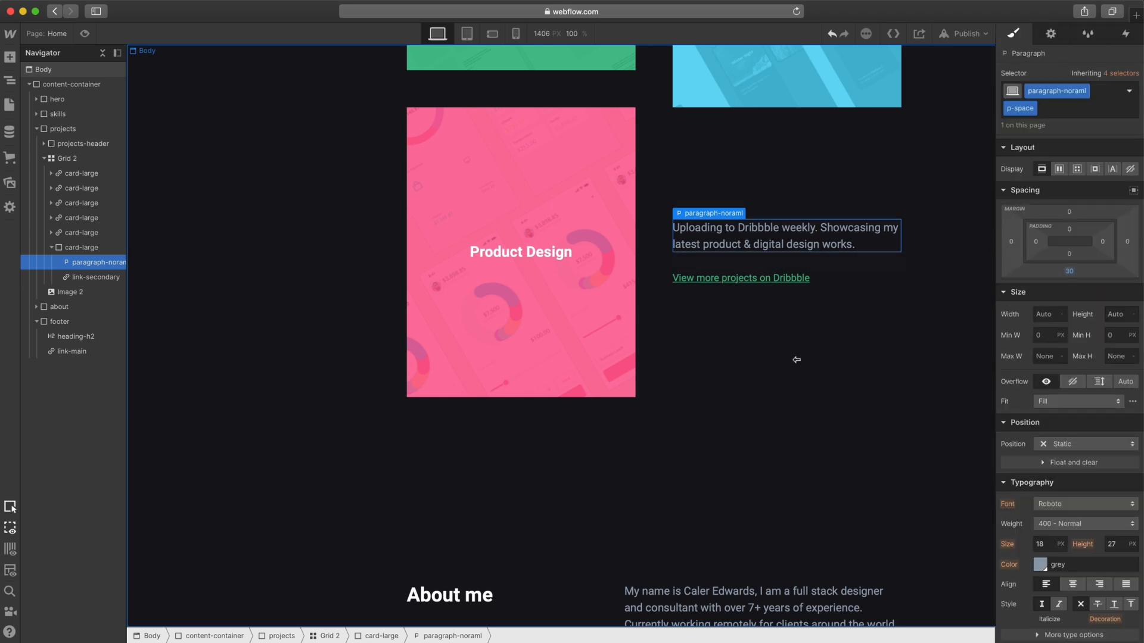
scroll(786, 295, "down", 10)
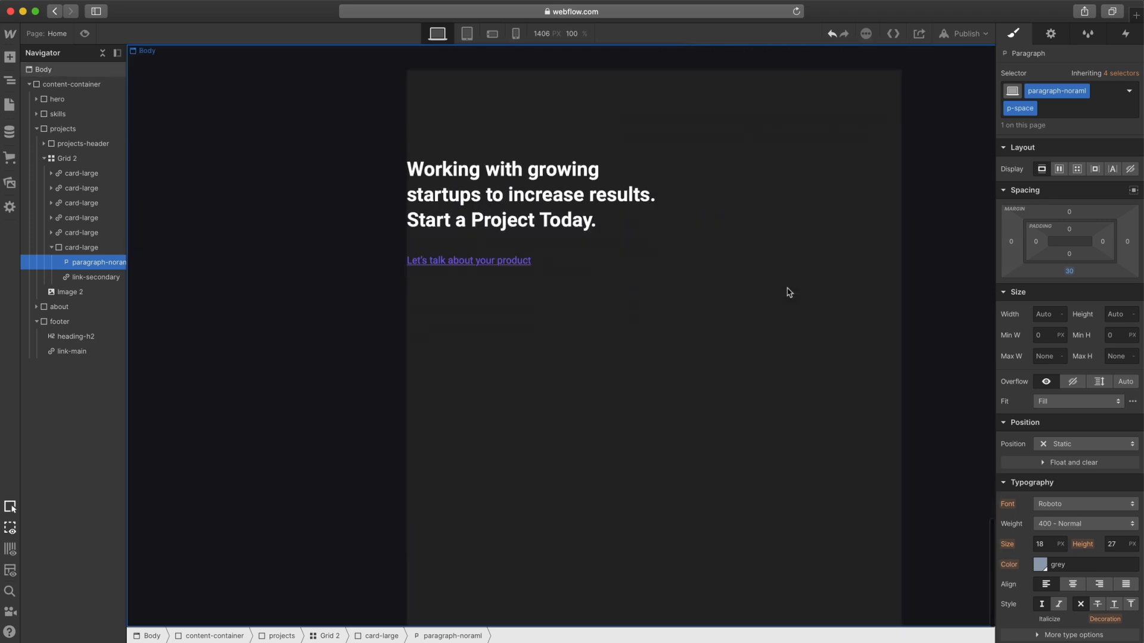
- Add a div block at the end of the footer and give it the new class small-card-group
left_click(601, 306)
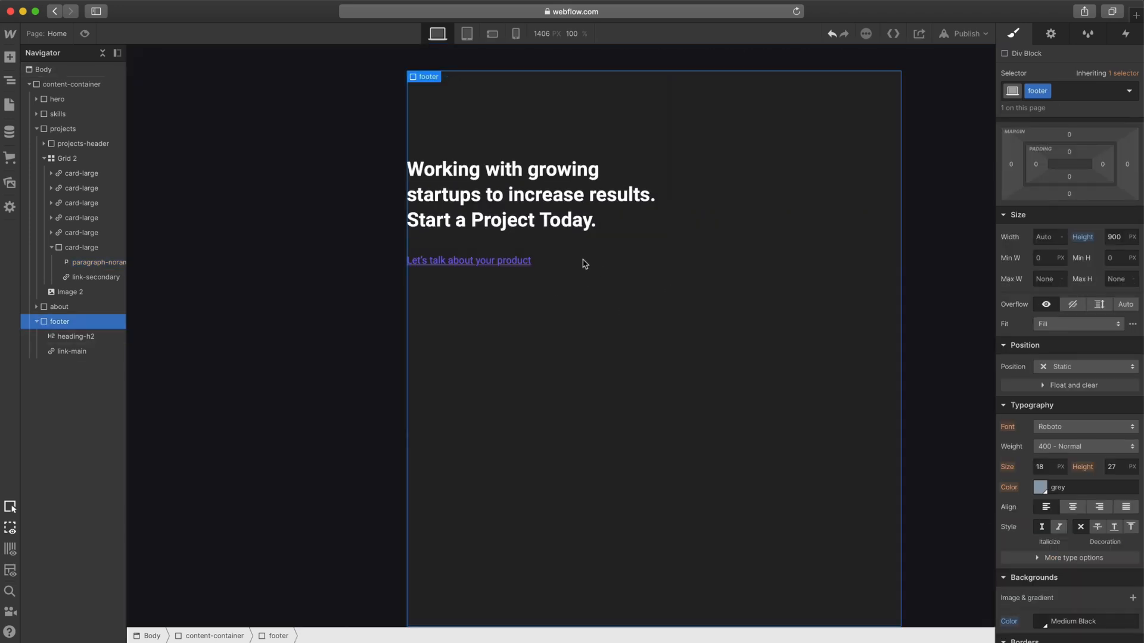
key("super+e")
type("di")
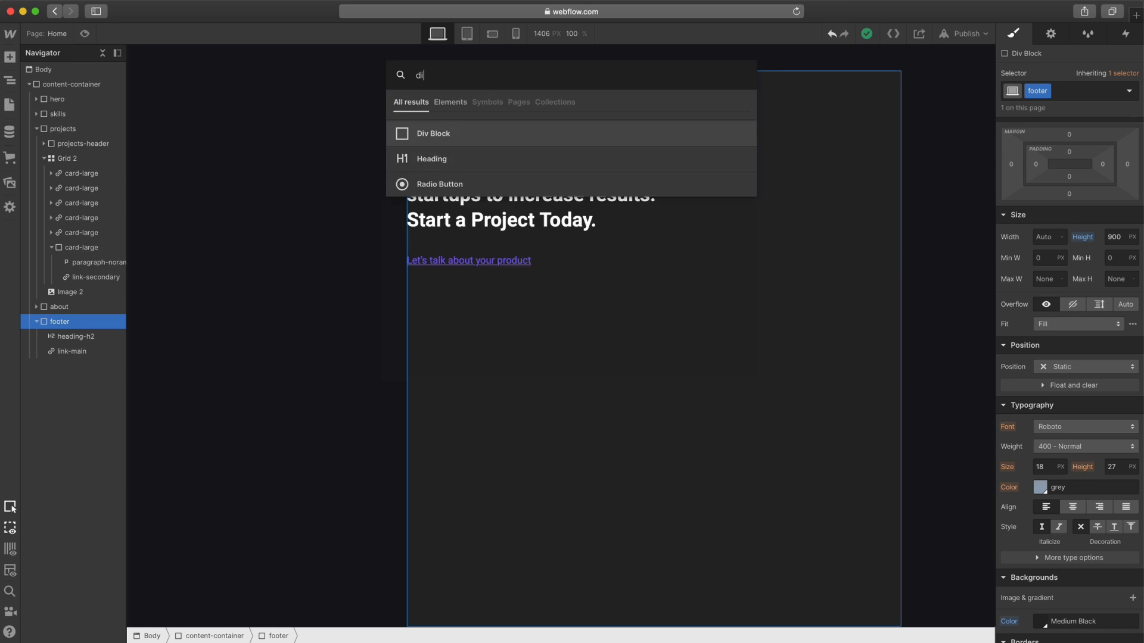
key("Return")
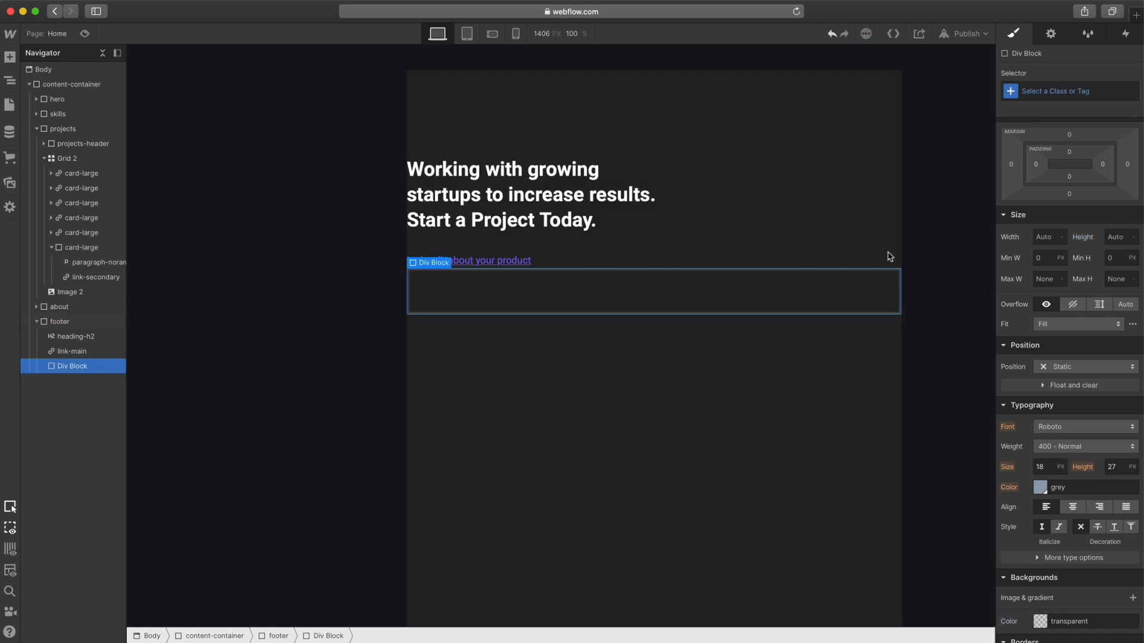
left_click(1054, 93)
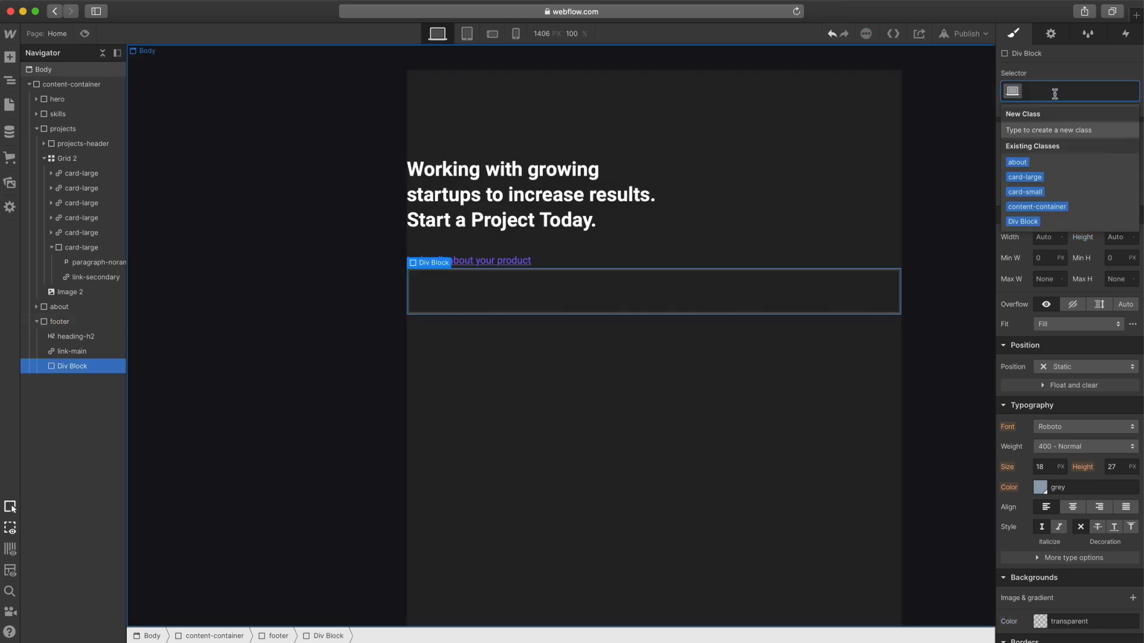
type("small-card-group")
key("Return")
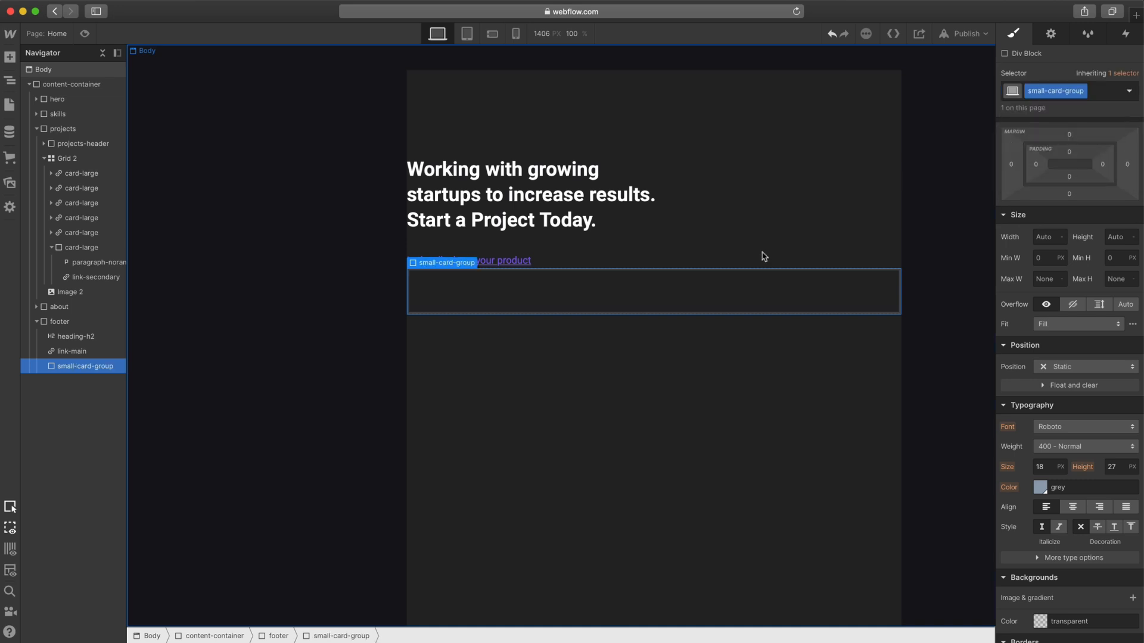
- Copy the card-small link block from the styles page
left_click(53, 36)
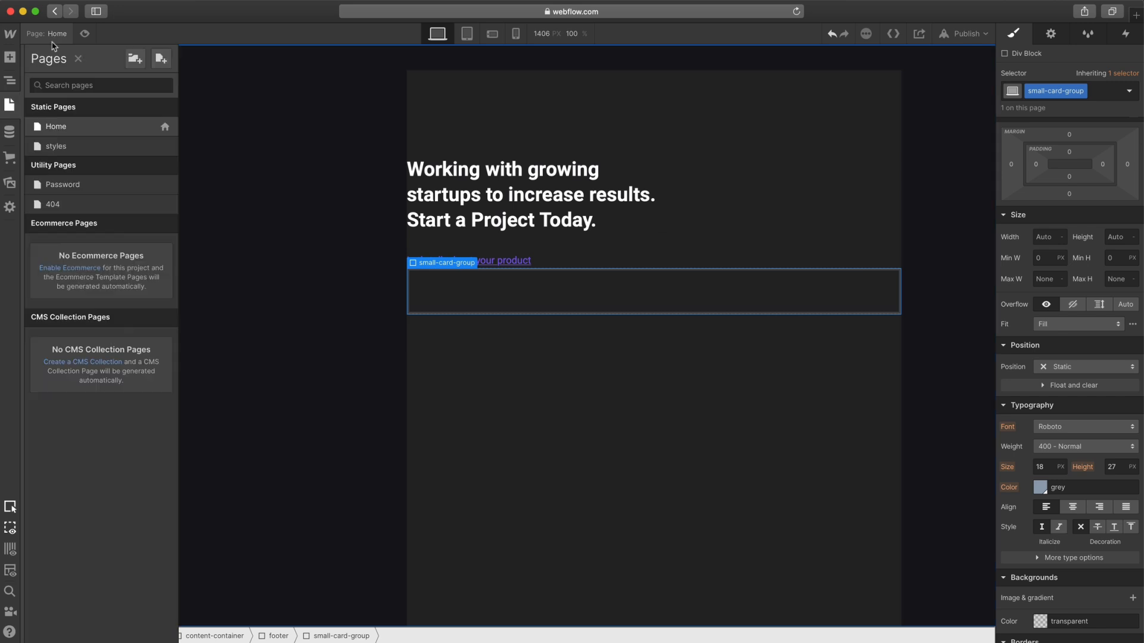
left_click(56, 148)
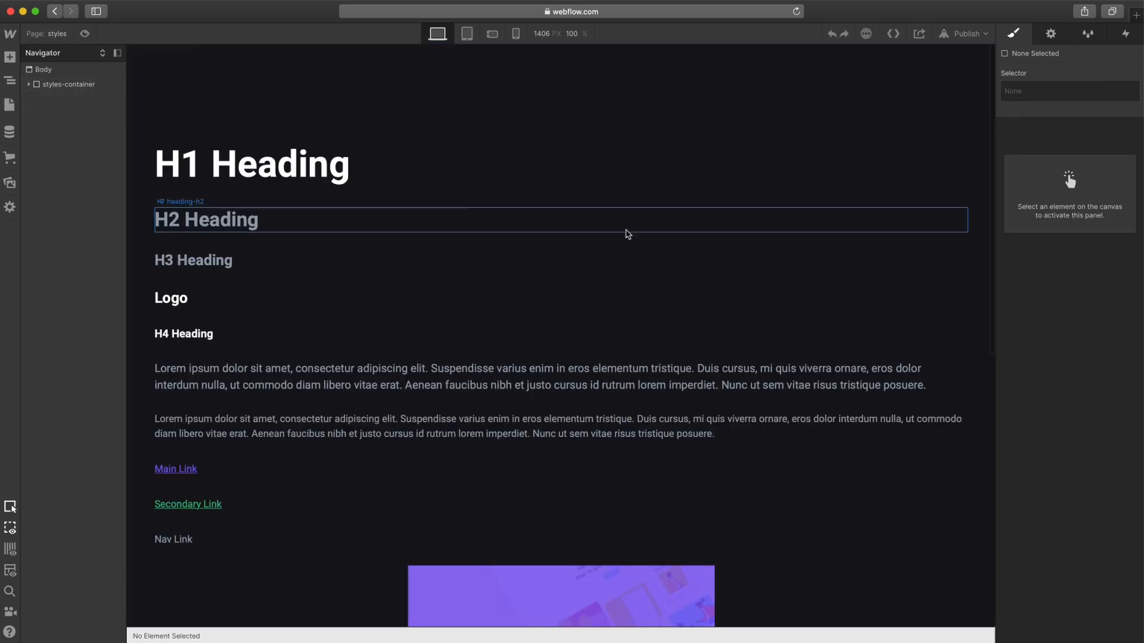
scroll(603, 230, "down", 10)
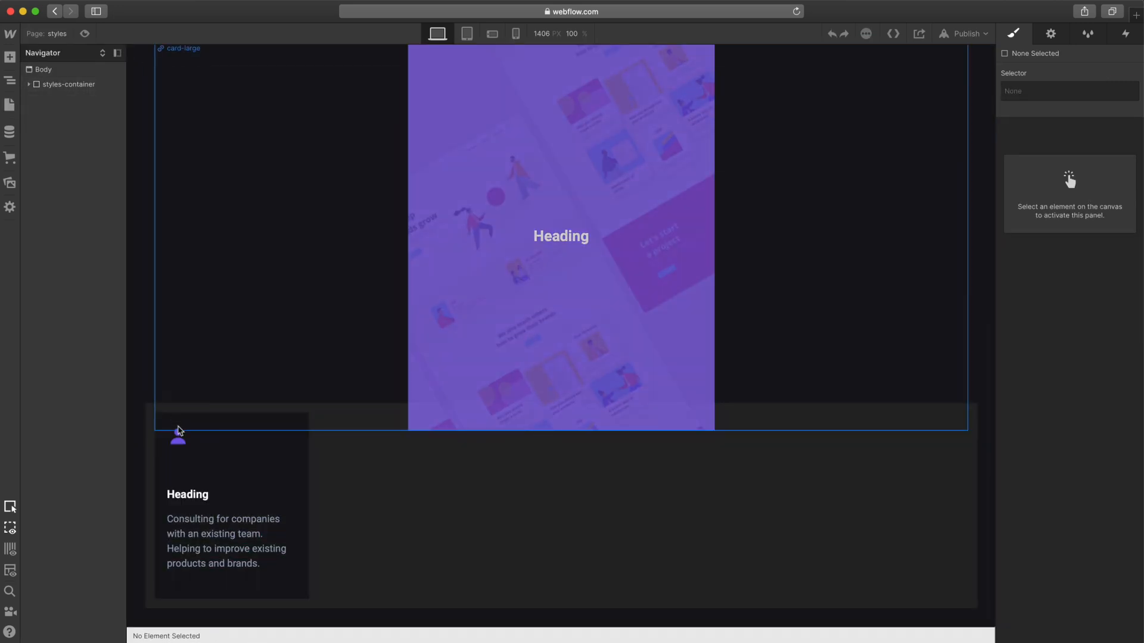
left_click(161, 437)
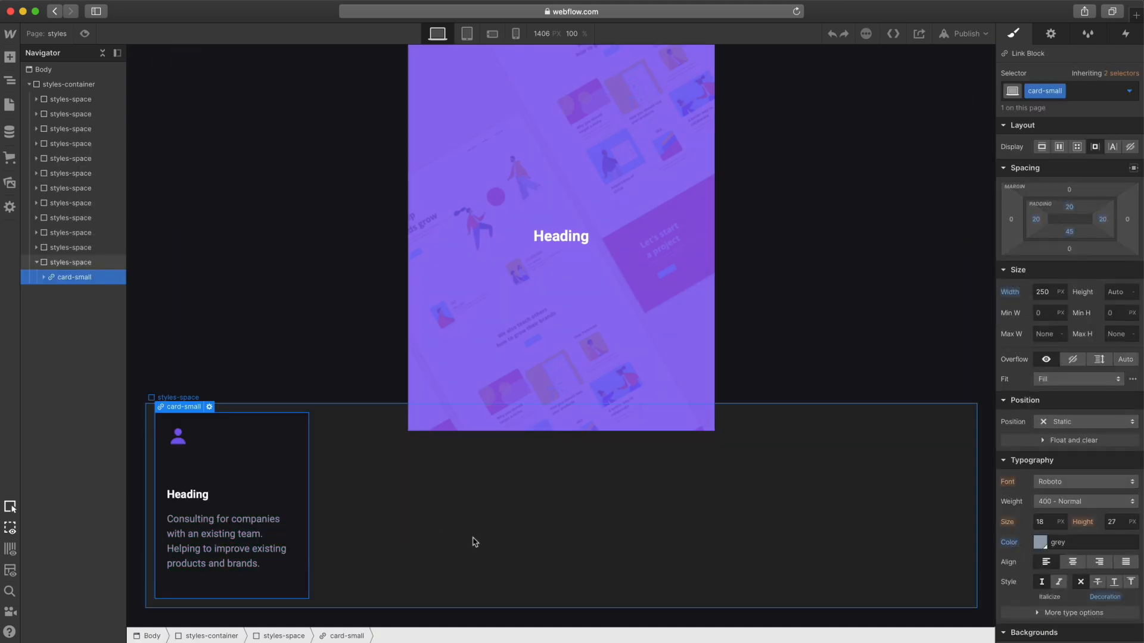
- Paste two copies of the card-small block into the small-card-group div in the Home page's footer
left_click(47, 33)
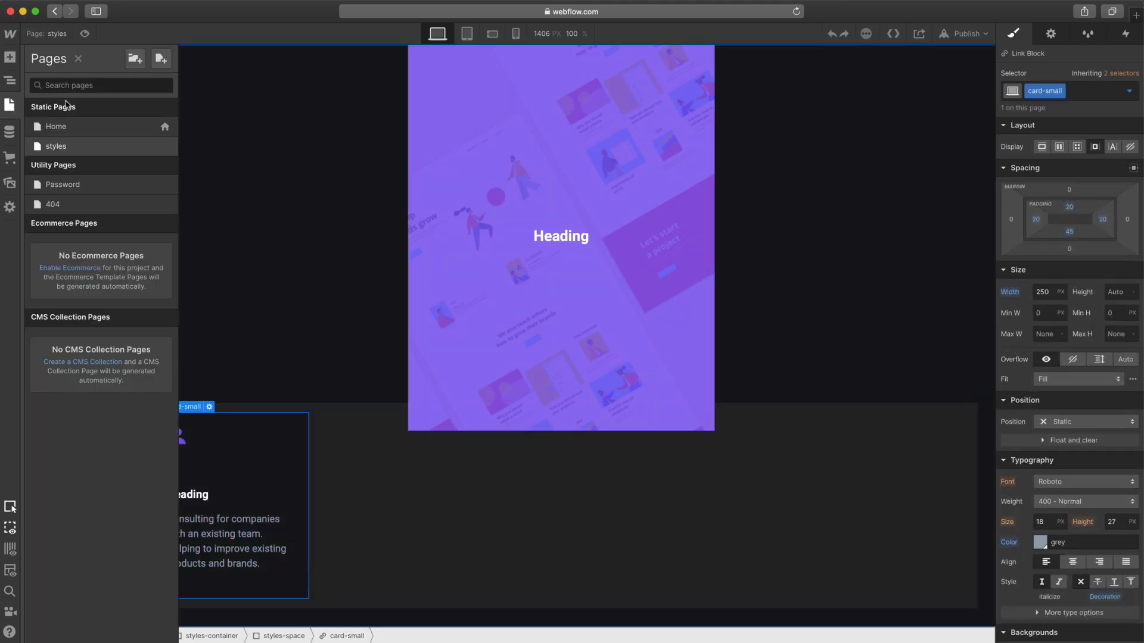
left_click(59, 125)
scroll(383, 391, "down", 15)
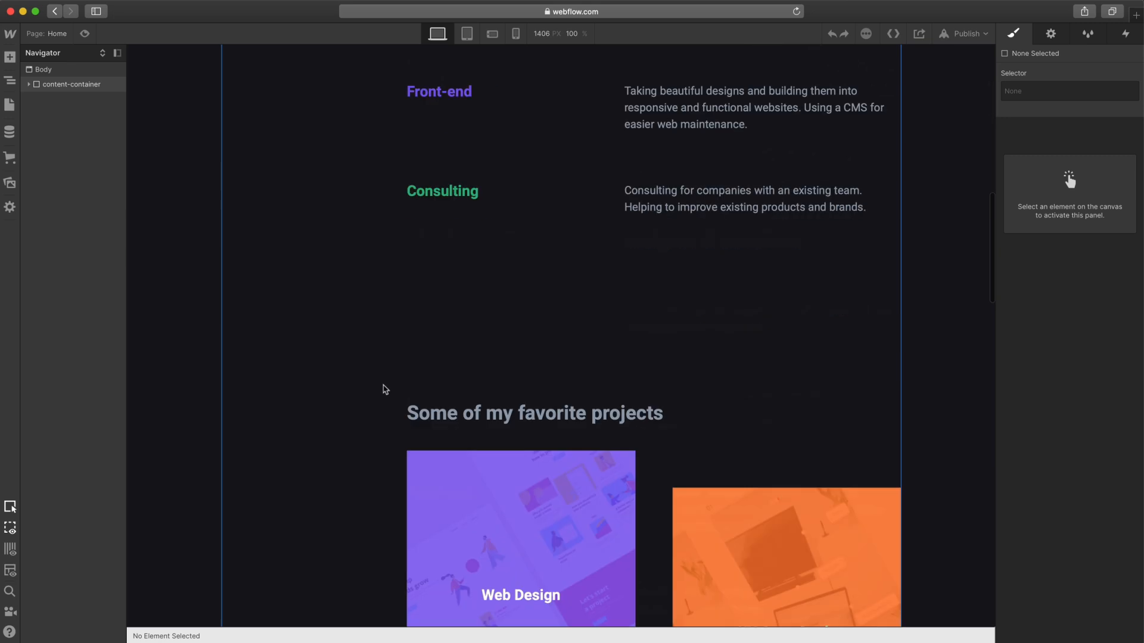
scroll(405, 392, "down", 10)
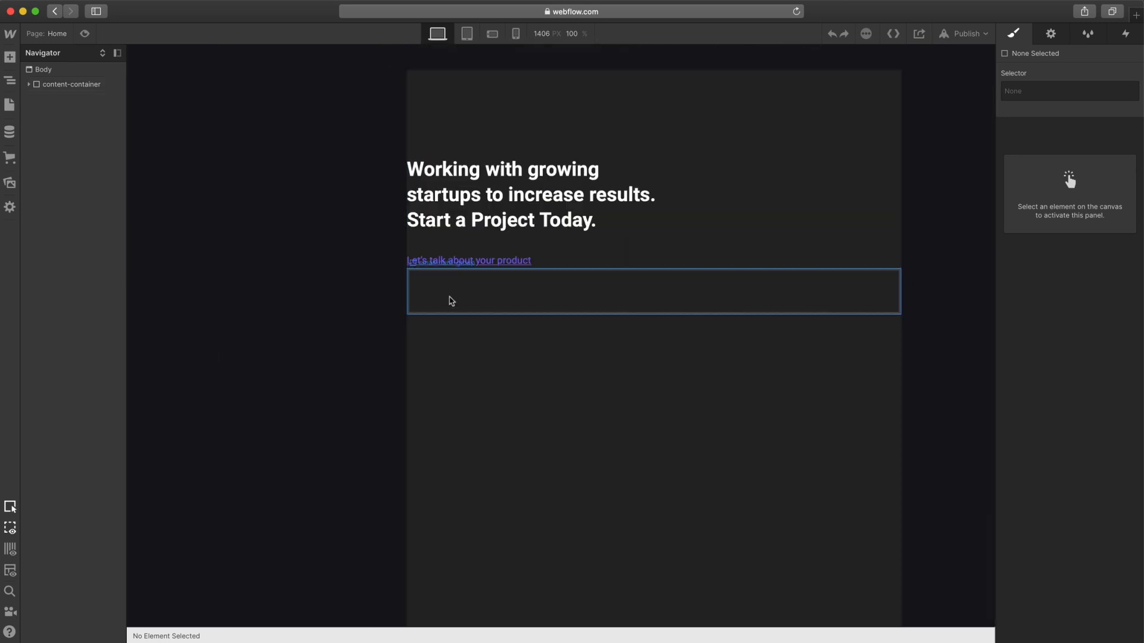
left_click(469, 303)
key("ctrl+v")
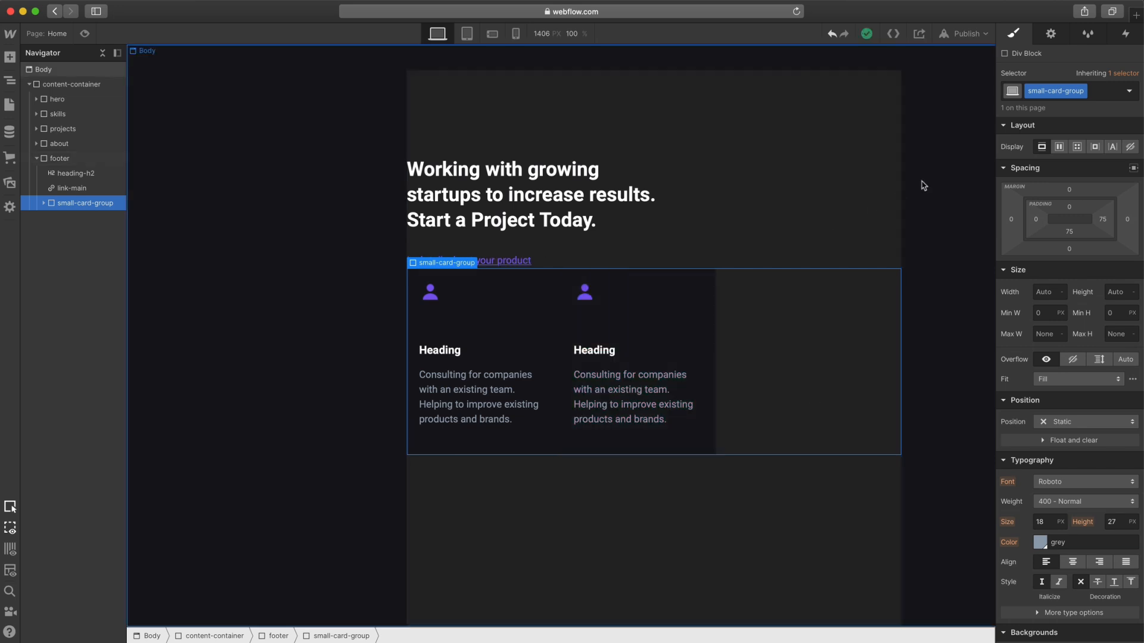
- Set the small-card-group display to flex and the right margin of card-small to 40 px
left_click(1060, 147)
left_click(504, 303)
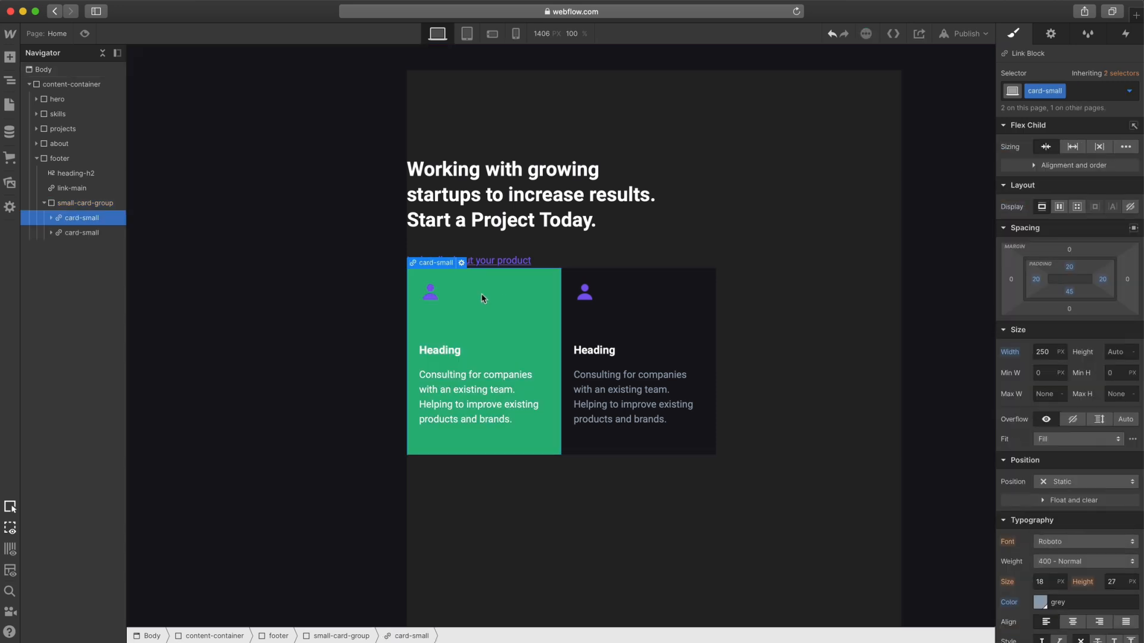
left_click(1127, 279)
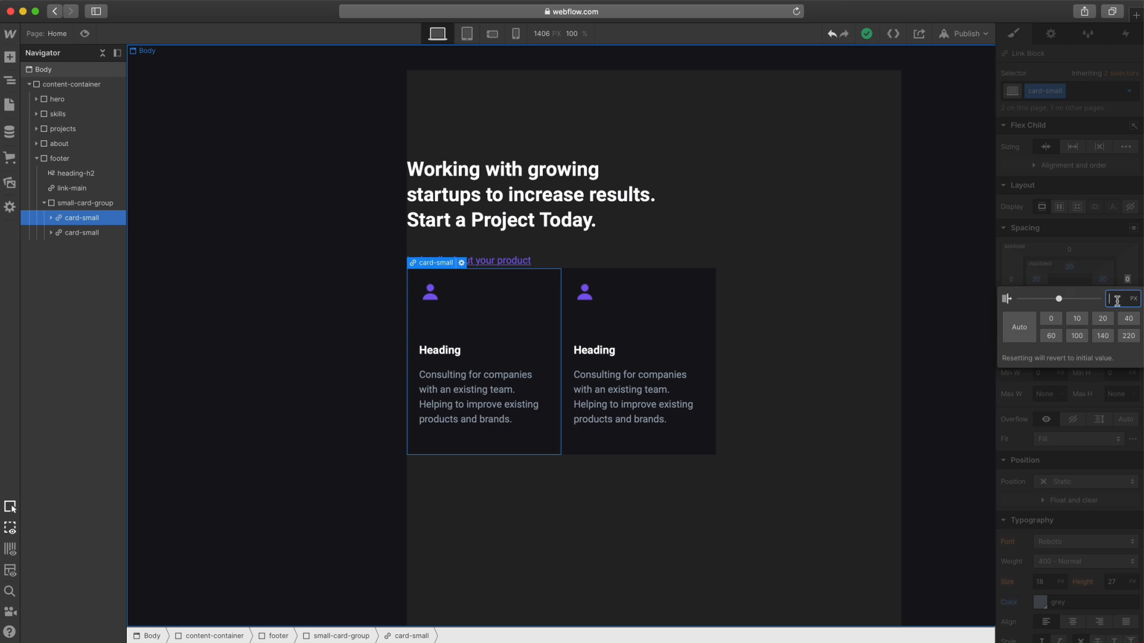
key("Return")
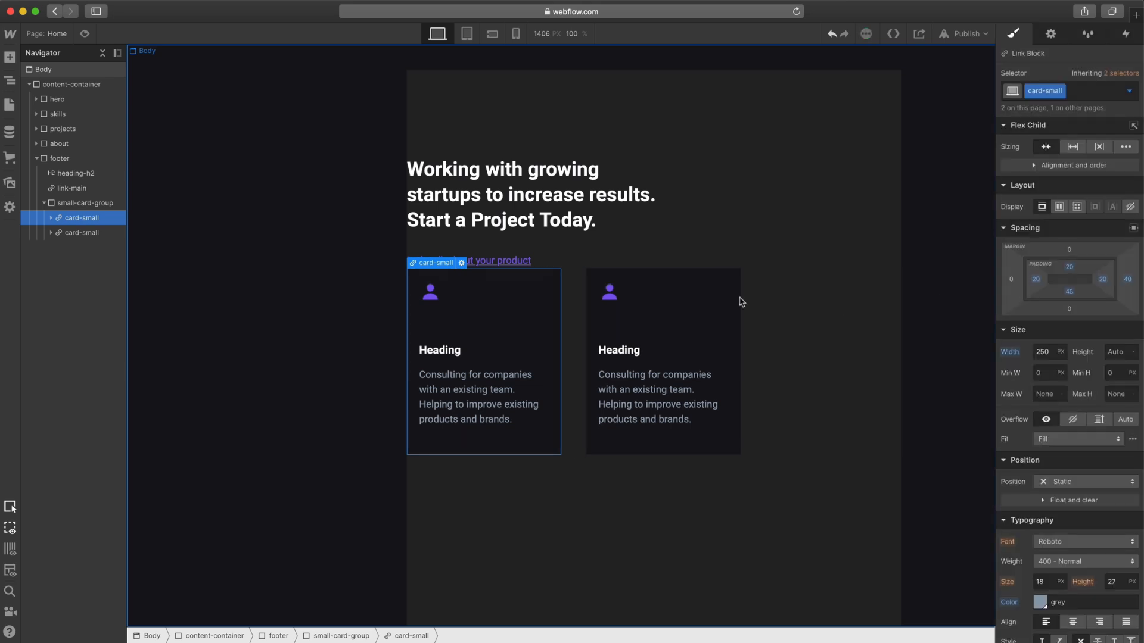
- Set the top margin of the card-small class to 80 px
left_click(1069, 251)
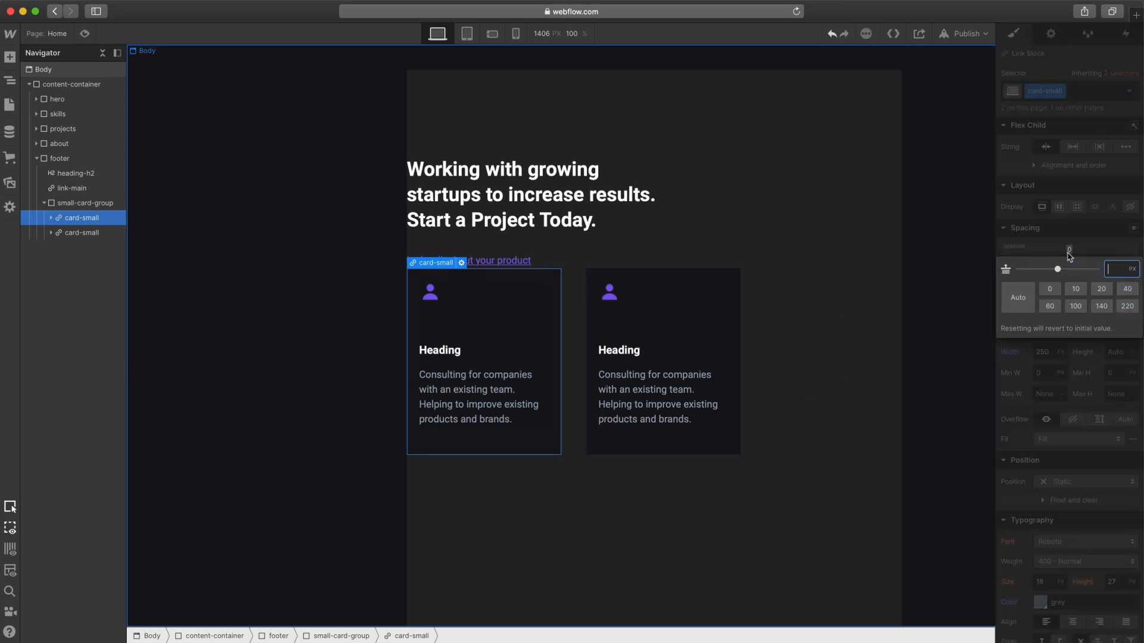
type("80")
key("Return")
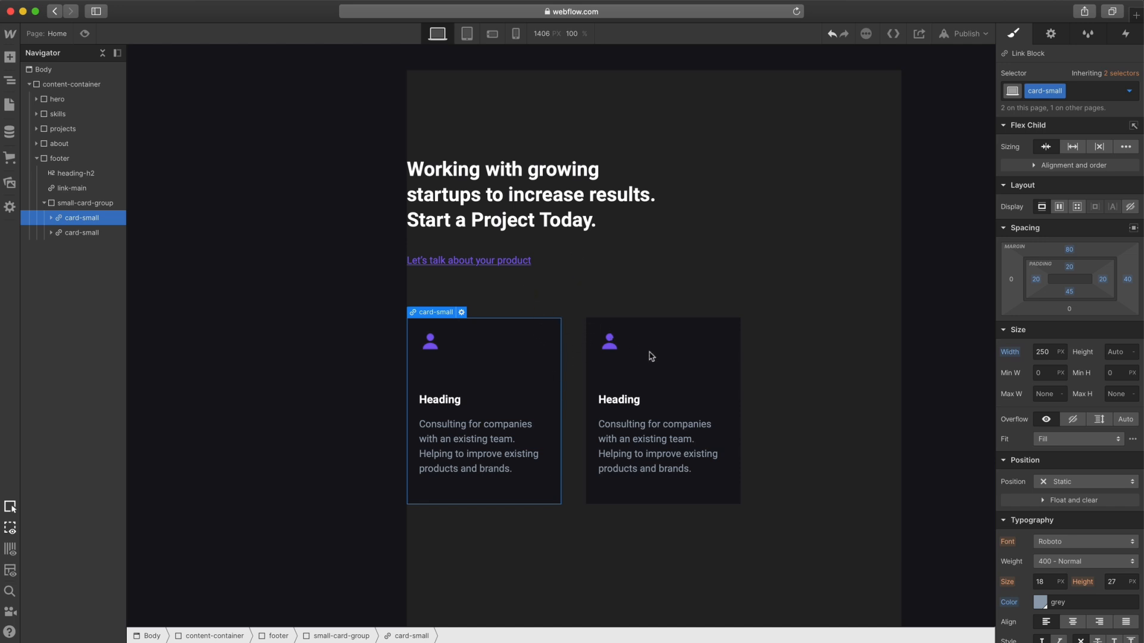
- Add an image below the footer cards and use the green and purple line-circles PNG asset for it
left_click(719, 192)
key("super+e")
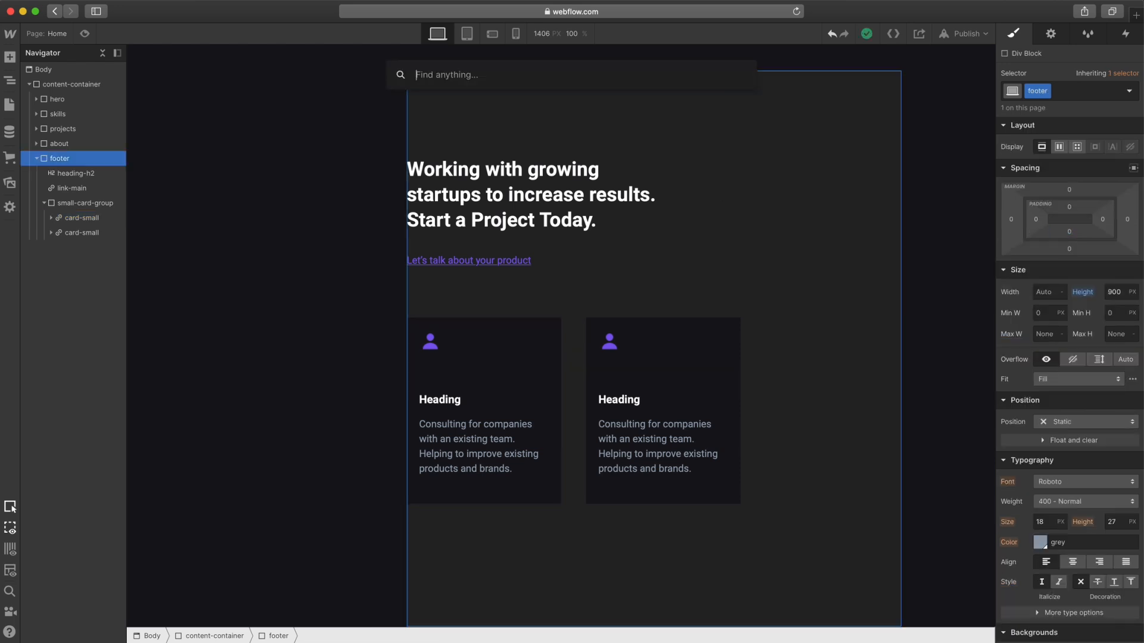
type("ima")
key("Return")
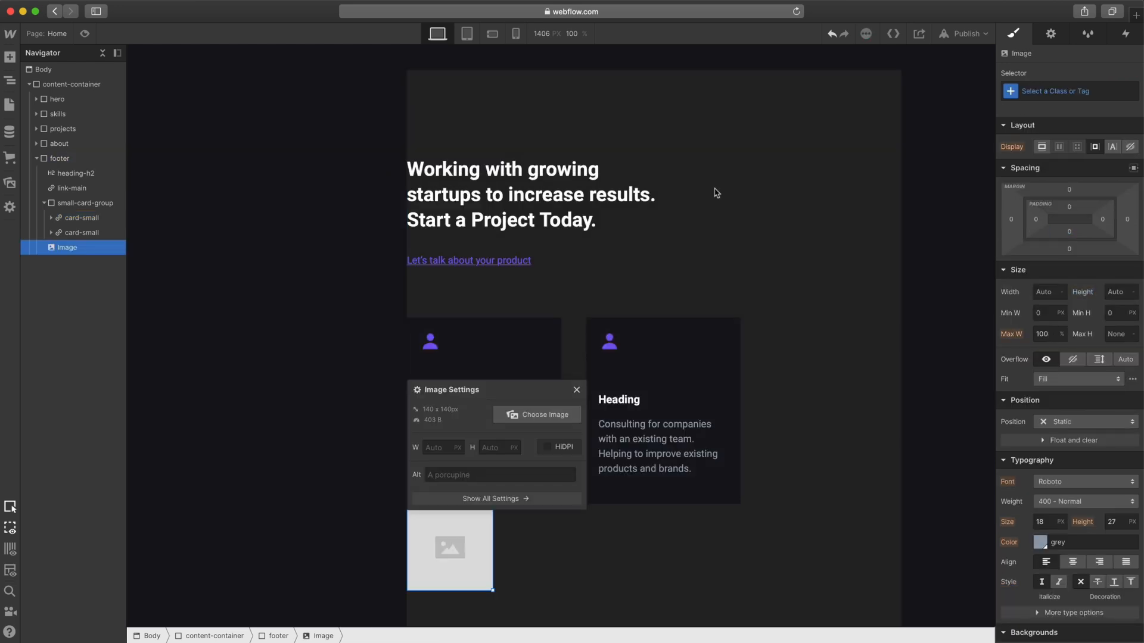
left_click(510, 412)
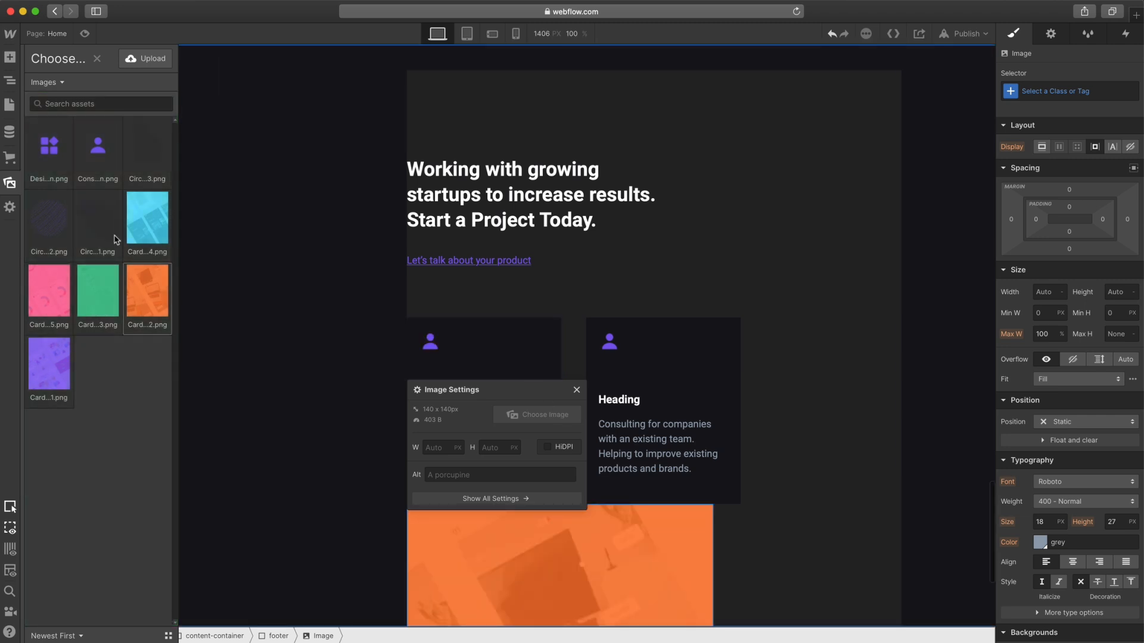
left_click(147, 170)
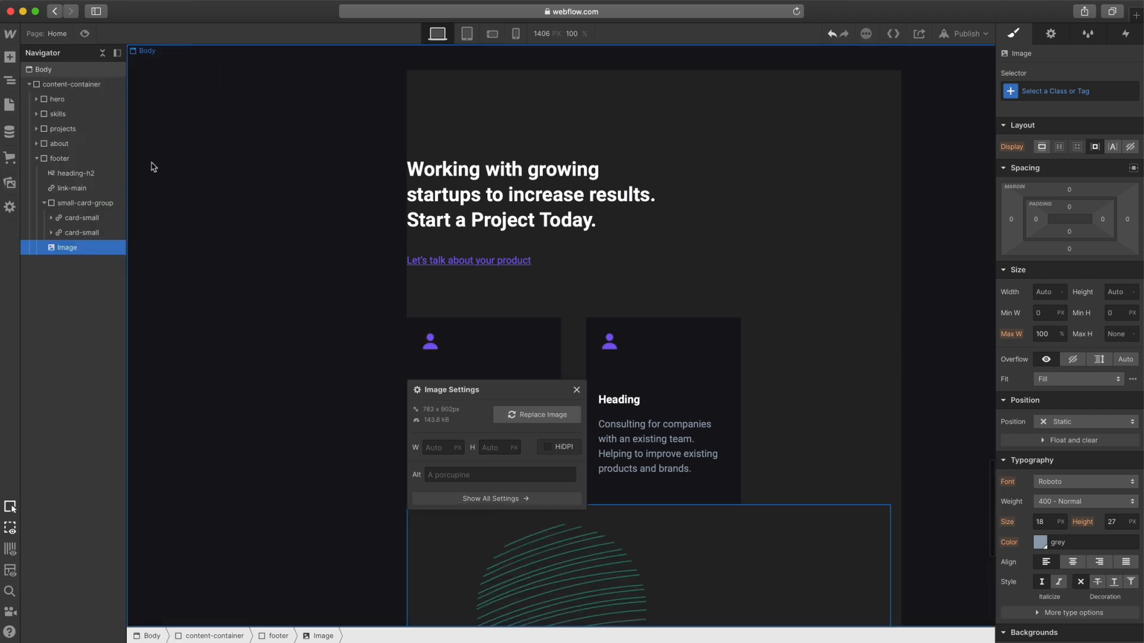
- Limit the footer's circles image to a maximum width of 400 px
scroll(711, 352, "down", 3)
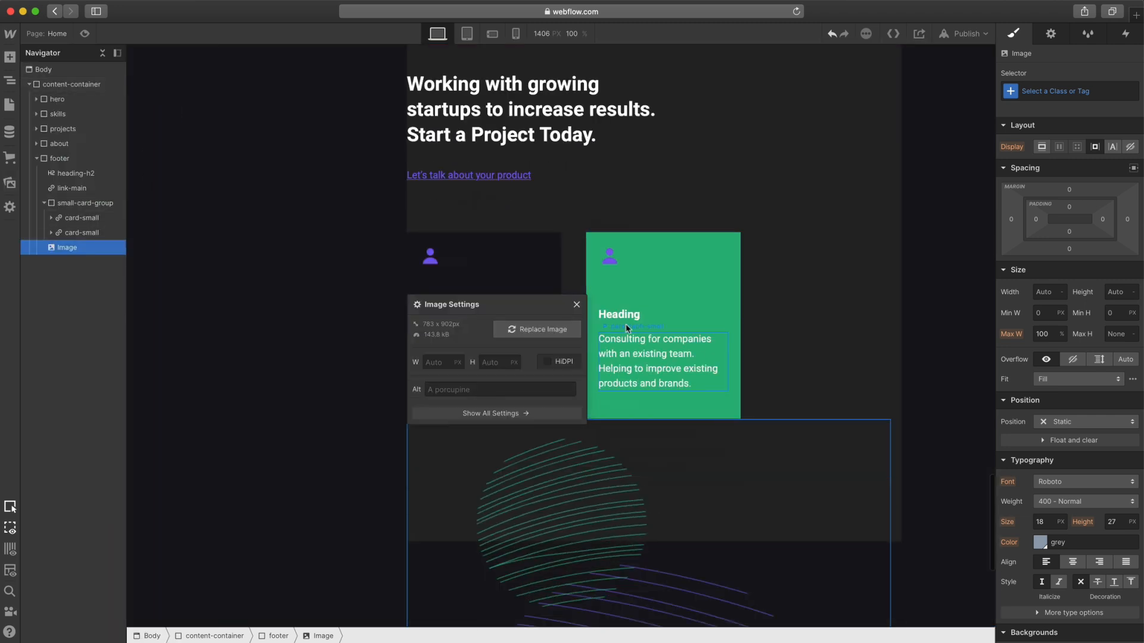
left_click(576, 305)
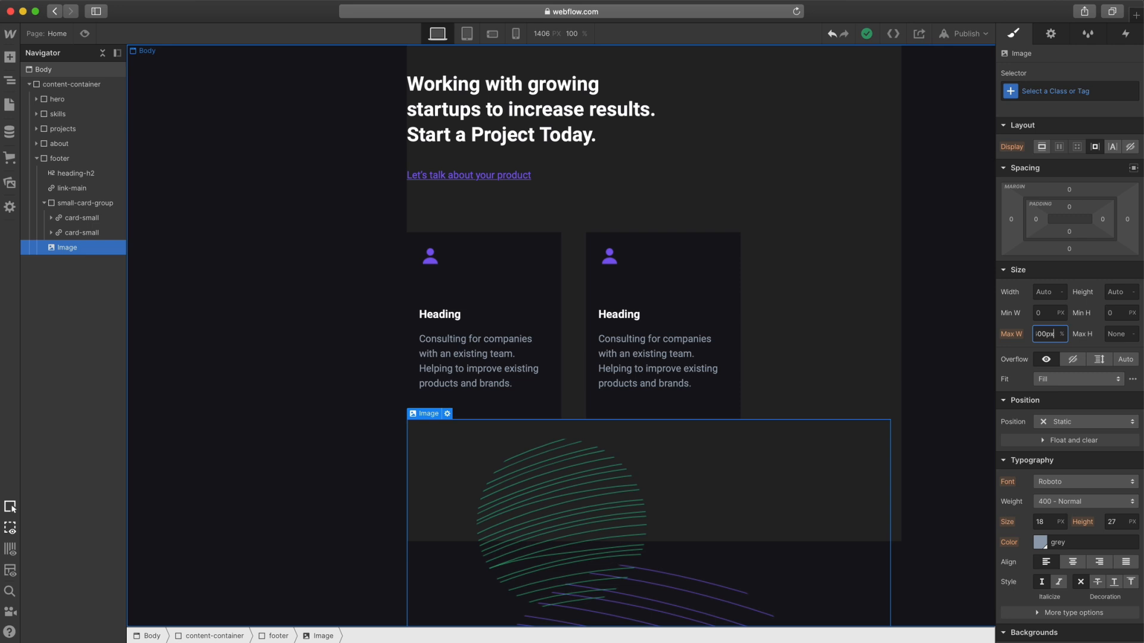
type("400px")
key("Return")
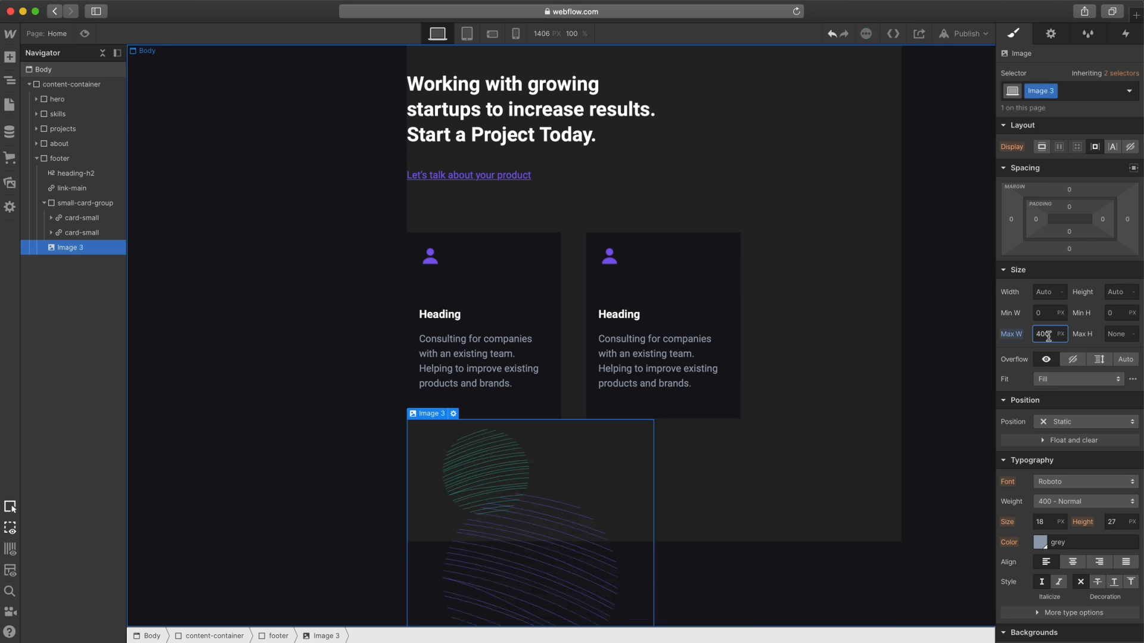
- Set the position of the footer div to Relative
scroll(814, 391, "up", 3)
left_click(815, 390)
left_click(1075, 422)
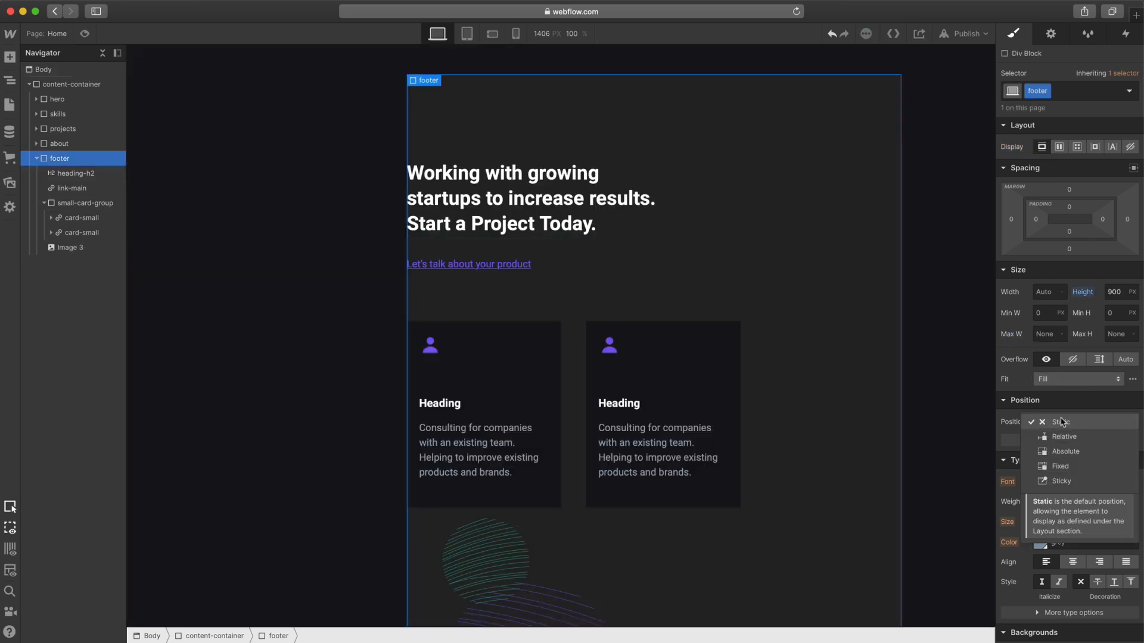
left_click(1053, 436)
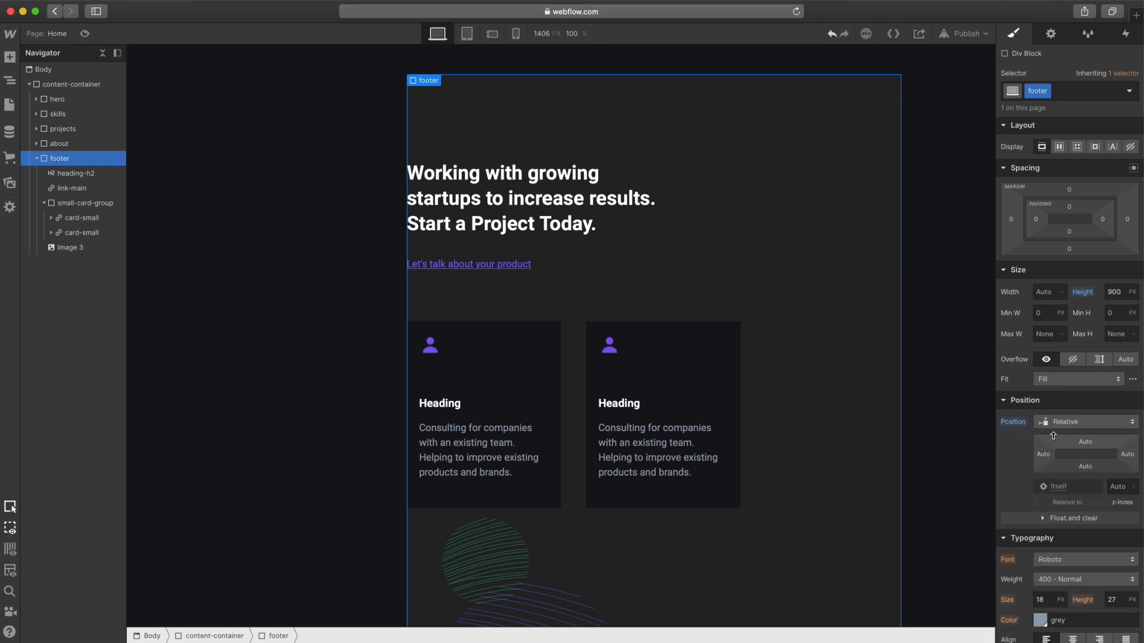
- Position the circles image absolutely at the footer's top-right corner with a top offset of -7%
left_click(530, 569)
left_click(1075, 421)
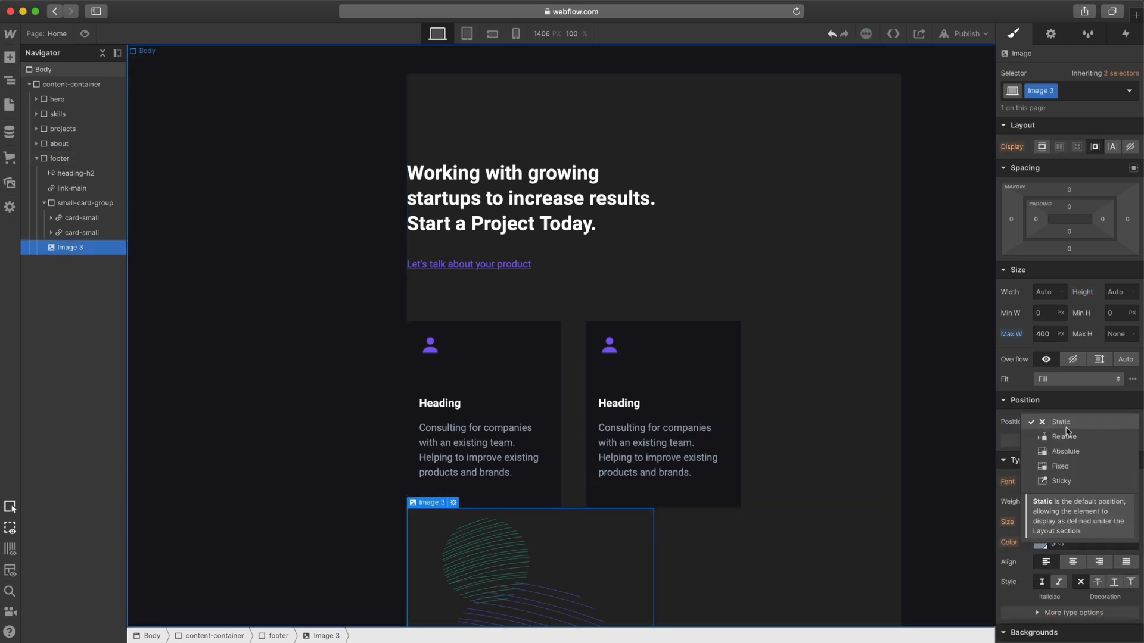
left_click(1052, 452)
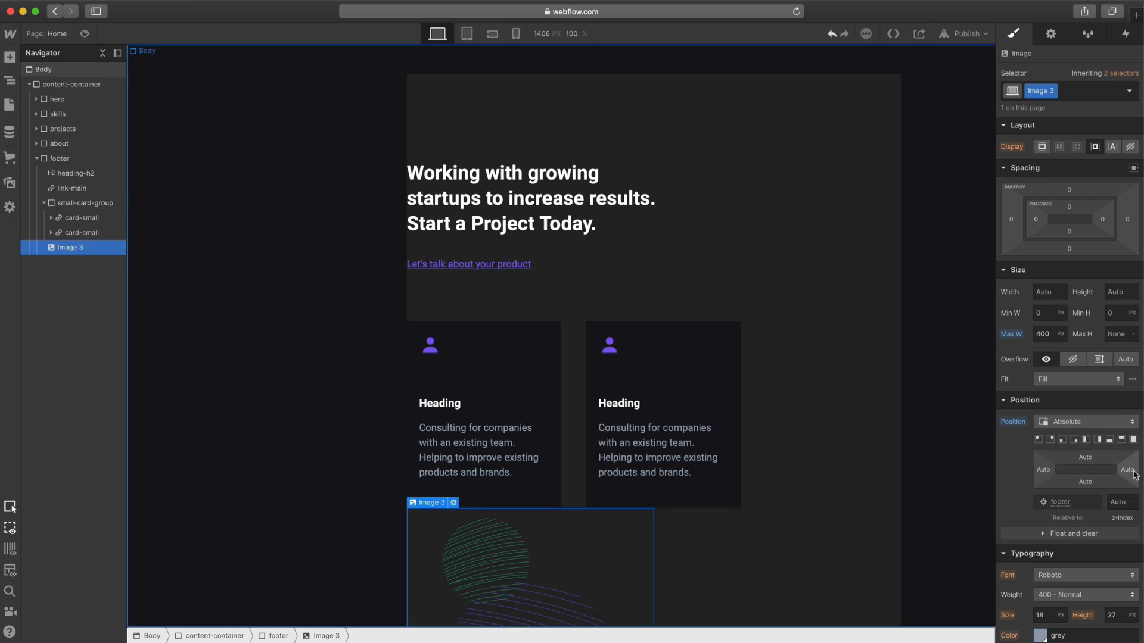
left_click(1051, 439)
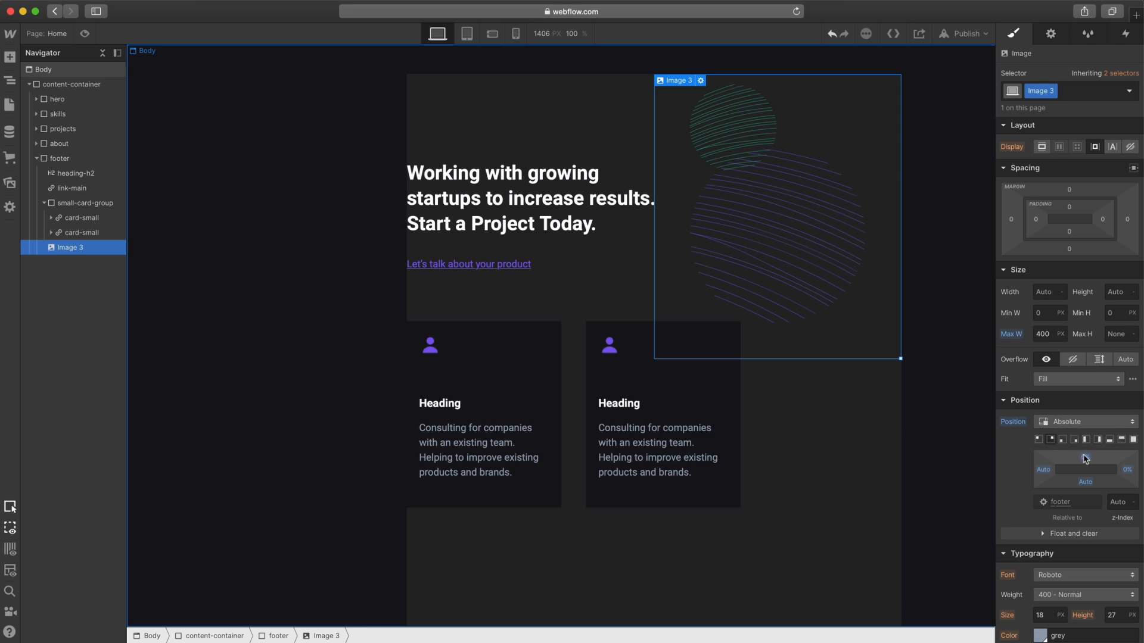
mouse_move(1085, 457)
left_mouse_down()
mouse_move(1094, 424)
mouse_move(1101, 445)
left_mouse_up()
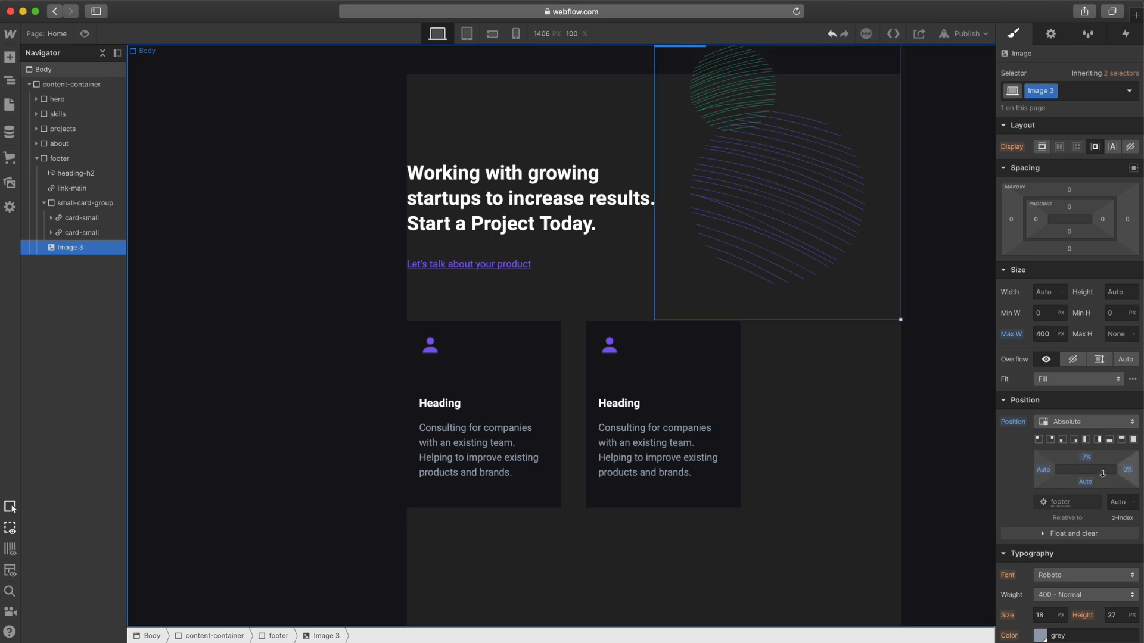
- Change the headings of the two footer cards to "Consulting" and "Try a Design Concept"
scroll(842, 375, "up", 3)
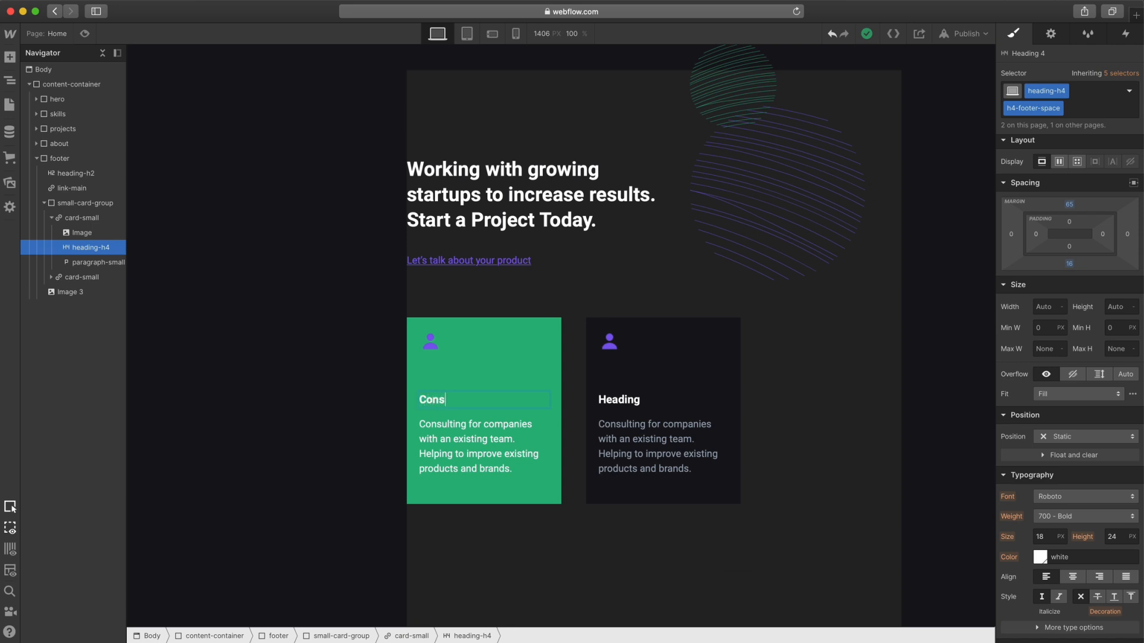
type("ing")
double_click(617, 400)
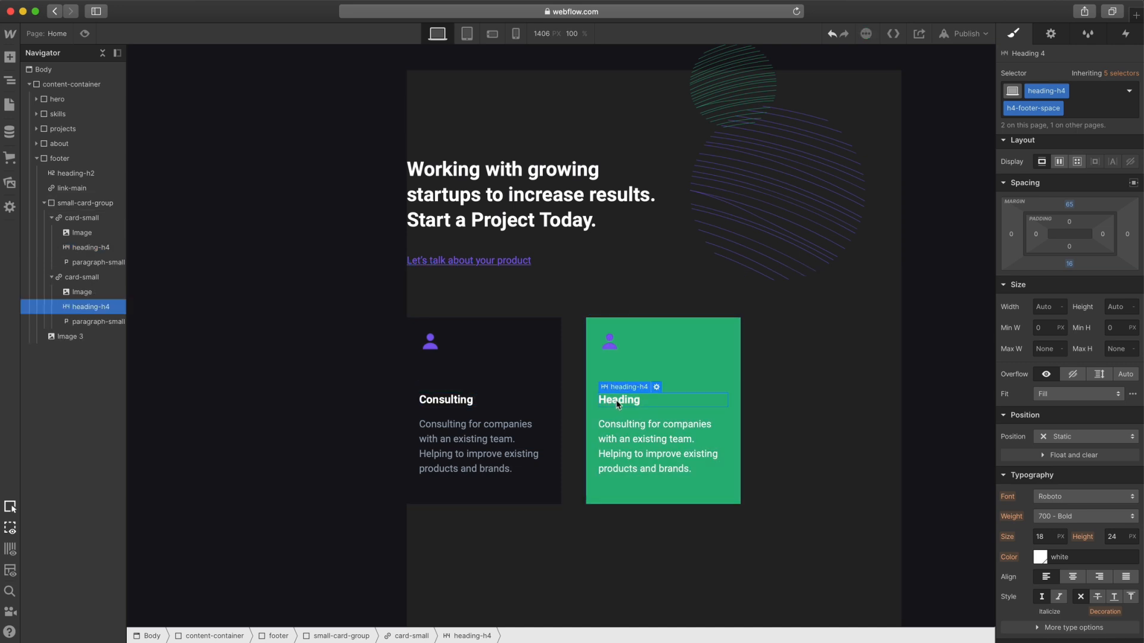
double_click(617, 400)
type("Try a Design Concept")
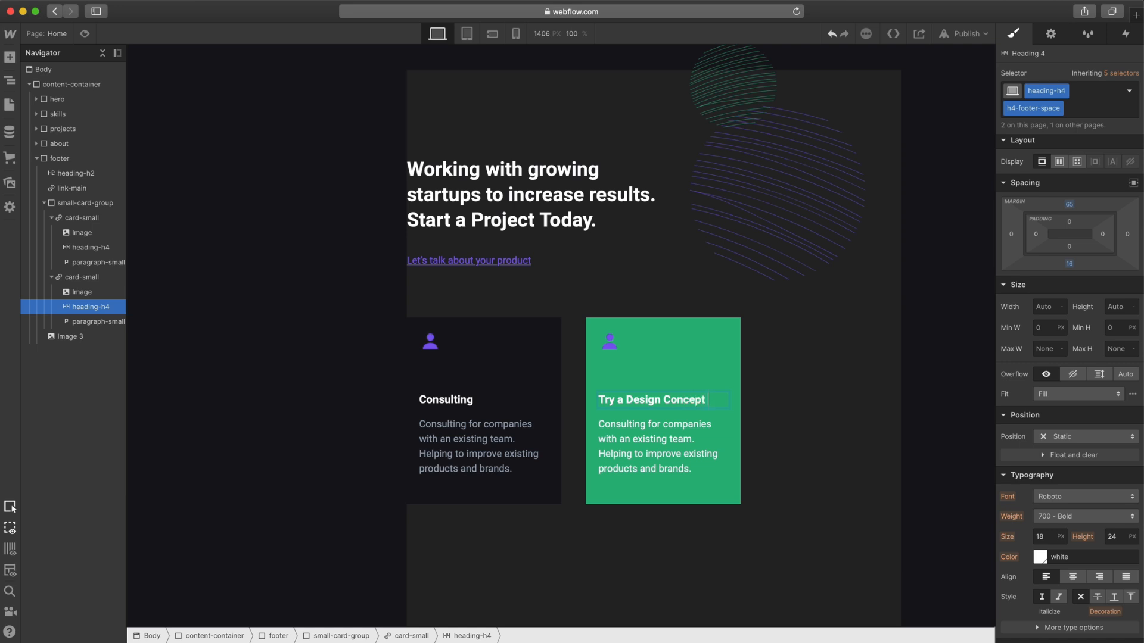
- Replace the person icon in the "Try a Design Concept" card with the four-shape design icon from the assets
left_click(609, 342)
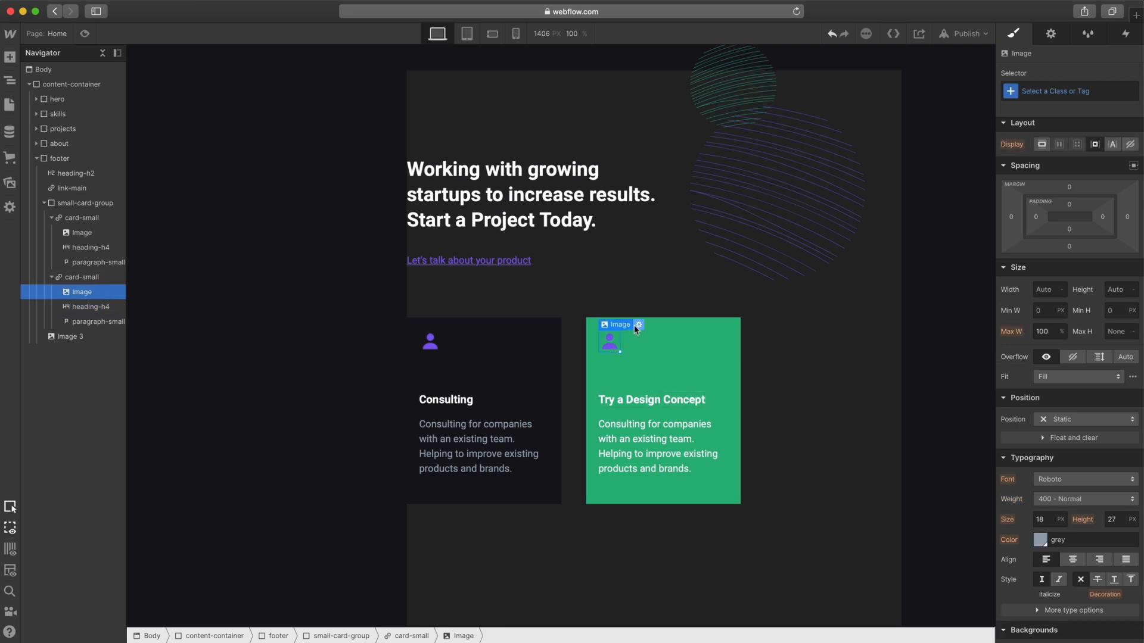
left_click(638, 325)
left_click(723, 391)
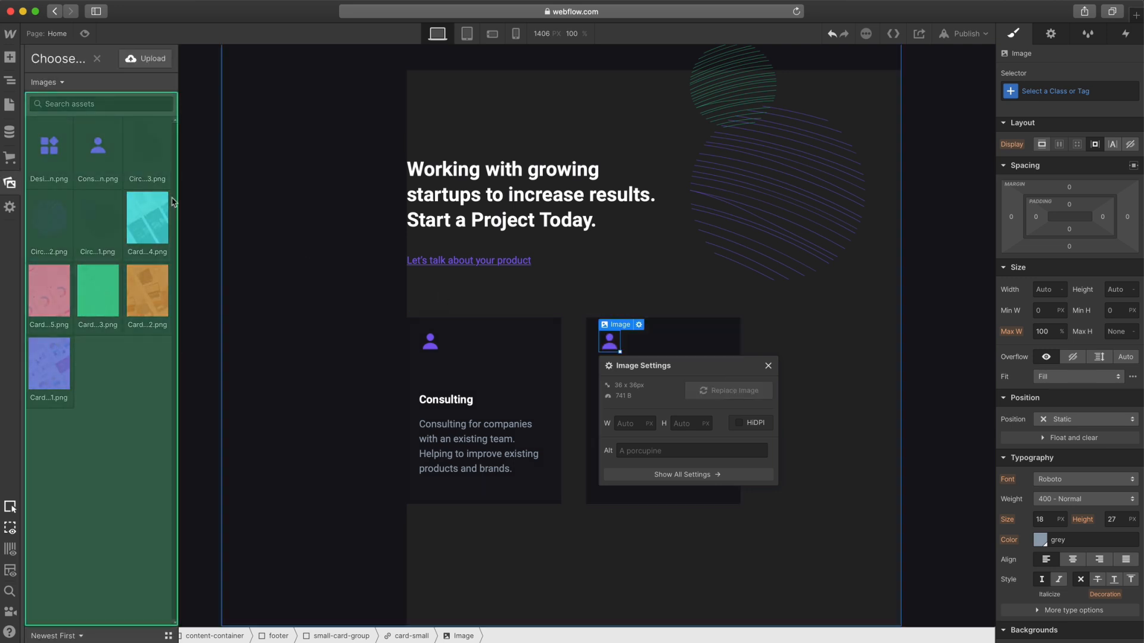
left_click(49, 146)
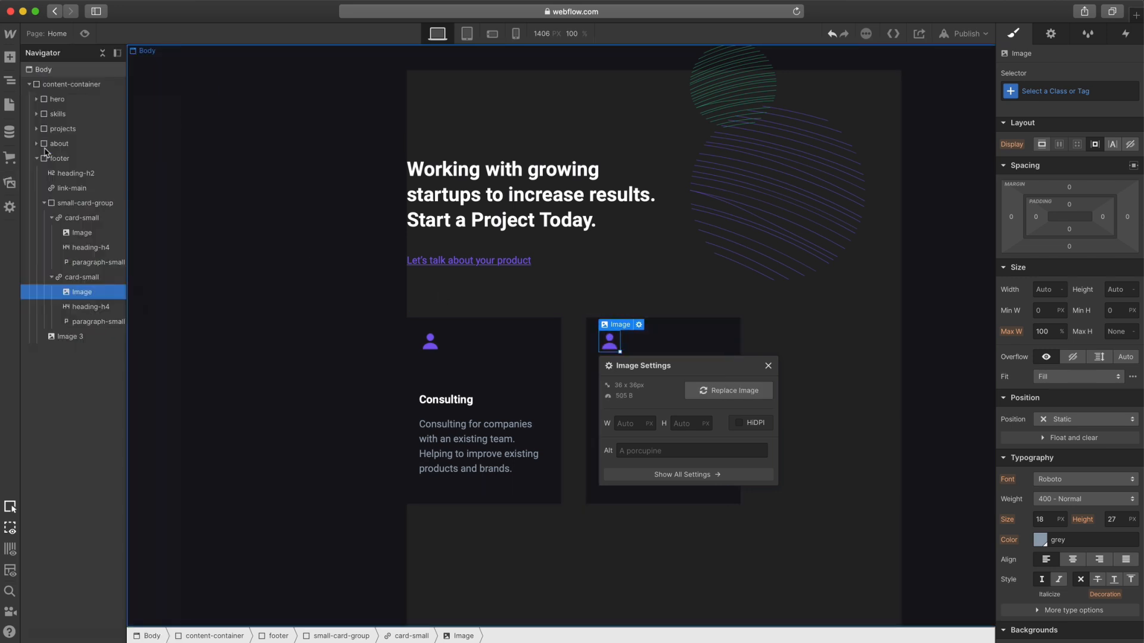
left_click(766, 366)
- Change the second footer card's paragraph to "Design concepts are great for companies looking to update their product on a limited budget."
double_click(664, 447)
type("Design concepts are great for companies looking to update their product on a limited budget.")
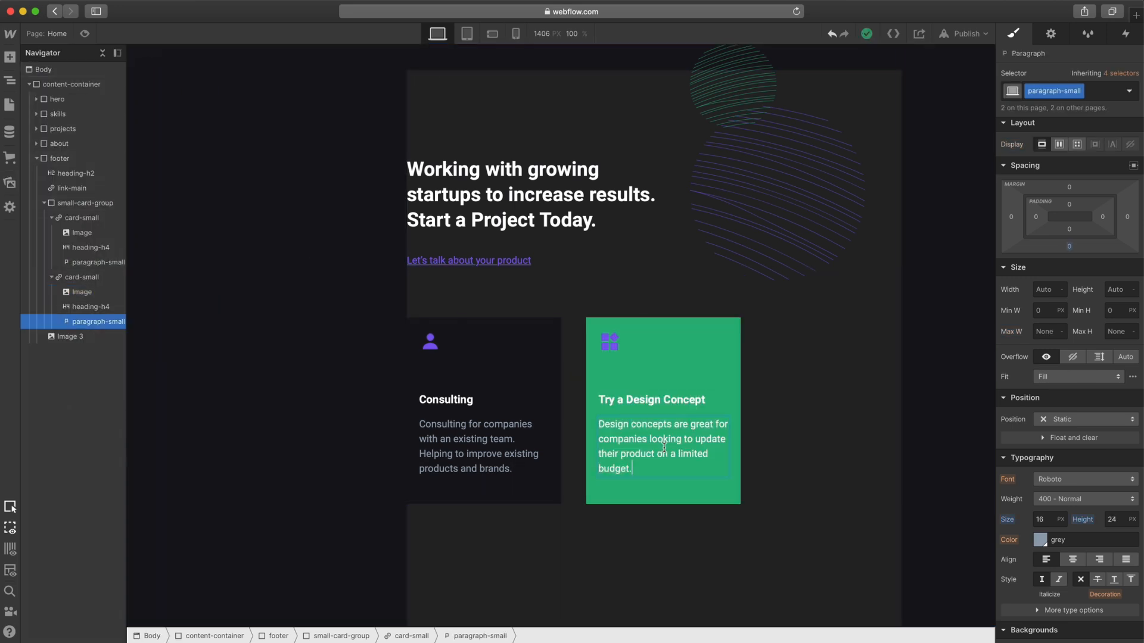
left_click(909, 461)
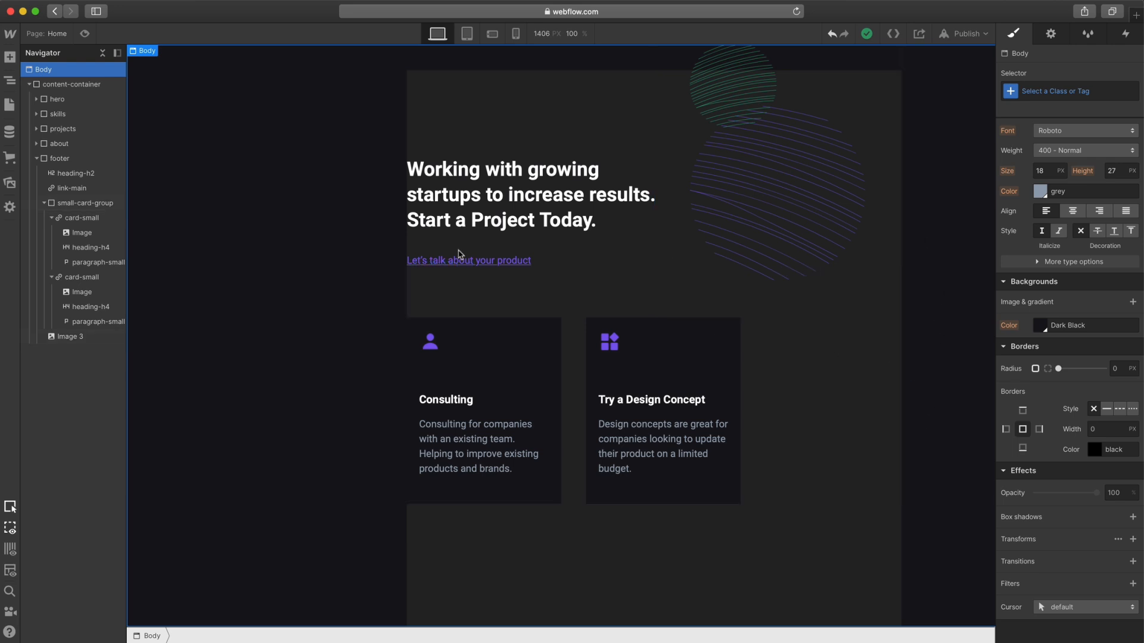
- Add a div block at the end of the Body, below content-container, and give it the class footer-bg
left_click(37, 159)
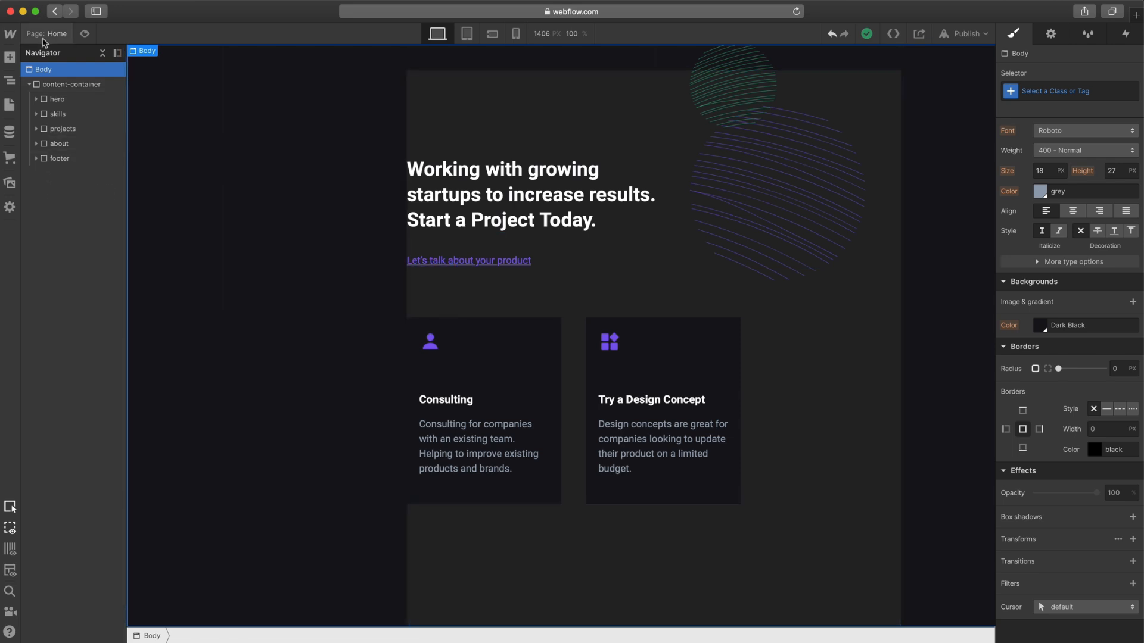
key("super+e")
type("di")
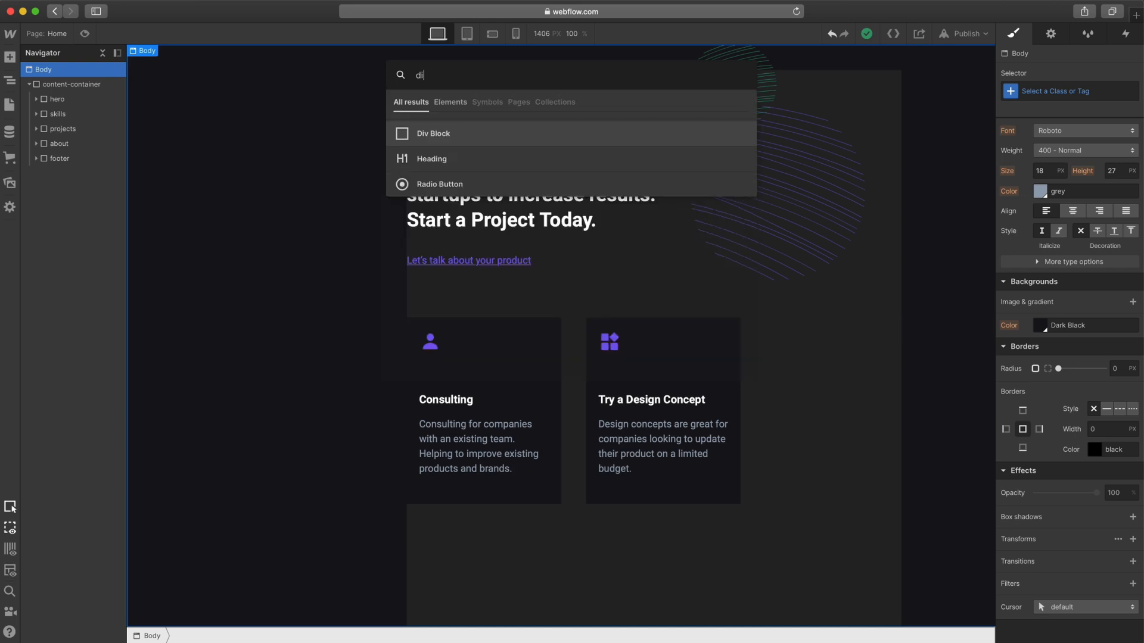
key("Return")
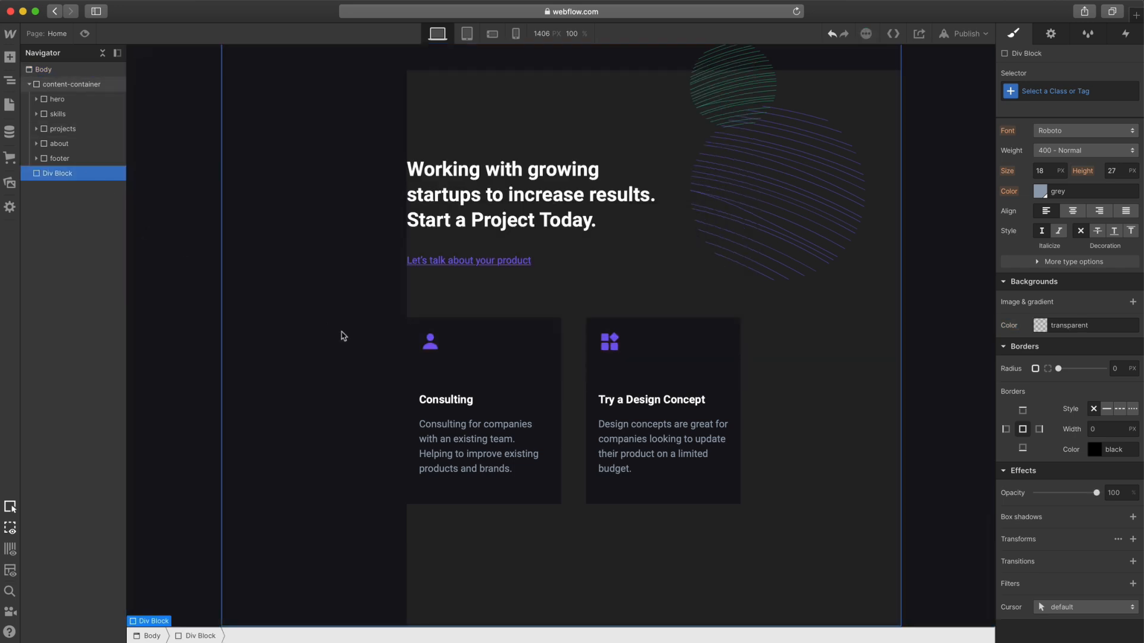
scroll(343, 339, "down", 2)
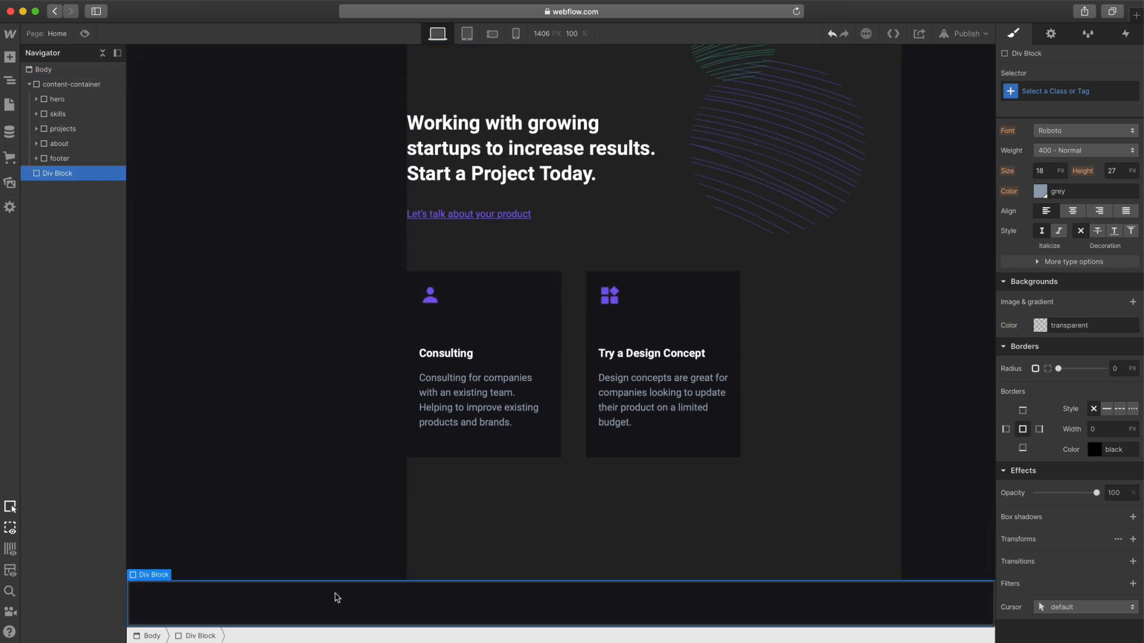
left_click(1037, 90)
type("footer-")
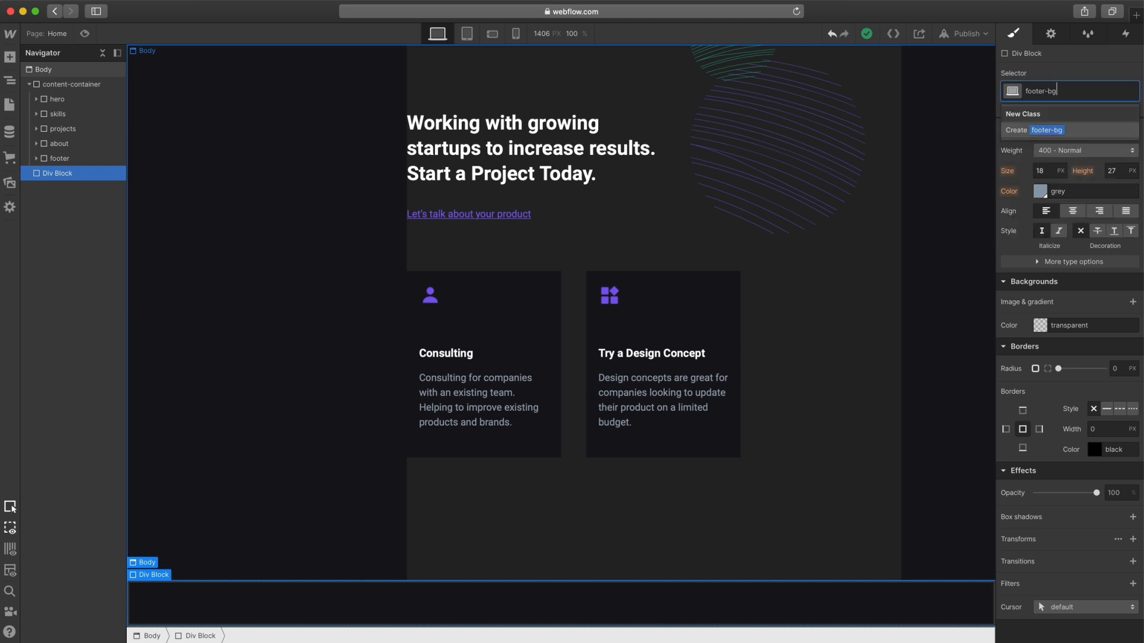
type("bg")
key("Return")
- Set the footer-bg div's height to 900 px and its background color to the Medium Black swatch
left_click(1114, 292)
type("900")
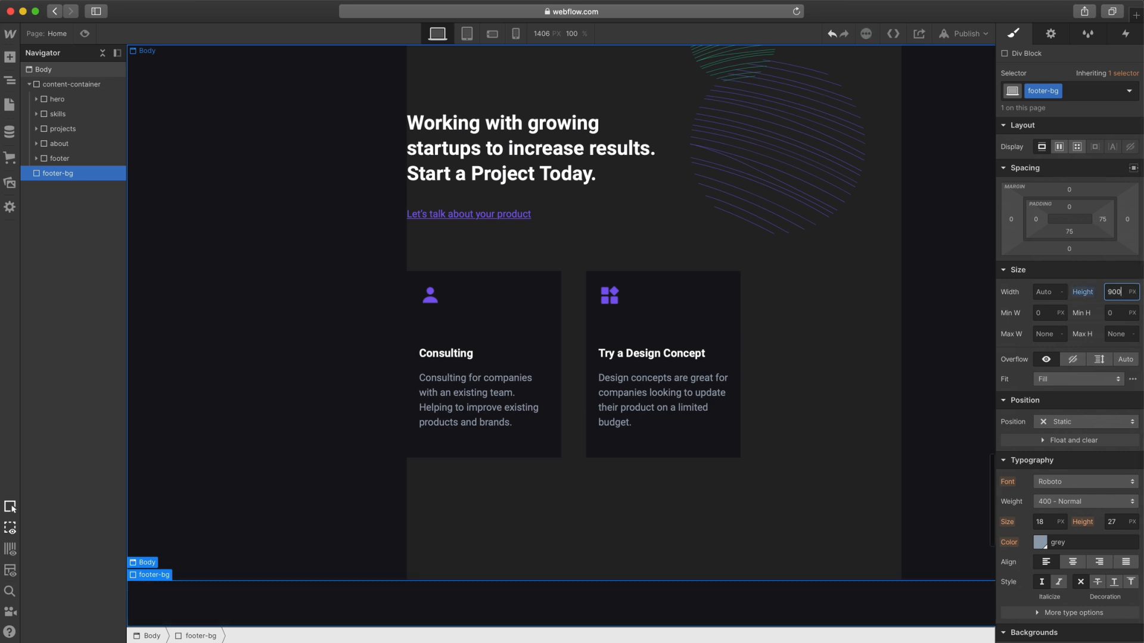
scroll(1067, 357, "down", 5)
left_click(1040, 437)
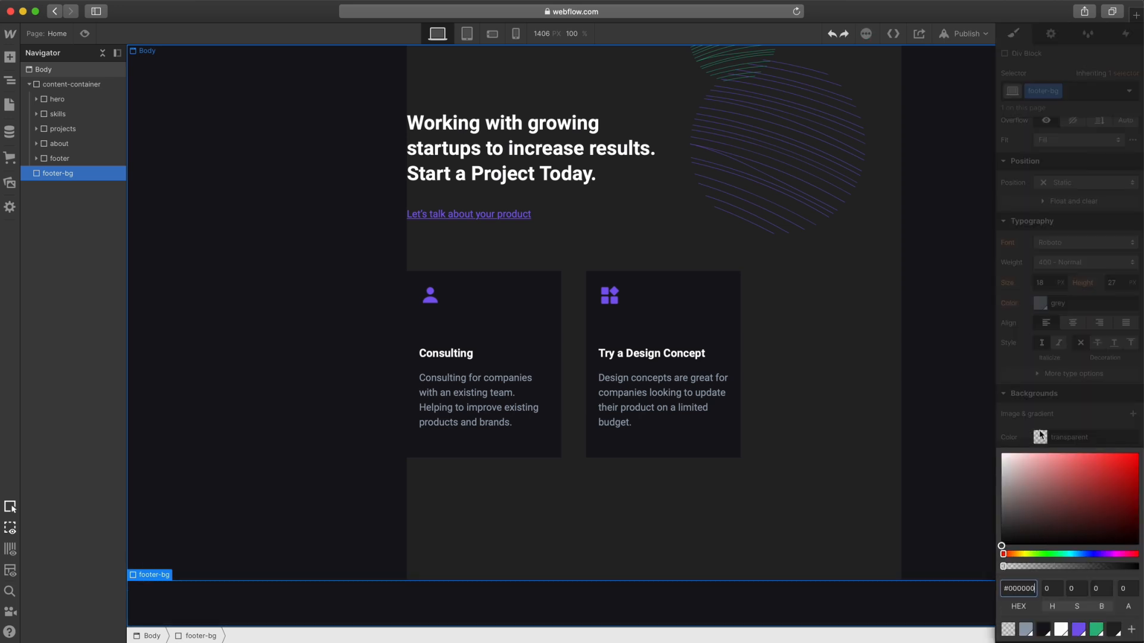
left_click(1114, 631)
left_click(951, 410)
- Pull the footer-bg div up behind the footer with a top margin of -900 px
scroll(932, 363, "down", 4)
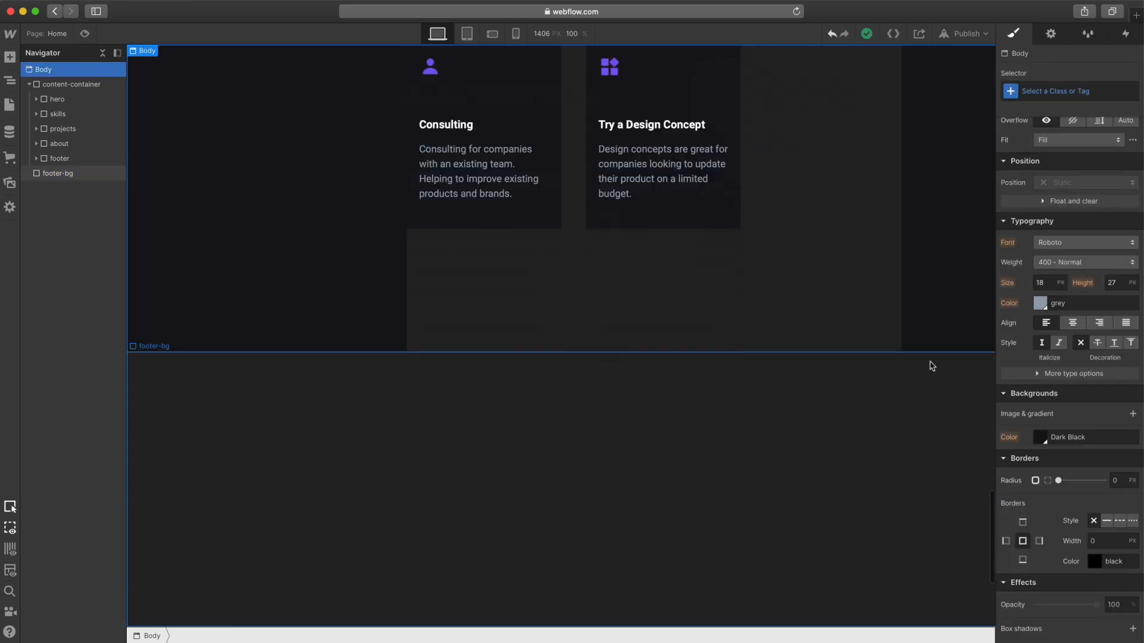
scroll(932, 366, "down", 4)
scroll(774, 363, "up", 5)
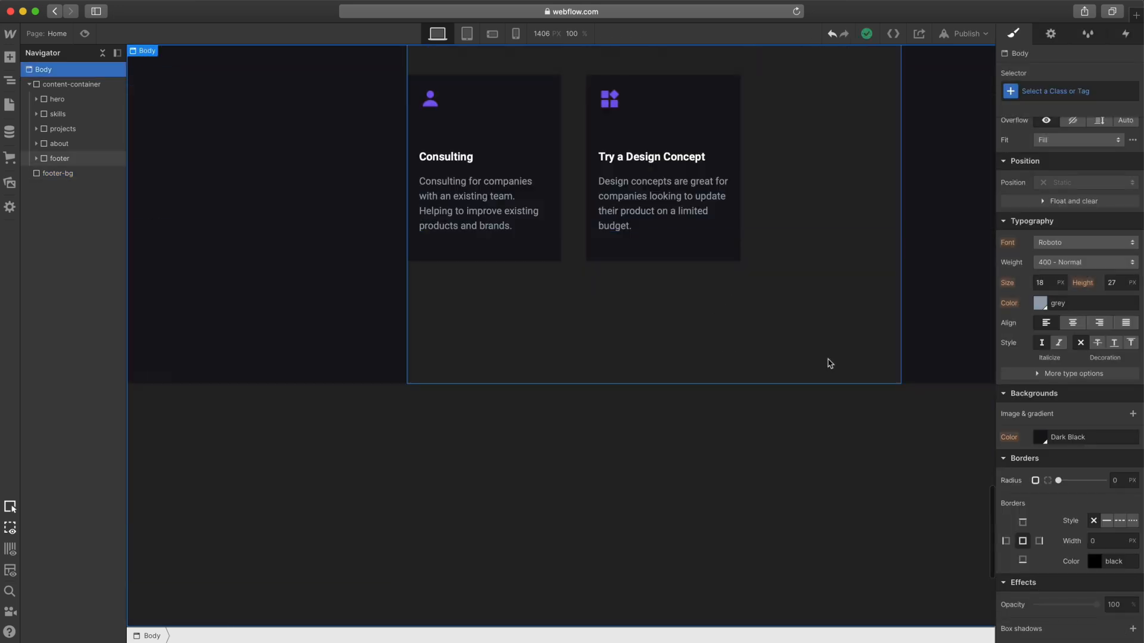
scroll(825, 364, "down", 2)
scroll(893, 359, "up", 3)
left_click(909, 357)
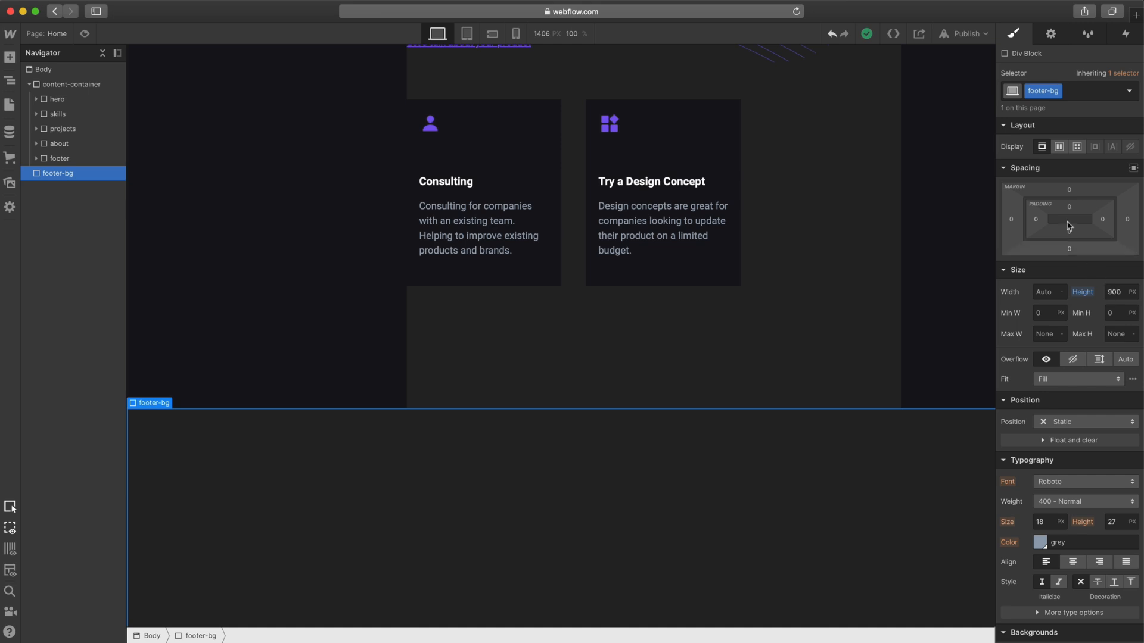
left_click(1069, 190)
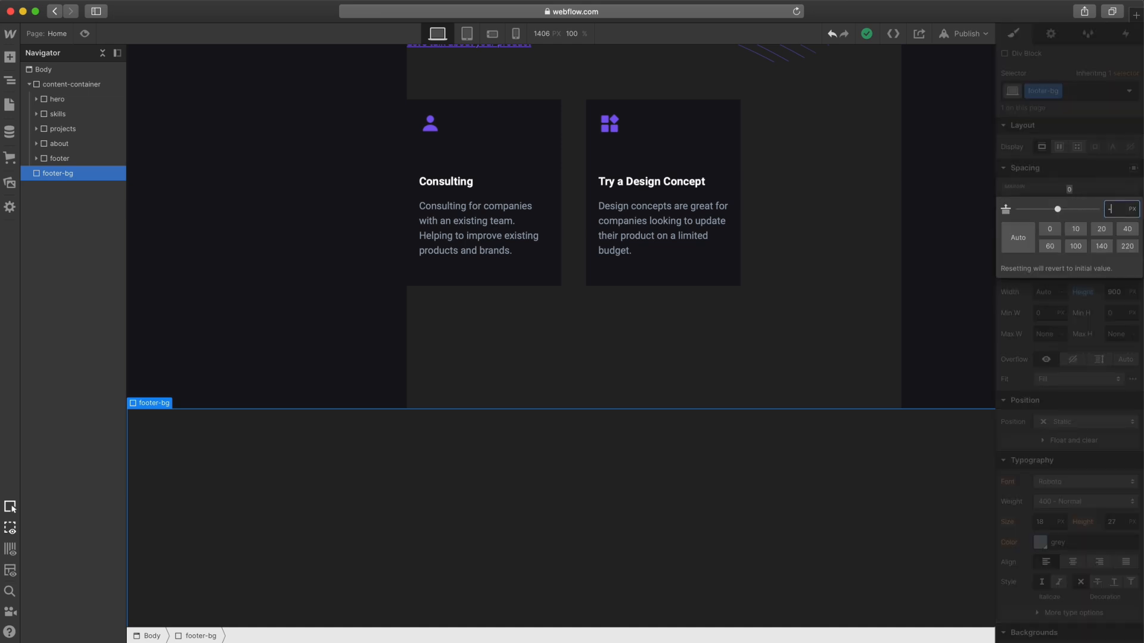
type("-900")
key("Return")
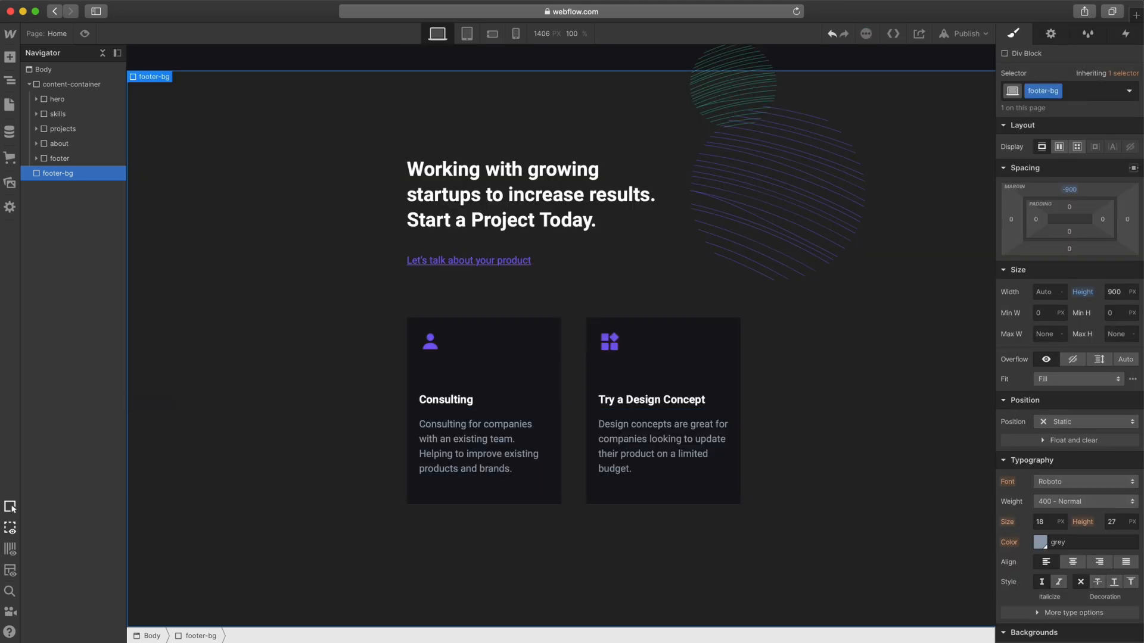
- Try the green swatch as the footer-bg background, and restore Medium Black
scroll(757, 348, "up", 1)
scroll(322, 145, "up", 1)
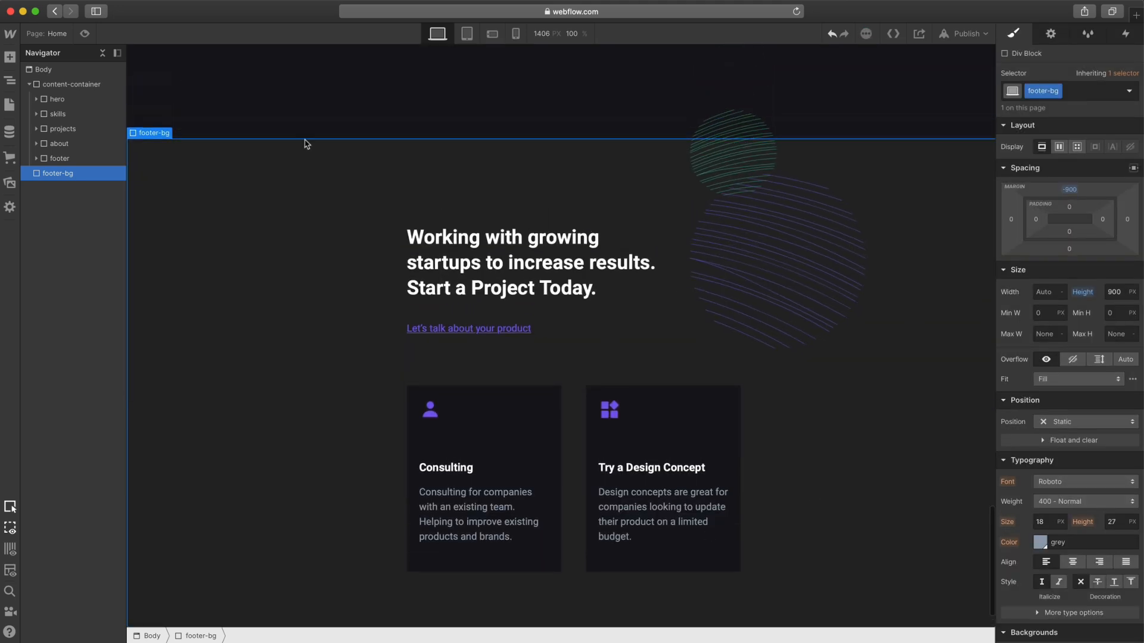
scroll(1028, 532, "down", 6)
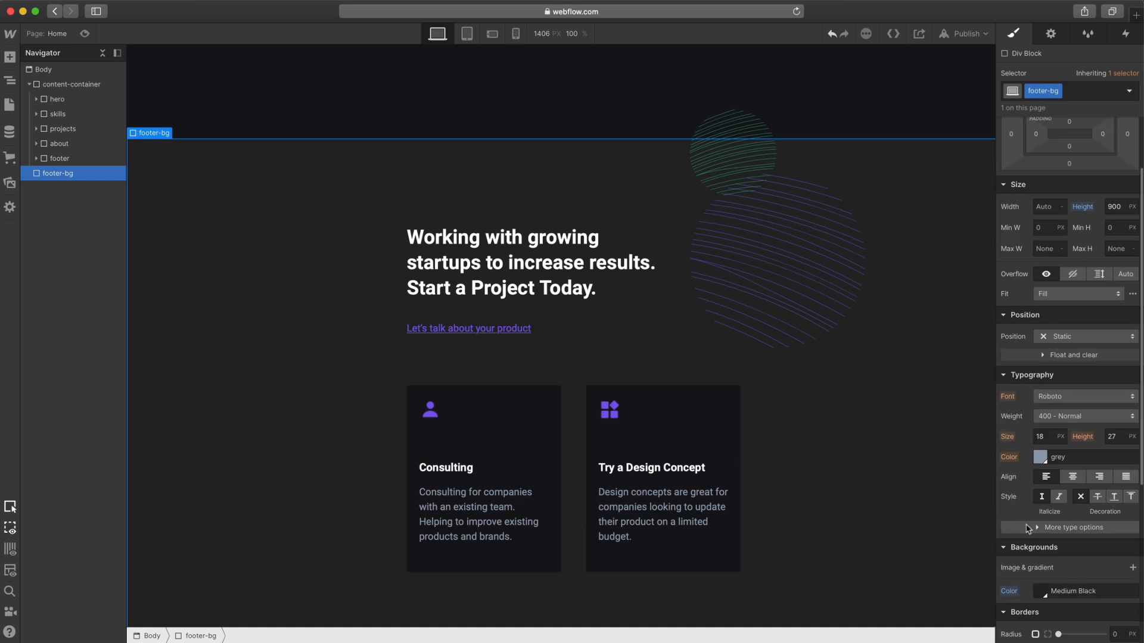
left_click(1041, 325)
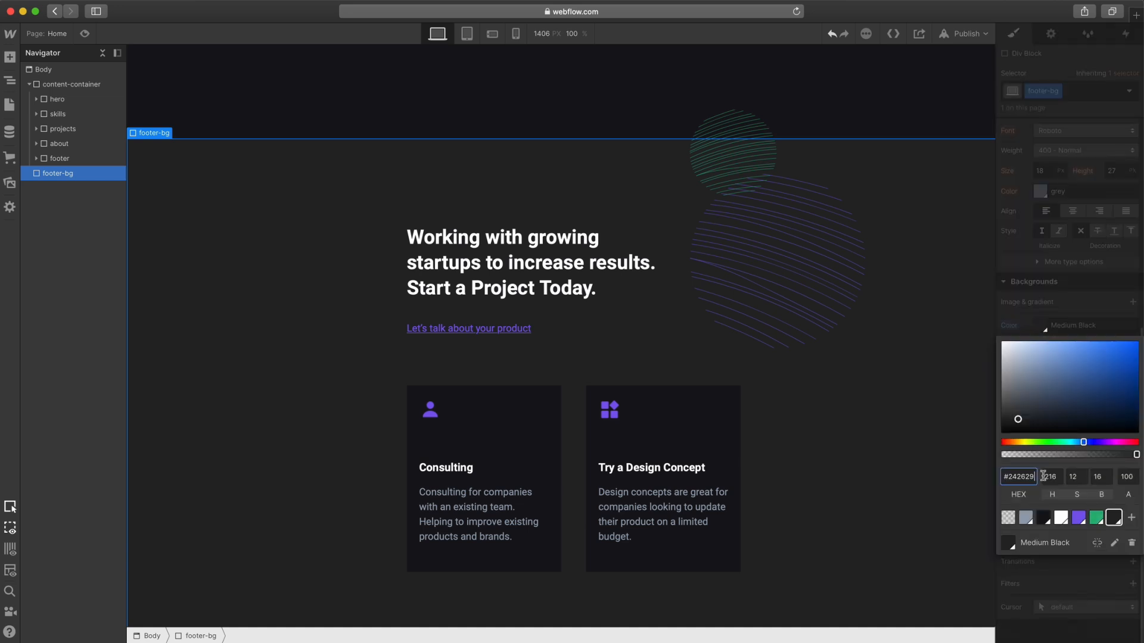
left_click(1096, 519)
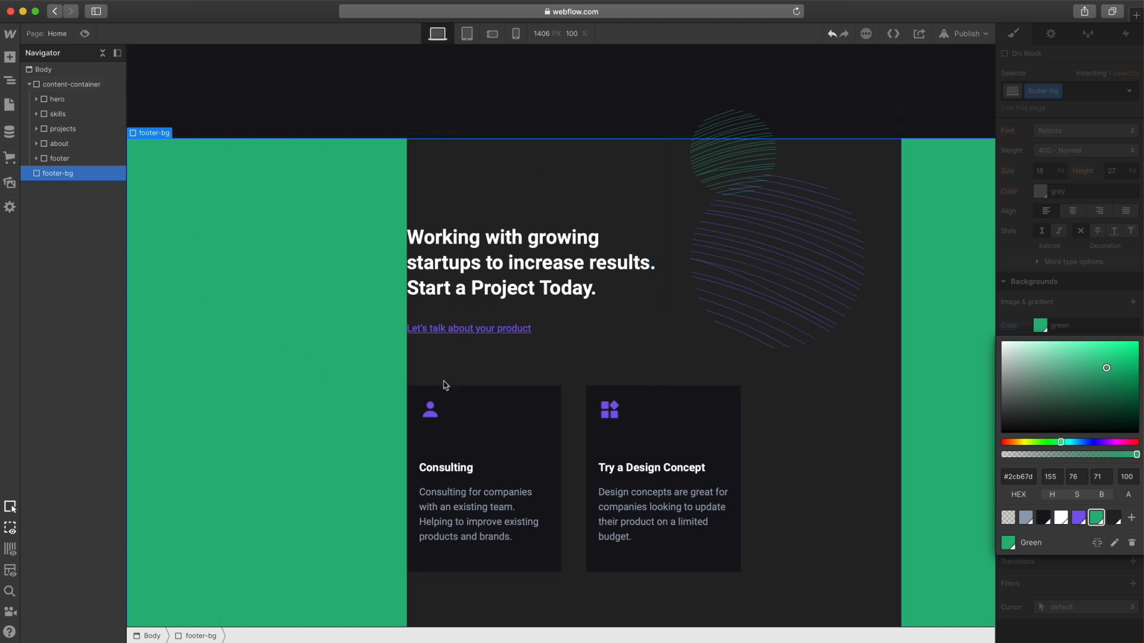
left_click(1113, 517)
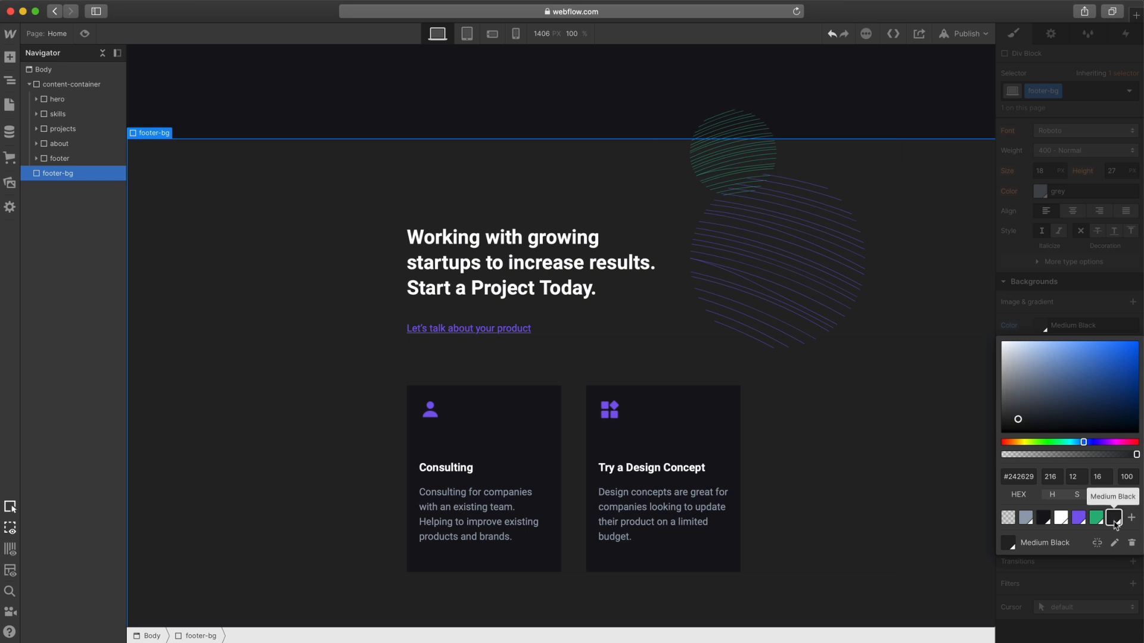
left_click(845, 130)
- Preview the page and review all sections from the footer up to the hero
left_click(87, 37)
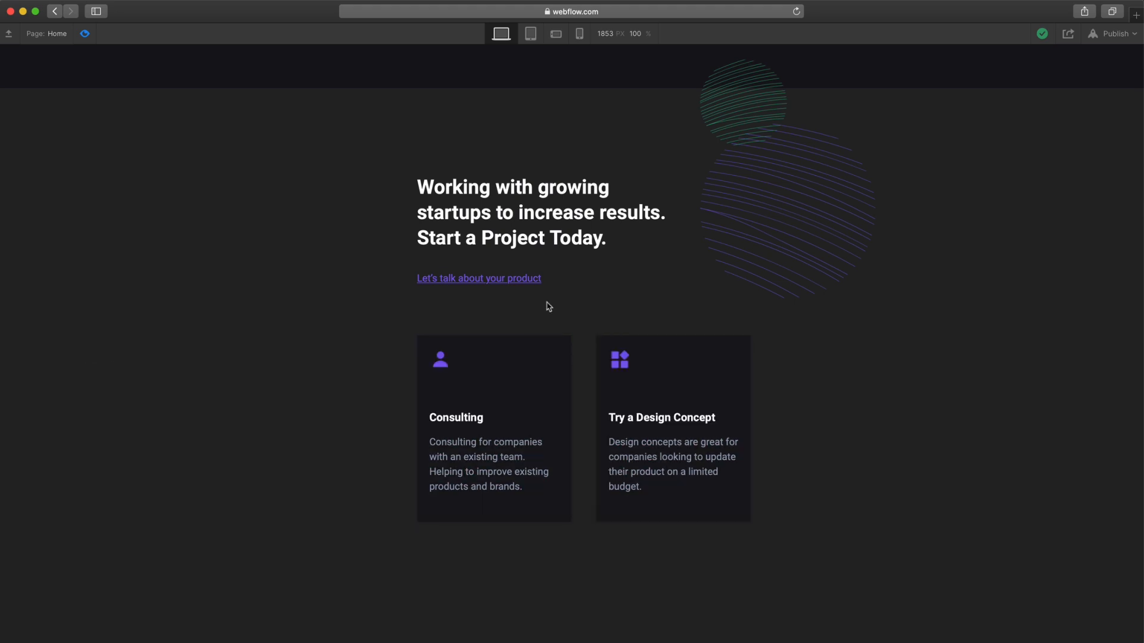
scroll(993, 348, "up", 5)
key("super+shift+p")
scroll(368, 271, "up", 20)
scroll(368, 275, "up", 20)
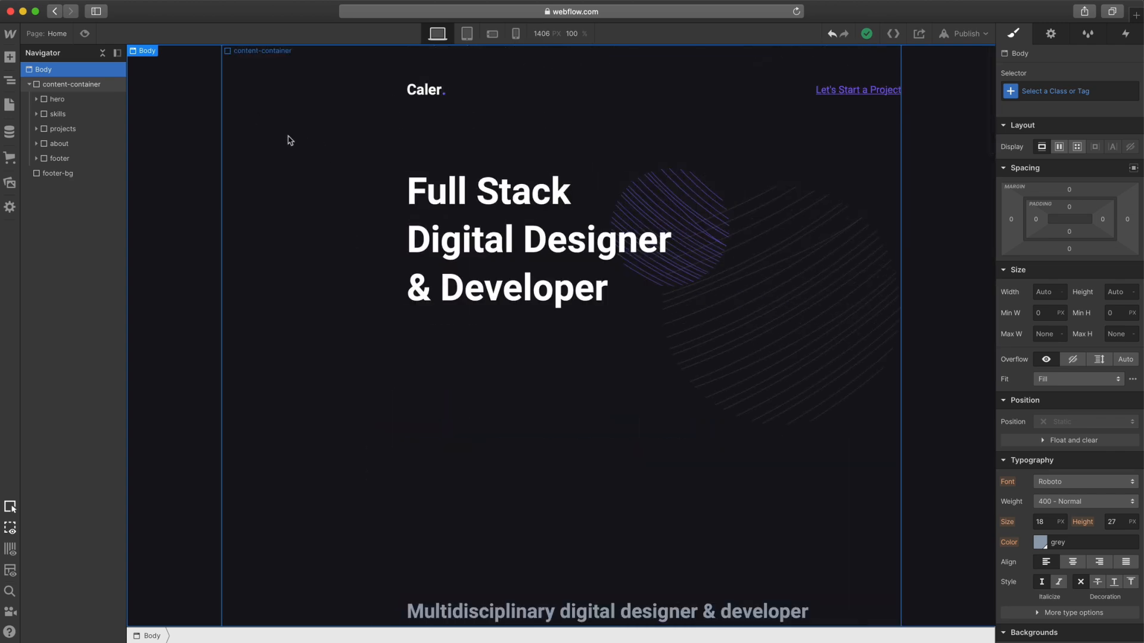
scroll(306, 212, "down", 15)
scroll(309, 220, "down", 15)
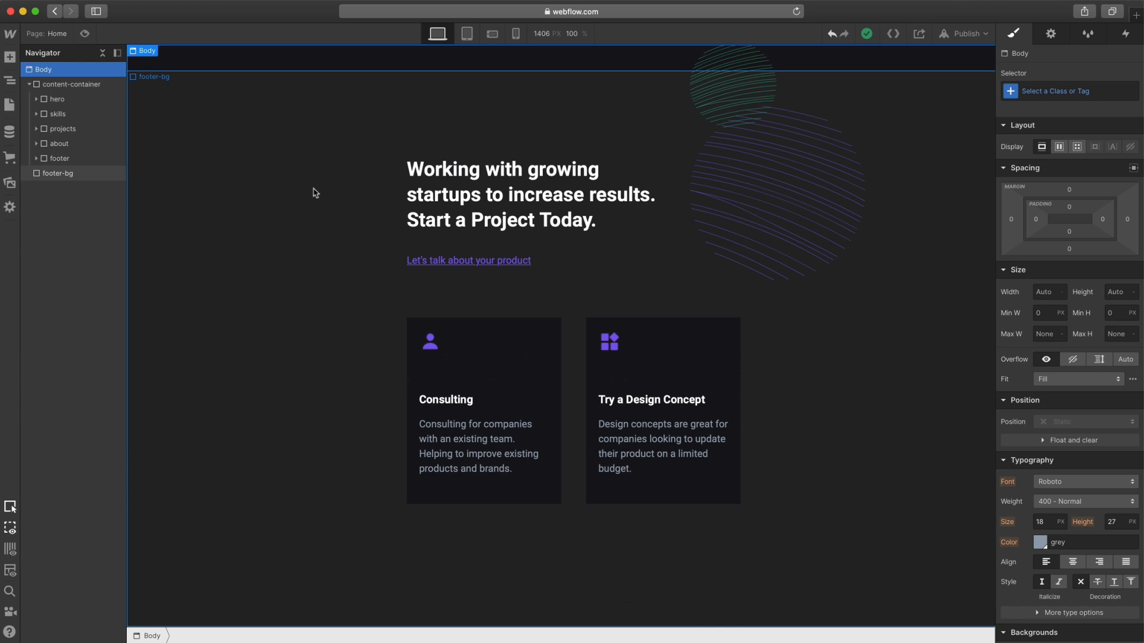
scroll(316, 200, "up", 20)
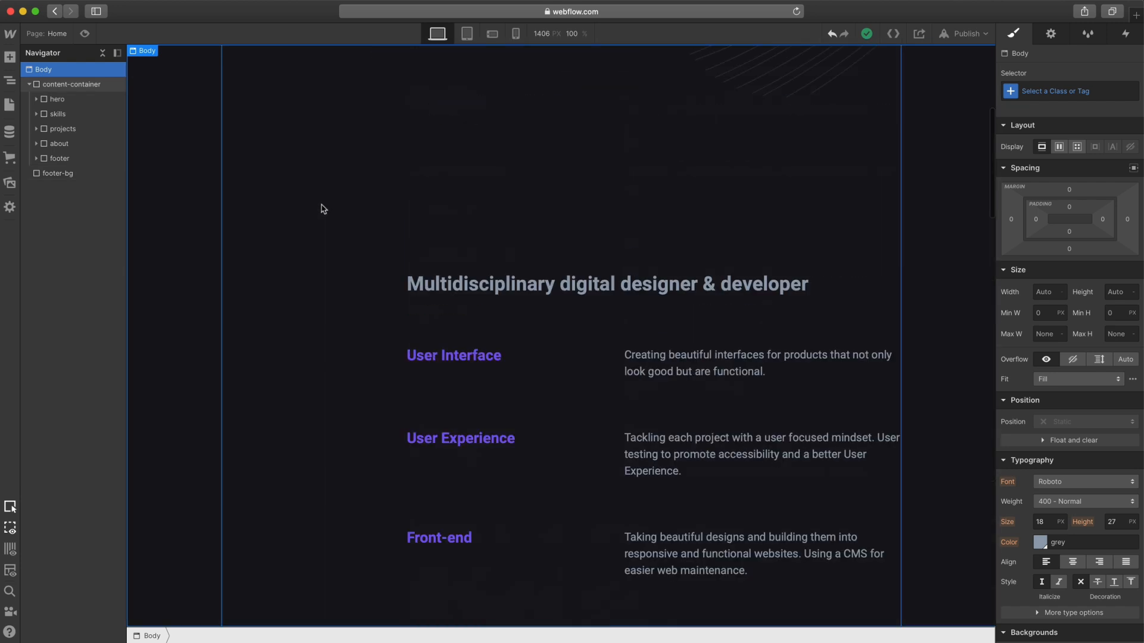
scroll(322, 209, "up", 6)
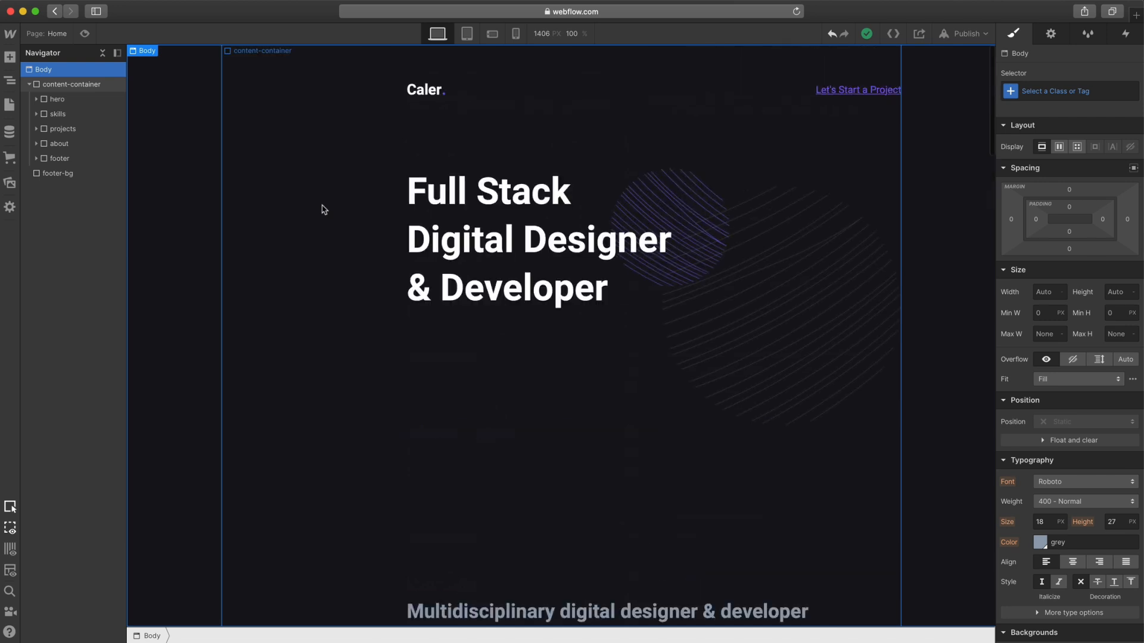
- Add a Navbar element to content-container and place it above the hero section
left_click(62, 87)
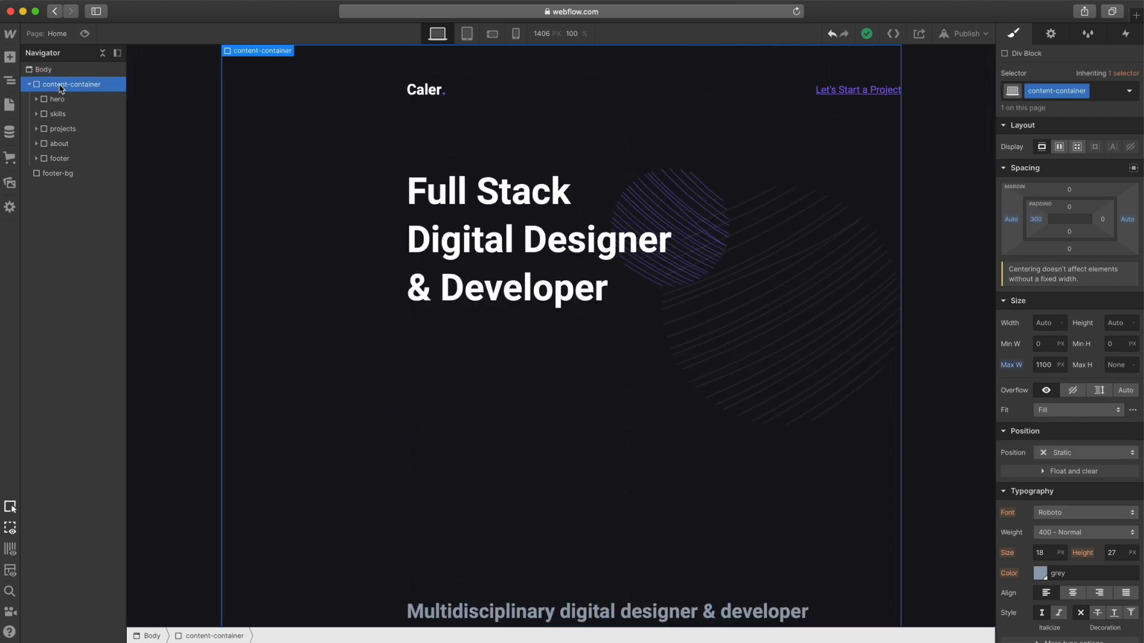
key("super+e")
type("nav")
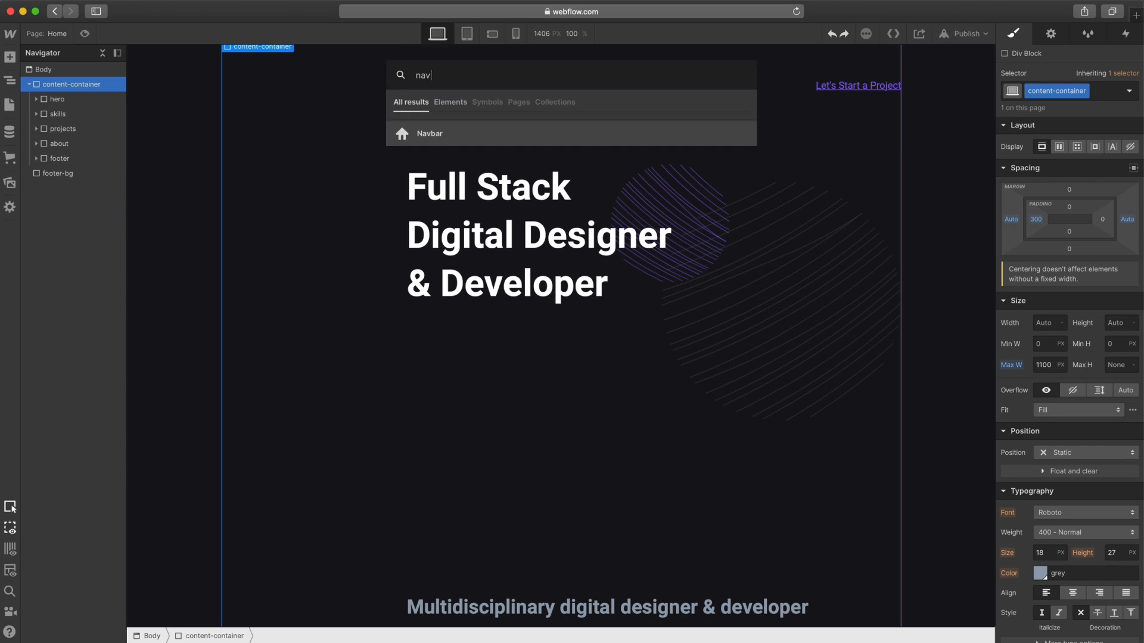
left_click(511, 134)
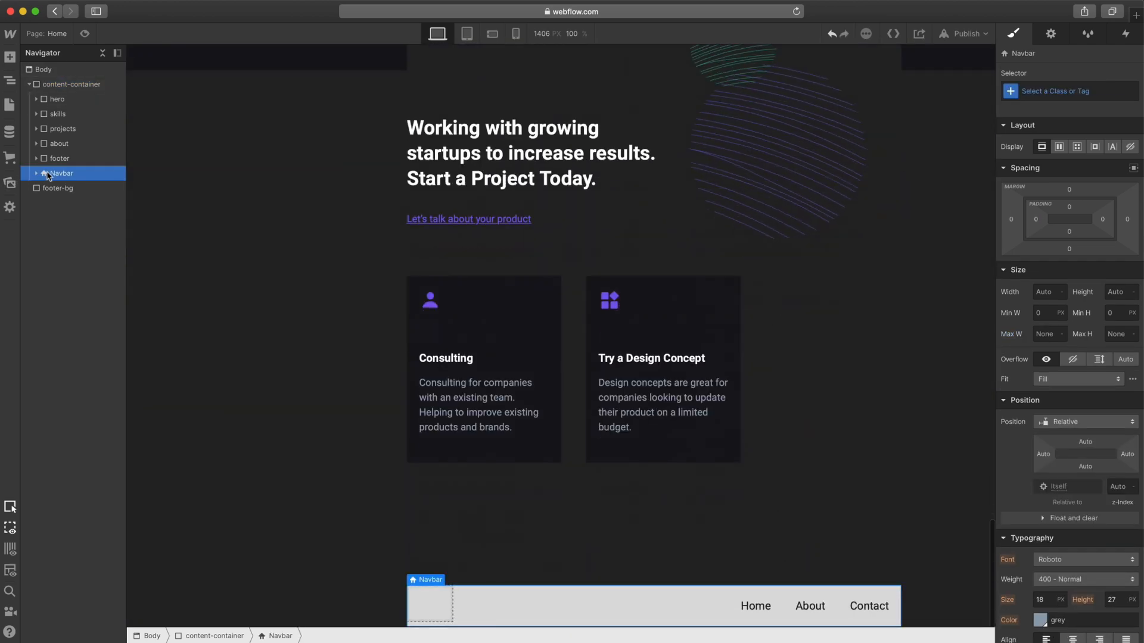
left_click_drag(47, 176, 36, 101)
- Move the Menu Button and Nav Menu directly under the Navbar, and delete its Container with the Brand link
left_click(36, 99)
left_click(43, 113)
left_click_drag(71, 157, 69, 113)
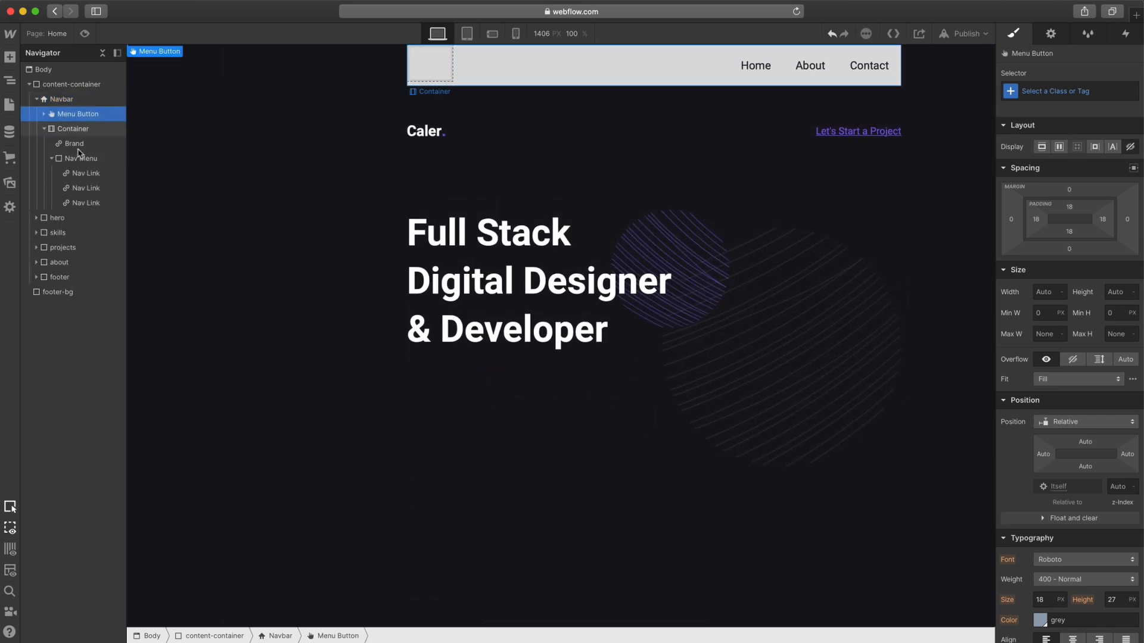
left_click_drag(69, 161, 71, 113)
left_click(68, 146)
key("Delete")
left_click(74, 128)
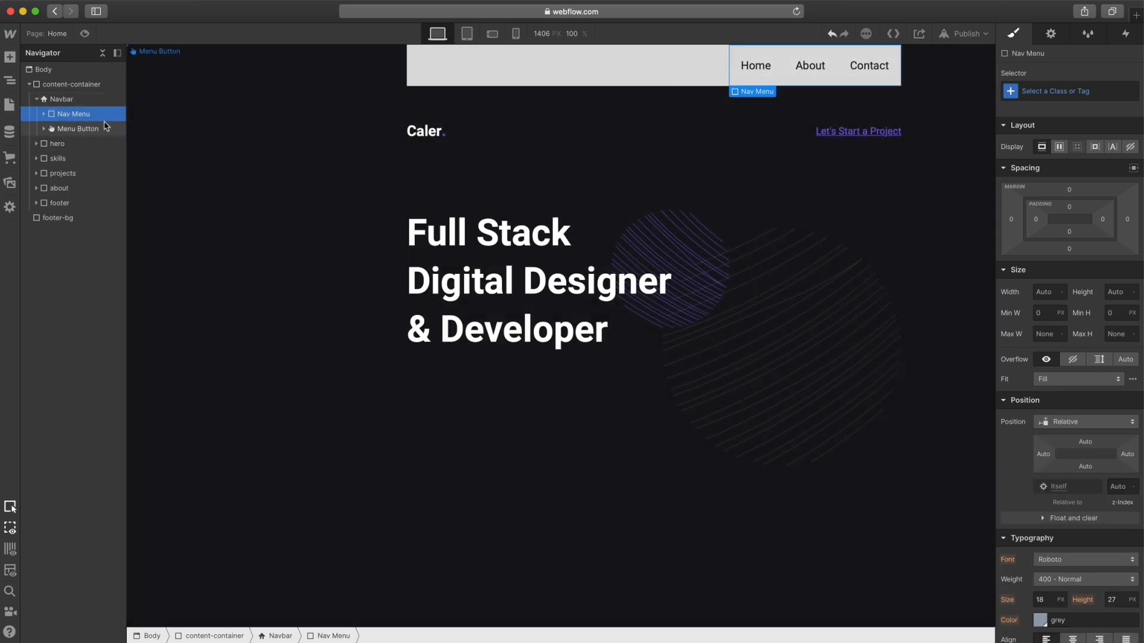
- Give the Navbar element the class nav
left_click(75, 100)
left_click(1048, 90)
type("nav")
key("Return")
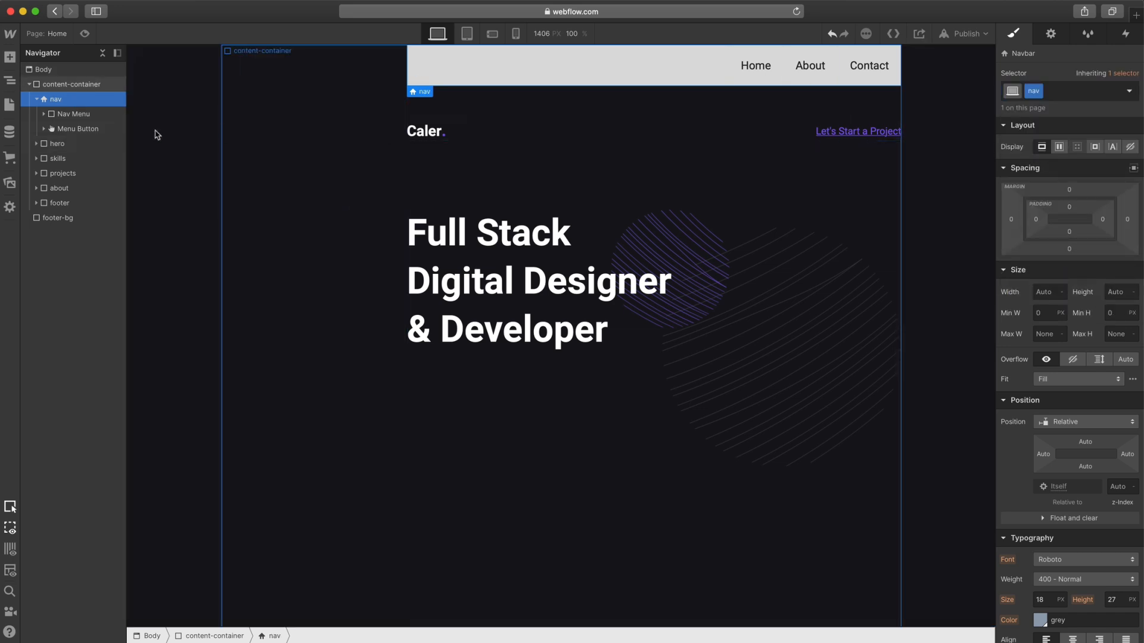
- Give the Nav Menu element inside nav the class nav-menu
left_click(61, 119)
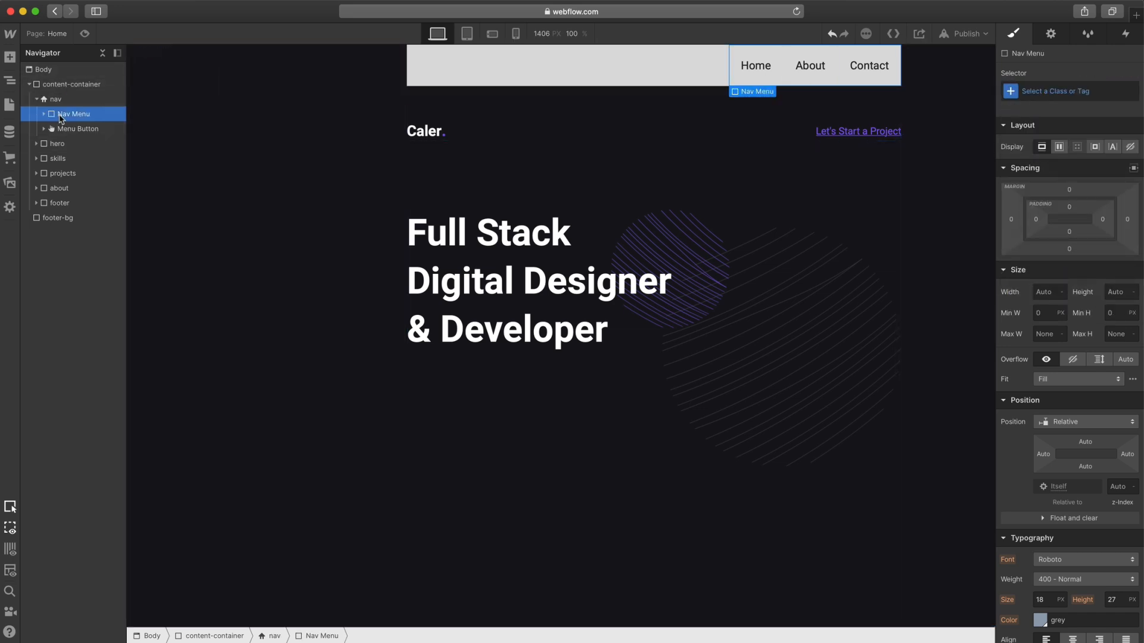
left_click(1061, 92)
type("nav")
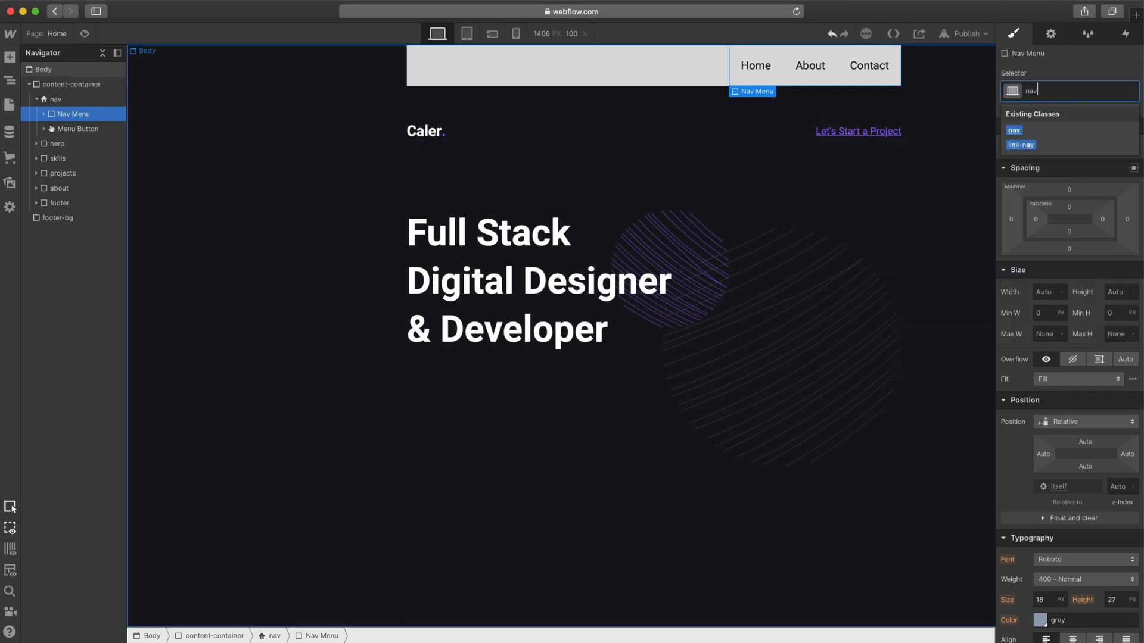
type("-menu")
key("Return")
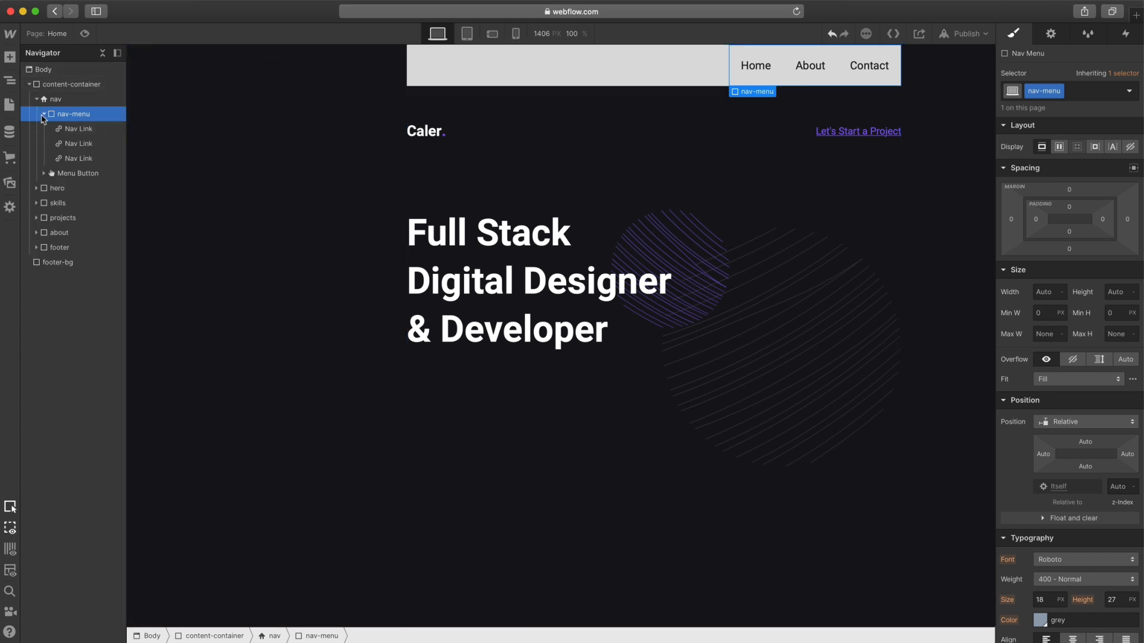
- Apply the existing link-nav class to the Home, About and Contact links in nav-menu
left_click(65, 128)
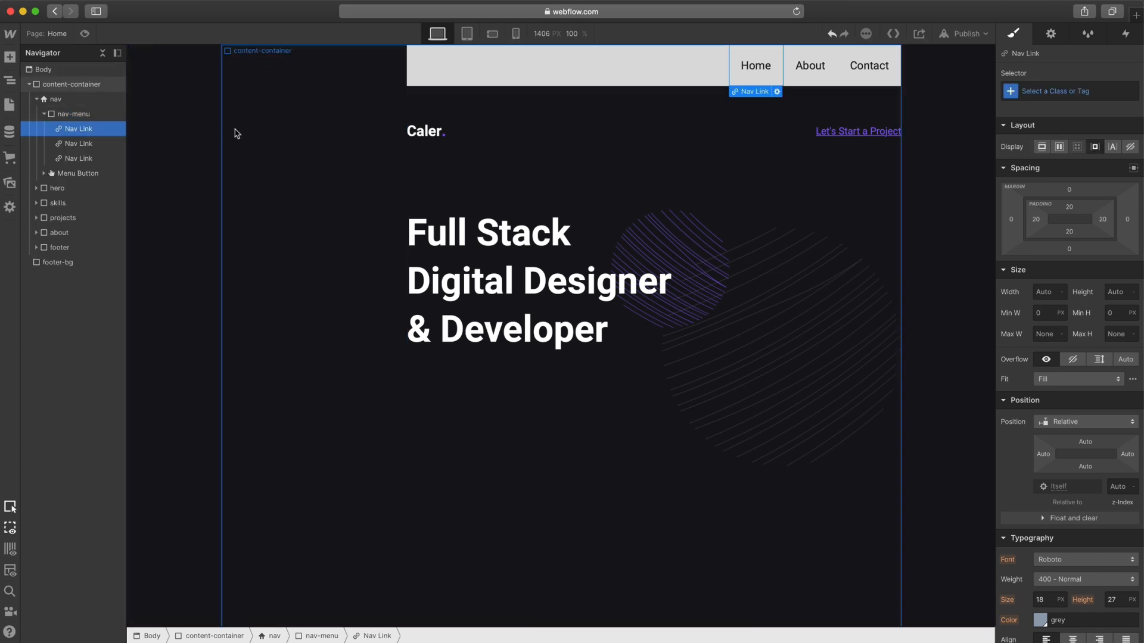
left_click(1065, 93)
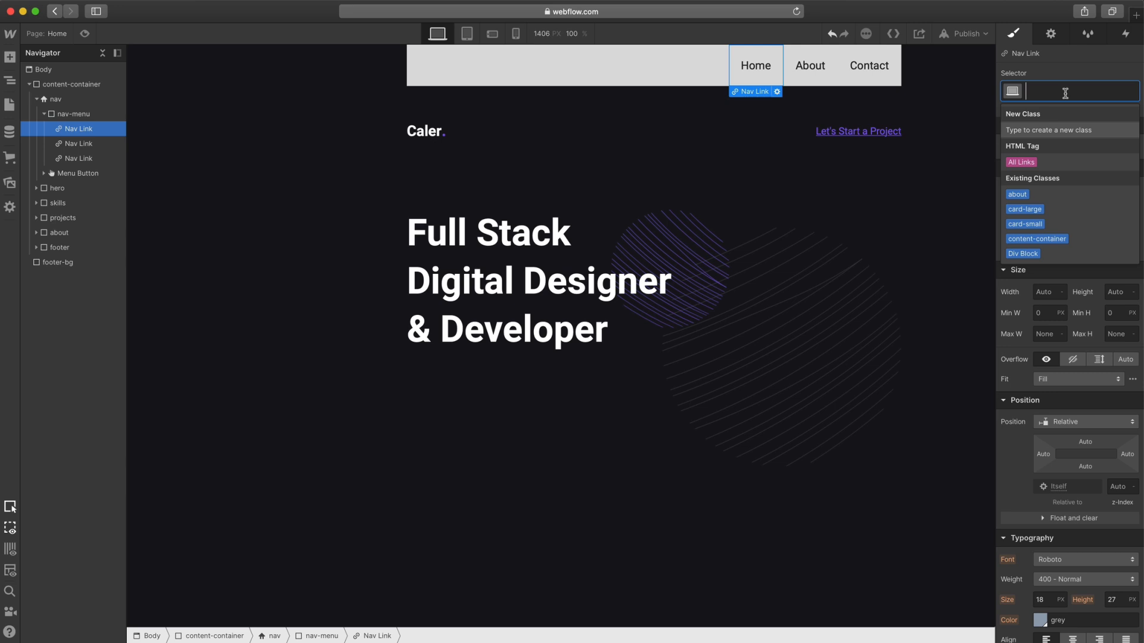
type("link")
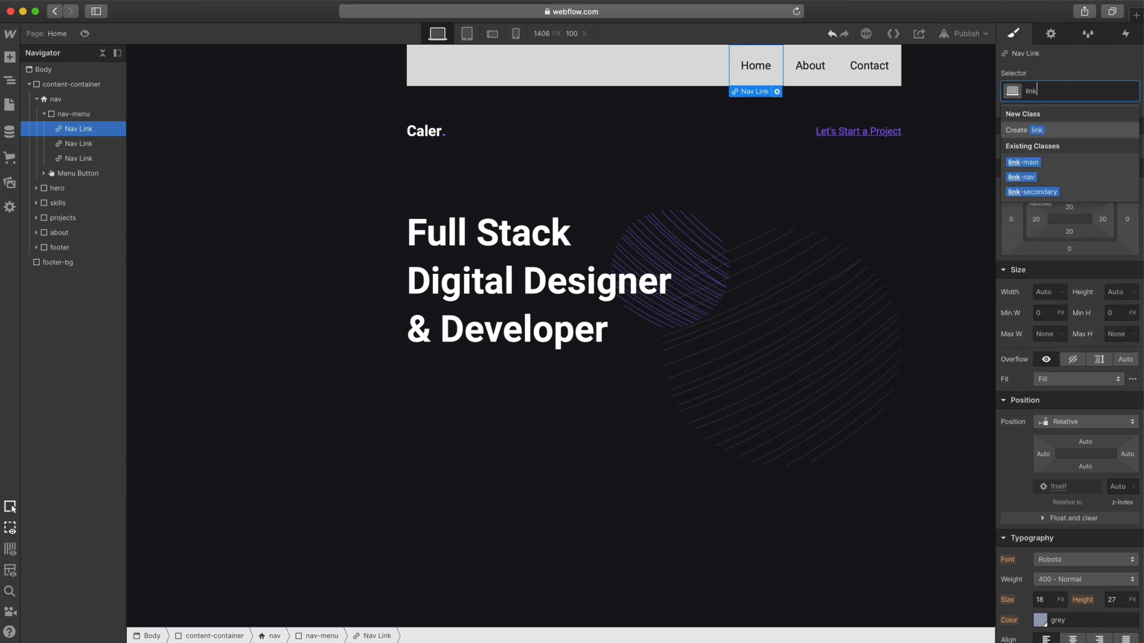
left_click(1023, 178)
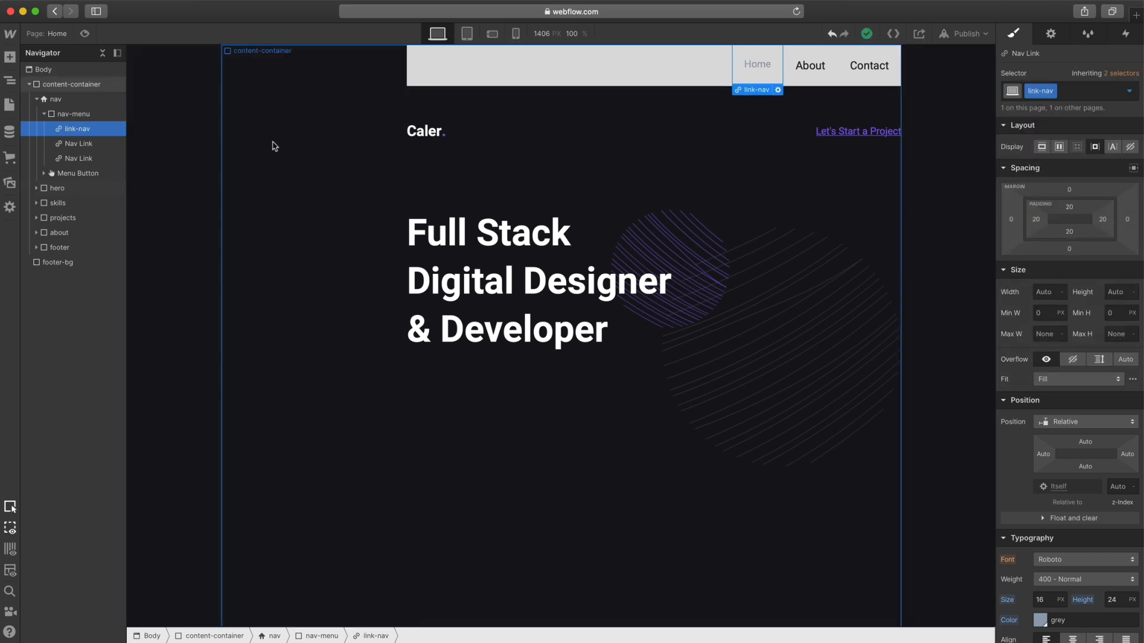
left_click(810, 65)
left_click(1047, 93)
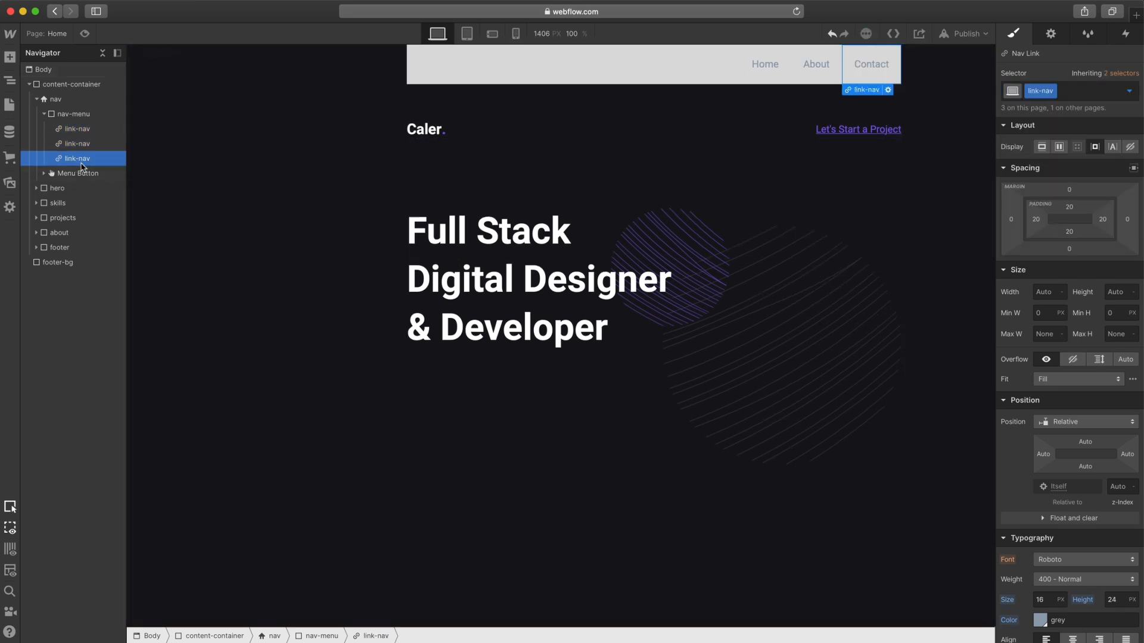
- Duplicate the Contact link to add a fourth link to nav-menu, and delete the Menu Button
key("super+v")
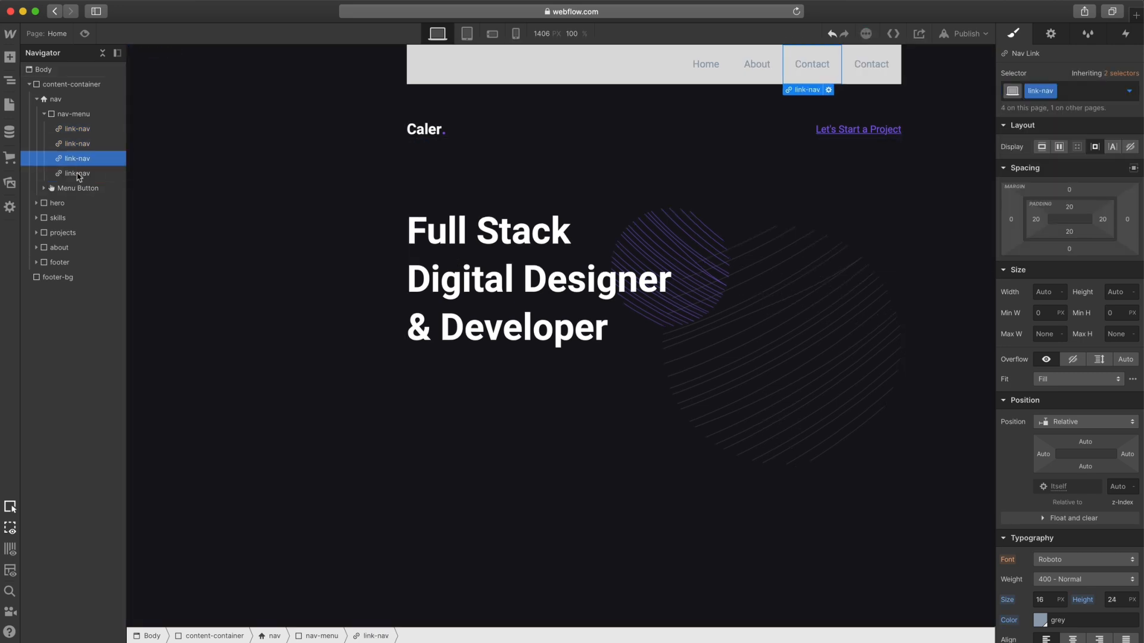
left_click(77, 173)
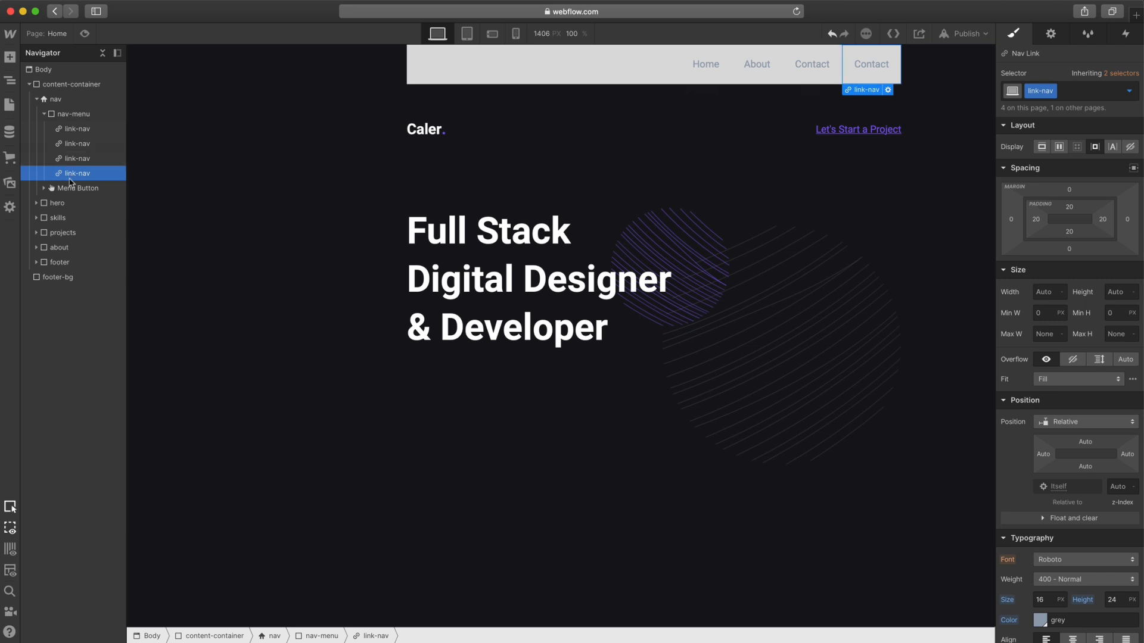
left_click(72, 187)
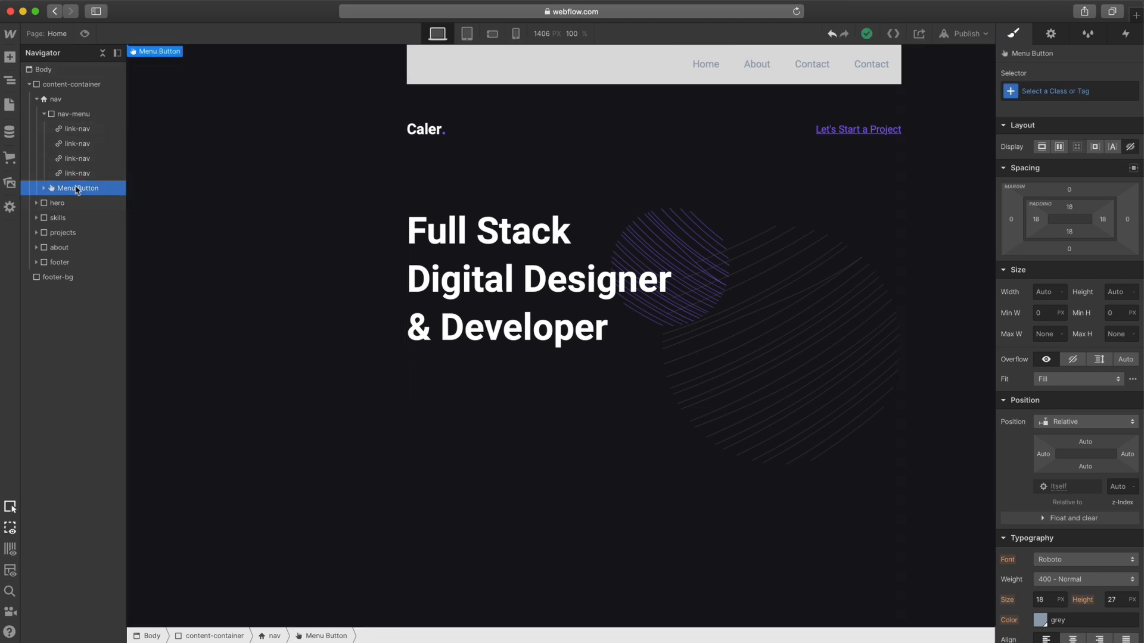
key("Delete")
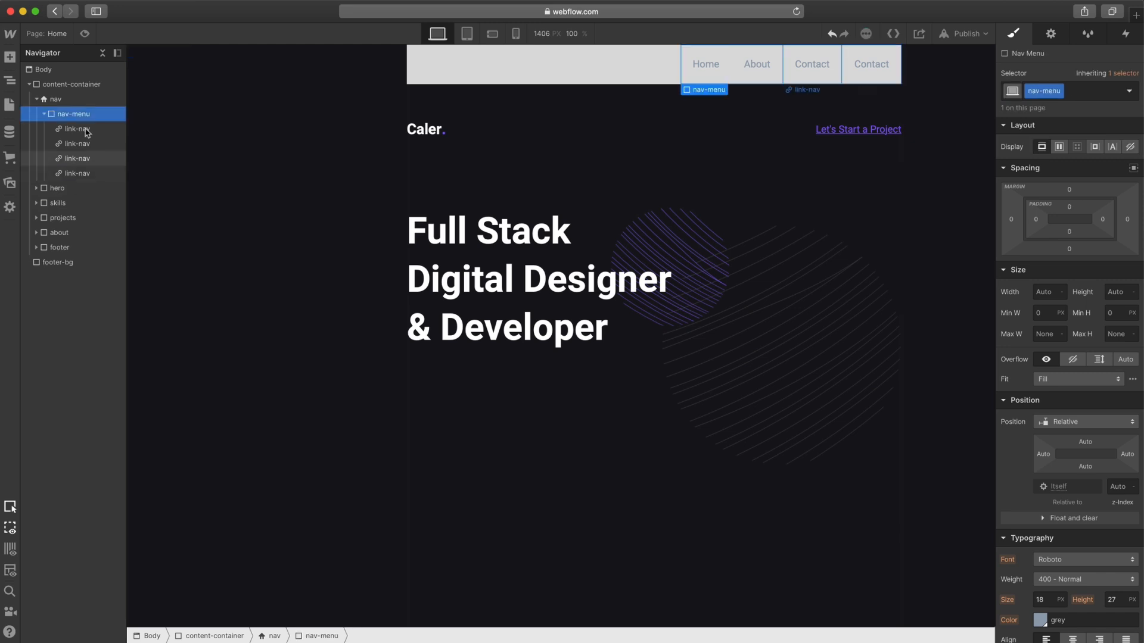
- Set nav-menu to a vertical flex layout with its links aligned to the start
left_click(53, 101)
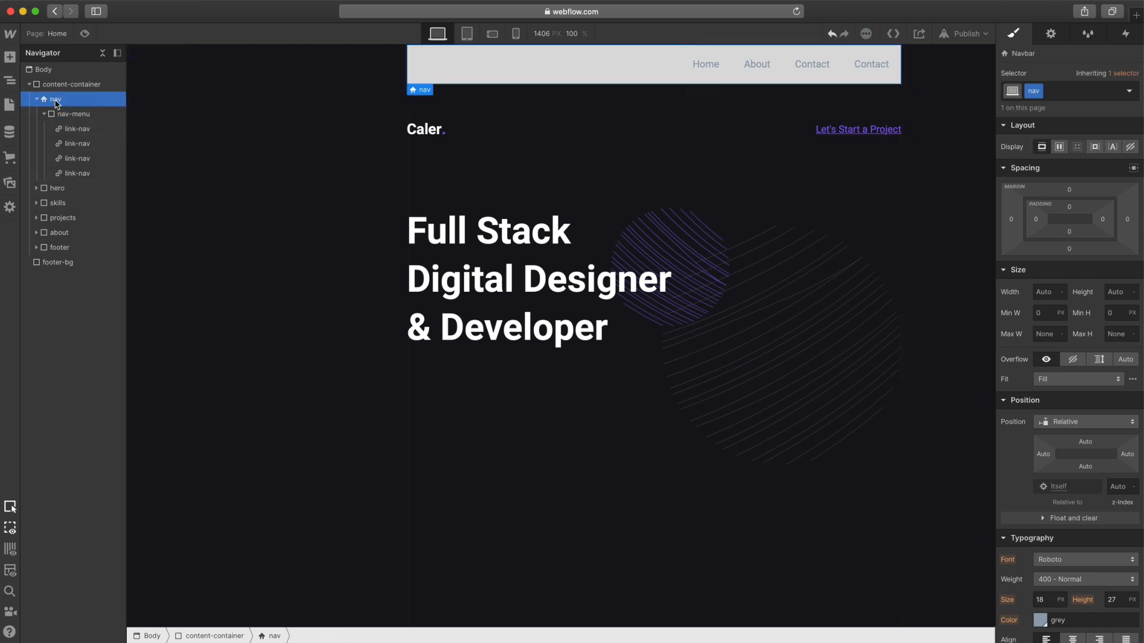
left_click(70, 116)
left_click(78, 130)
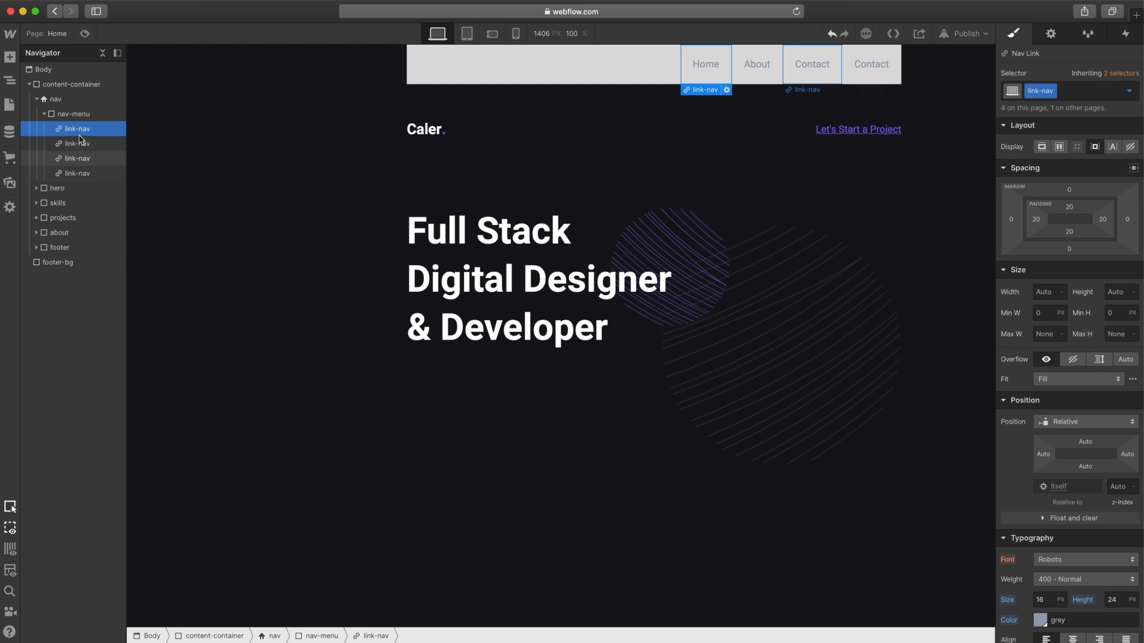
left_click(54, 103)
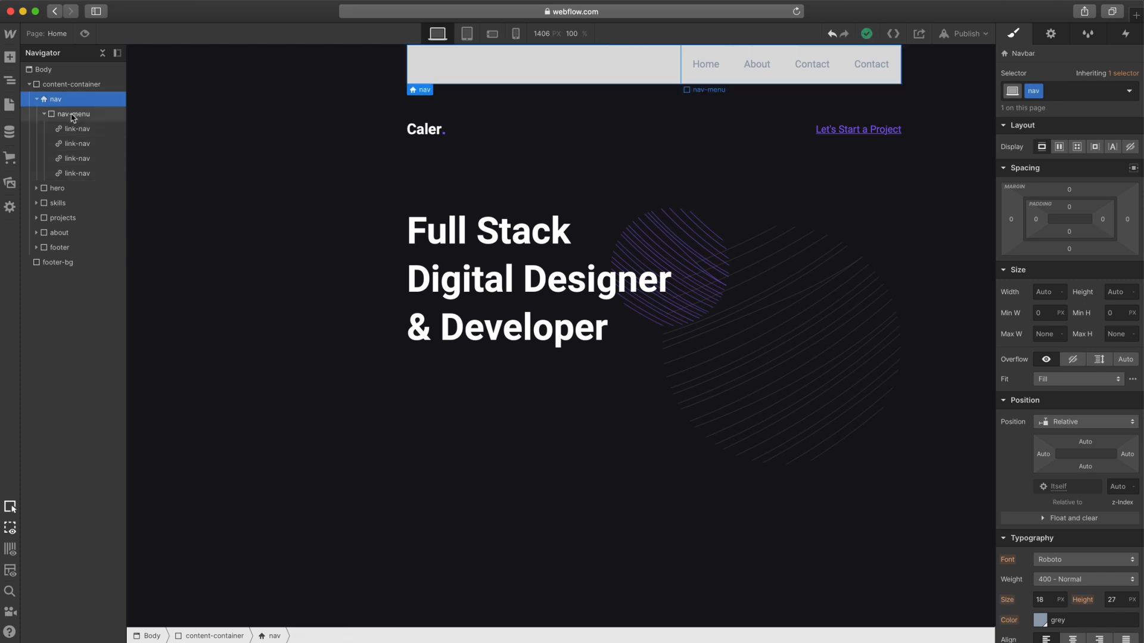
left_click(72, 117)
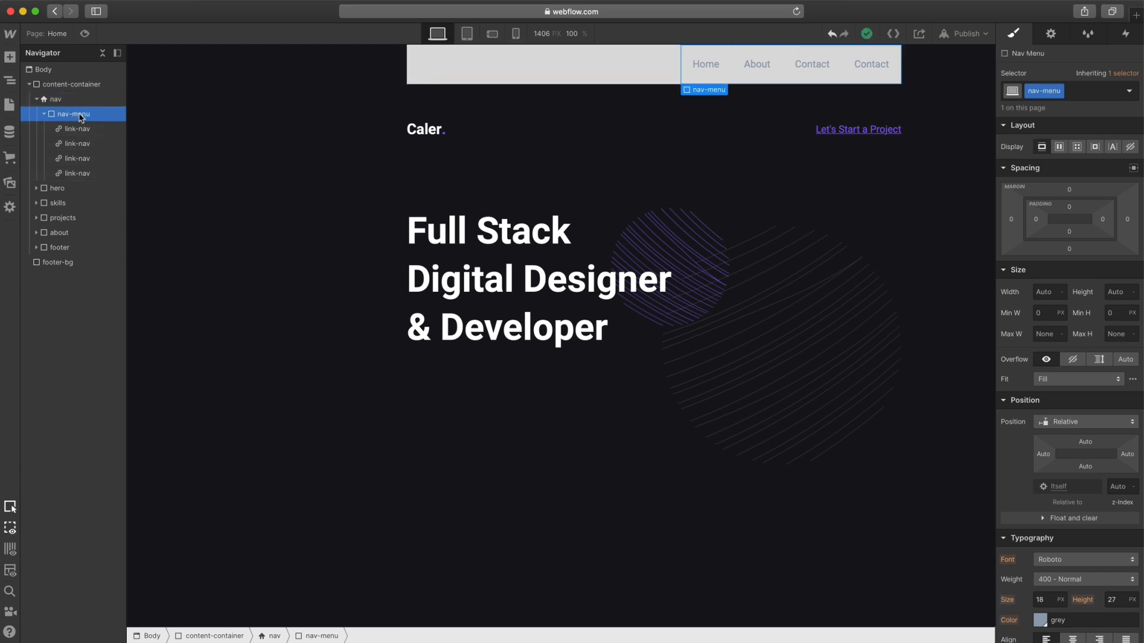
left_click(1059, 147)
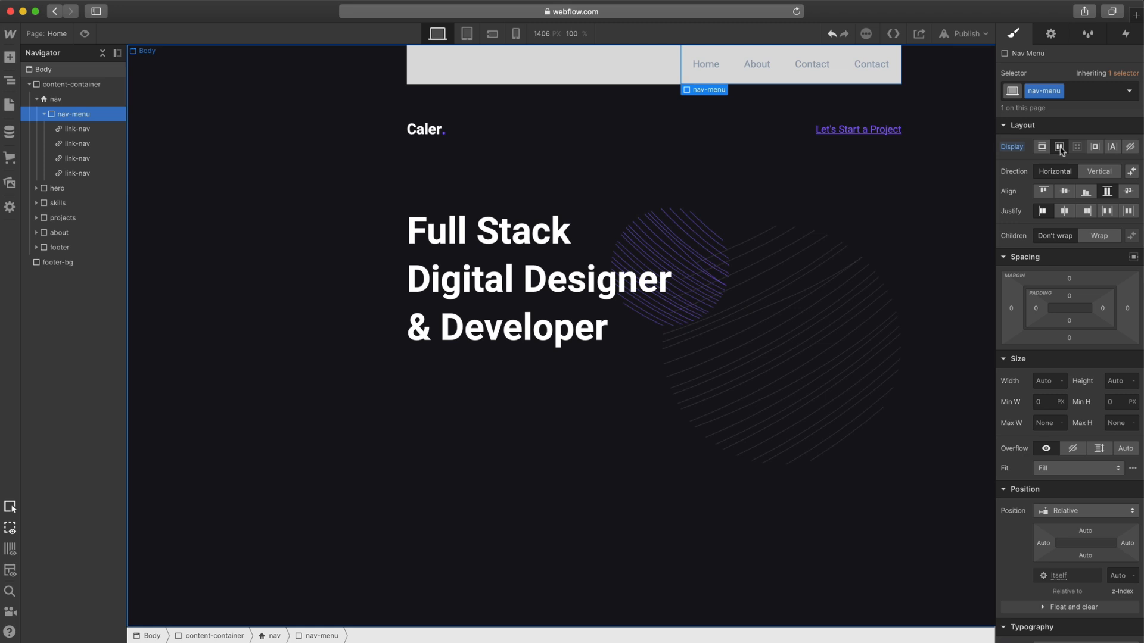
left_click(1099, 172)
left_click(1037, 192)
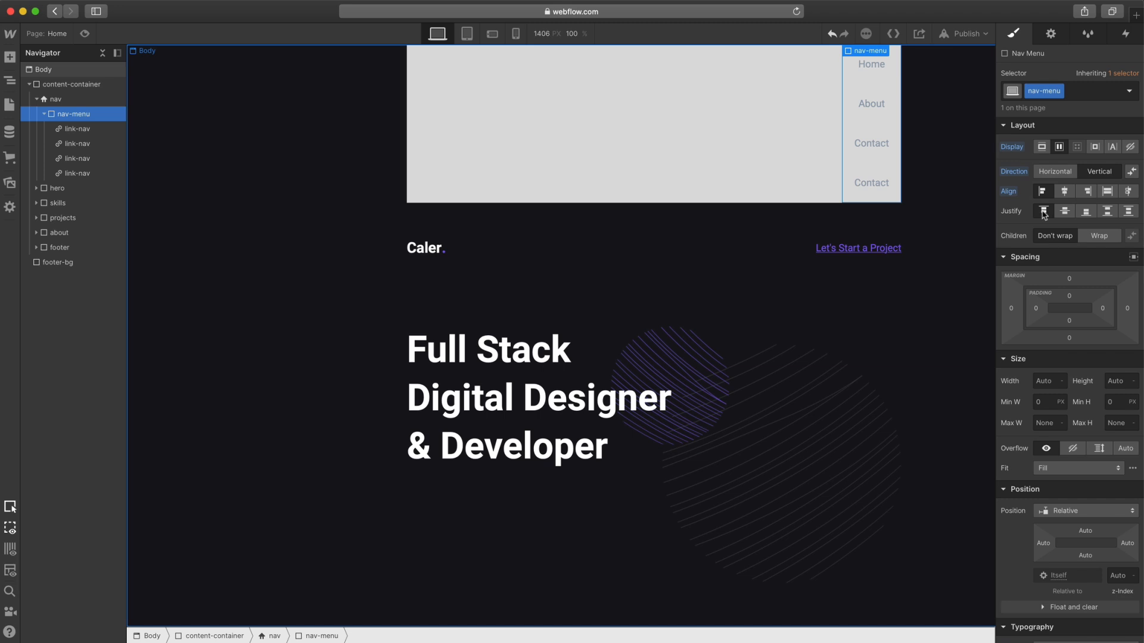
- Make nav a flex container 300 px wide with a left margin of -300 px
left_click(56, 101)
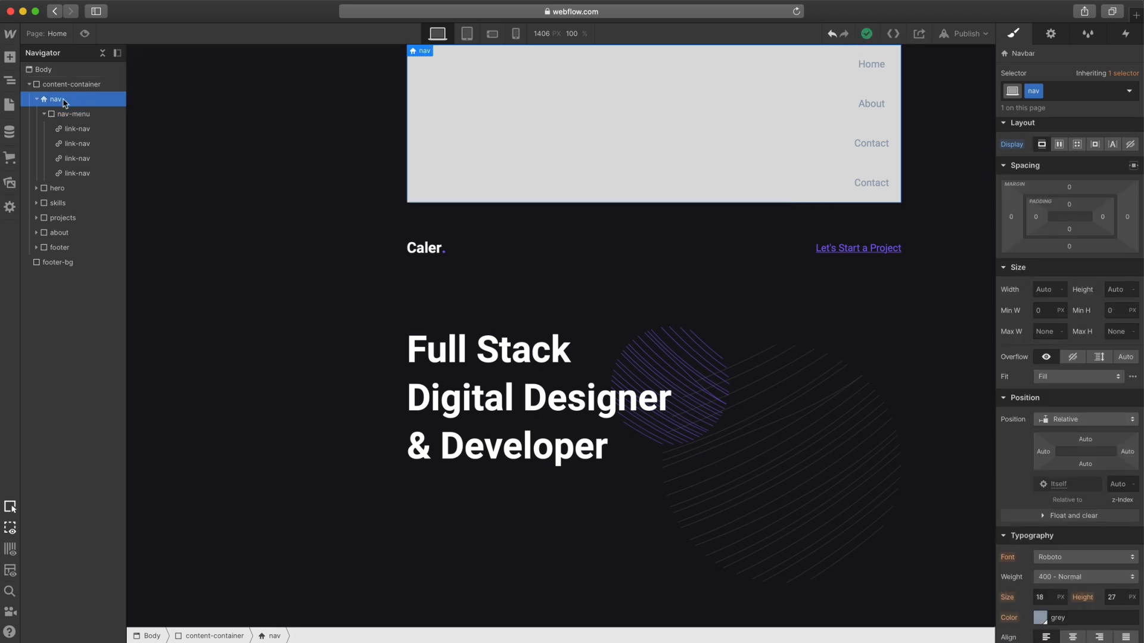
left_click(1060, 145)
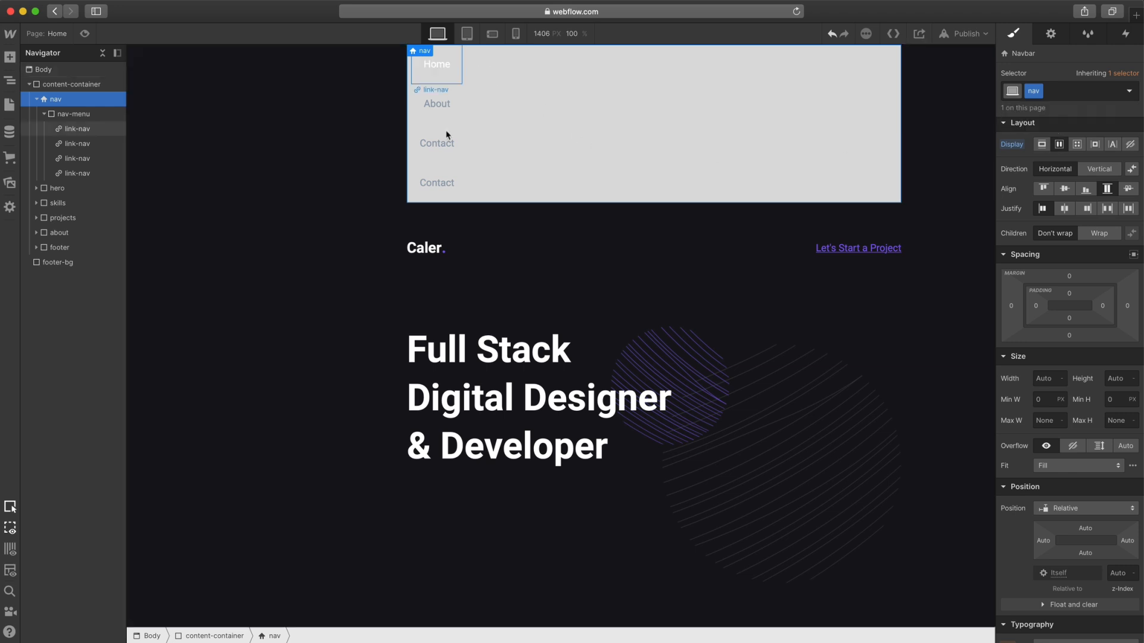
scroll(1048, 261, "down", 3)
left_click(1048, 260)
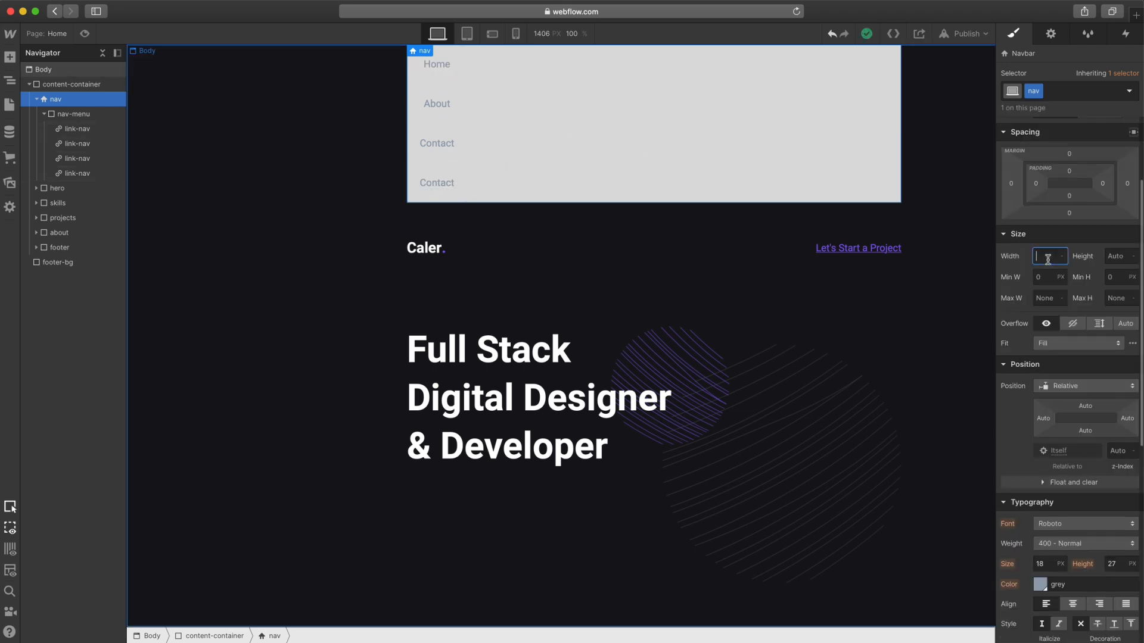
type("300")
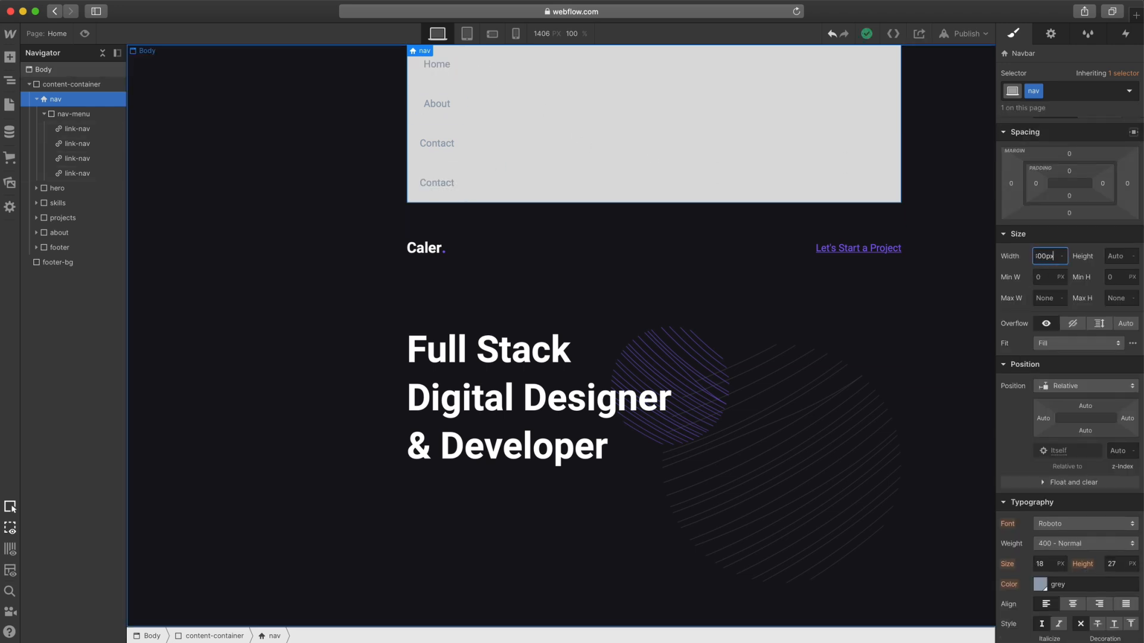
key("Return")
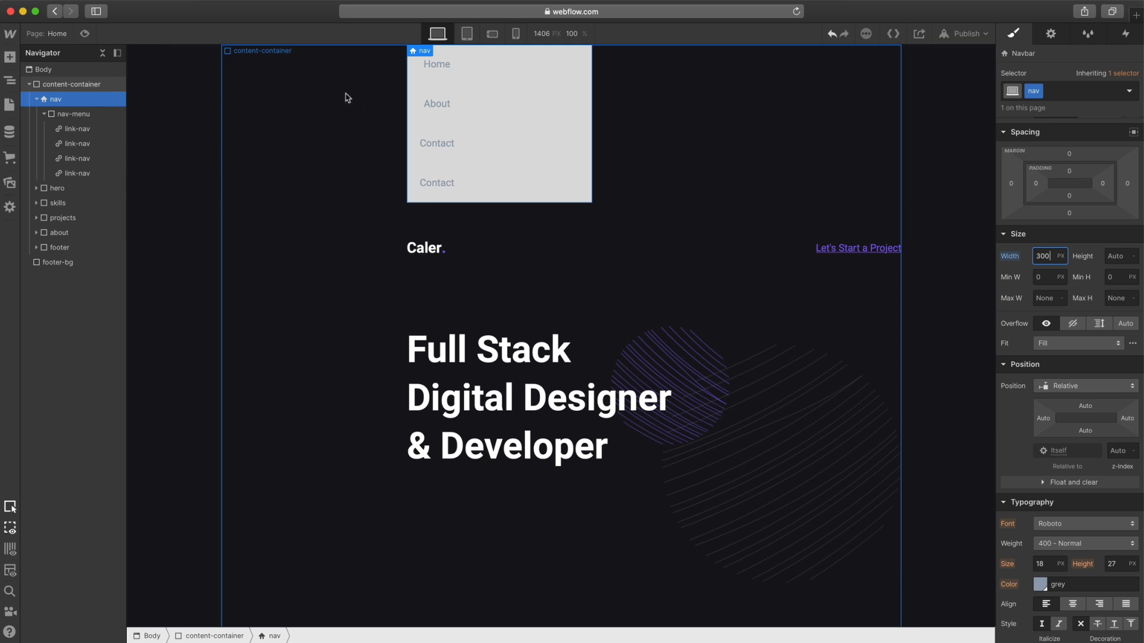
left_click(1011, 184)
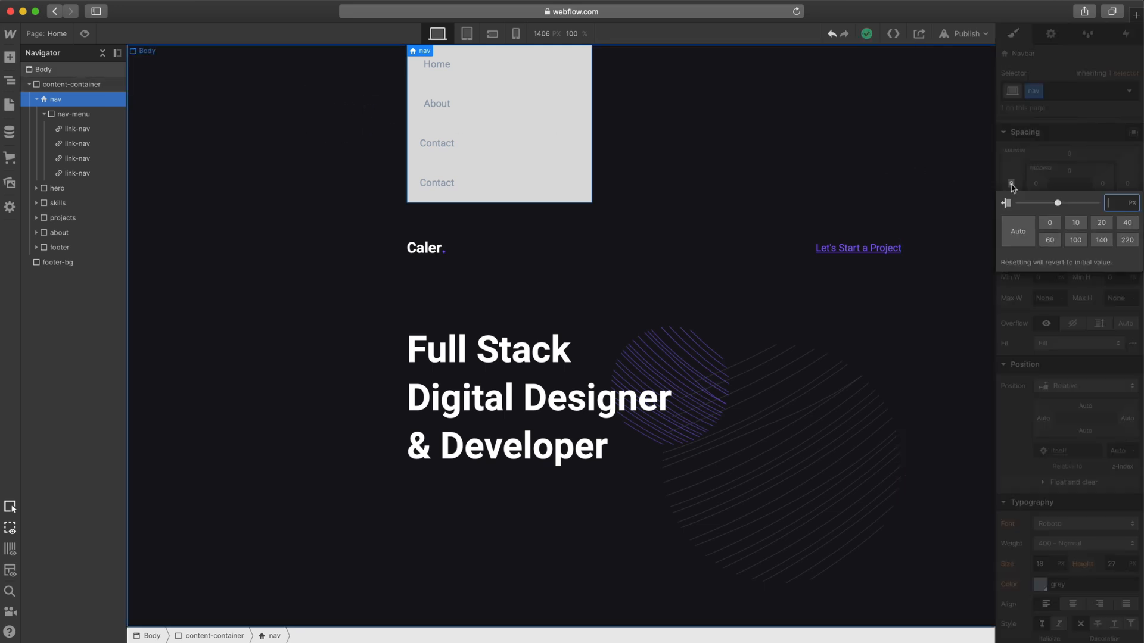
key("Return")
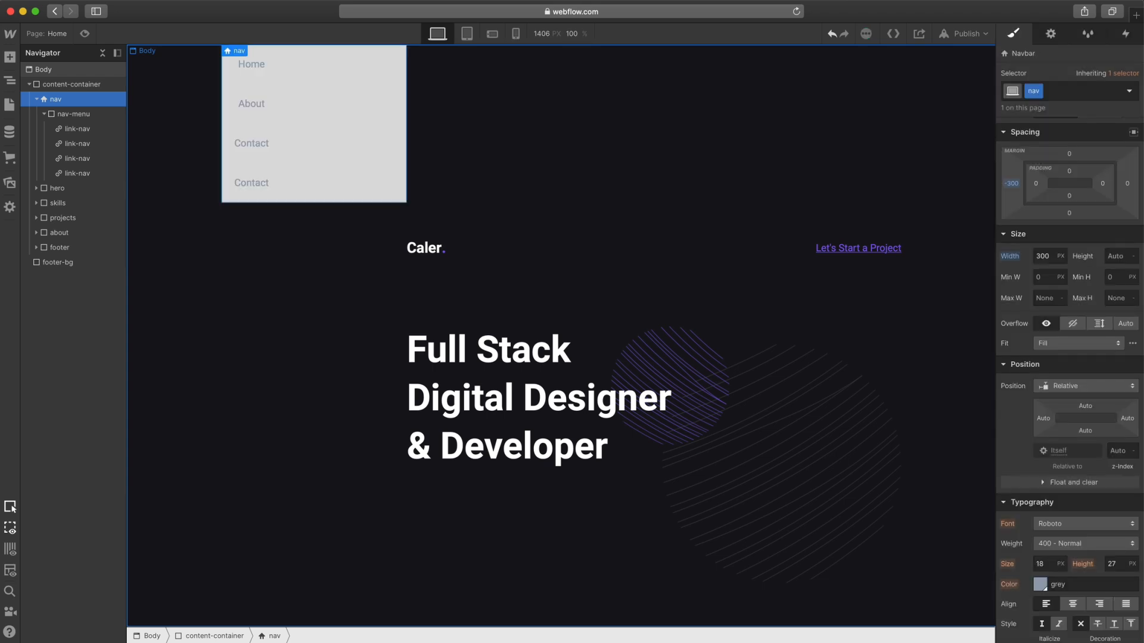
- Set the nav element's position to Sticky with a top offset of 60 px
scroll(1010, 188, "down", 1)
left_click(1058, 367)
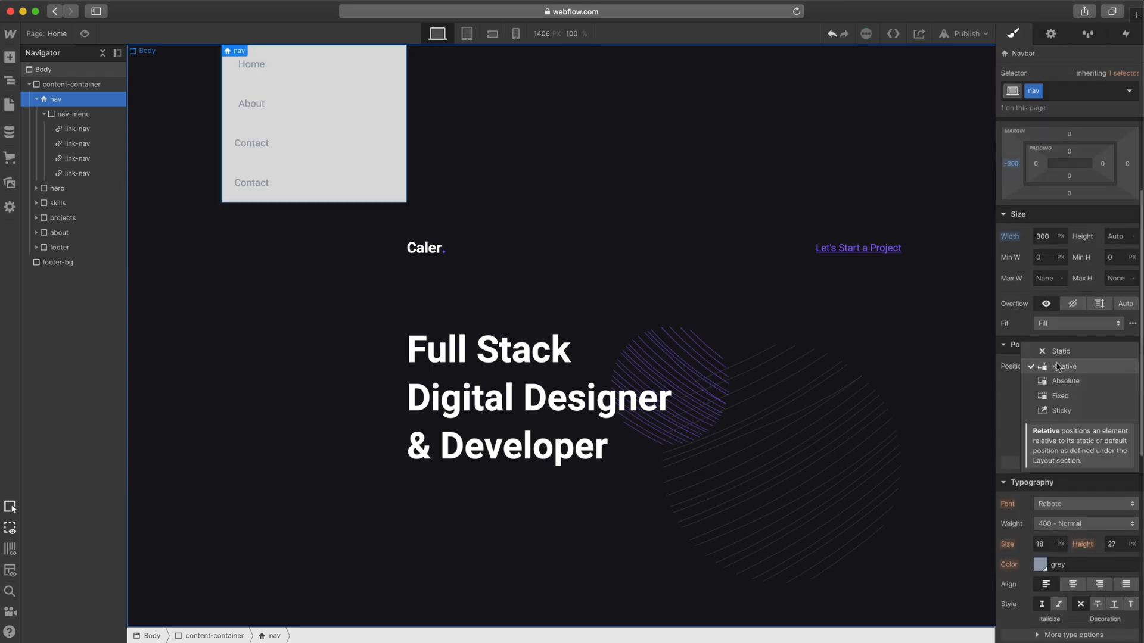
left_click(1064, 412)
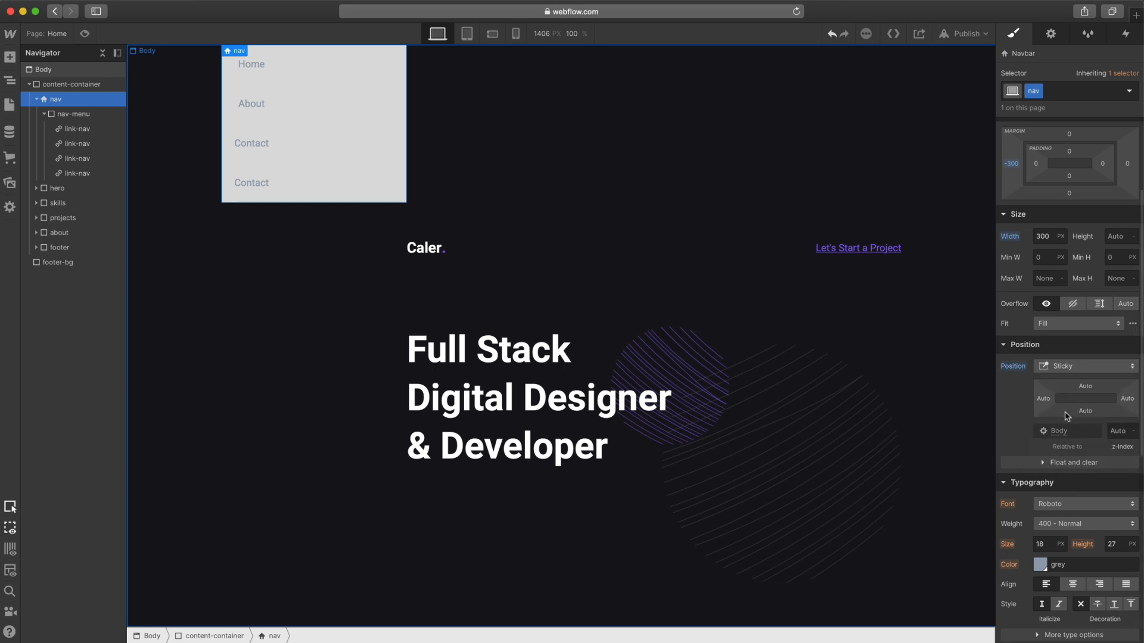
left_click(1085, 387)
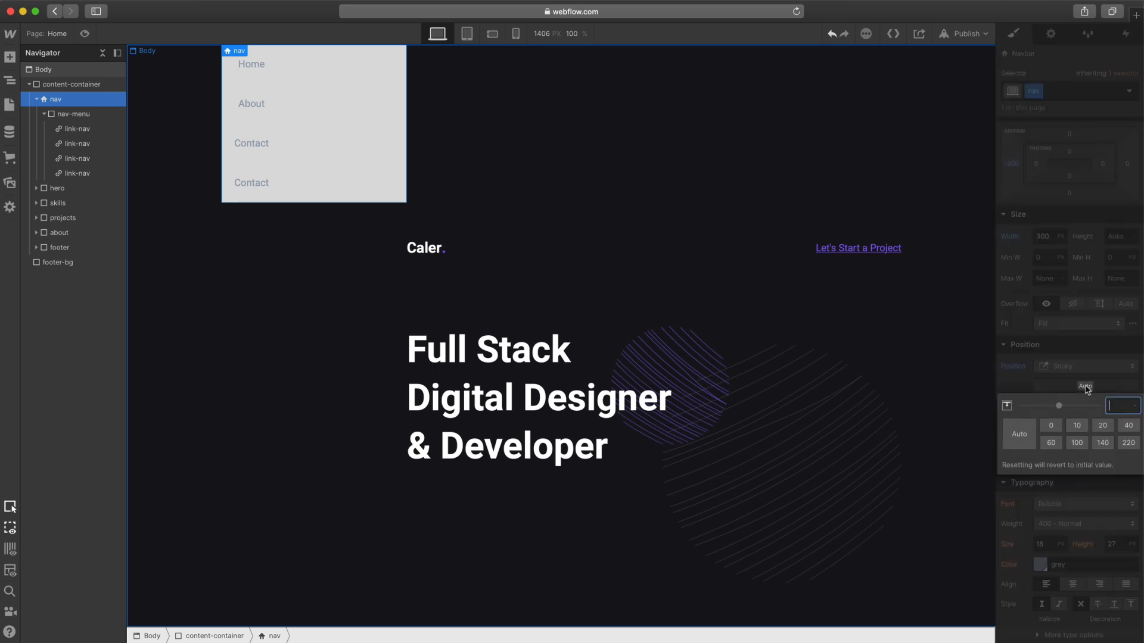
key("Return")
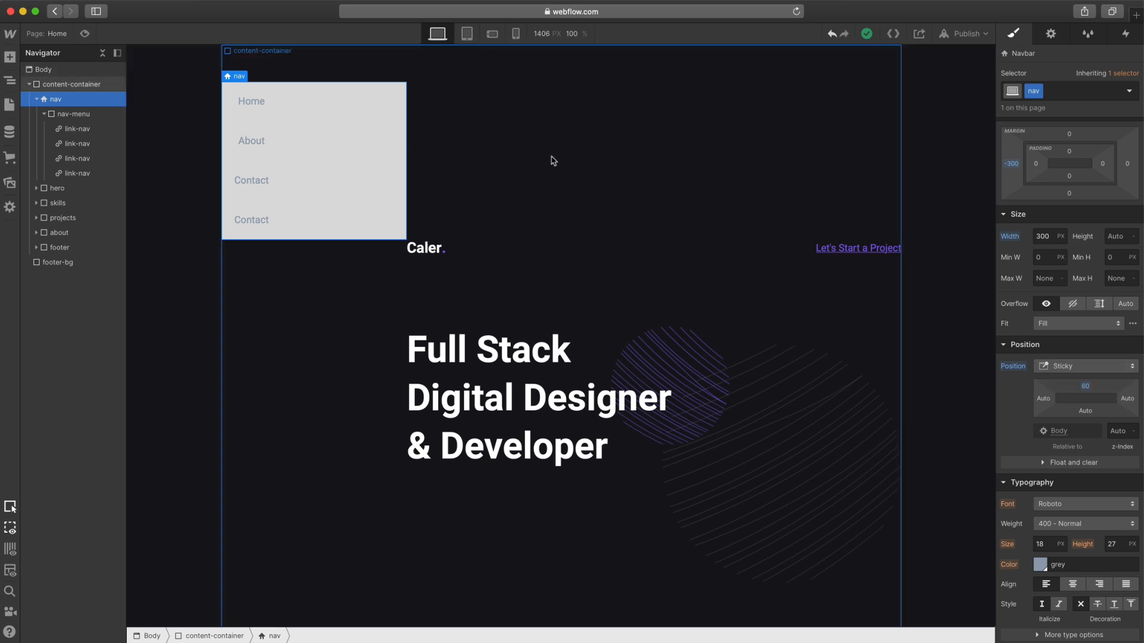
- Check the sticky nav along the whole page, and change its background color to transparent
scroll(554, 164, "down", 15)
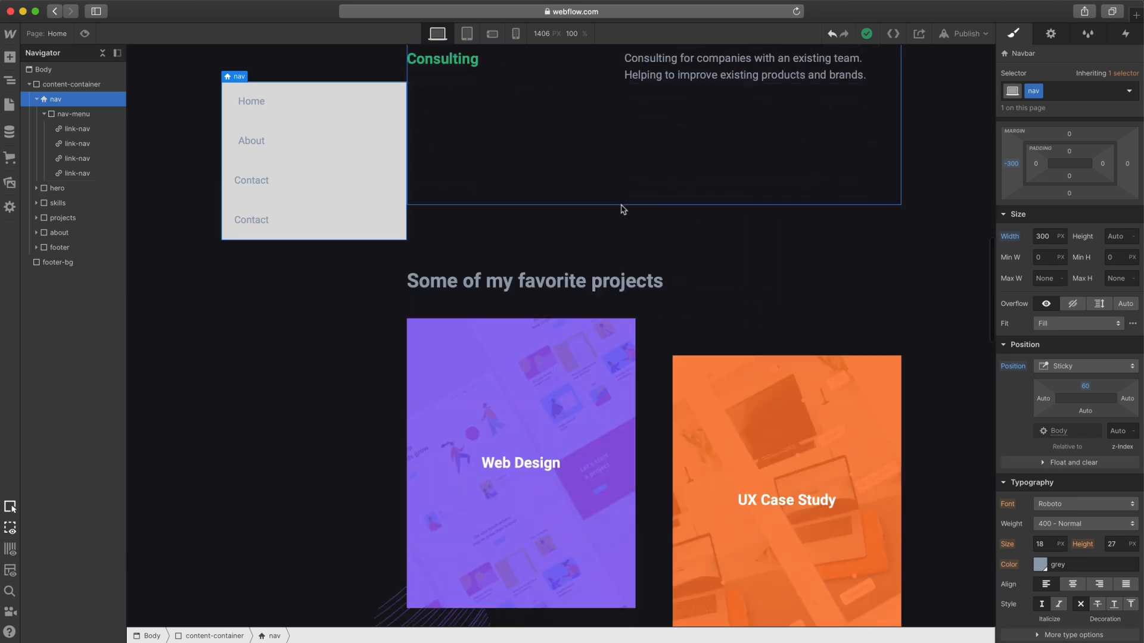
scroll(621, 209, "down", 12)
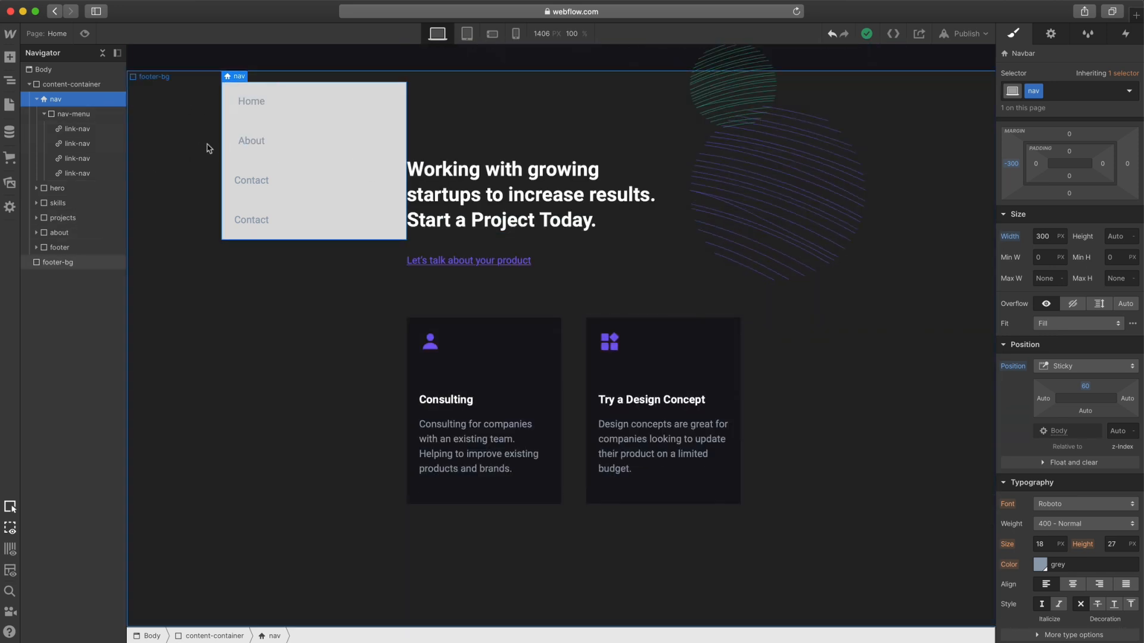
scroll(718, 255, "up", 8)
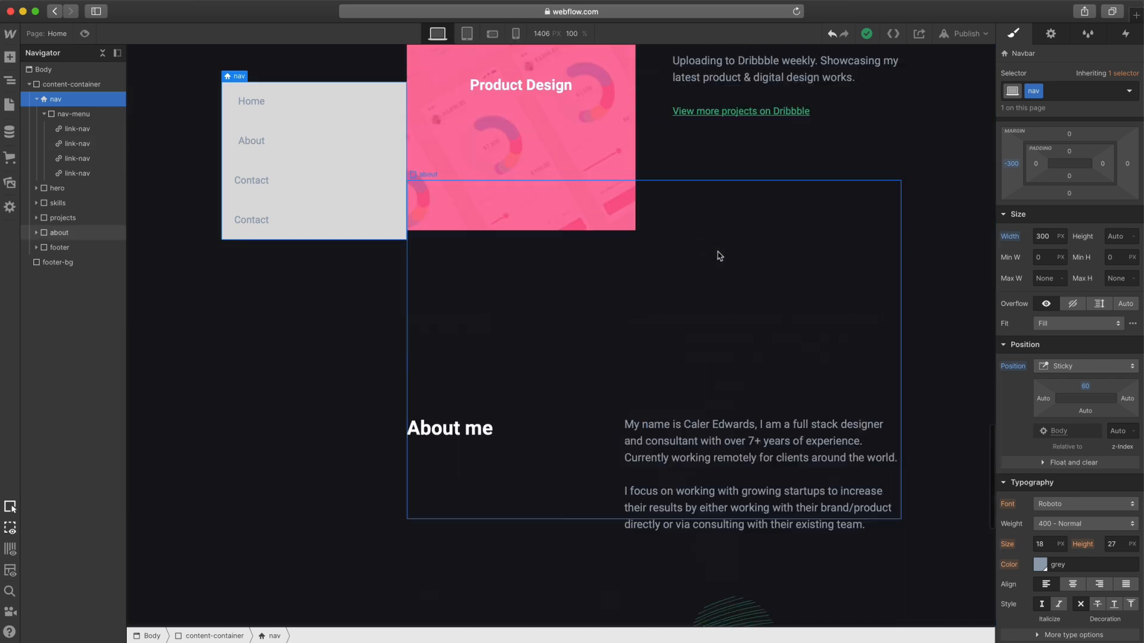
scroll(718, 256, "up", 10)
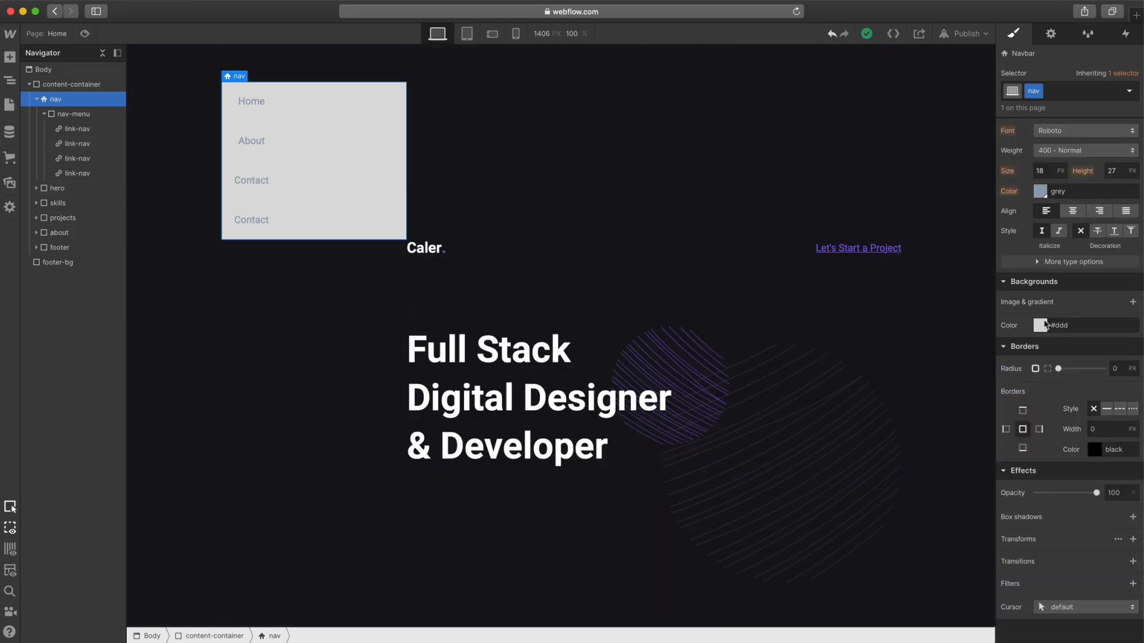
left_click(1041, 323)
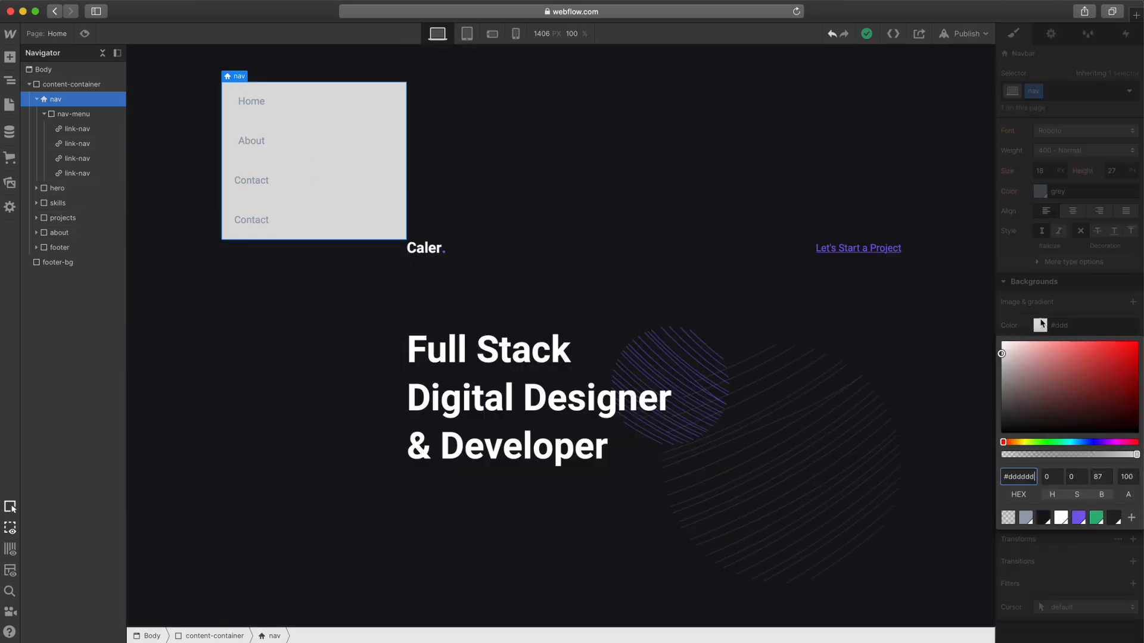
left_click(1008, 519)
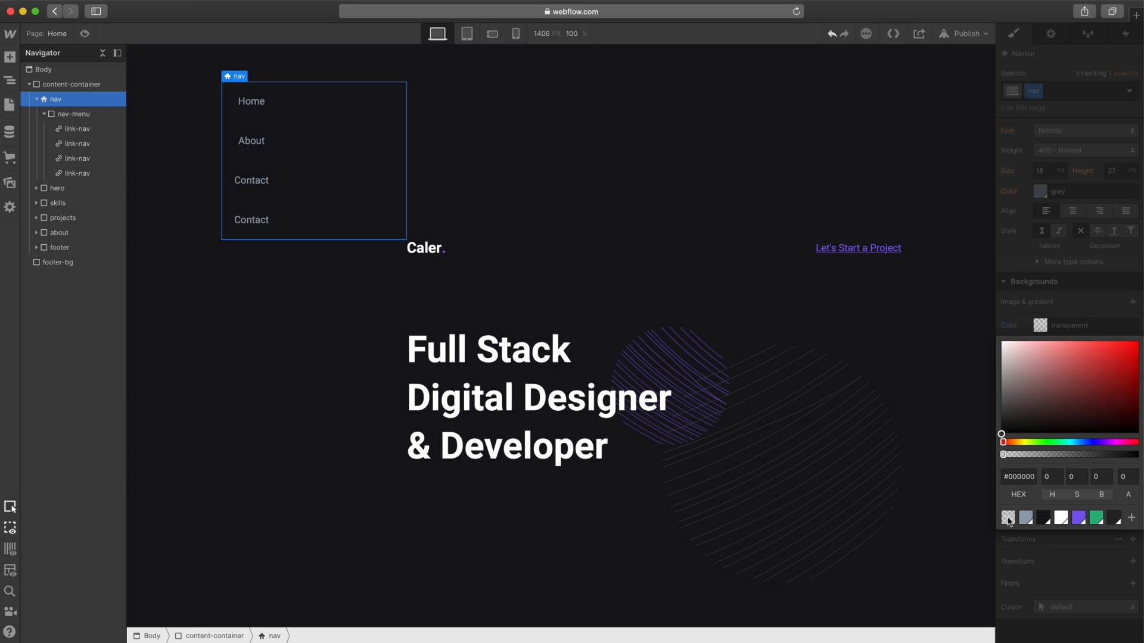
- Rename the four nav links to Digital Designer & Developer, Completed Projects, About Me, and Consulting & Concepts
left_click(1075, 312)
left_click(253, 103)
double_click(253, 102)
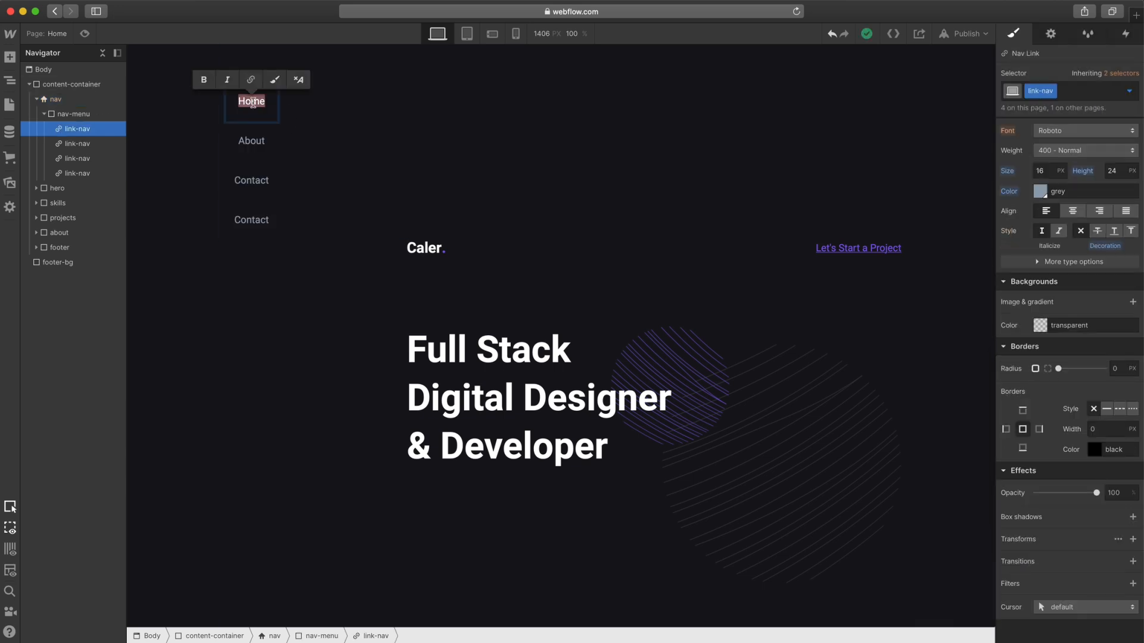
type("Digital Designer & Developer")
key("Escape")
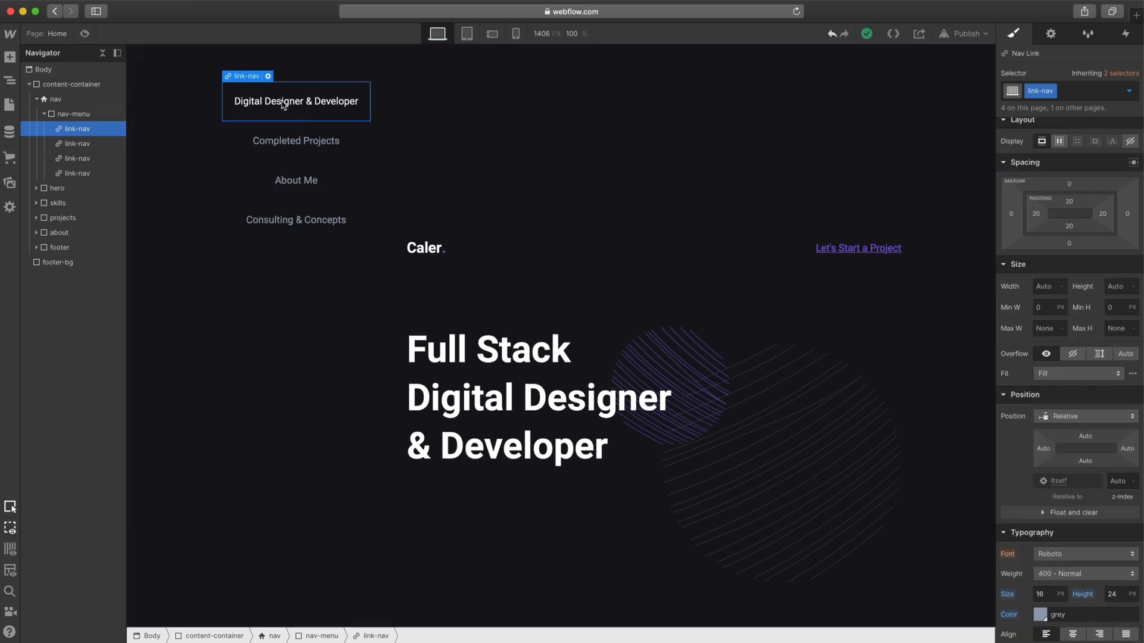
- Give the link-nav class a left margin of 20 px and a bottom margin of 30 px
left_click(1012, 214)
left_click(1101, 254)
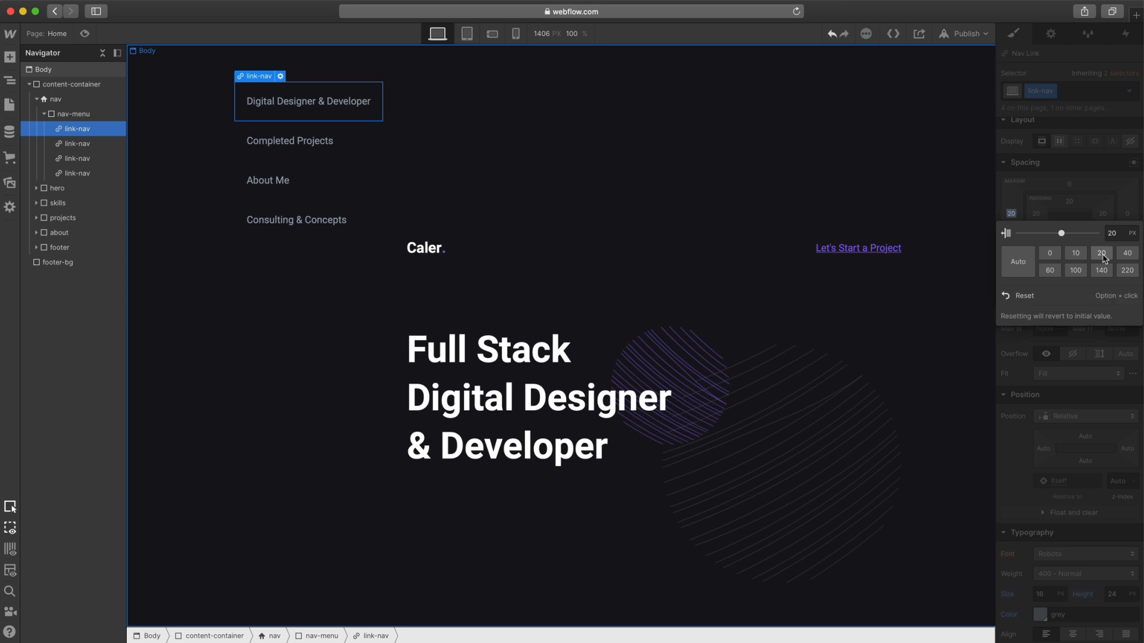
left_click(1008, 179)
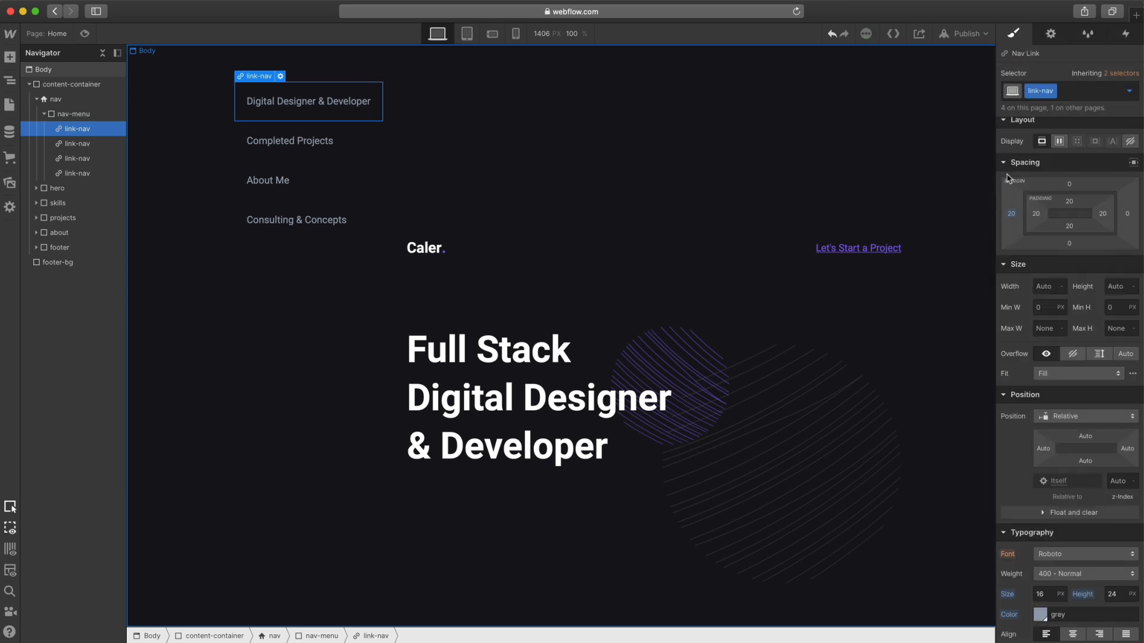
left_click(1069, 243)
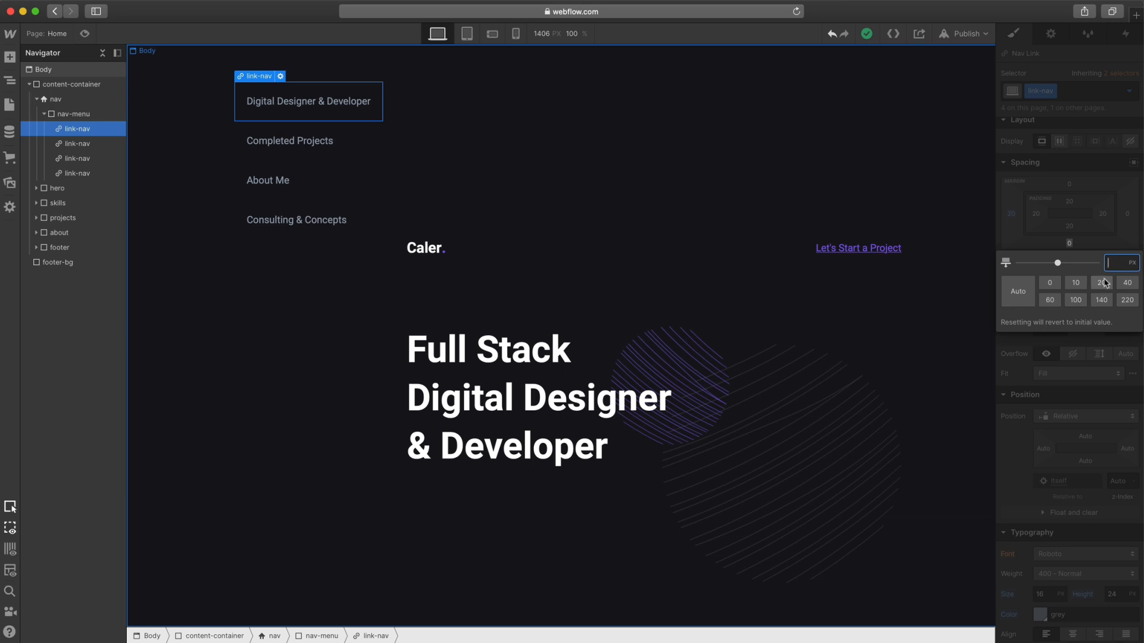
type("30px")
key("Return")
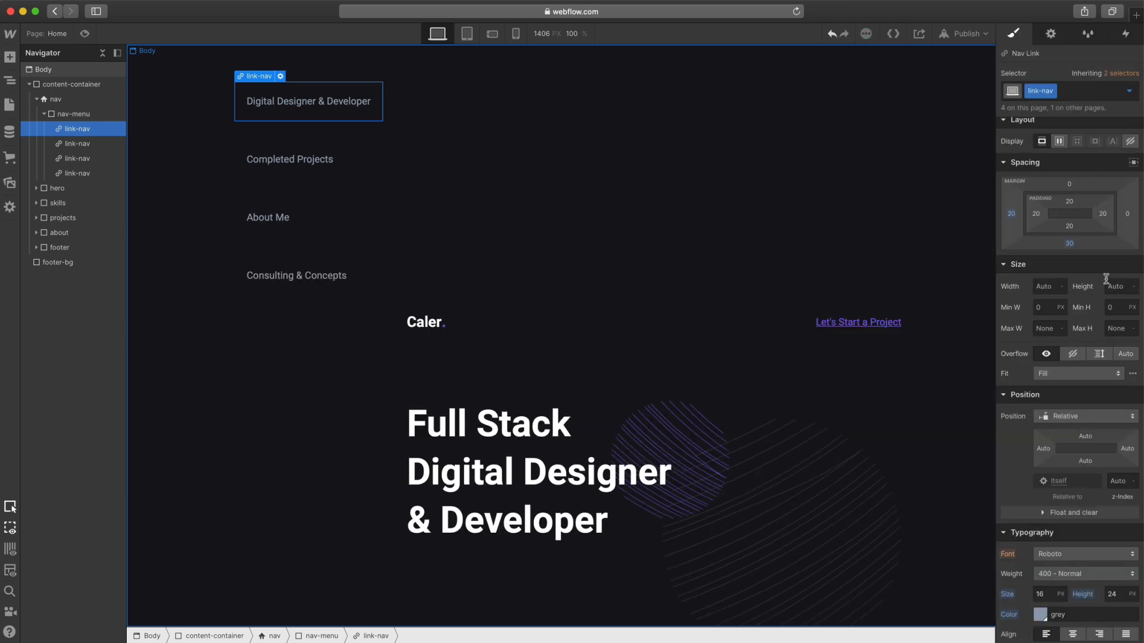
- Reduce the link-nav padding to 0 on all sides
left_click(1036, 213)
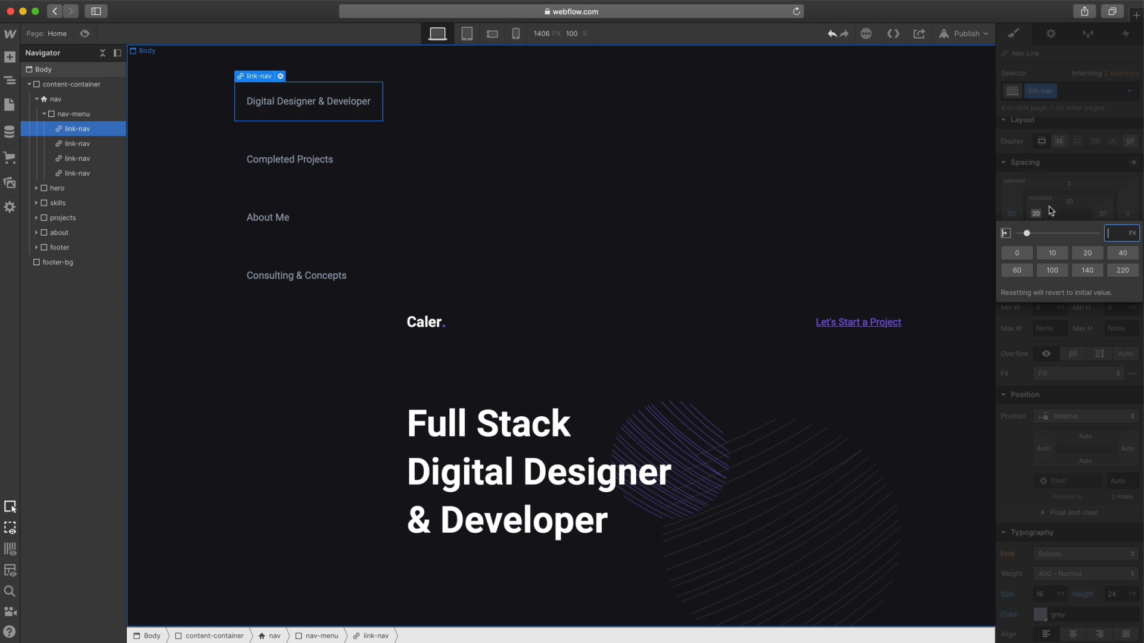
left_click(1049, 211)
left_click_drag(1036, 214, 987, 209)
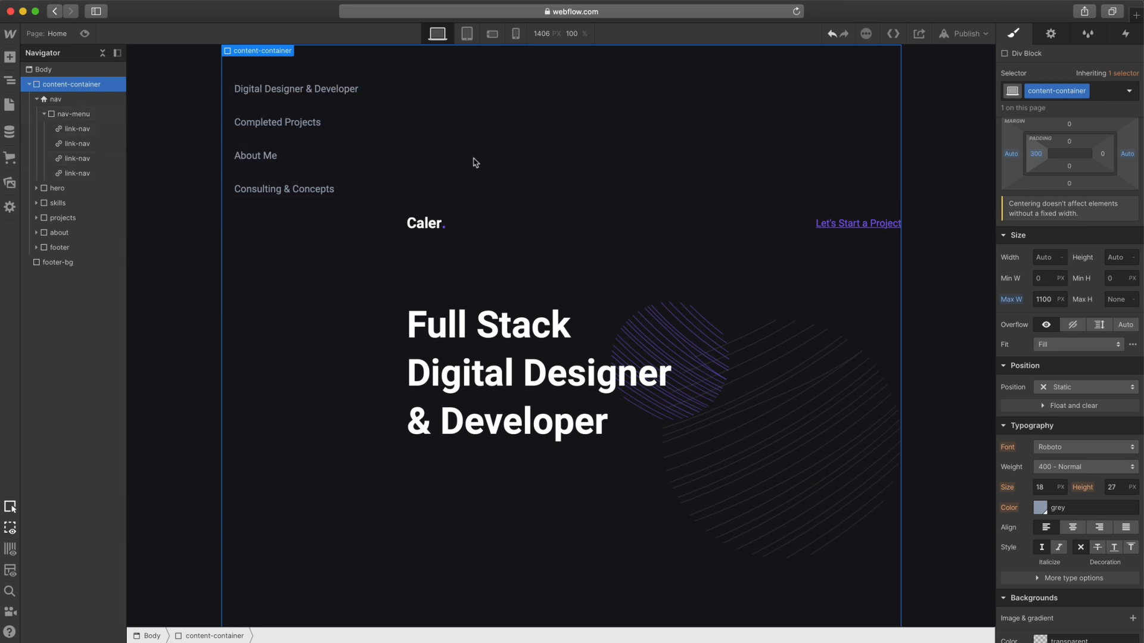
- Set the hero section's top margin to -217 px to pull it up beside the side navigation
left_click(426, 190)
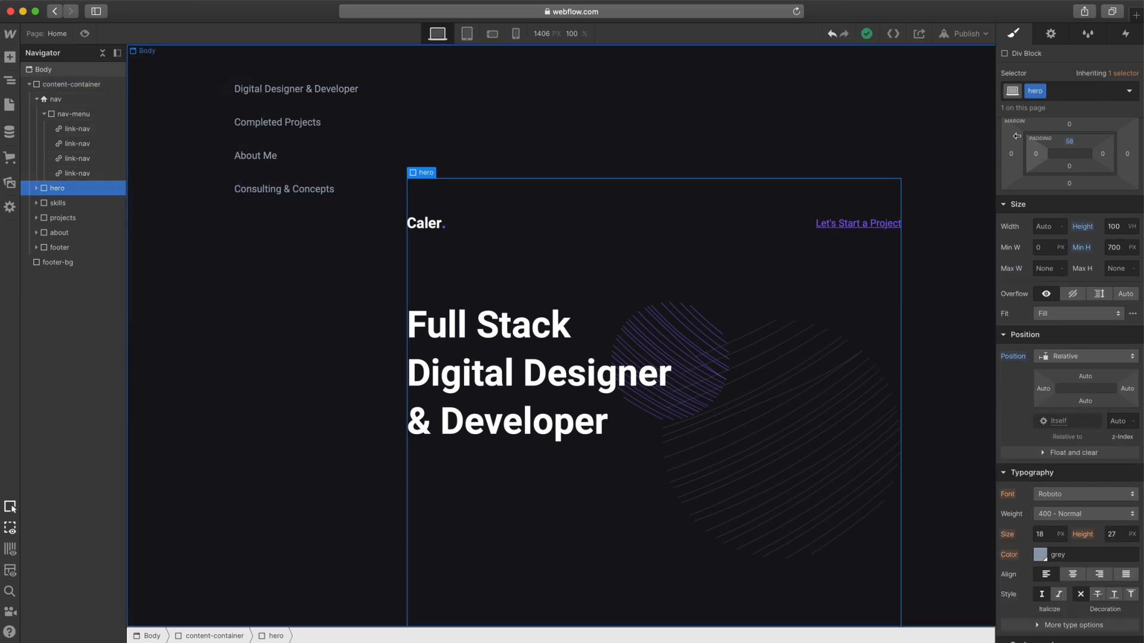
scroll(1082, 156, "up", 2)
left_click_drag(1070, 192, 1048, 528)
left_click_drag(1072, 199, 1080, 277)
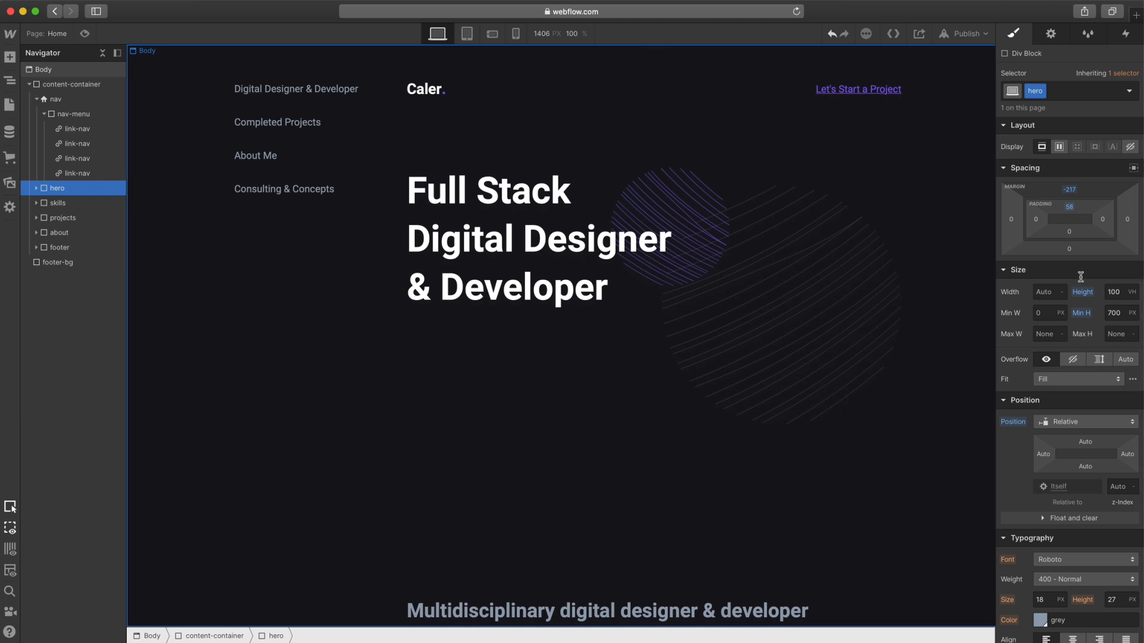
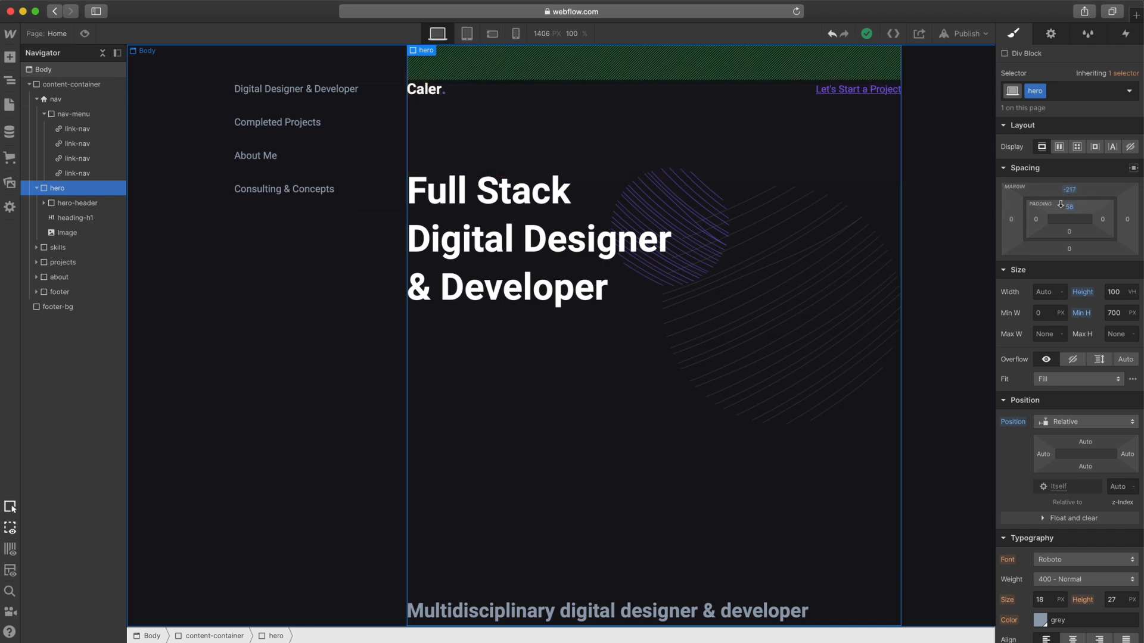
- Preview the page and check the side navigation's behavior while scrolling through all sections
left_click(85, 34)
scroll(548, 181, "down", 10)
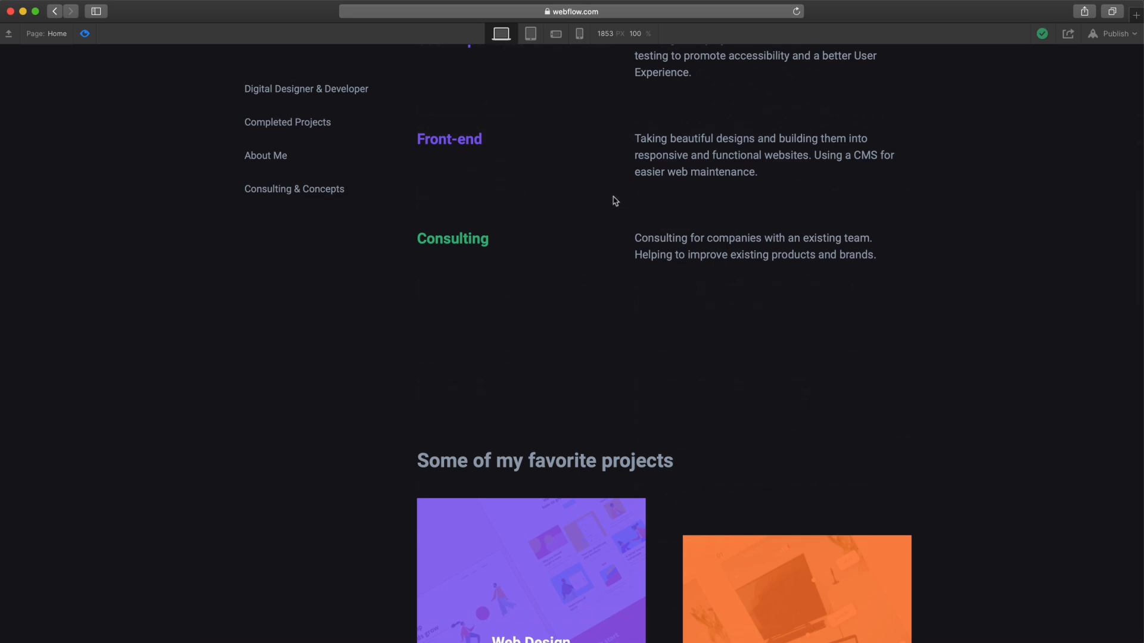
scroll(620, 205, "down", 15)
scroll(622, 212, "up", 8)
scroll(623, 212, "up", 15)
- Add a new div block inside the footer section
left_click(37, 100)
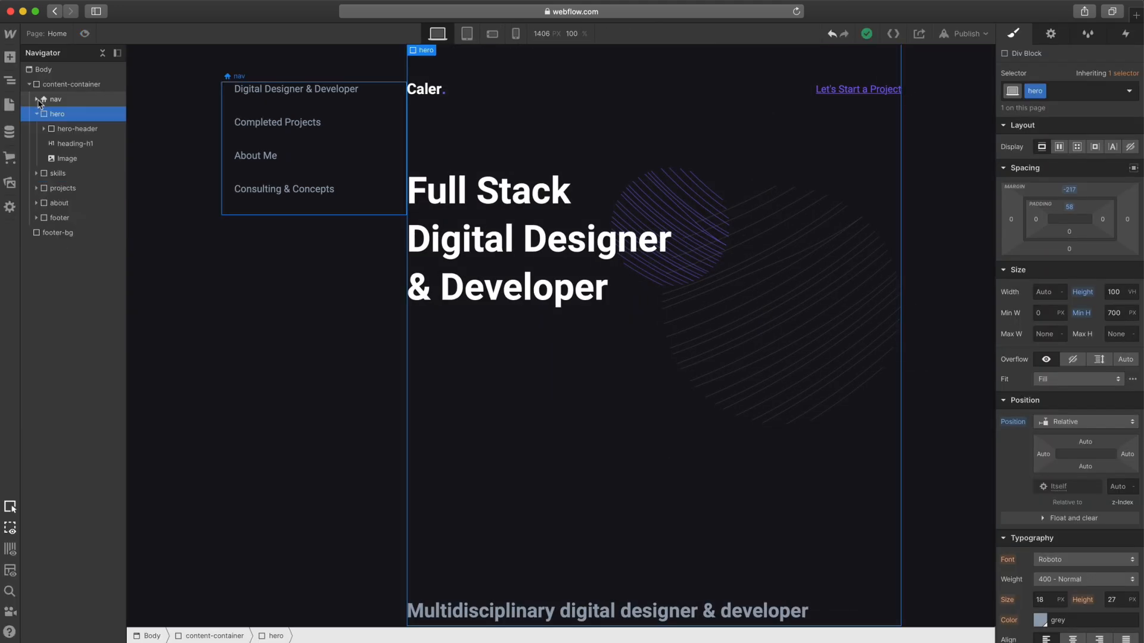
left_click(37, 114)
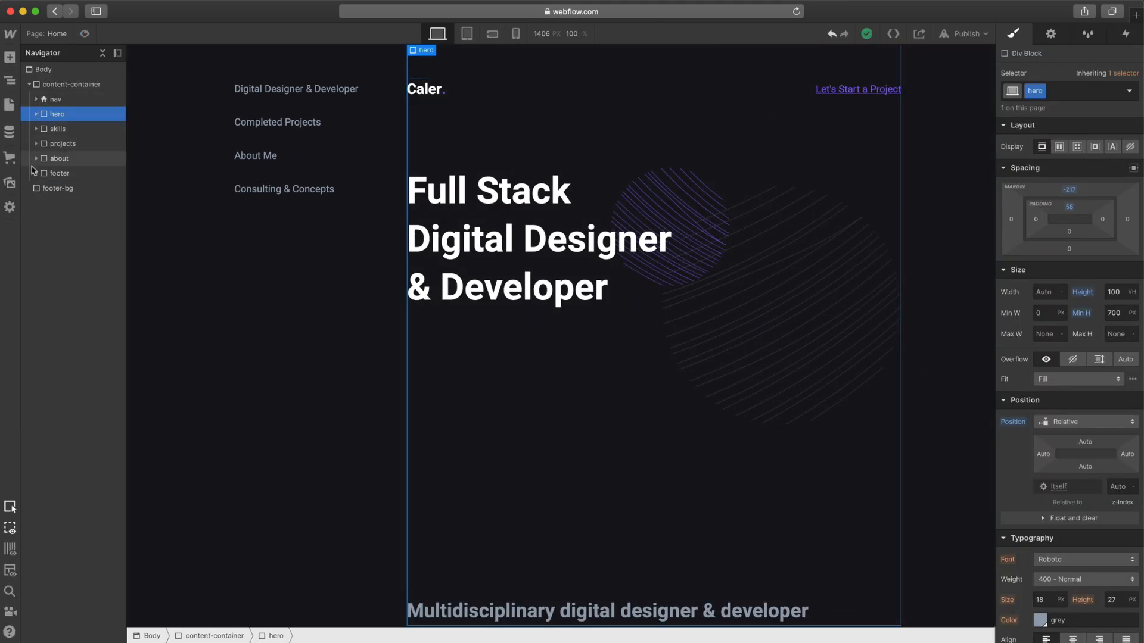
left_click(35, 173)
left_click(62, 174)
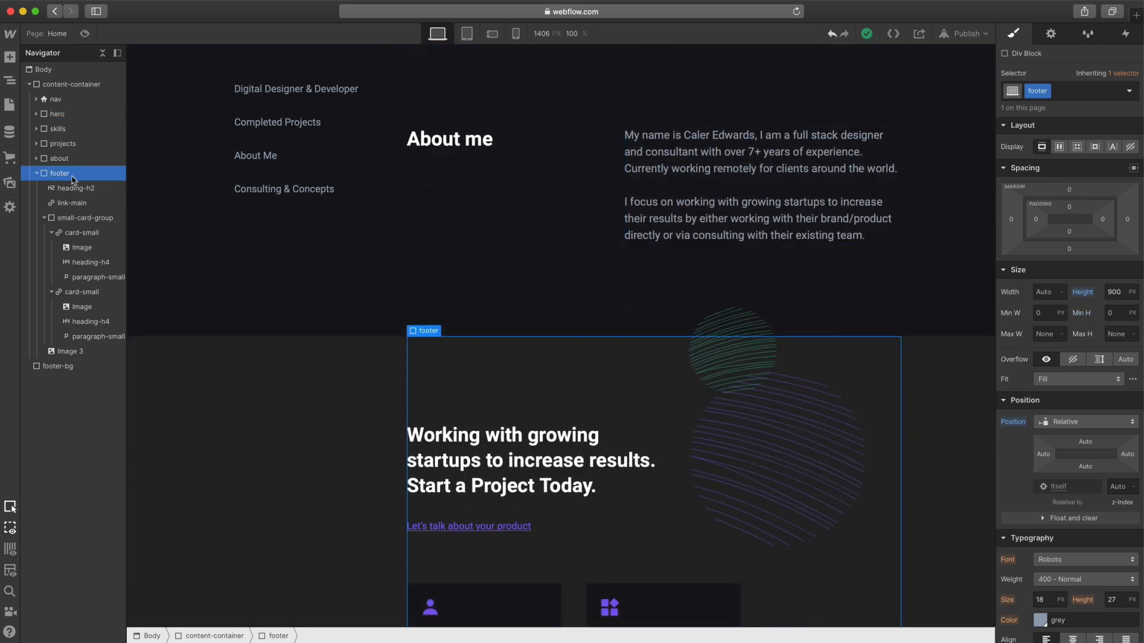
key("super+e")
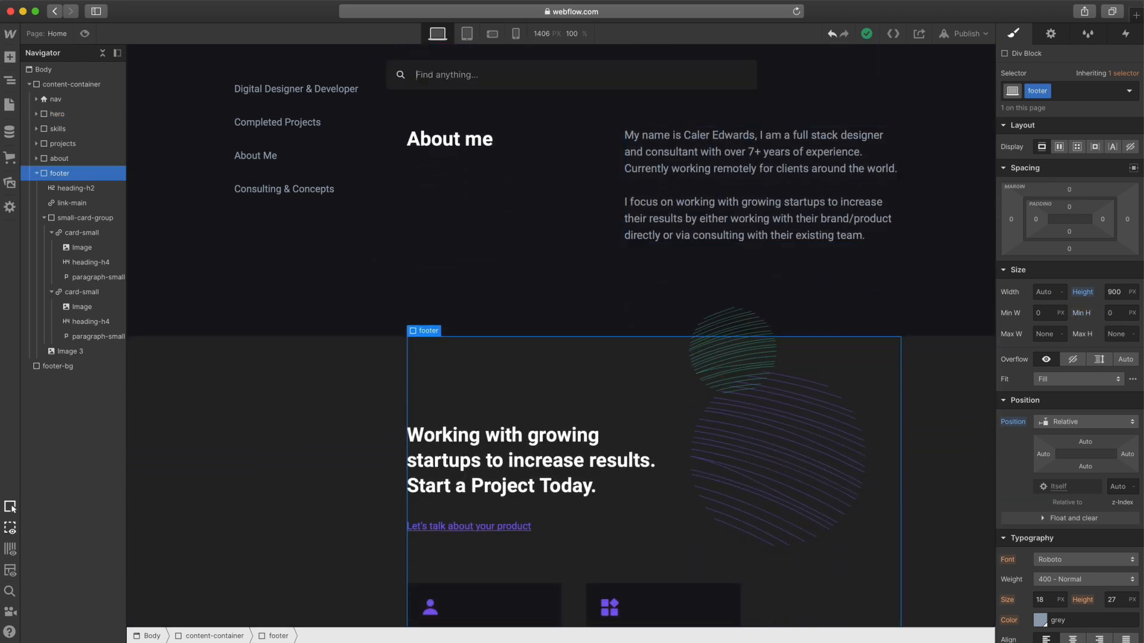
type("div")
key("Return")
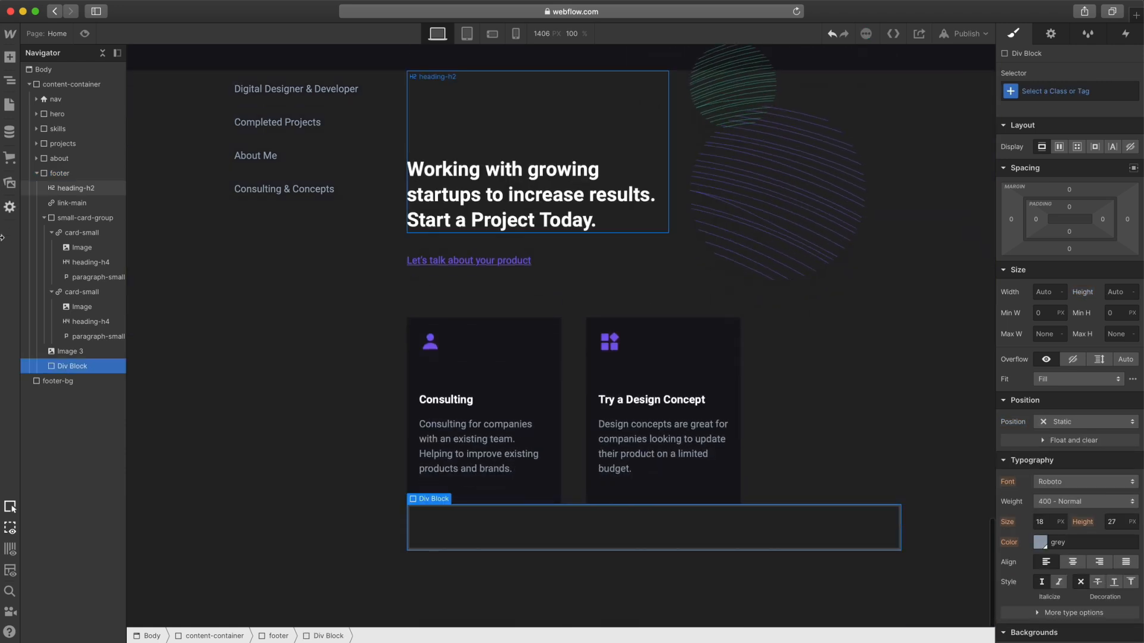
- Move the new div block above the footer's heading and give it the class footer-nav
left_click_drag(80, 365, 76, 186)
left_click(77, 187)
key("super+Return")
type("footer-nav")
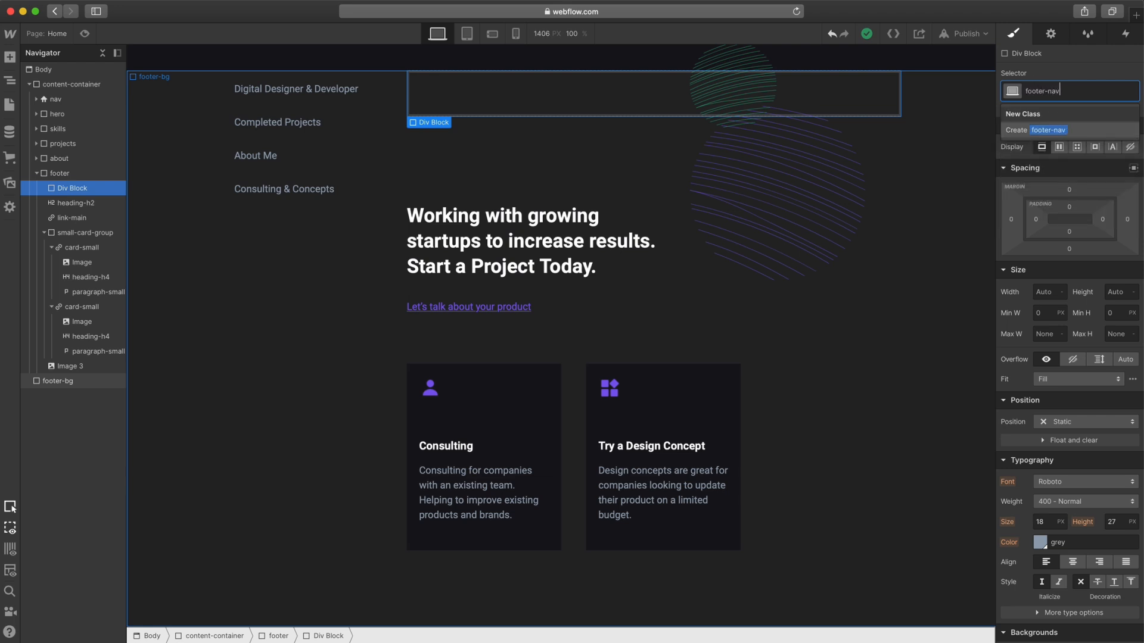
key("Return")
- Add a div block inside footer-nav and give it the class footer-nav-group
key("super+e")
type("duv")
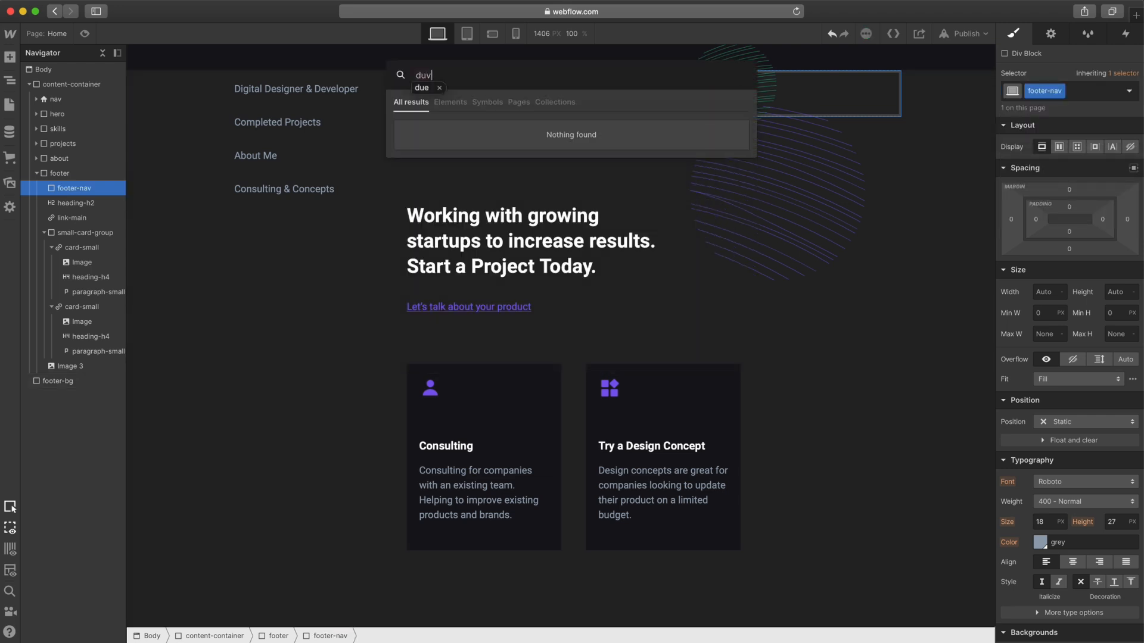
type("iv")
key("Return")
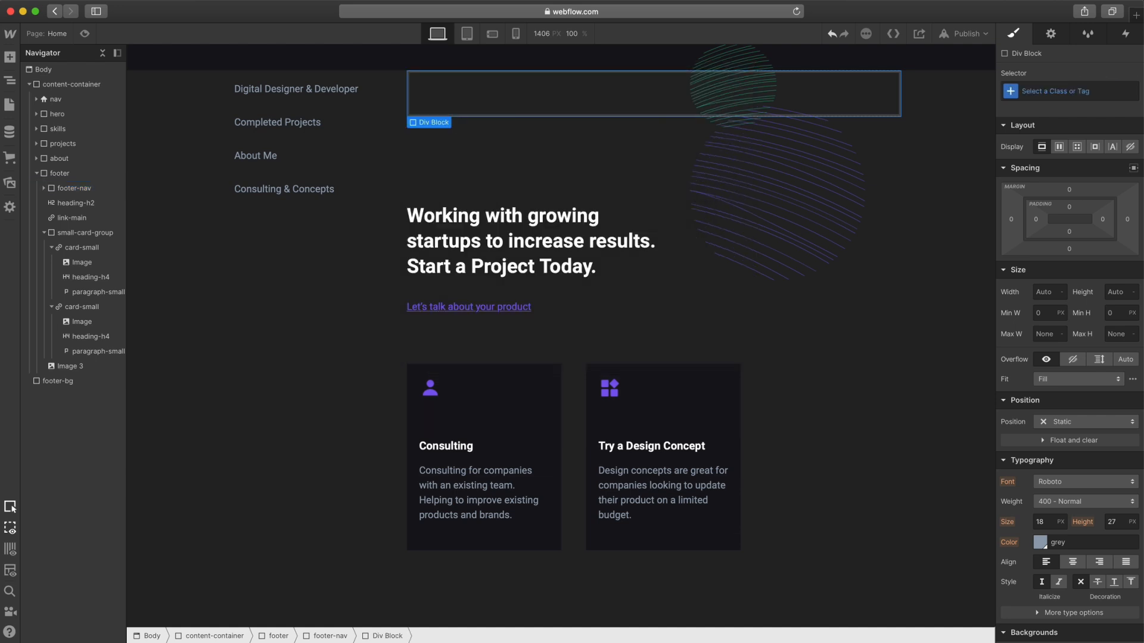
left_click(1025, 95)
type("footer-nav-group")
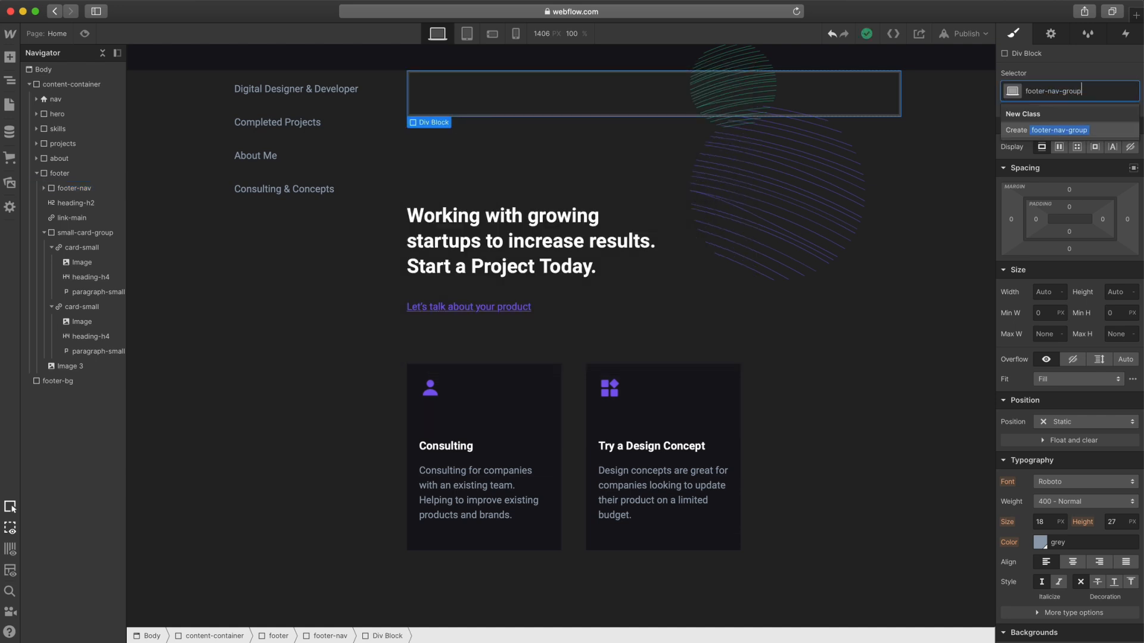
key("Return")
- Add a text link with the class link-nav inside footer-nav-group and duplicate it to make four links
key("super+e")
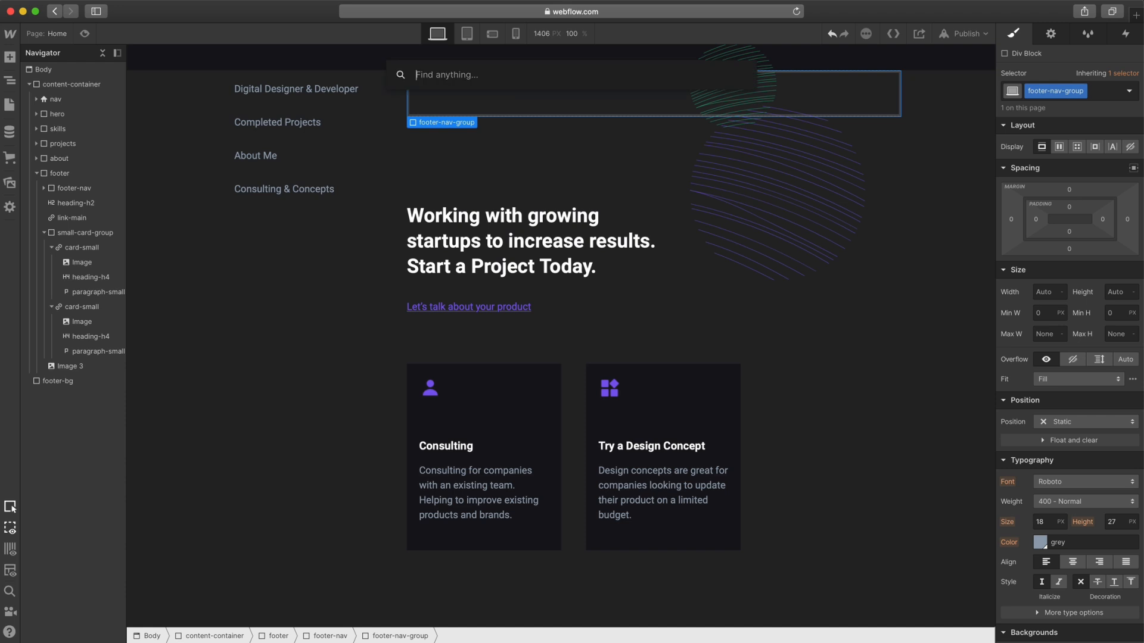
type("text")
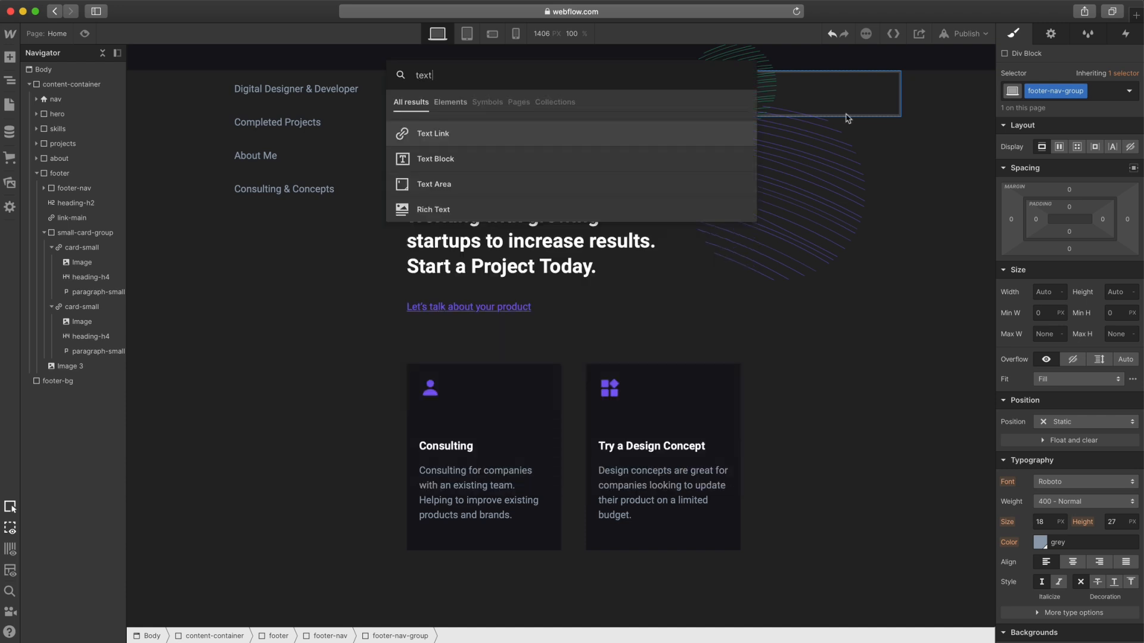
left_click(469, 135)
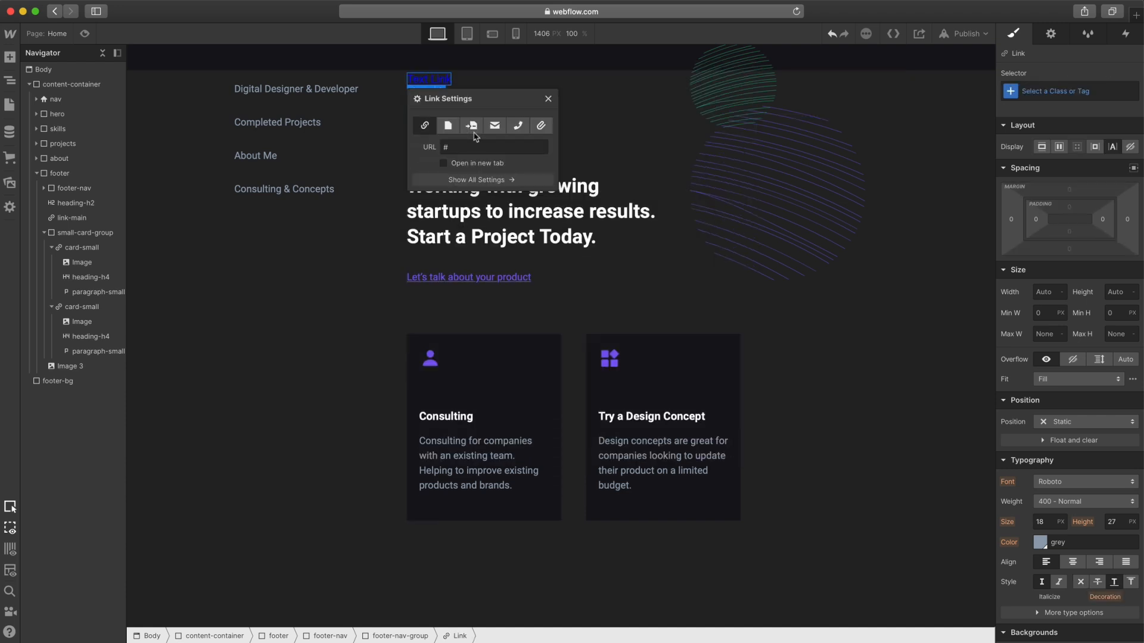
left_click(548, 99)
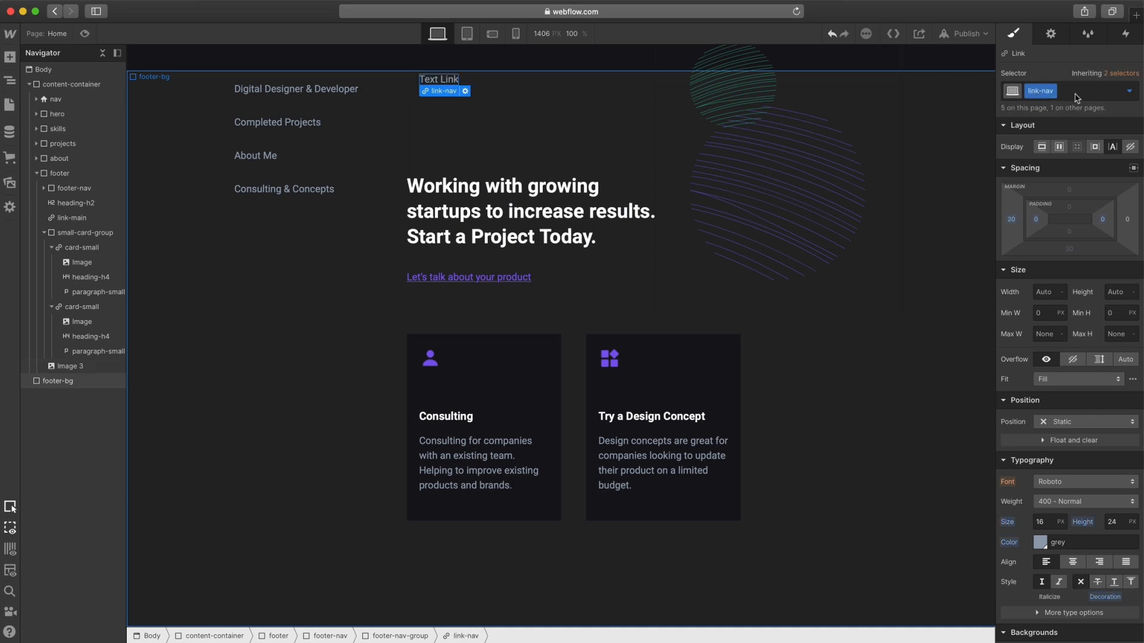
key("super+d")
key("super+d")
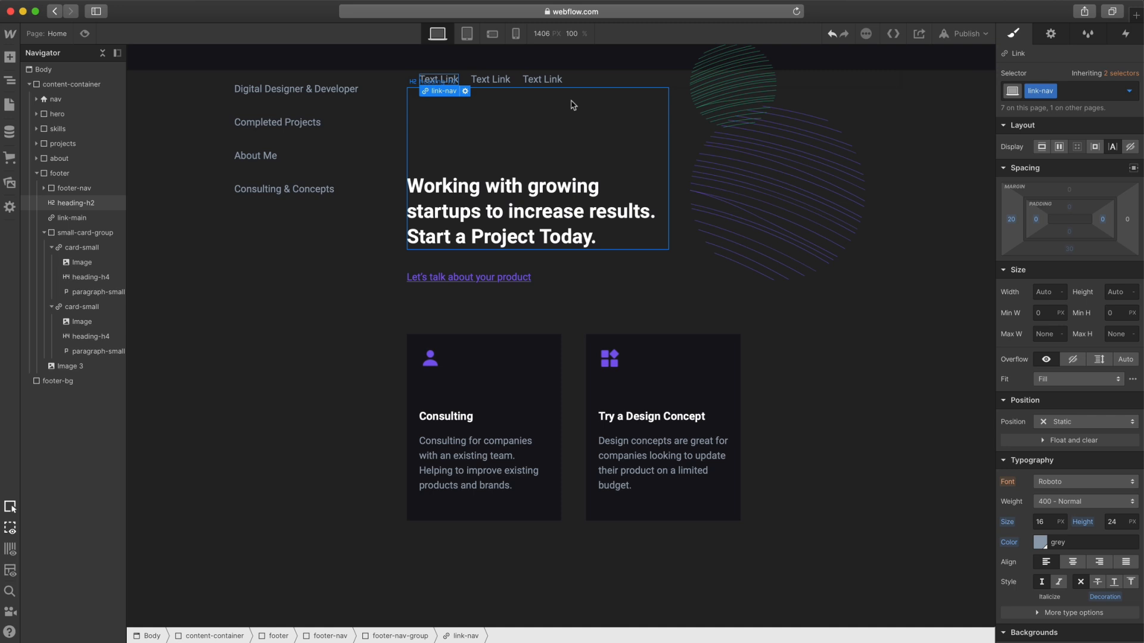
key("super+d")
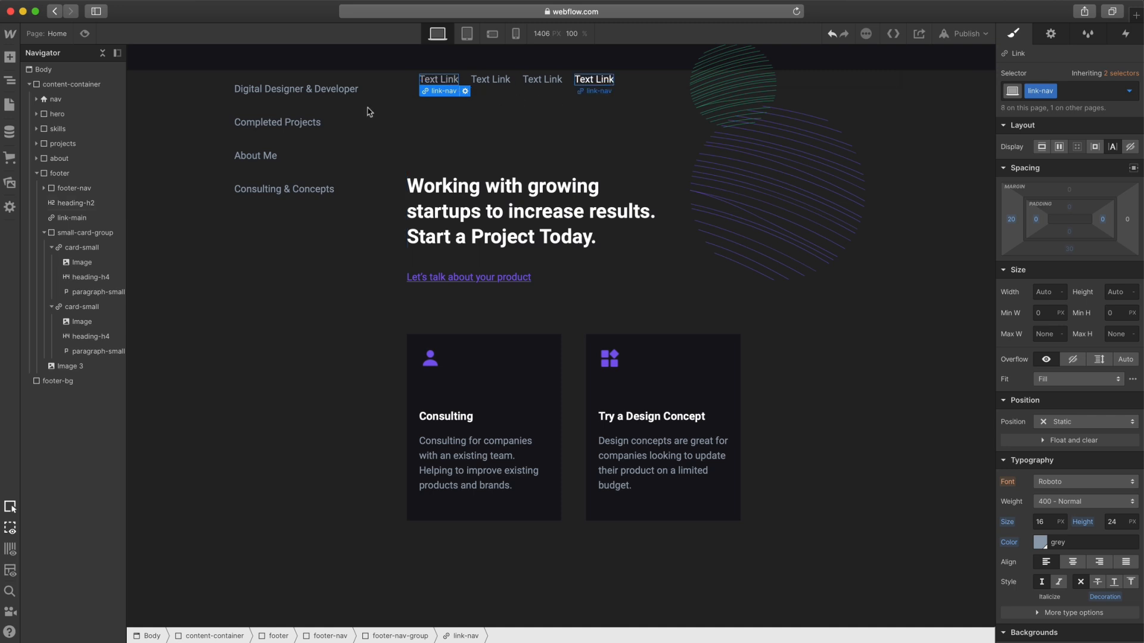
- Set footer-nav-group to a vertical flex layout with its links aligned to the start
left_click(67, 190)
left_click(43, 188)
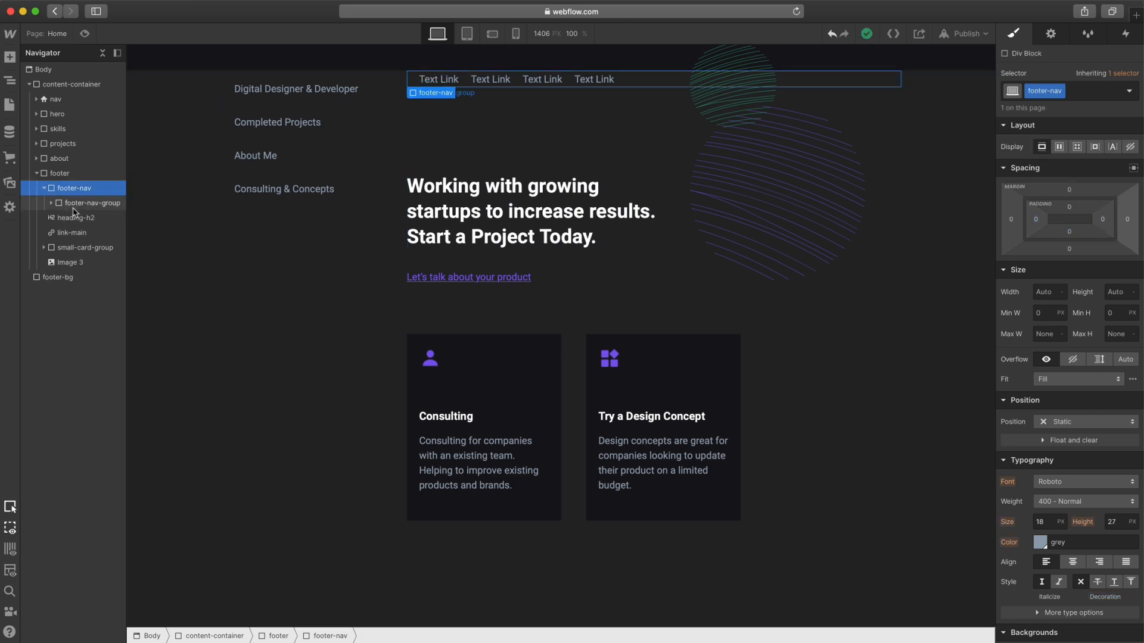
left_click(86, 205)
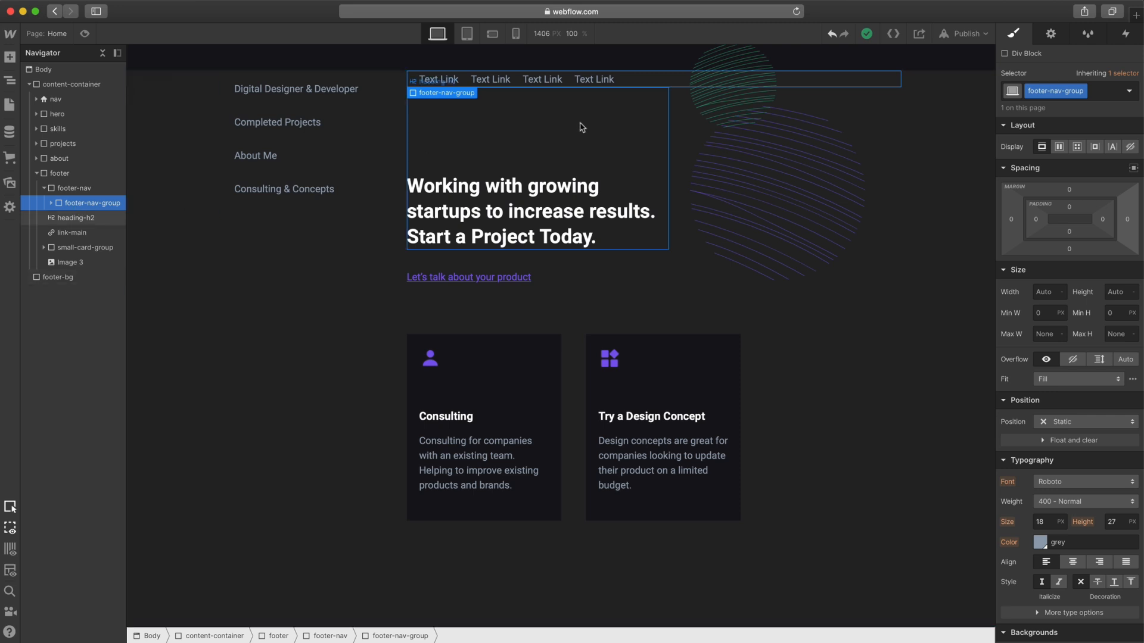
left_click(1059, 147)
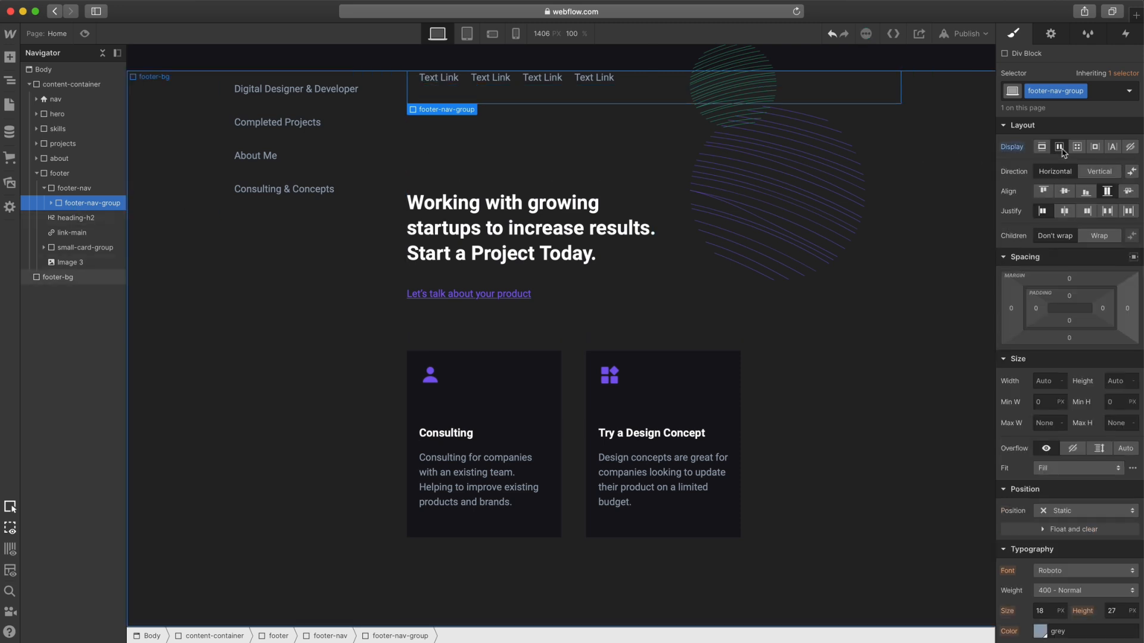
left_click(1099, 173)
left_click(1042, 193)
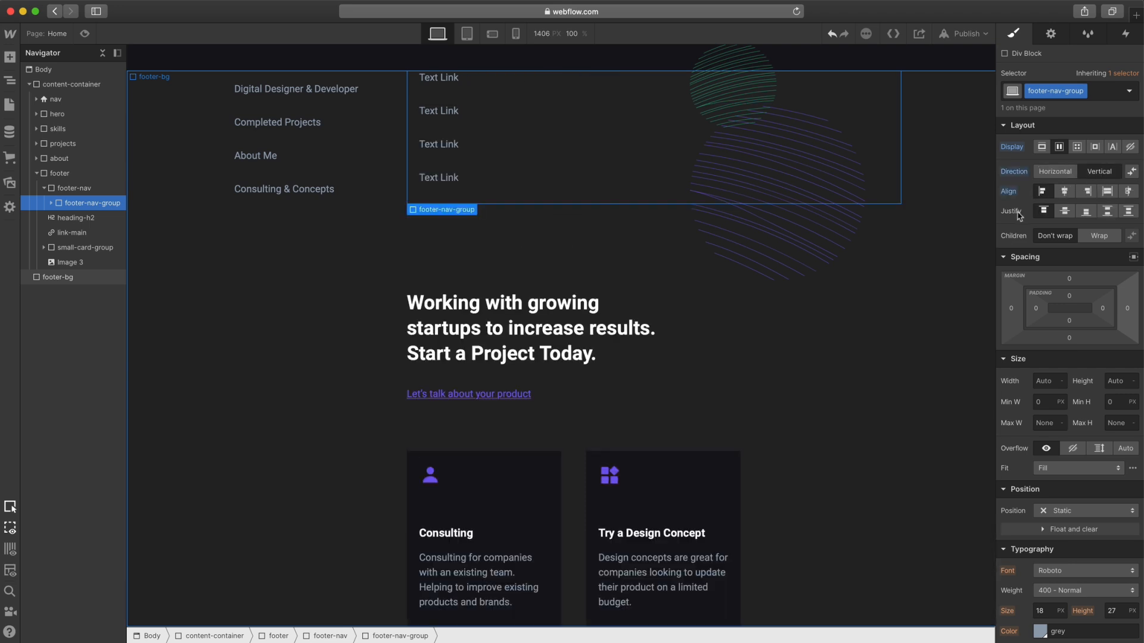
key("Down")
- Set footer-nav to absolute positioning relative to the footer and give it a width of 300px
left_click(79, 191)
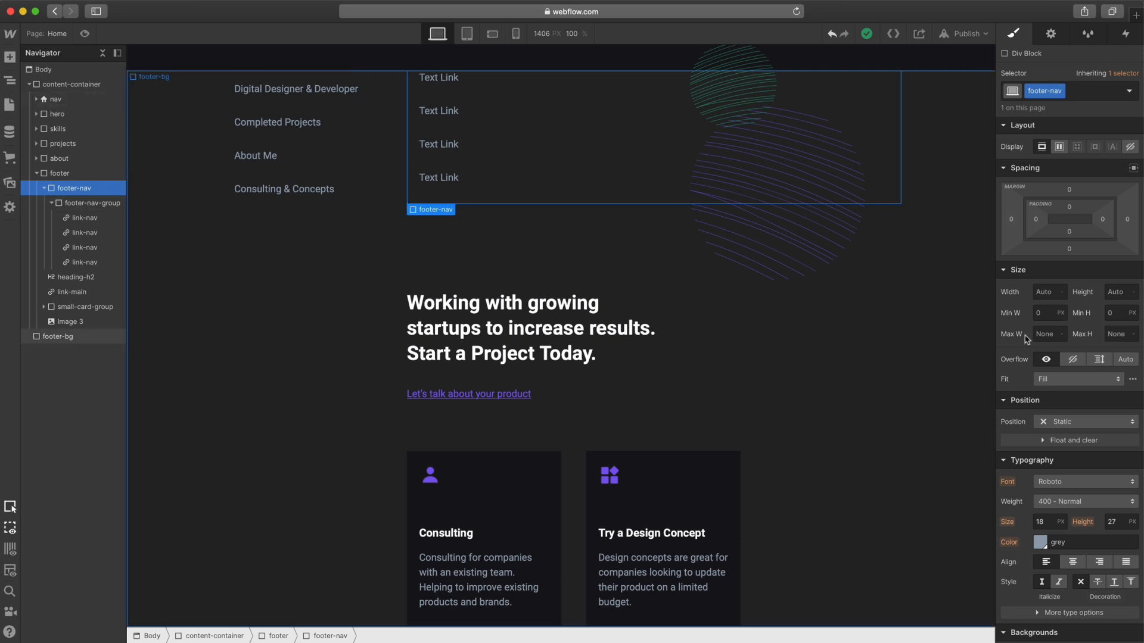
left_click(1072, 426)
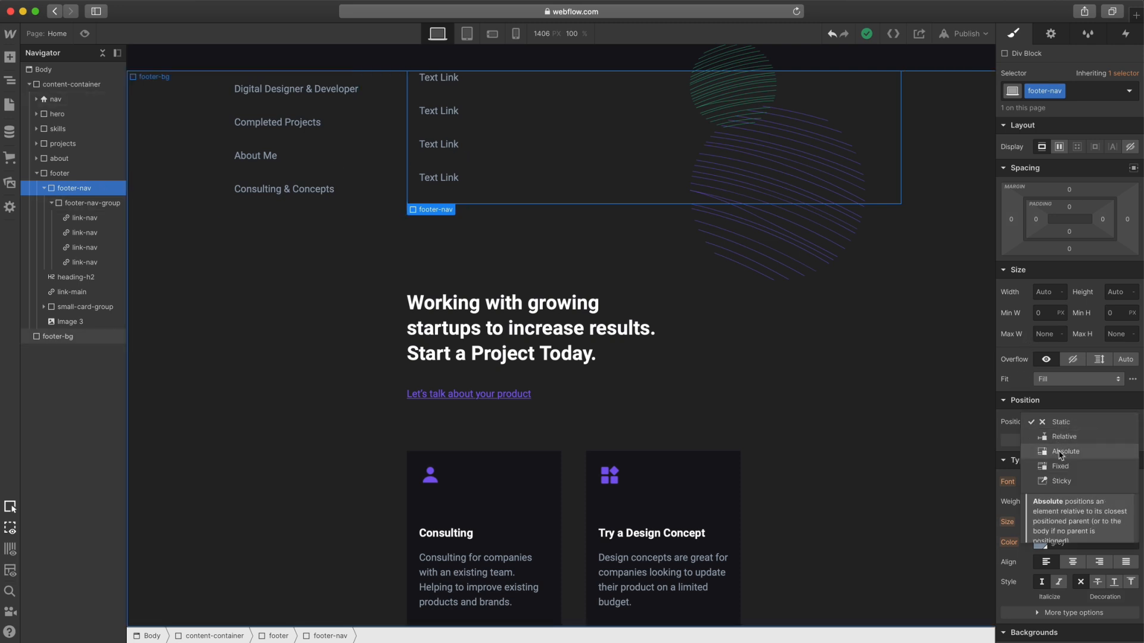
left_click(1060, 451)
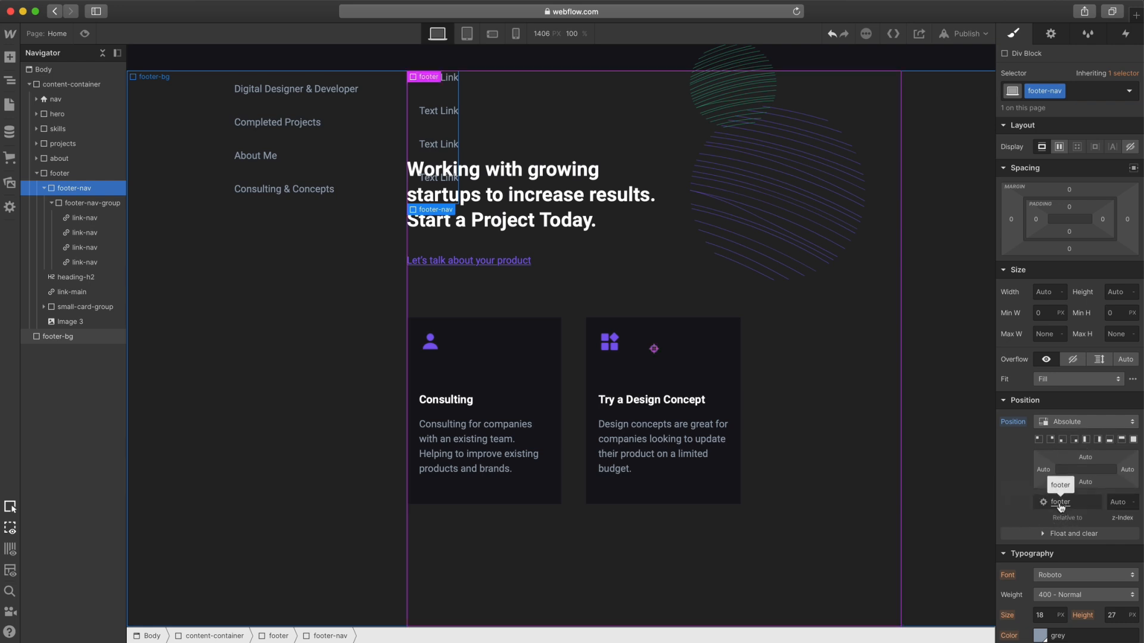
left_click(1045, 294)
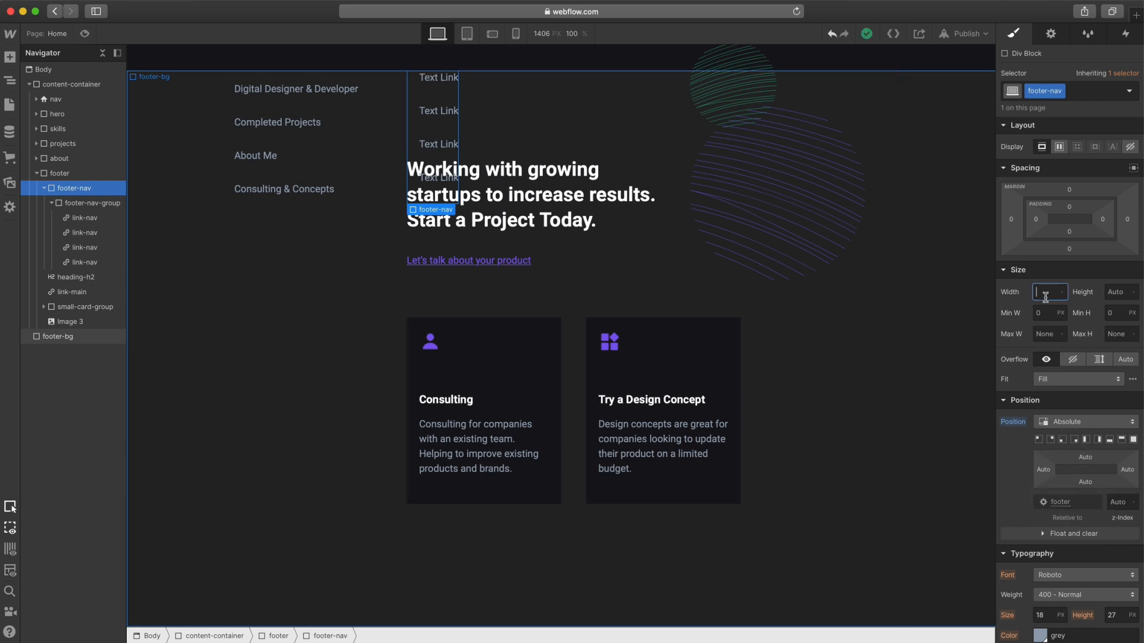
type("300px")
key("Return")
- Give footer-nav a left margin of -300px
left_click(1012, 222)
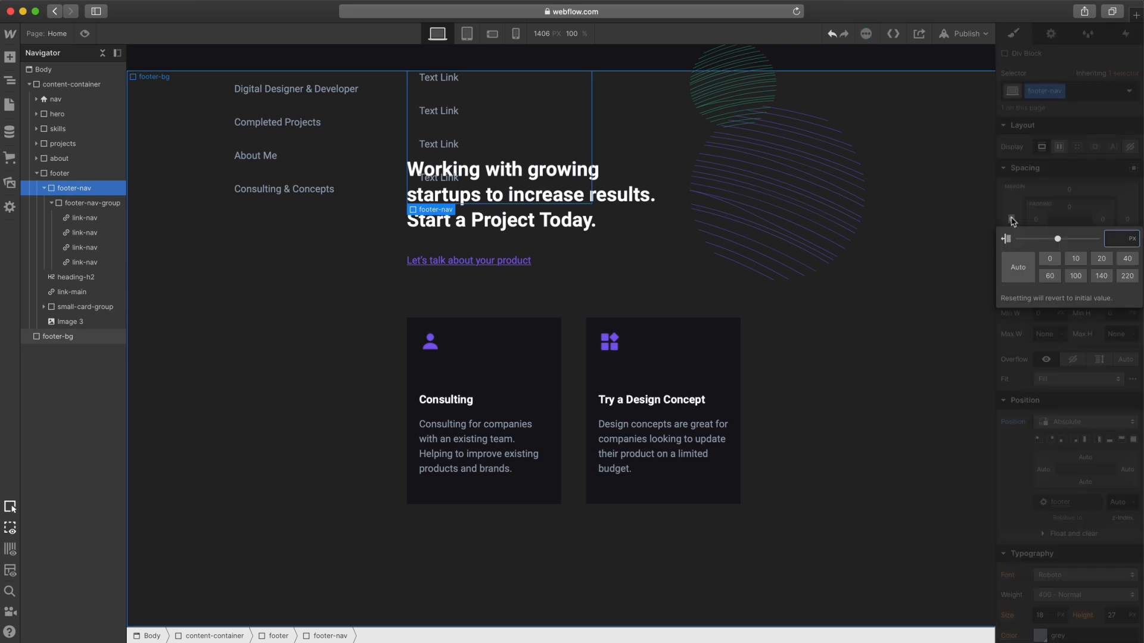
type("-300p")
type("x")
key("Return")
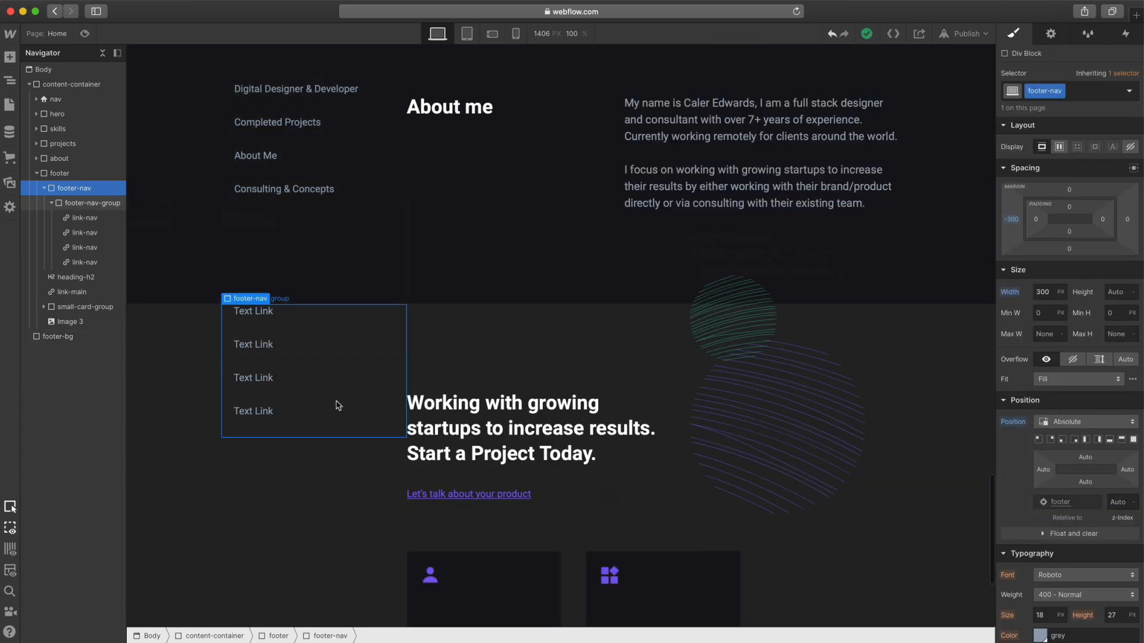
- Set the bottom offset of the absolutely positioned footer-nav to 190px
scroll(292, 370, "down", 2)
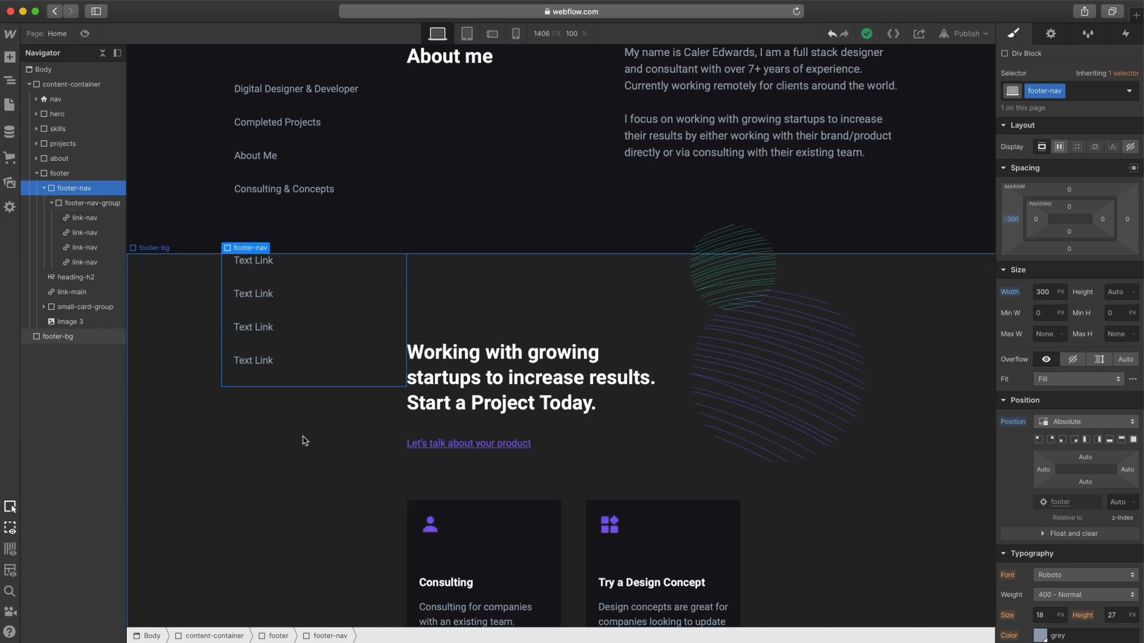
scroll(299, 446, "up", 1)
scroll(301, 102, "down", 4)
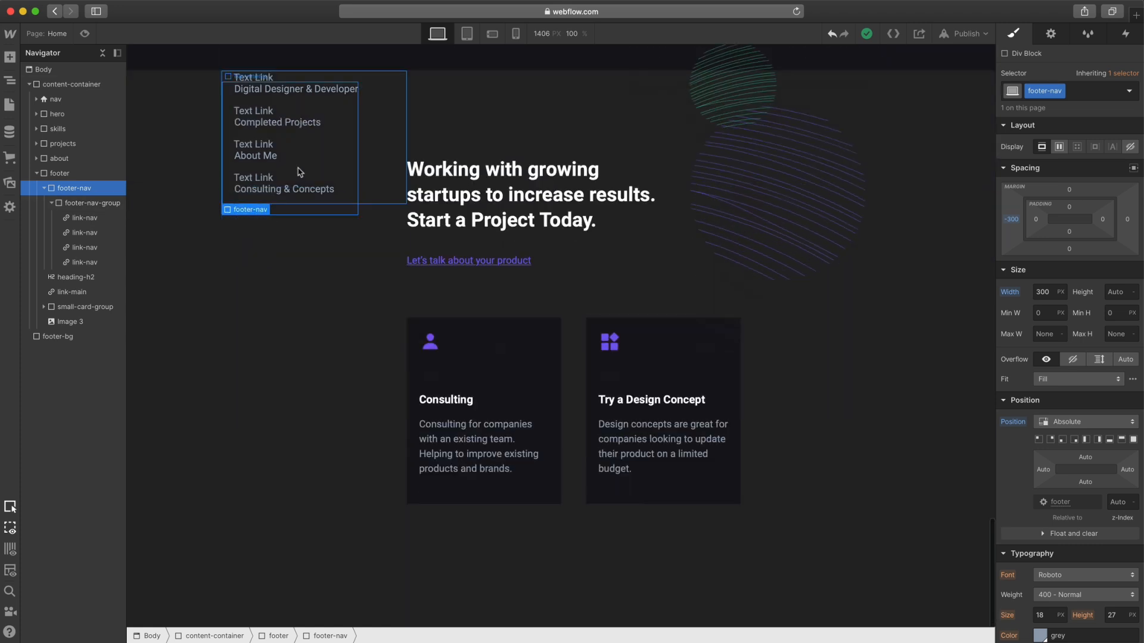
scroll(309, 322, "up", 3)
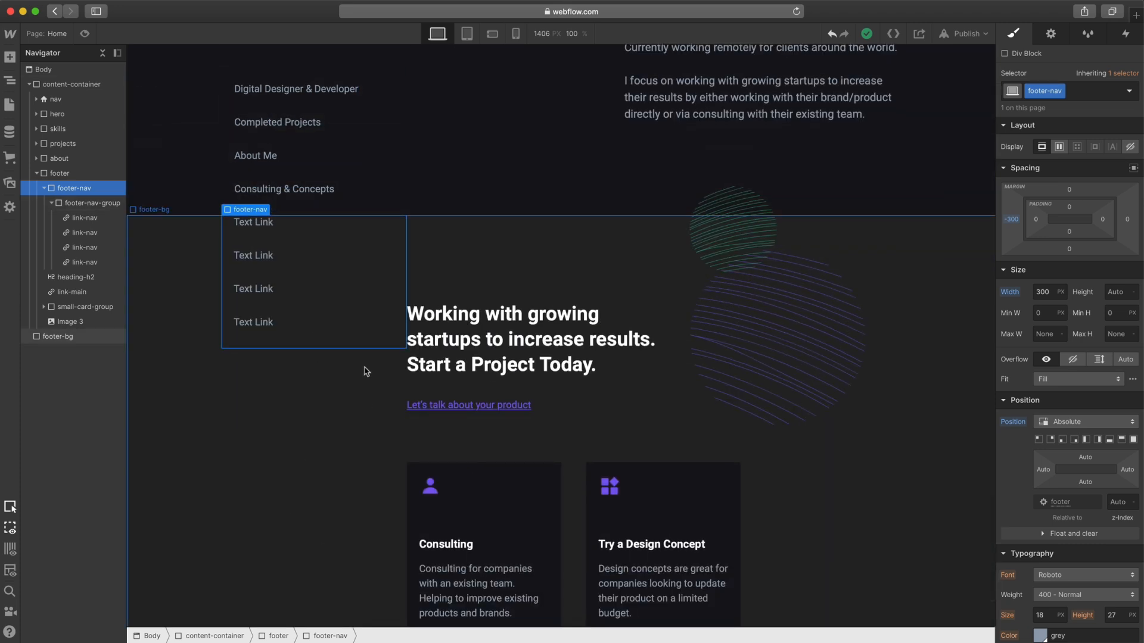
left_click(1085, 482)
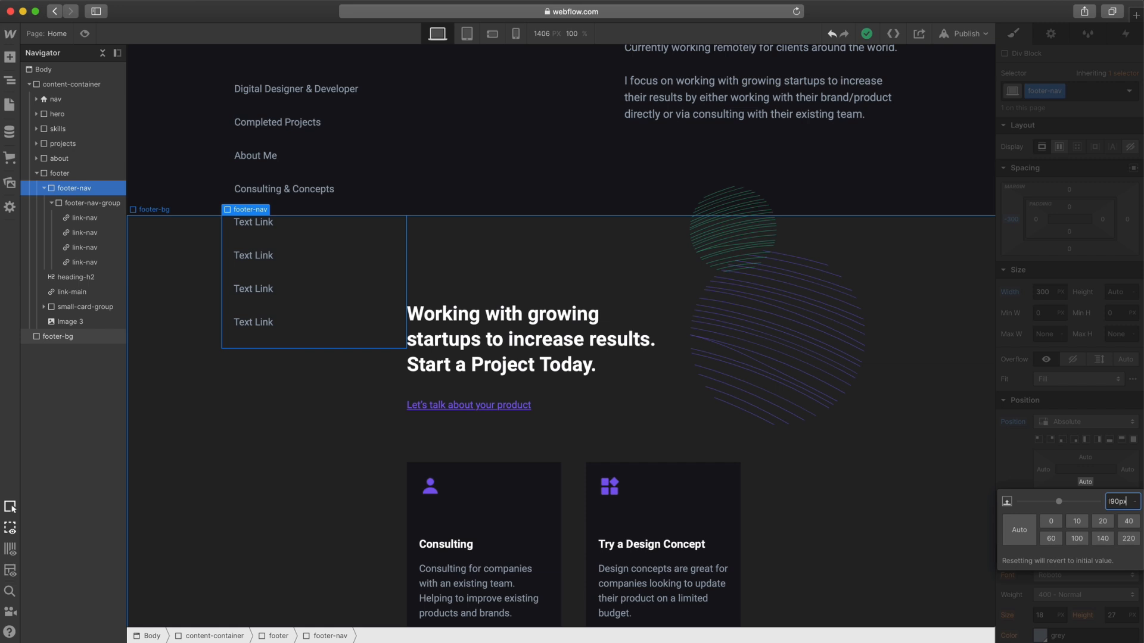
key("Return")
scroll(587, 455, "down", 3)
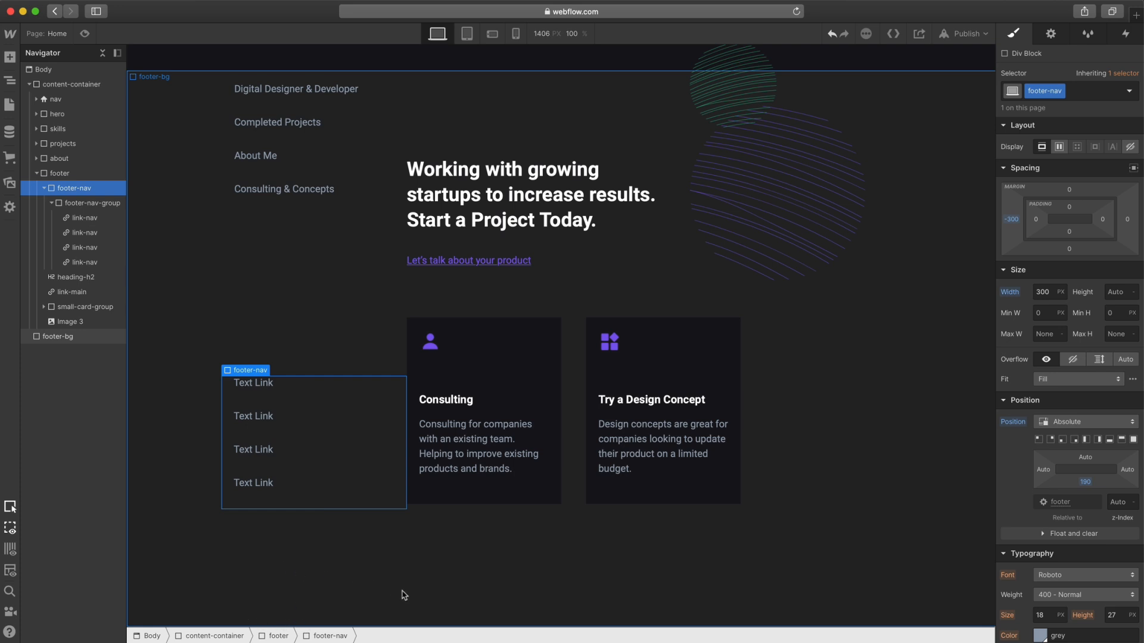
- Change the four footer link texts to Medium Articles, Twitter, Dribbble Projects and Instagram
left_click(257, 383)
double_click(260, 383)
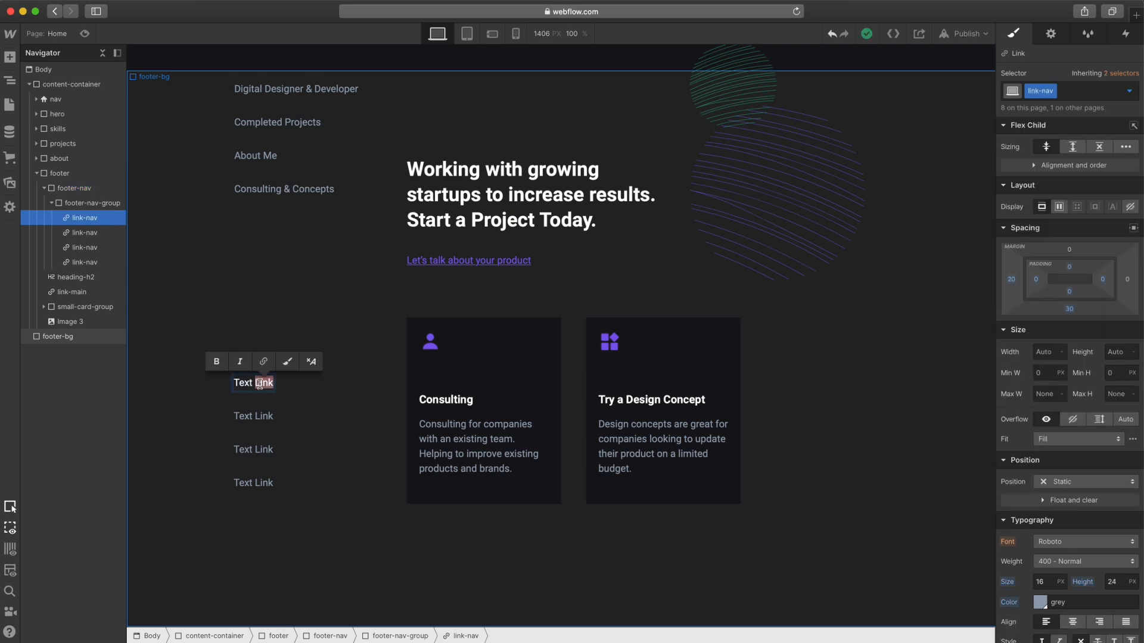
left_click(260, 384)
type("Medium Articles")
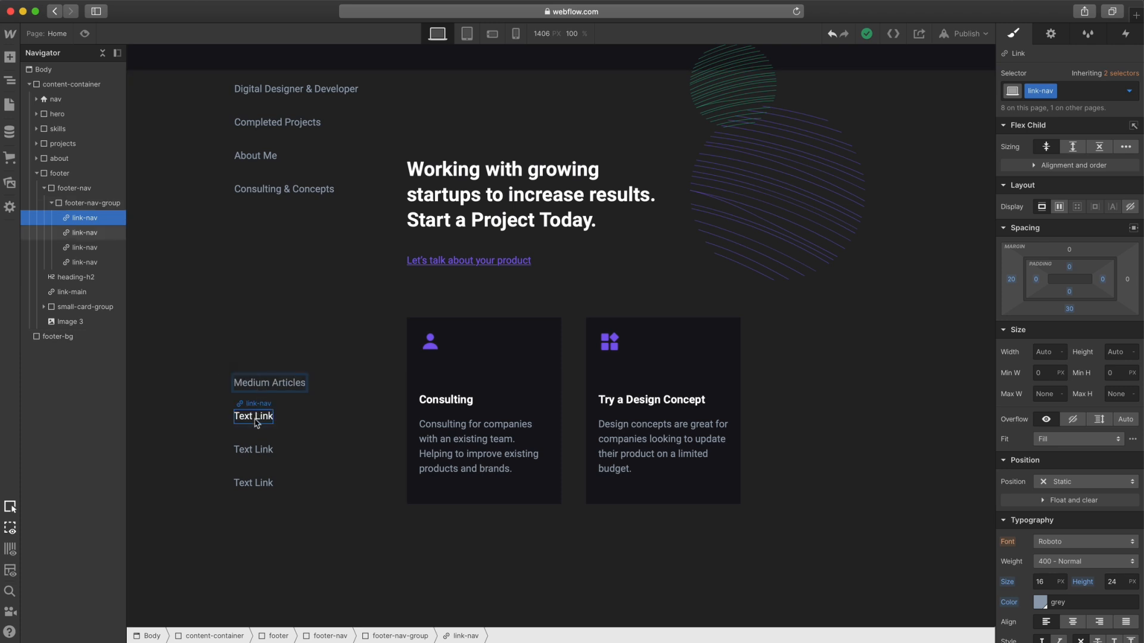
double_click(255, 418)
- Add a heading inside footer-nav-group and make it an H3
left_click(84, 204)
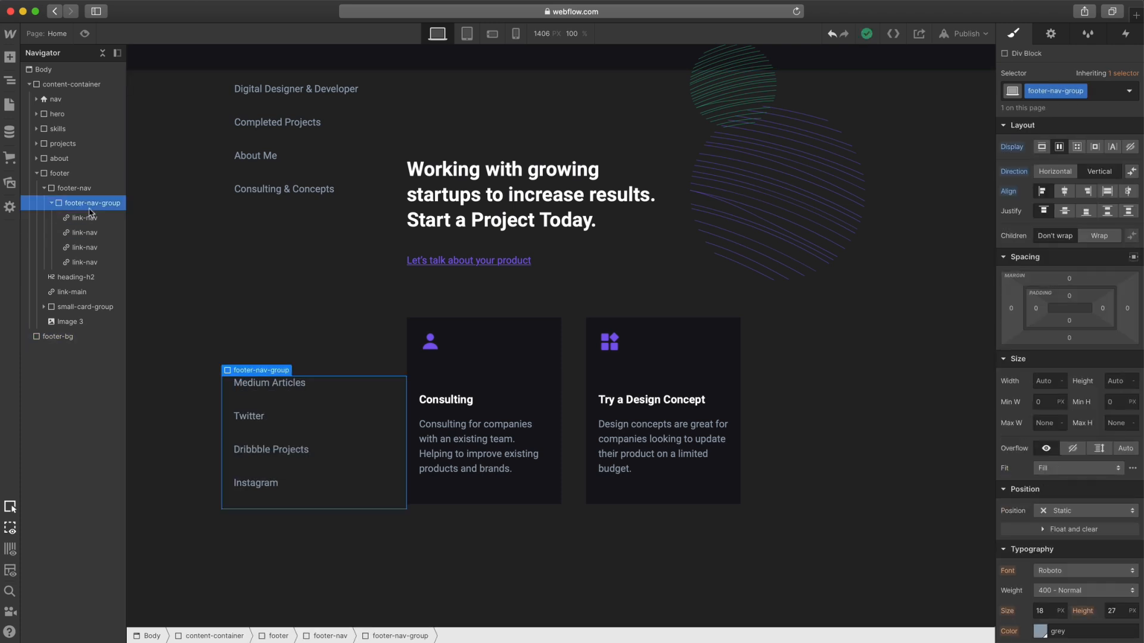
key("super+e")
type("hea")
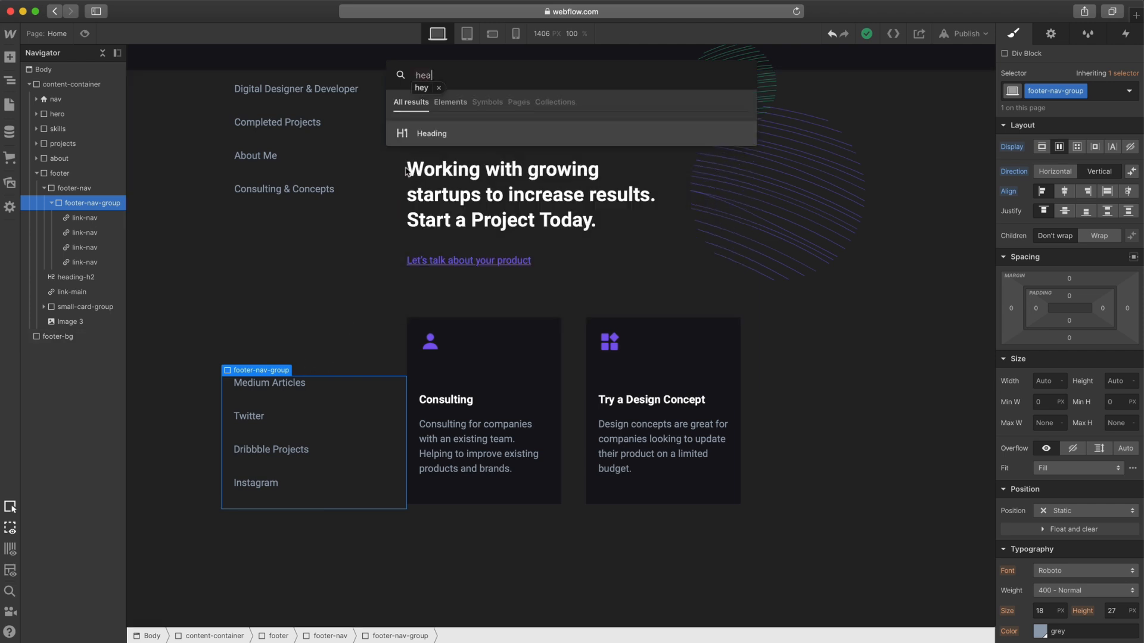
left_click(425, 145)
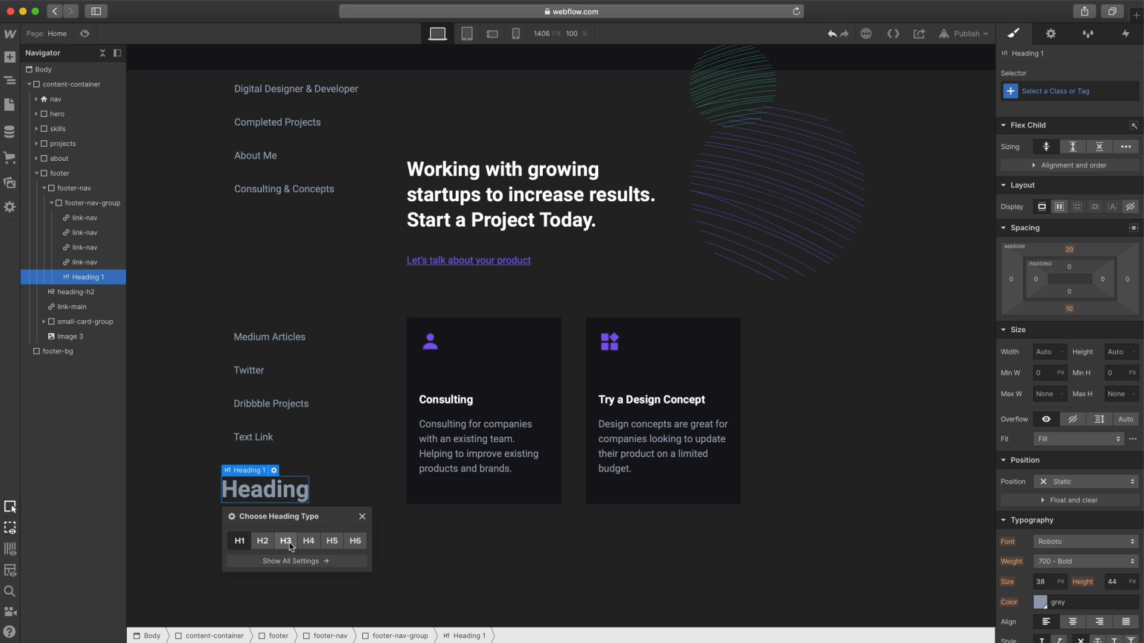
left_click(286, 542)
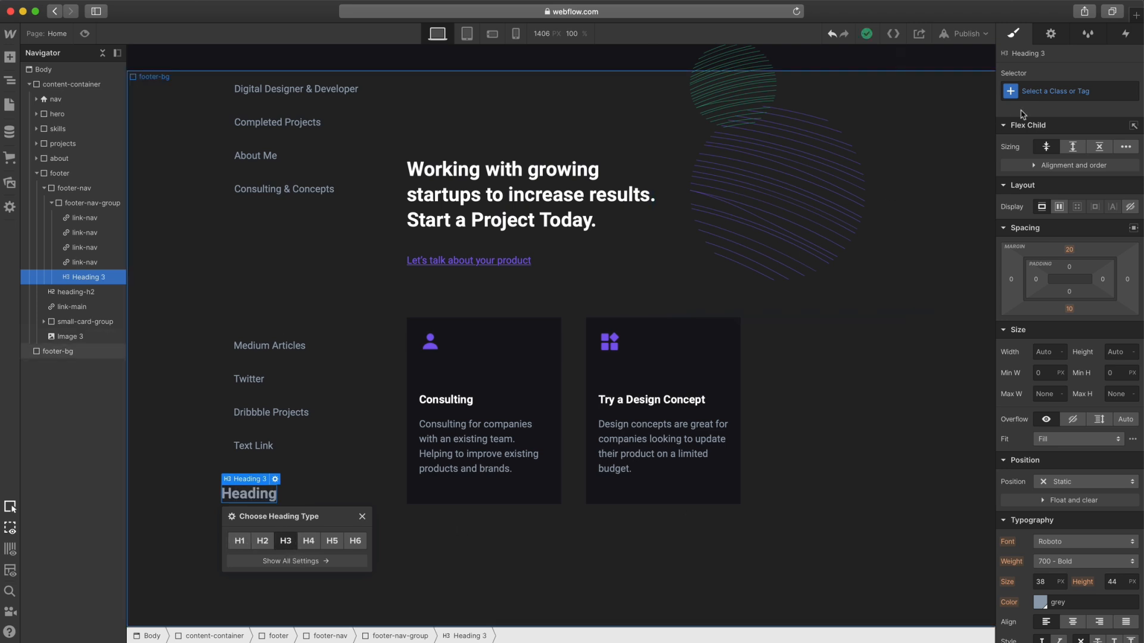
- Give the new H3 heading the existing class heading-h3 plus a new combo class footer-h3
left_click(1050, 85)
type("head")
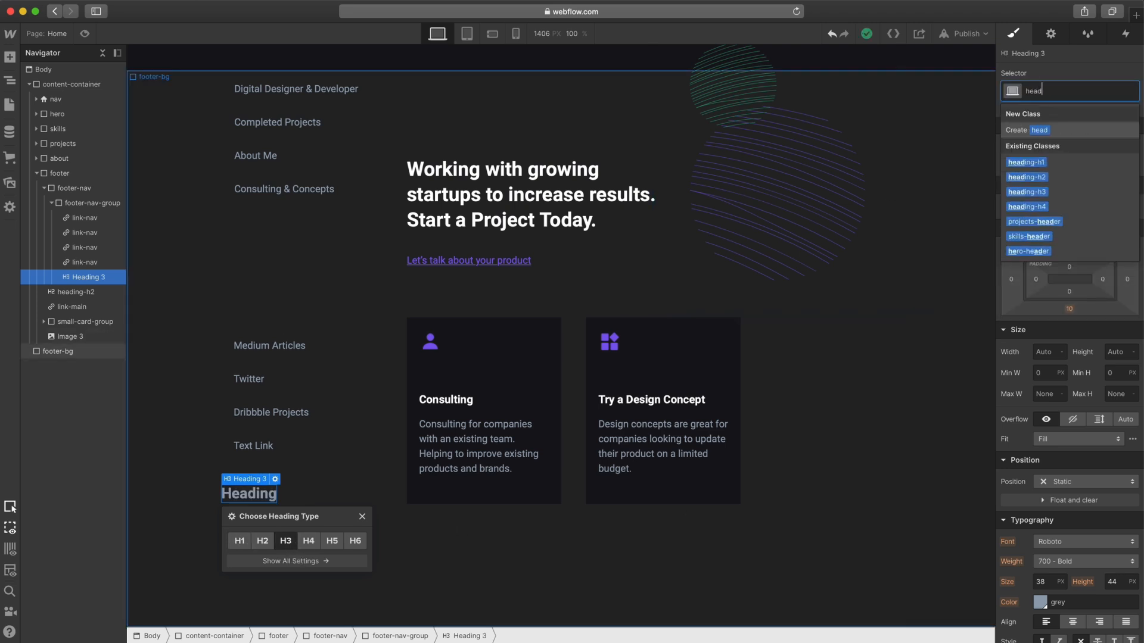
left_click(1025, 192)
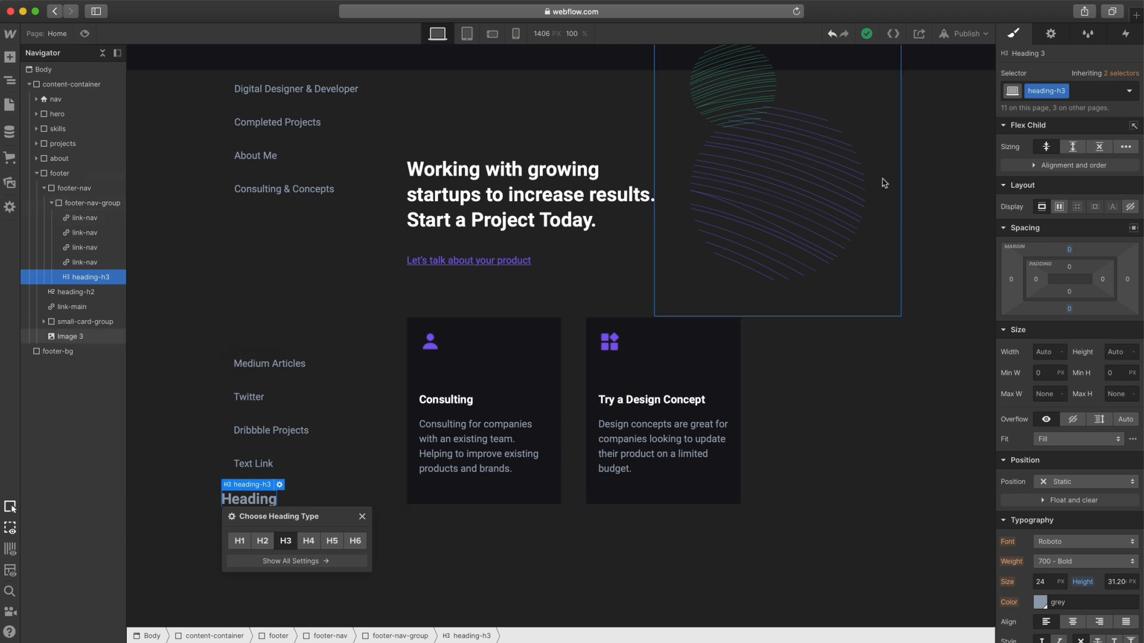
left_click(1083, 90)
type("footer-h")
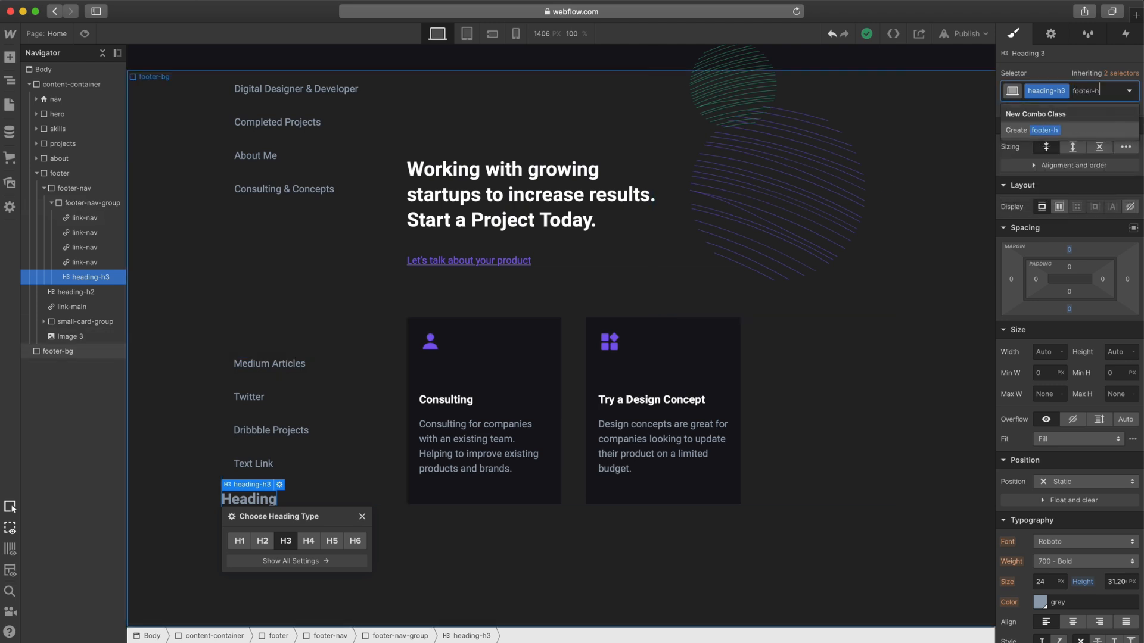
key("Return")
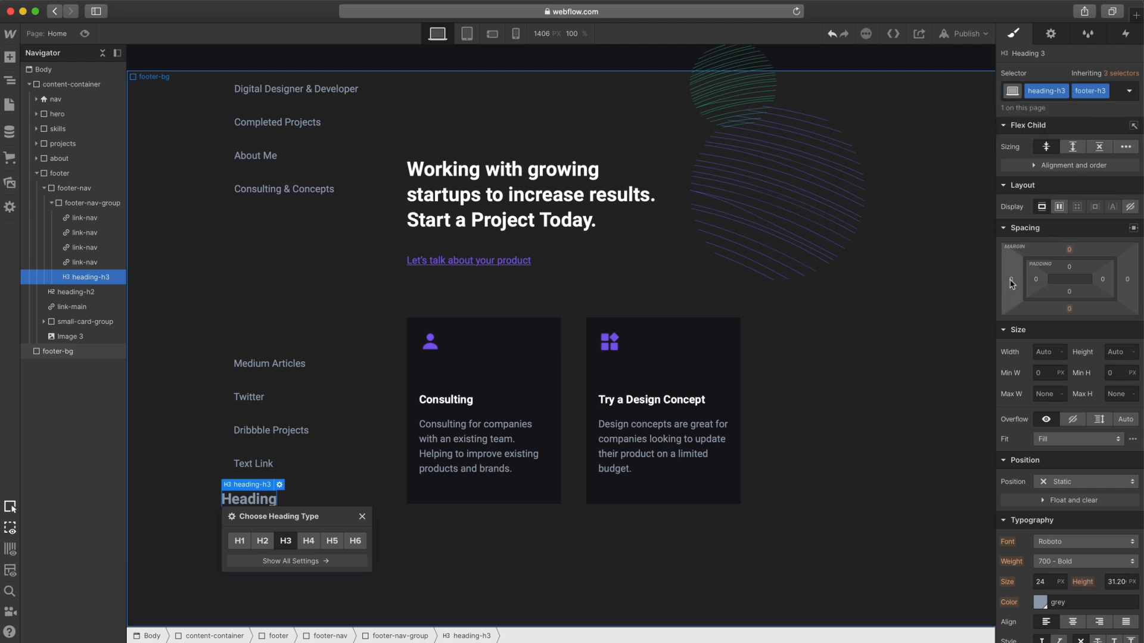
- Set the footer-h3 heading's left margin and bottom margin to 20px each
left_click(1011, 280)
type("20")
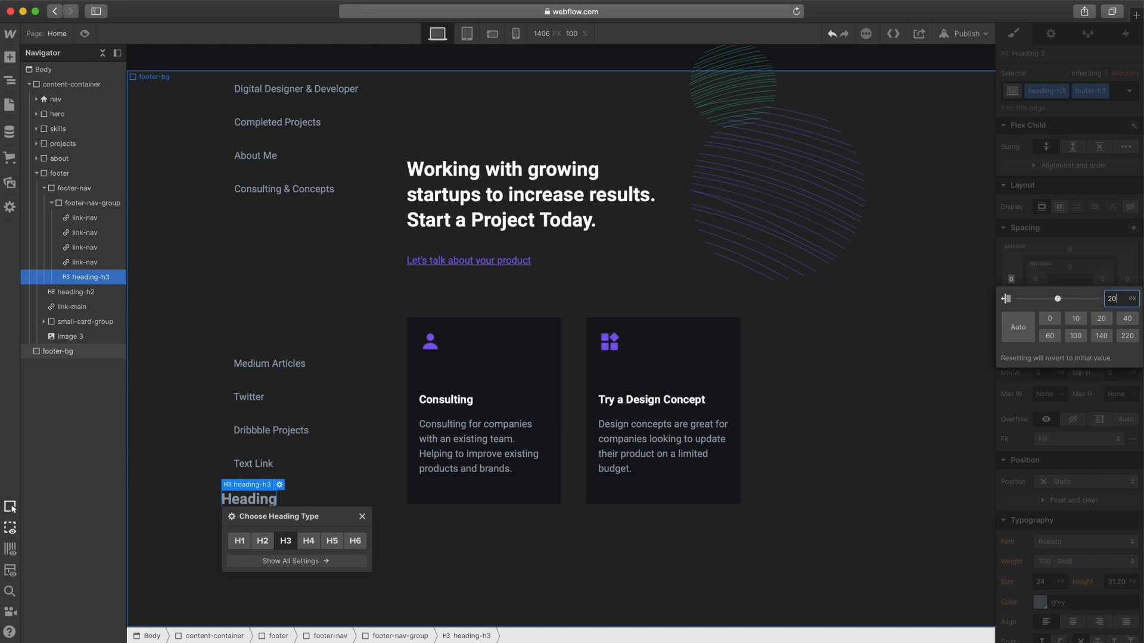
key("Return")
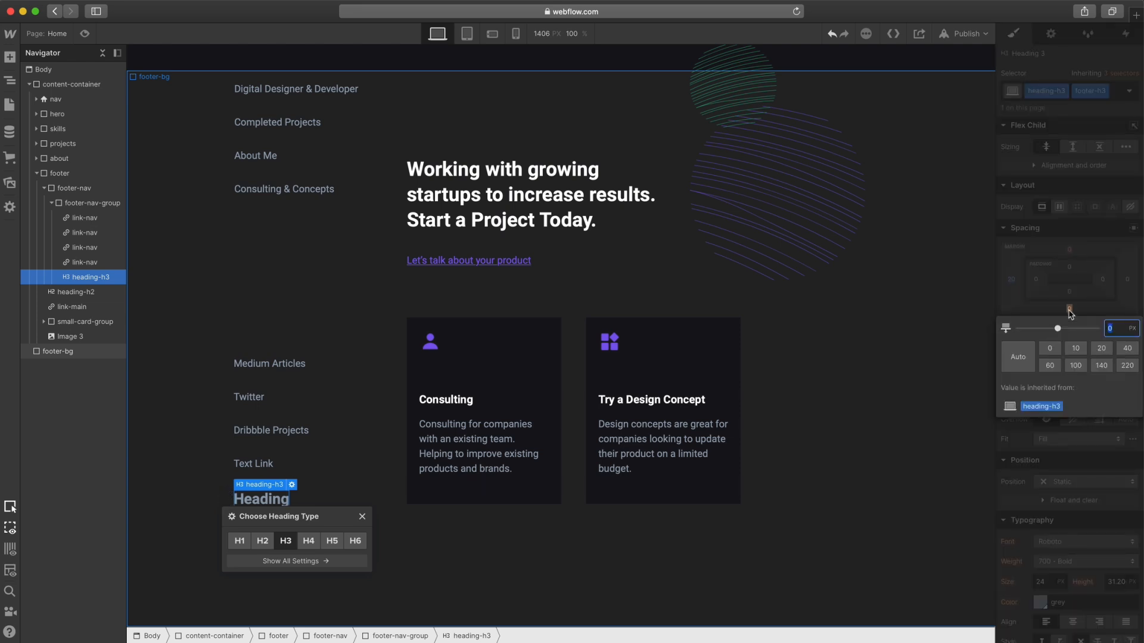
key("Return")
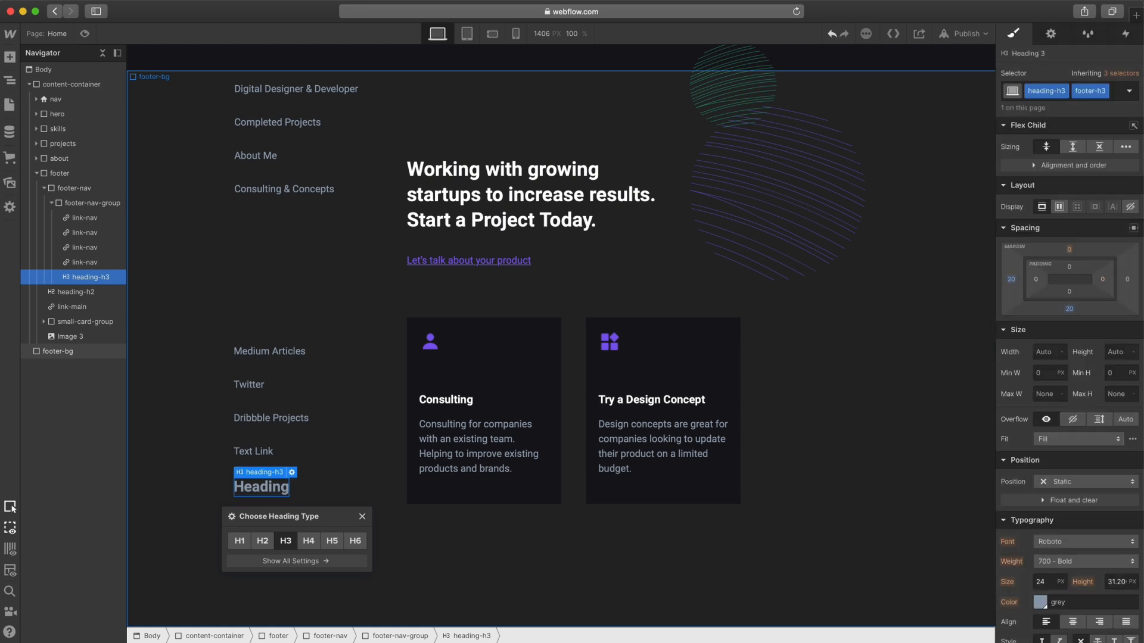
- Move the heading above the links in footer-nav-group and change its text to Social
left_click_drag(92, 261, 85, 217)
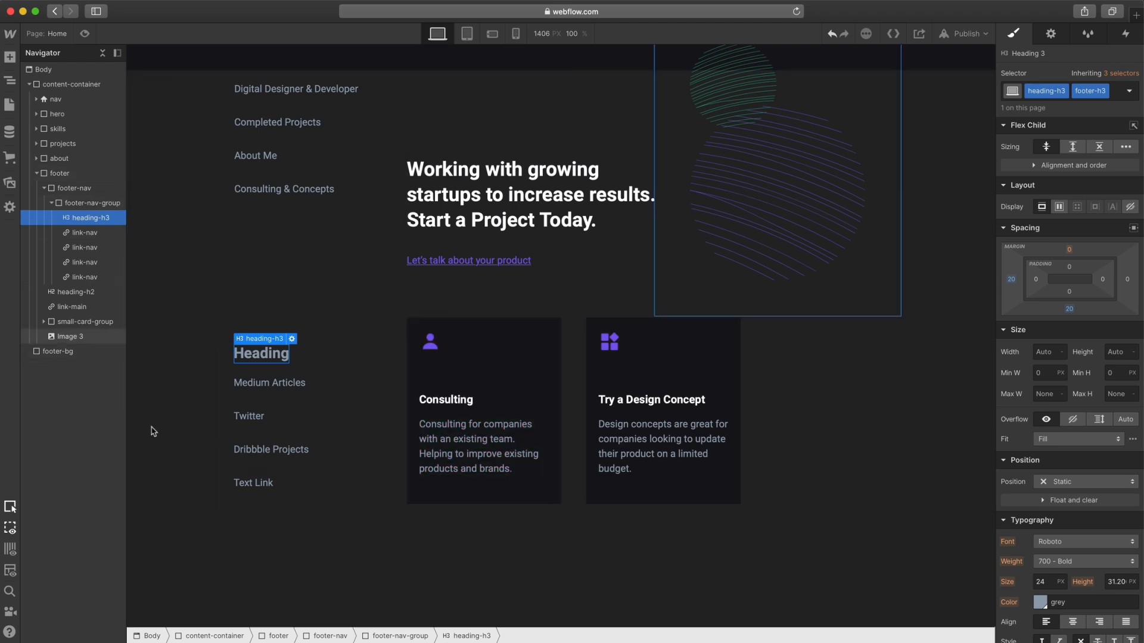
left_click(184, 524)
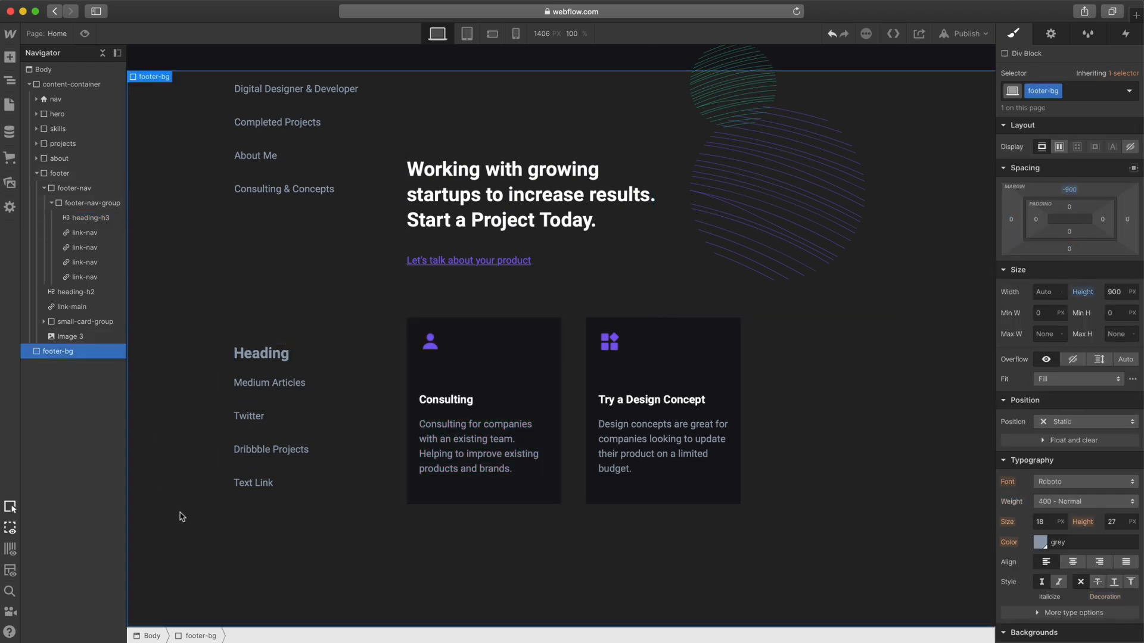
left_click(257, 350)
double_click(257, 350)
type("Social")
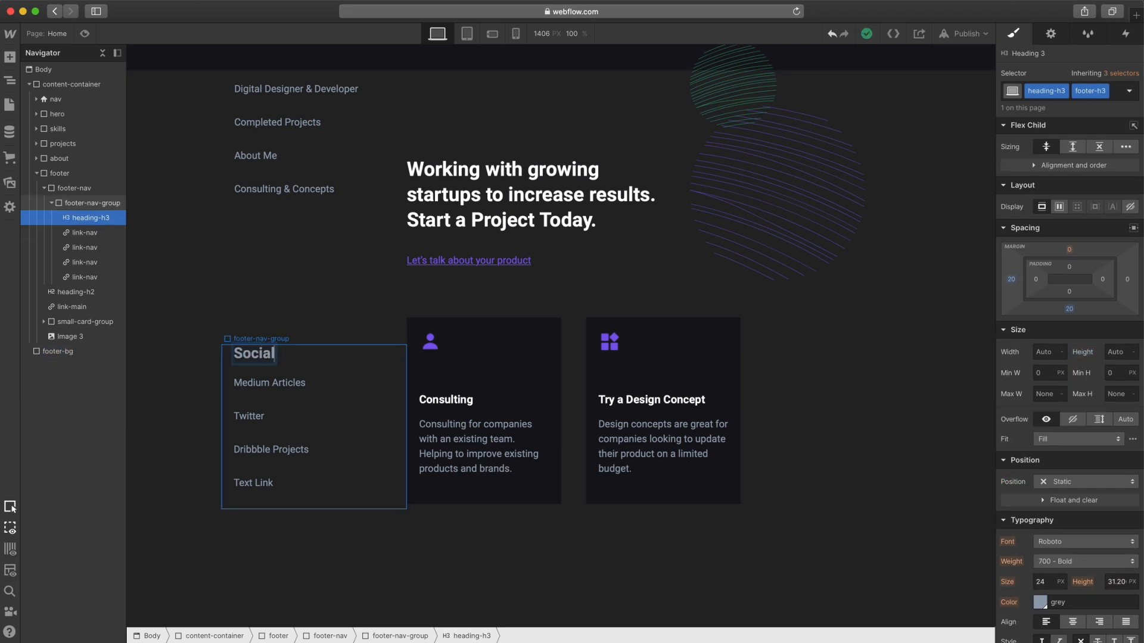
left_click(191, 375)
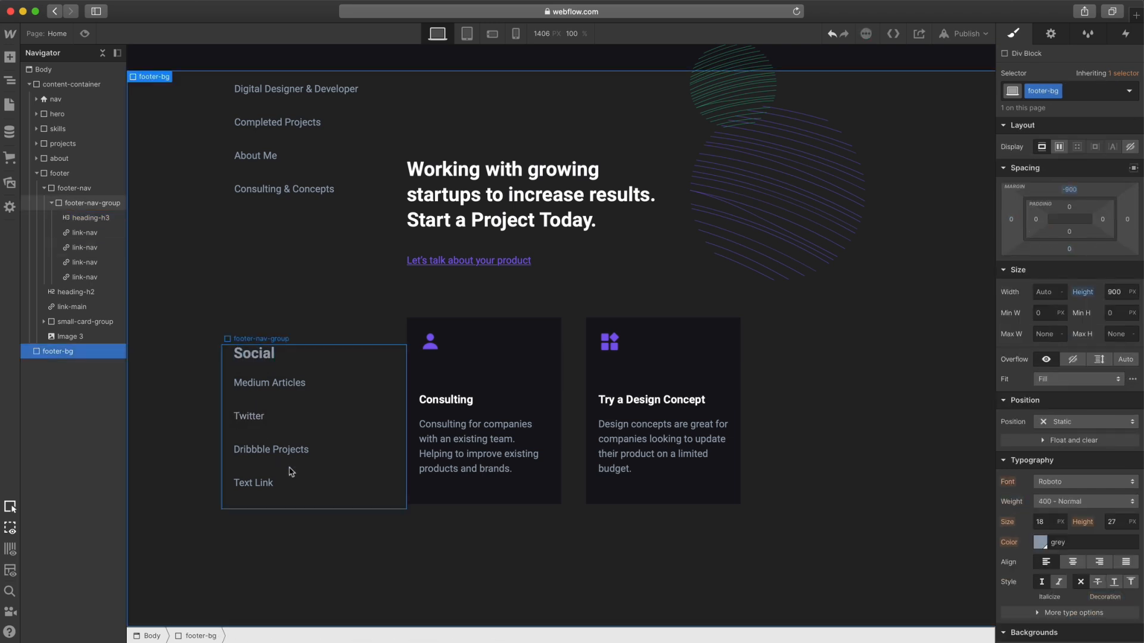
- Set the height of the footer div block to 1000px
left_click(77, 176)
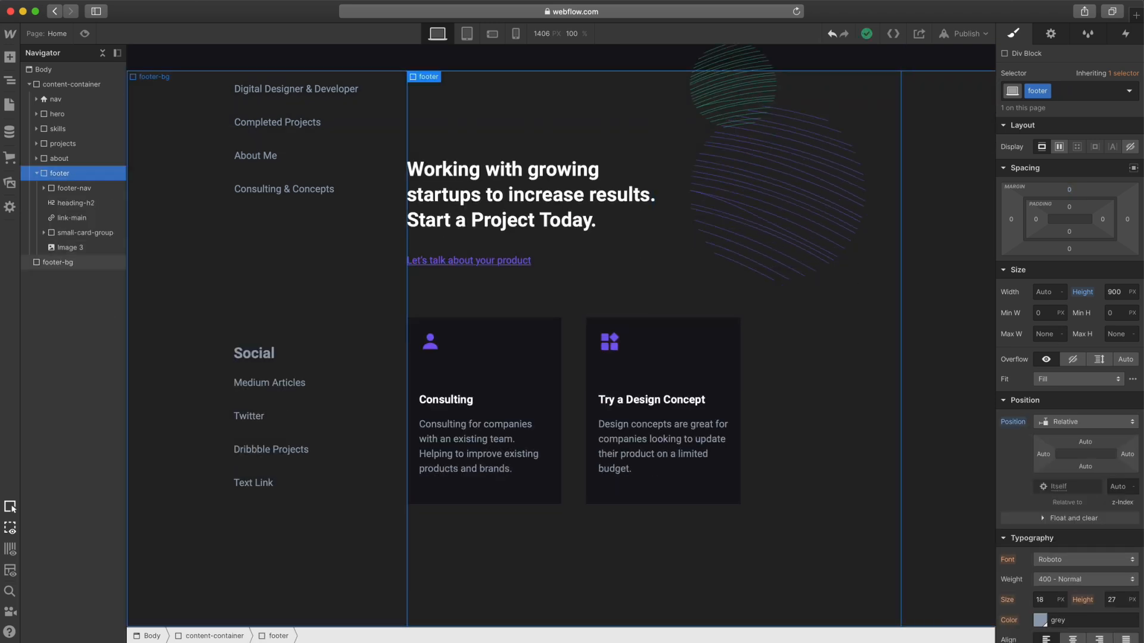
left_click(1114, 292)
key("Return")
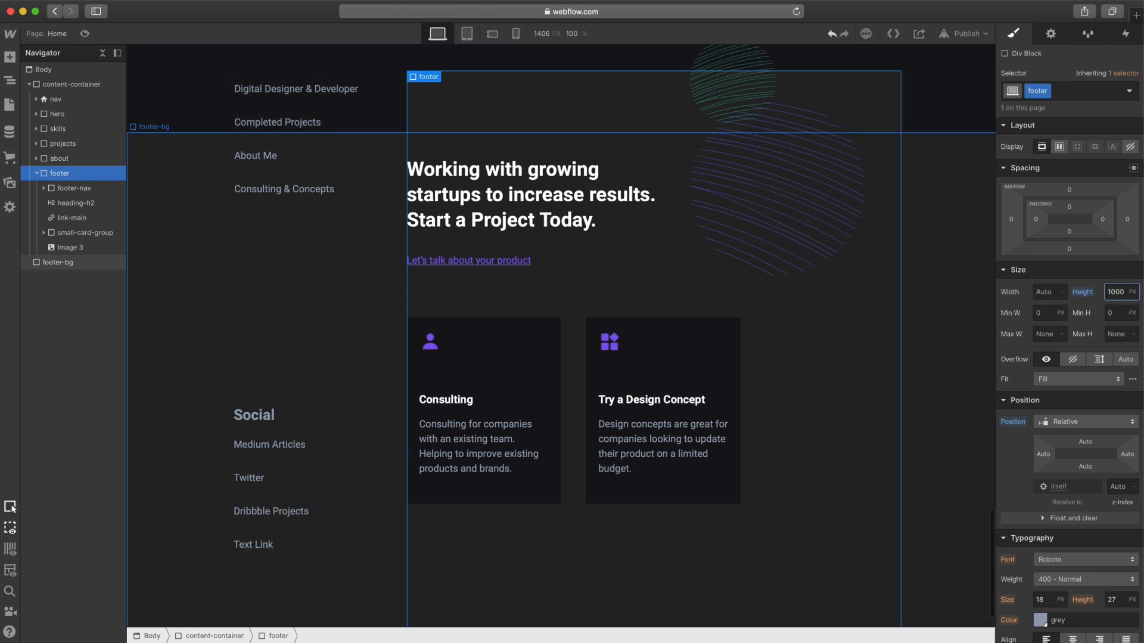
- Set footer-bg's height to 1000px and its top margin to -1000px
left_click(107, 266)
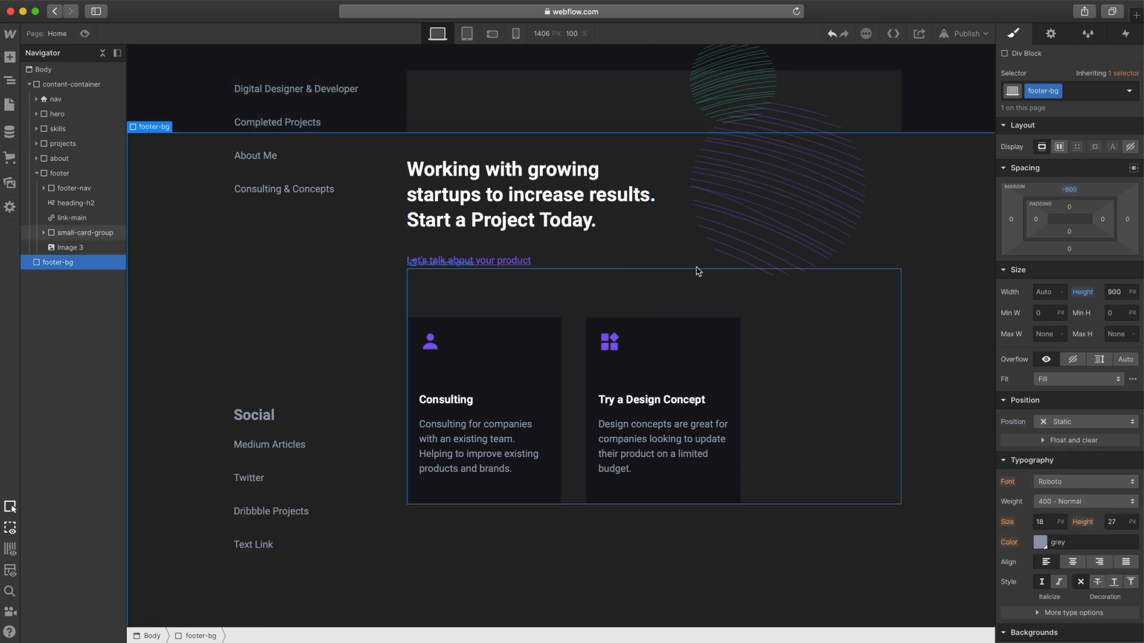
left_click(1112, 292)
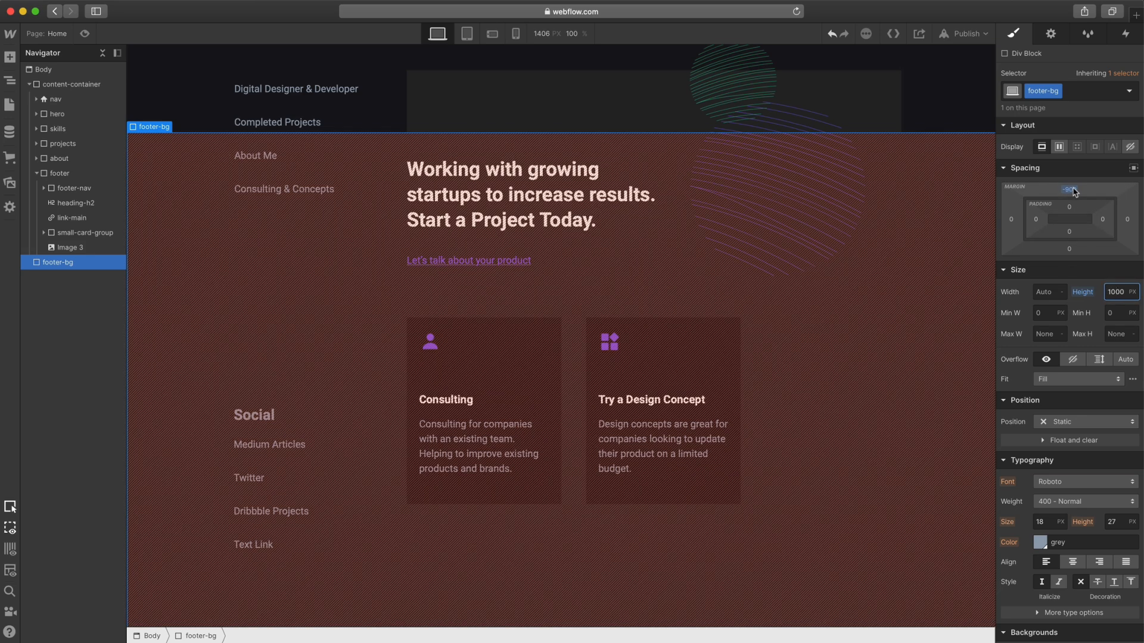
left_click(1071, 190)
type("-1000")
key("Return")
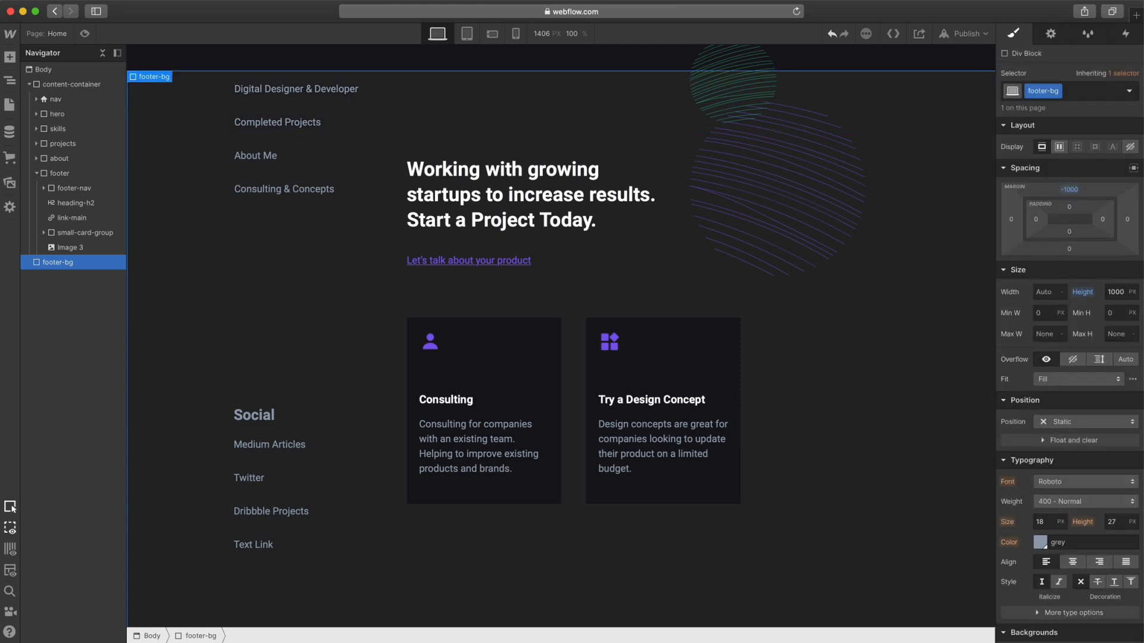
- Raise footer-nav by setting its bottom offset to 240px
left_click(72, 188)
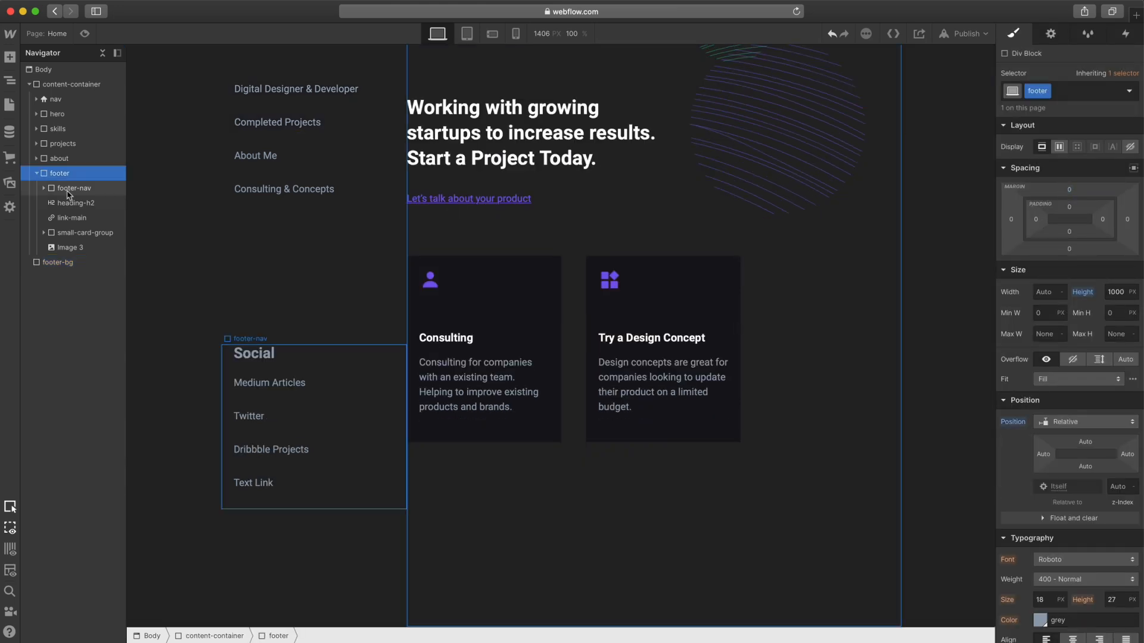
left_click_drag(1086, 481, 1099, 389)
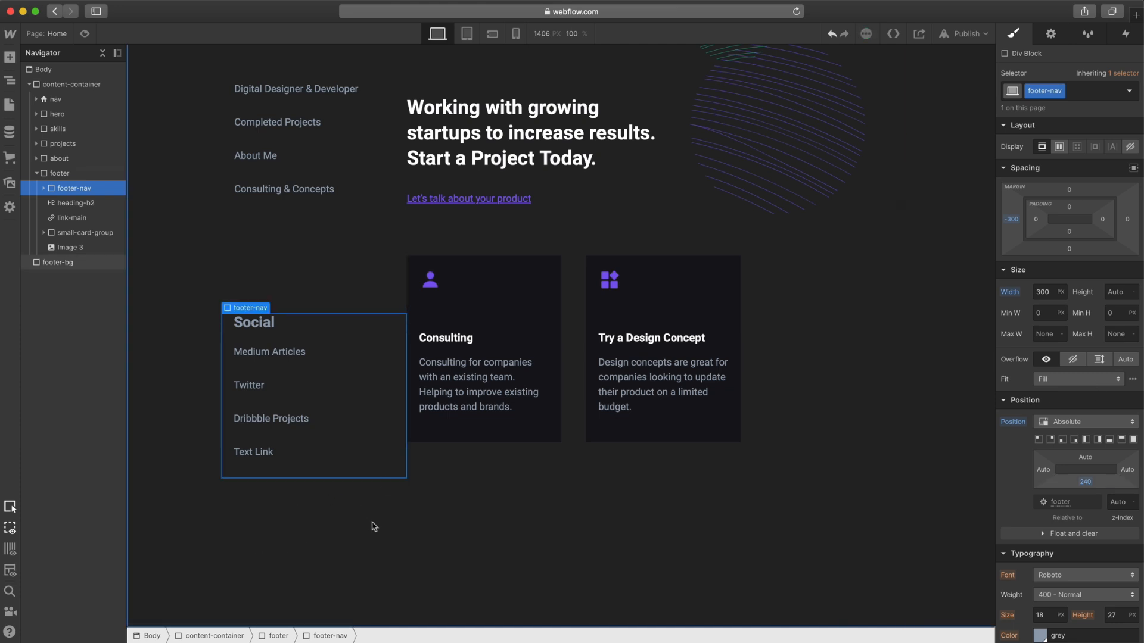
- Raise footer-nav further by setting its bottom offset to 290px
left_click_drag(1090, 483, 1117, 385)
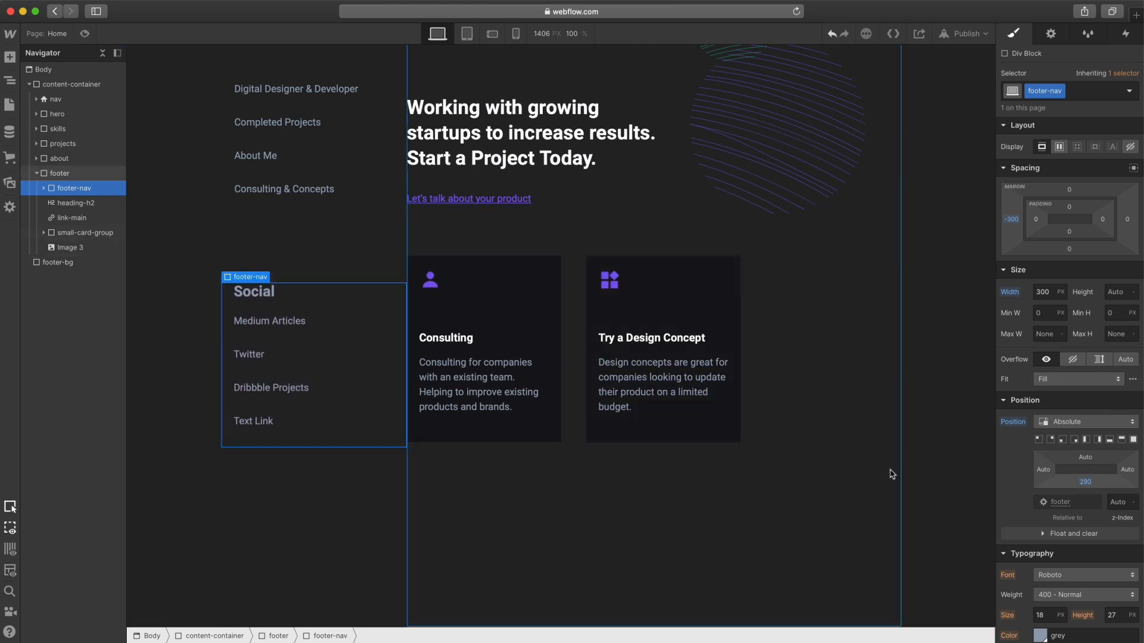
- Preview the page from hero to footer, checking the fixed navigation, the project cards, the footer cards and the Social links
left_click(85, 34)
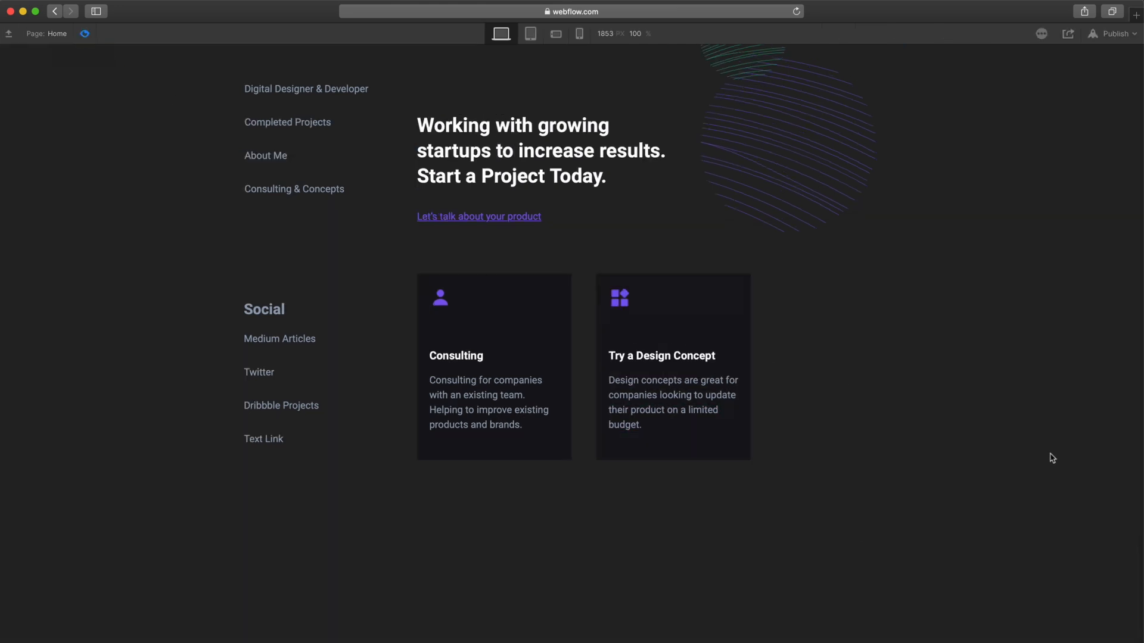
scroll(1052, 458, "up", 15)
scroll(1054, 458, "up", 6)
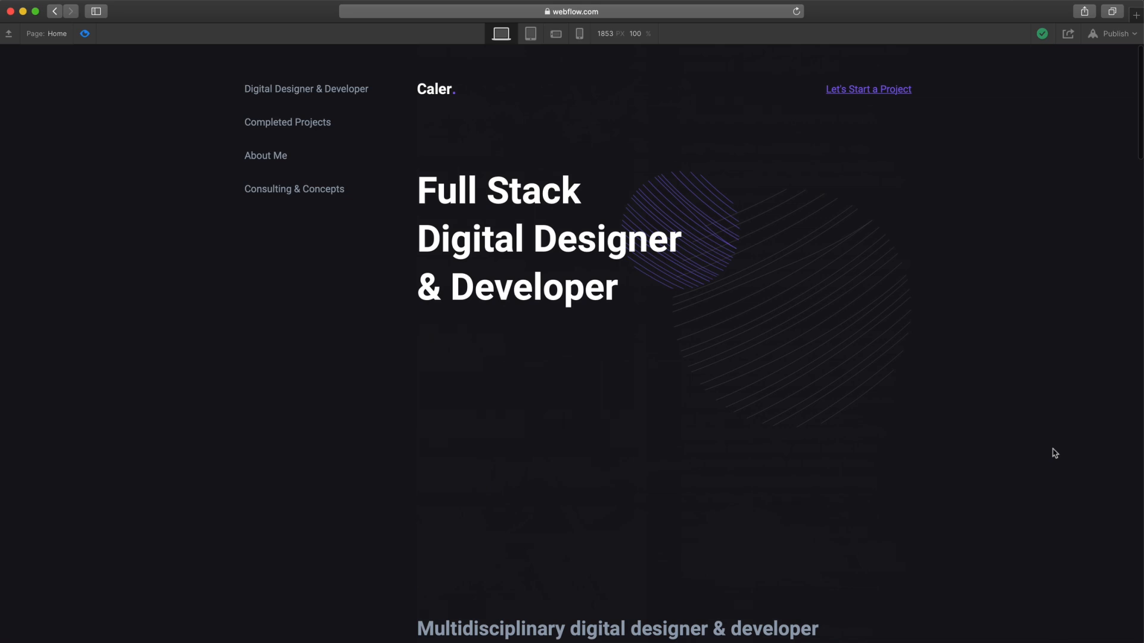
scroll(596, 209, "down", 2)
scroll(739, 242, "up", 2)
scroll(1019, 255, "down", 15)
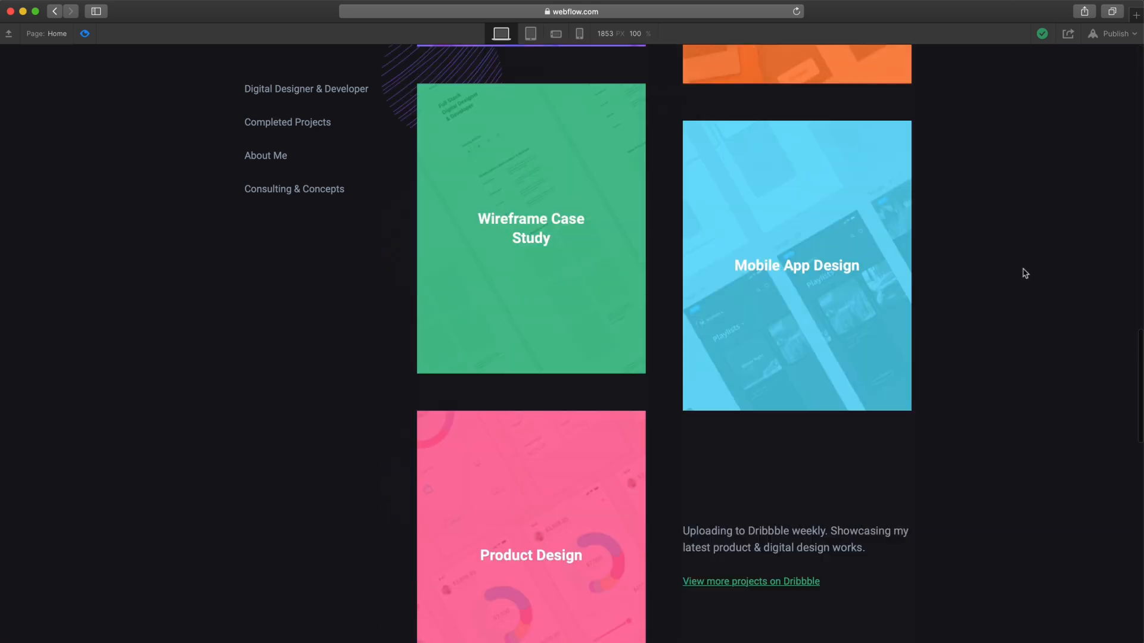
scroll(1026, 272, "down", 8)
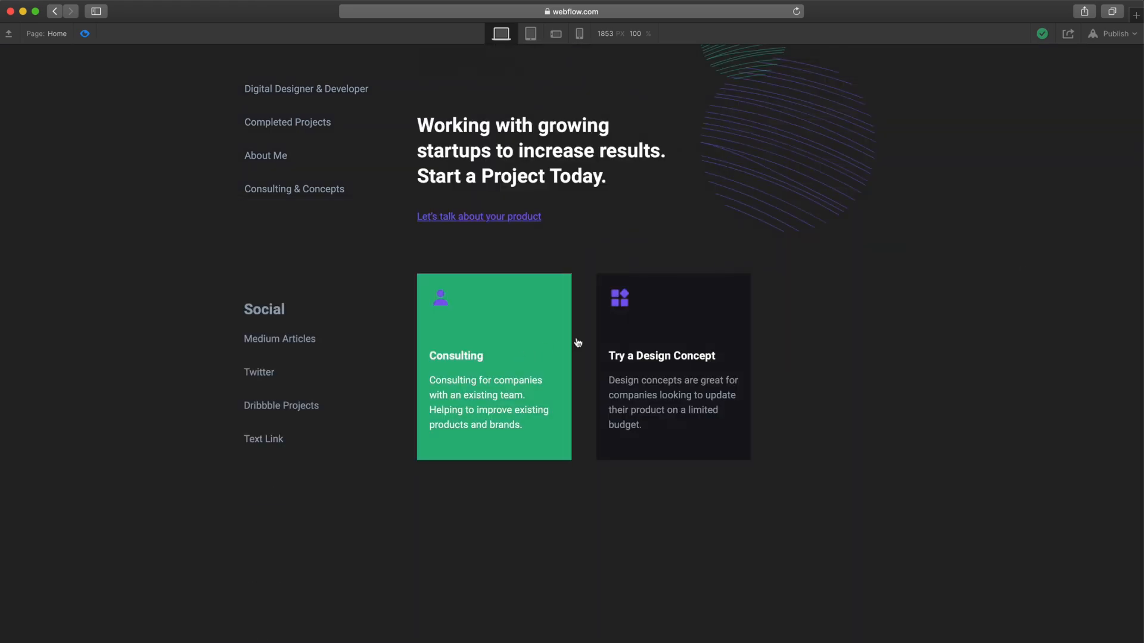
scroll(560, 327, "up", 9)
scroll(547, 301, "down", 7)
scroll(547, 300, "down", 3)
left_click(272, 441)
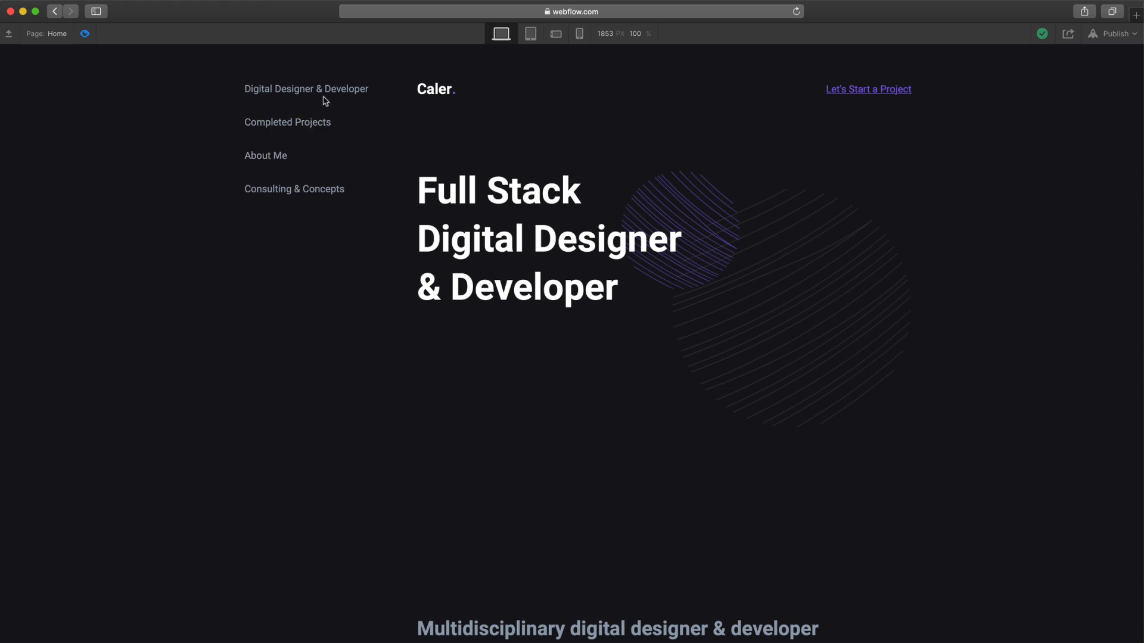
key("super+shift+p")
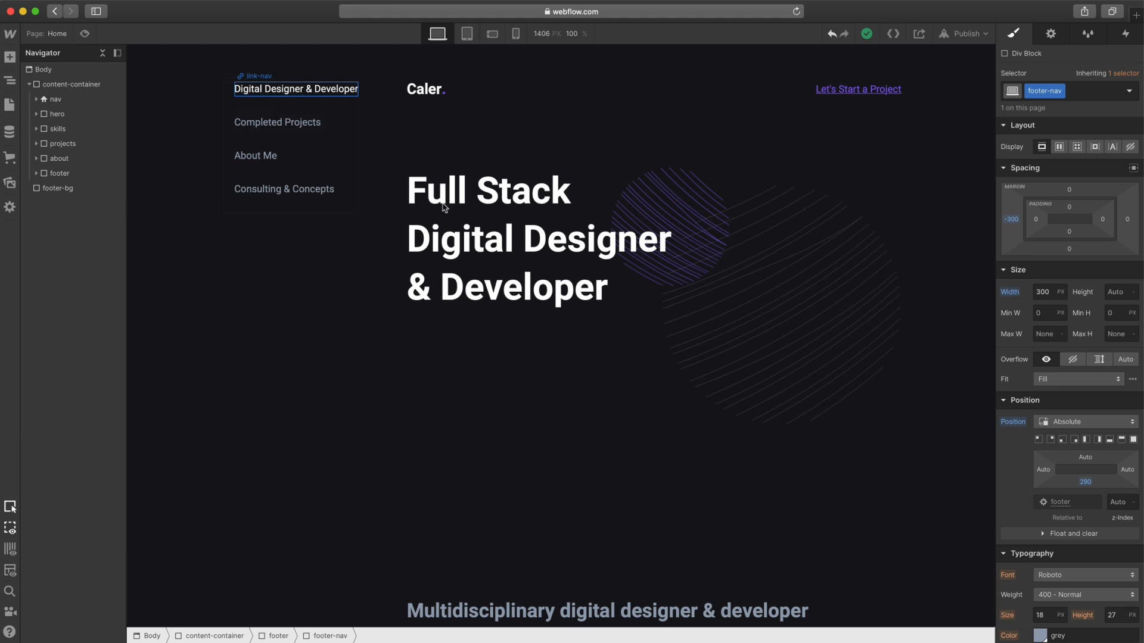
- Give the skills div block the ID Skills and change its tag to Section
scroll(538, 298, "down", 10)
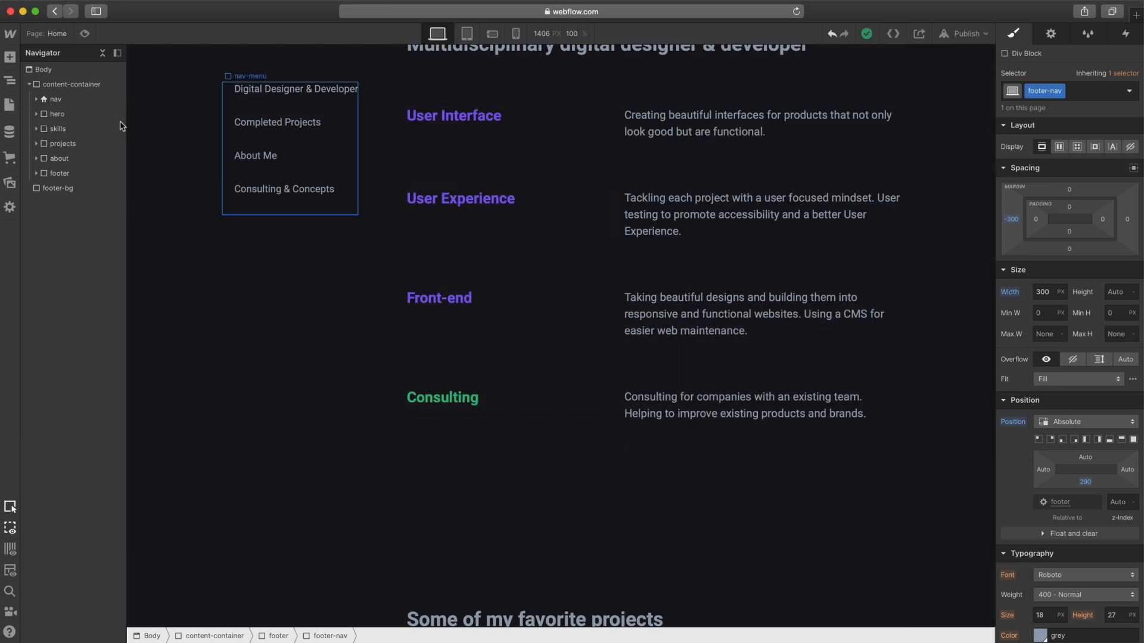
left_click(60, 129)
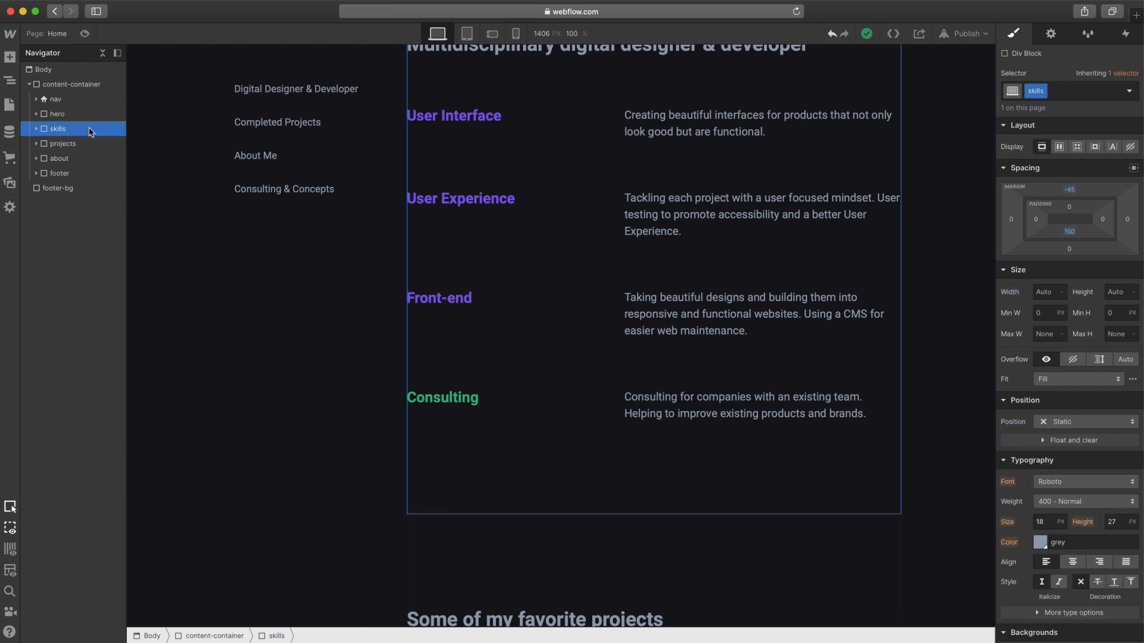
left_click(1051, 36)
left_click(1027, 75)
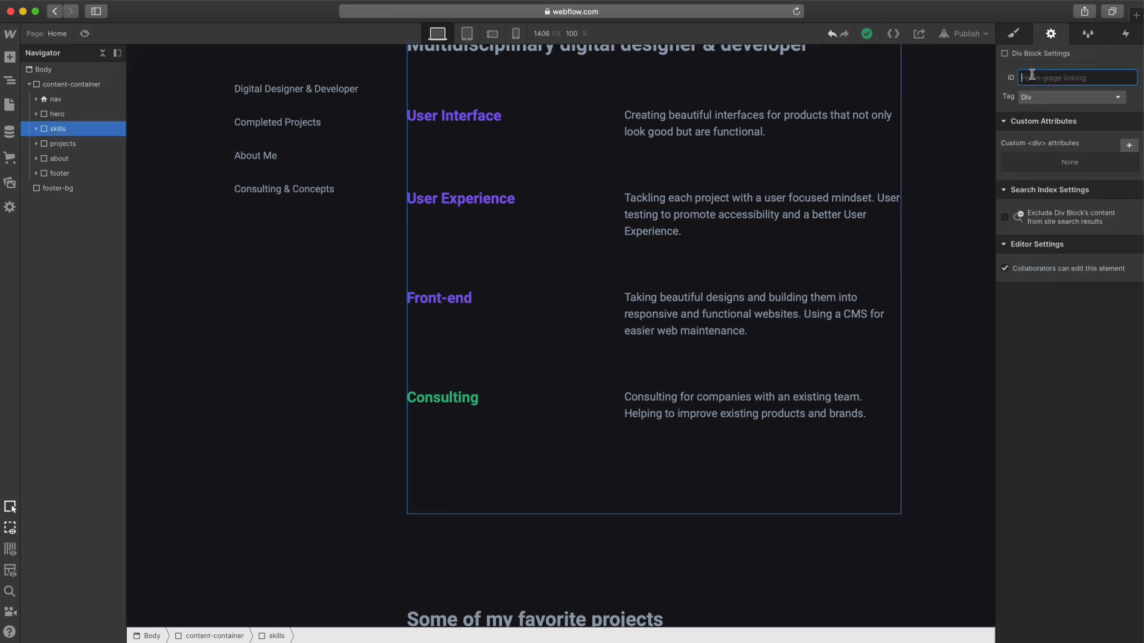
type("Skills")
left_click(1070, 98)
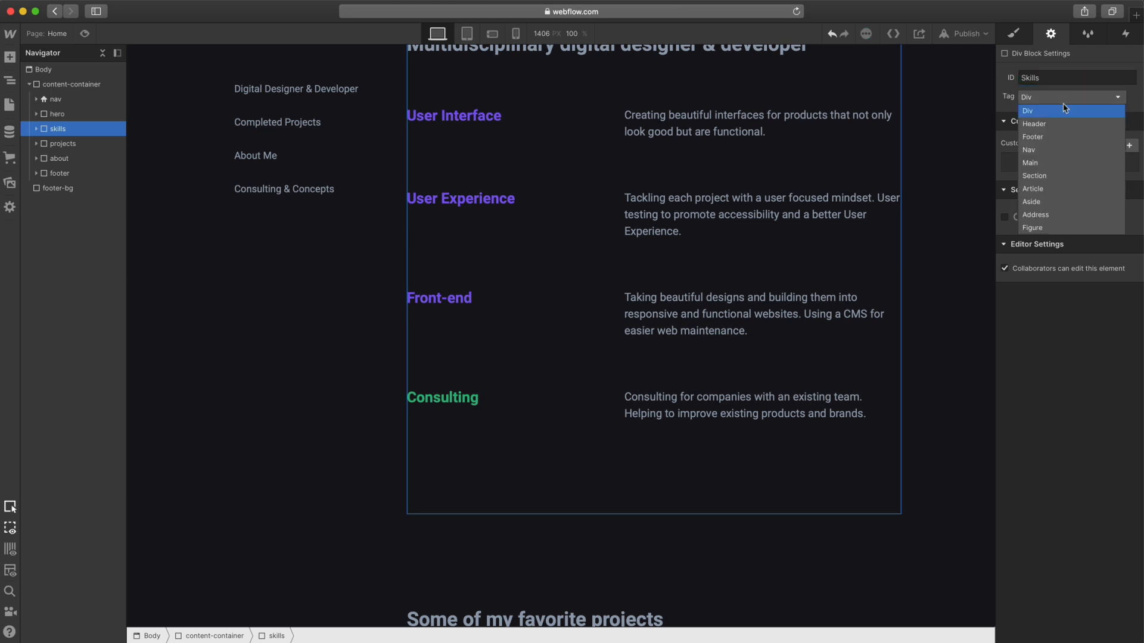
left_click(1028, 176)
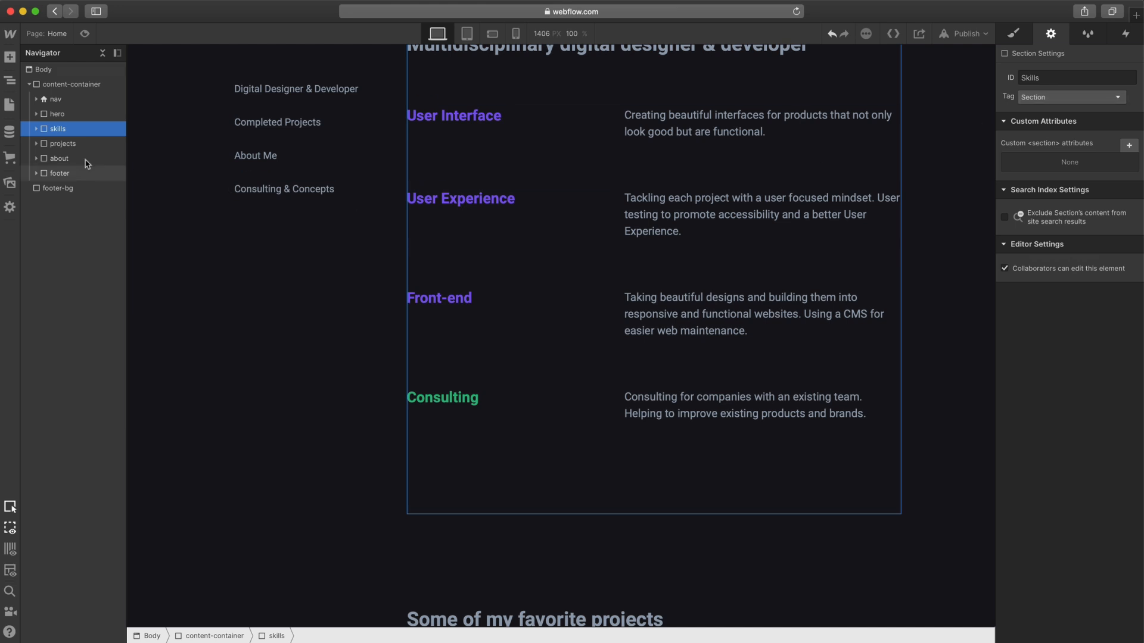
- Give the projects div block the ID Projects and change its tag to Section
left_click(55, 144)
left_click(1056, 78)
type("Projects")
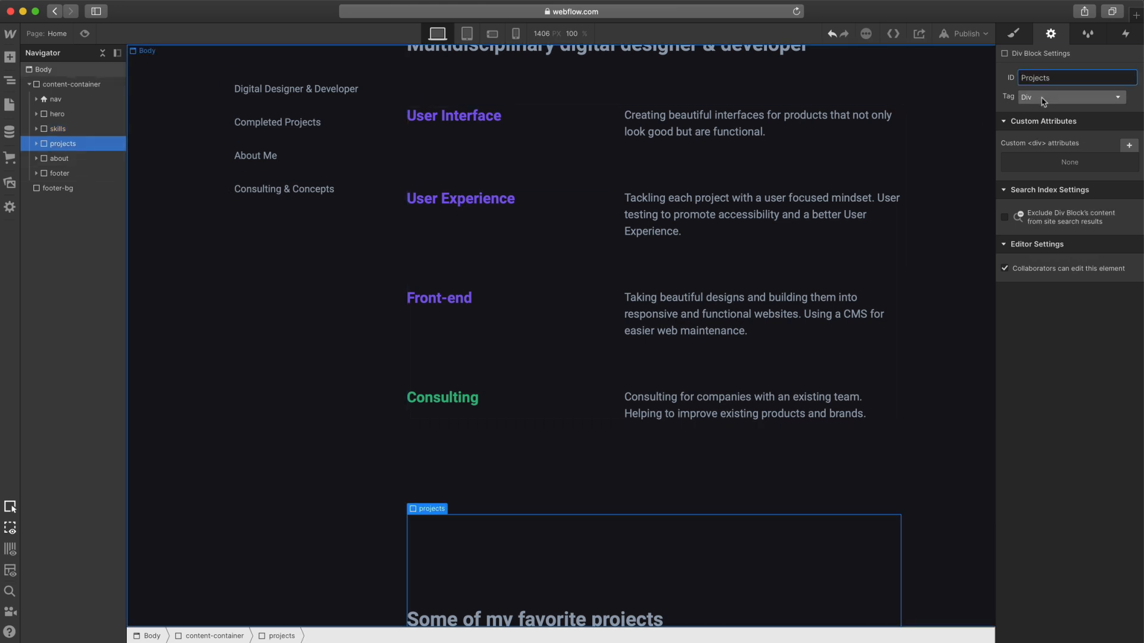
left_click(1047, 97)
left_click(1028, 174)
- Give the about div block the ID About and change its tag to Section
left_click(53, 159)
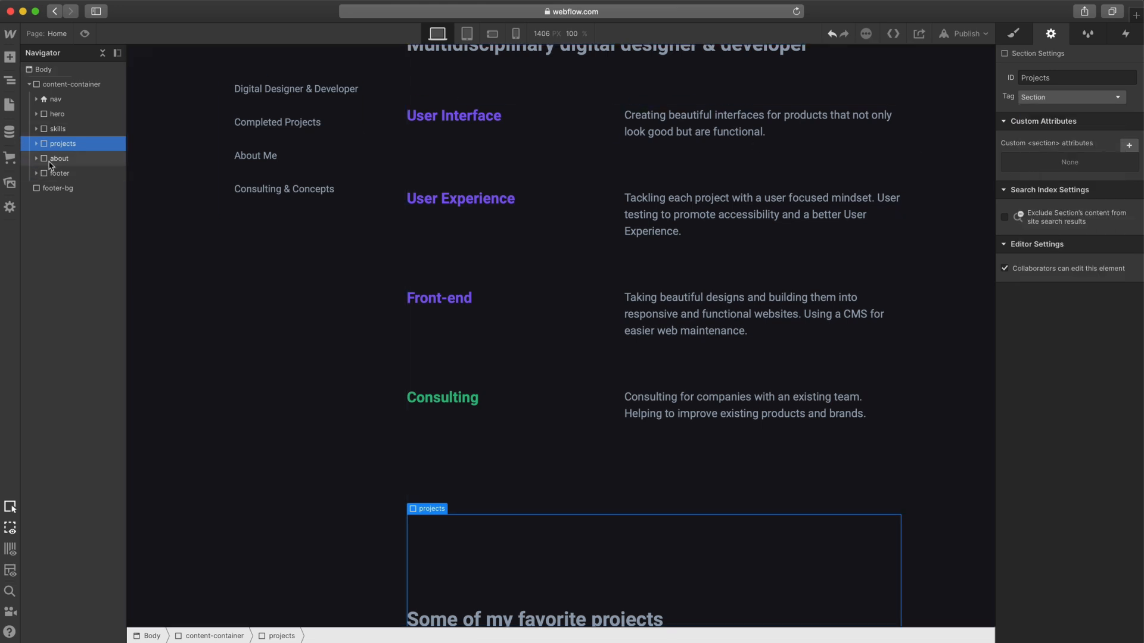
left_click(1079, 78)
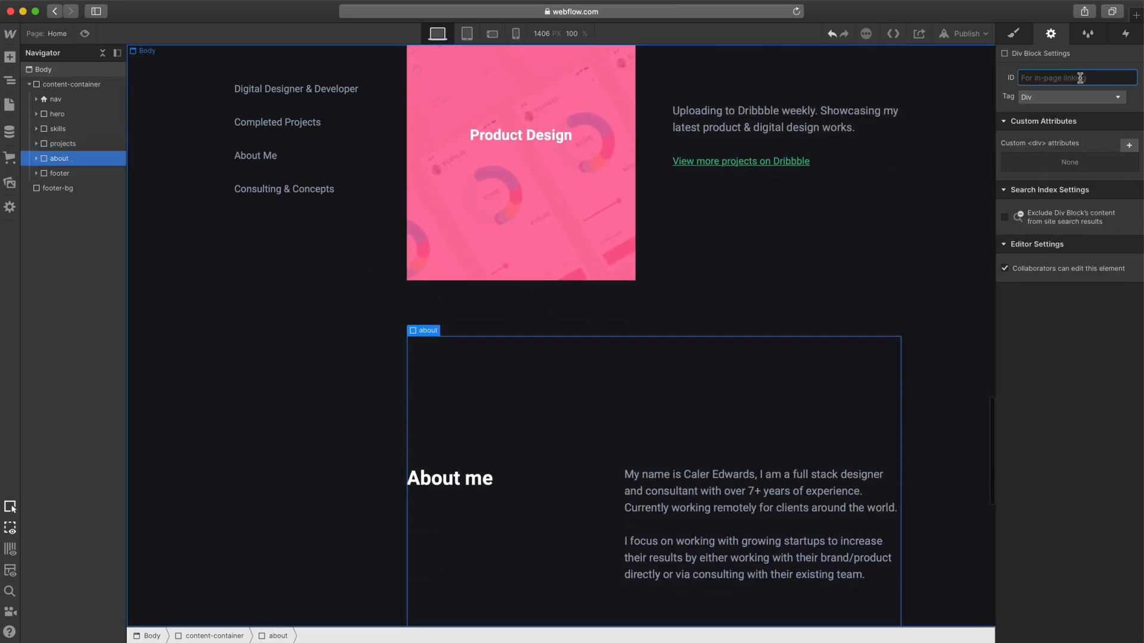
type("A")
left_click(1071, 97)
left_click(1028, 174)
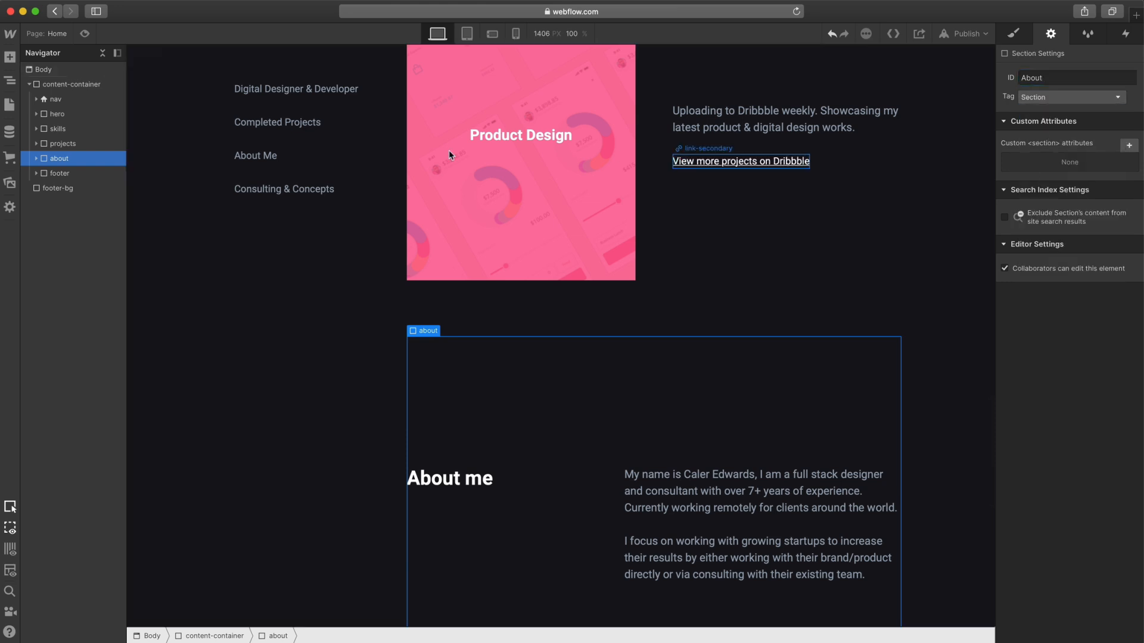
- Give the footer div block the ID Footer and change its tag to Footer
left_click(59, 173)
left_click(1067, 77)
type("Footer")
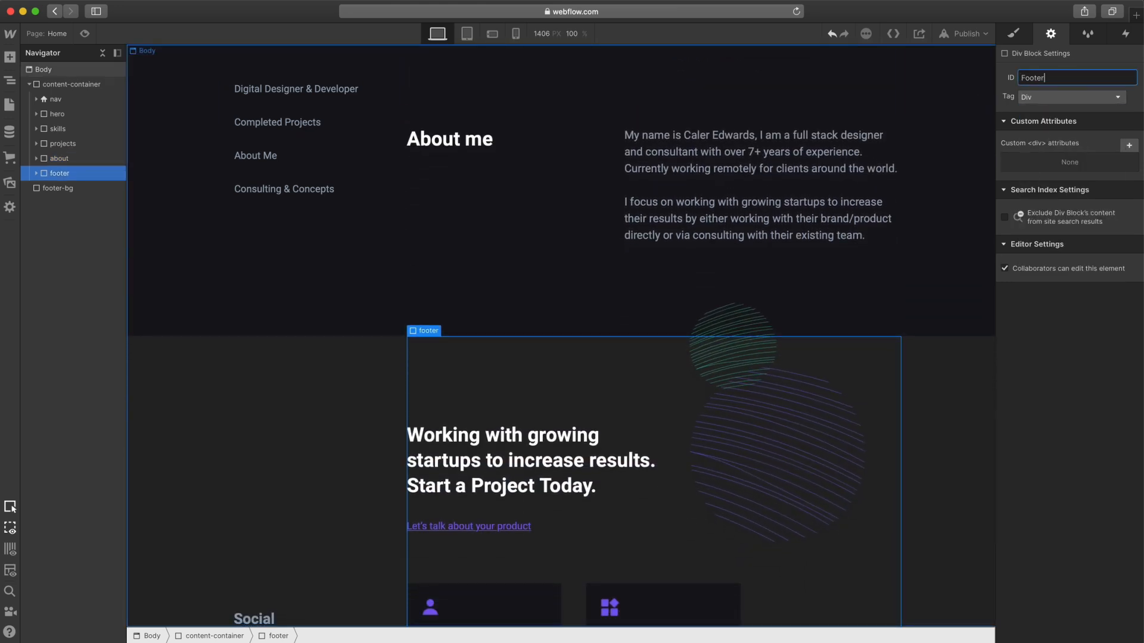
left_click(1066, 97)
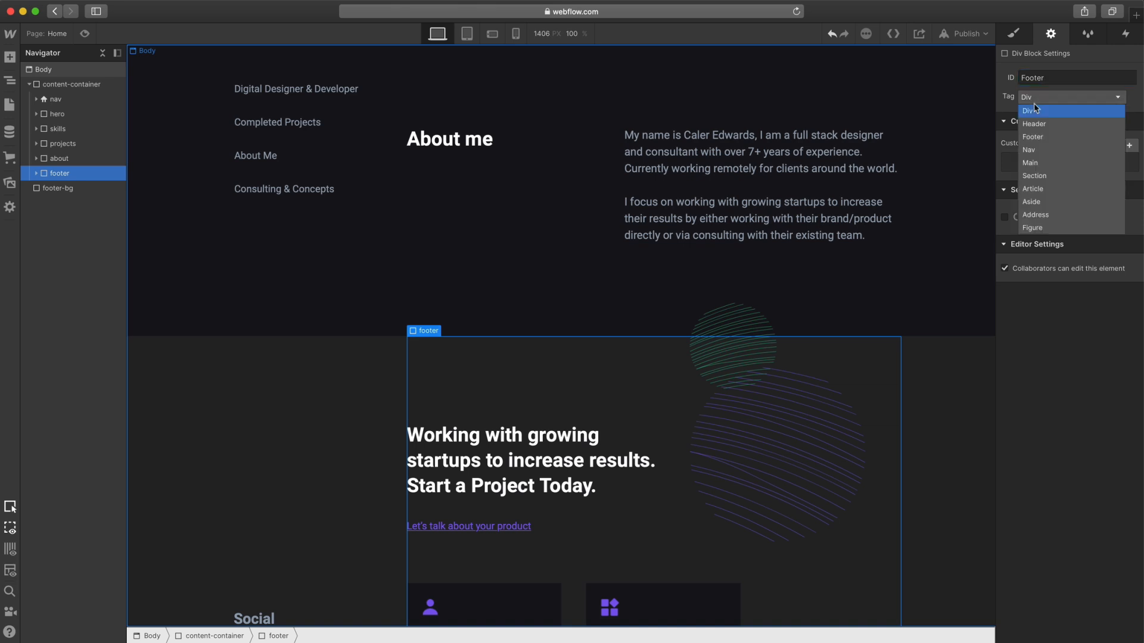
left_click(1041, 139)
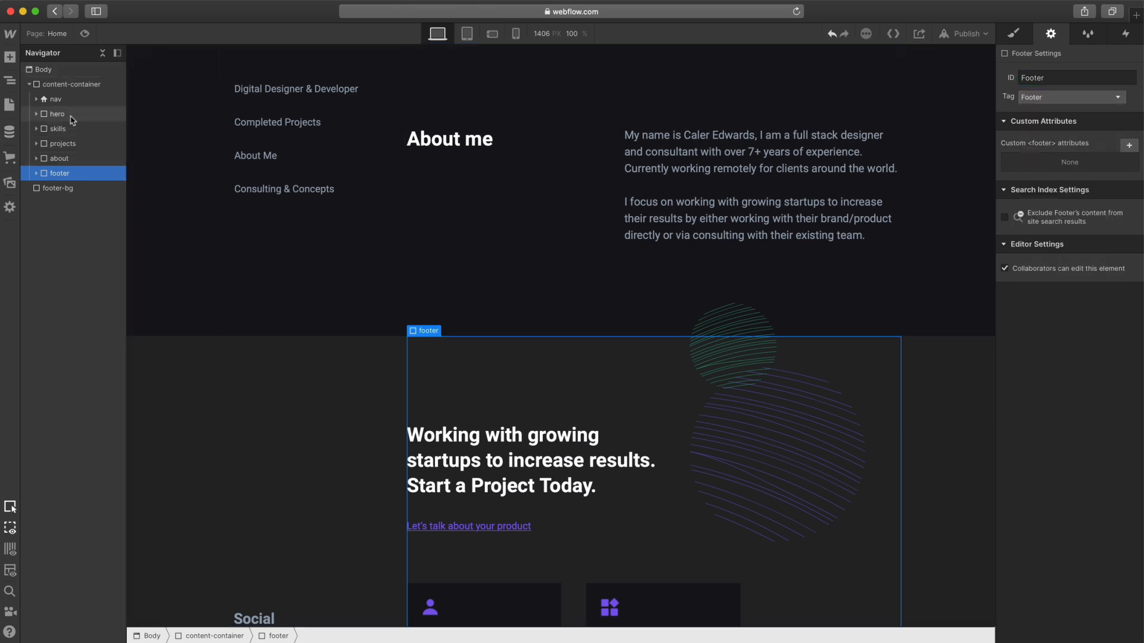
- Give the hero div block the ID Hero and change its tag to Header
left_click(57, 114)
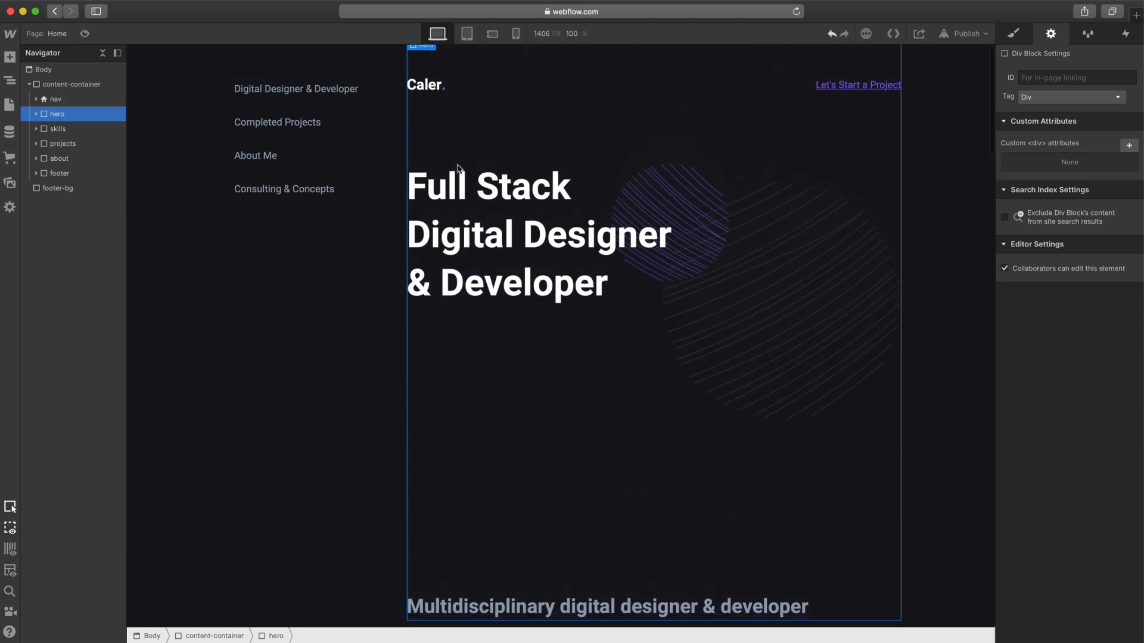
left_click(1055, 79)
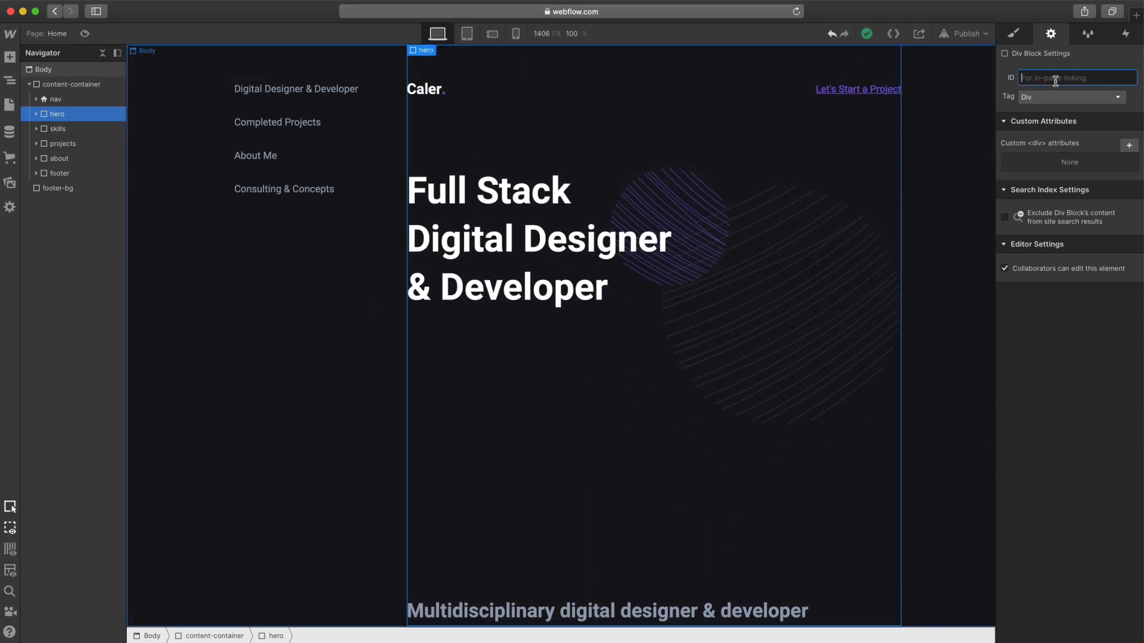
type("Hero")
left_click(1072, 95)
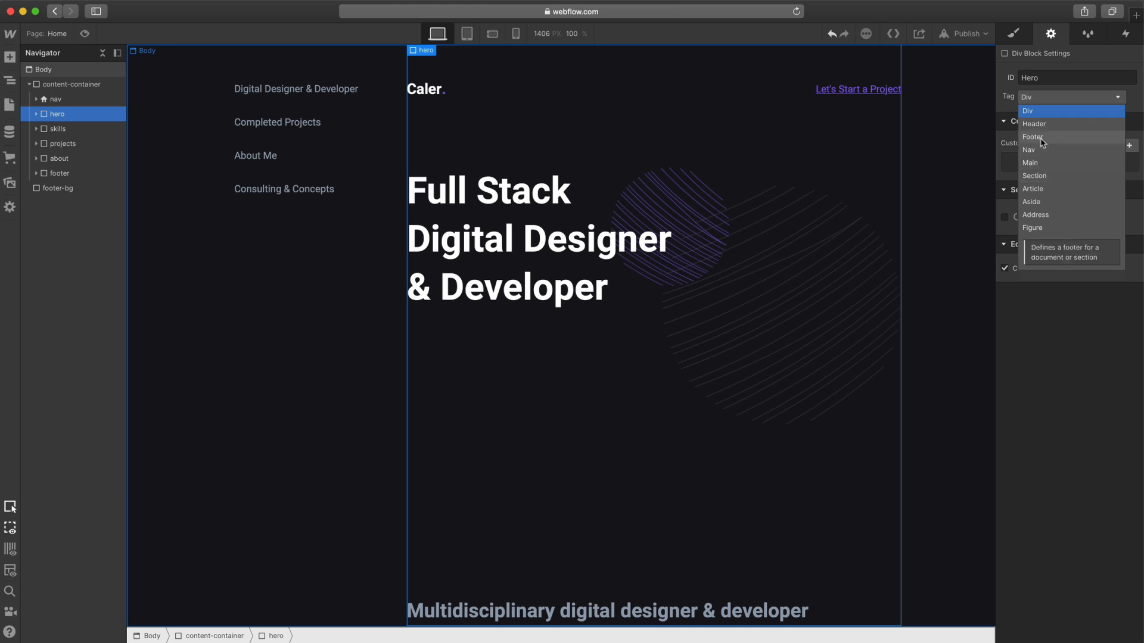
left_click(1029, 125)
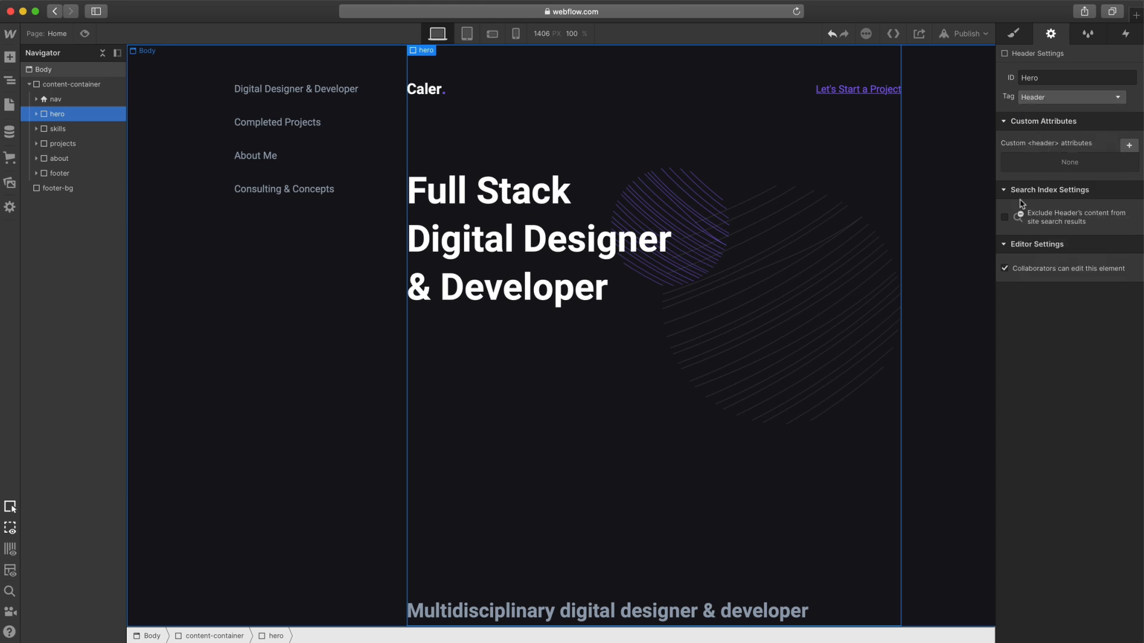
- Link the Digital Designer & Developer nav link to the Skills page section
left_click(48, 130)
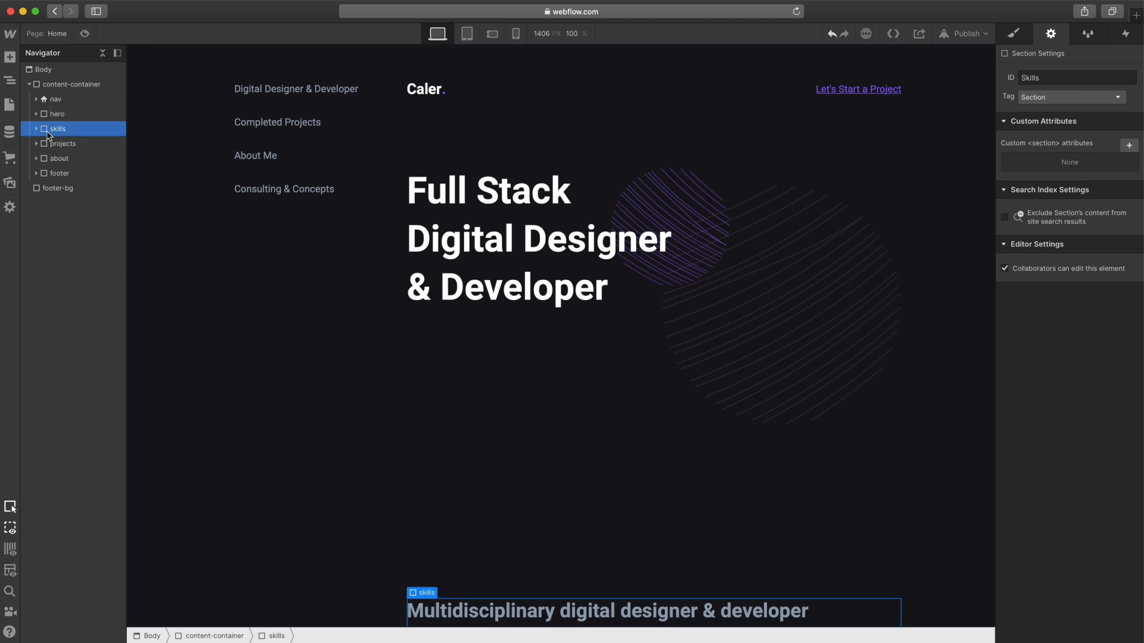
left_click(278, 93)
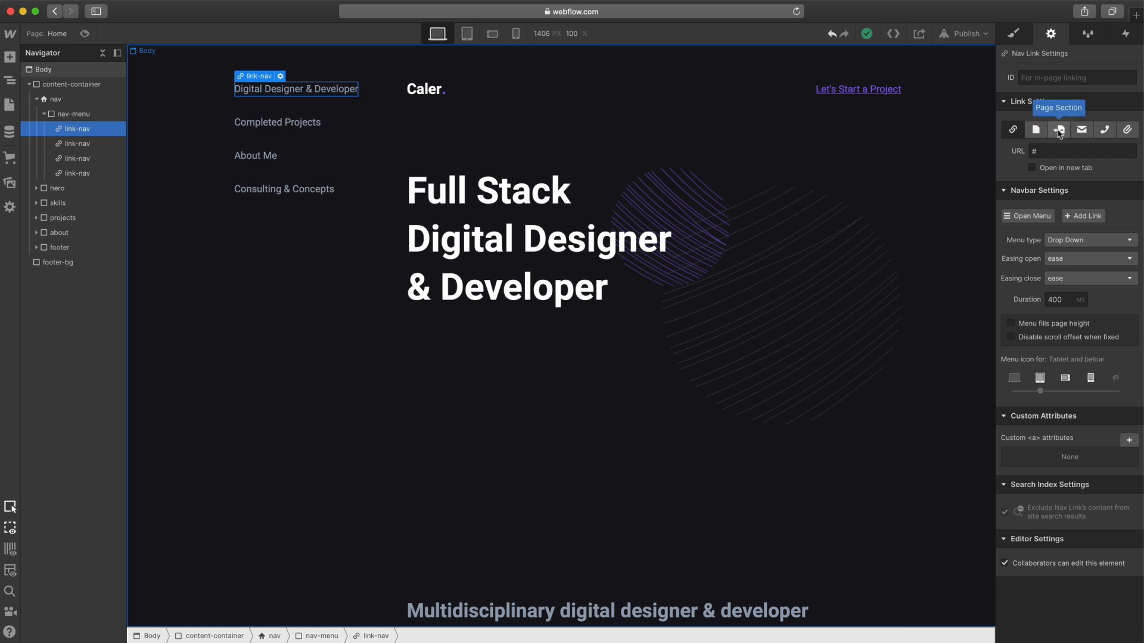
left_click(1058, 131)
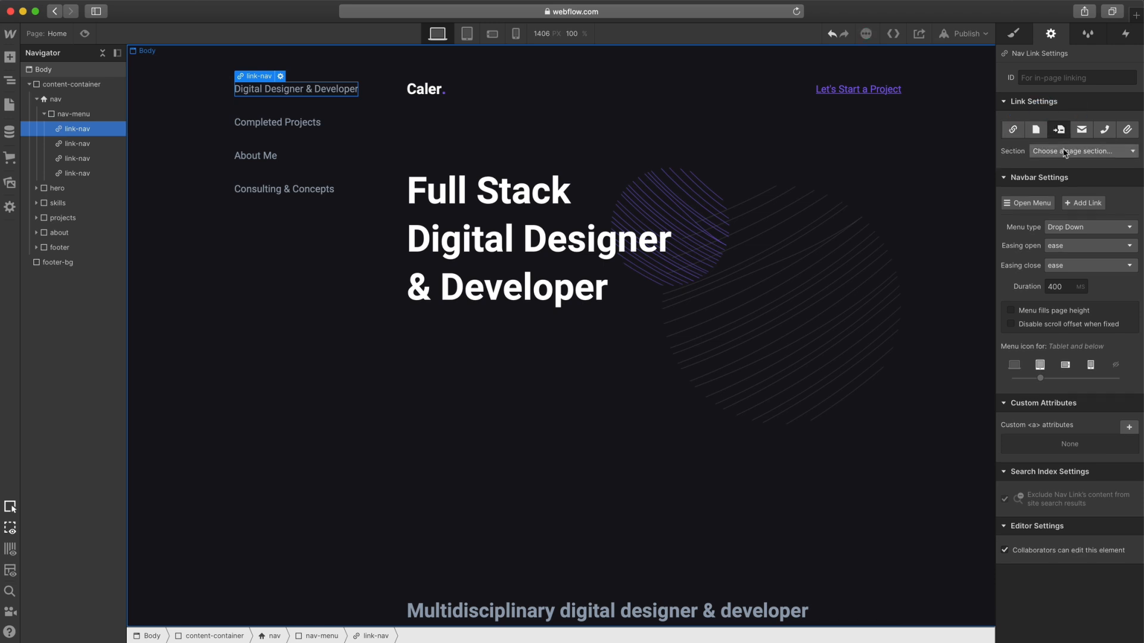
left_click(1066, 153)
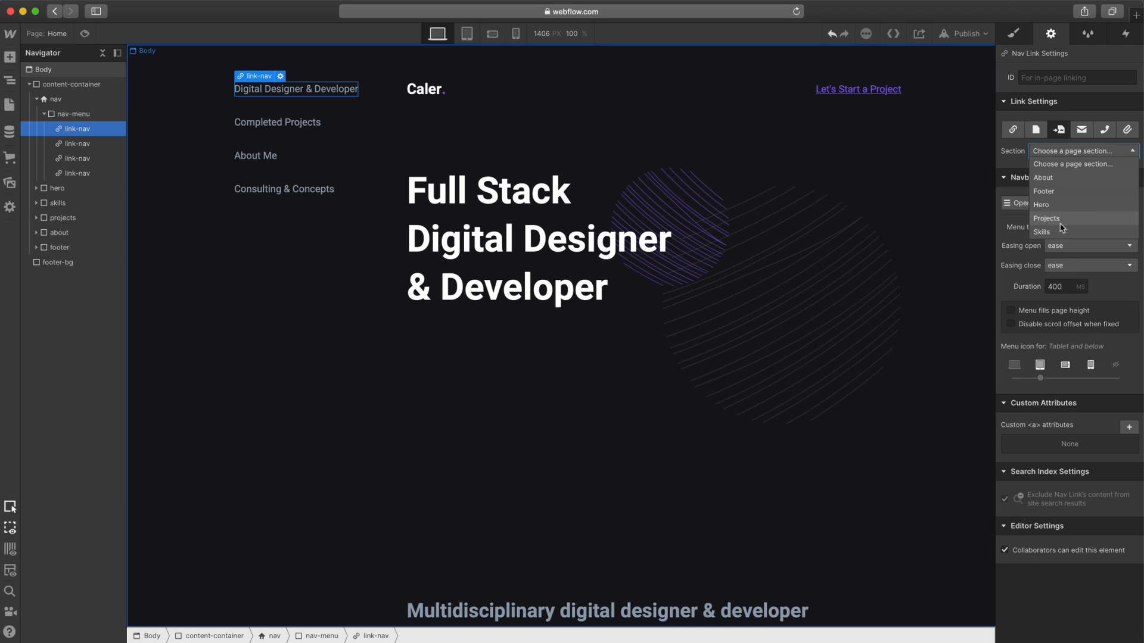
left_click(1042, 232)
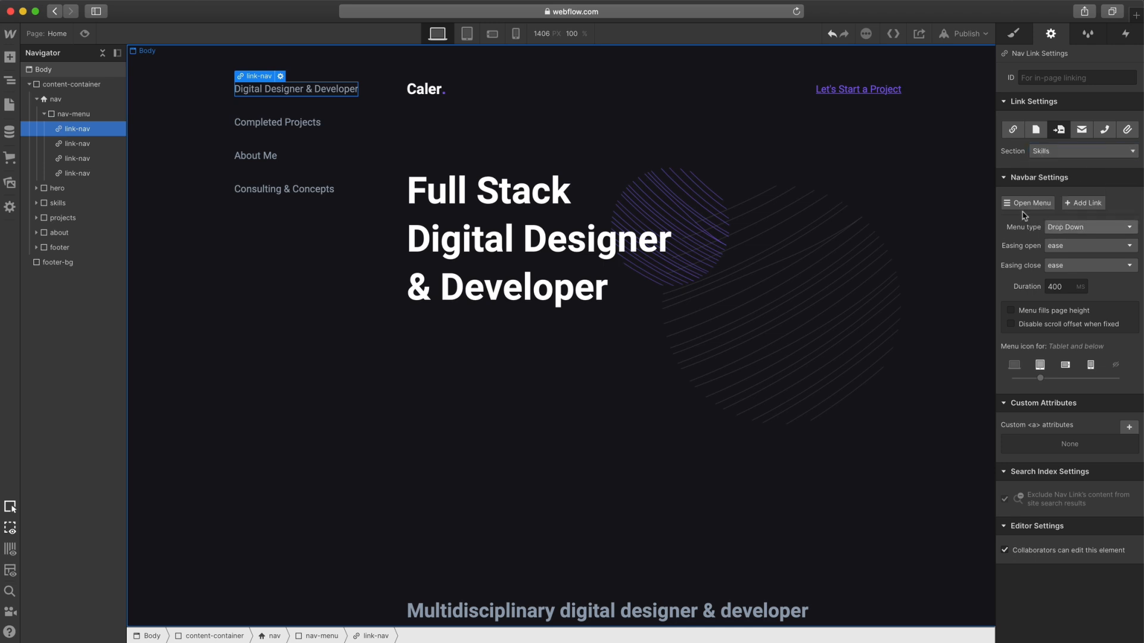
- Link the Completed Projects nav link to the Projects page section
left_click(295, 123)
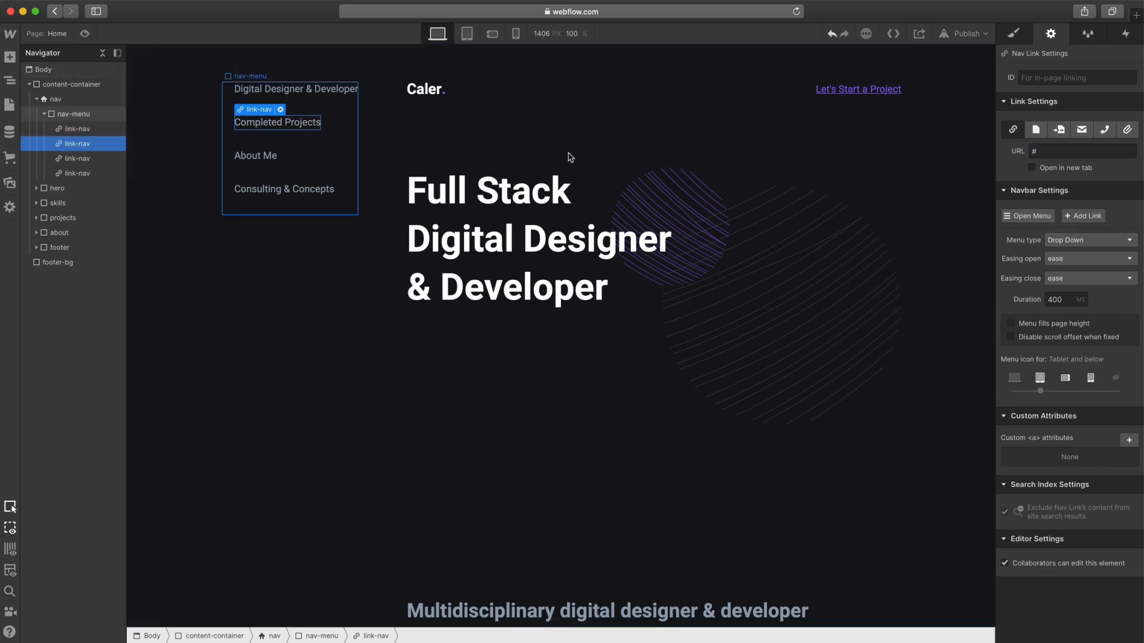
left_click(1058, 129)
left_click(1073, 151)
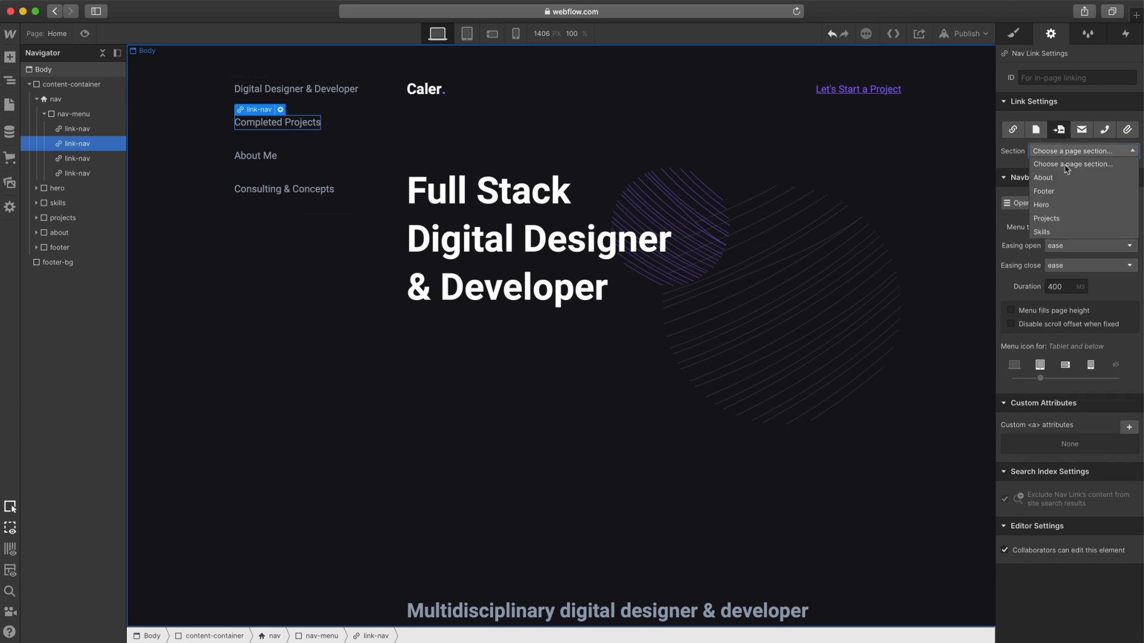
left_click(1051, 221)
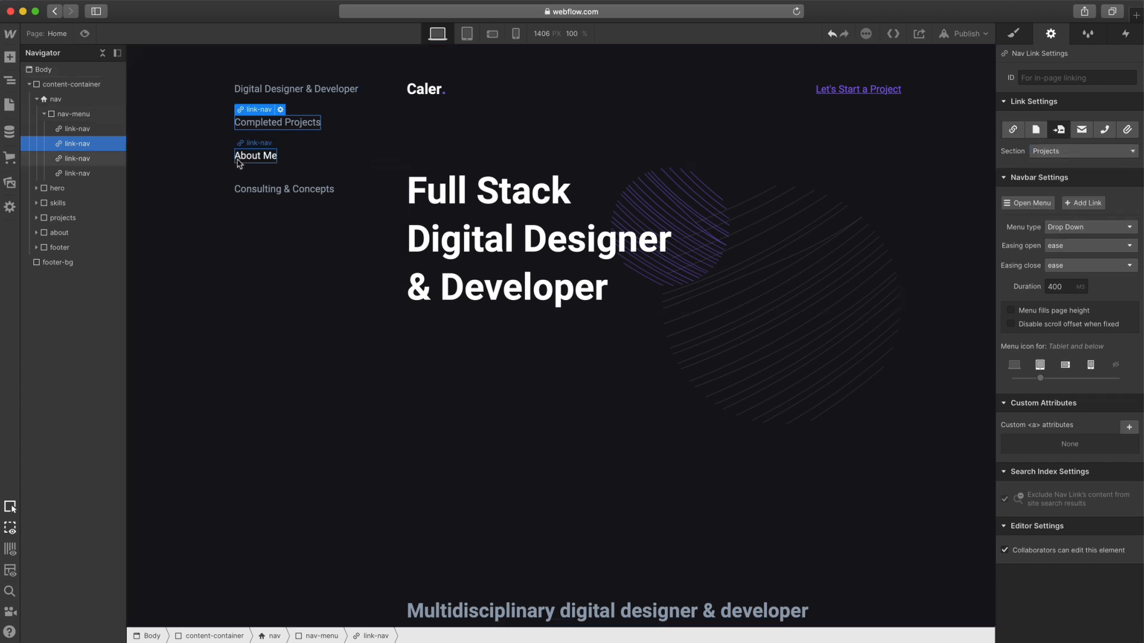
- Link the About Me nav link to the About page section
left_click(256, 155)
left_click(1078, 151)
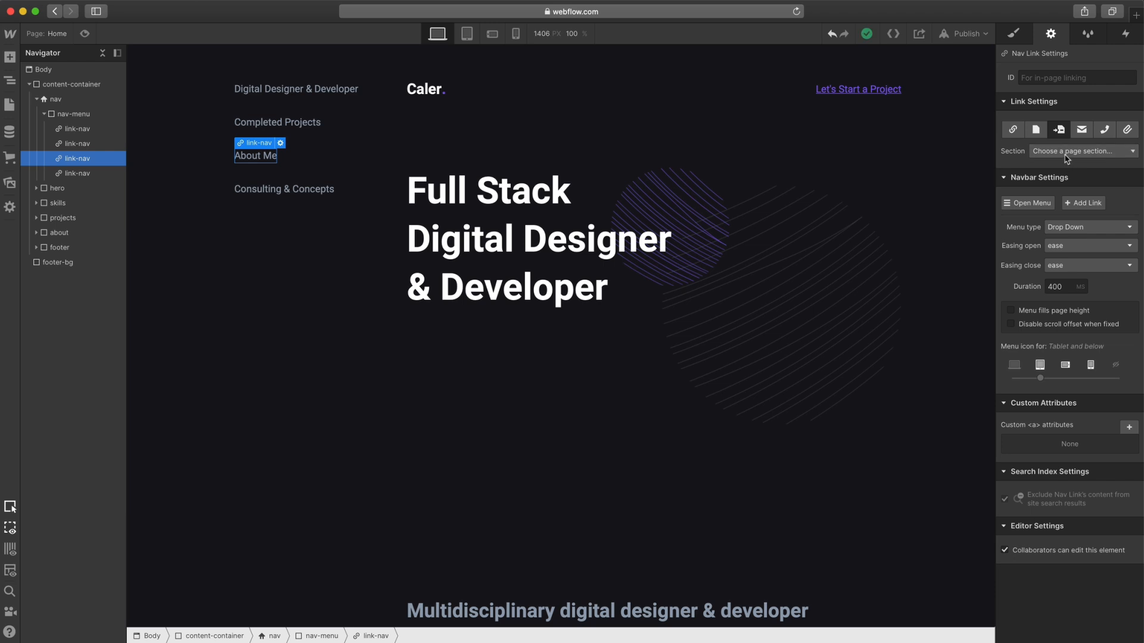
left_click(1044, 178)
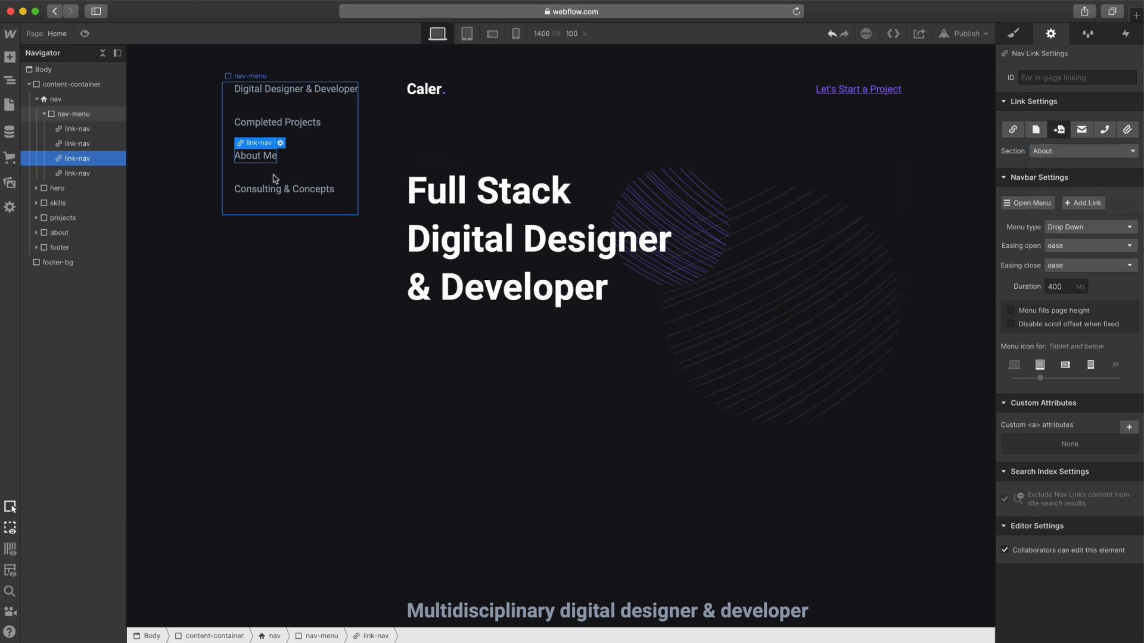
- Link the Consulting & Concepts nav link to the Footer page section and open the page preview
left_click(271, 199)
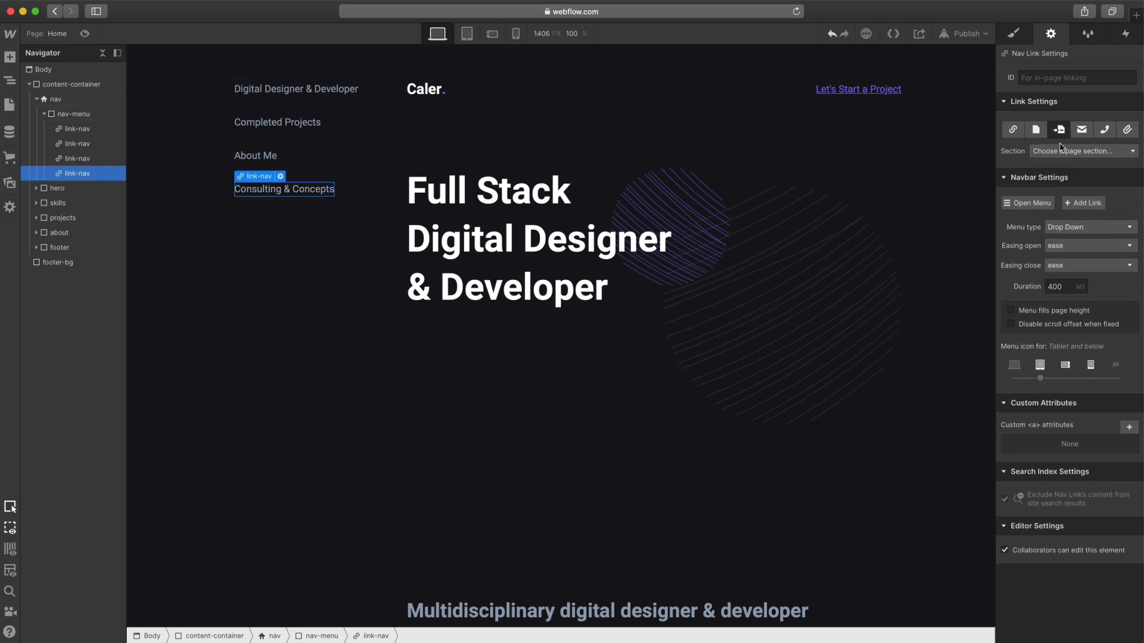
left_click(1066, 151)
left_click(1049, 191)
left_click(85, 33)
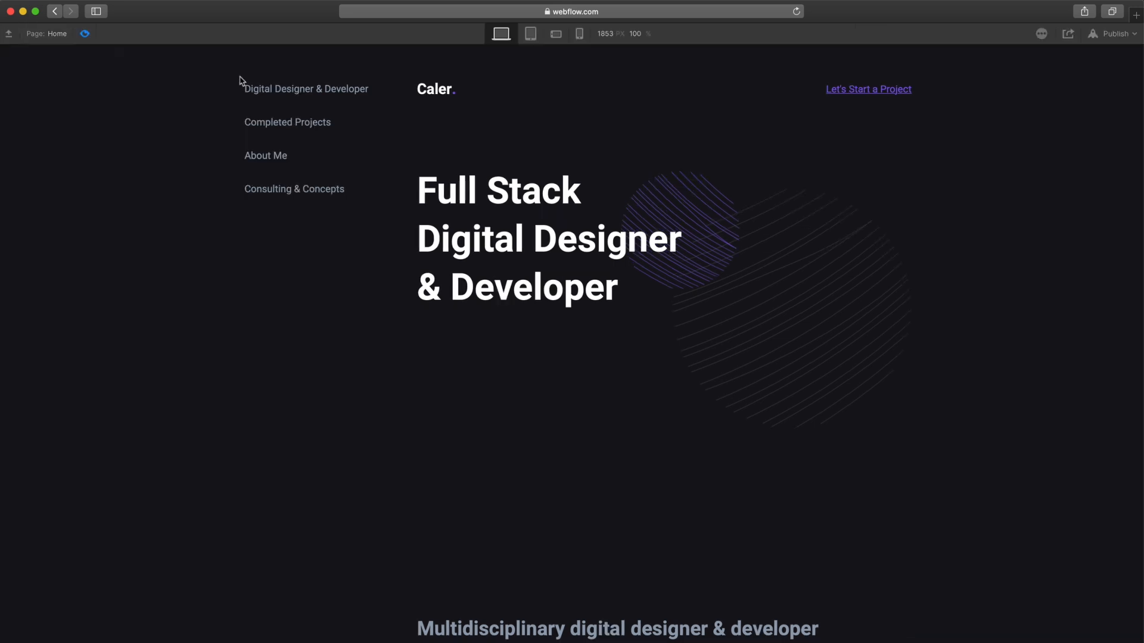
- Test the four navigation links in the preview, going through each page section, and return to the designer
left_click(271, 88)
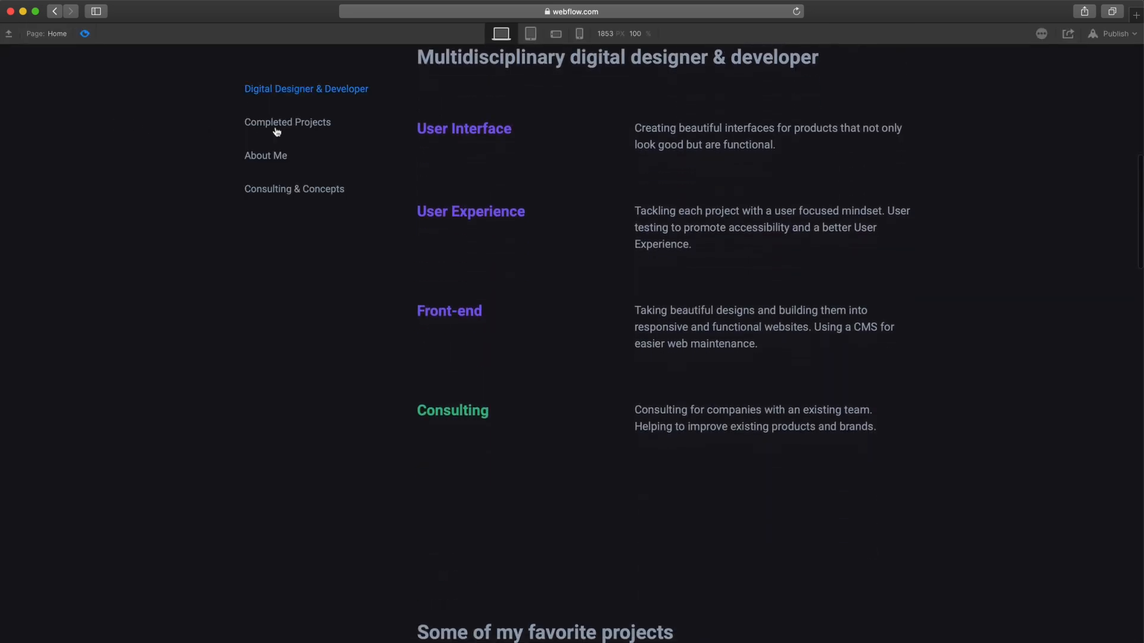
scroll(197, 164, "down", 8)
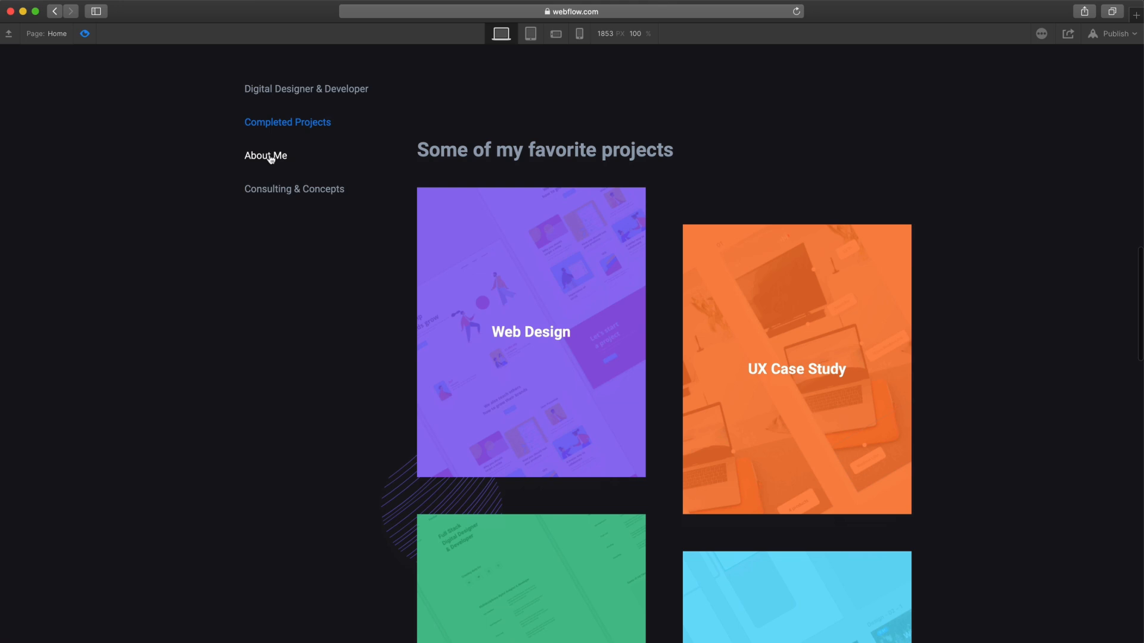
scroll(253, 202, "down", 2)
scroll(237, 244, "down", 14)
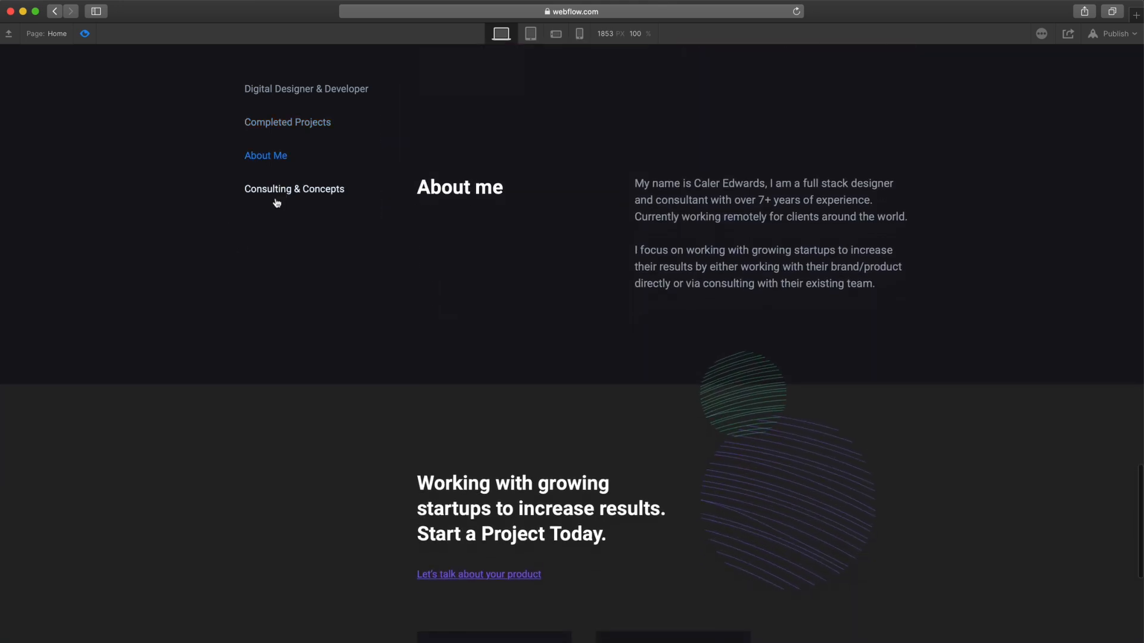
left_click(280, 191)
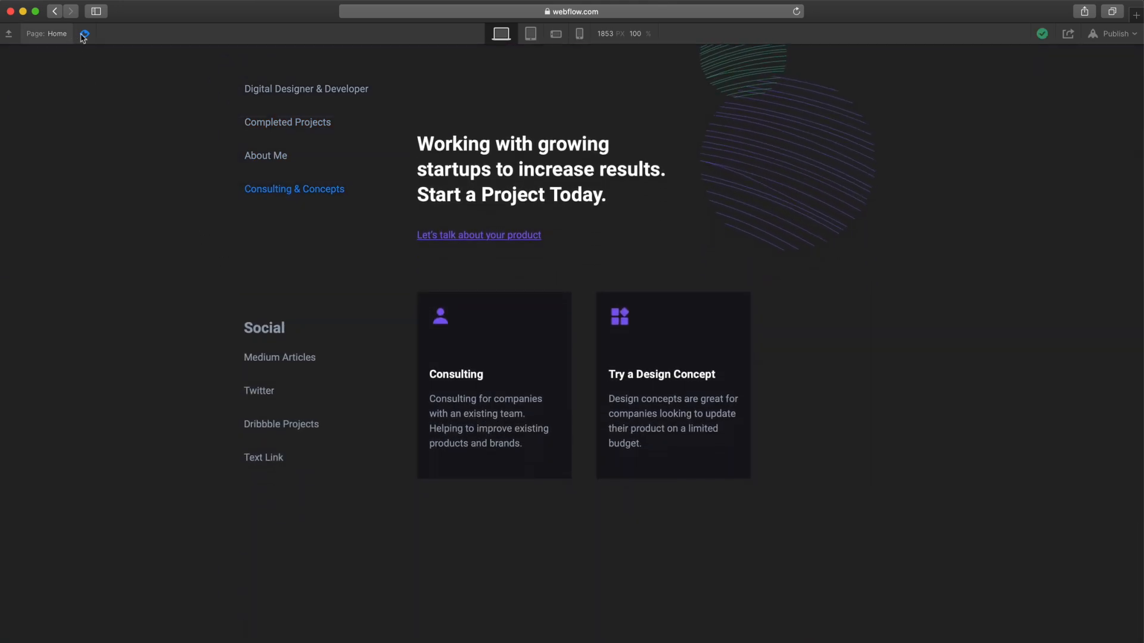
left_click(84, 34)
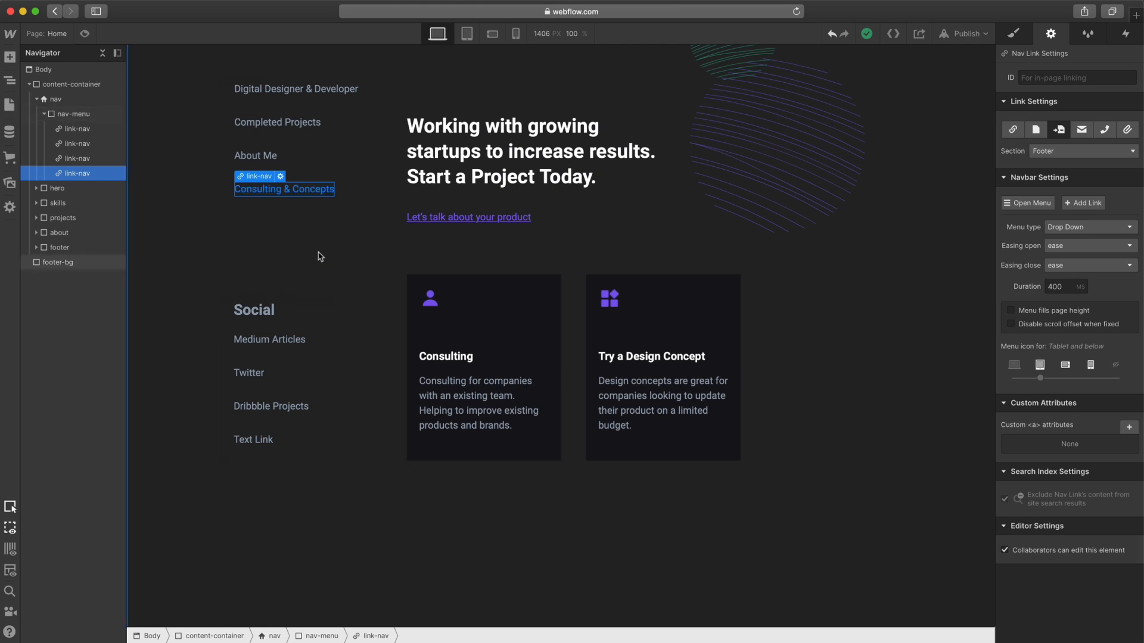
- Set the text color of the link-nav Current state to the White swatch using the About Me nav link
scroll(376, 282, "up", 8)
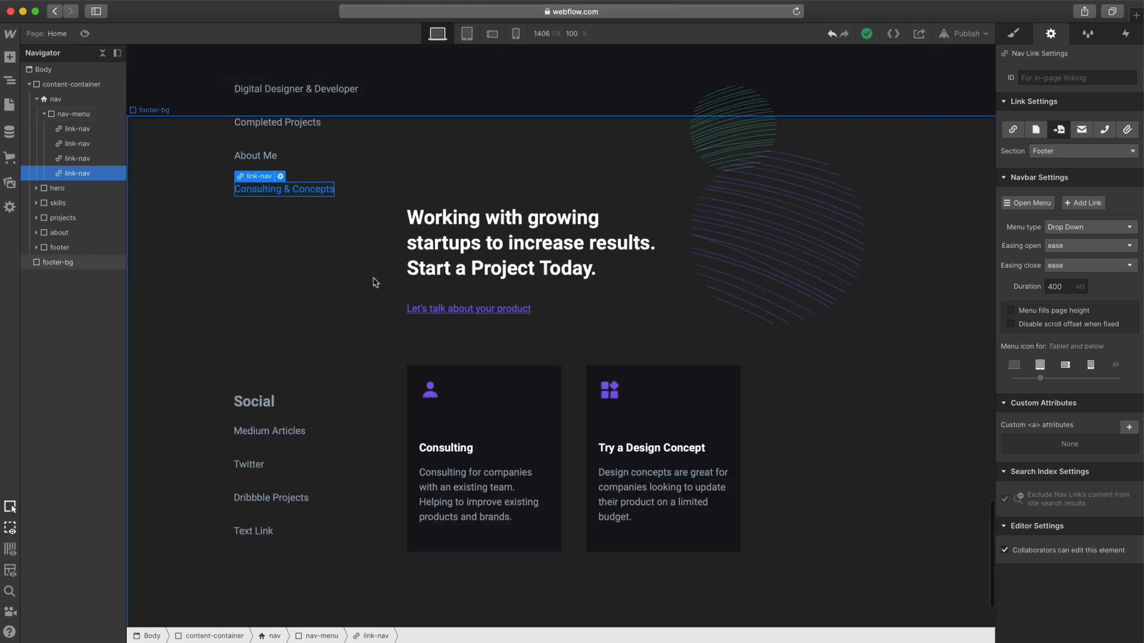
scroll(468, 266, "down", 2)
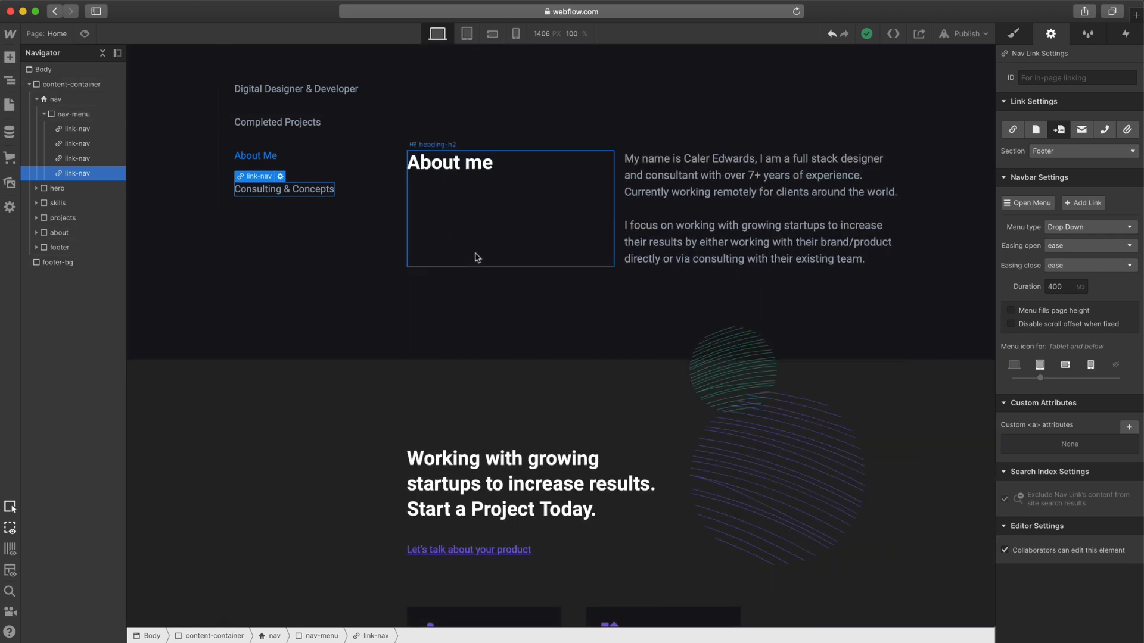
scroll(643, 283, "down", 1)
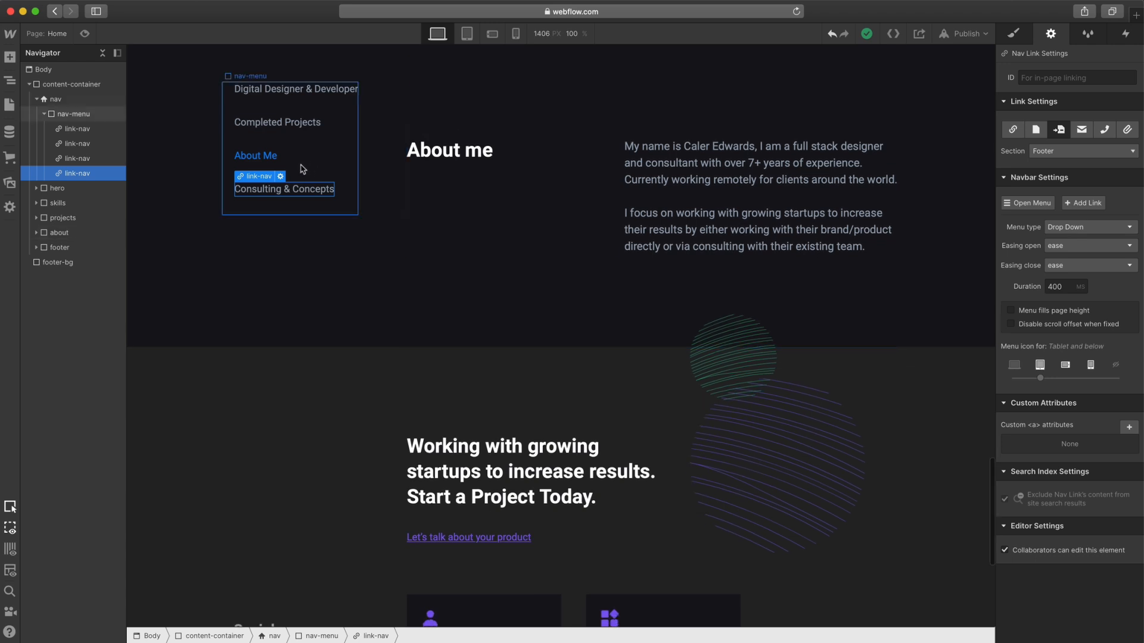
left_click(255, 156)
left_click(1019, 34)
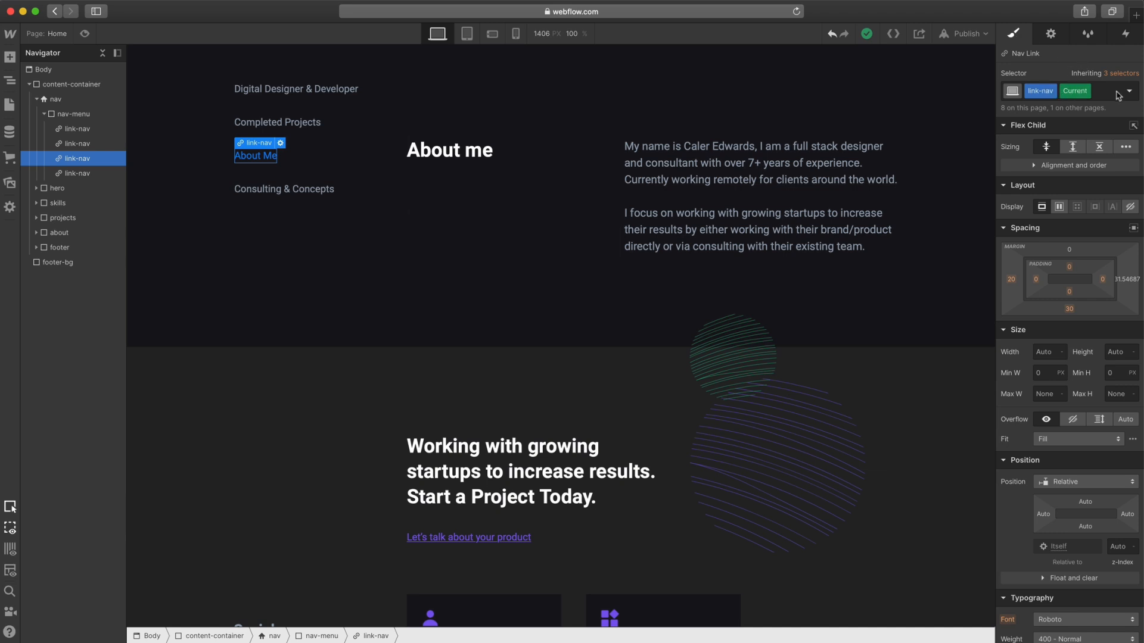
scroll(1041, 272, "down", 5)
scroll(1042, 277, "down", 3)
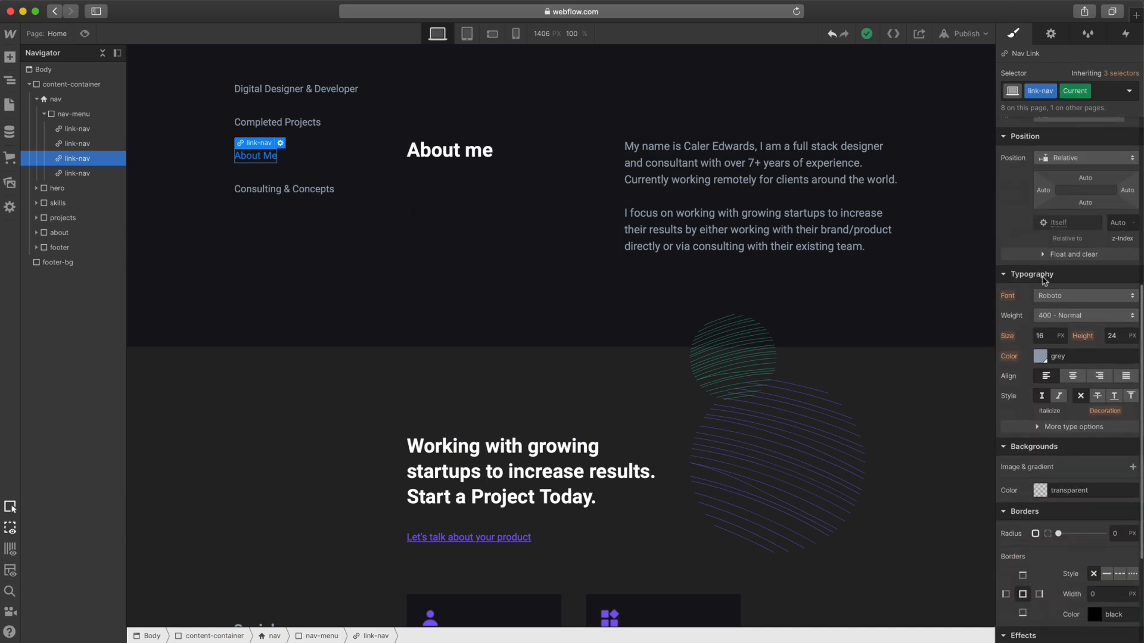
left_click(1041, 357)
left_click(1061, 549)
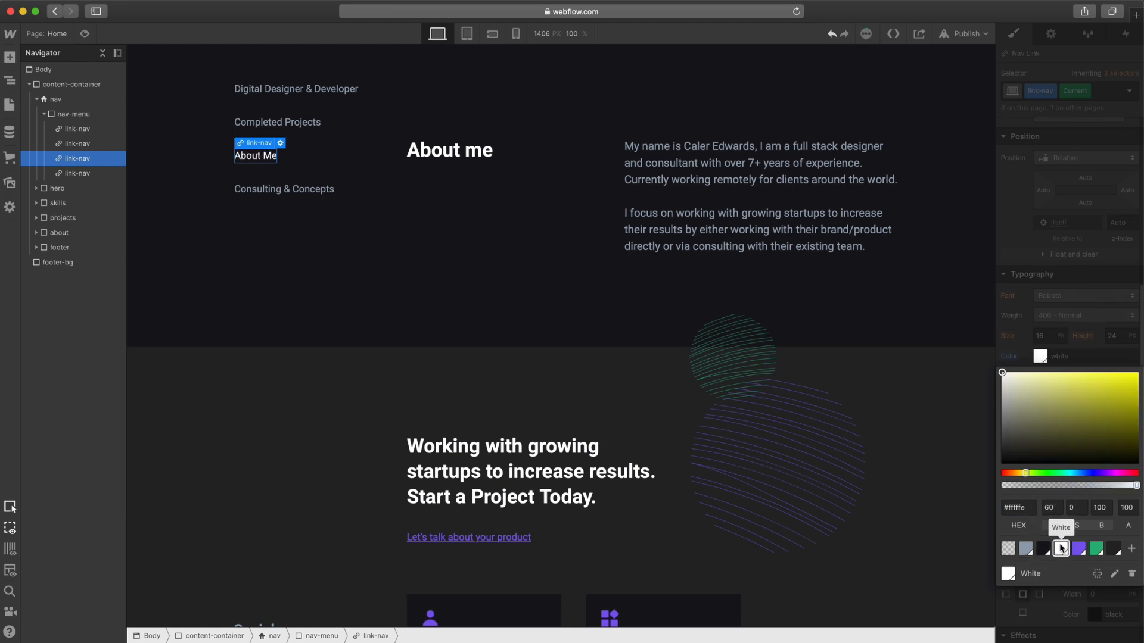
left_click(966, 270)
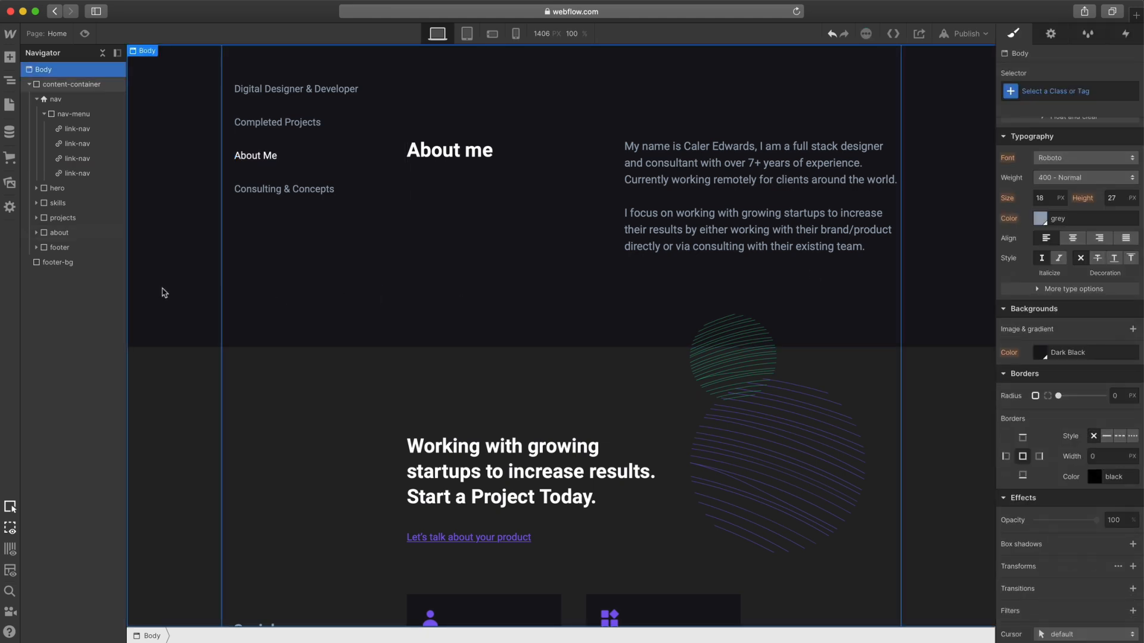
- Change the hero header's Let's Start a Project link to an email link, leaving its email and subject empty
scroll(168, 286, "up", 15)
scroll(191, 238, "up", 8)
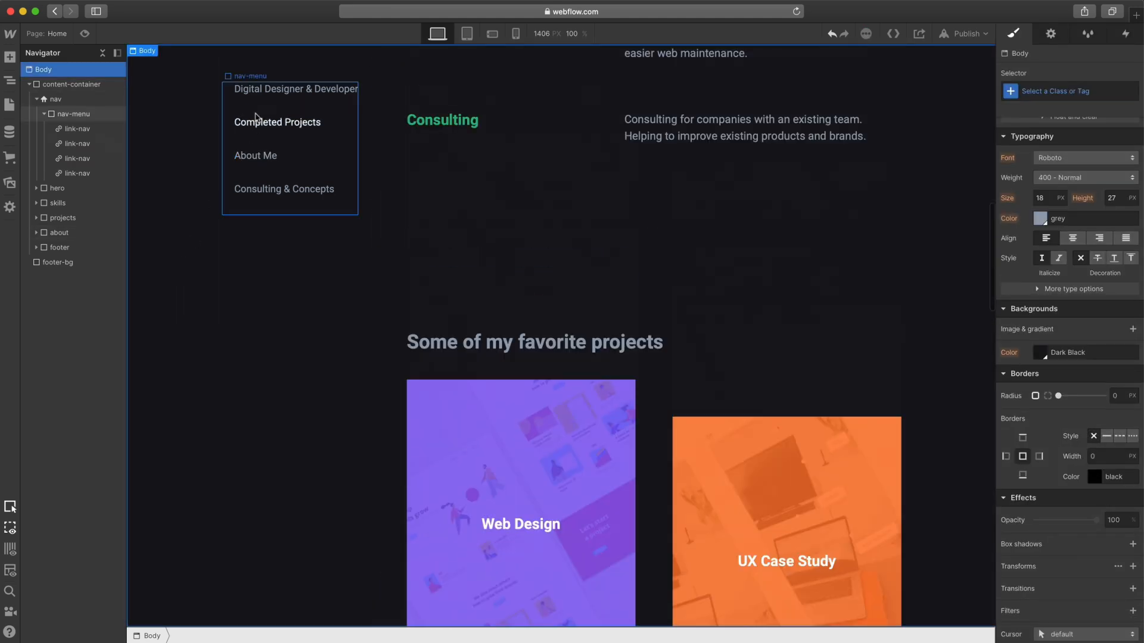
scroll(197, 240, "down", 5)
scroll(198, 241, "down", 15)
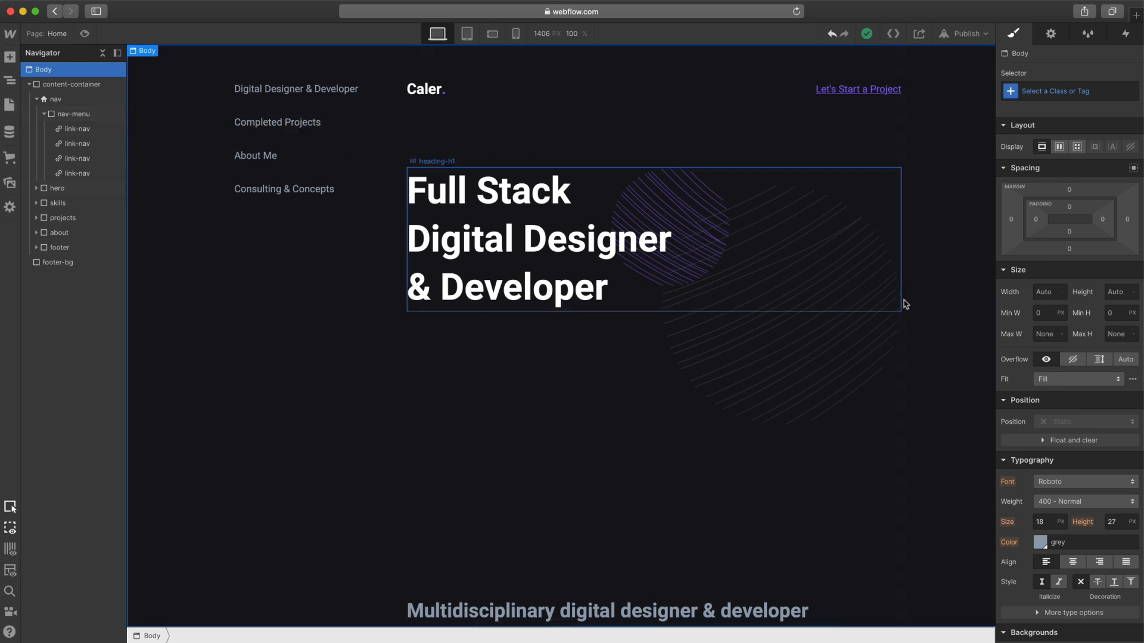
left_click(833, 91)
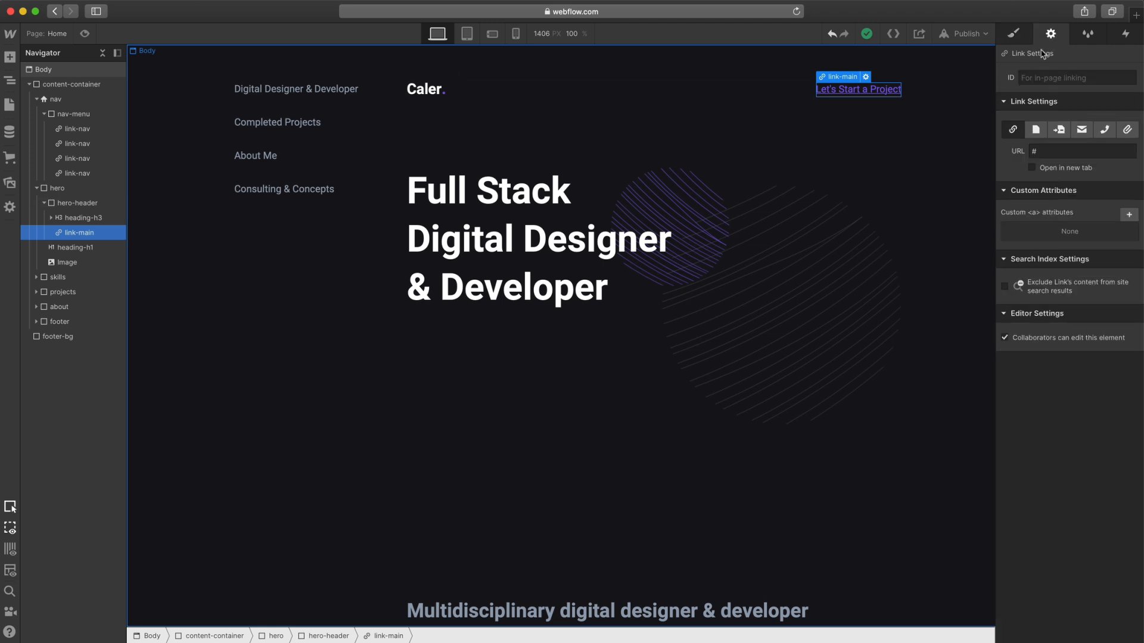
left_click(1081, 132)
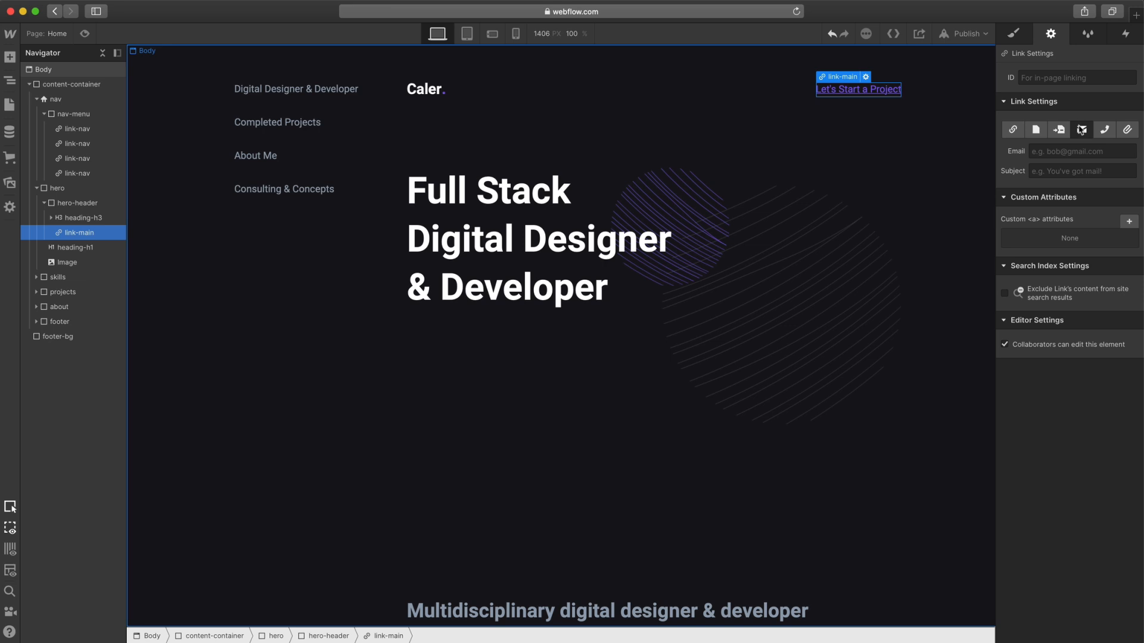
left_click(1055, 152)
left_click(1055, 173)
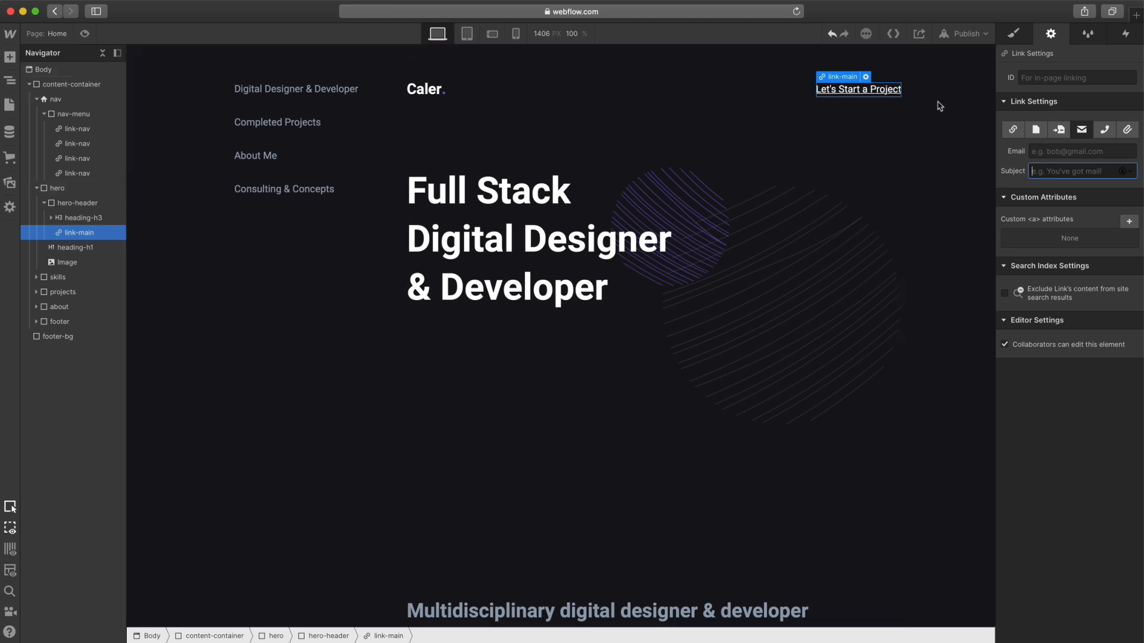
left_click(940, 171)
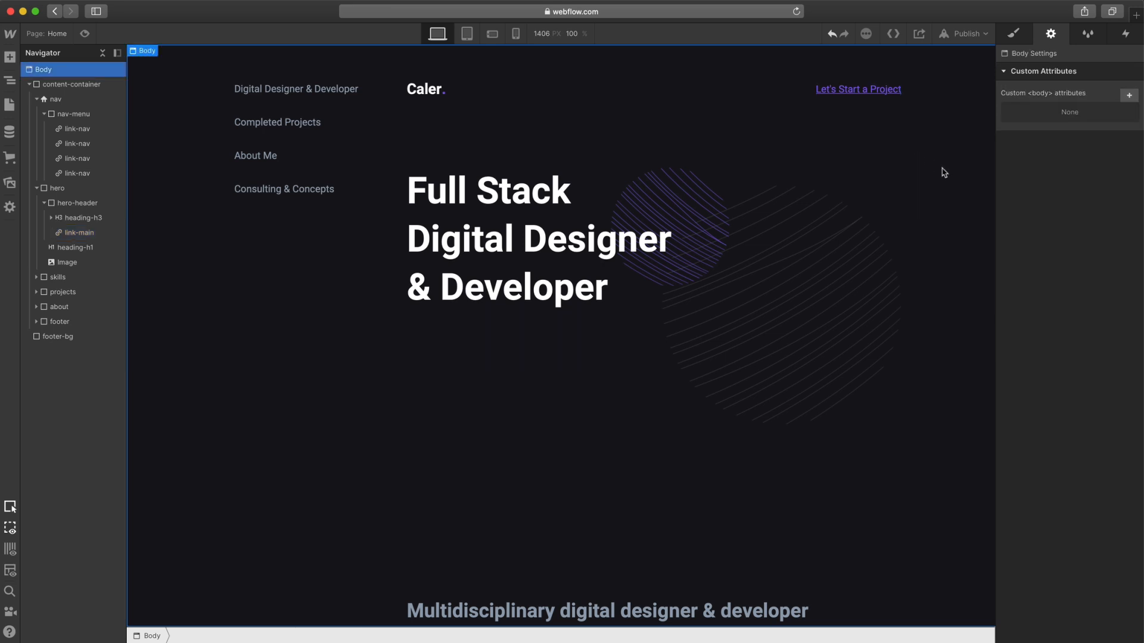
- Select the Web Design project card's link block, collapse its contents, and clear its link URL
scroll(941, 173, "down", 15)
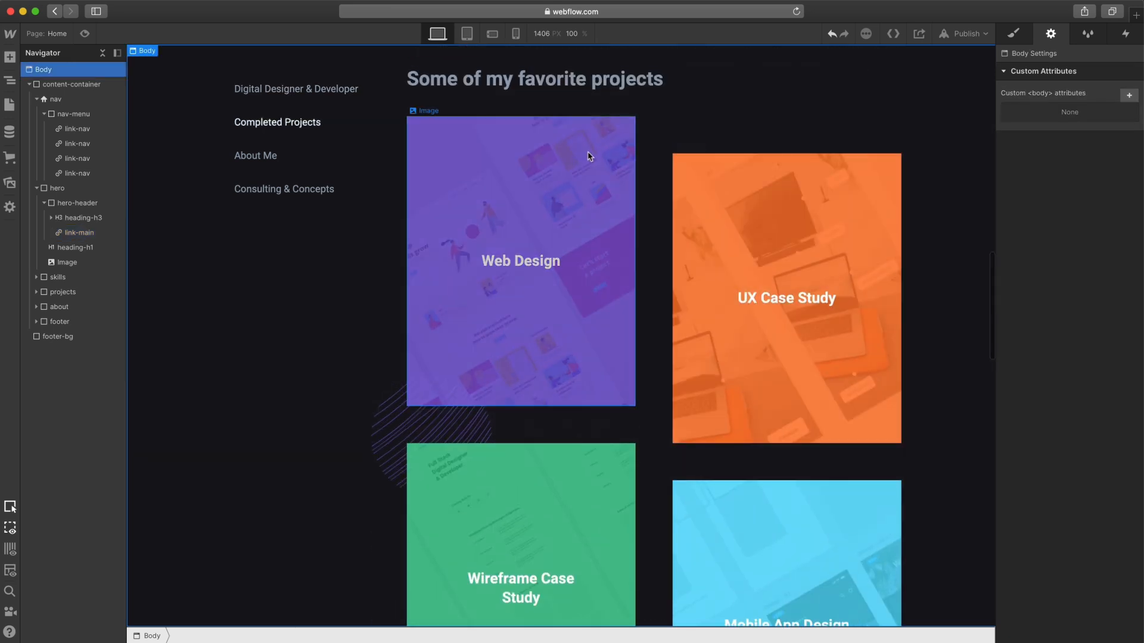
left_click(585, 157)
left_click(82, 337)
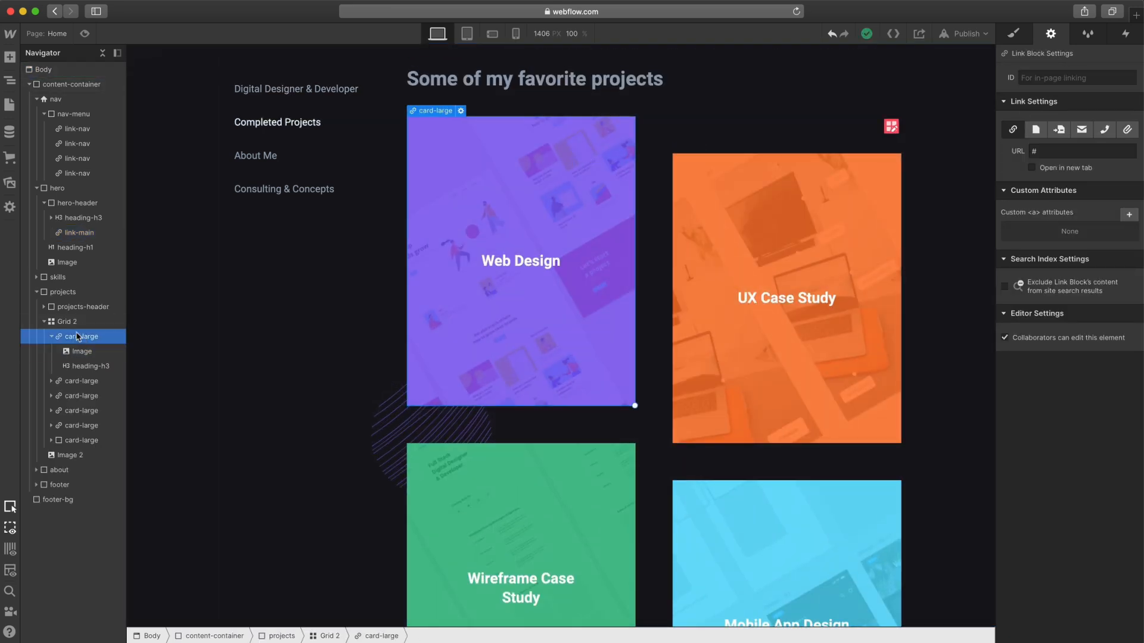
left_click(52, 337)
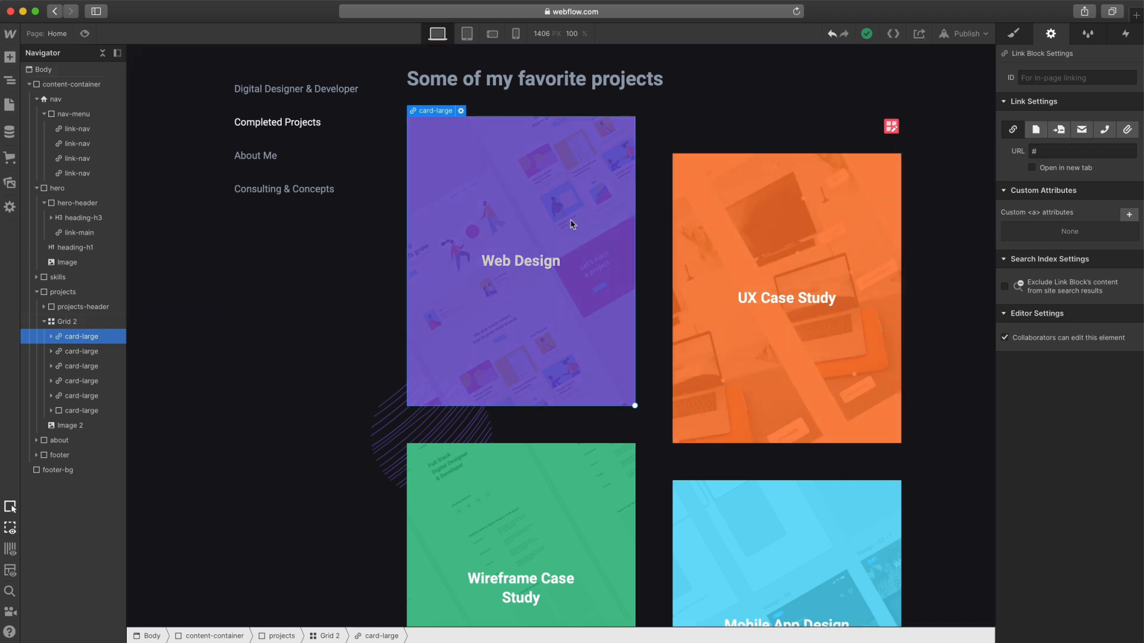
left_click(1062, 152)
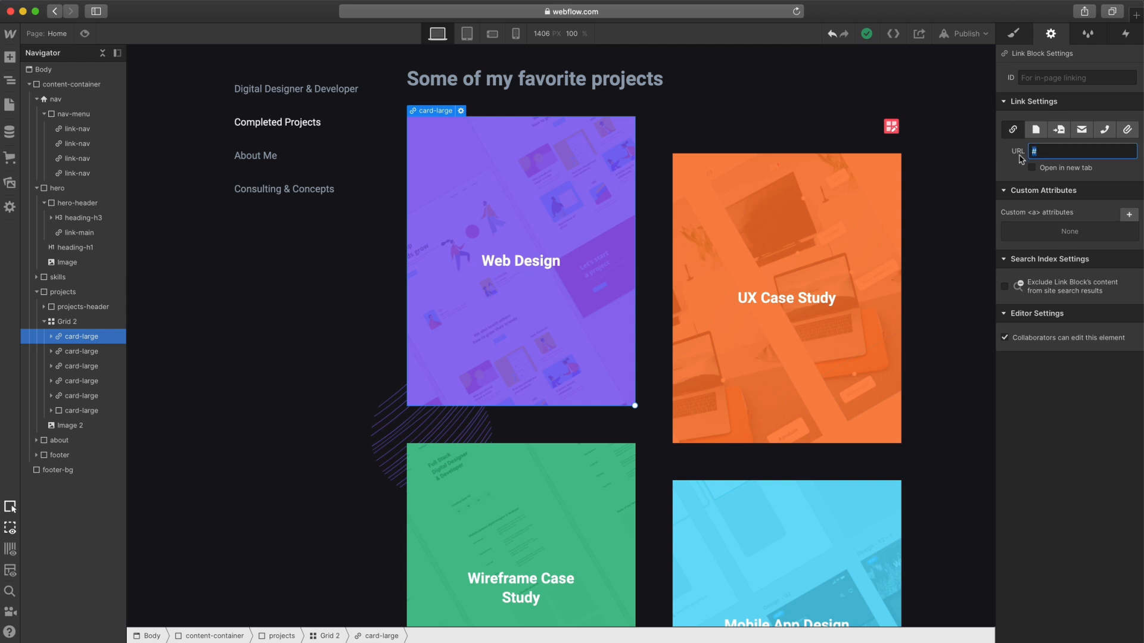
key("BackSpace")
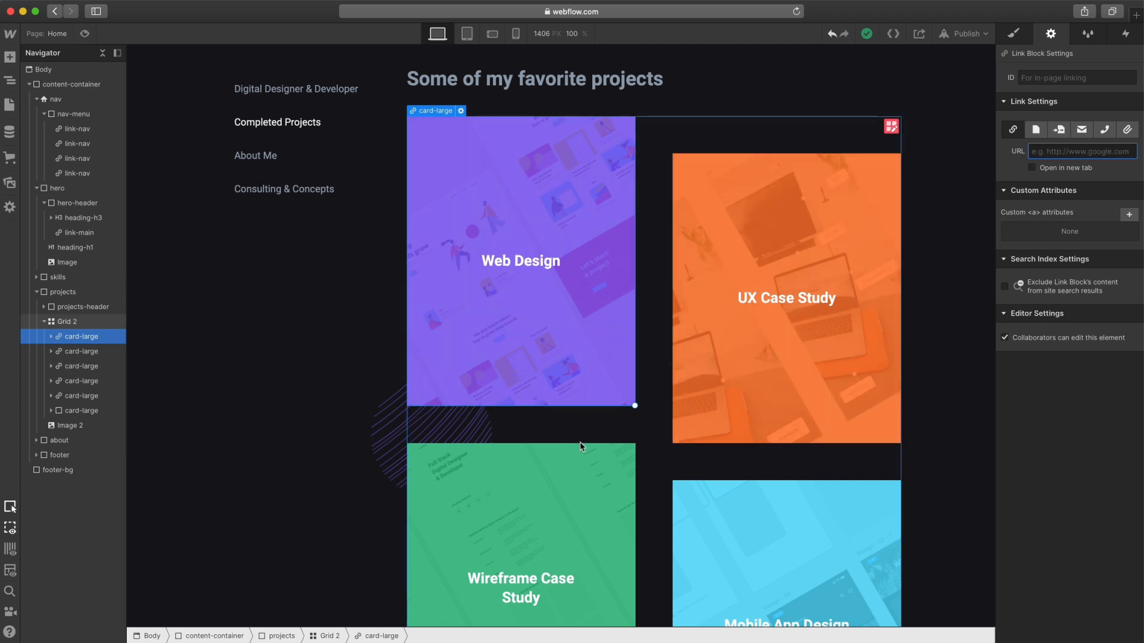
- Inspect the link settings of the following project cards and the View more projects on Dribbble link
left_click(82, 351)
left_click(82, 365)
left_click(82, 380)
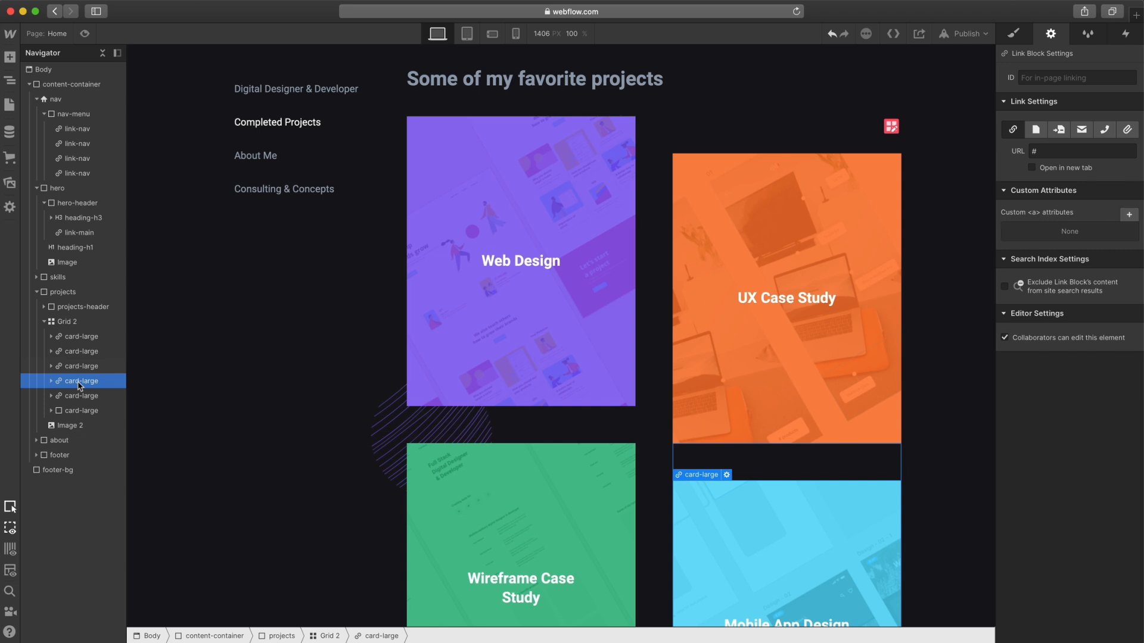
scroll(660, 235, "down", 15)
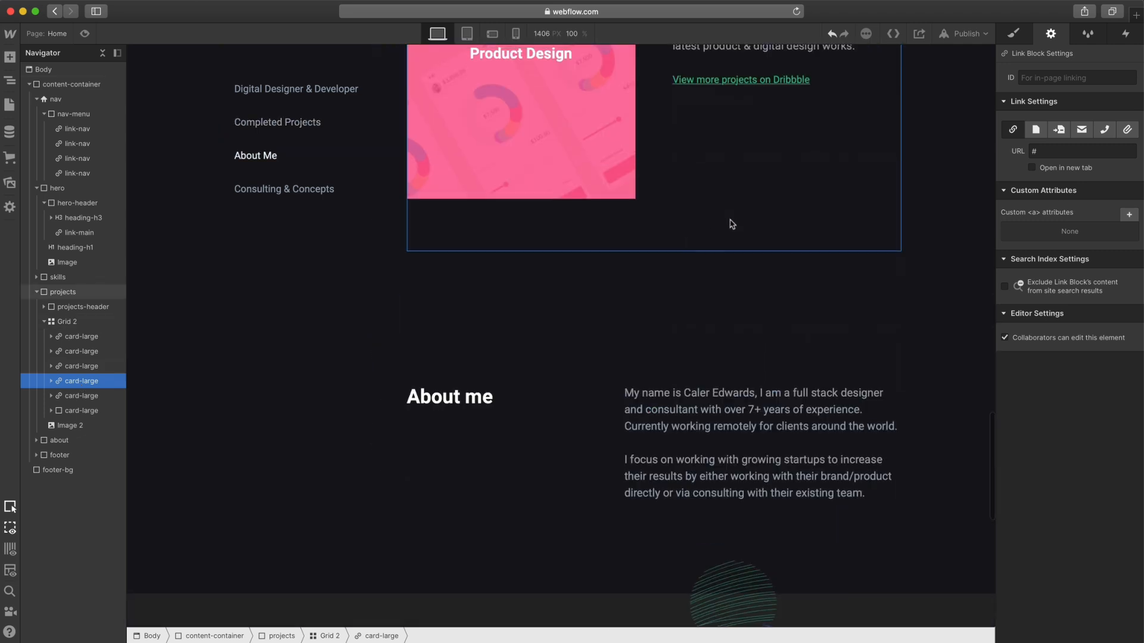
scroll(733, 220, "up", 4)
left_click(712, 300)
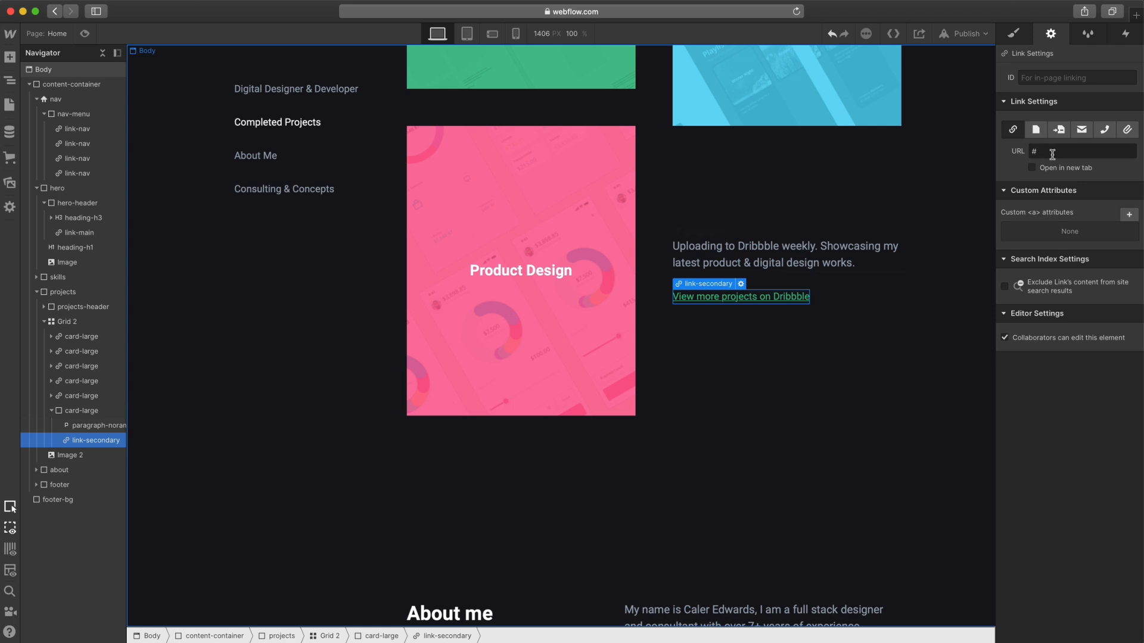
- Change the footer's Let's talk about your product link to an email link
scroll(732, 309, "down", 8)
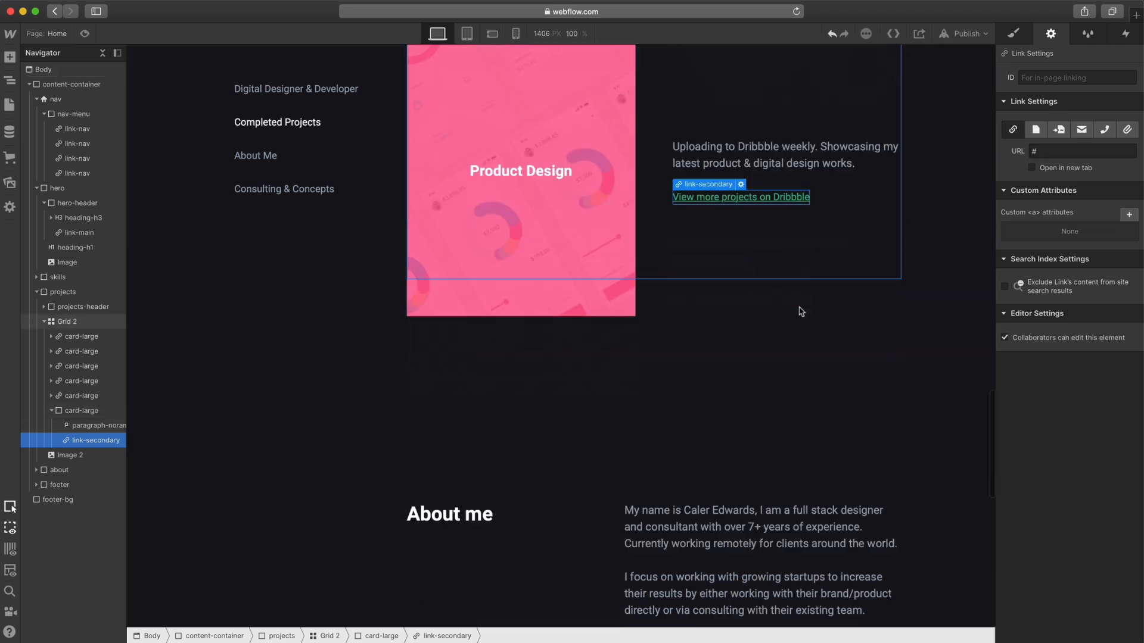
scroll(812, 304, "down", 5)
left_click(476, 274)
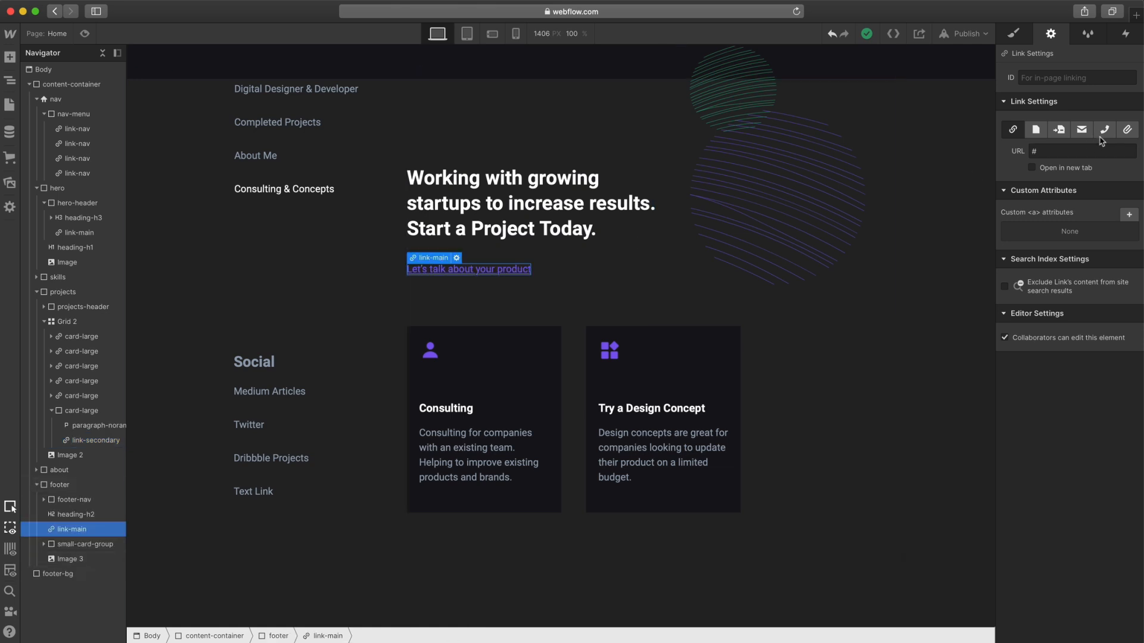
left_click(1081, 129)
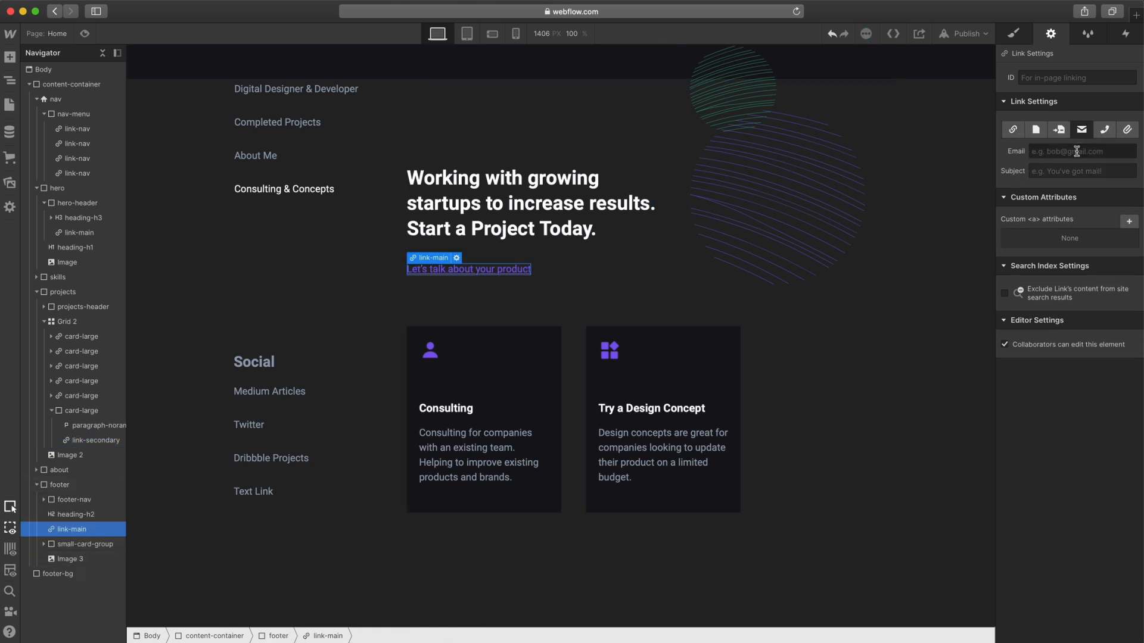
- Change the footer's Consulting and Try a Design Concept cards to email links with empty fields
left_click(501, 373)
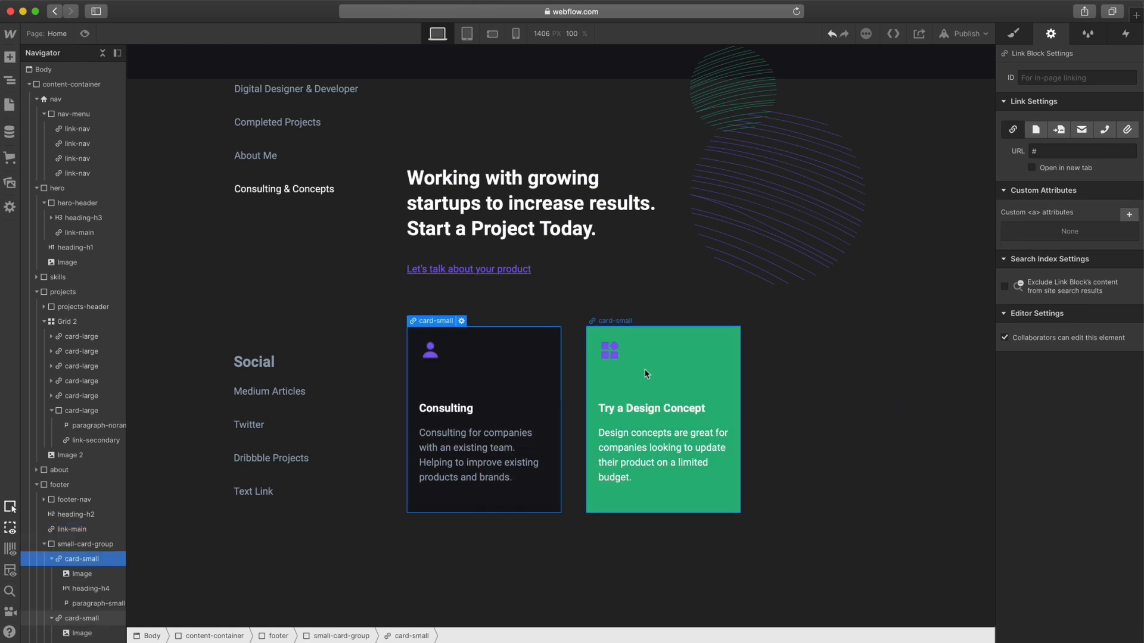
left_click(1081, 129)
left_click(1041, 170)
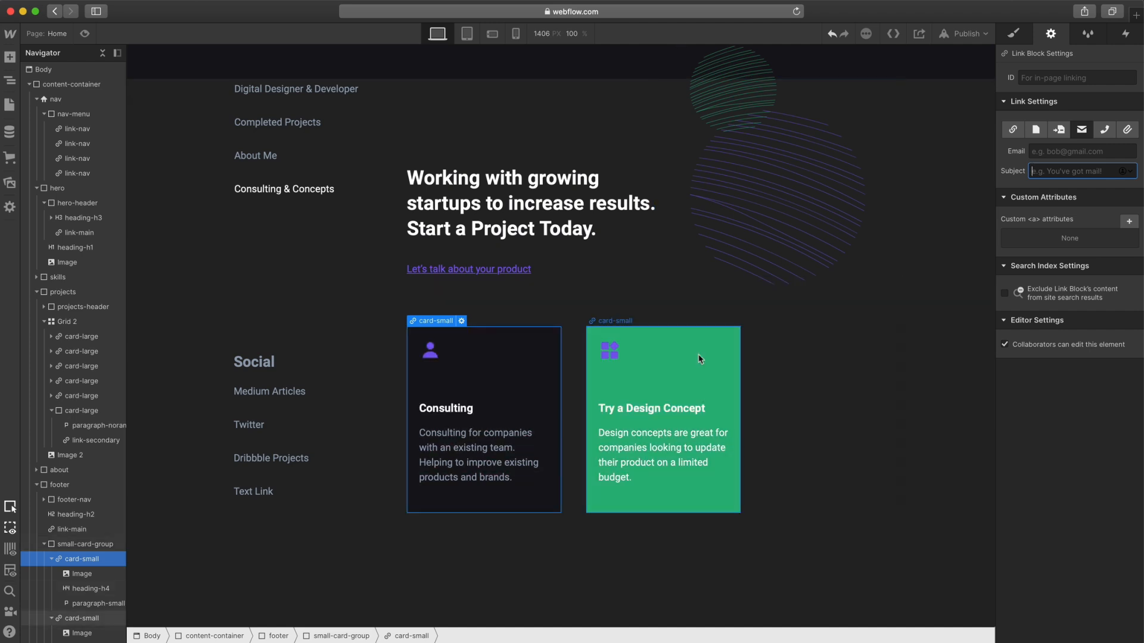
left_click(672, 392)
left_click(1081, 129)
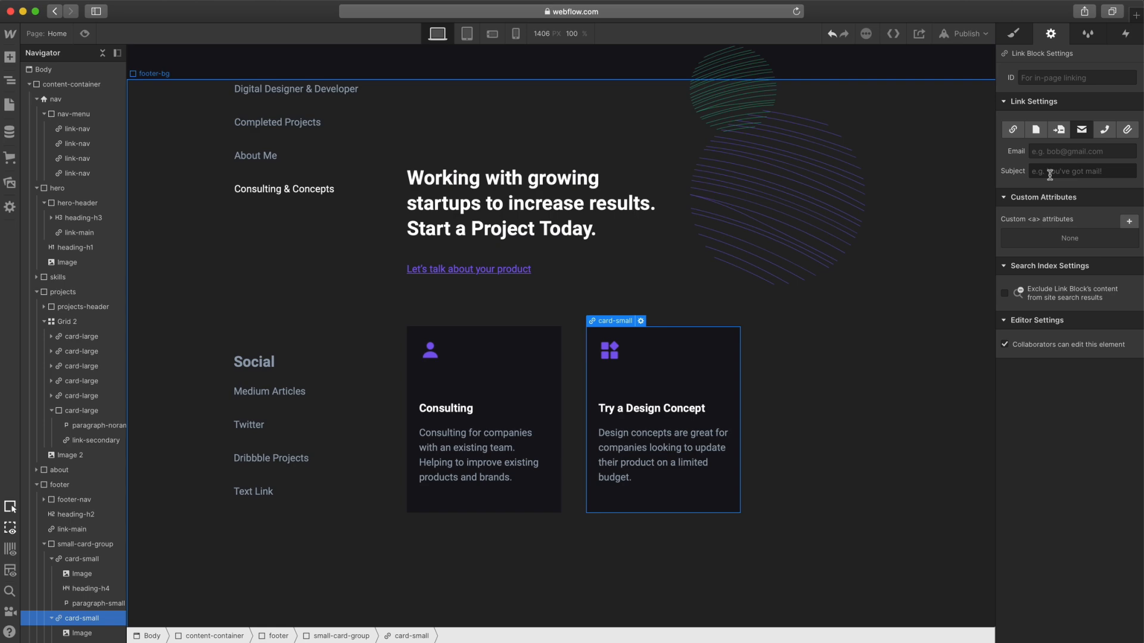
- Preview the page from the top and check the navigation's current-section highlighting through to the footer and back
scroll(769, 442, "down", 2)
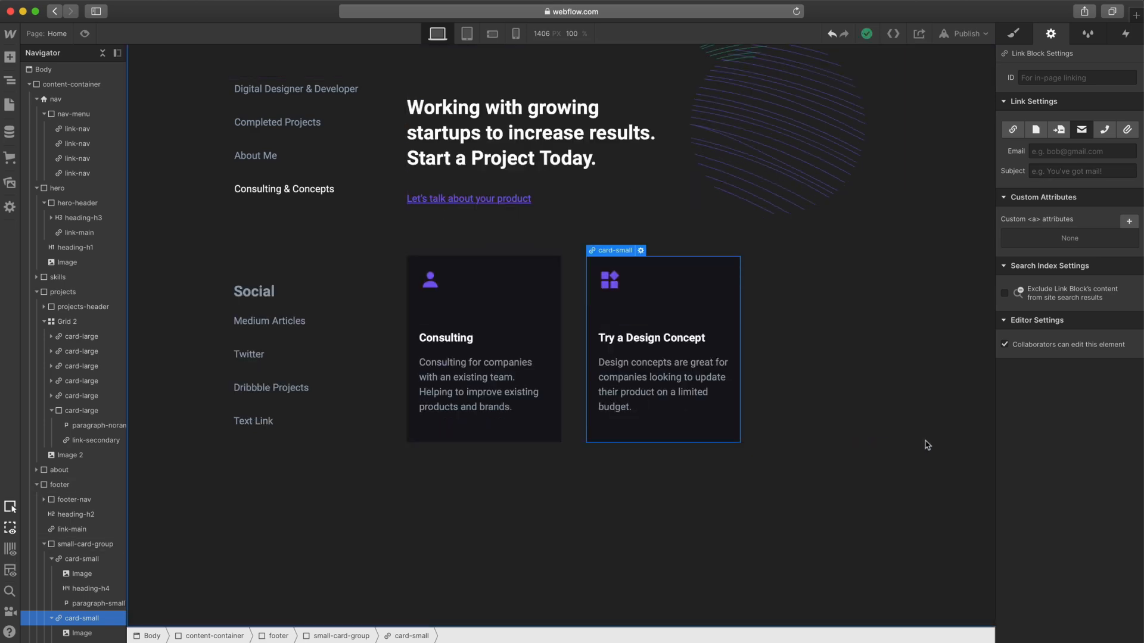
scroll(928, 445, "up", 20)
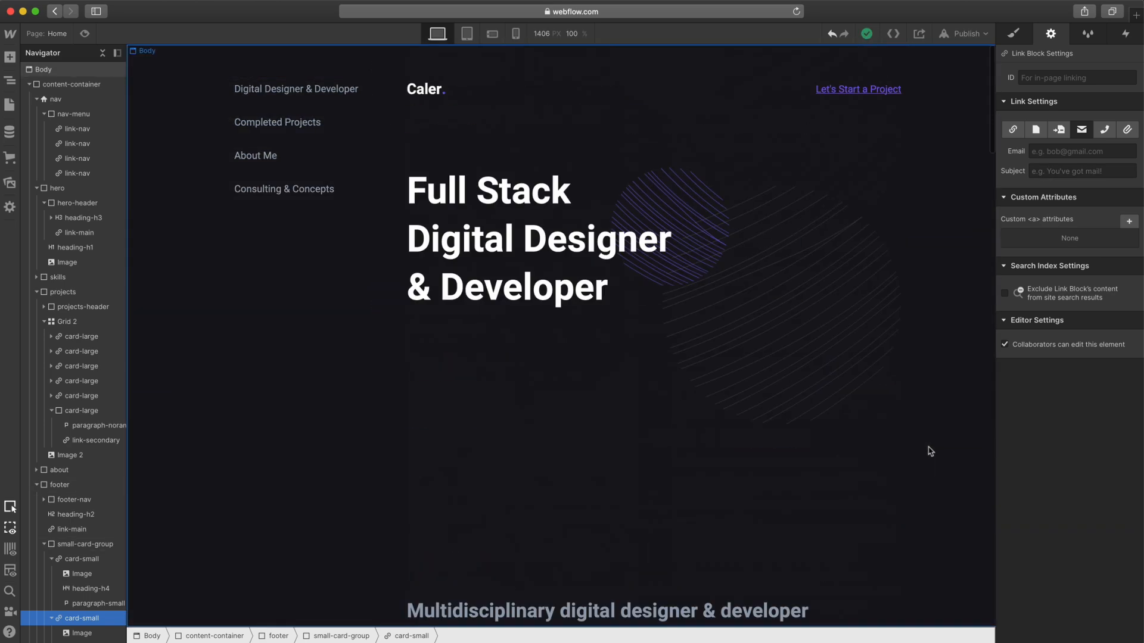
left_click(84, 33)
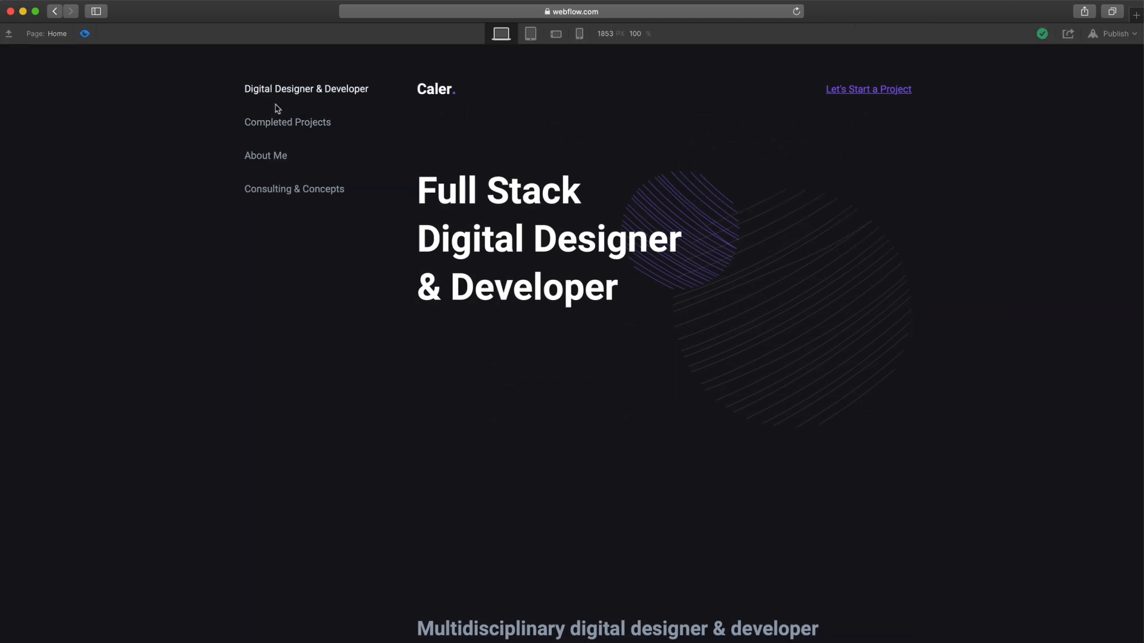
scroll(280, 102, "down", 15)
scroll(179, 233, "down", 5)
scroll(258, 158, "down", 10)
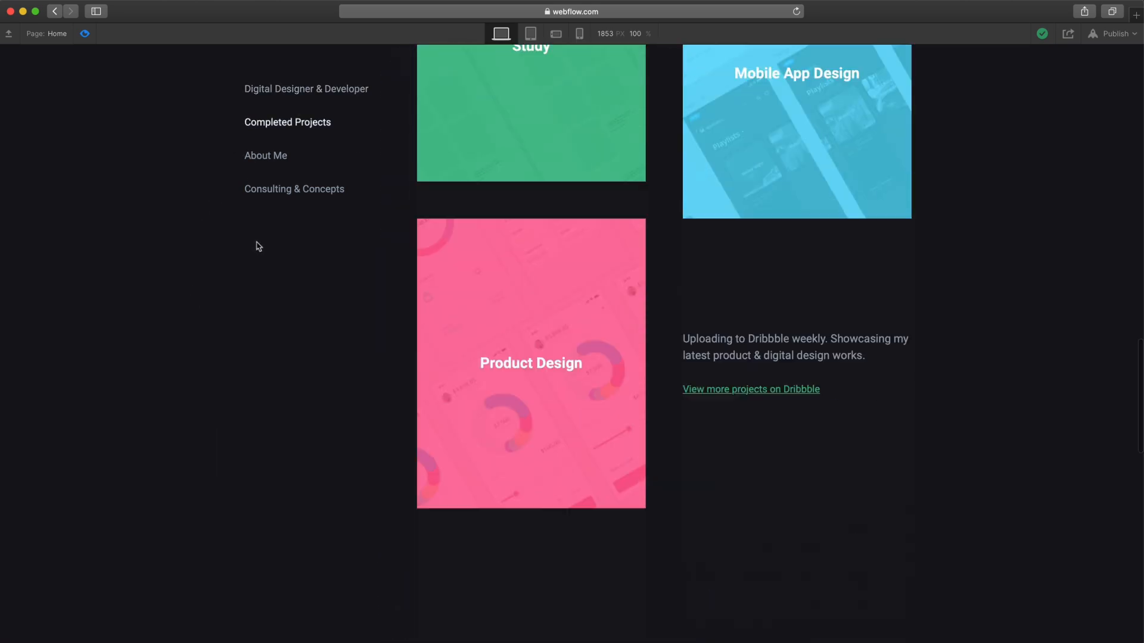
scroll(265, 226, "down", 10)
left_click(276, 190)
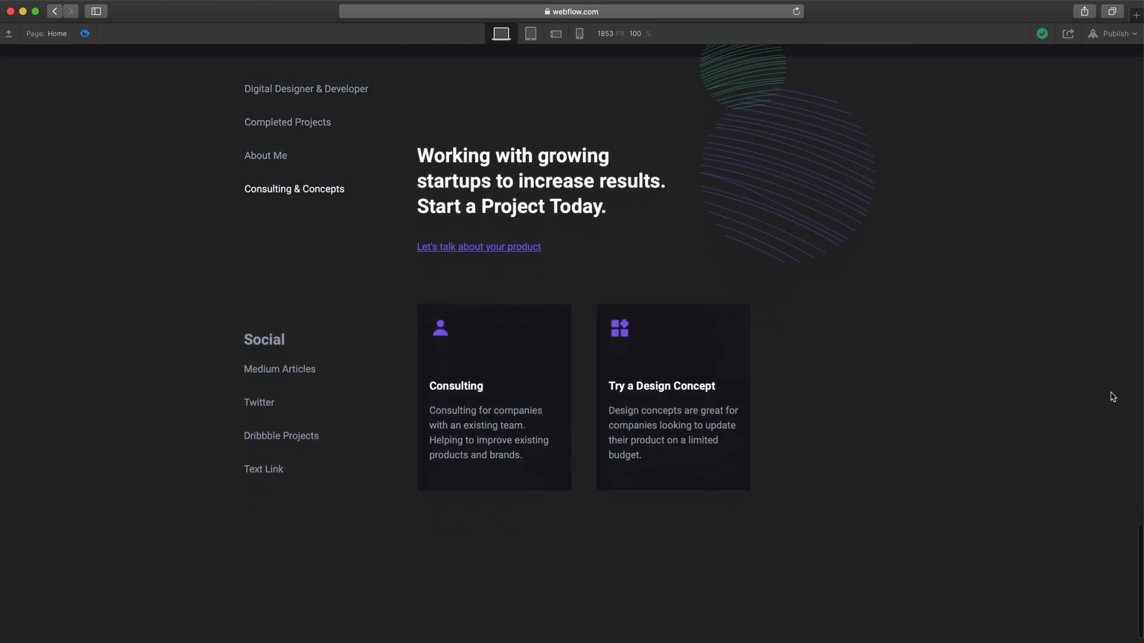
scroll(1108, 407, "up", 20)
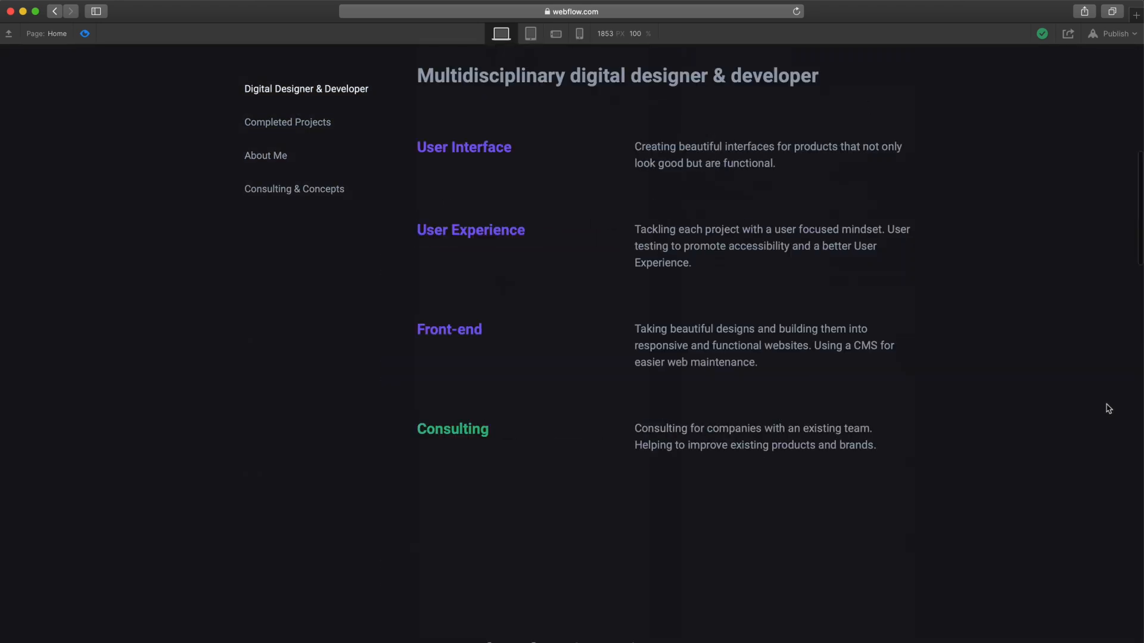